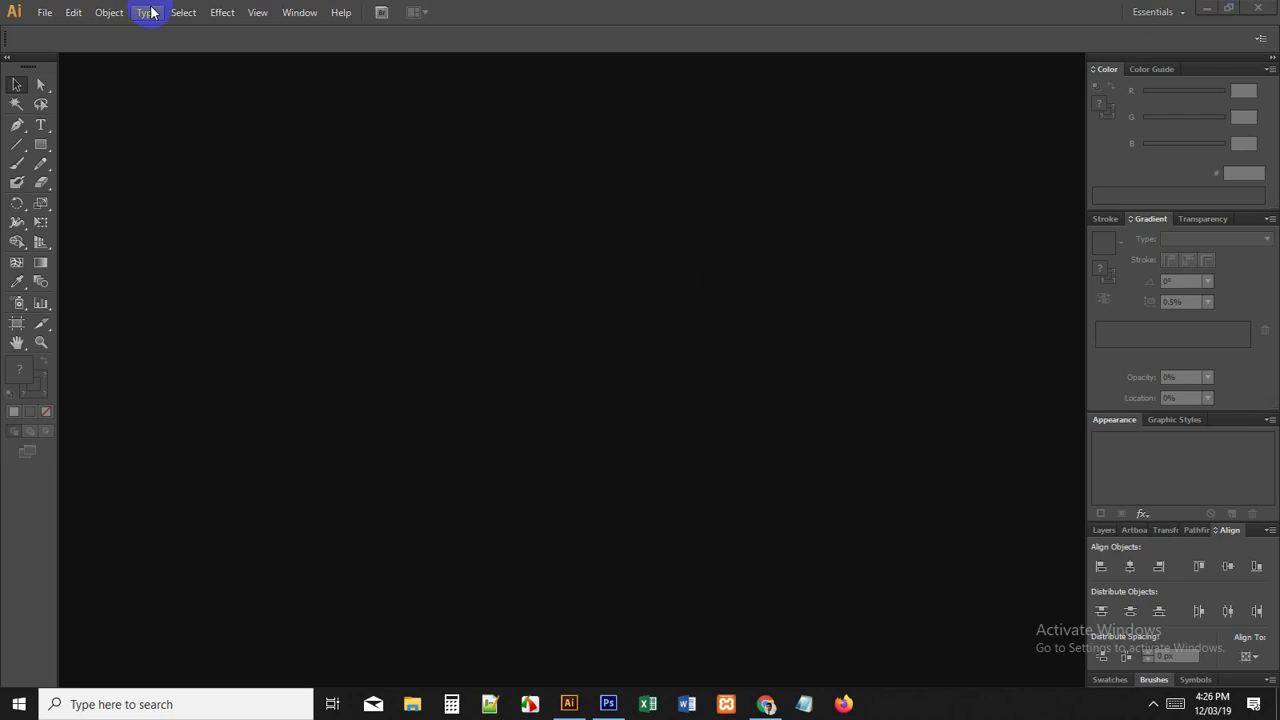
# Step: Create a new document named Logo Design with 1 artboard, 851 px wide and 315 px high
pyautogui.click(45, 11)
pyautogui.click(66, 32)
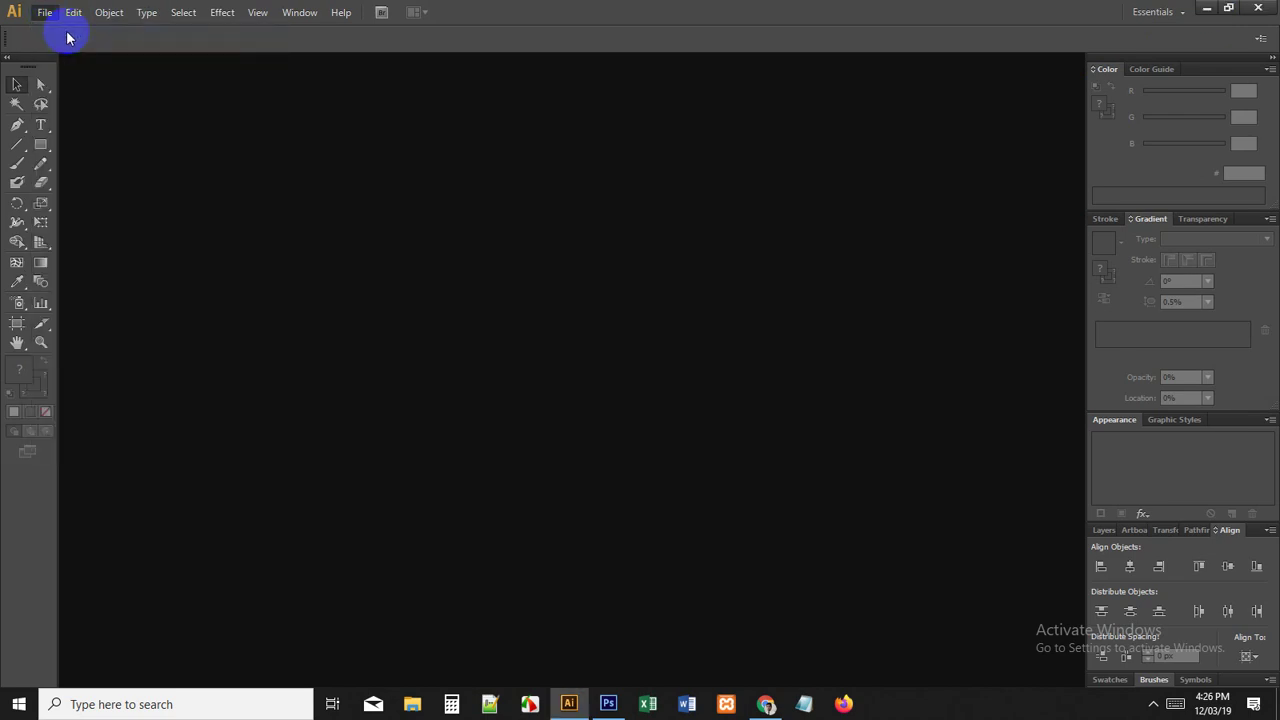
pyautogui.click(1150, 705)
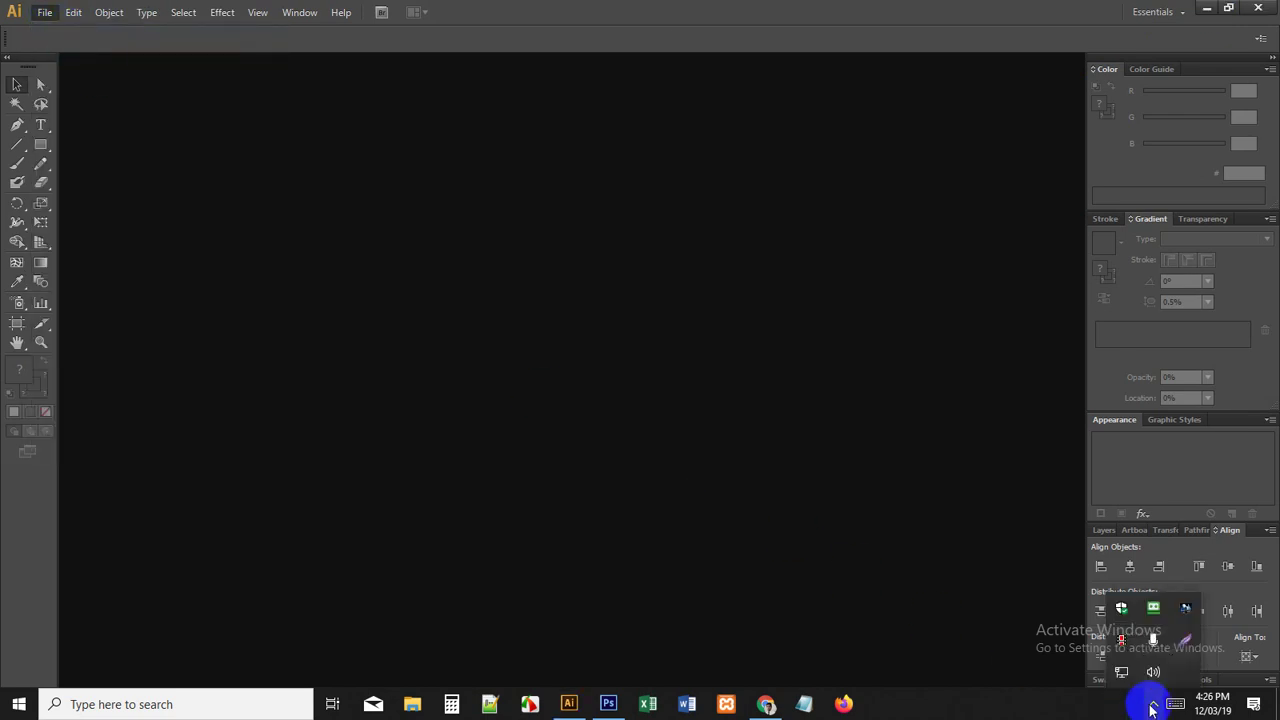
pyautogui.click(1150, 705)
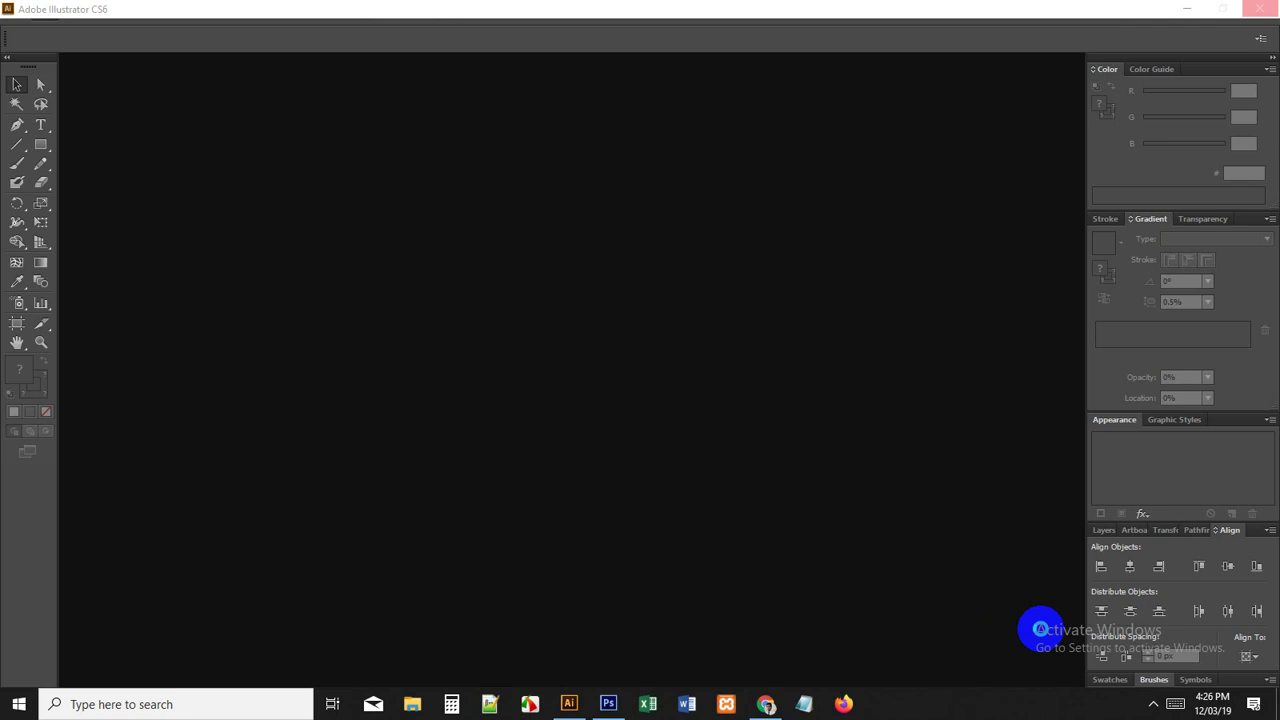
pyautogui.click(475, 109)
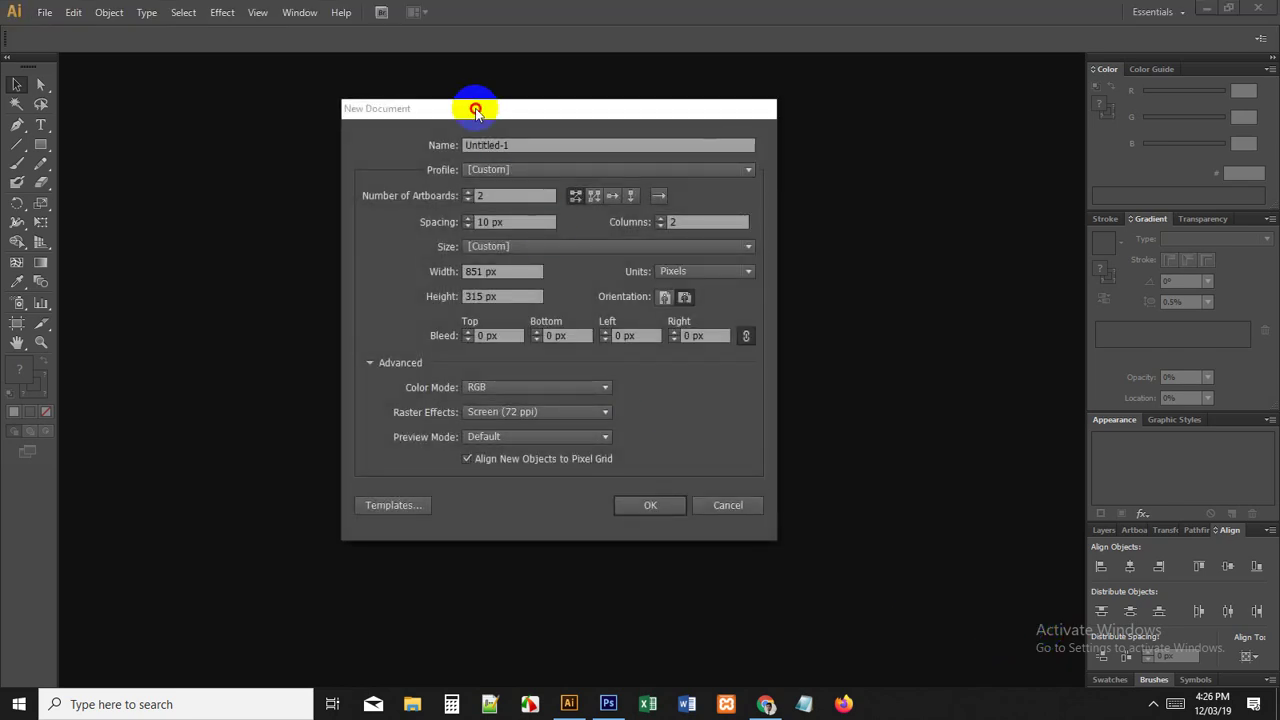
pyautogui.click(505, 143)
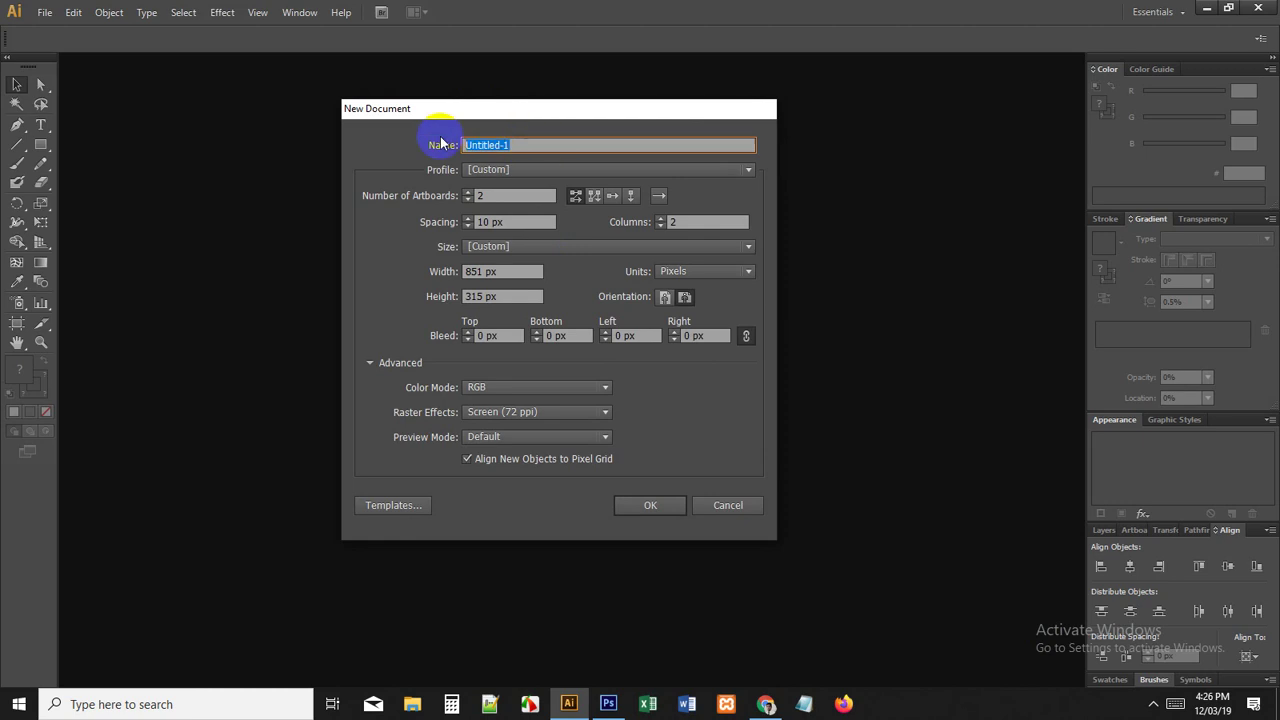
pyautogui.write('Logo Design')
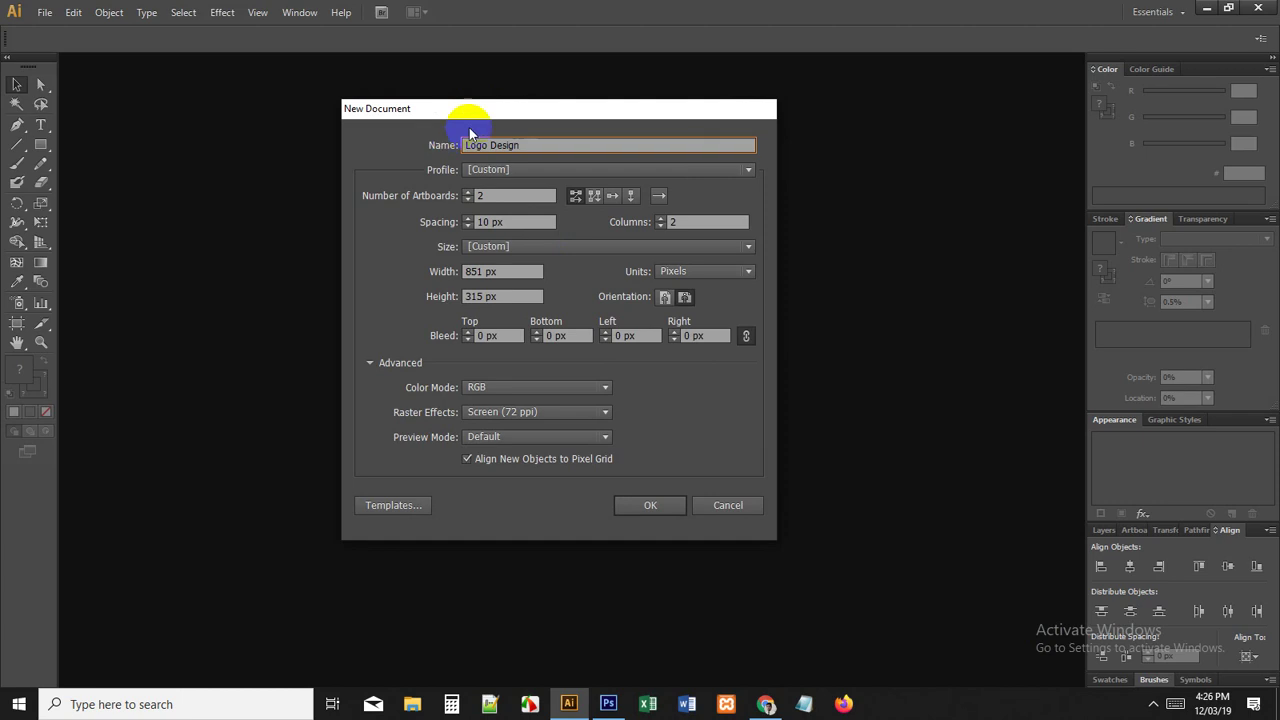
pyautogui.click(539, 196)
pyautogui.write('1')
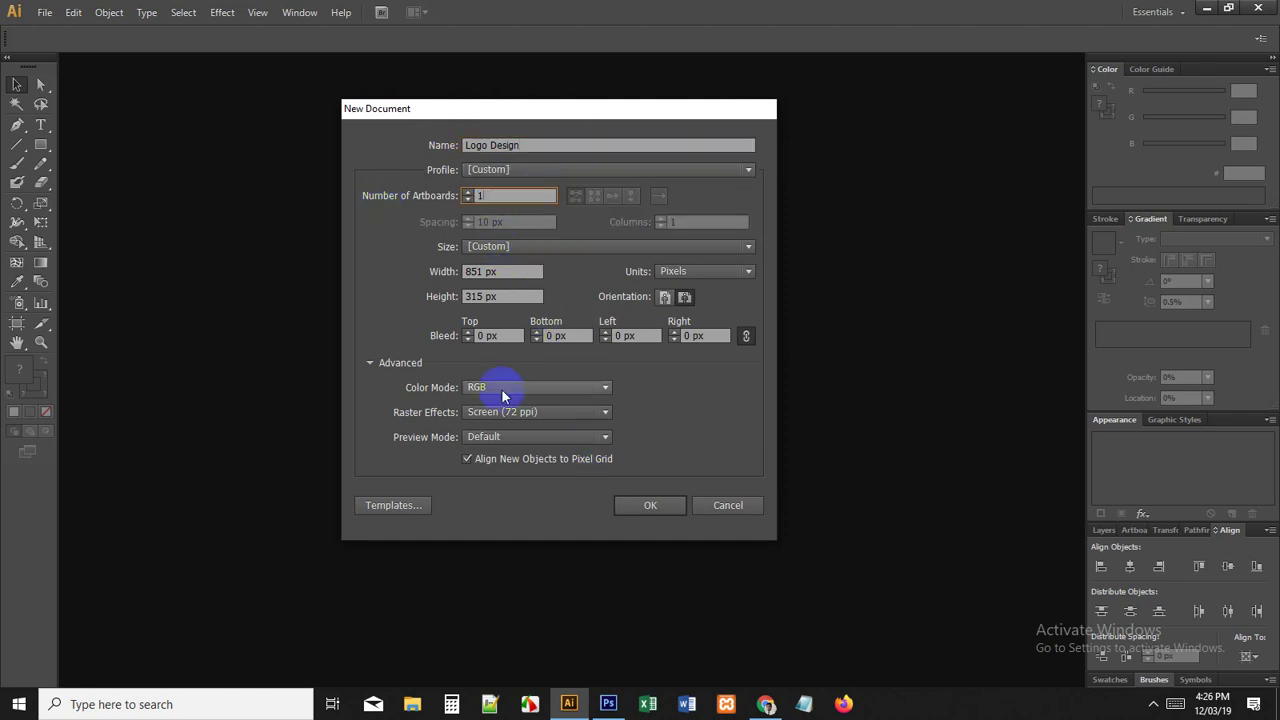
pyautogui.click(645, 505)
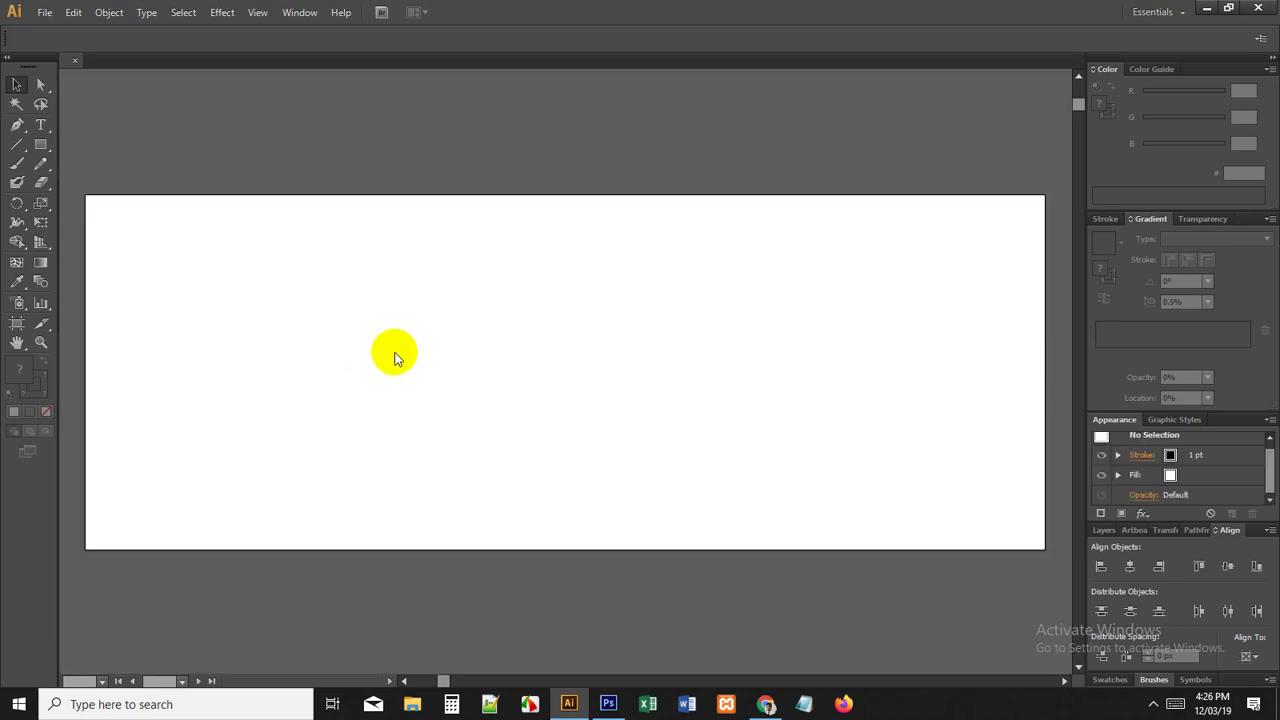
# Step: Extend the artboard upward with the Artboard tool to roughly three quarters more than its original height
pyautogui.scroll(-2, 385, 356)
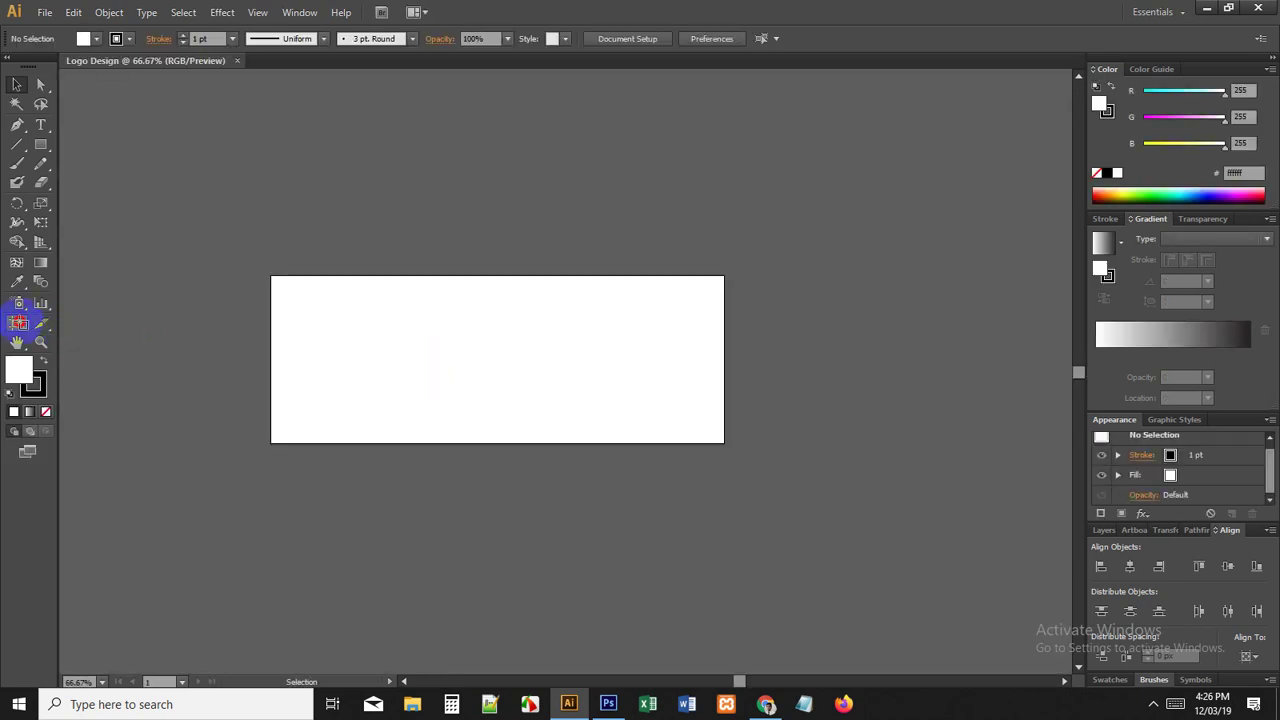
pyautogui.click(17, 322)
pyautogui.moveTo(497, 275); pyautogui.dragTo(497, 146)
pyautogui.click(17, 85)
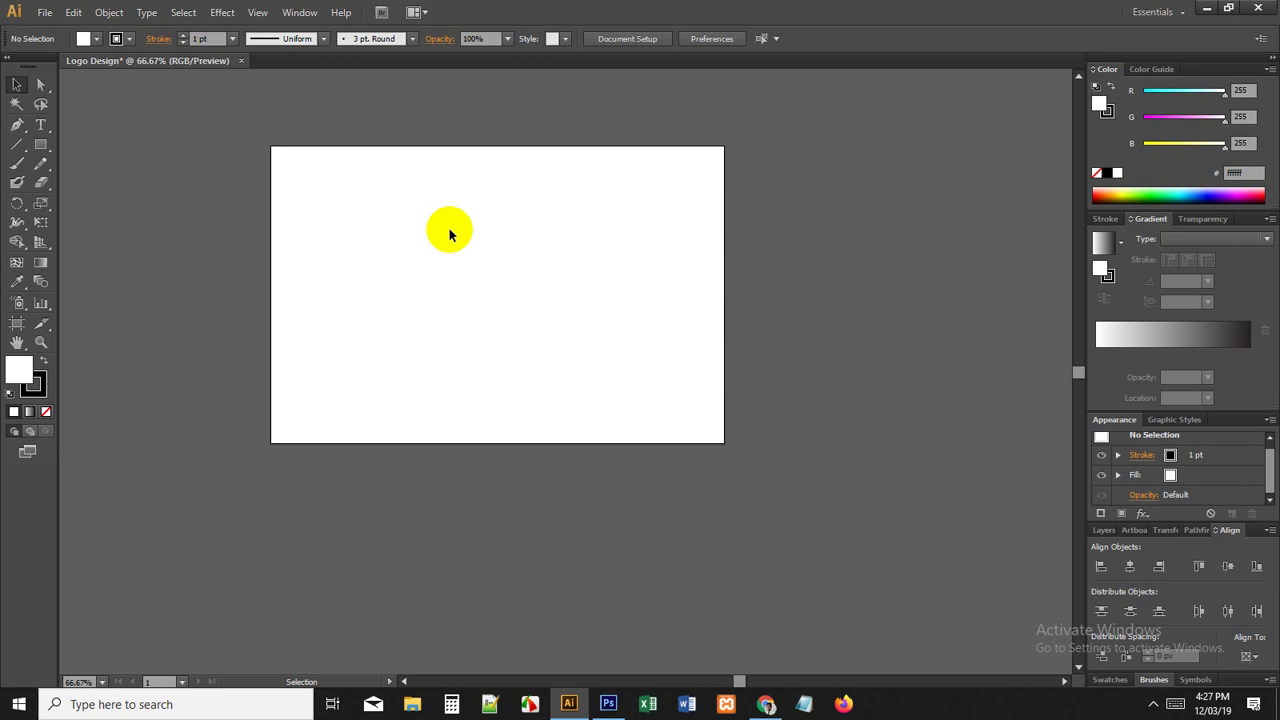
# Step: Switch to Chrome, view the bookmarked Corporate Business Card page in a new tab, and return to Illustrator
pyautogui.click(766, 700)
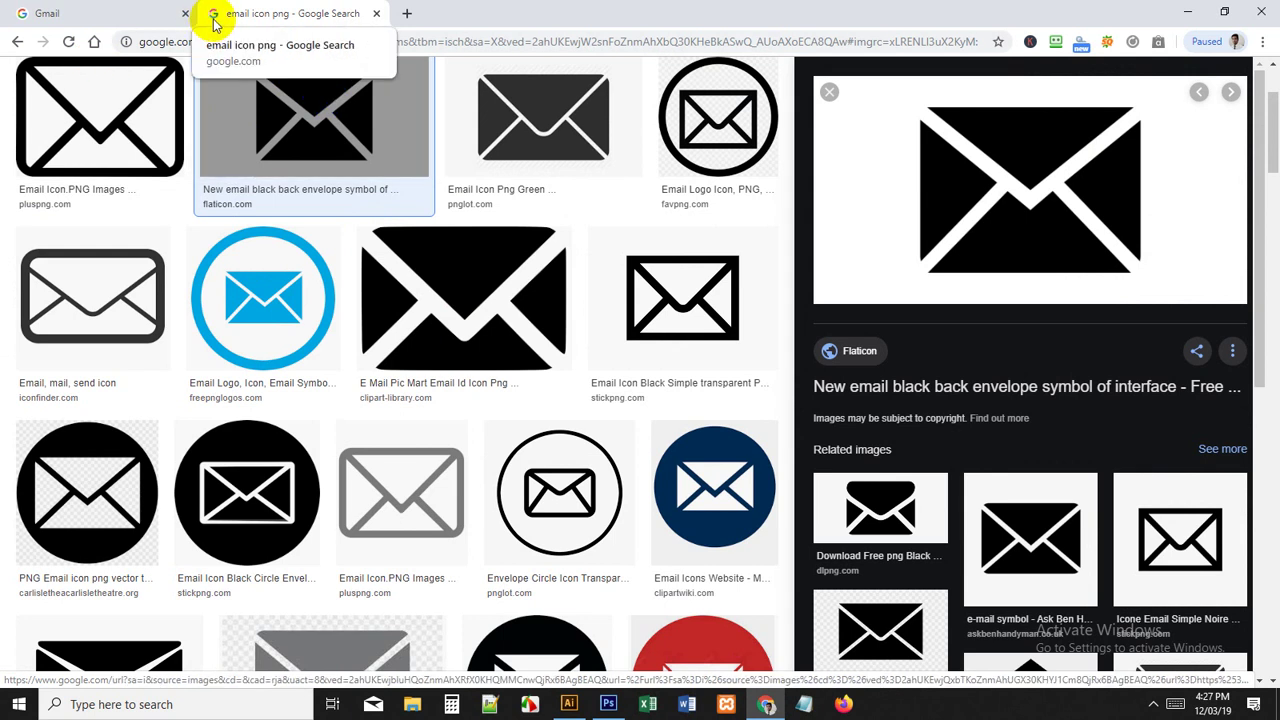
pyautogui.click(406, 13)
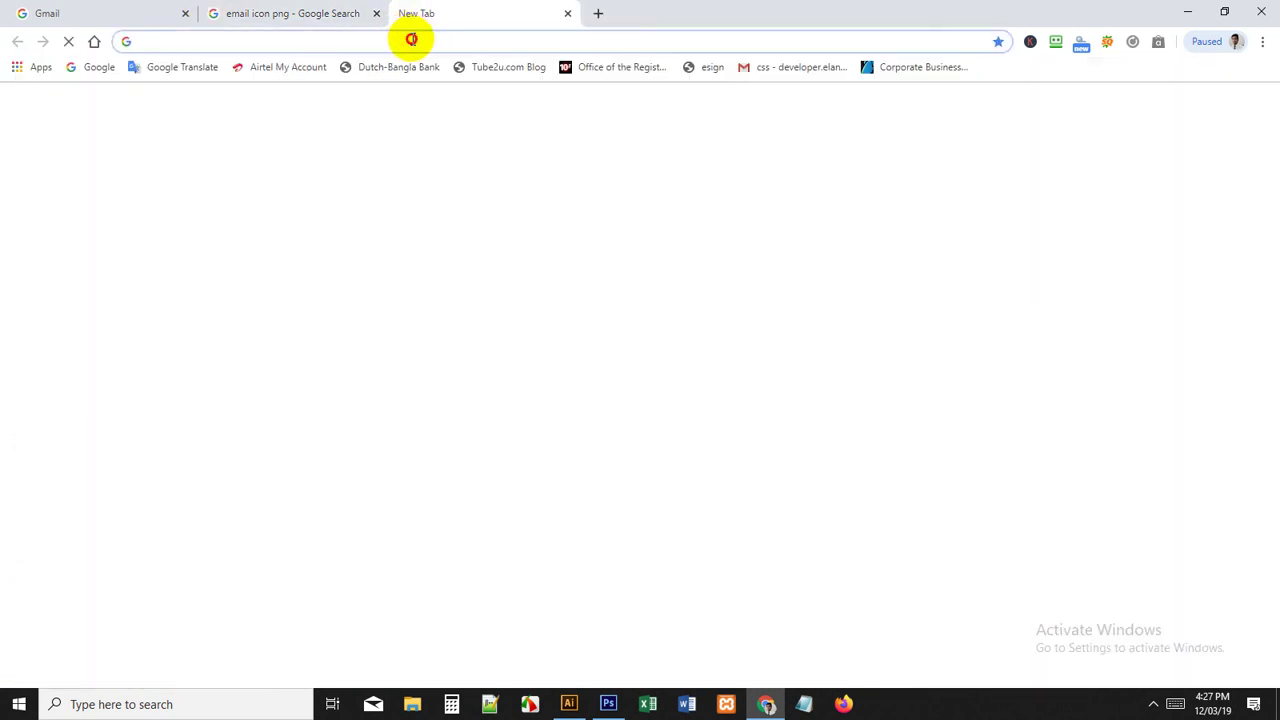
pyautogui.click(873, 70)
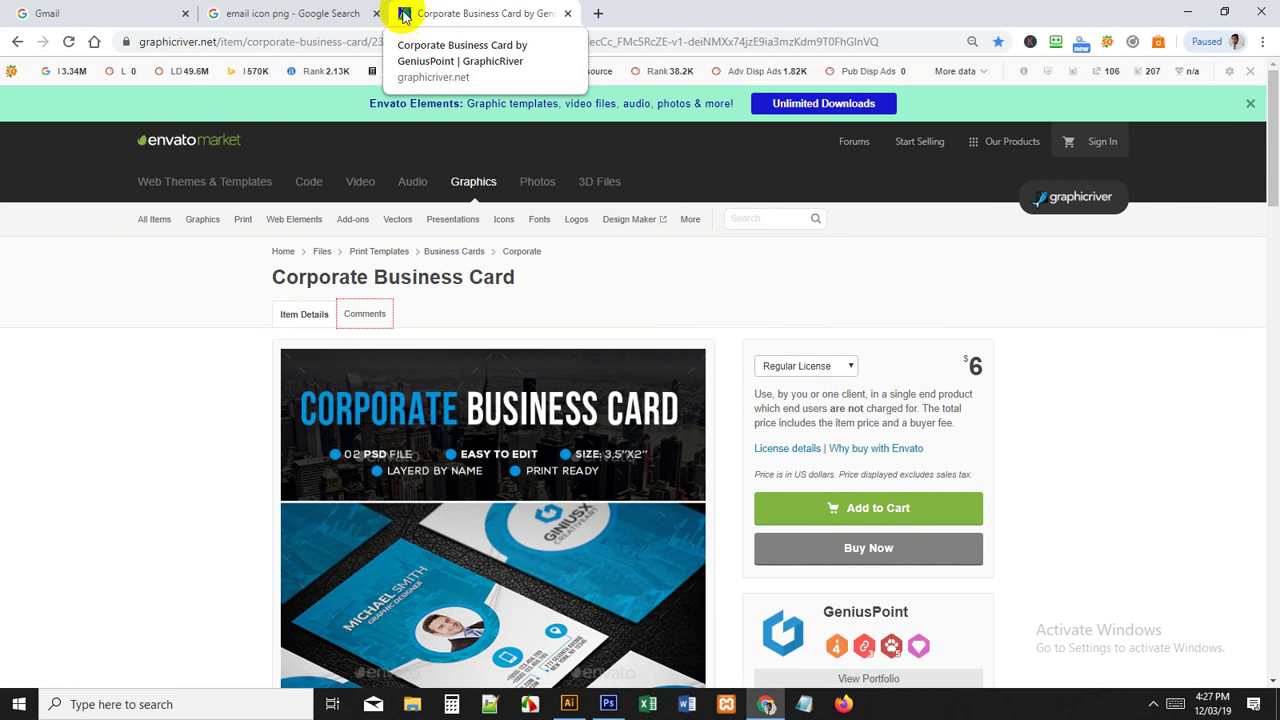
pyautogui.click(1187, 12)
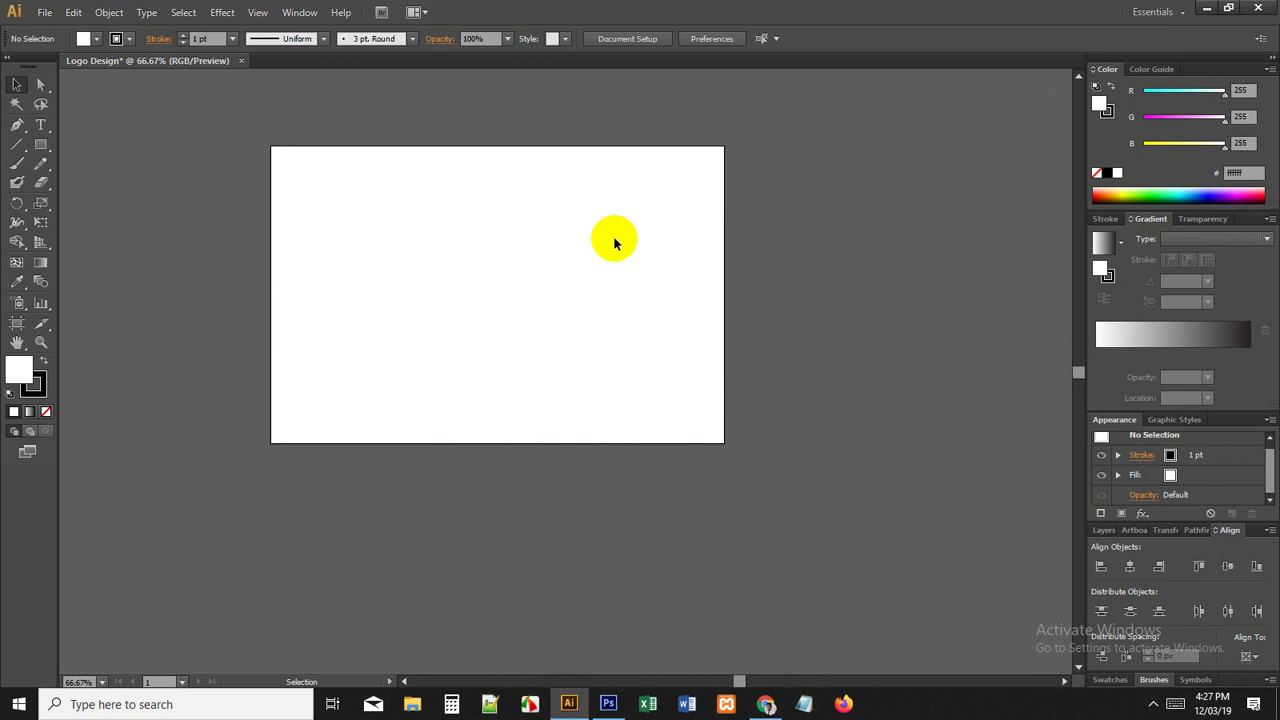
# Step: Add the text "Logo Design" in Myriad Pro at 100 pt on the artboard
pyautogui.moveTo(580, 243); pyautogui.dragTo(628, 261)
pyautogui.click(40, 125)
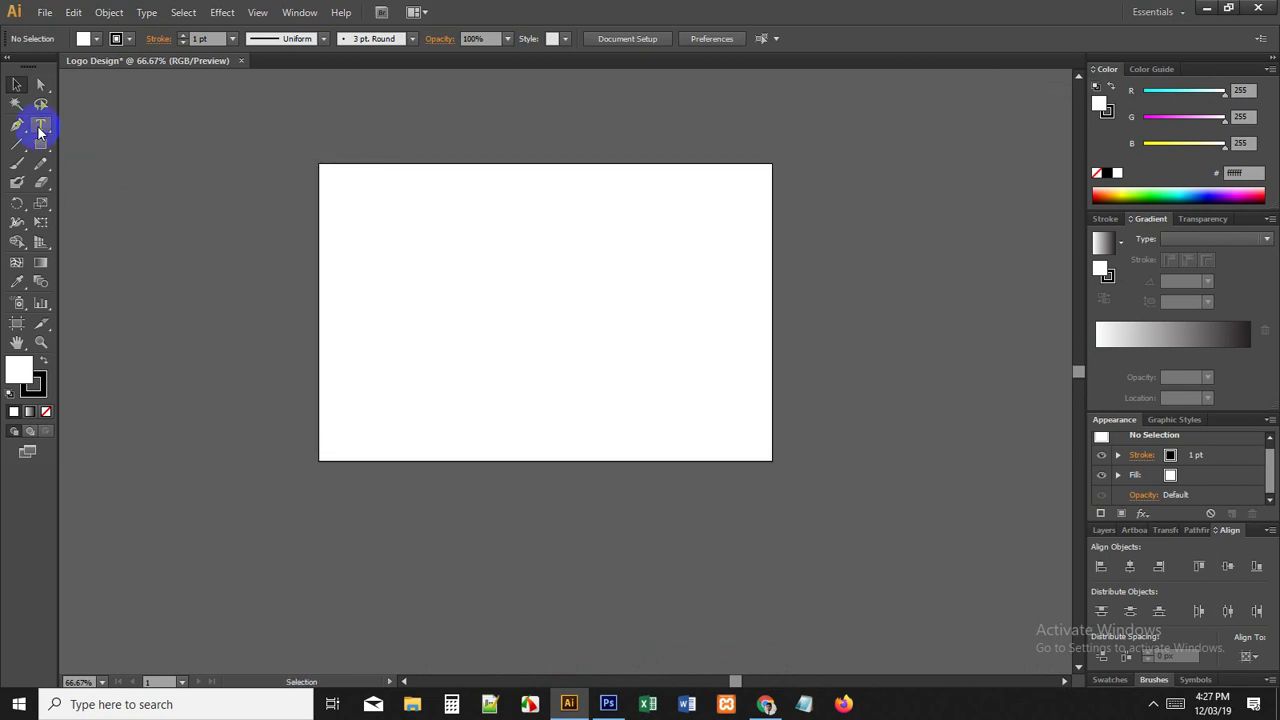
pyautogui.click(423, 299)
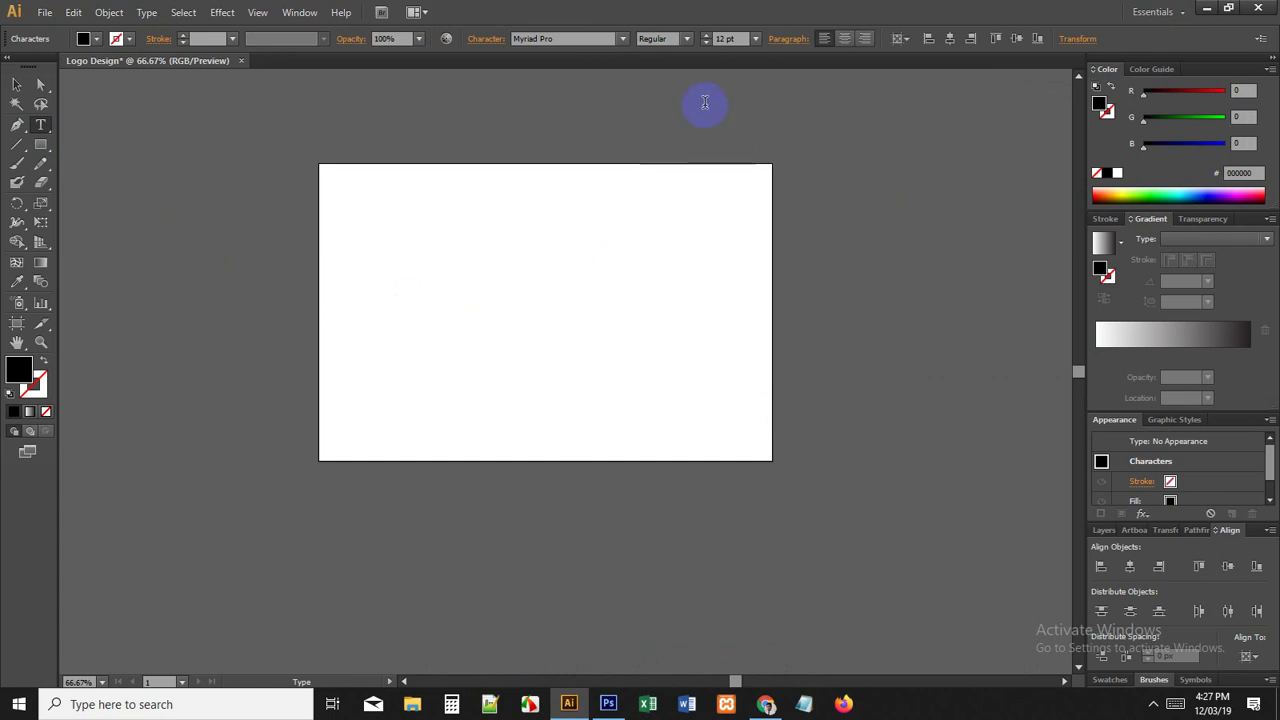
pyautogui.click(735, 40)
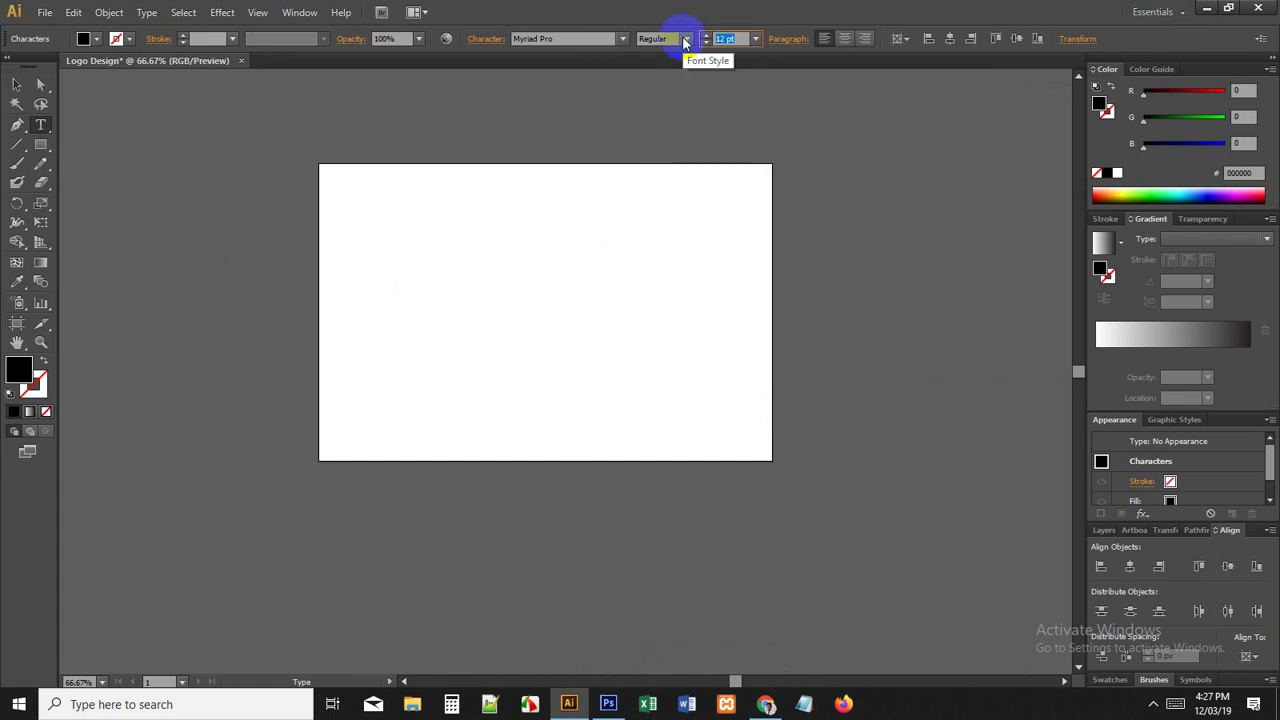
pyautogui.write('100')
pyautogui.press('Return')
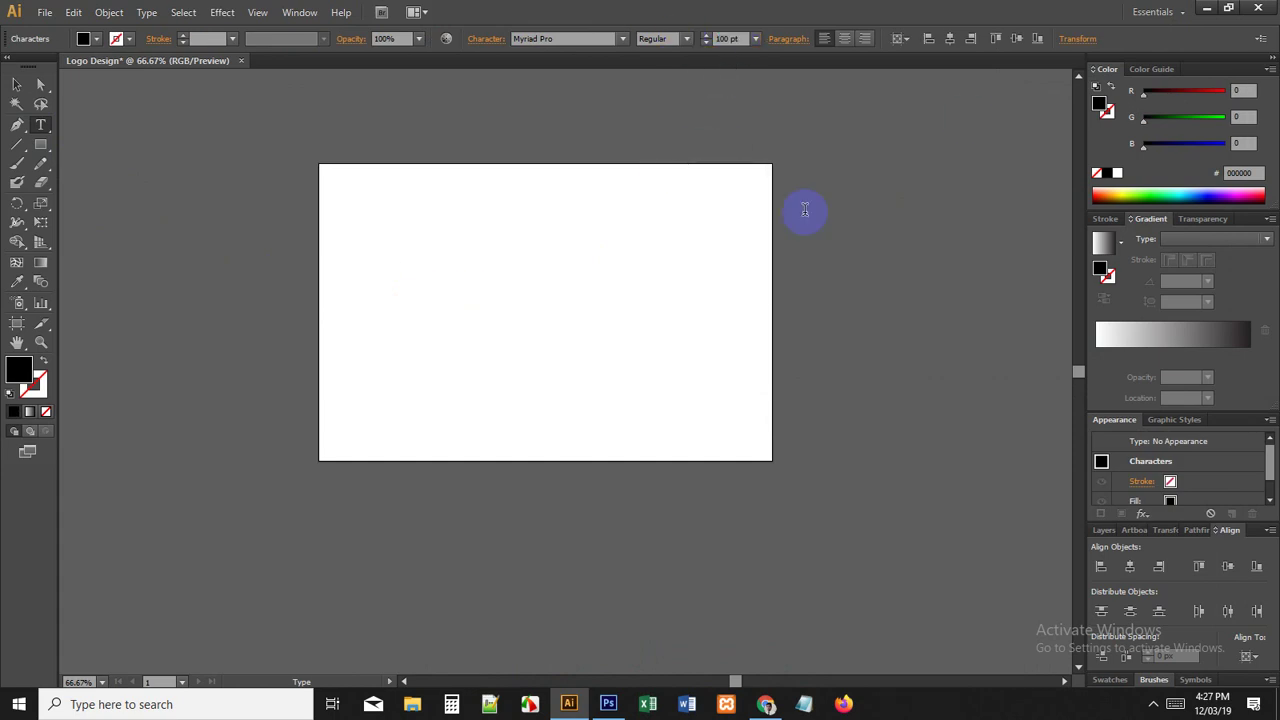
pyautogui.write('L')
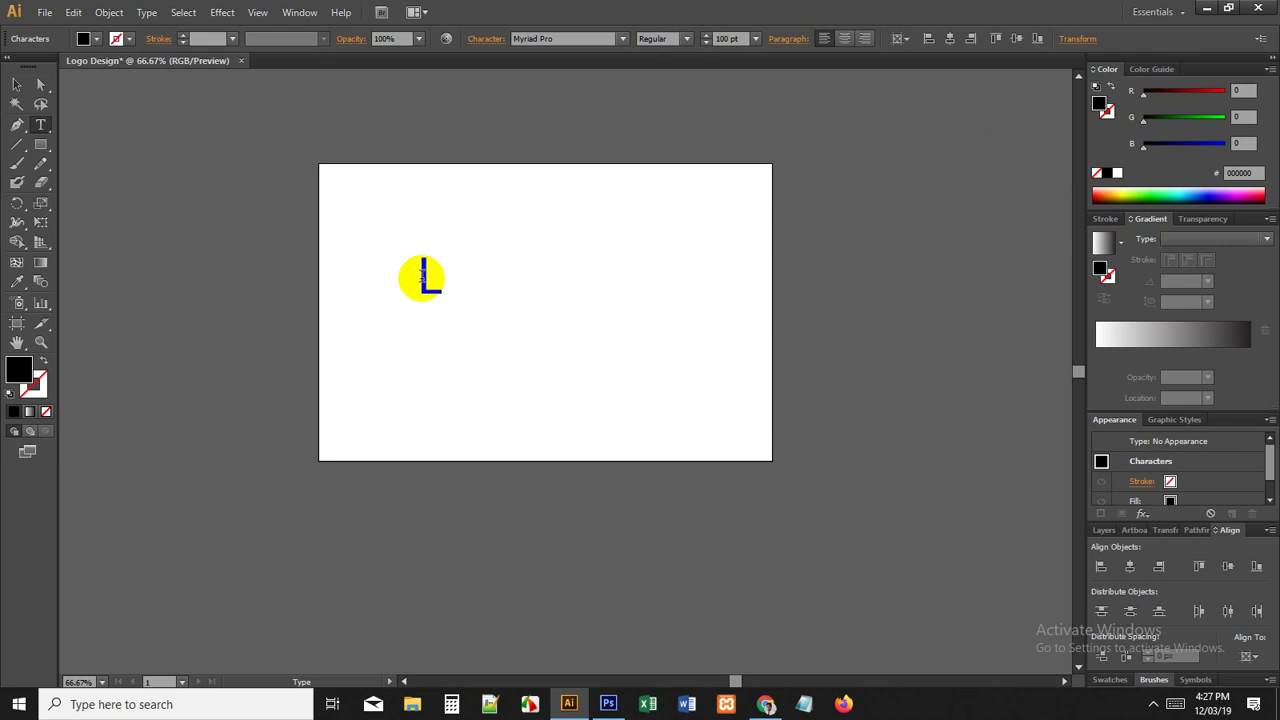
pyautogui.write('ogo Design')
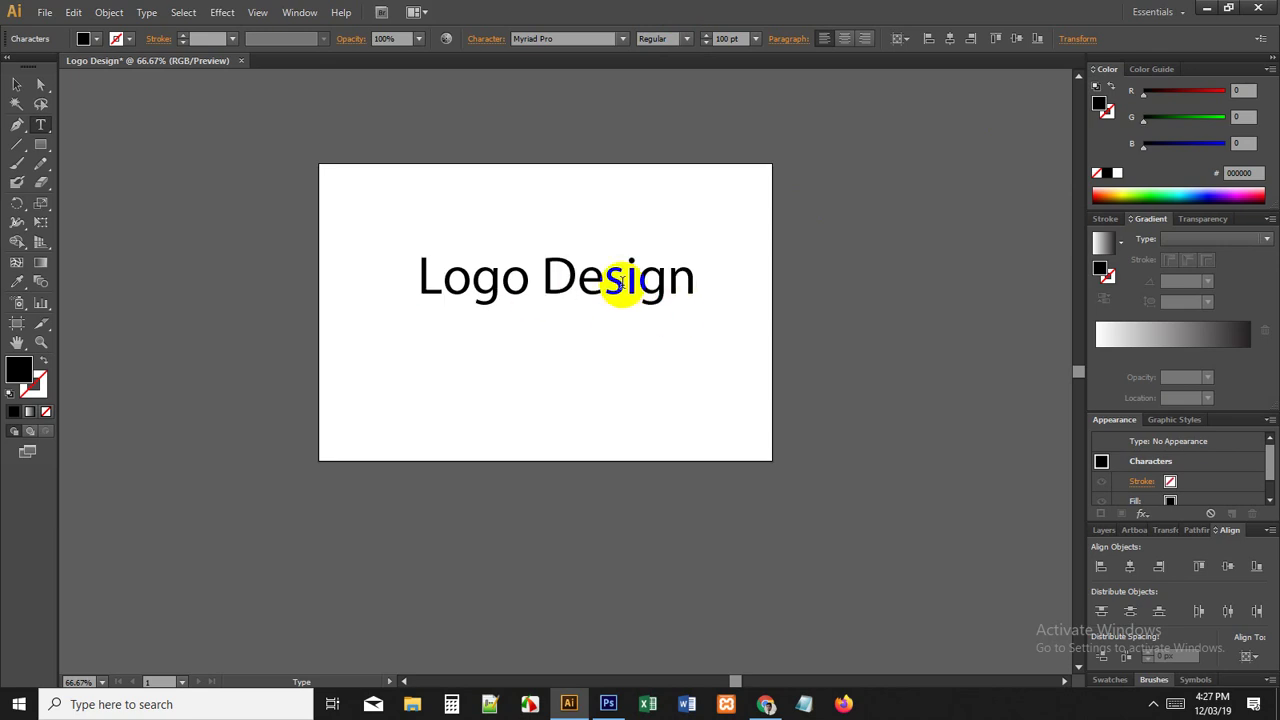
pyautogui.doubleClick(560, 277)
pyautogui.click(673, 298)
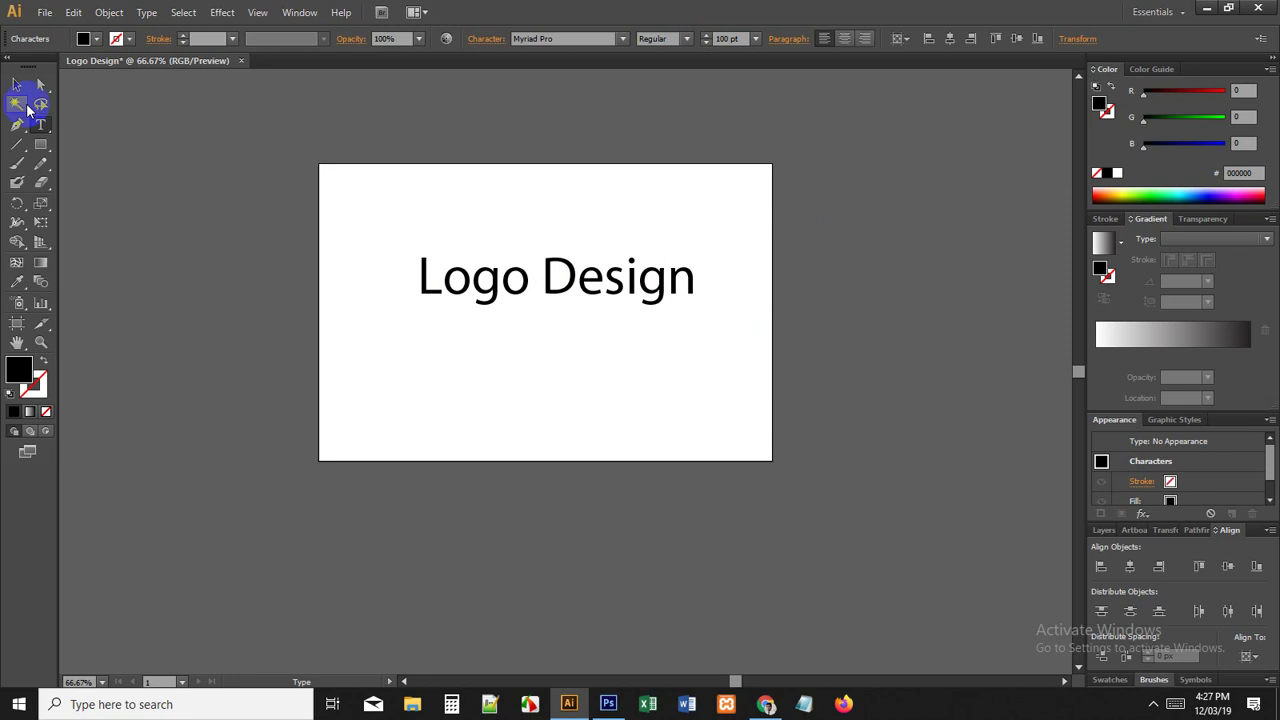
# Step: Enlarge the Logo Design text to about 111 pt and move it near the artboard's centre
pyautogui.moveTo(6, 82); pyautogui.dragTo(7, 71)
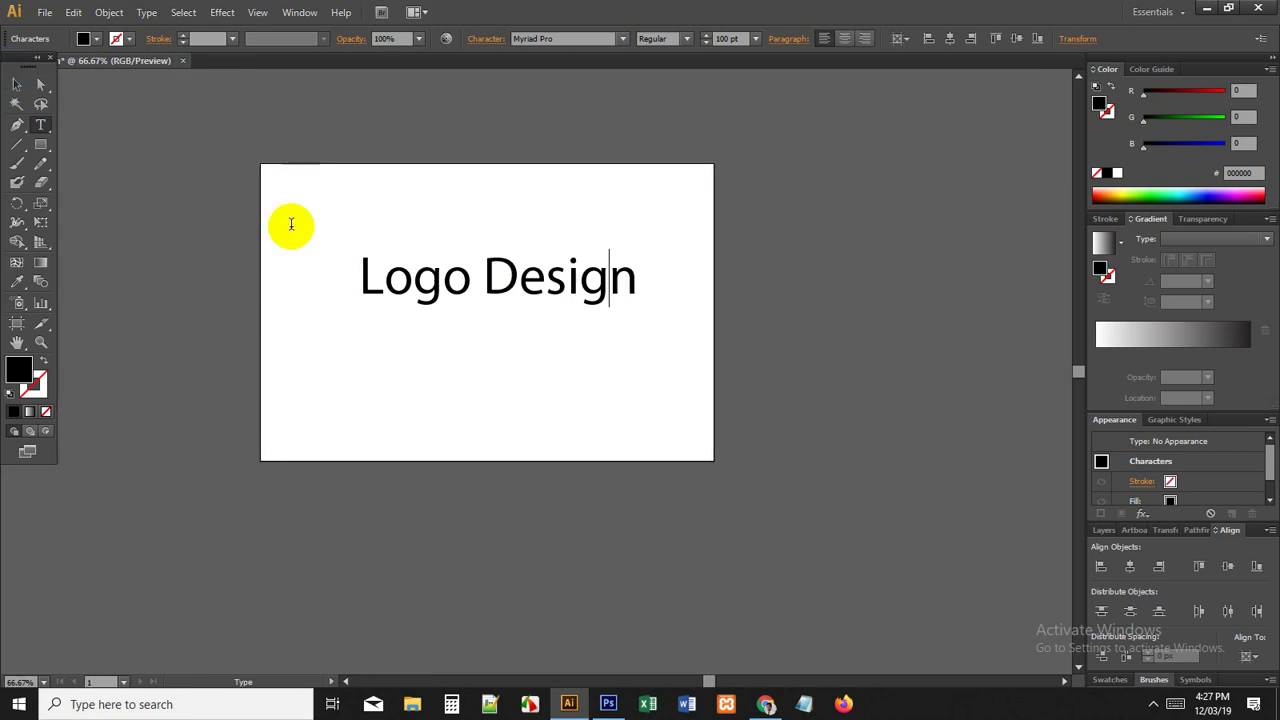
pyautogui.click(17, 86)
pyautogui.click(423, 376)
pyautogui.moveTo(423, 310); pyautogui.dragTo(482, 320)
pyautogui.click(484, 320)
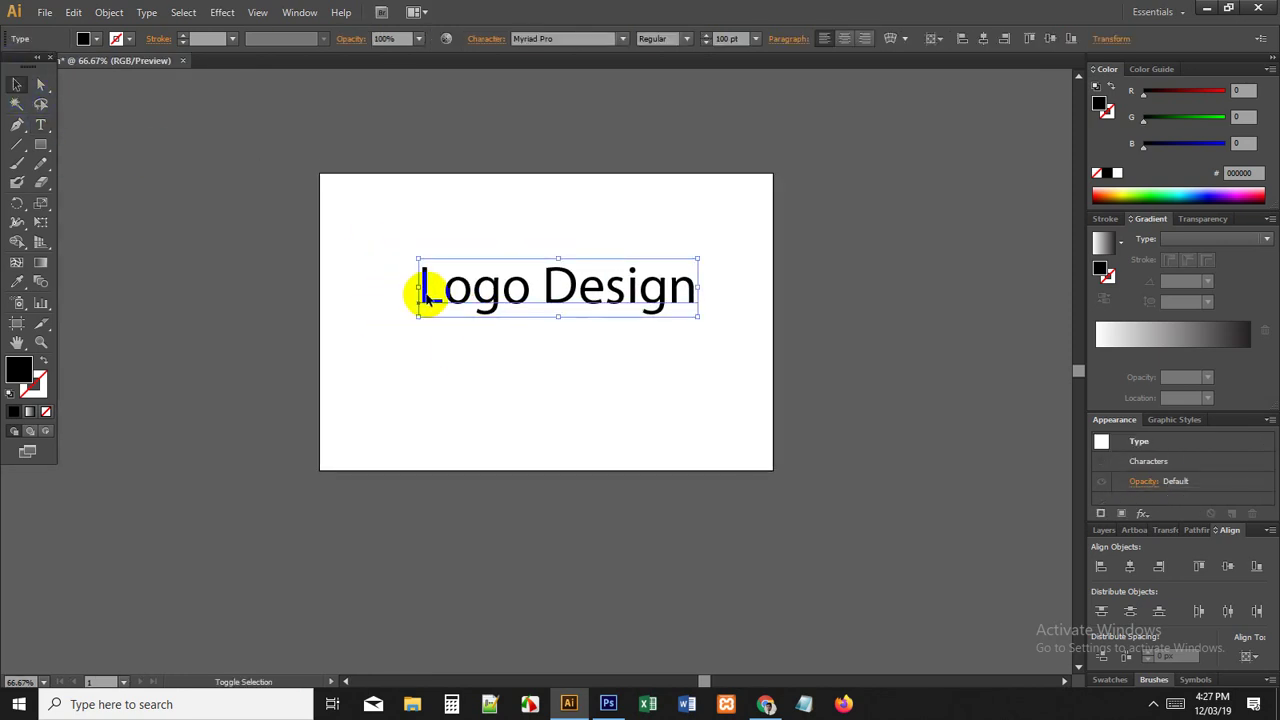
pyautogui.moveTo(419, 288); pyautogui.dragTo(386, 286)
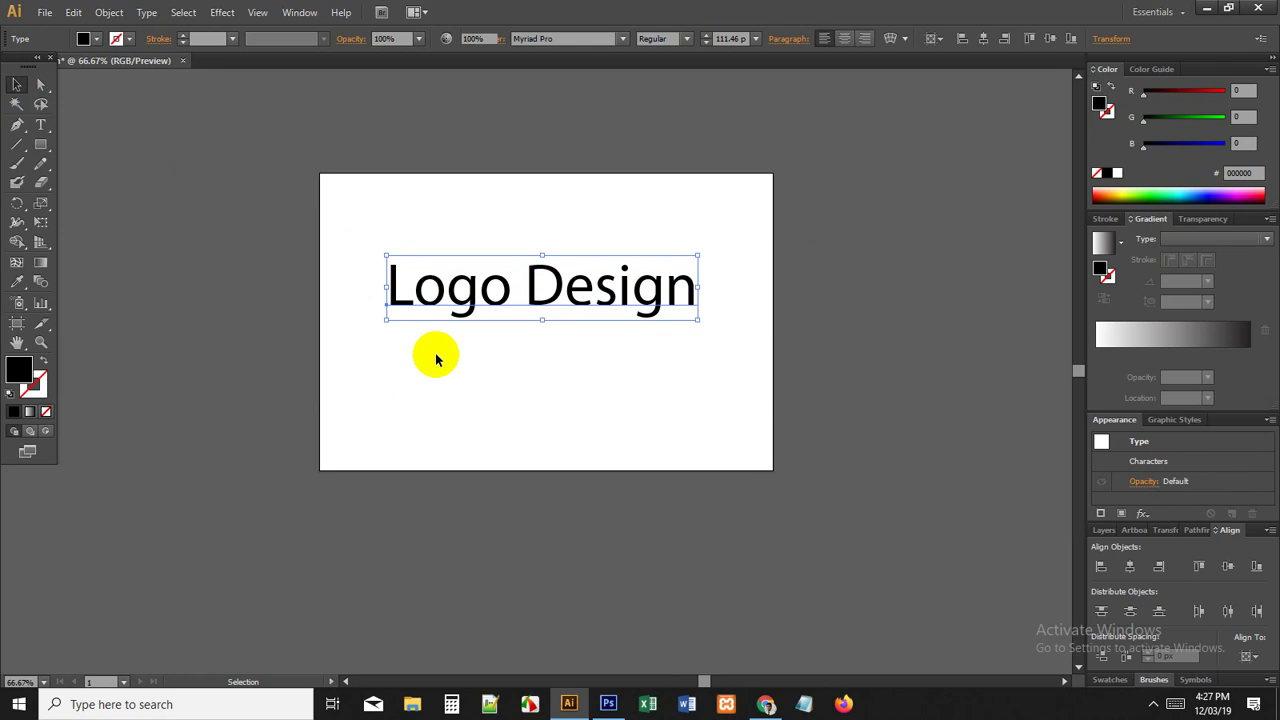
pyautogui.click(434, 354)
pyautogui.moveTo(20, 65); pyautogui.dragTo(2, 211)
pyautogui.click(414, 329)
pyautogui.moveTo(608, 306); pyautogui.dragTo(607, 336)
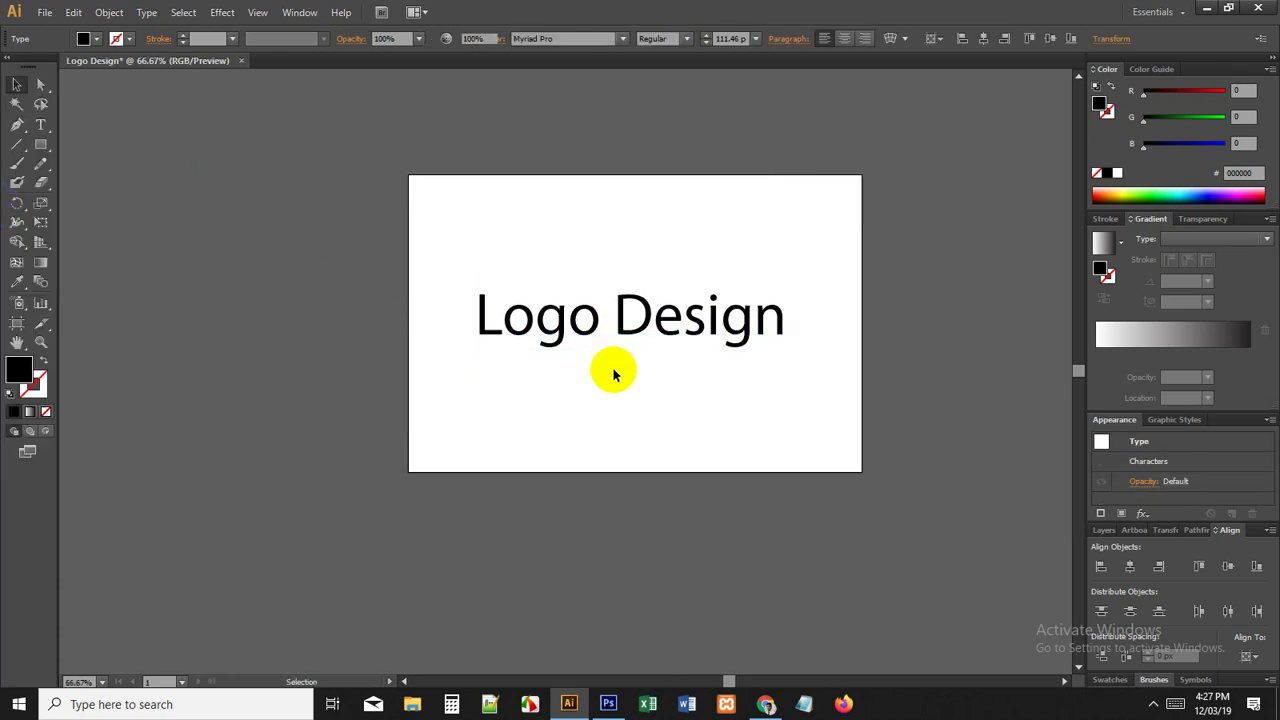
# Step: Make the Logo Design text bold and arrange two copies, one in the artboard's upper part and one near its lower edge
pyautogui.click(684, 39)
pyautogui.click(660, 196)
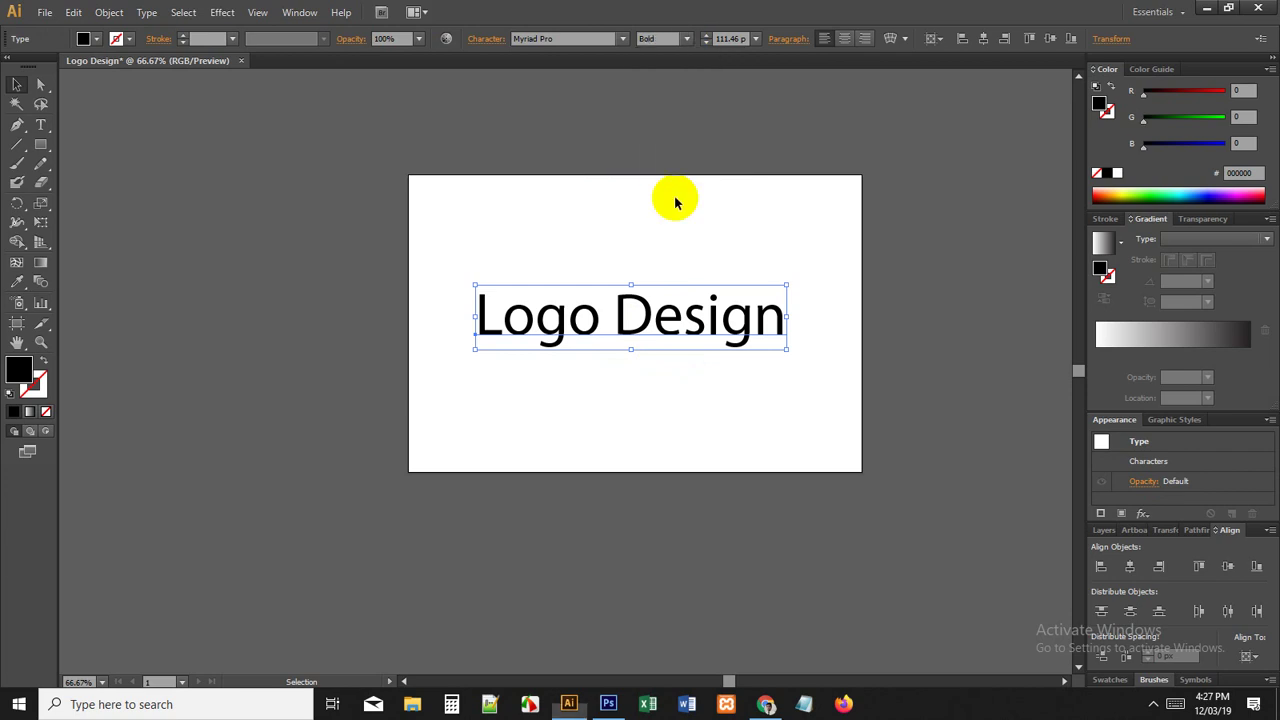
pyautogui.click(632, 250)
pyautogui.scroll(-1, 580, 343)
pyautogui.moveTo(650, 268); pyautogui.dragTo(652, 360)
pyautogui.click(661, 302)
pyautogui.press('Delete')
pyautogui.doubleClick(640, 364)
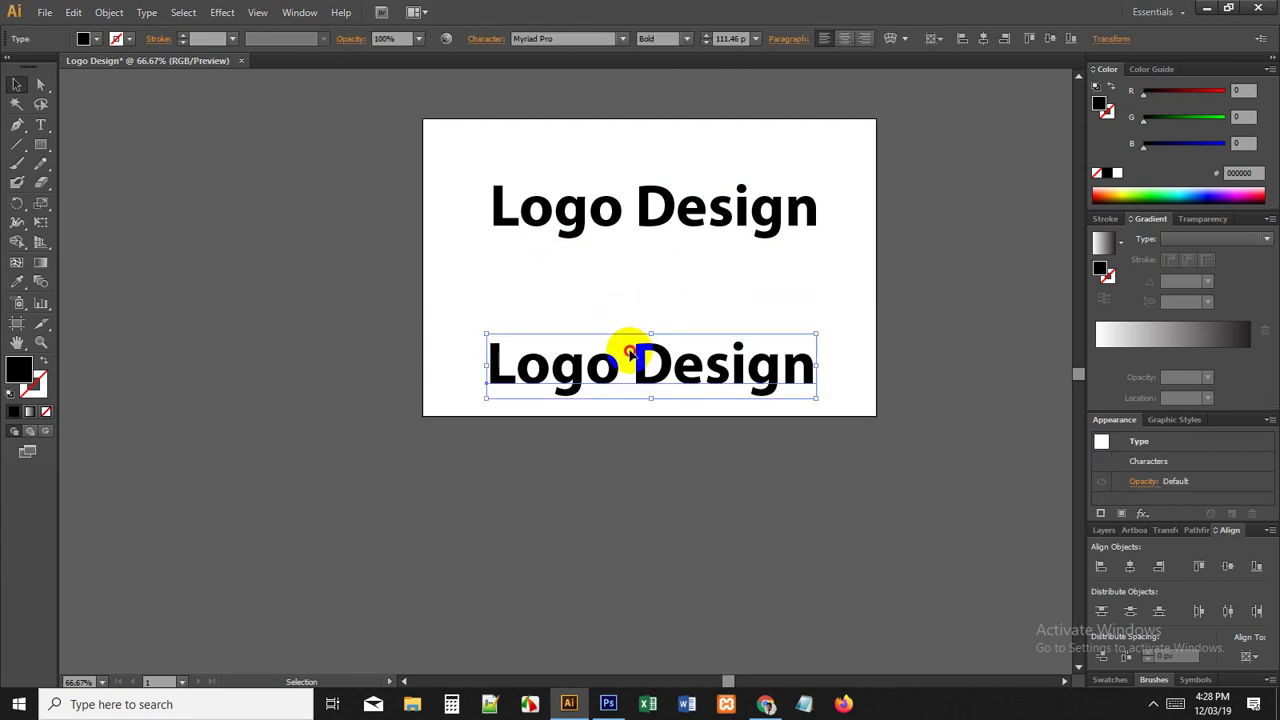
pyautogui.click(18, 84)
pyautogui.click(231, 194)
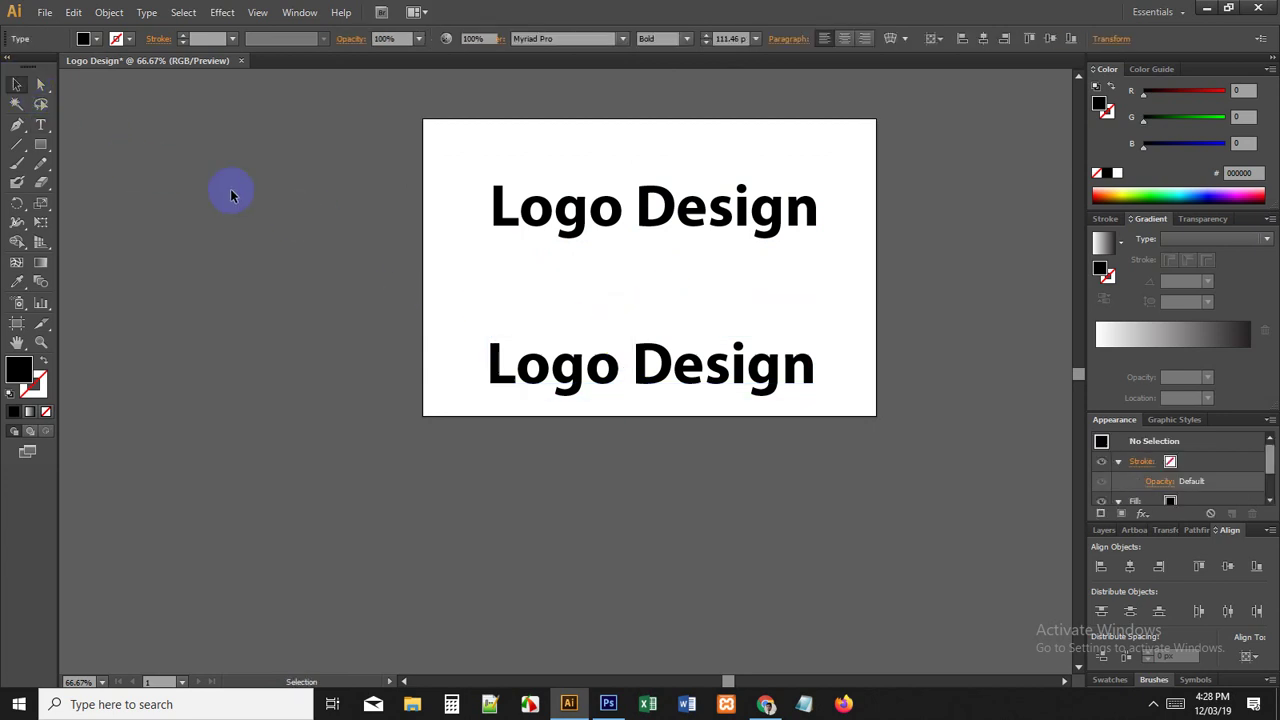
# Step: Add the text "LD" in bold at 100 pt between the two Logo Design lines
pyautogui.click(41, 124)
pyautogui.click(579, 316)
pyautogui.click(578, 316)
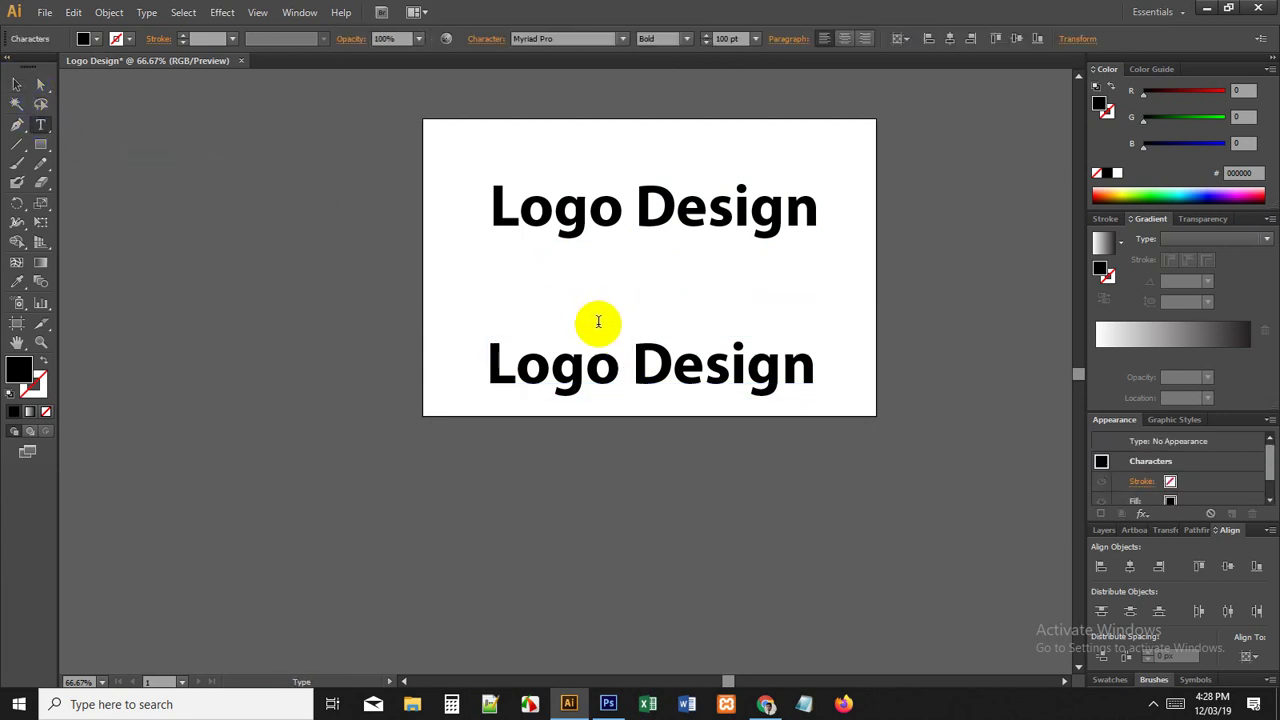
pyautogui.write('LD')
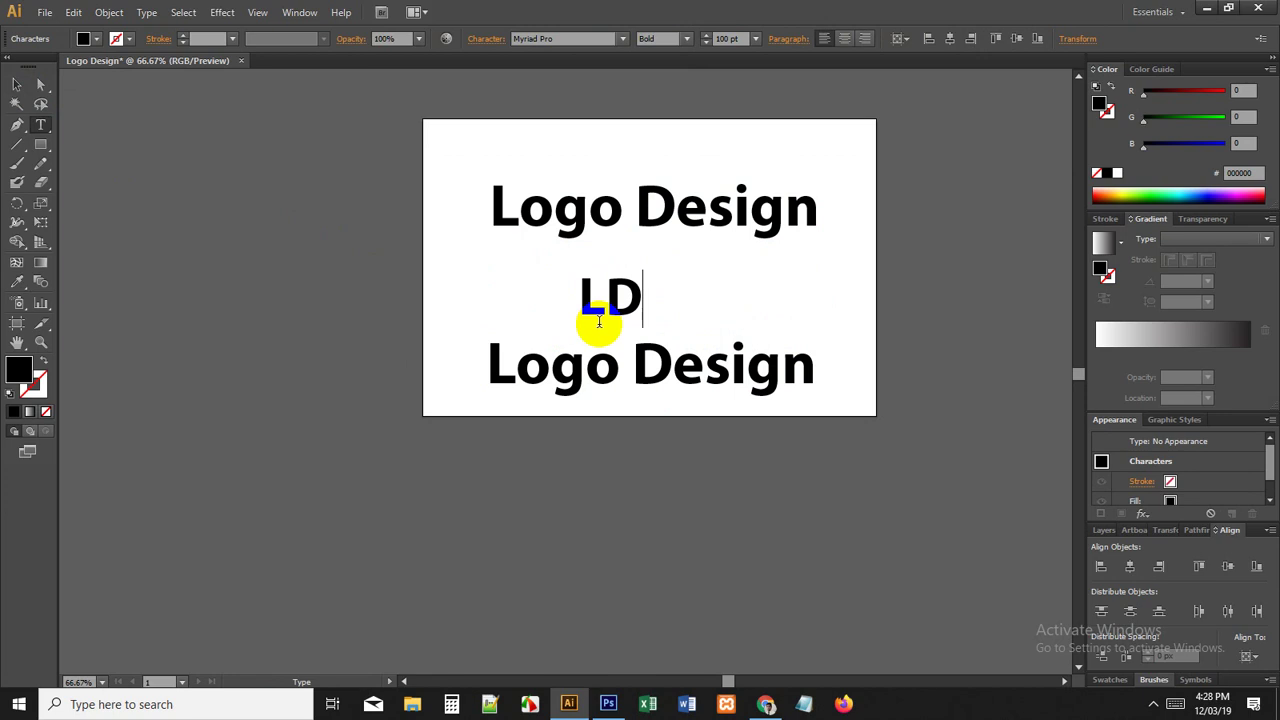
pyautogui.click(16, 84)
pyautogui.click(386, 214)
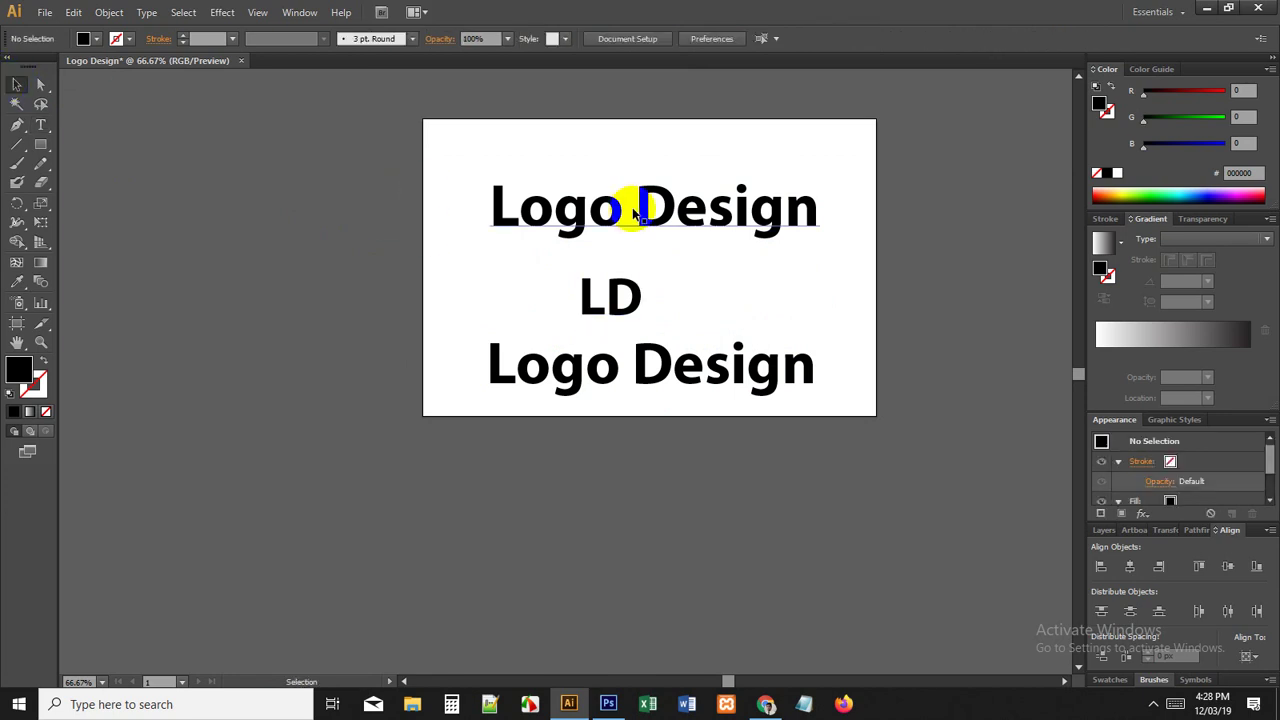
# Step: Move the upper Logo Design line higher and enlarge the LD text to about 198 pt, centred between the two lines
pyautogui.moveTo(633, 213); pyautogui.dragTo(625, 187)
pyautogui.moveTo(618, 277); pyautogui.dragTo(667, 219)
pyautogui.moveTo(669, 277); pyautogui.dragTo(668, 304)
pyautogui.click(785, 282)
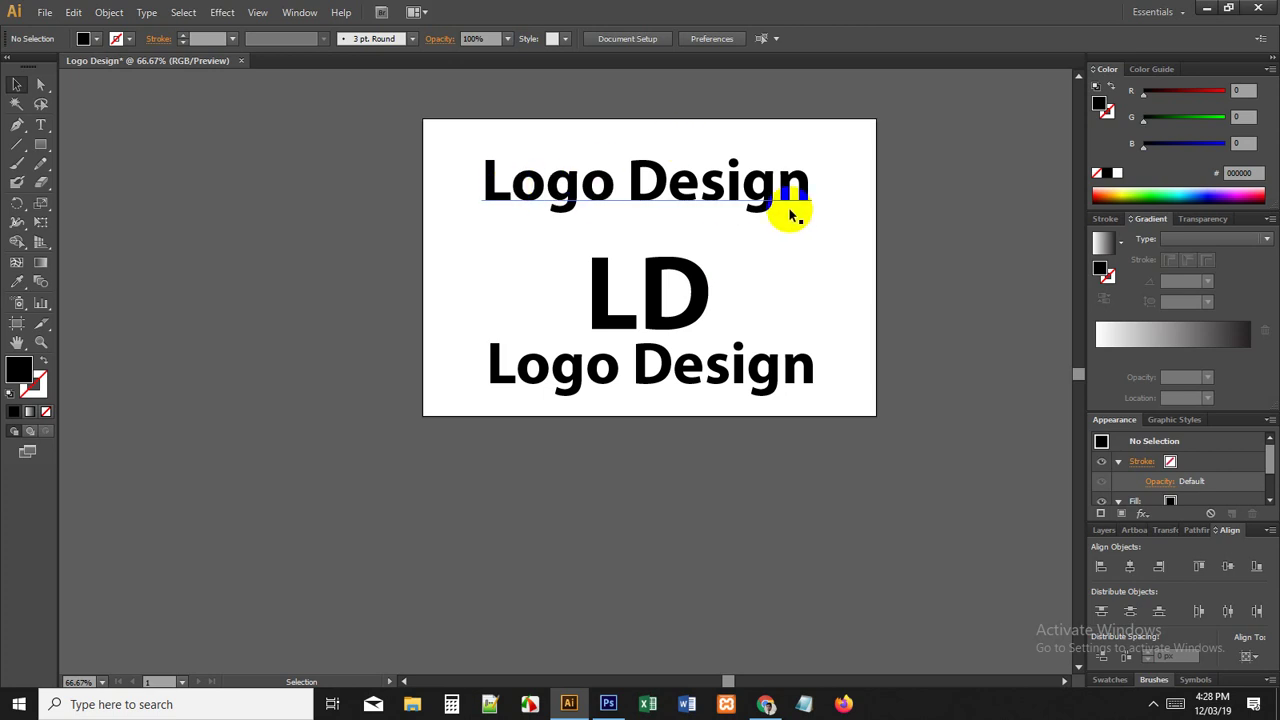
# Step: Try neighbouring fonts on the upper Logo Design line and settle on Myriad Pro Regular
pyautogui.click(620, 178)
pyautogui.click(563, 39)
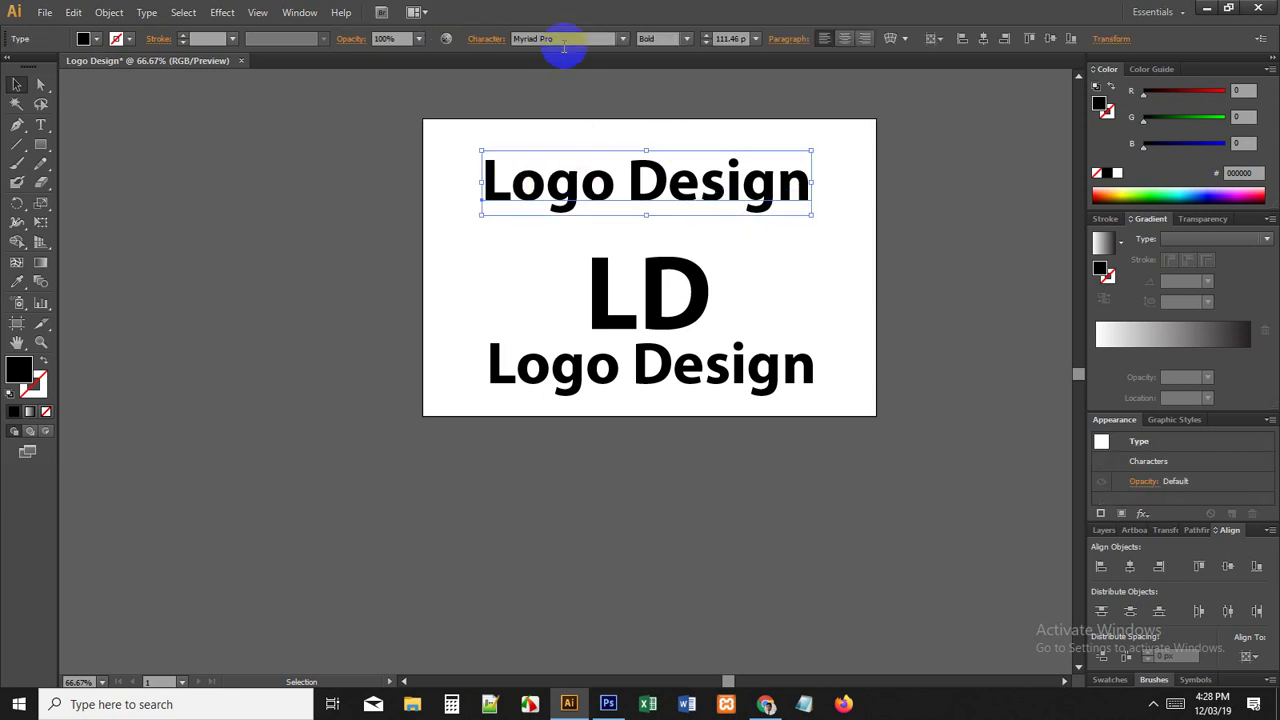
pyautogui.press('Down')
pyautogui.press('Down')
pyautogui.press('Up')
pyautogui.press('Up')
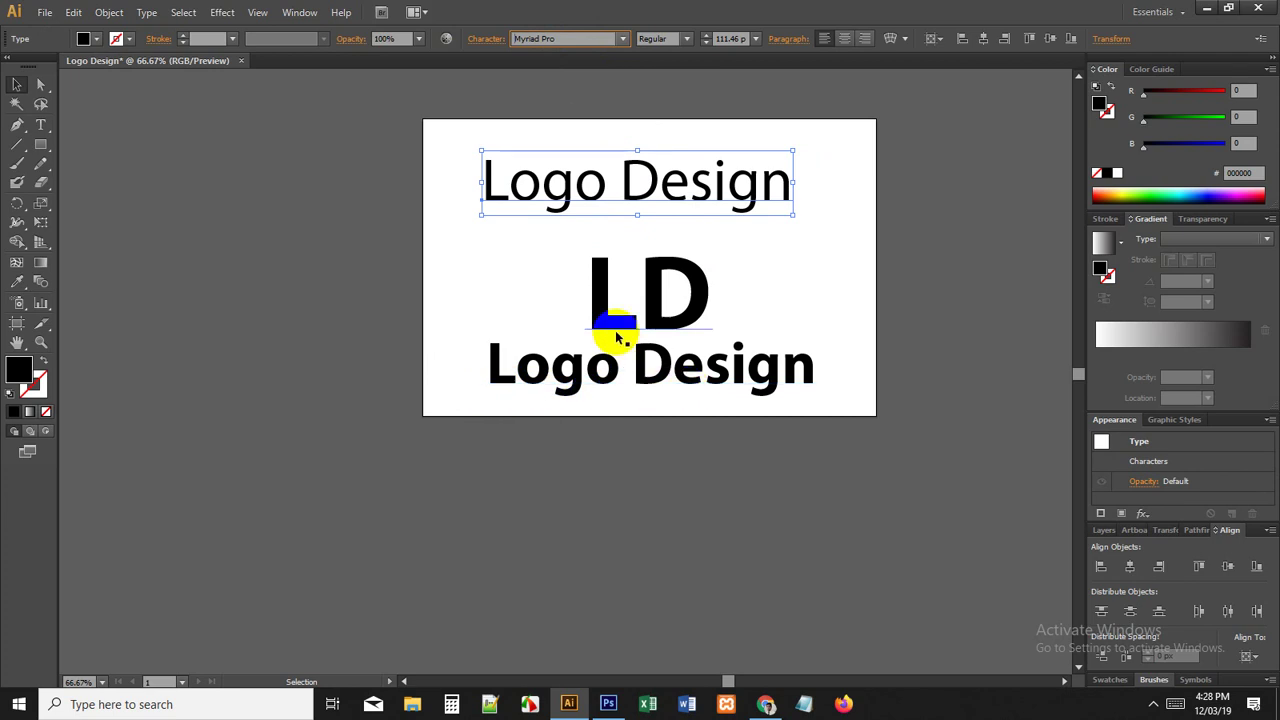
# Step: Move the lower Logo Design line below the artboard's lower edge and shift the LD text slightly down
pyautogui.click(648, 288)
pyautogui.moveTo(652, 287); pyautogui.dragTo(686, 304)
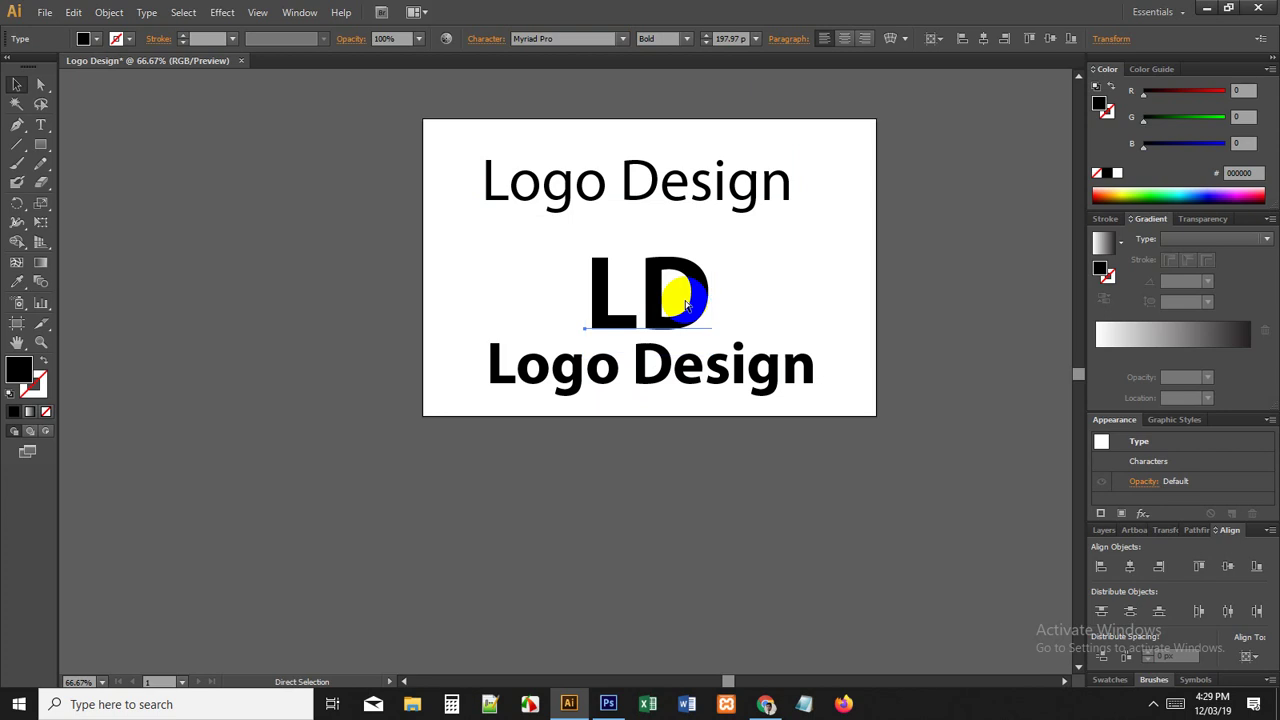
pyautogui.hotkey('ctrl', '0')
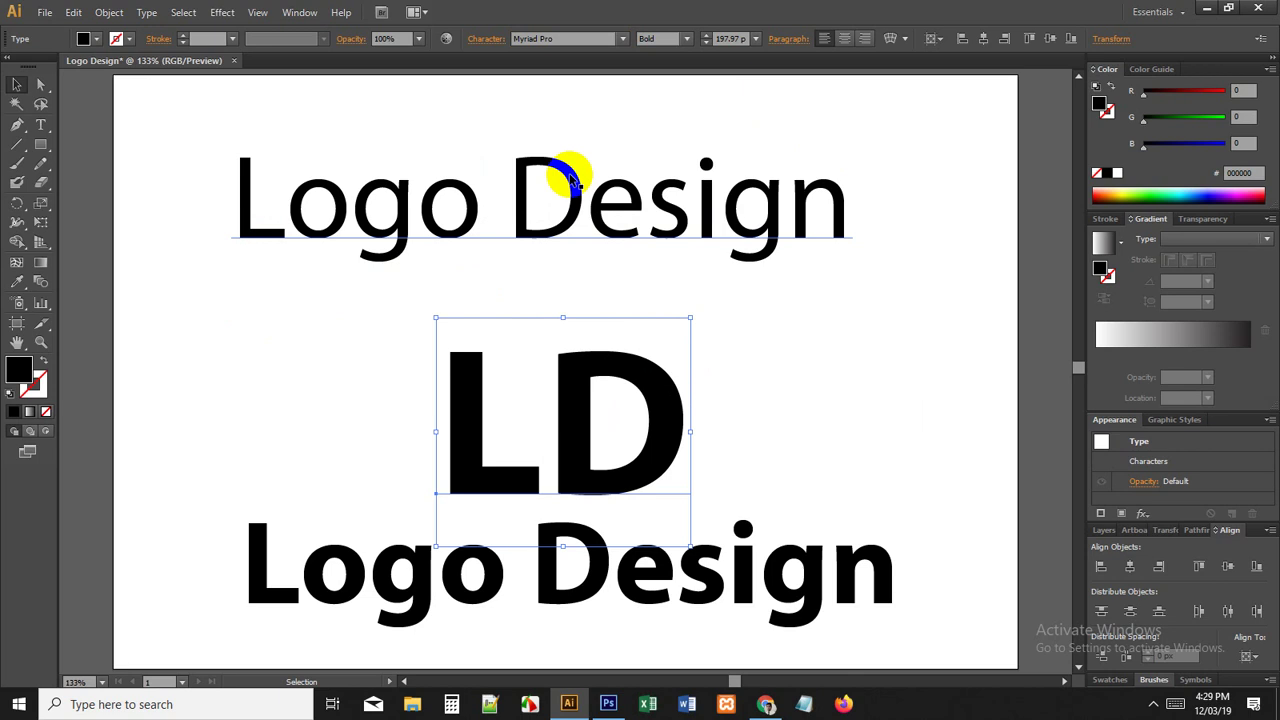
pyautogui.scroll(-2, 494, 363)
pyautogui.click(312, 352)
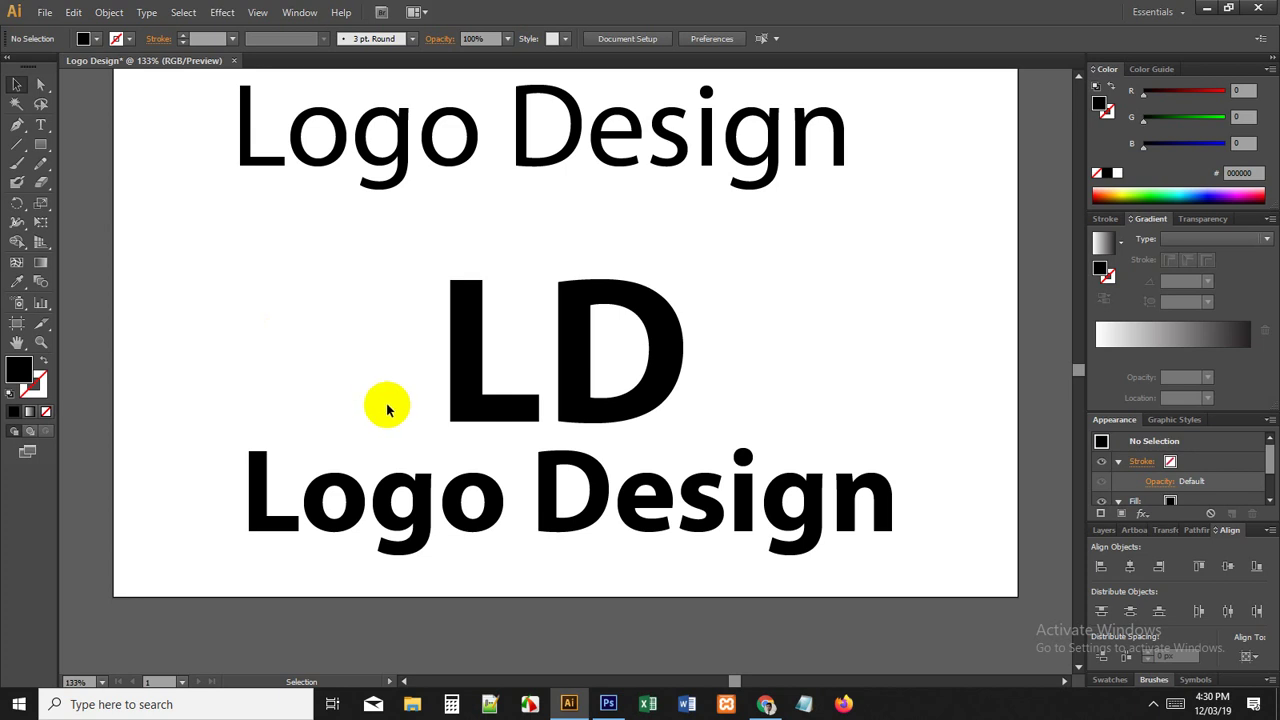
pyautogui.click(585, 535)
pyautogui.scroll(-1, 593, 502)
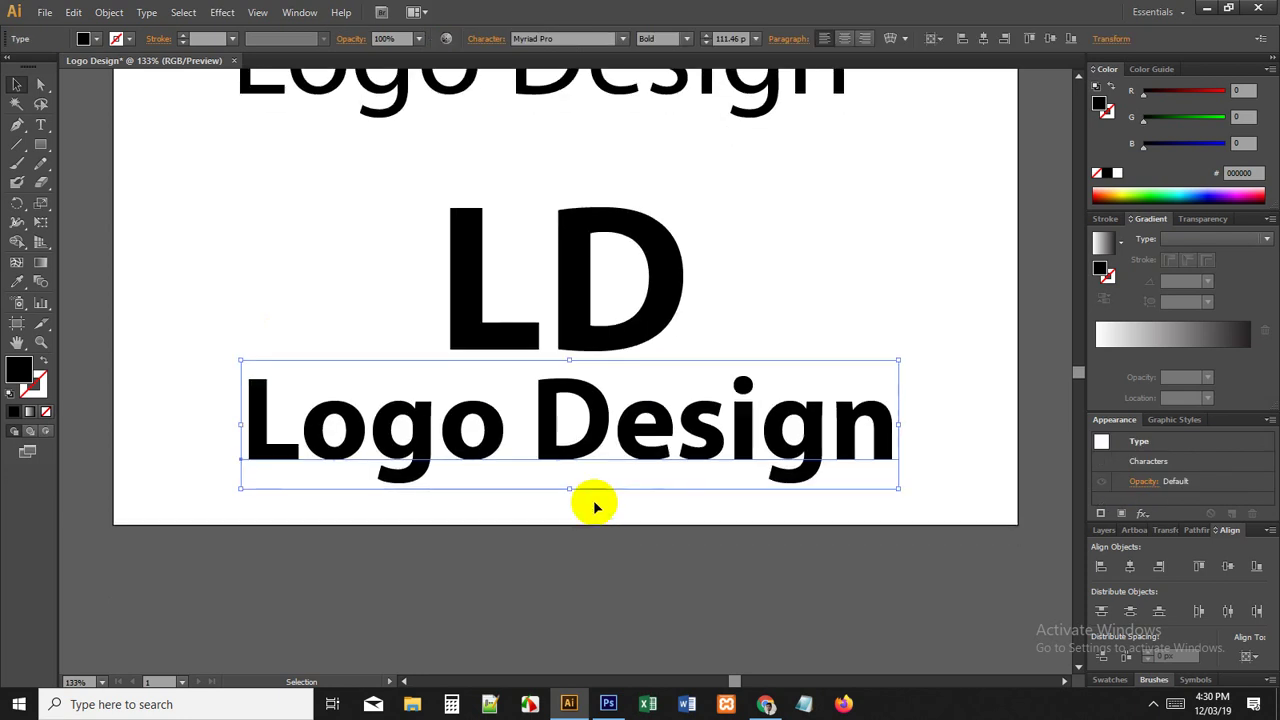
pyautogui.moveTo(608, 428); pyautogui.dragTo(572, 661)
pyautogui.moveTo(566, 304); pyautogui.dragTo(566, 337)
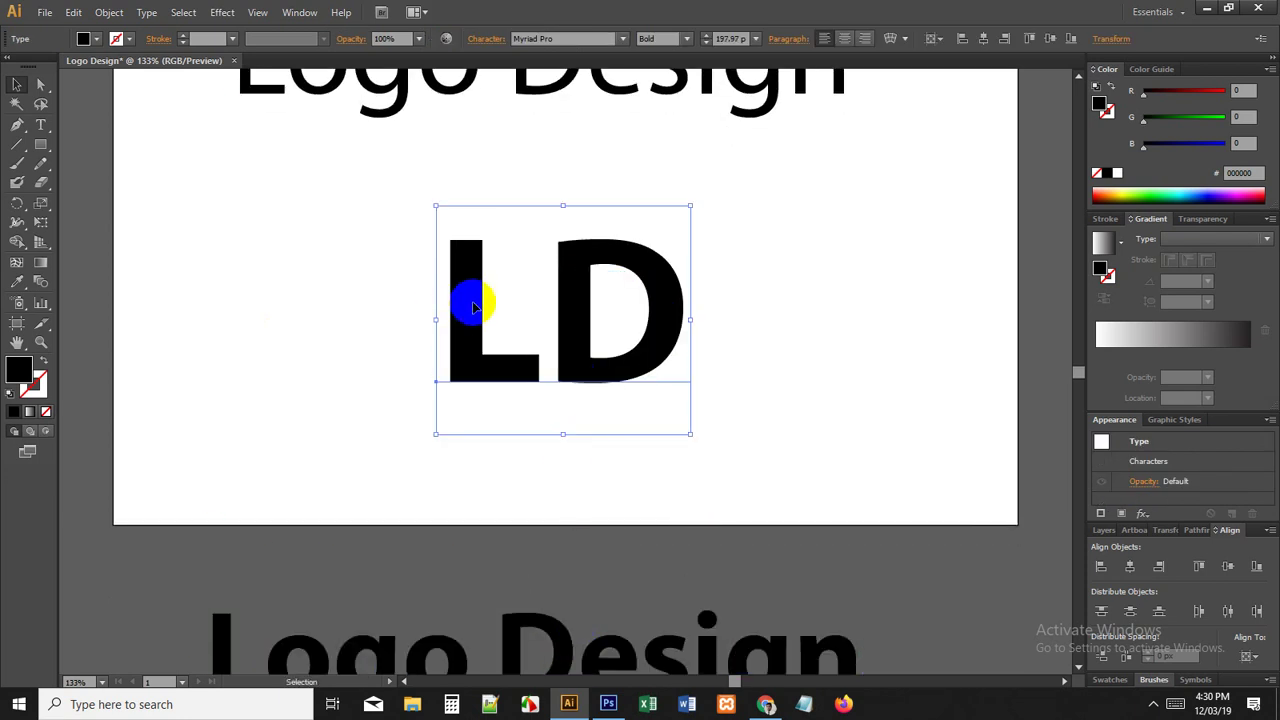
# Step: Move the bold Logo Design line back up so it straddles the artboard's lower edge beneath LD
pyautogui.click(388, 250)
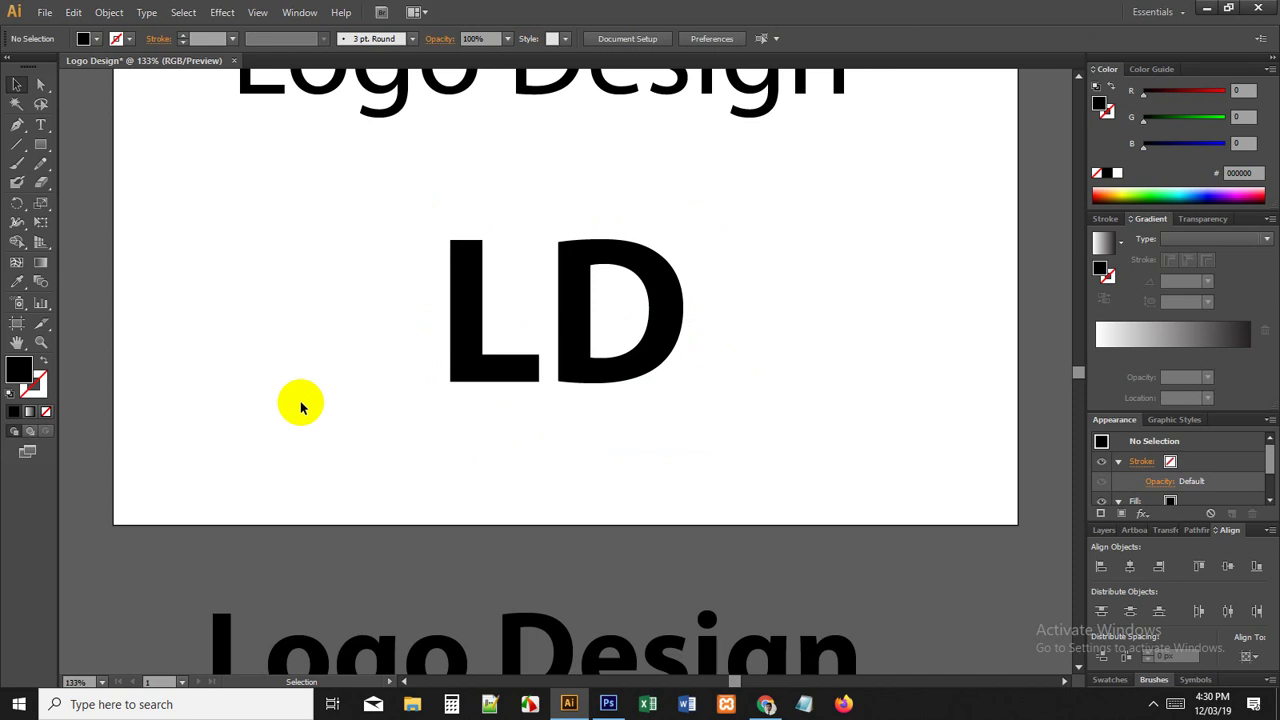
pyautogui.moveTo(366, 223); pyautogui.dragTo(739, 416)
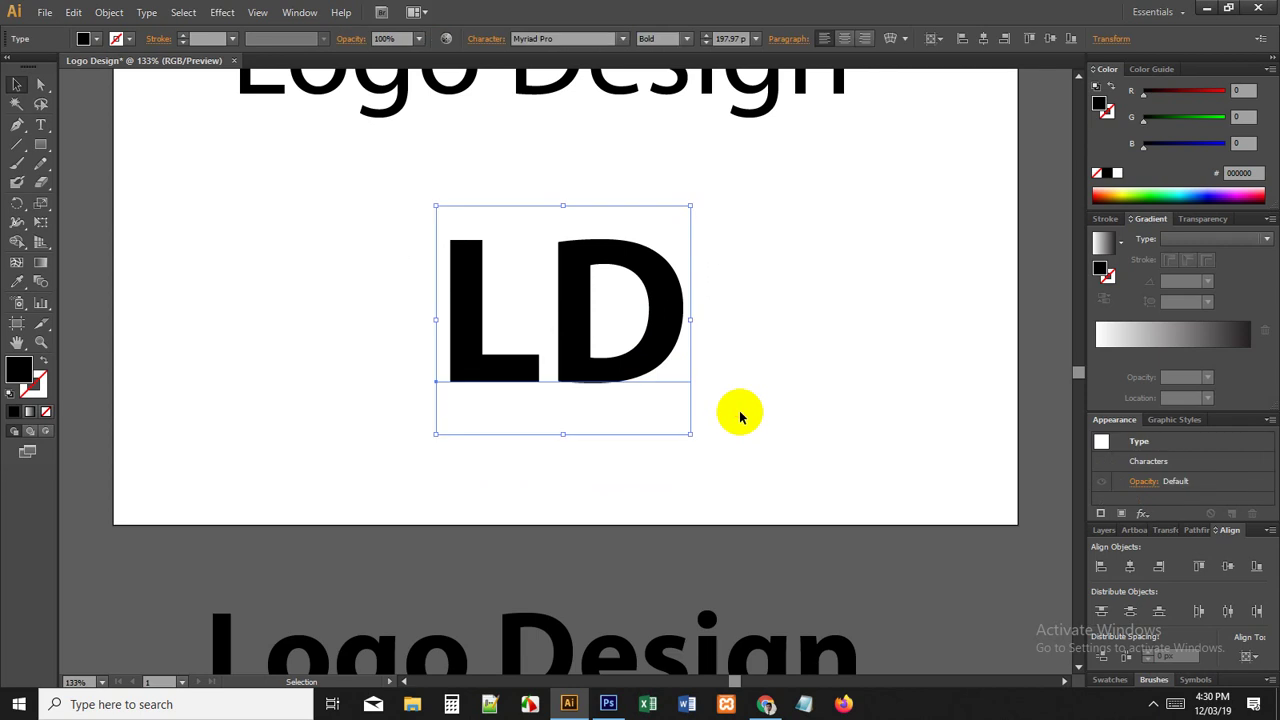
pyautogui.click(777, 429)
pyautogui.scroll(-1, 777, 429)
pyautogui.moveTo(646, 569); pyautogui.dragTo(670, 471)
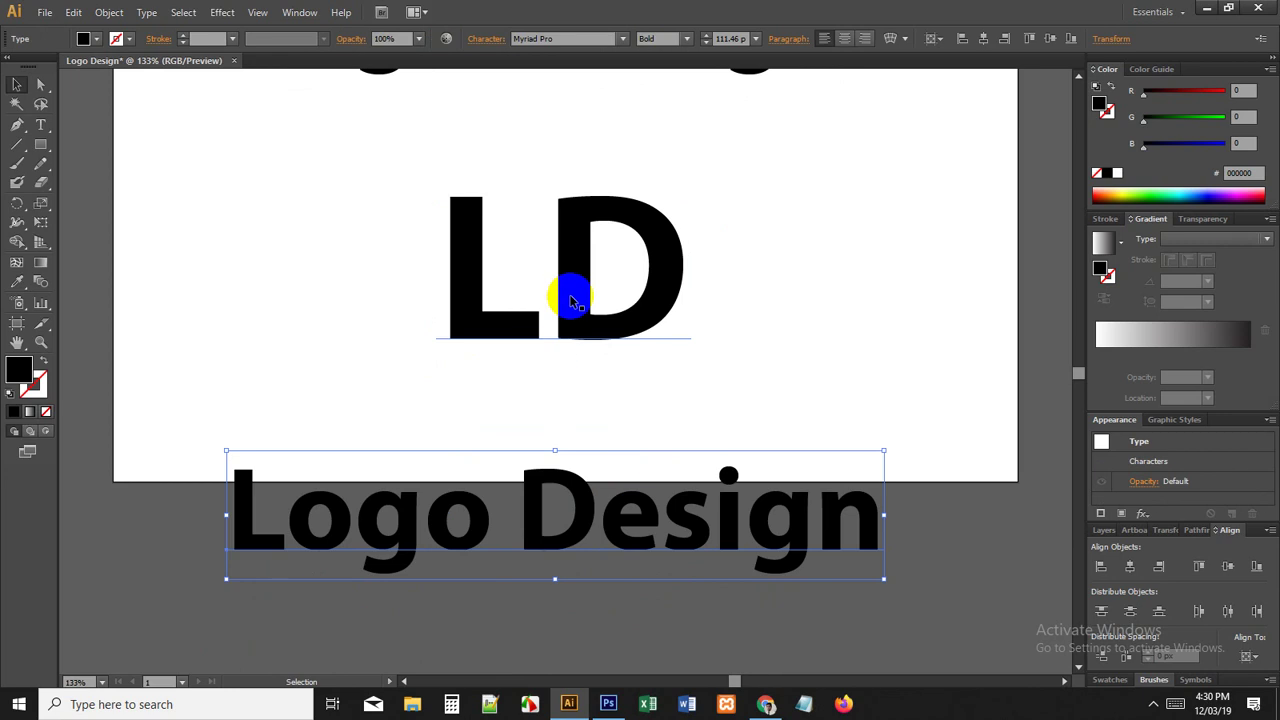
pyautogui.click(766, 514)
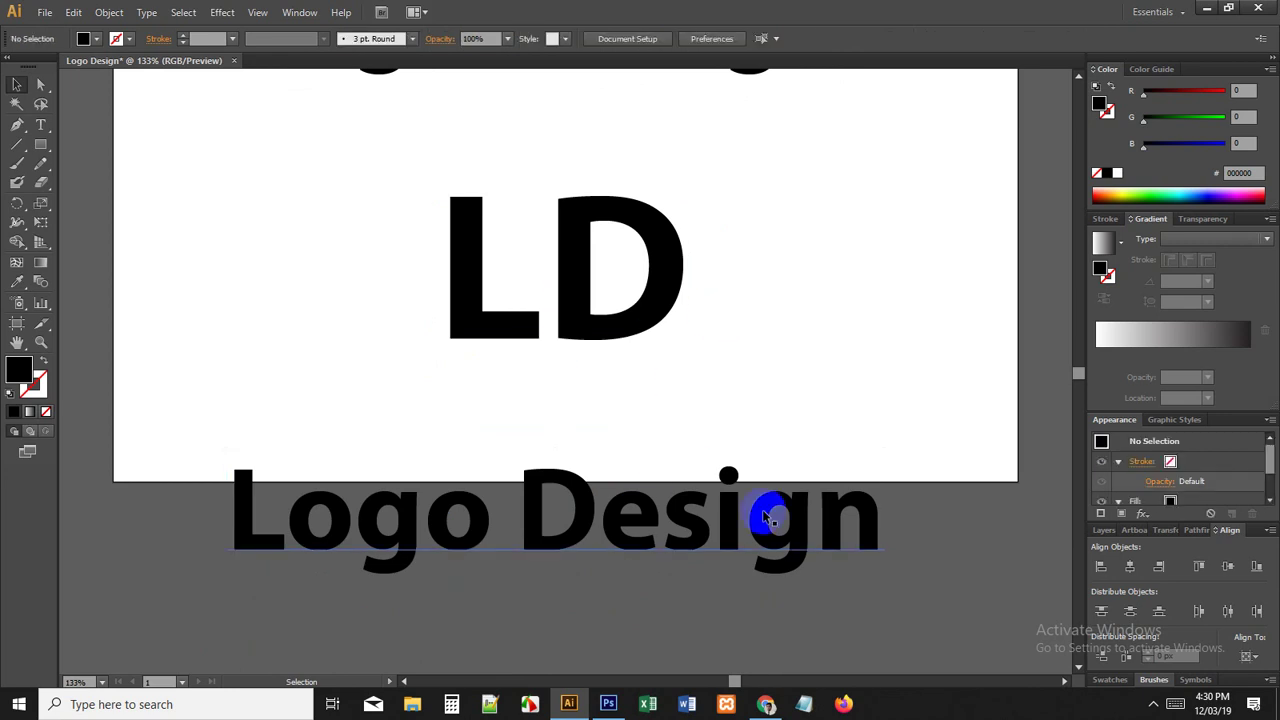
pyautogui.scroll(-2, 768, 512)
pyautogui.click(815, 437)
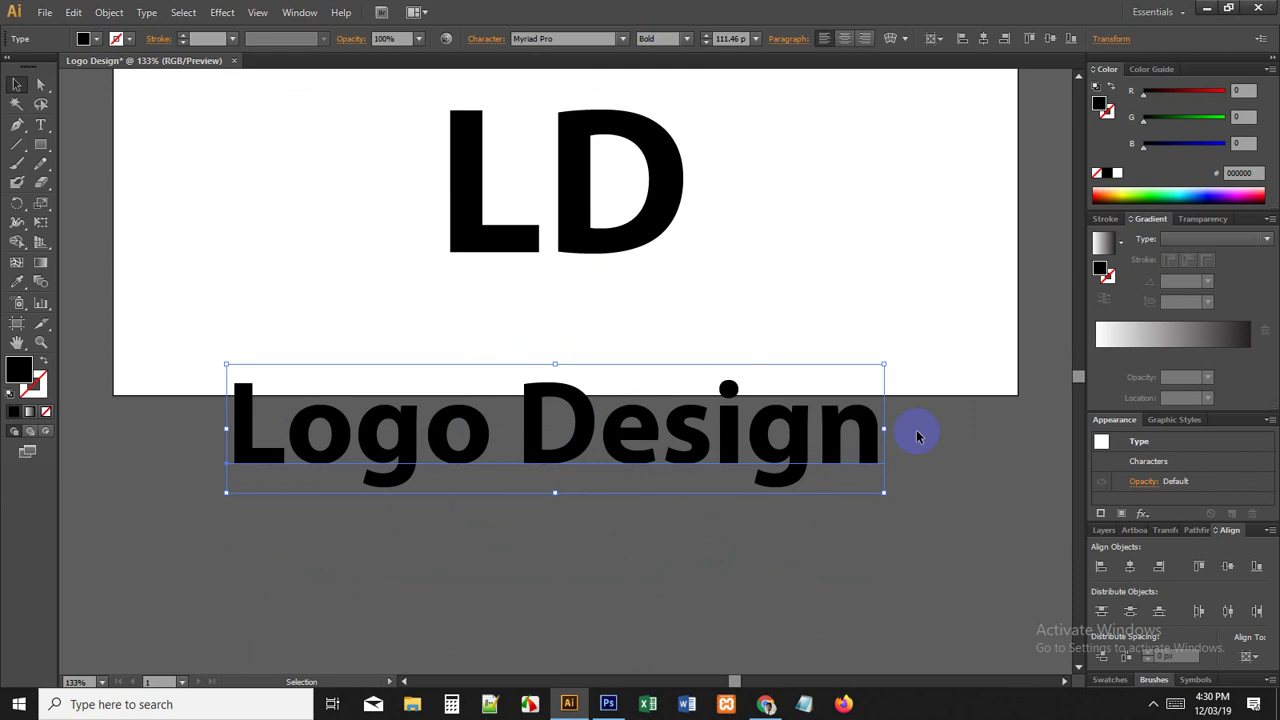
pyautogui.click(873, 437)
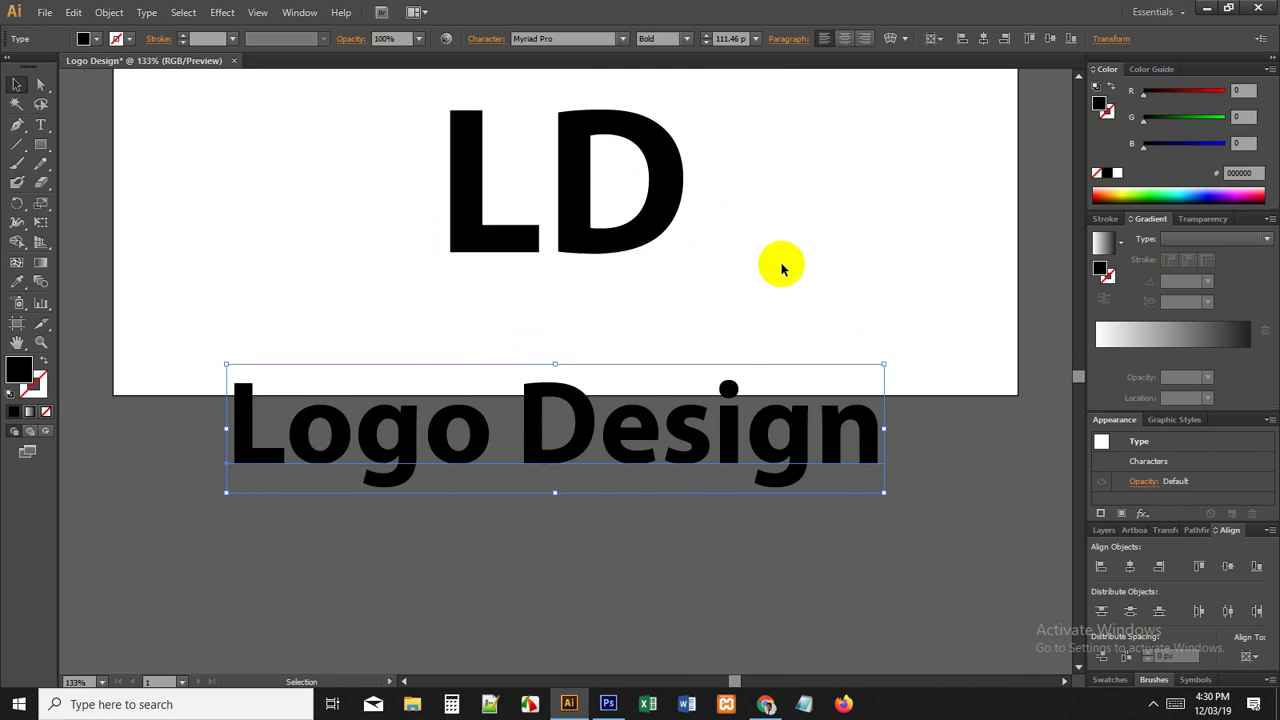
# Step: Convert the LD text to outlines and ungroup it into separate L and D shapes
pyautogui.click(565, 229)
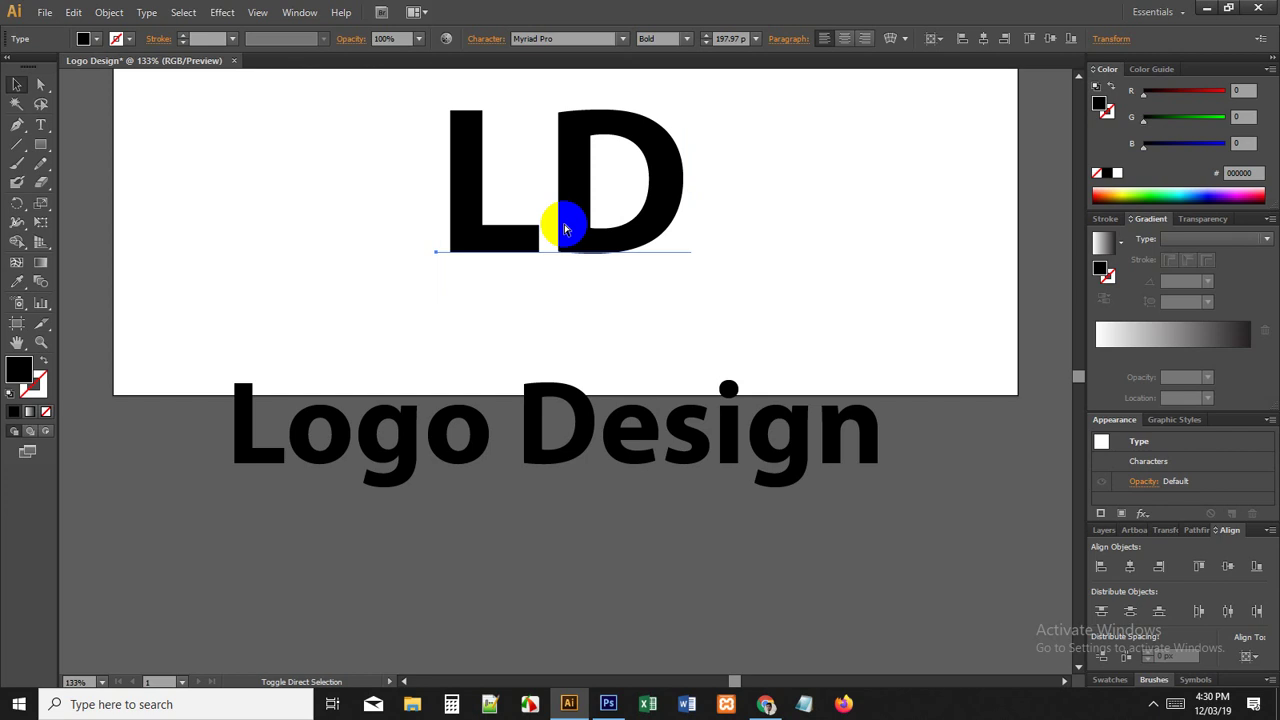
pyautogui.hotkey('shift', 'ctrl', 'o')
pyautogui.hotkey('ctrl', '+')
pyautogui.hotkey('ctrl', '+')
pyautogui.hotkey('ctrl', '+')
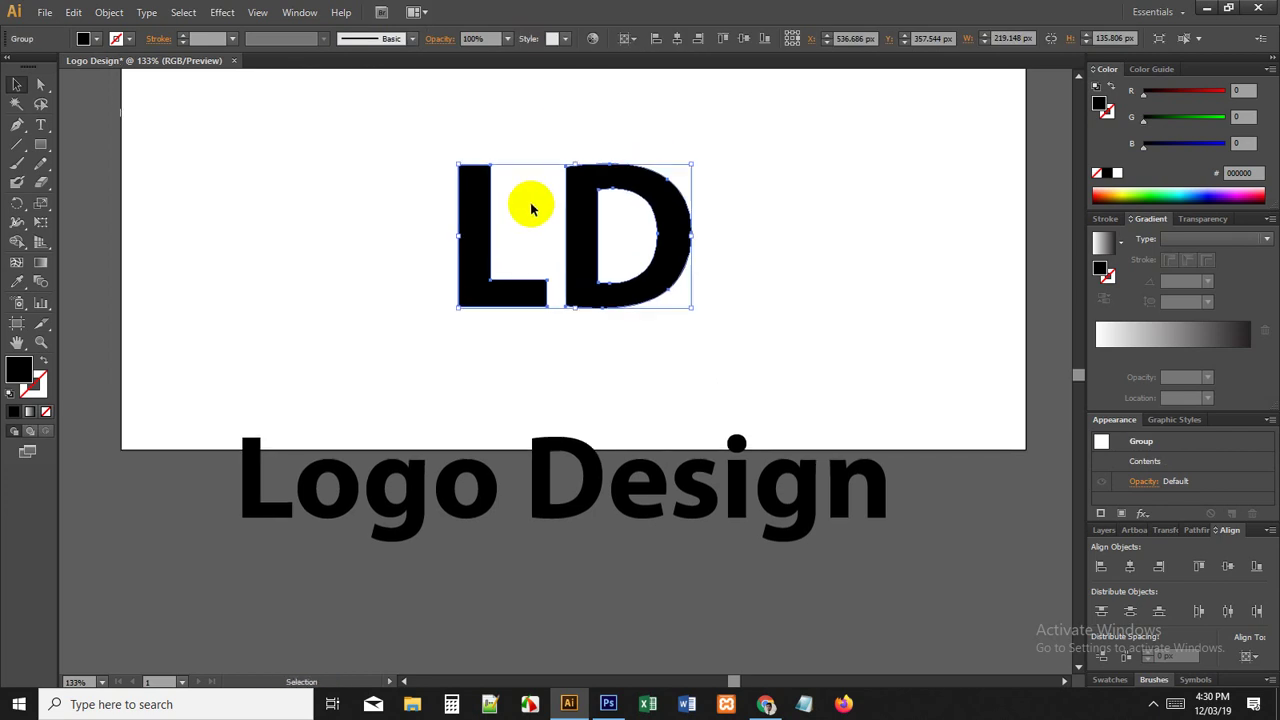
pyautogui.rightClick(596, 124)
pyautogui.click(641, 213)
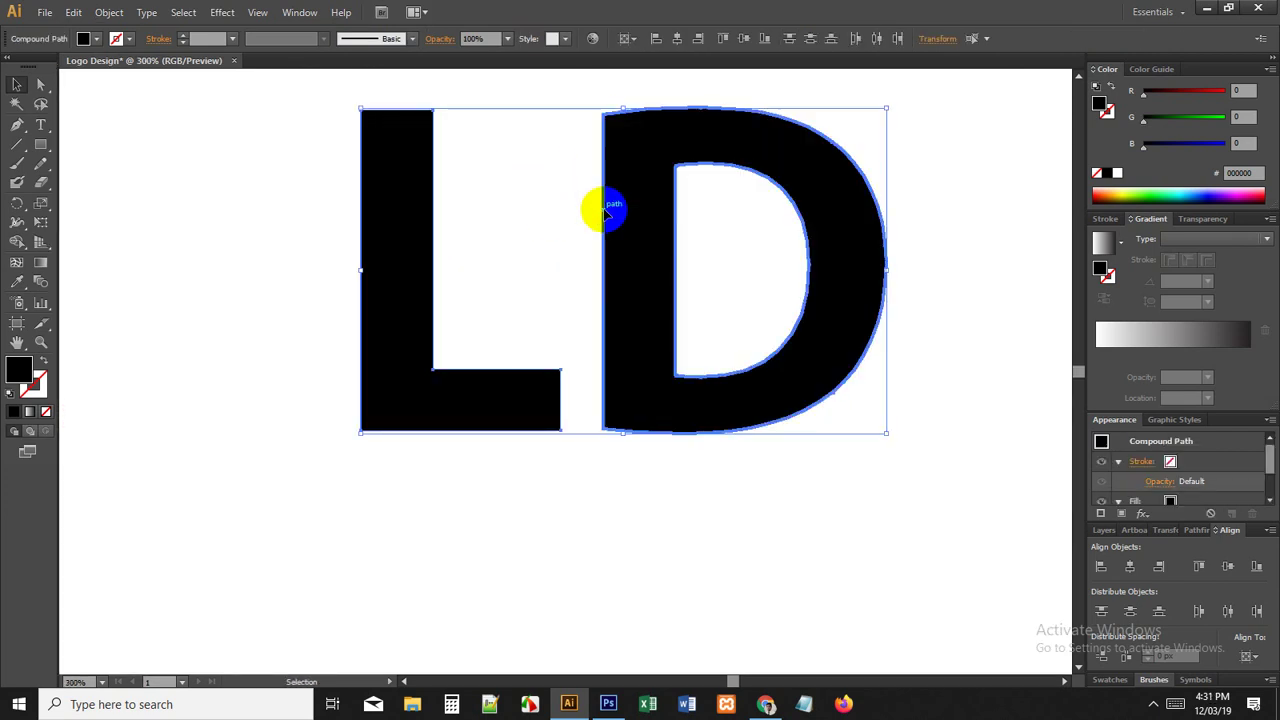
pyautogui.click(616, 488)
# Step: Move the D over the L so their vertical stems overlap and their left edges nearly align
pyautogui.scroll(2, 611, 529)
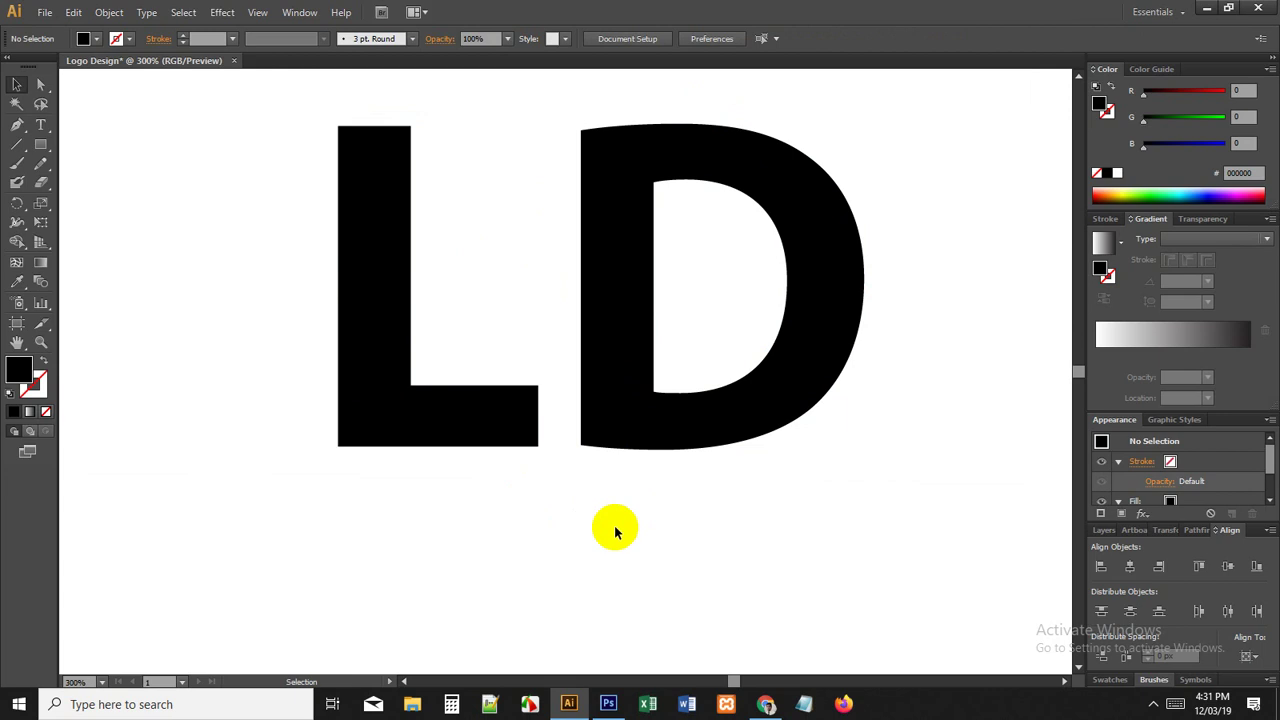
pyautogui.hscroll(3, 632, 538)
pyautogui.moveTo(640, 481); pyautogui.dragTo(406, 488)
pyautogui.hscroll(-3, 497, 523)
pyautogui.scroll(2, 497, 523)
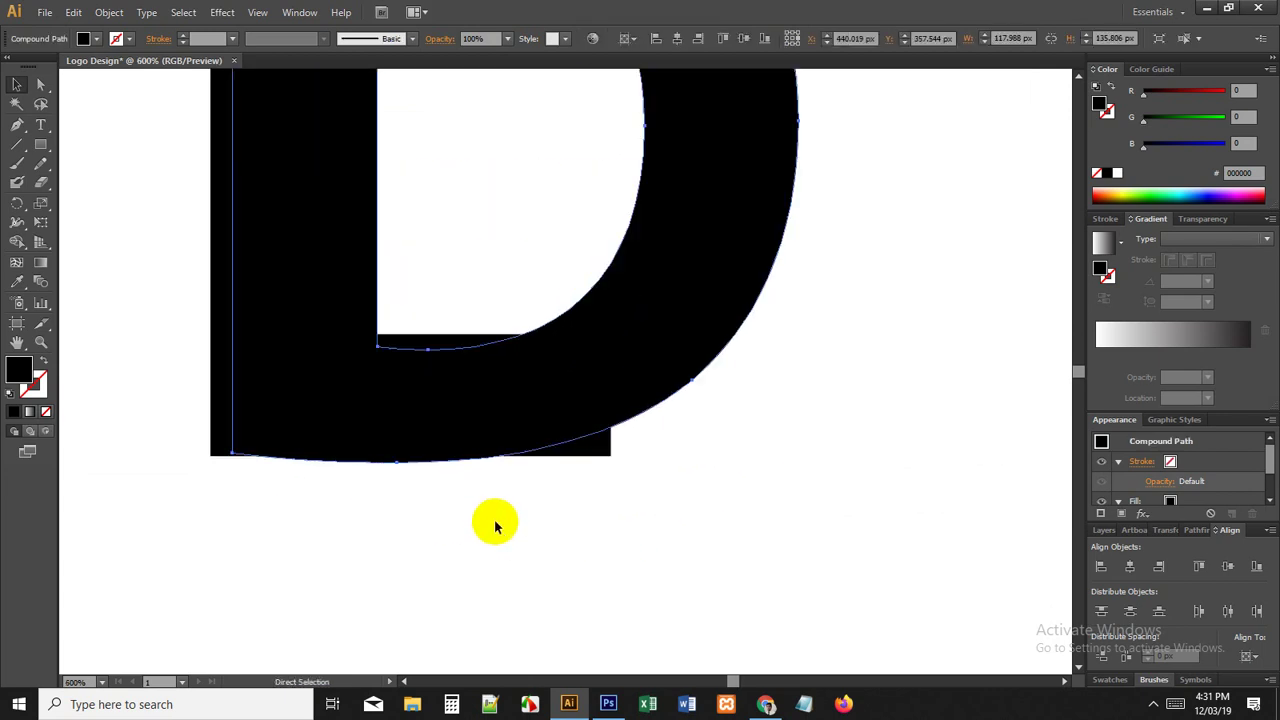
pyautogui.click(531, 383)
pyautogui.scroll(1, 471, 503)
pyautogui.click(546, 530)
pyautogui.scroll(-3, 544, 531)
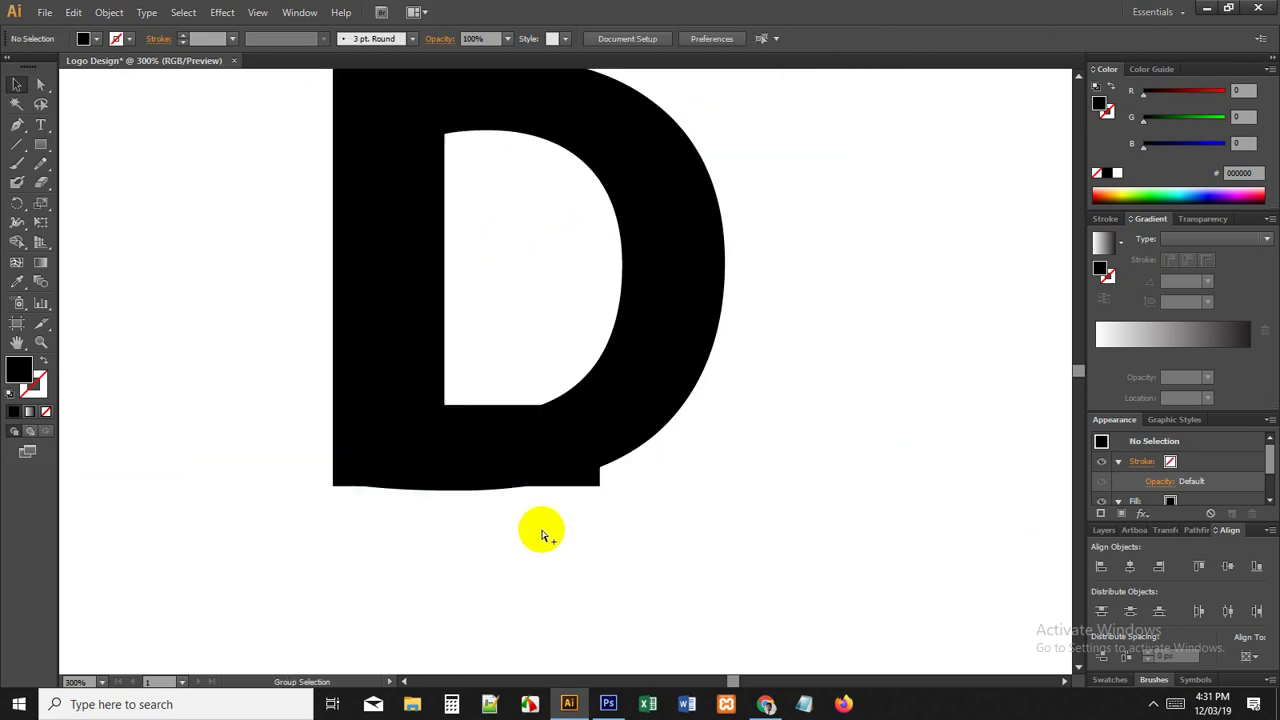
pyautogui.moveTo(465, 339); pyautogui.dragTo(457, 339)
# Step: Split the overlapping L and D with the Pathfinder Divide operation and ungroup the resulting pieces
pyautogui.moveTo(346, 216); pyautogui.dragTo(467, 412)
pyautogui.click(757, 549)
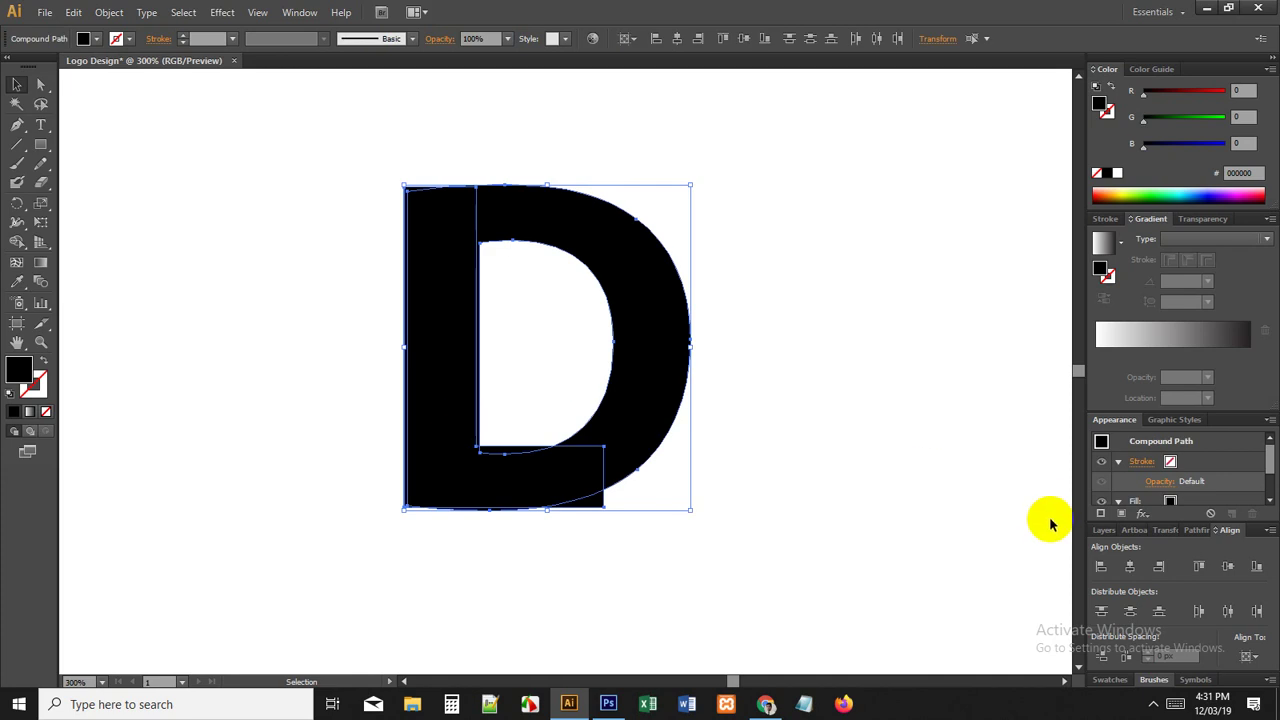
pyautogui.click(1191, 532)
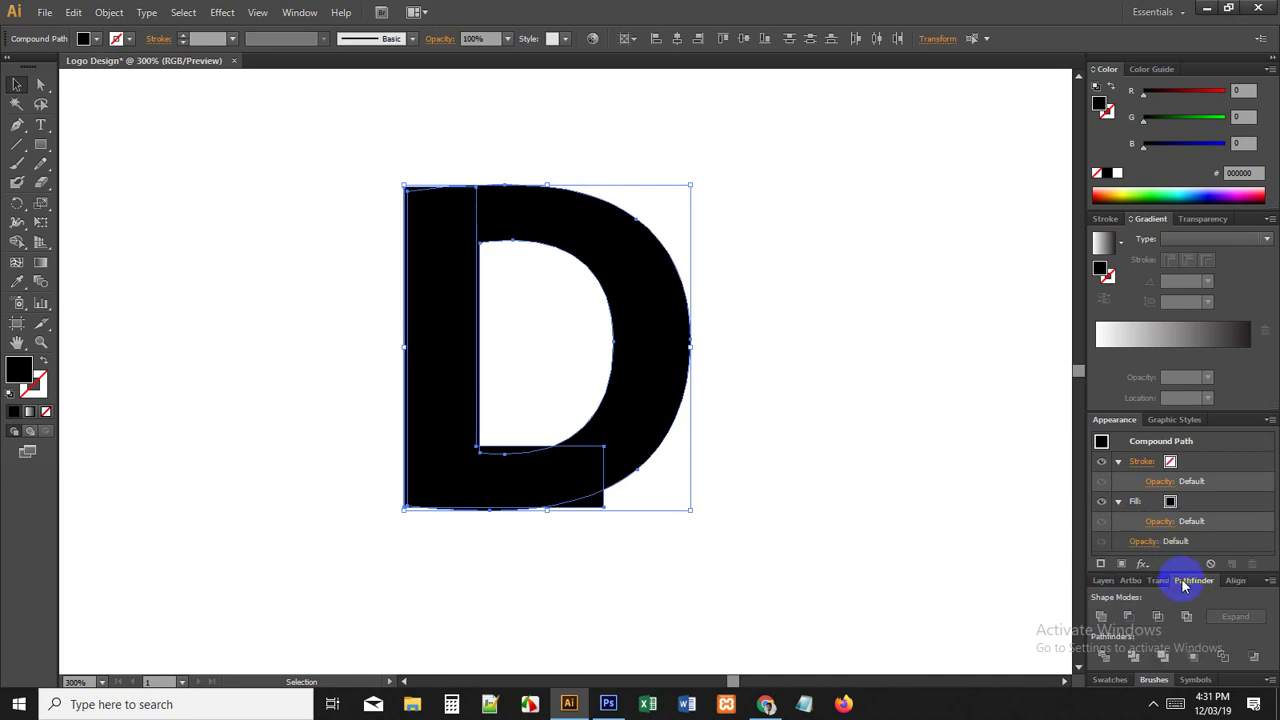
pyautogui.moveTo(1184, 582); pyautogui.dragTo(904, 210)
pyautogui.click(906, 287)
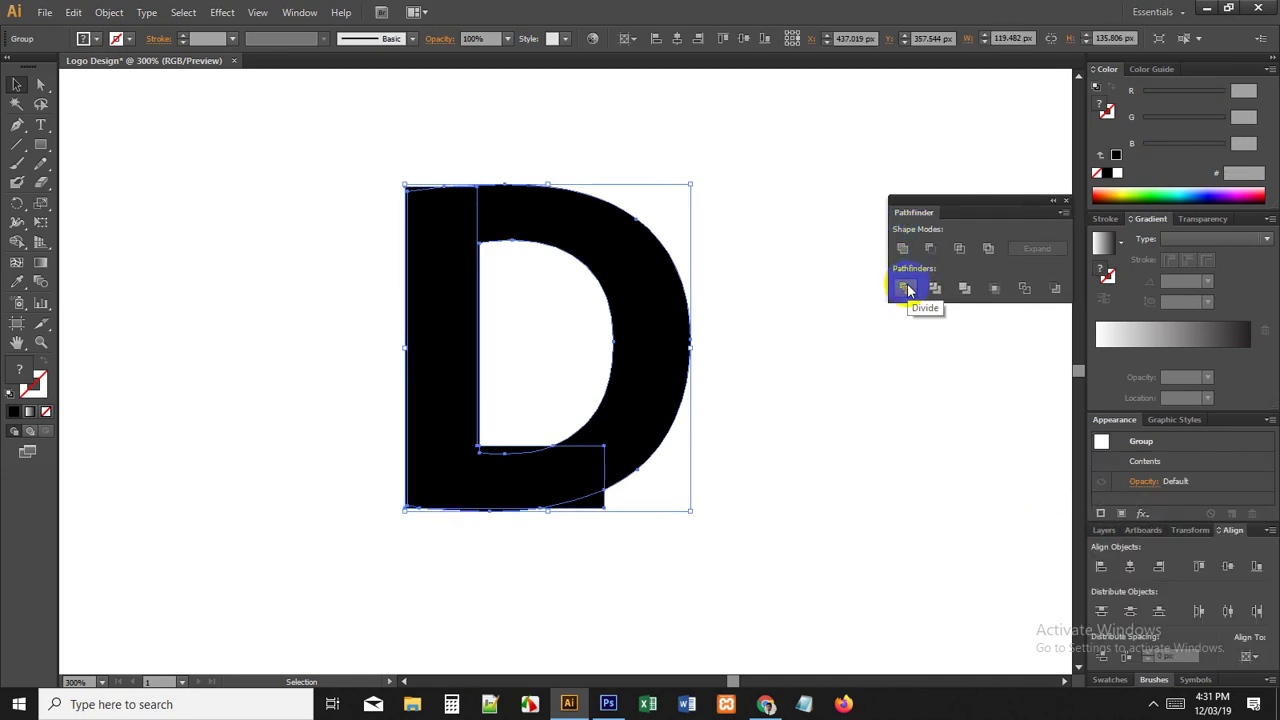
pyautogui.rightClick(589, 407)
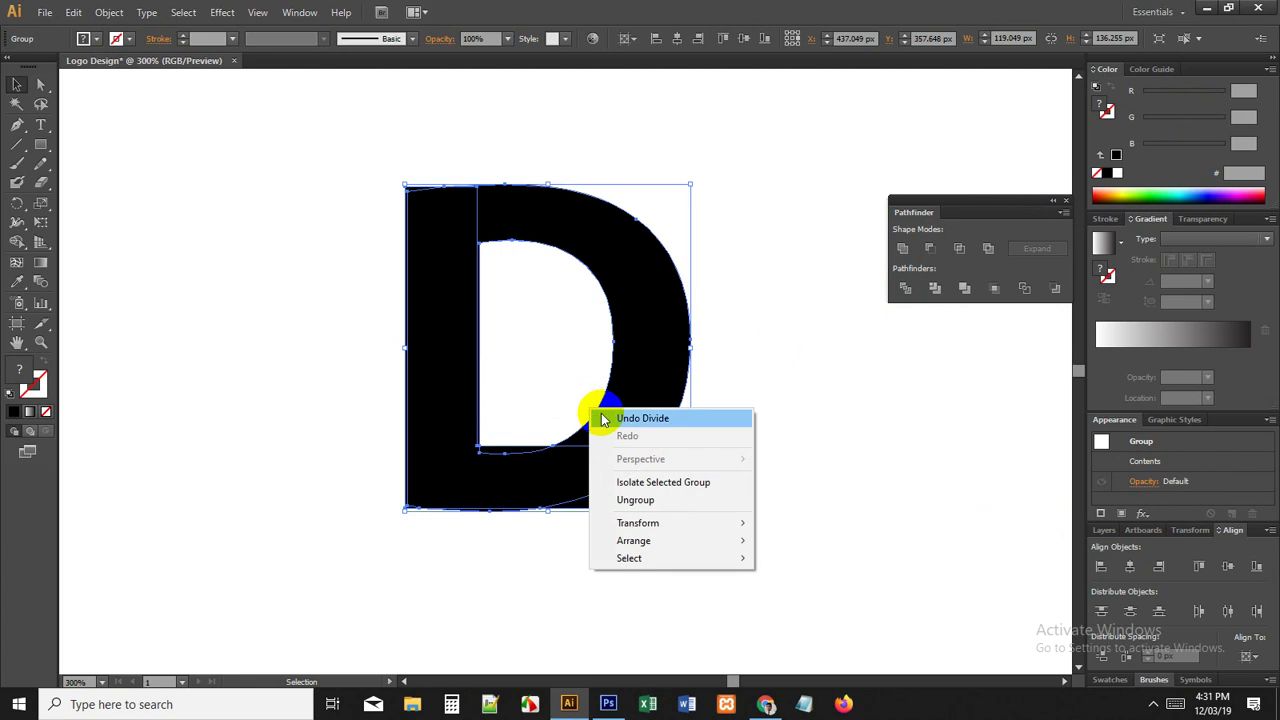
pyautogui.click(617, 498)
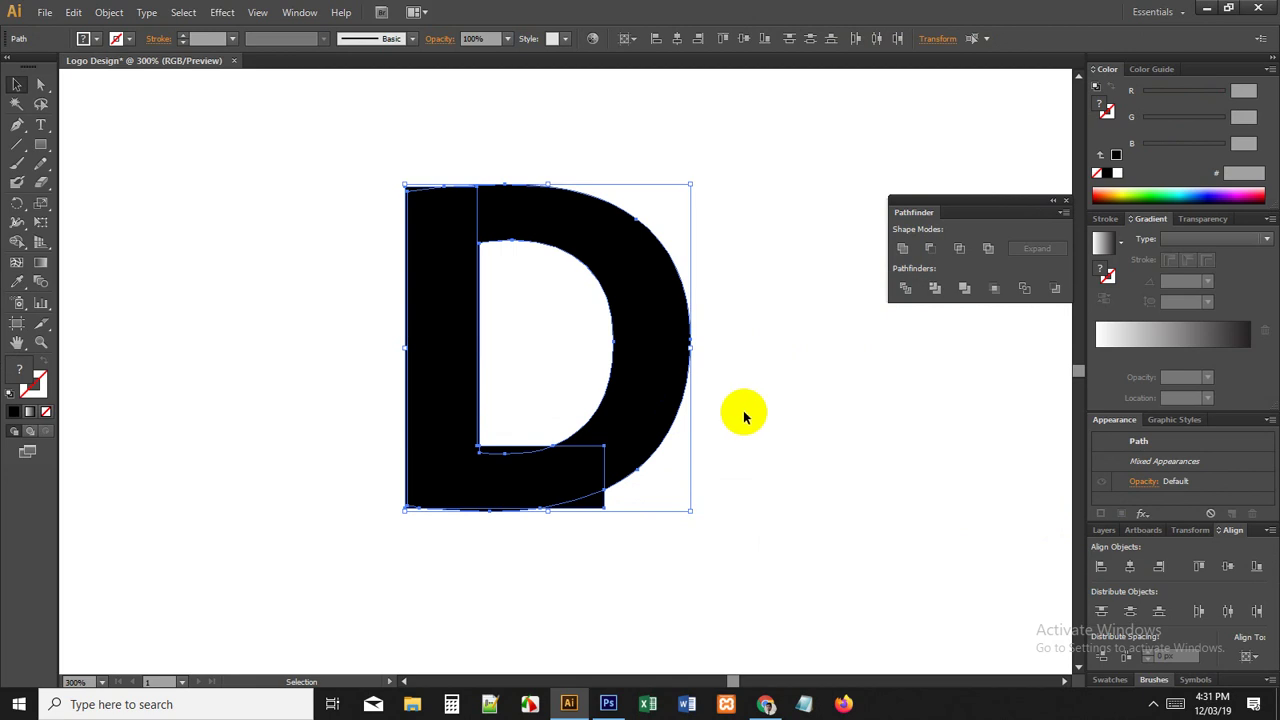
# Step: Group the curved bowl of the divided D as its own object
pyautogui.click(743, 416)
pyautogui.click(654, 320)
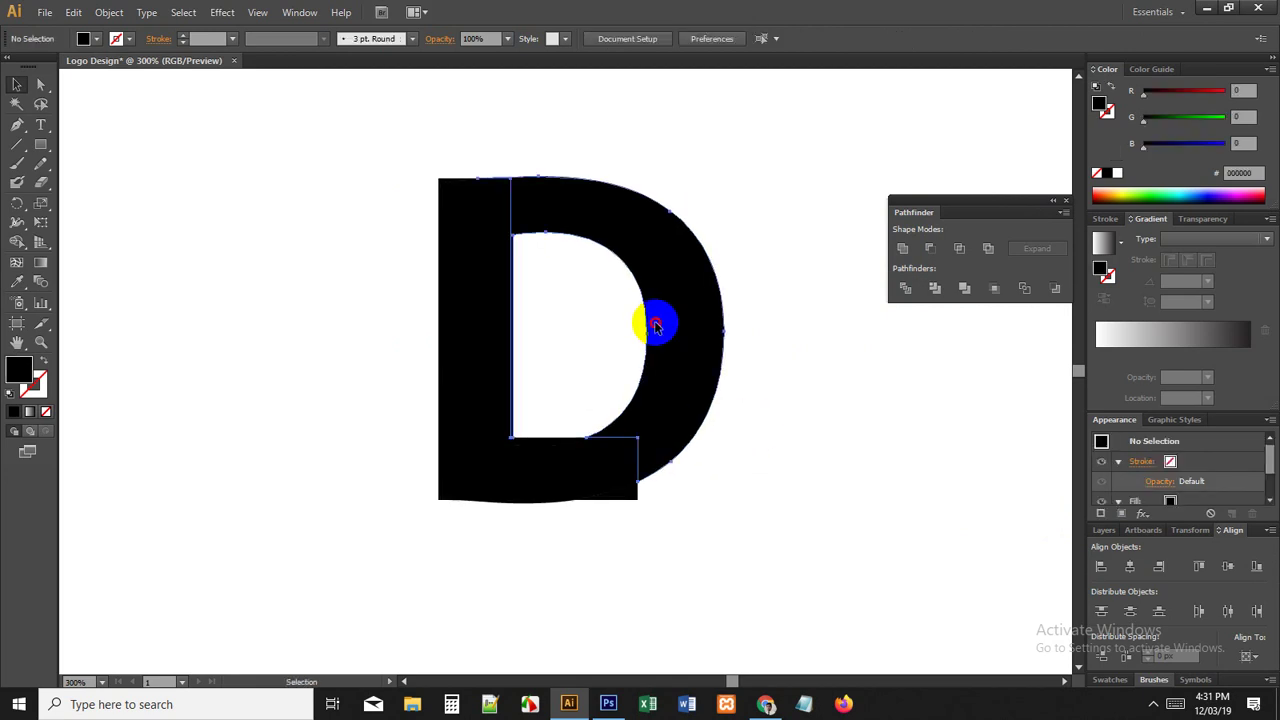
pyautogui.scroll(2, 585, 400)
pyautogui.rightClick(410, 333)
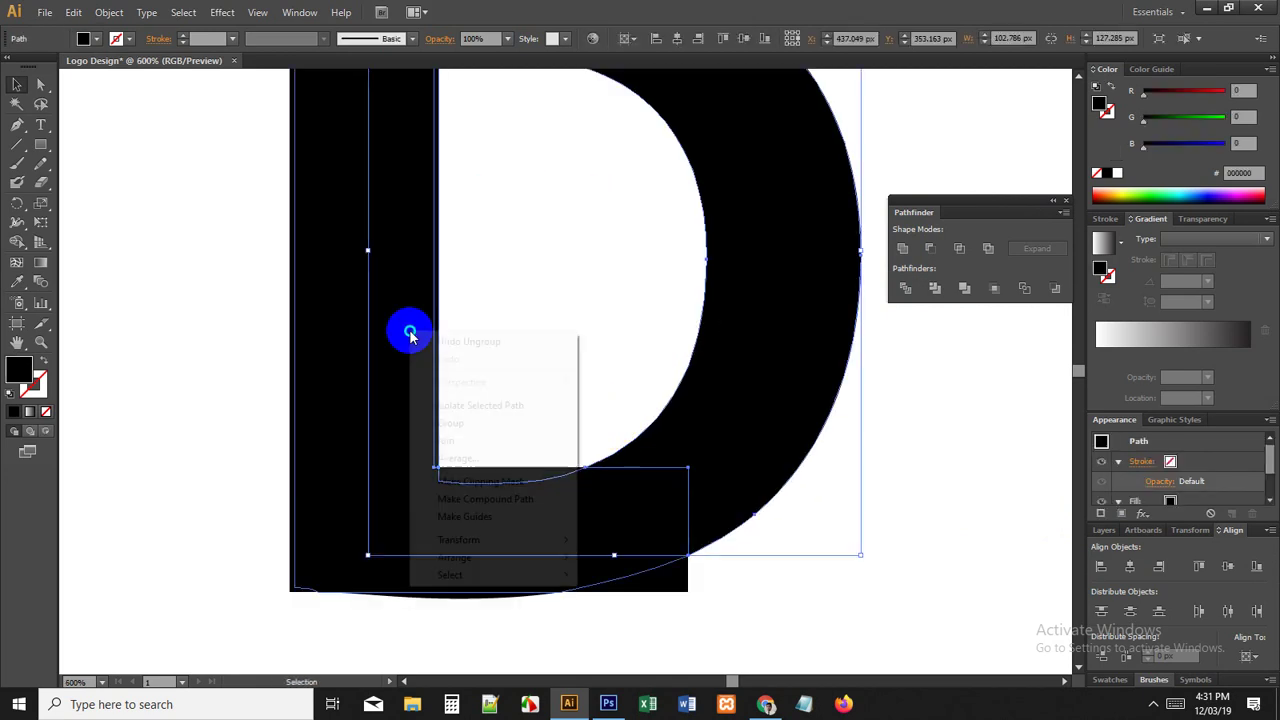
pyautogui.click(466, 423)
pyautogui.scroll(-2, 479, 429)
pyautogui.click(488, 432)
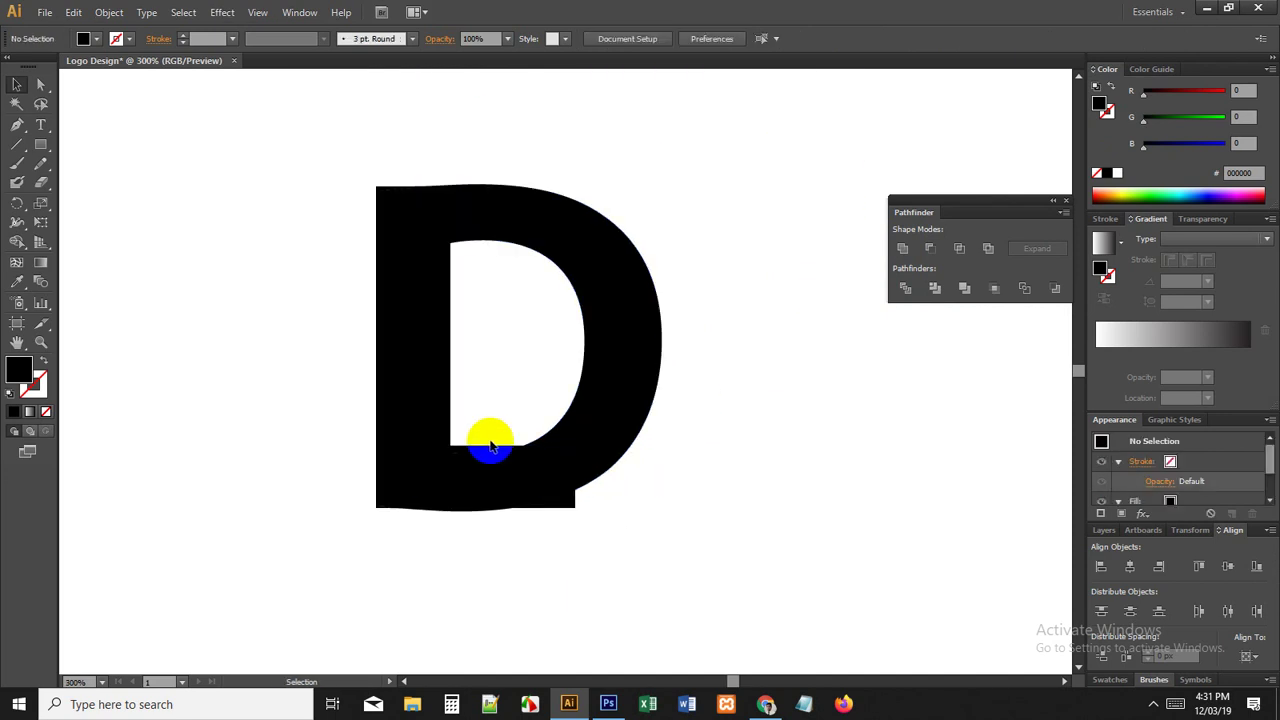
pyautogui.click(483, 446)
pyautogui.click(443, 386)
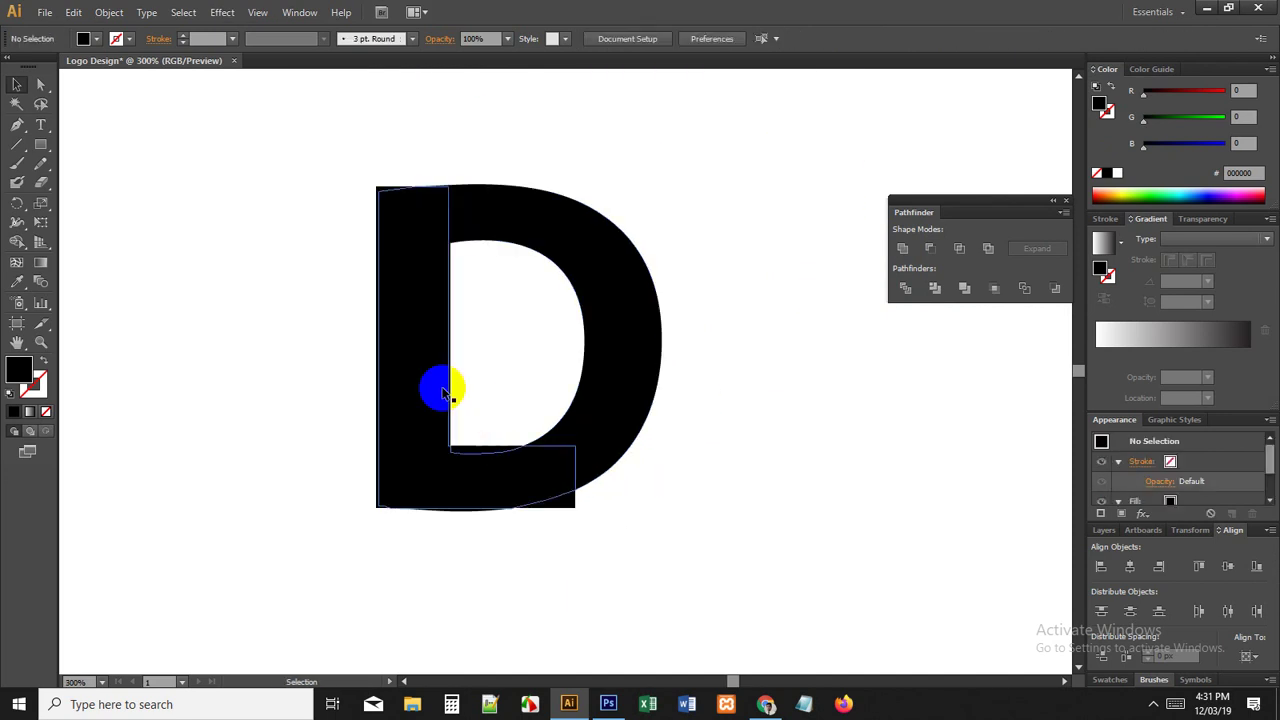
pyautogui.scroll(1, 359, 196)
pyautogui.moveTo(351, 151); pyautogui.dragTo(471, 584)
pyautogui.moveTo(515, 621); pyautogui.dragTo(528, 553)
pyautogui.click(591, 600)
# Step: Hide the D's grouped bowl and remove the thin curved sliver protruding below the L
pyautogui.click(669, 436)
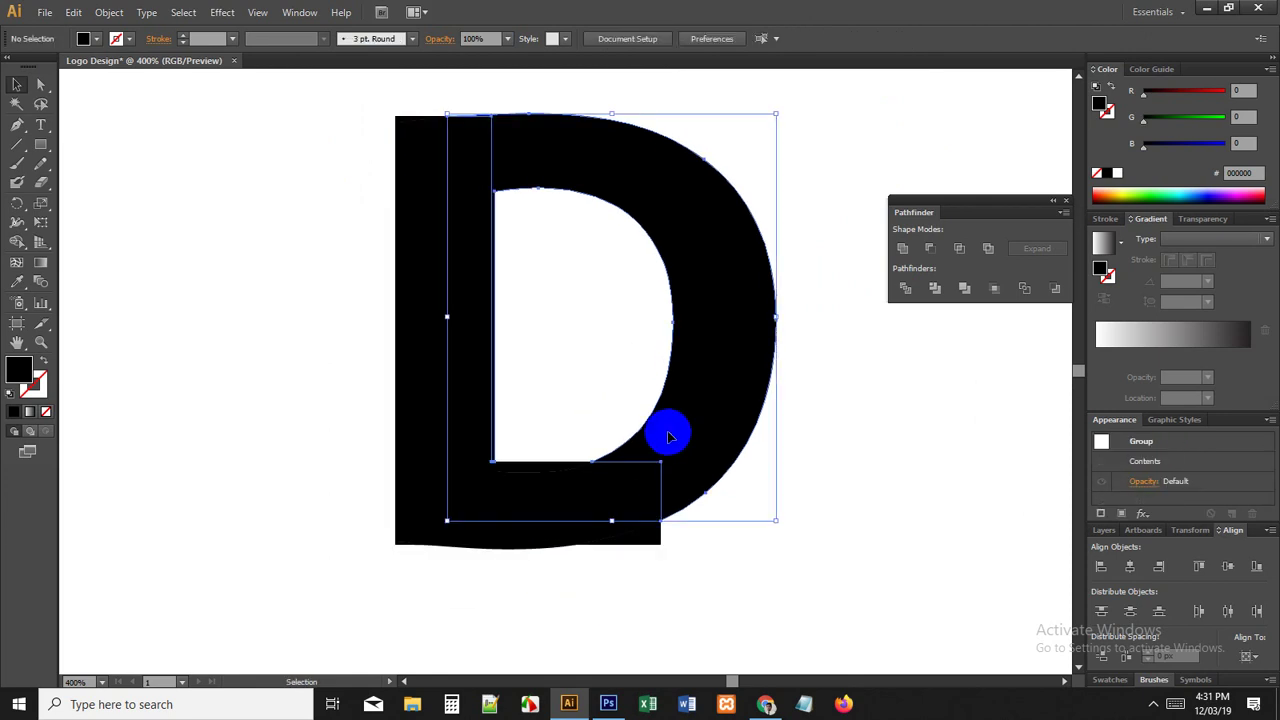
pyautogui.press('Delete')
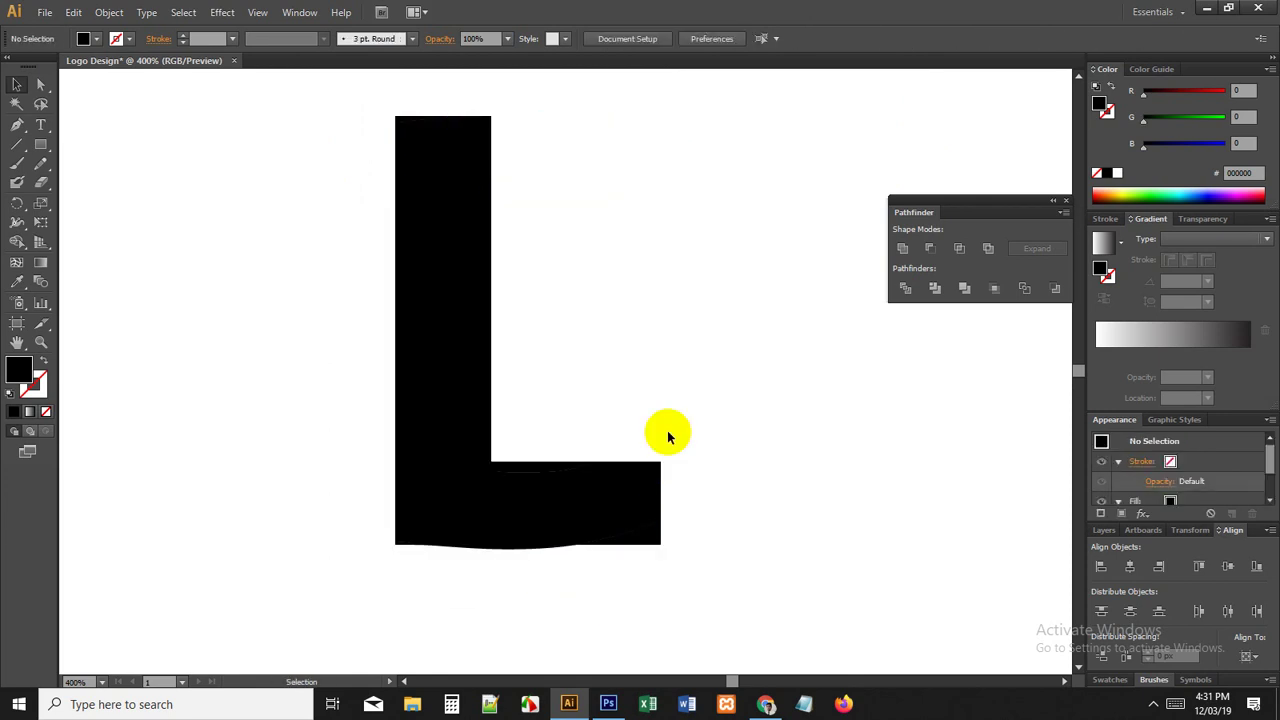
pyautogui.scroll(-1, 677, 429)
pyautogui.moveTo(394, 371); pyautogui.dragTo(720, 548)
pyautogui.click(383, 187)
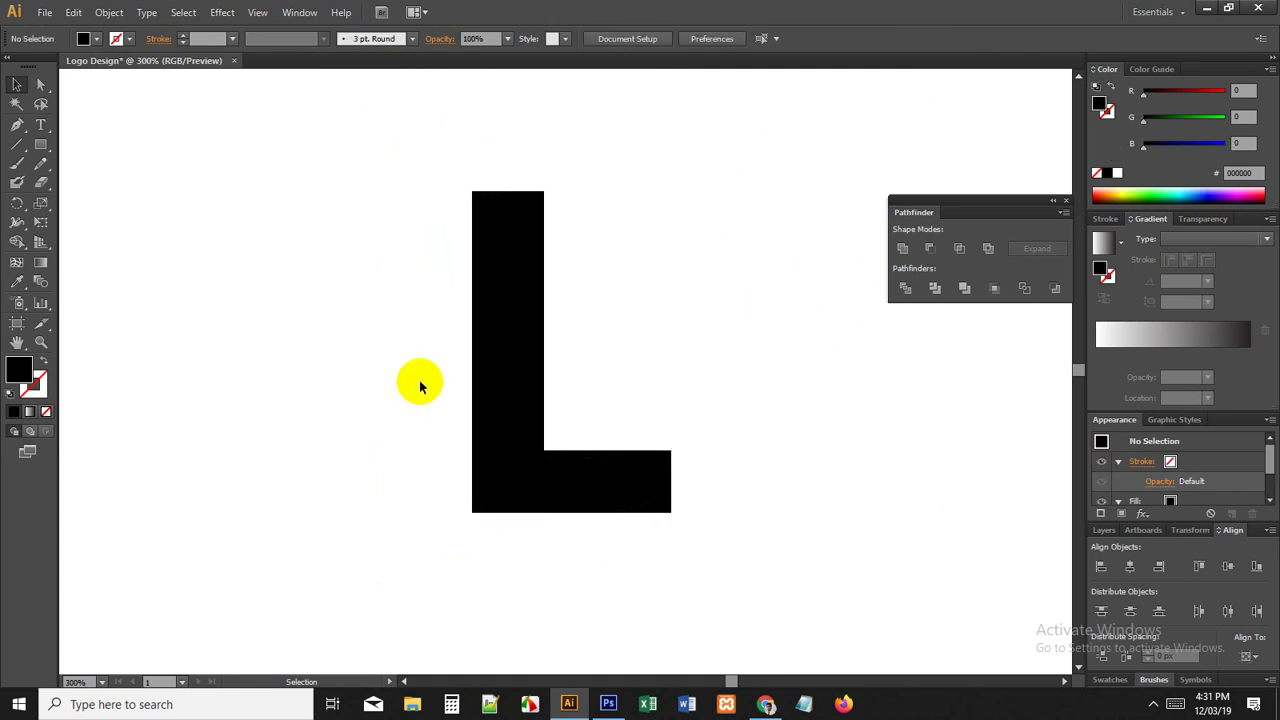
# Step: Merge all remaining L pieces into a single shape with the Pathfinder Unite operation
pyautogui.moveTo(420, 170); pyautogui.dragTo(768, 525)
pyautogui.click(734, 342)
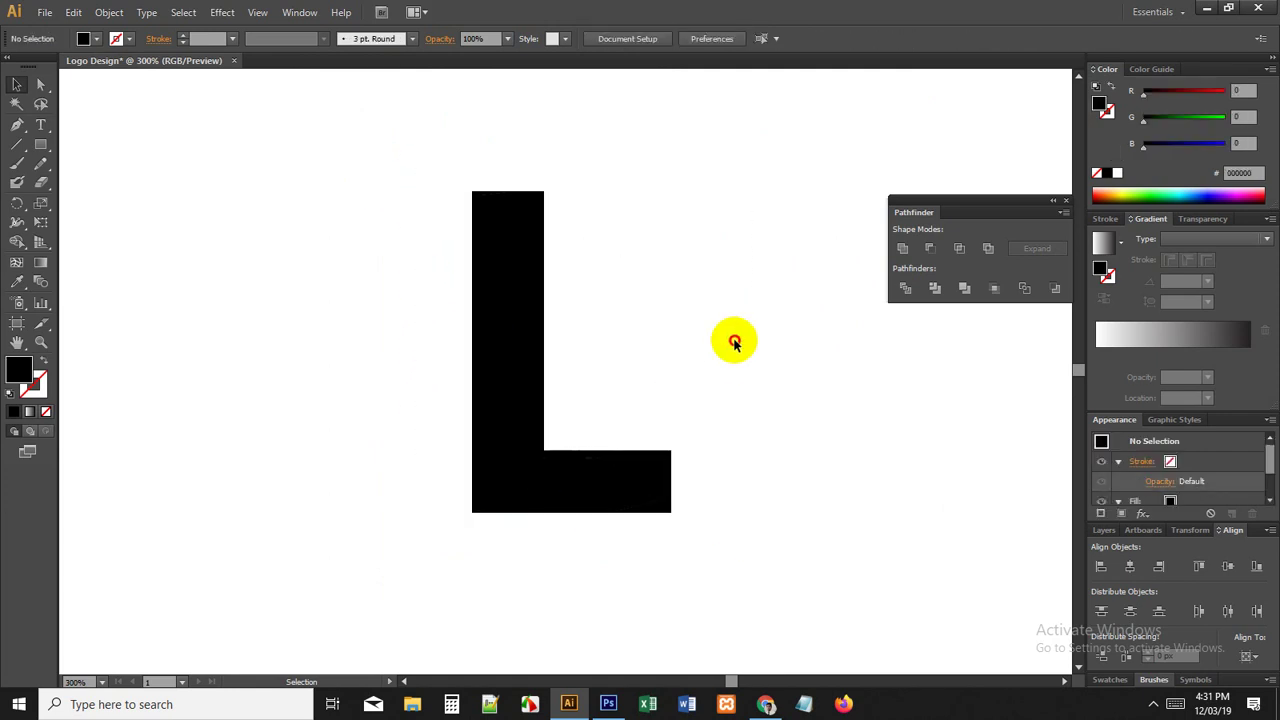
pyautogui.click(634, 363)
pyautogui.moveTo(446, 177); pyautogui.dragTo(800, 562)
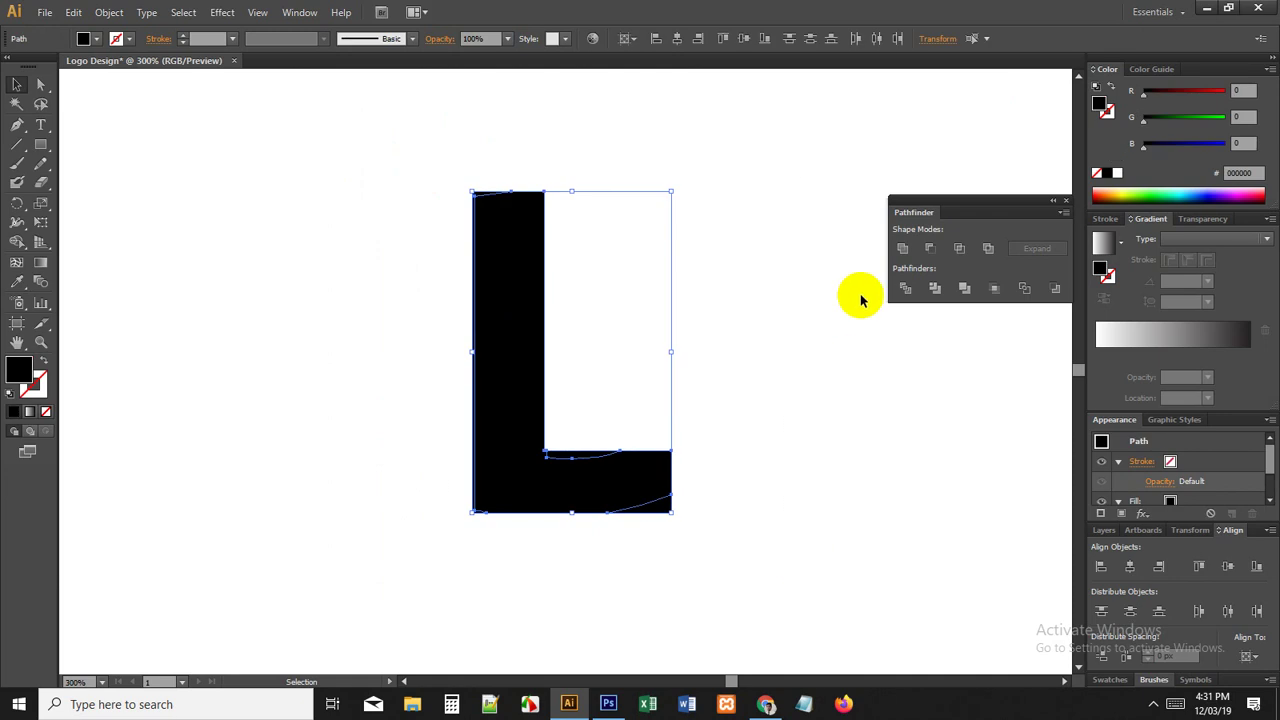
pyautogui.click(903, 248)
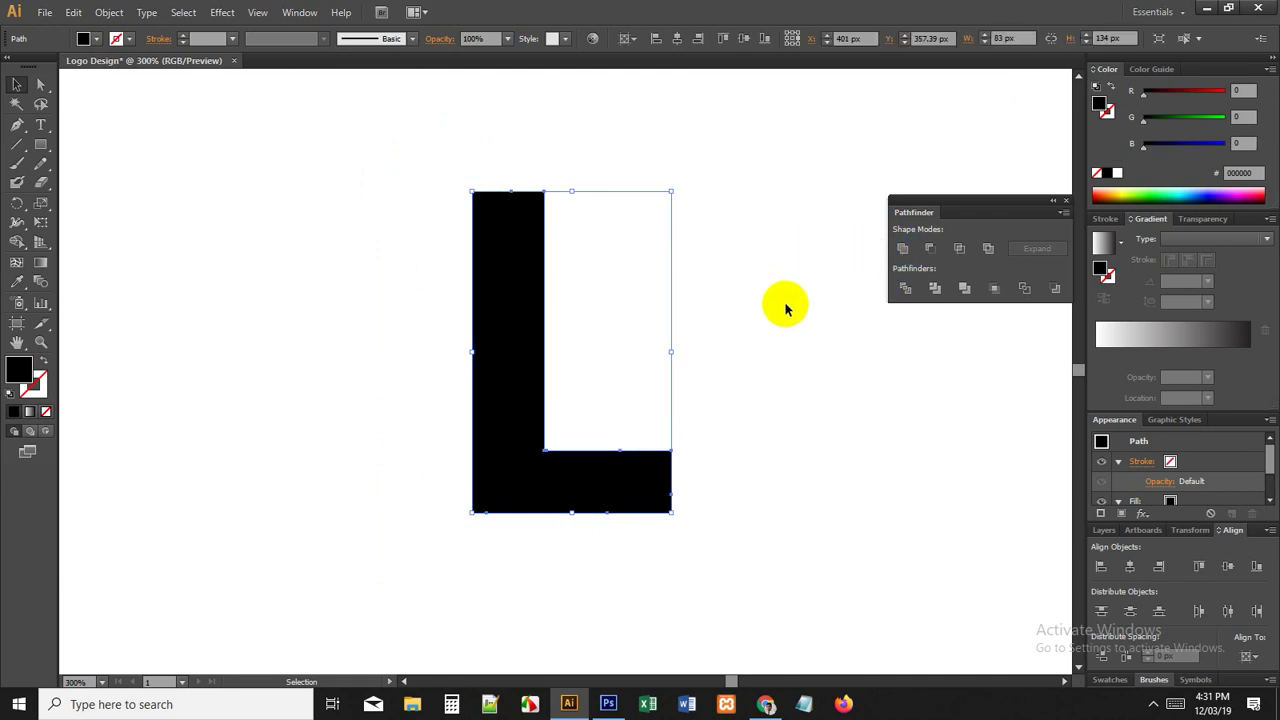
pyautogui.click(777, 361)
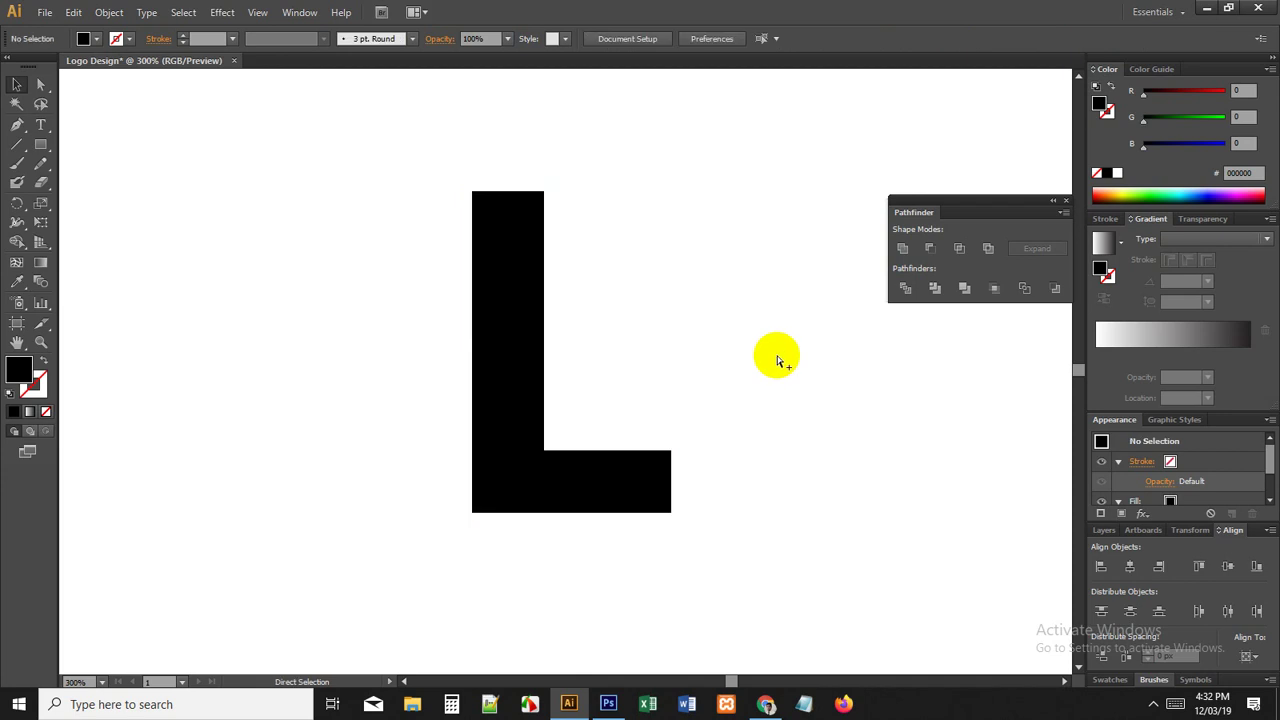
# Step: Show the hidden D bowl again and select the merged L for direct editing of its anchor points
pyautogui.hotkey('ctrl', 'alt', '3')
pyautogui.click(814, 340)
pyautogui.moveTo(802, 342); pyautogui.dragTo(812, 320)
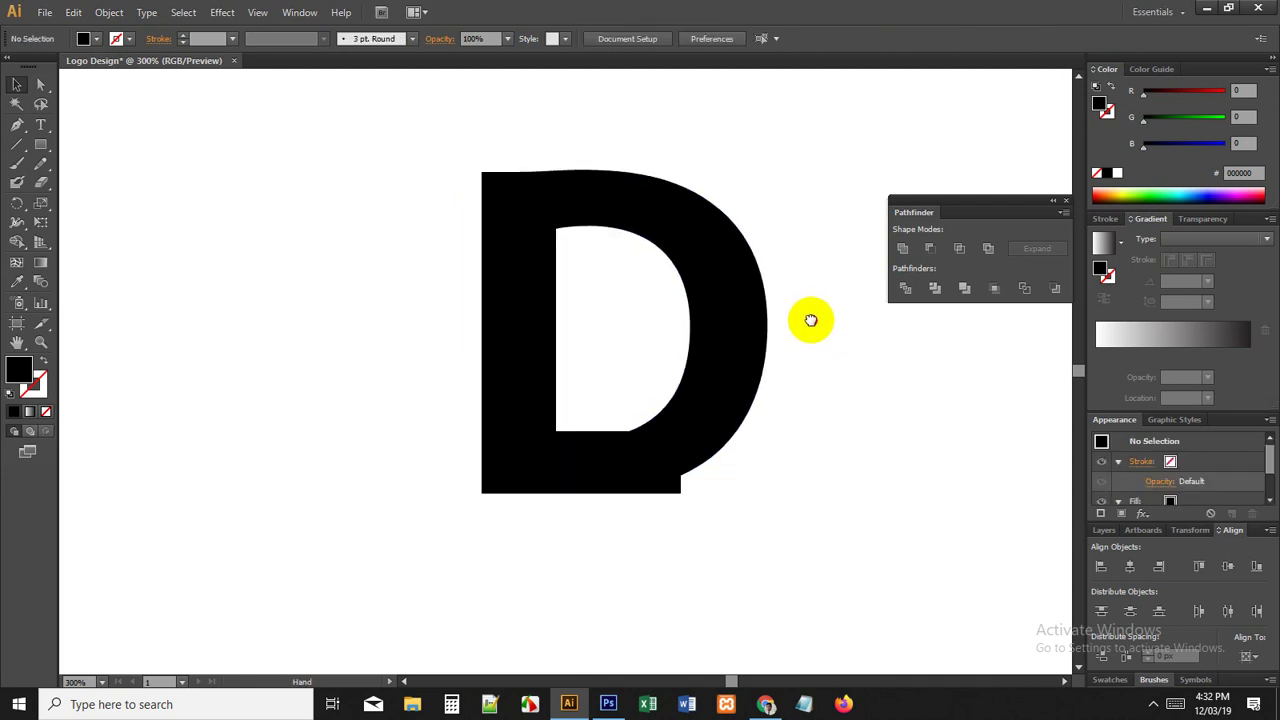
pyautogui.click(530, 268)
pyautogui.press('a')
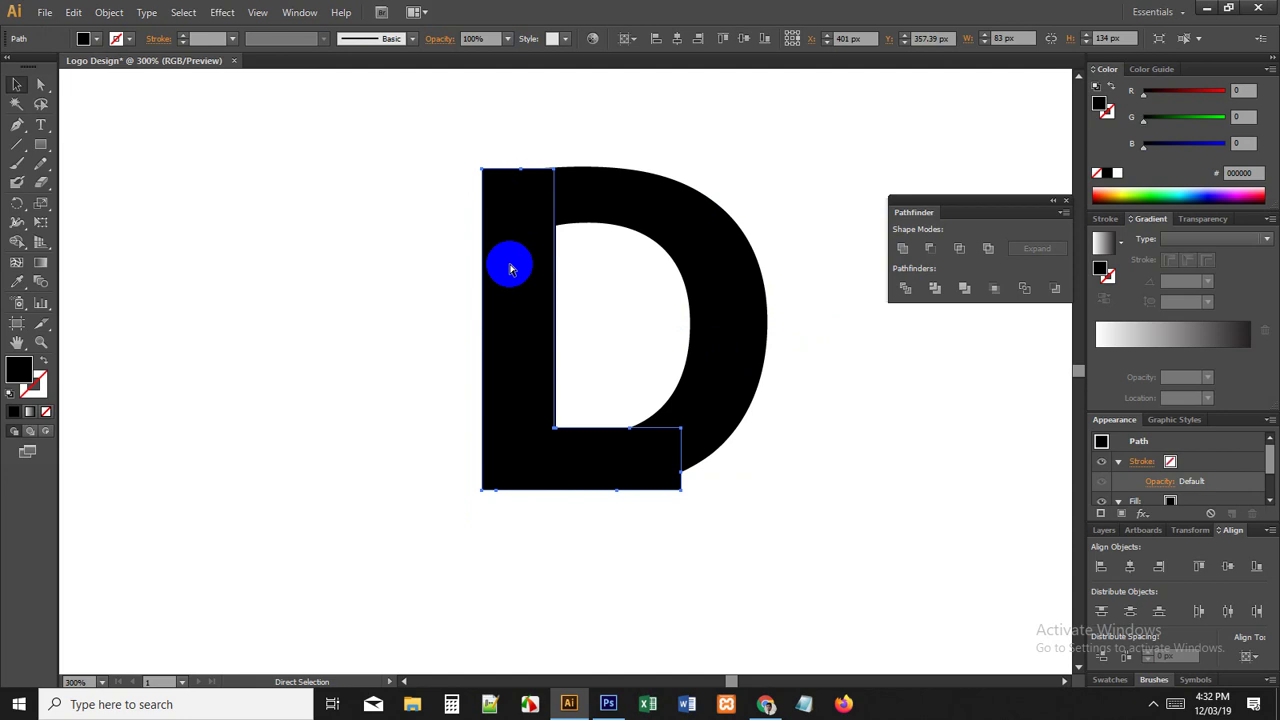
# Step: Give the merged L a white (ffffff) stroke with a weight of 3 pt
pyautogui.press('v')
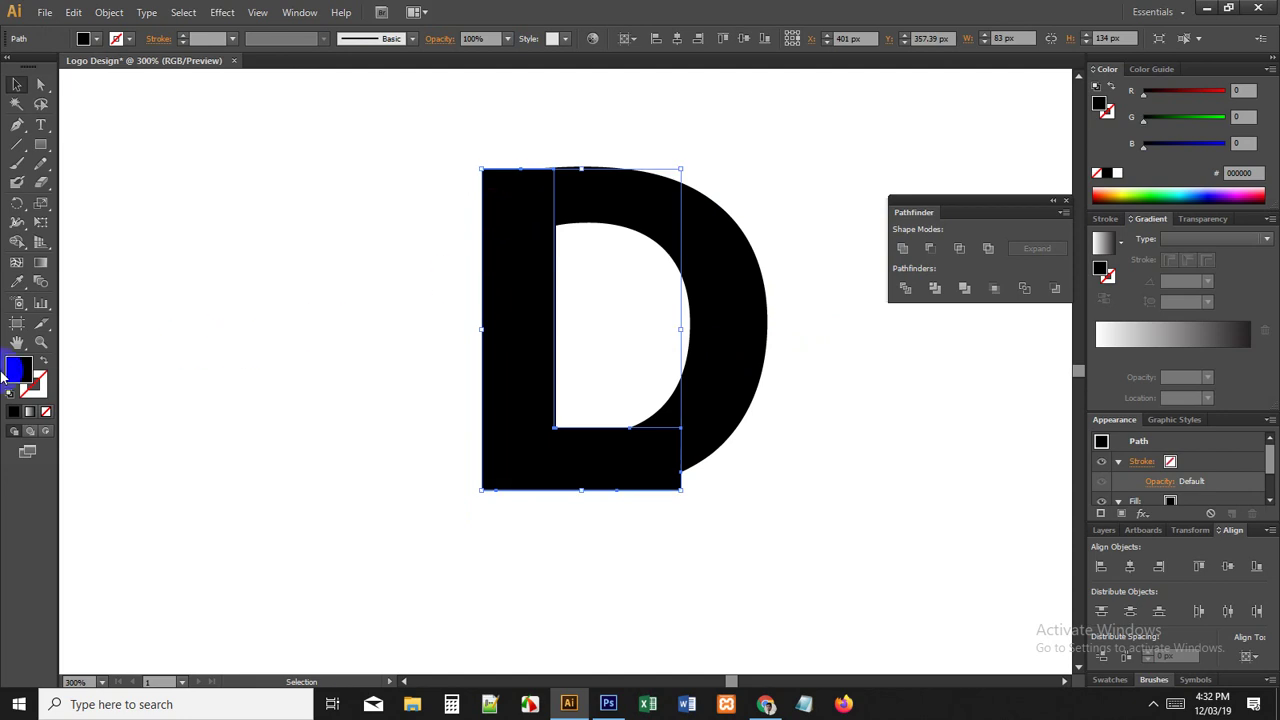
pyautogui.click(36, 385)
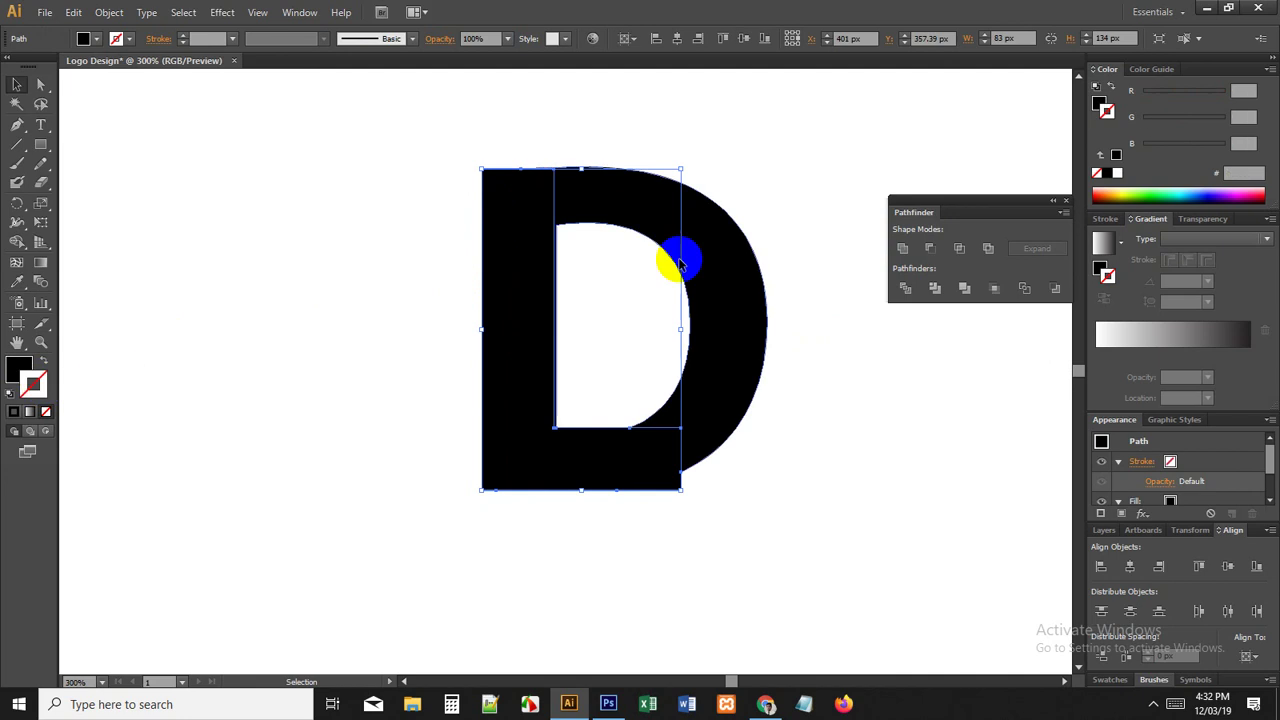
pyautogui.click(1117, 173)
pyautogui.click(217, 39)
pyautogui.scroll(2, 217, 39)
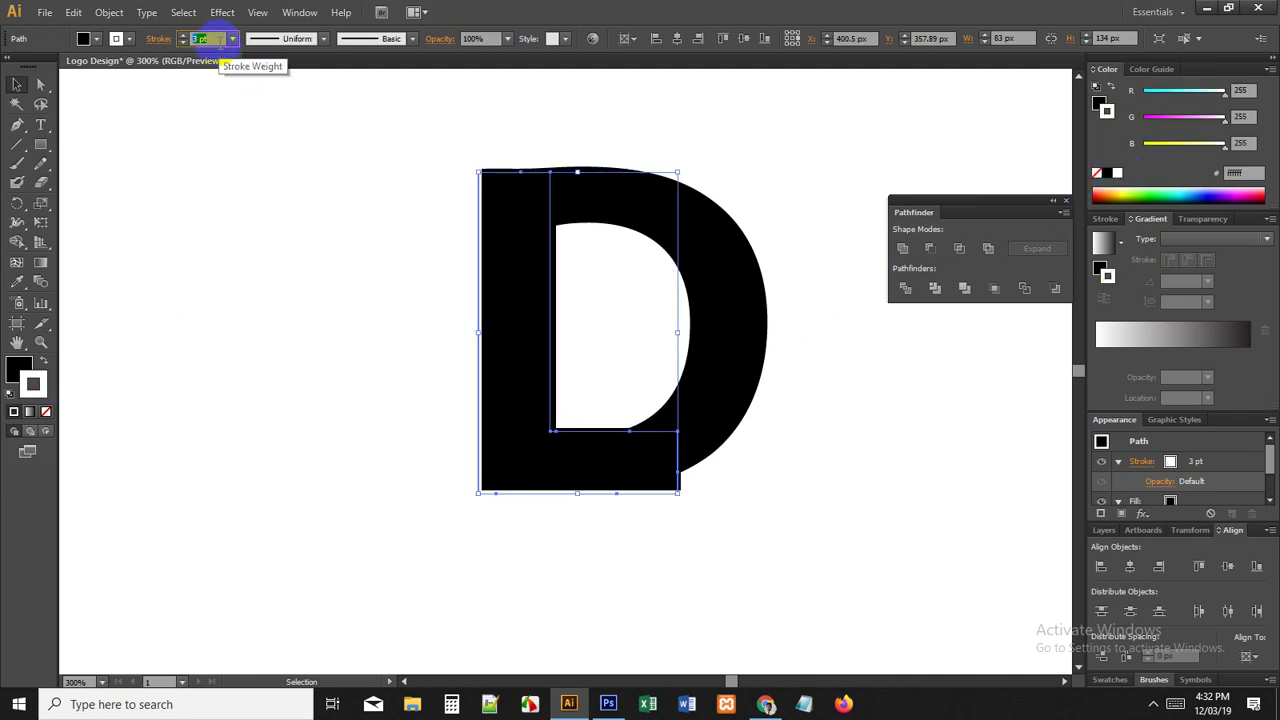
# Step: Select both overlapping L shapes and bring them to the front, above the D bowl
pyautogui.keyDown('shift'); pyautogui.click(519, 438); pyautogui.keyUp('shift')
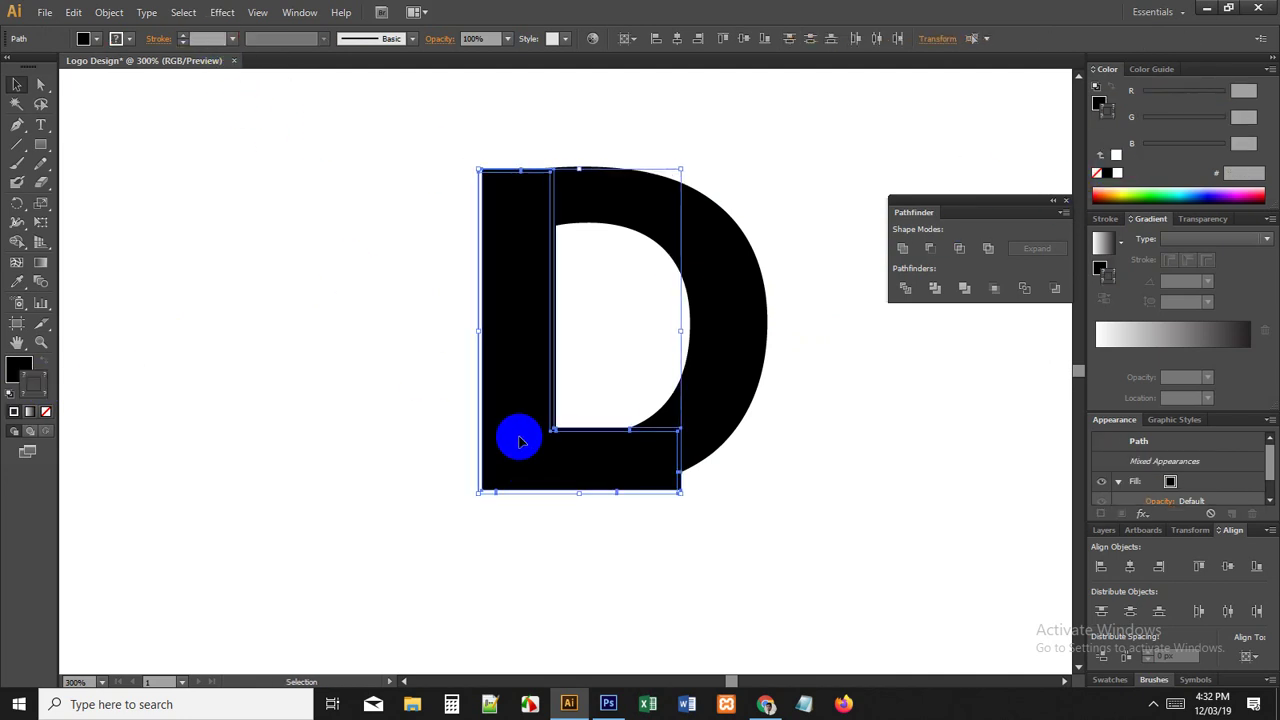
pyautogui.rightClick(519, 438)
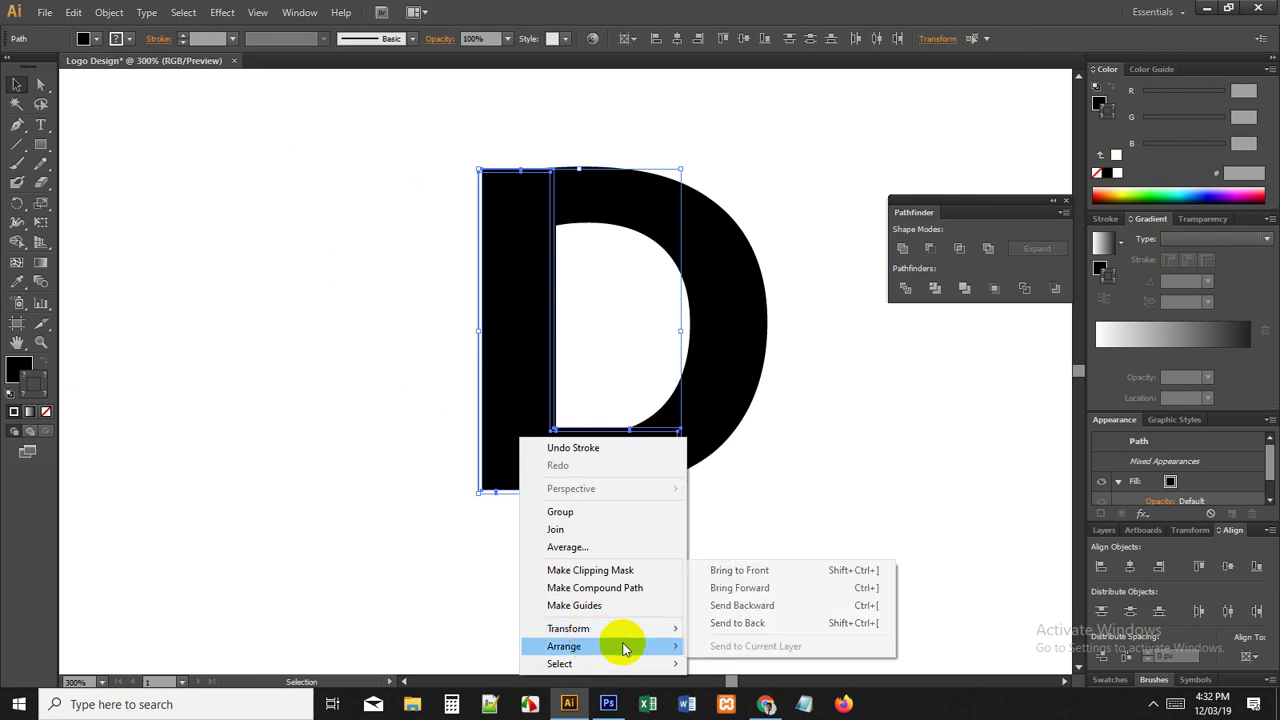
pyautogui.click(750, 574)
pyautogui.click(749, 537)
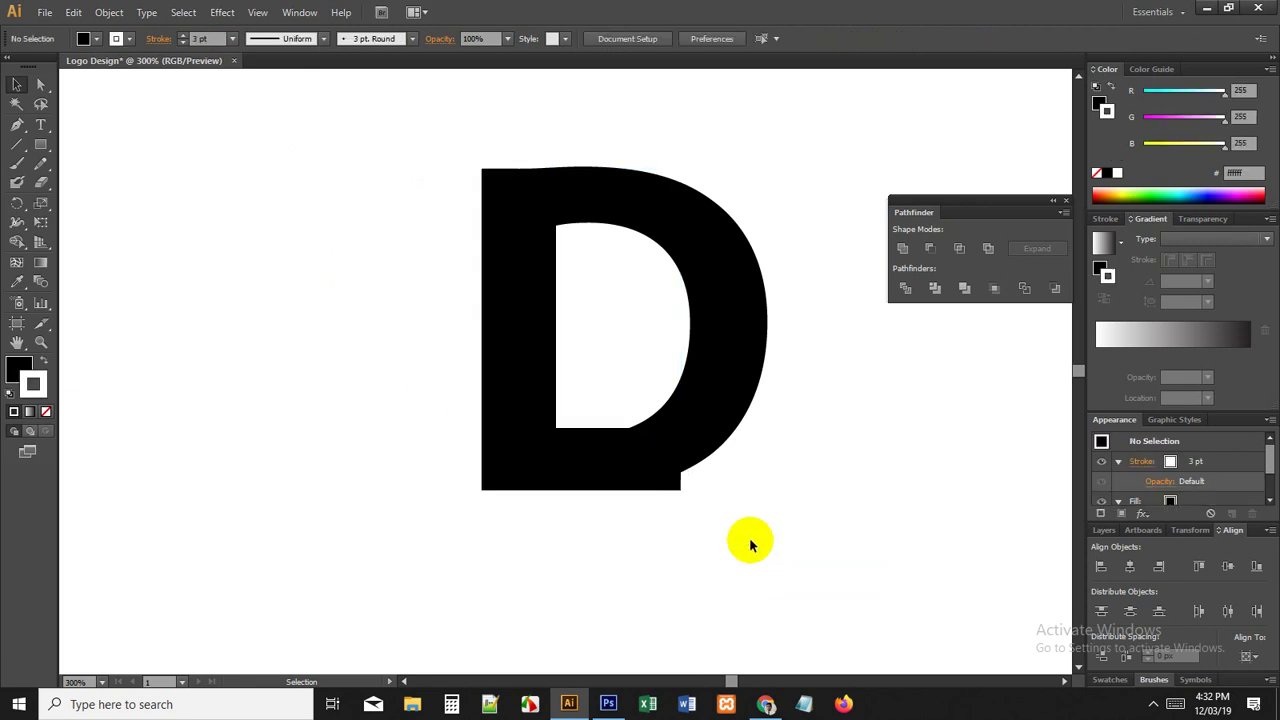
pyautogui.click(672, 490)
pyautogui.keyDown('shift'); pyautogui.click(672, 490); pyautogui.keyUp('shift')
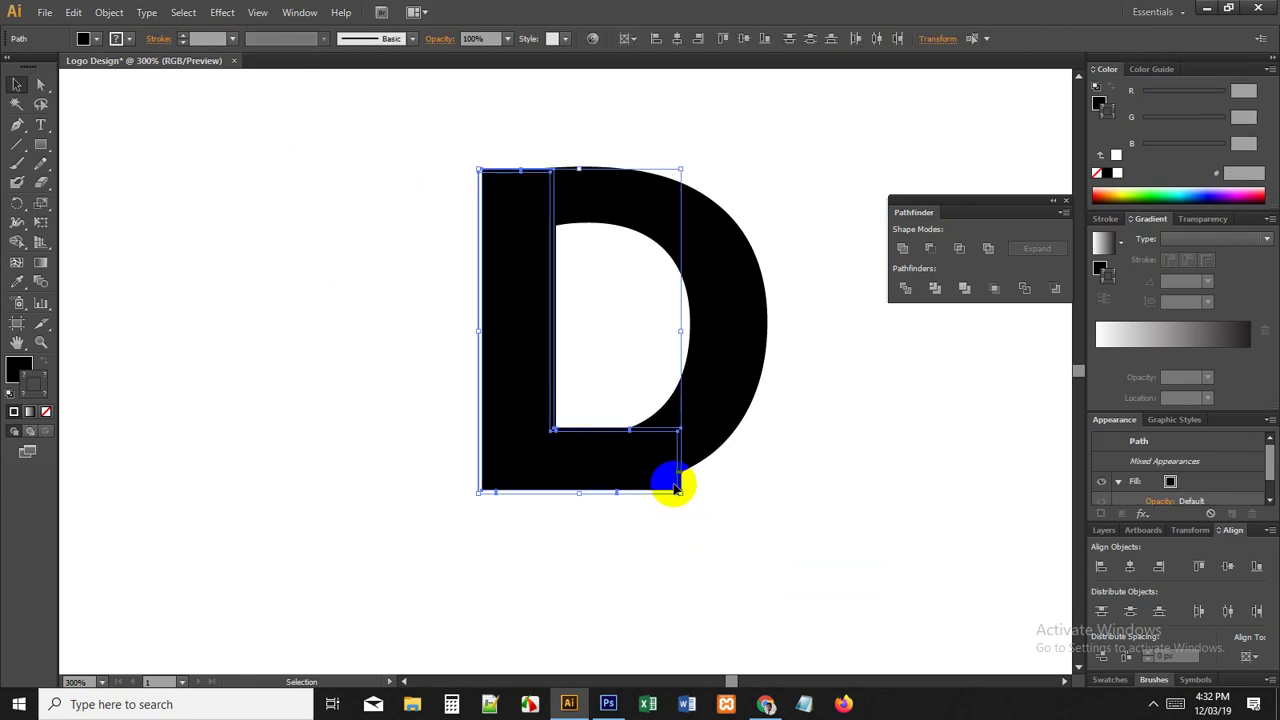
pyautogui.rightClick(672, 490)
pyautogui.moveTo(741, 462)
pyautogui.click(866, 455)
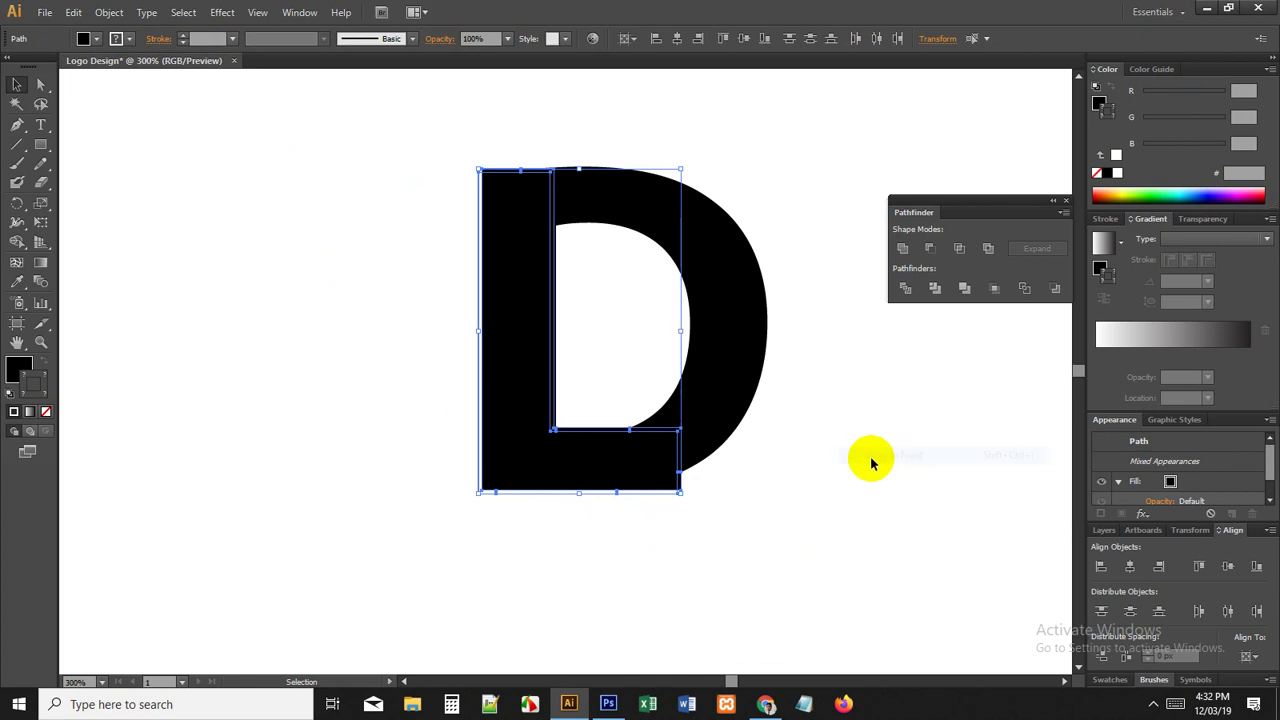
pyautogui.scroll(1, 829, 457)
pyautogui.click(826, 457)
# Step: Hide the L copy without a stroke and send the grouped D bowl to the back
pyautogui.click(507, 372)
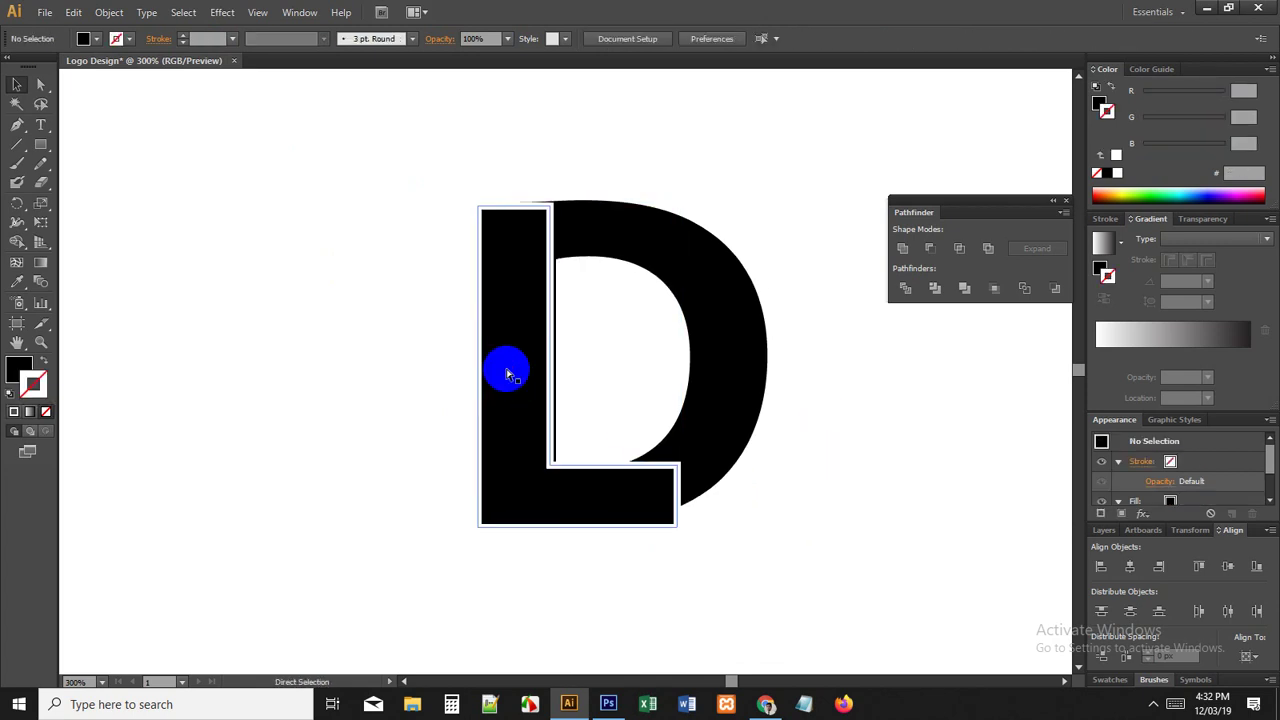
pyautogui.hscroll(1, 507, 372)
pyautogui.rightClick(614, 237)
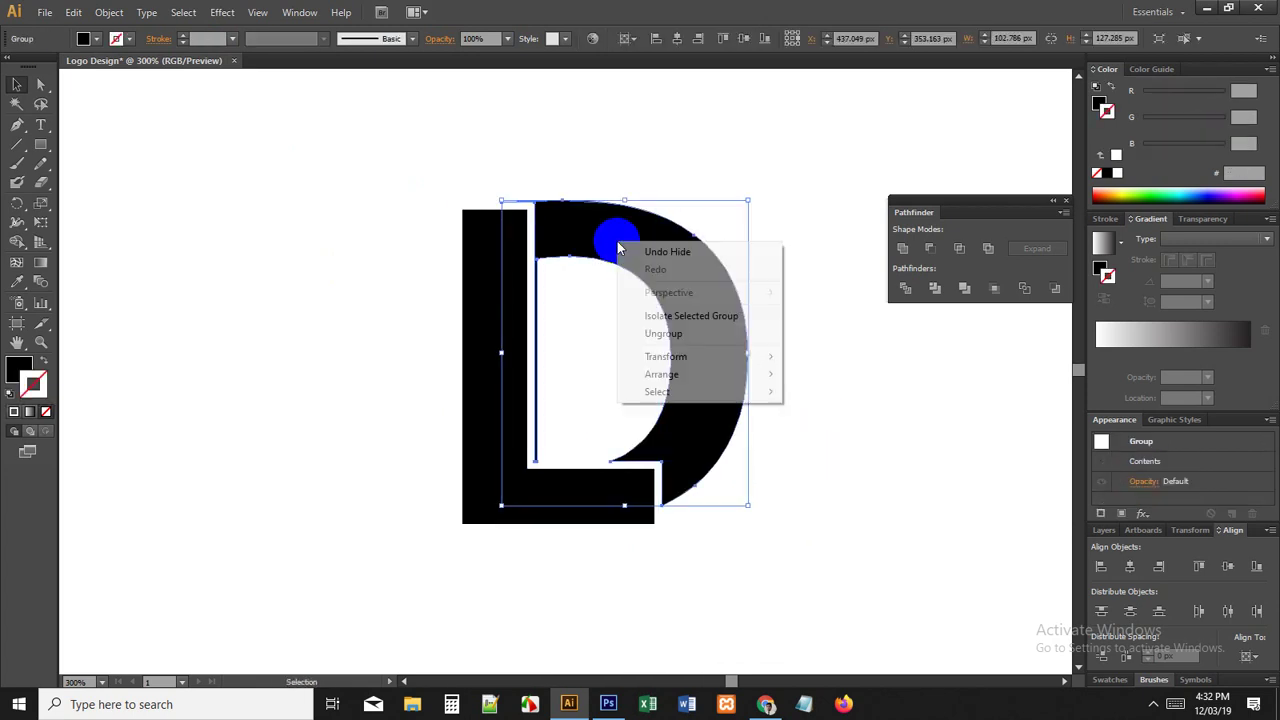
pyautogui.moveTo(717, 377)
pyautogui.click(820, 426)
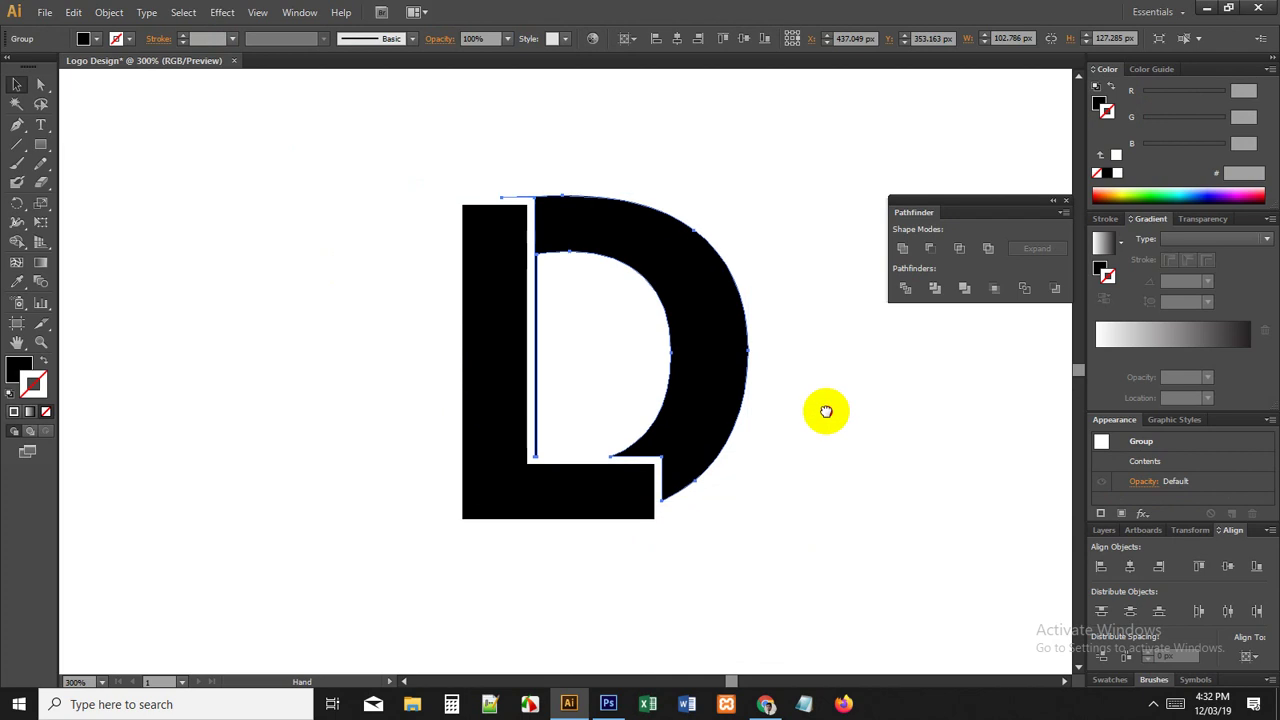
# Step: Show the hidden L, then hide and show it again to compare it with the white-stroked L
pyautogui.scroll(-1, 826, 408)
pyautogui.click(823, 385)
pyautogui.hotkey('ctrl', 'alt', '3')
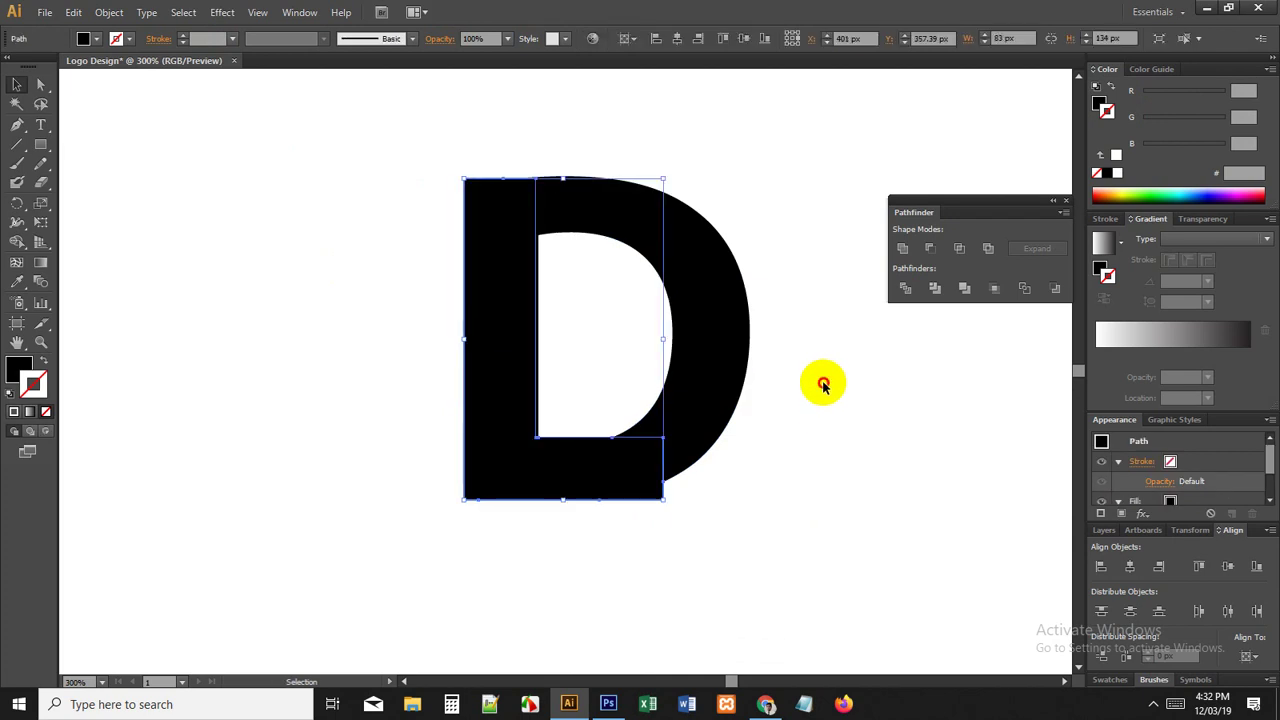
pyautogui.click(823, 386)
pyautogui.click(583, 446)
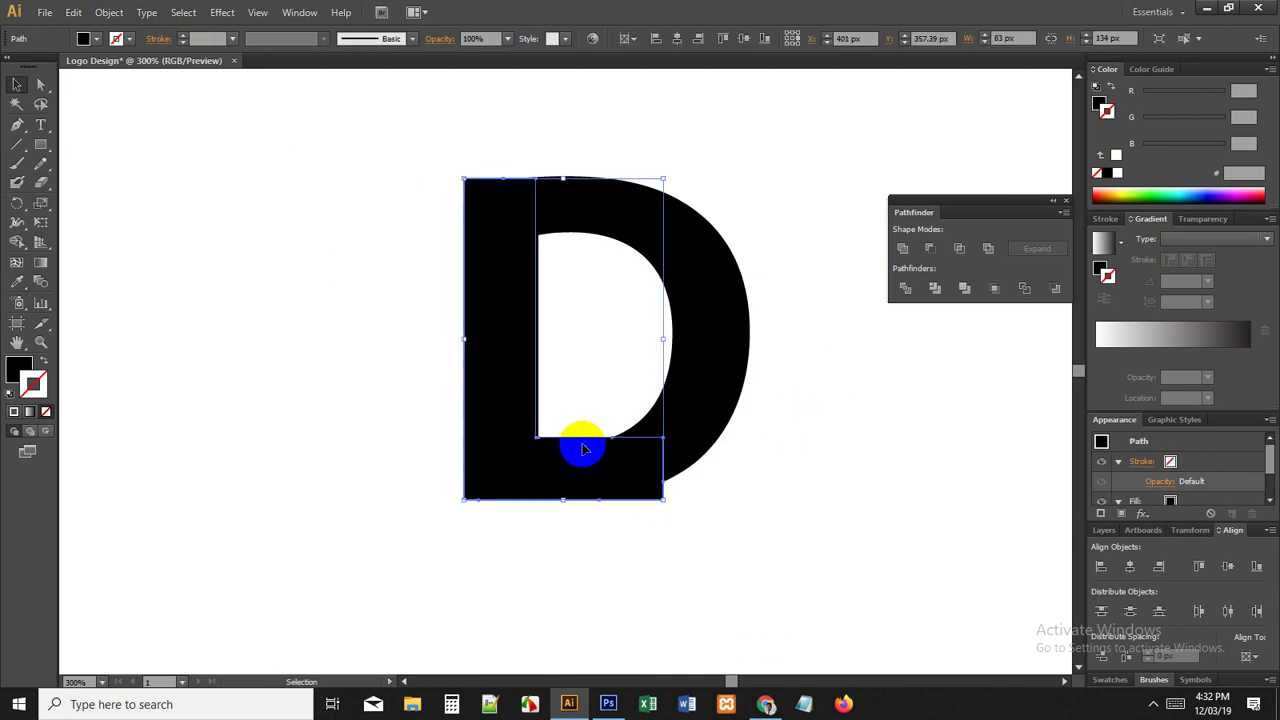
pyautogui.hotkey('ctrl', '3')
pyautogui.hotkey('ctrl', 'alt', '3')
# Step: Bring both overlapping L shapes to the front and send the grouped D bowl to the back
pyautogui.moveTo(414, 372); pyautogui.dragTo(535, 433)
pyautogui.rightClick(538, 474)
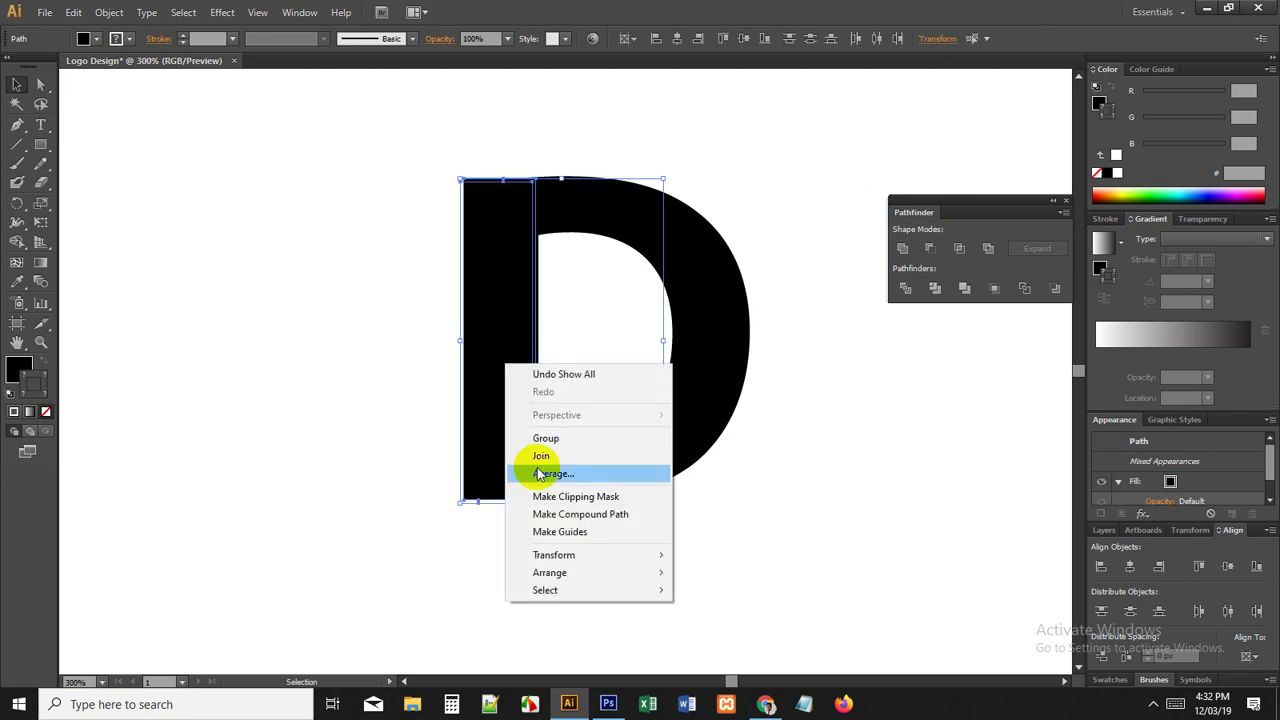
pyautogui.moveTo(608, 572)
pyautogui.click(705, 574)
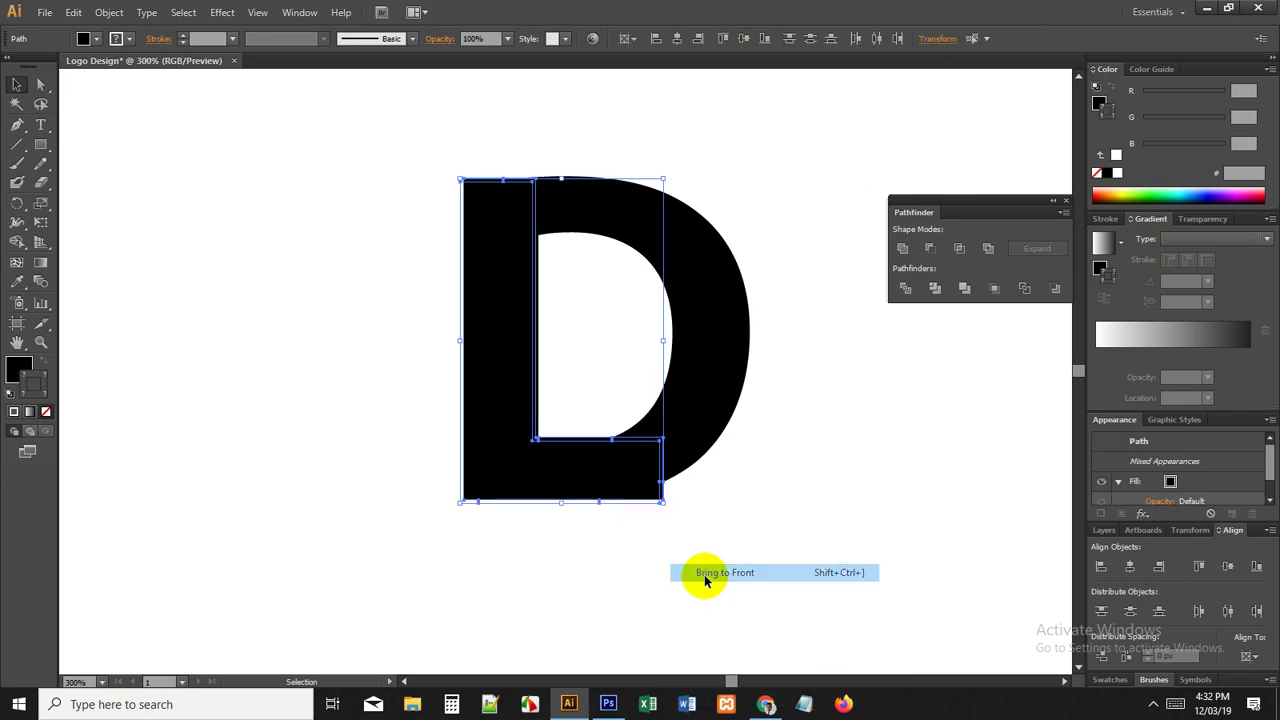
pyautogui.rightClick(697, 418)
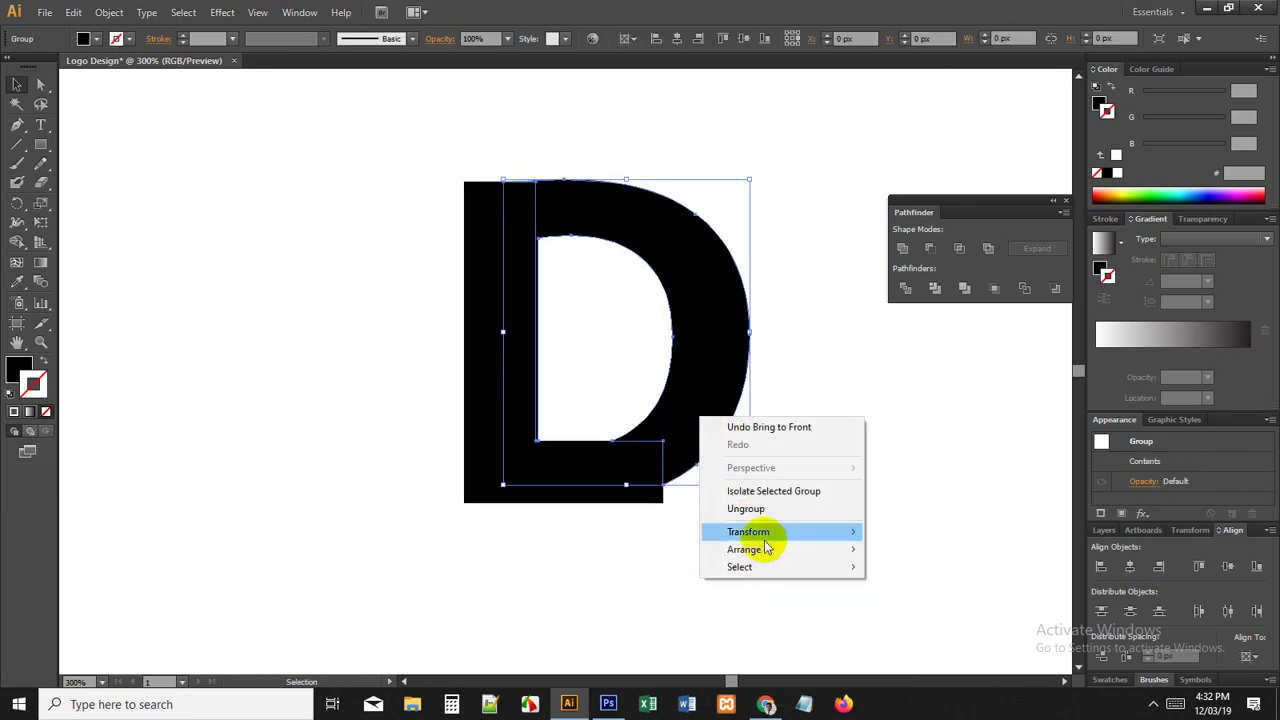
pyautogui.moveTo(767, 548)
pyautogui.click(866, 606)
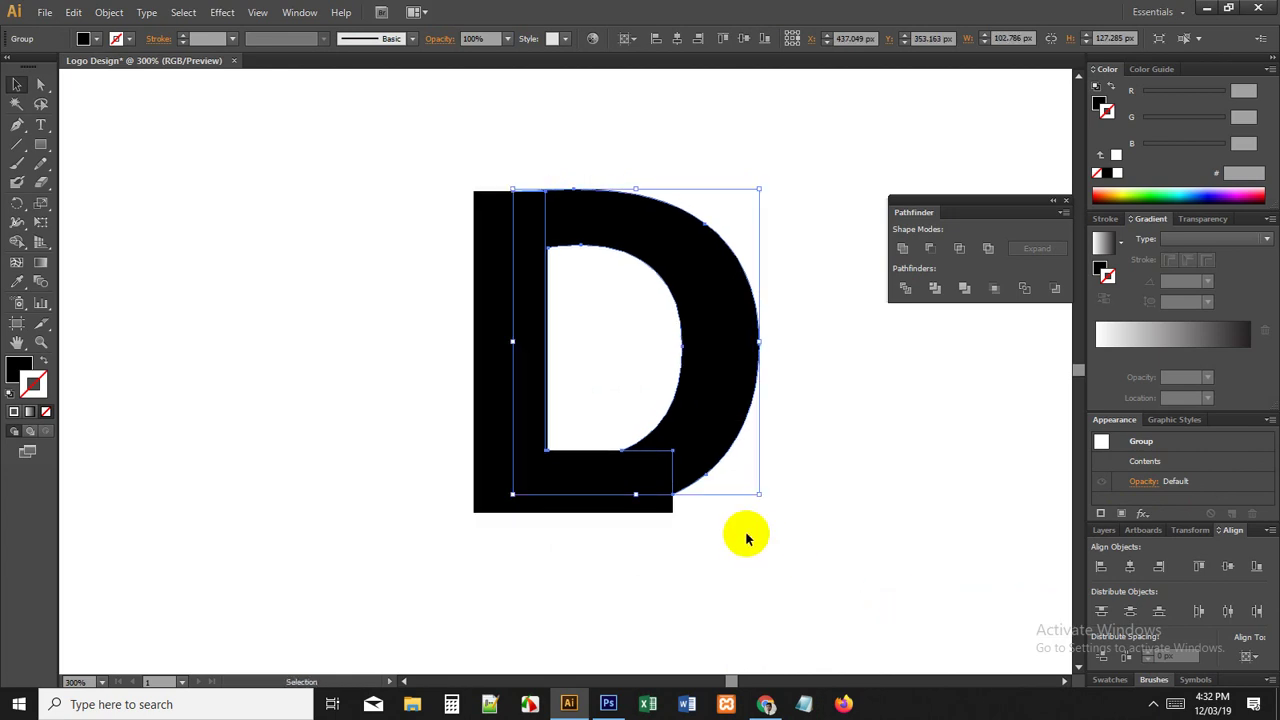
# Step: Delete the L without a stroke, leaving only the white-stroked L over the D bowl
pyautogui.click(517, 529)
pyautogui.click(583, 494)
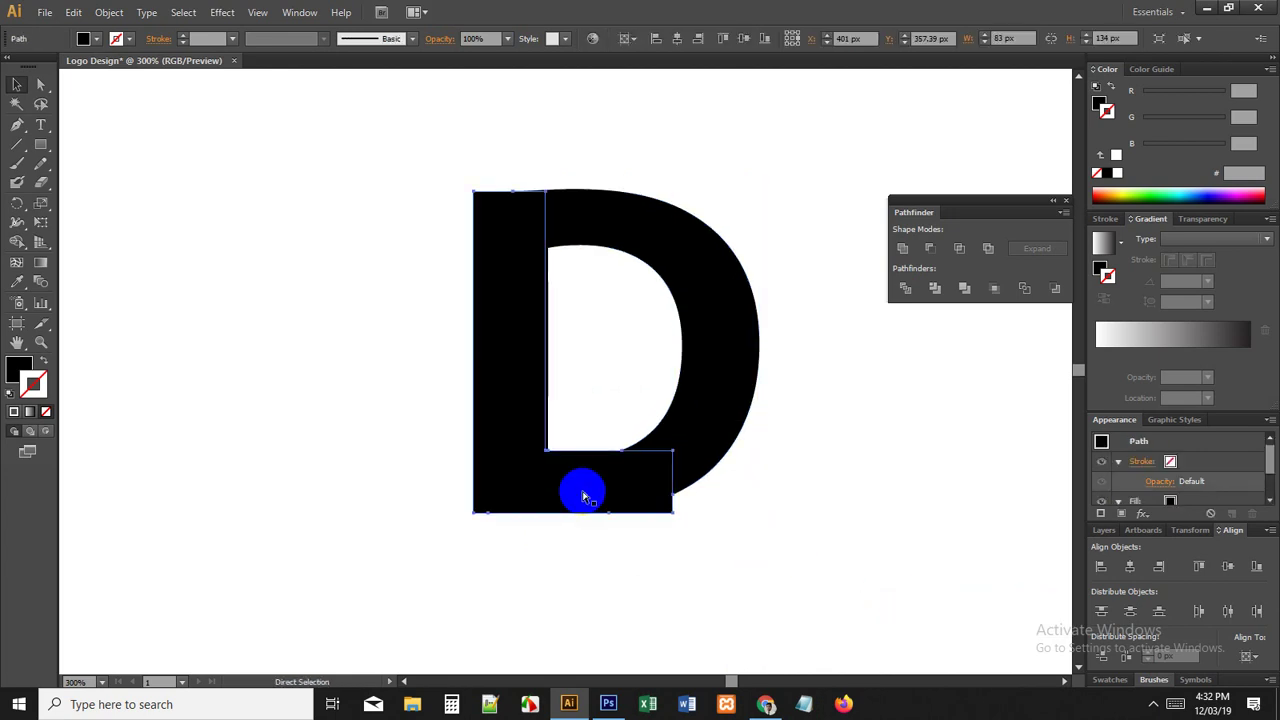
pyautogui.press('Delete')
pyautogui.moveTo(862, 451); pyautogui.dragTo(833, 460)
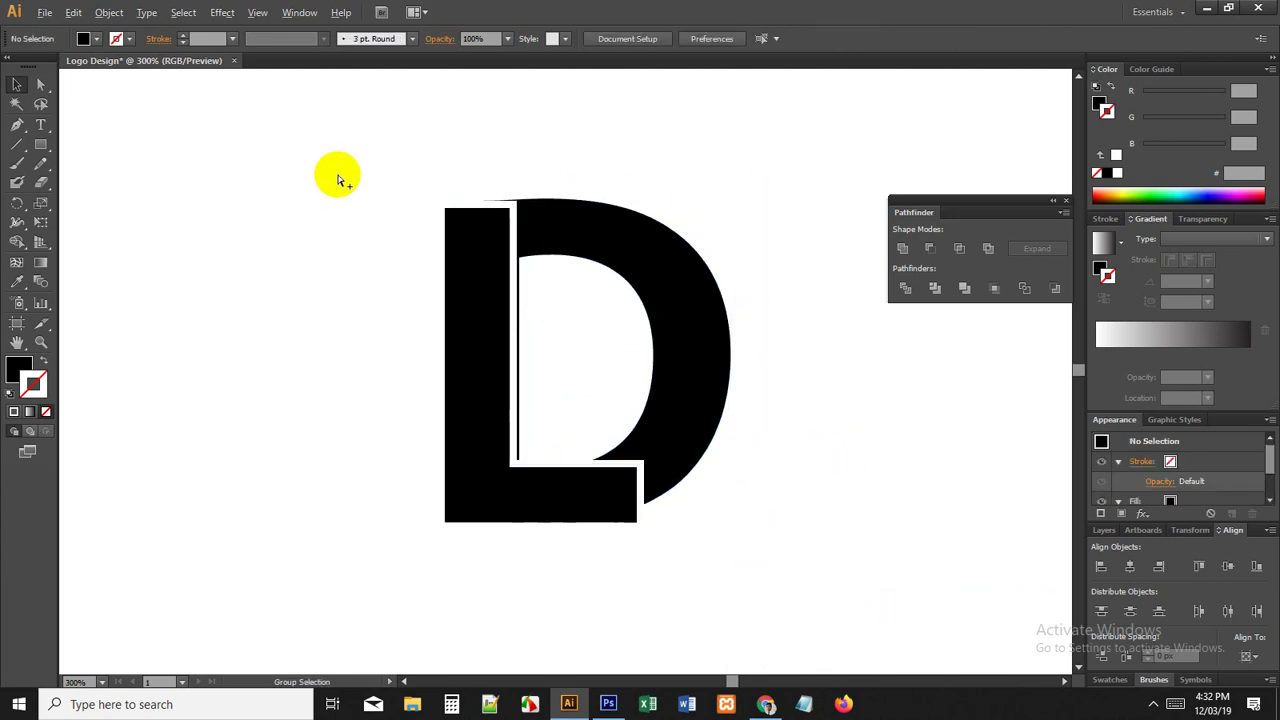
pyautogui.scroll(1, 338, 177)
pyautogui.click(780, 444)
pyautogui.scroll(-1, 520, 260)
pyautogui.click(463, 183)
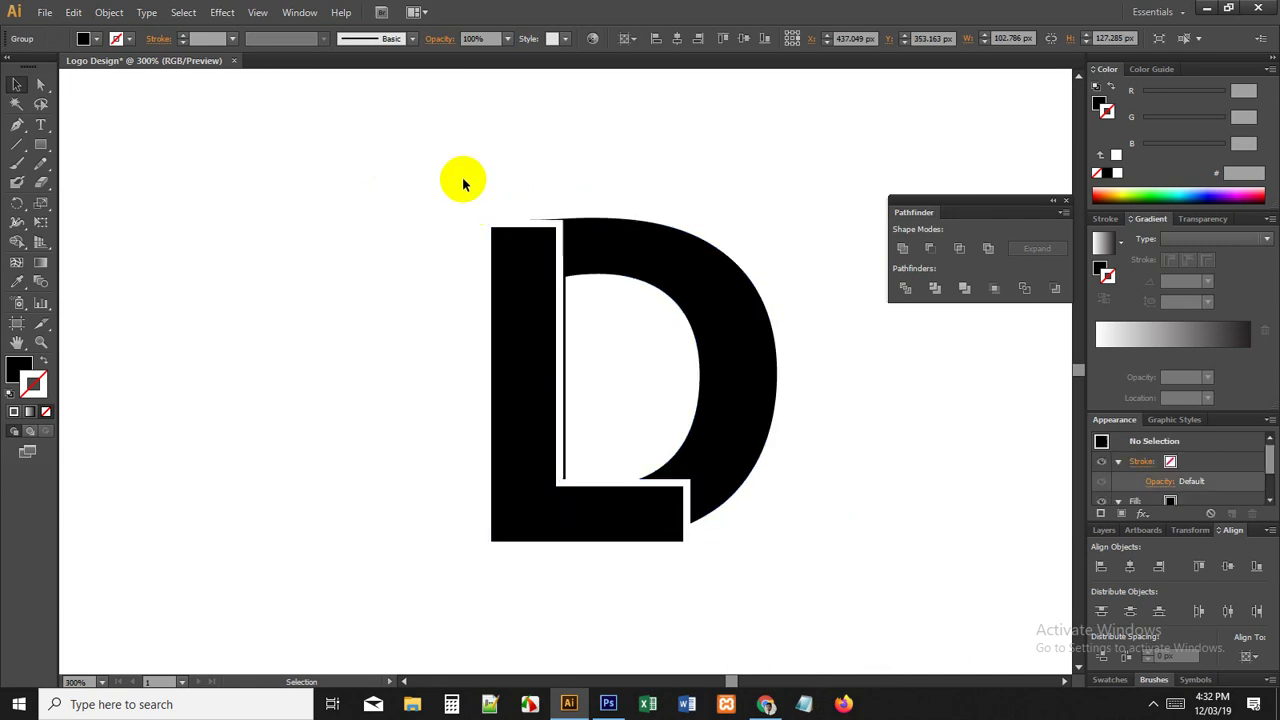
pyautogui.moveTo(525, 204); pyautogui.dragTo(440, 195)
pyautogui.moveTo(308, 268); pyautogui.dragTo(270, 250)
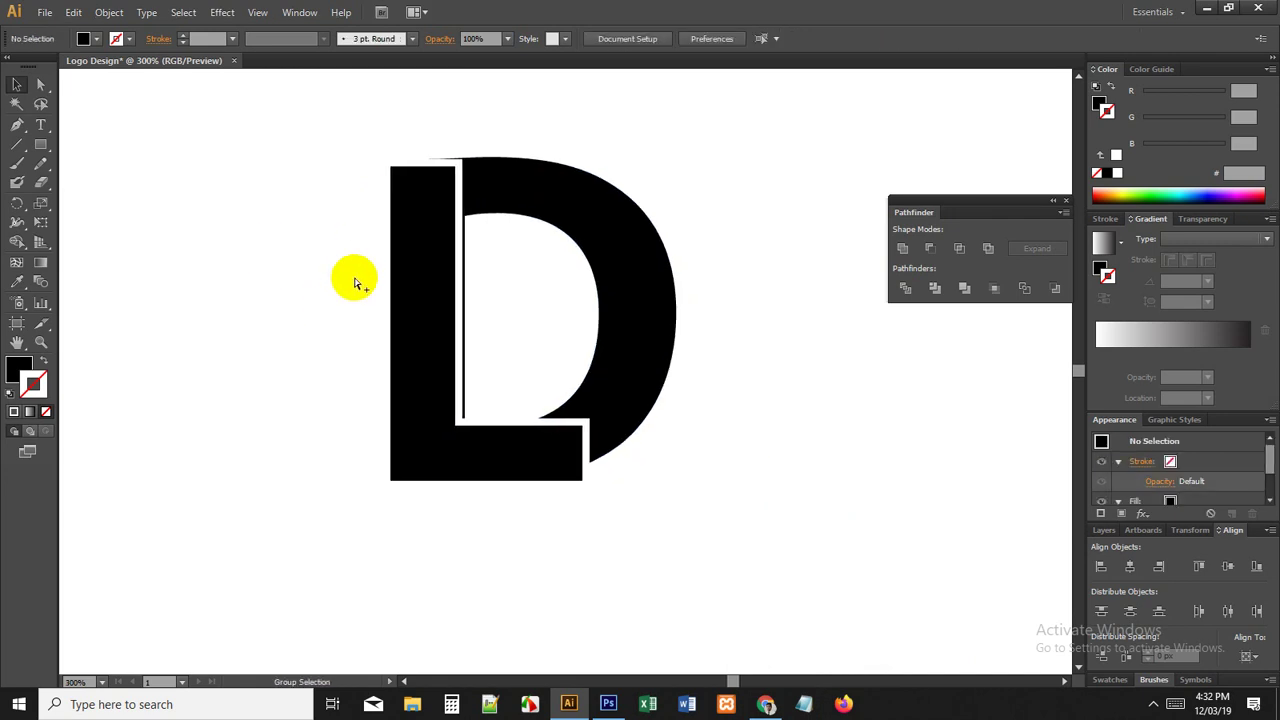
# Step: Move the lower Logo Design text up onto the artboard, directly beneath the LD monogram
pyautogui.scroll(-2, 354, 277)
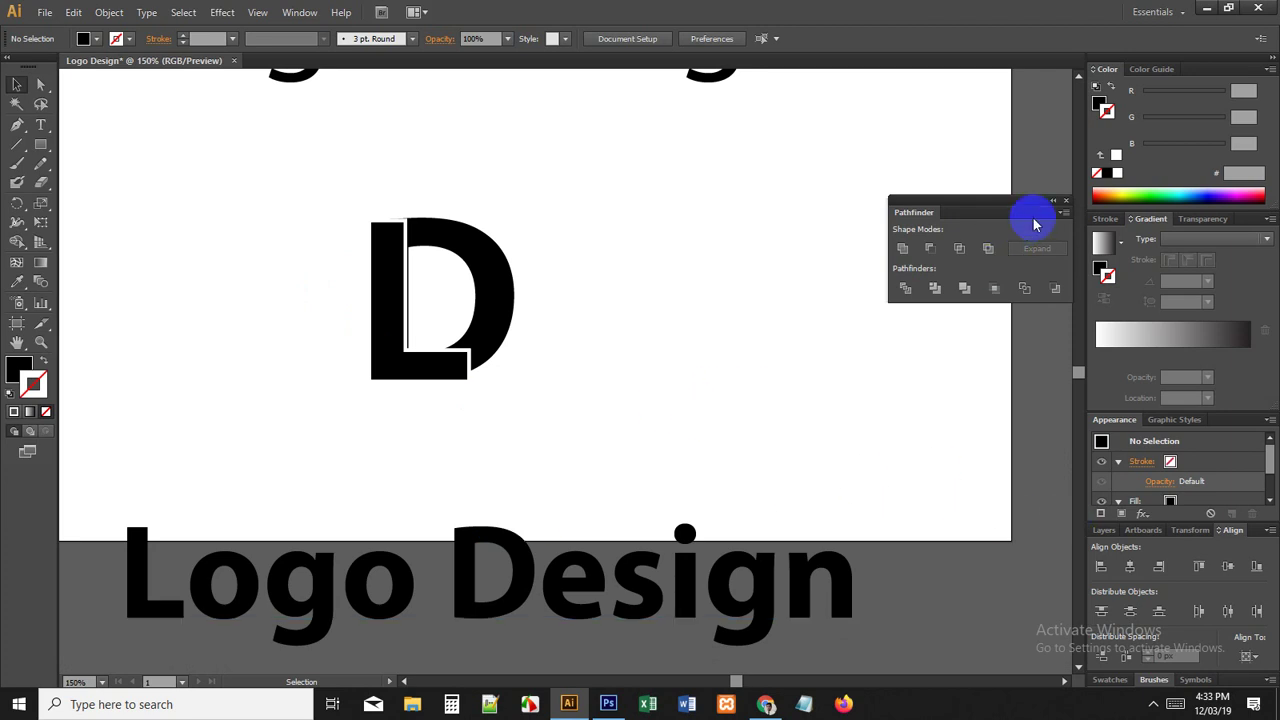
pyautogui.moveTo(597, 569); pyautogui.dragTo(547, 428)
pyautogui.moveTo(383, 206); pyautogui.dragTo(543, 290)
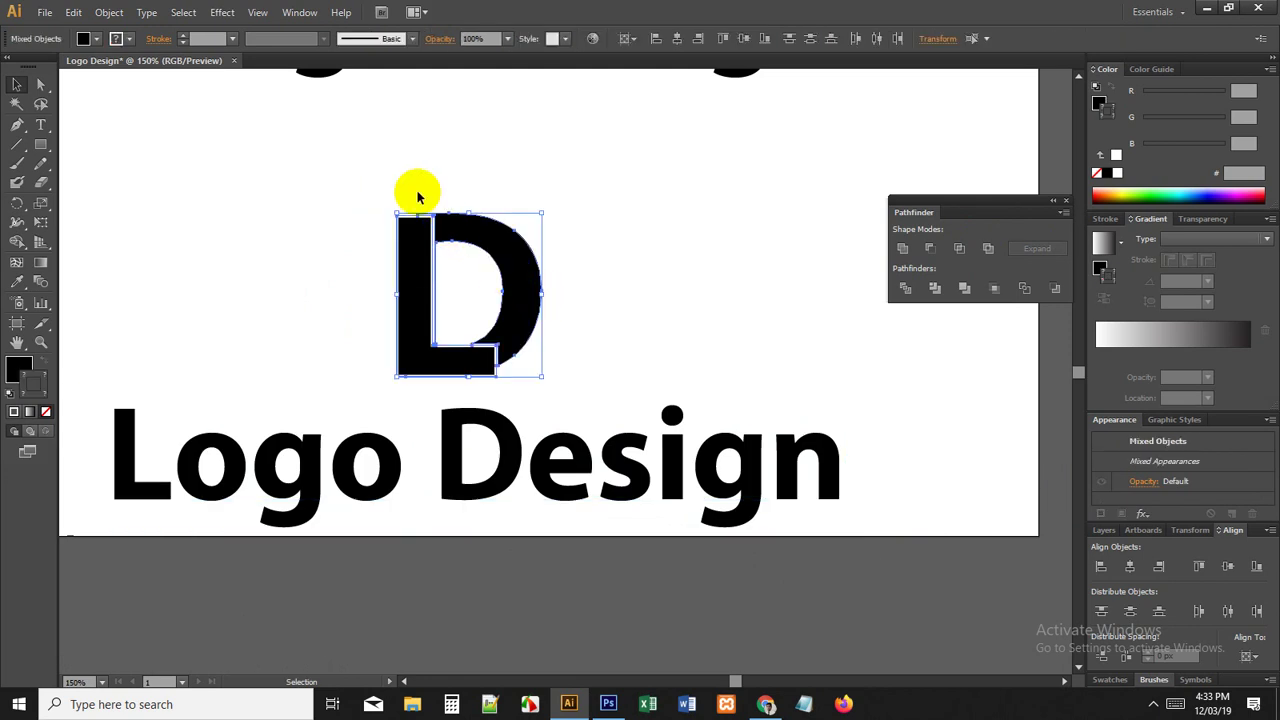
pyautogui.click(427, 184)
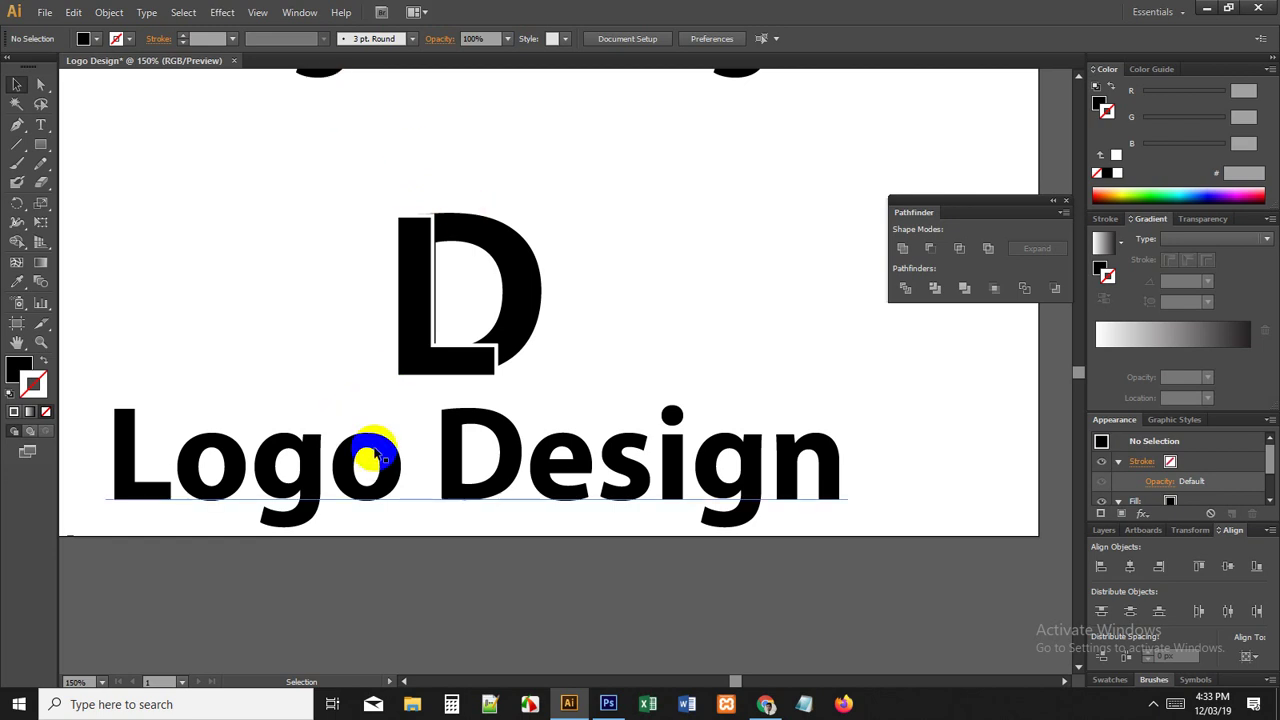
pyautogui.click(479, 556)
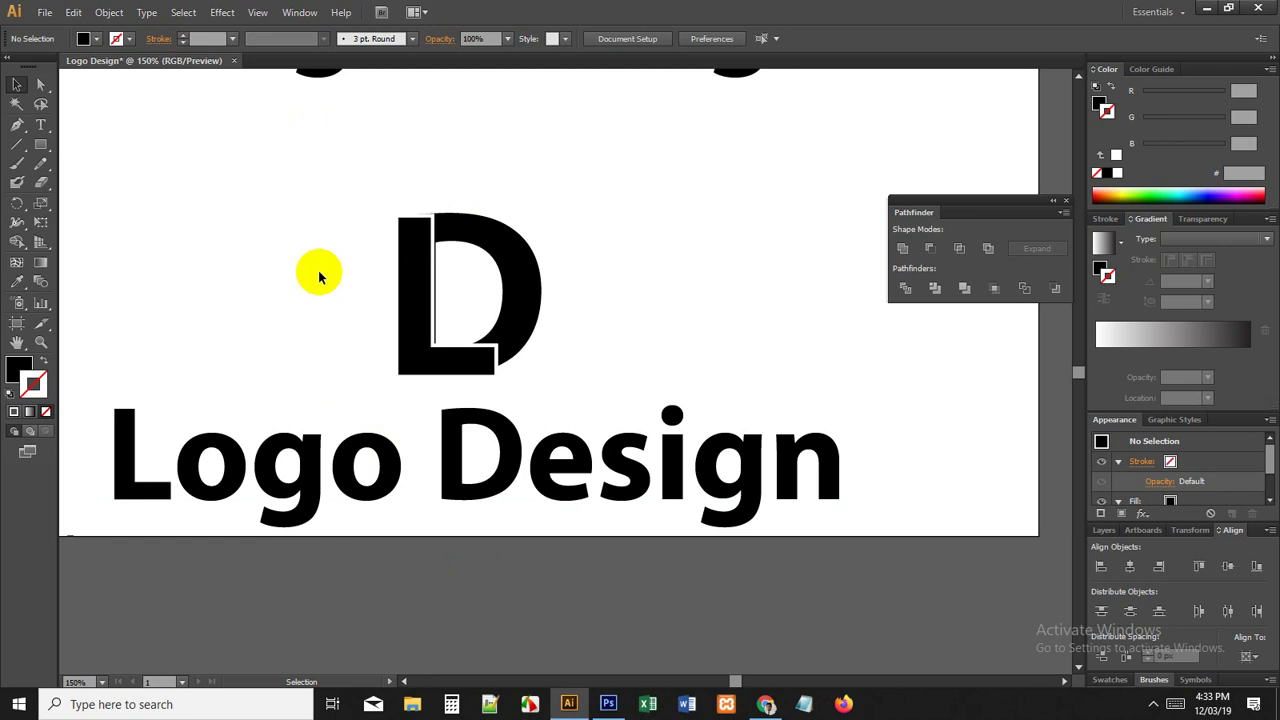
pyautogui.moveTo(336, 168); pyautogui.dragTo(565, 388)
pyautogui.click(574, 360)
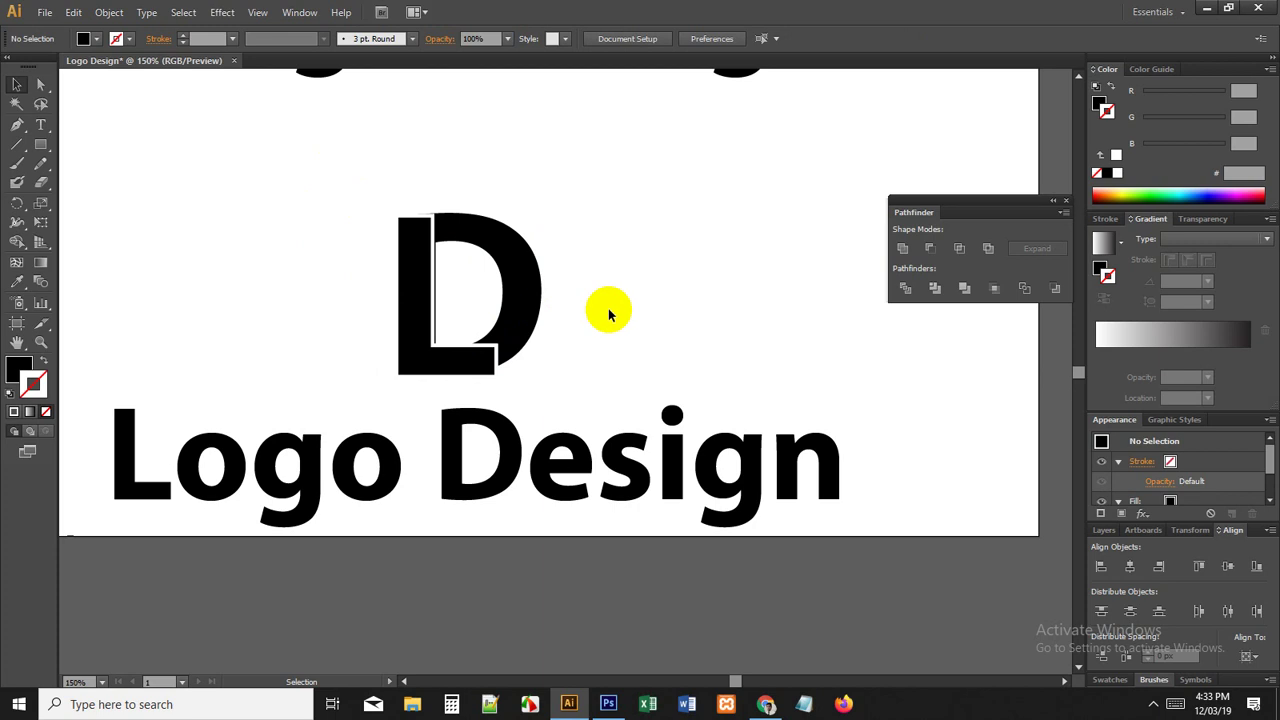
pyautogui.click(416, 228)
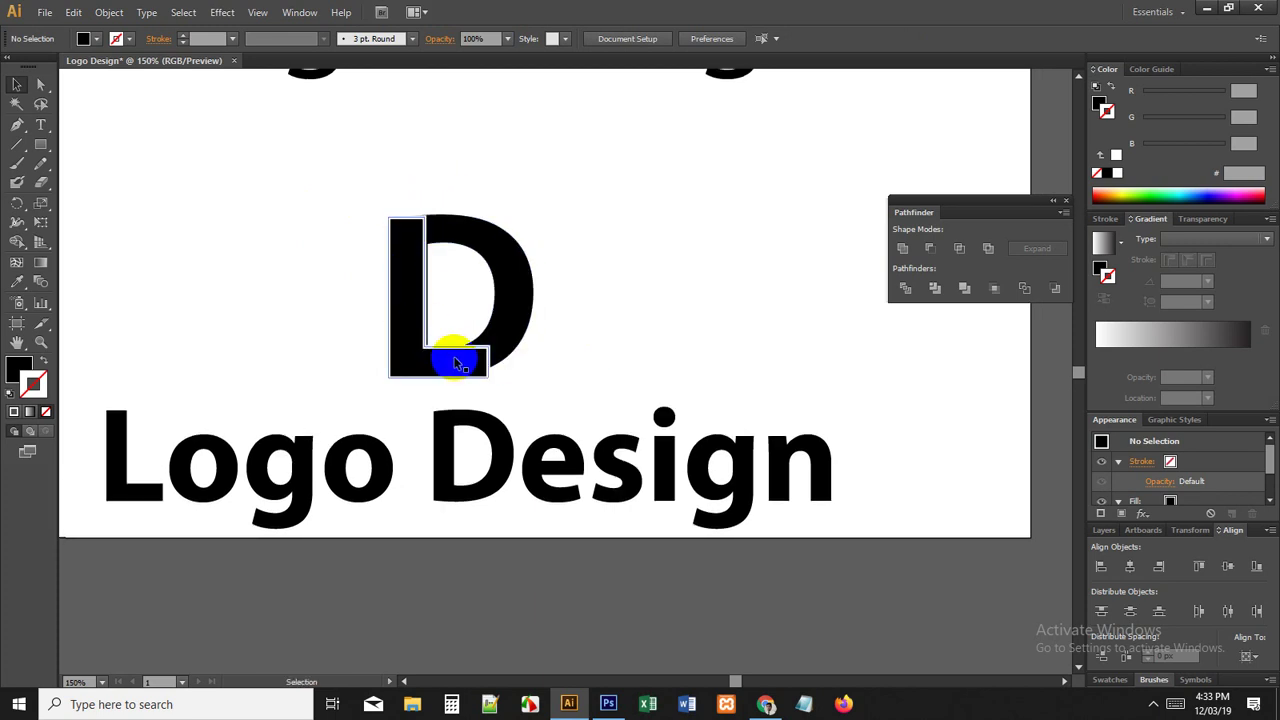
pyautogui.click(466, 232)
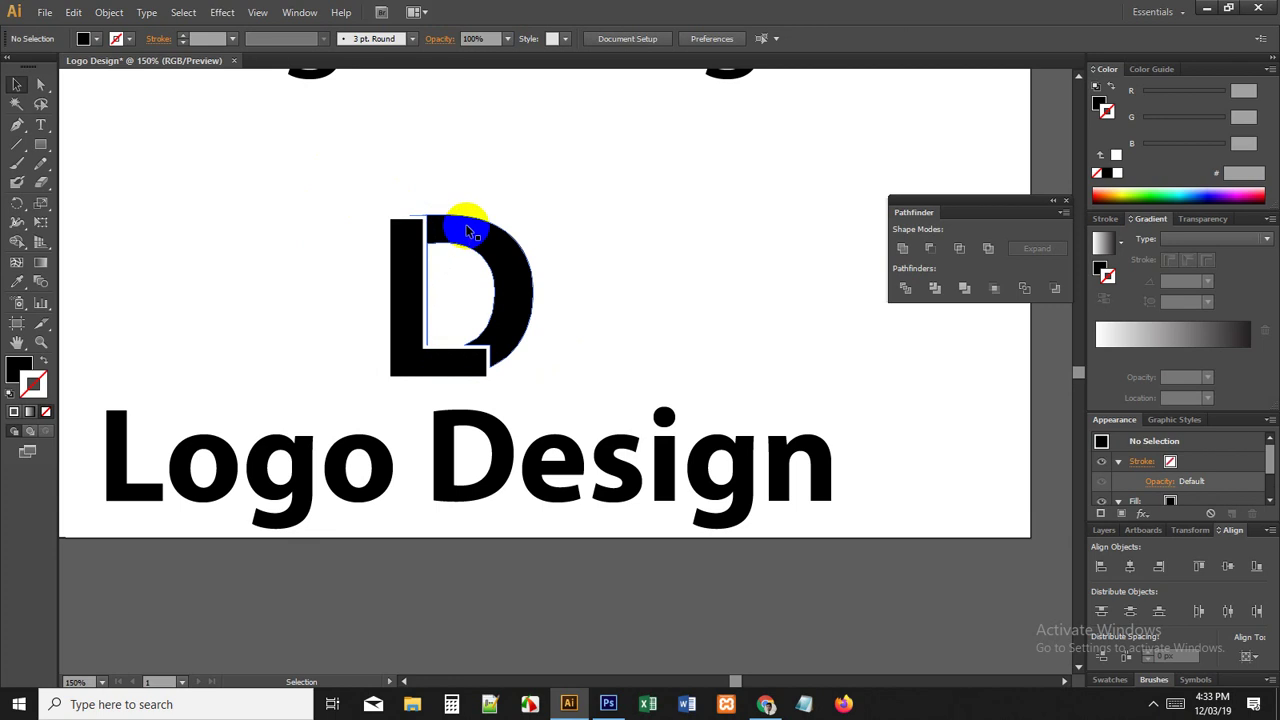
pyautogui.click(430, 362)
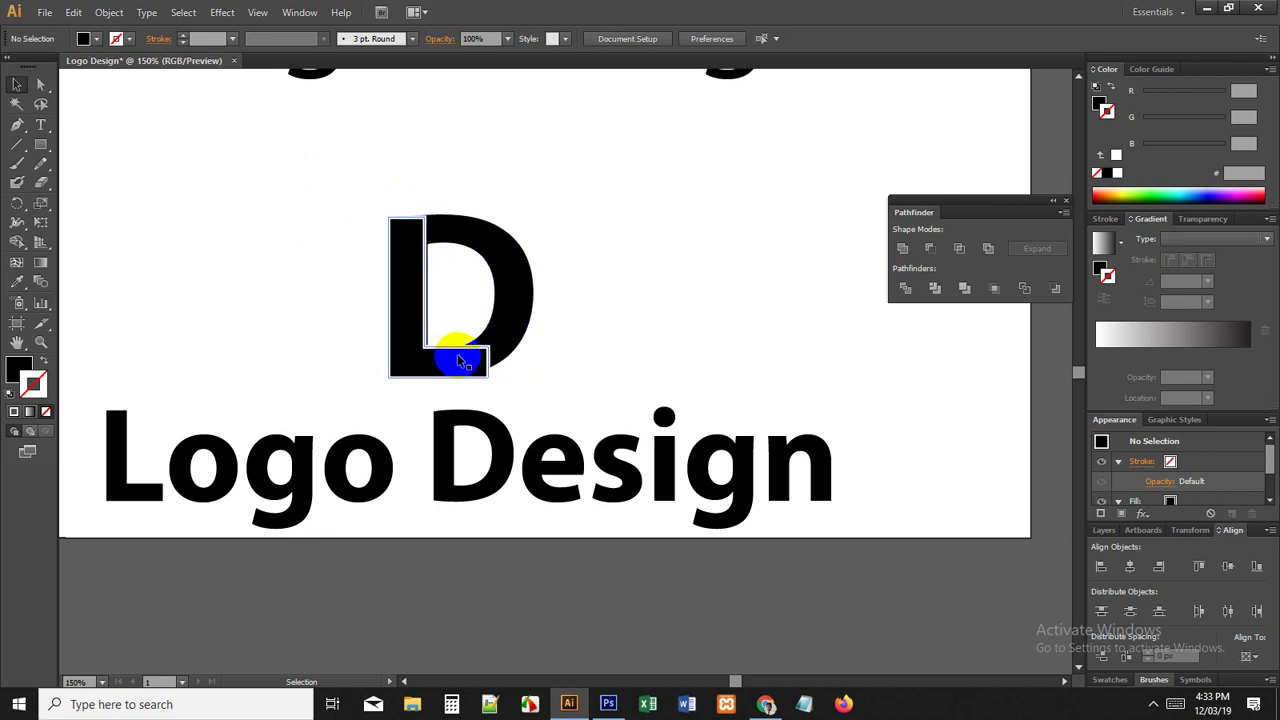
pyautogui.click(454, 313)
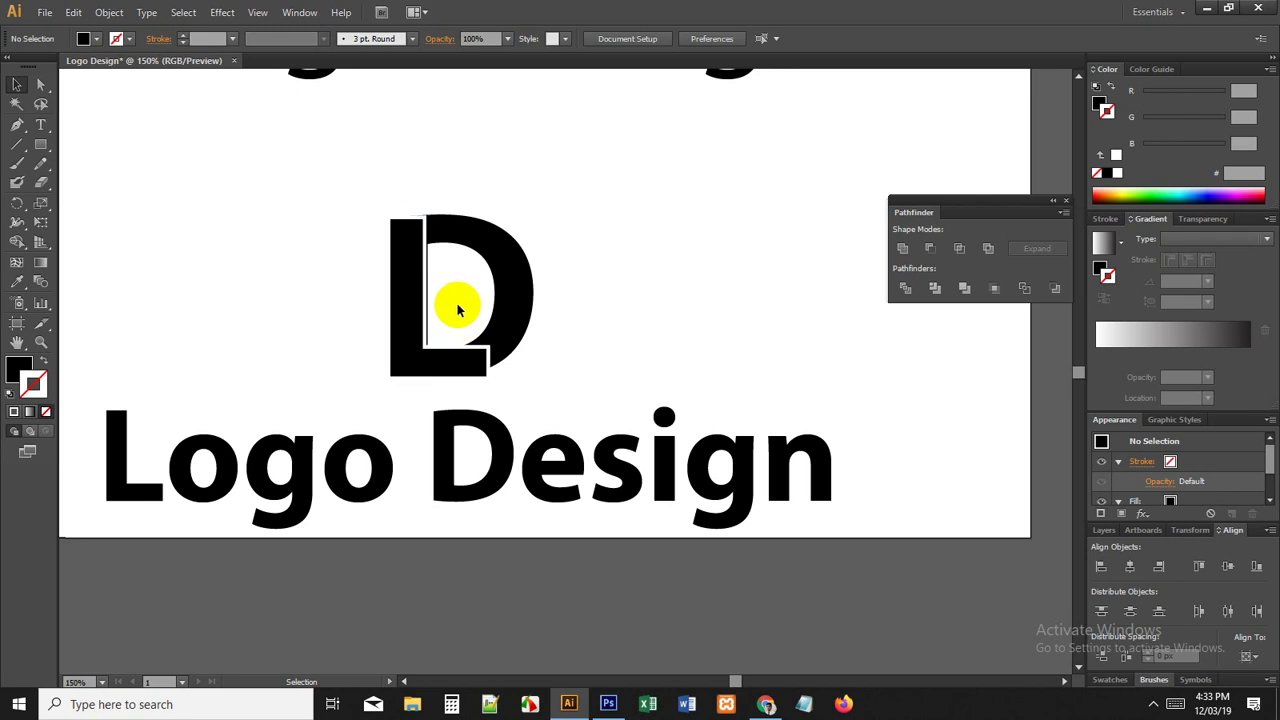
# Step: Scale the Logo Design text below the monogram down proportionally about its center to about 92.6 pt
pyautogui.click(649, 413)
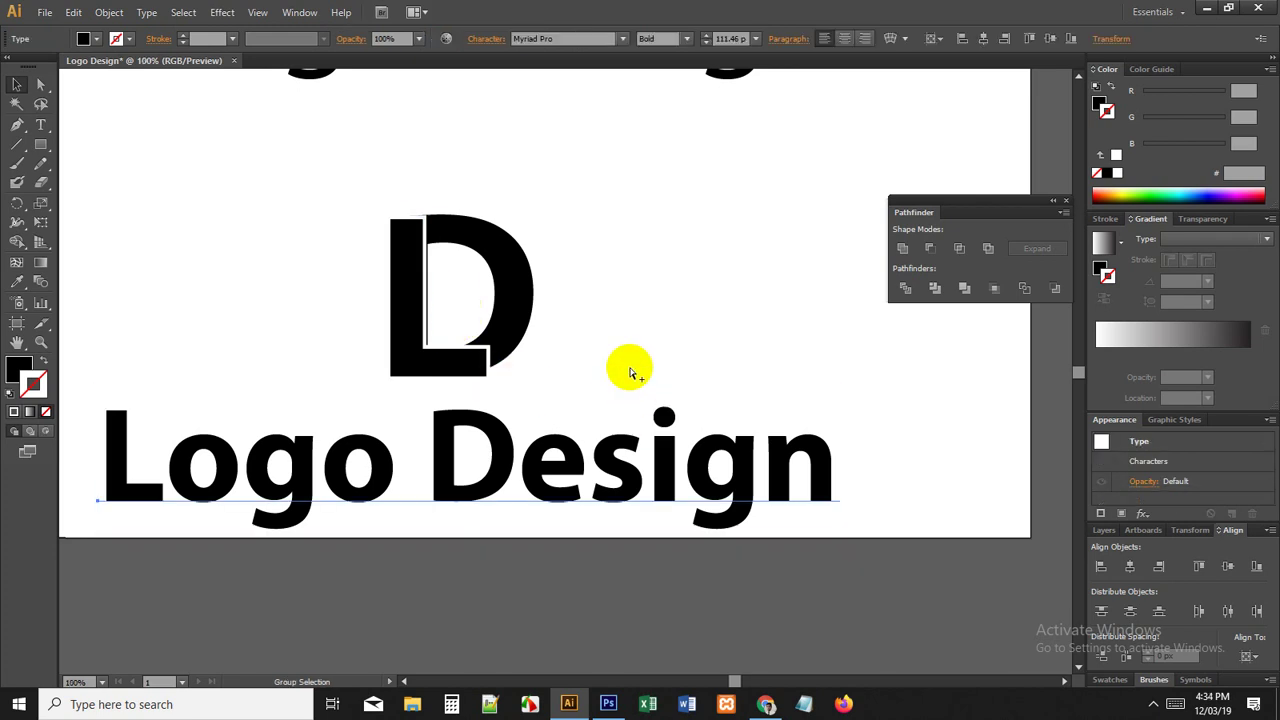
pyautogui.scroll(-2, 630, 368)
pyautogui.click(609, 474)
pyautogui.click(553, 402)
pyautogui.hotkey('ctrl', '+')
pyautogui.hotkey('ctrl', '+')
pyautogui.hotkey('ctrl', '+')
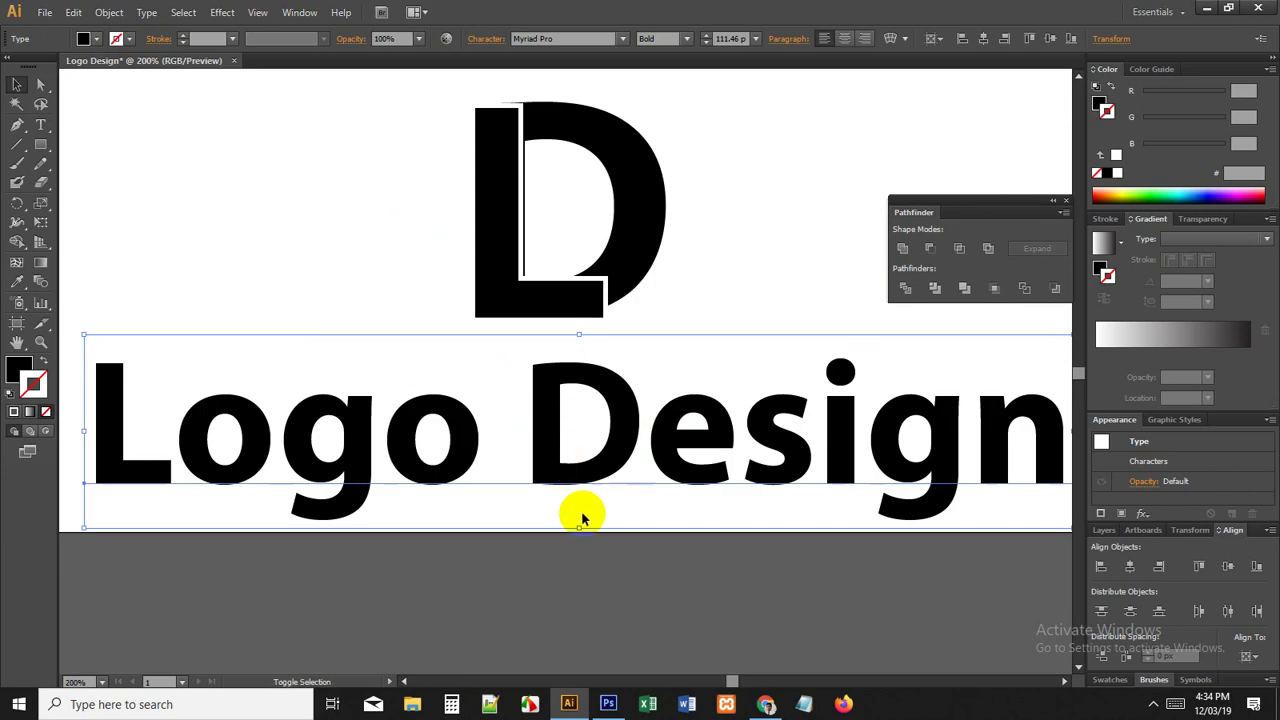
pyautogui.moveTo(583, 529); pyautogui.dragTo(571, 514)
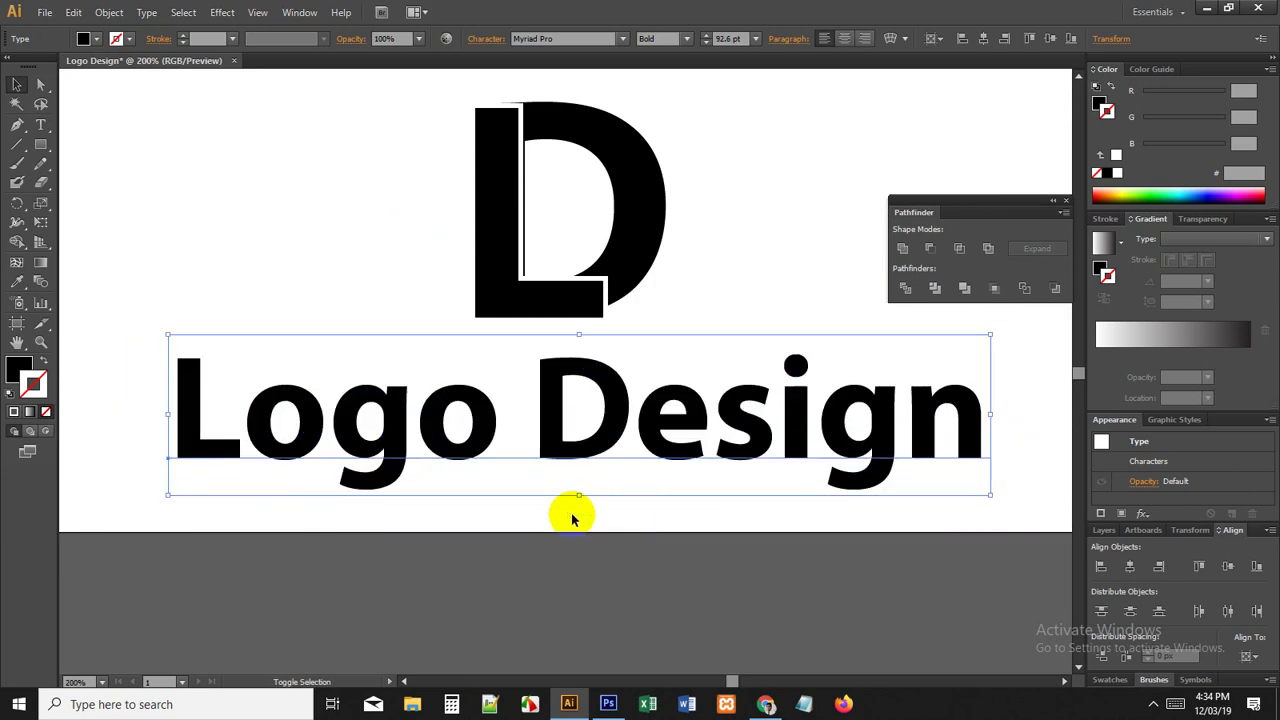
# Step: Shift the Logo Design text slightly up and to the left, closer beneath the LD monogram, and deselect it
pyautogui.click(577, 452)
pyautogui.moveTo(577, 452); pyautogui.dragTo(572, 447)
pyautogui.click(572, 501)
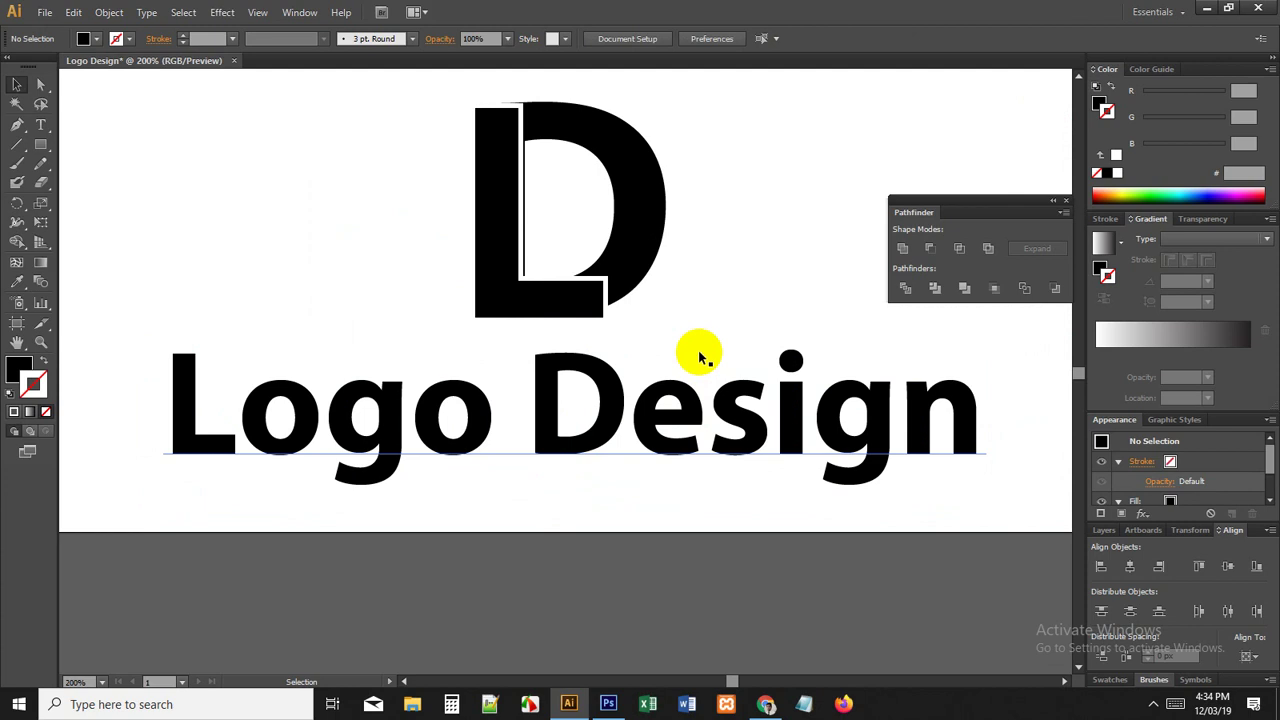
pyautogui.scroll(1, 700, 355)
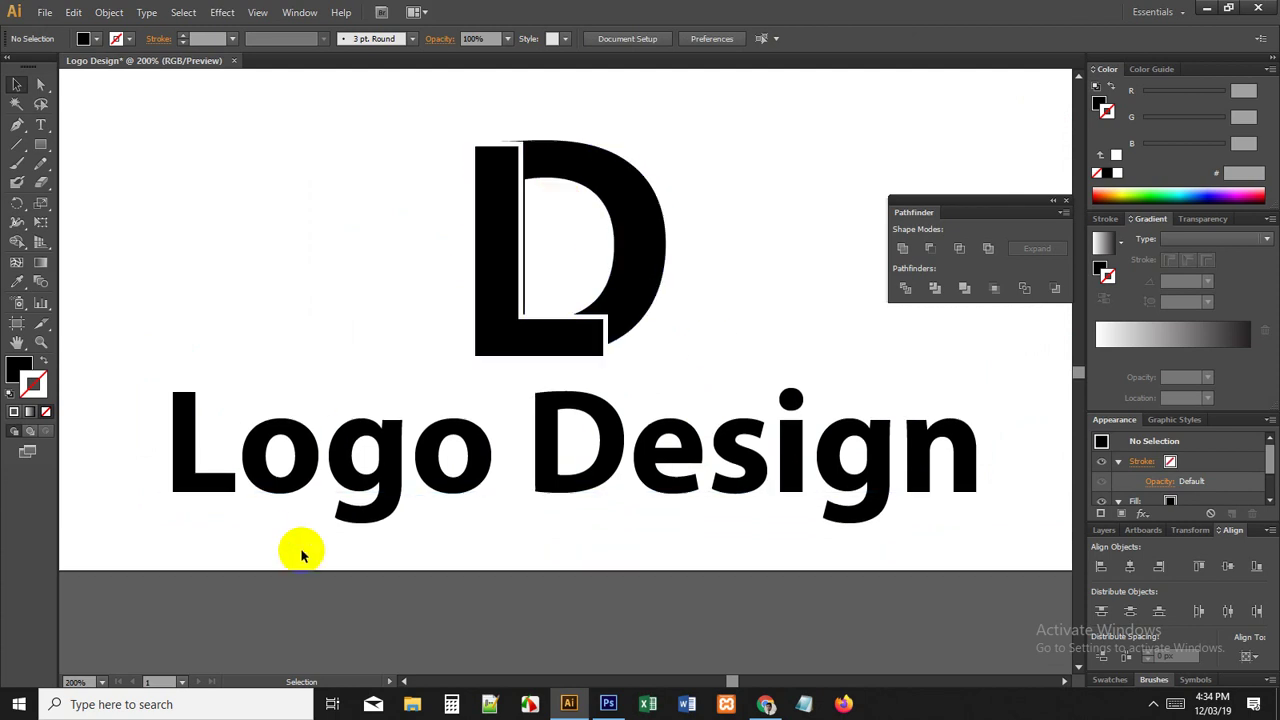
# Step: Switch to Chrome and search Google in a new tab for "LD Logo icon", showing the image results
pyautogui.click(766, 705)
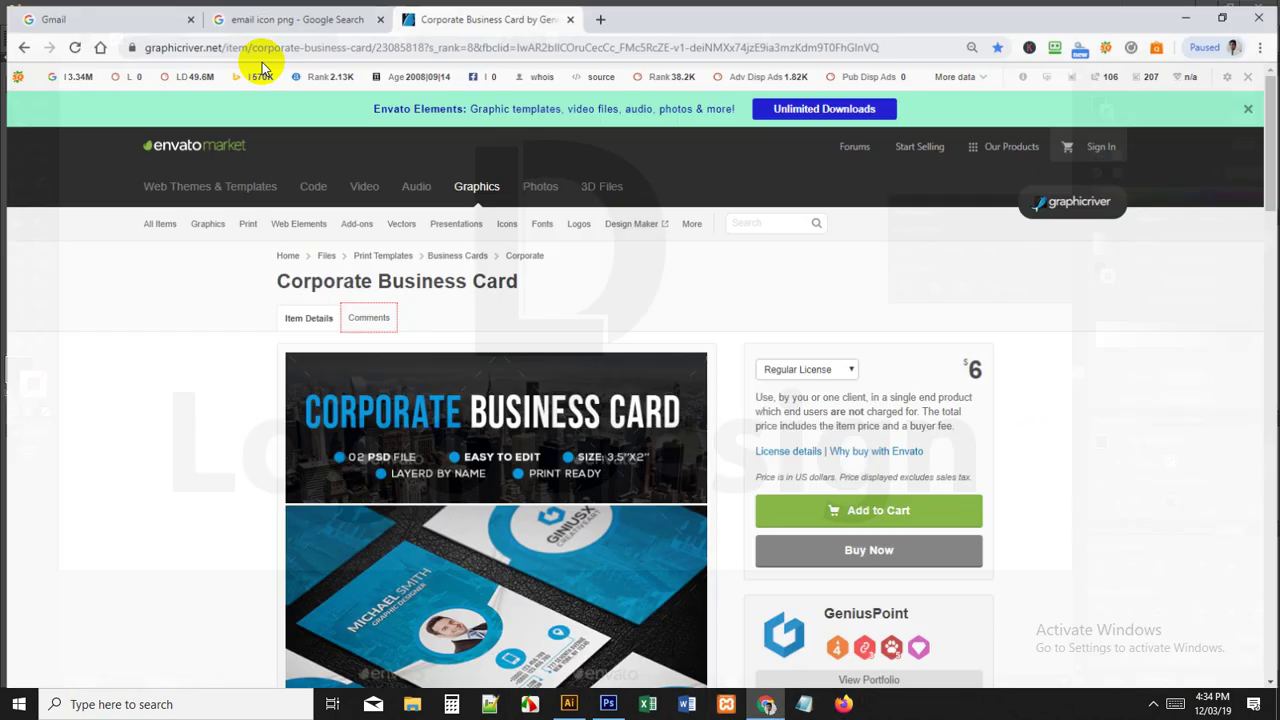
pyautogui.click(600, 13)
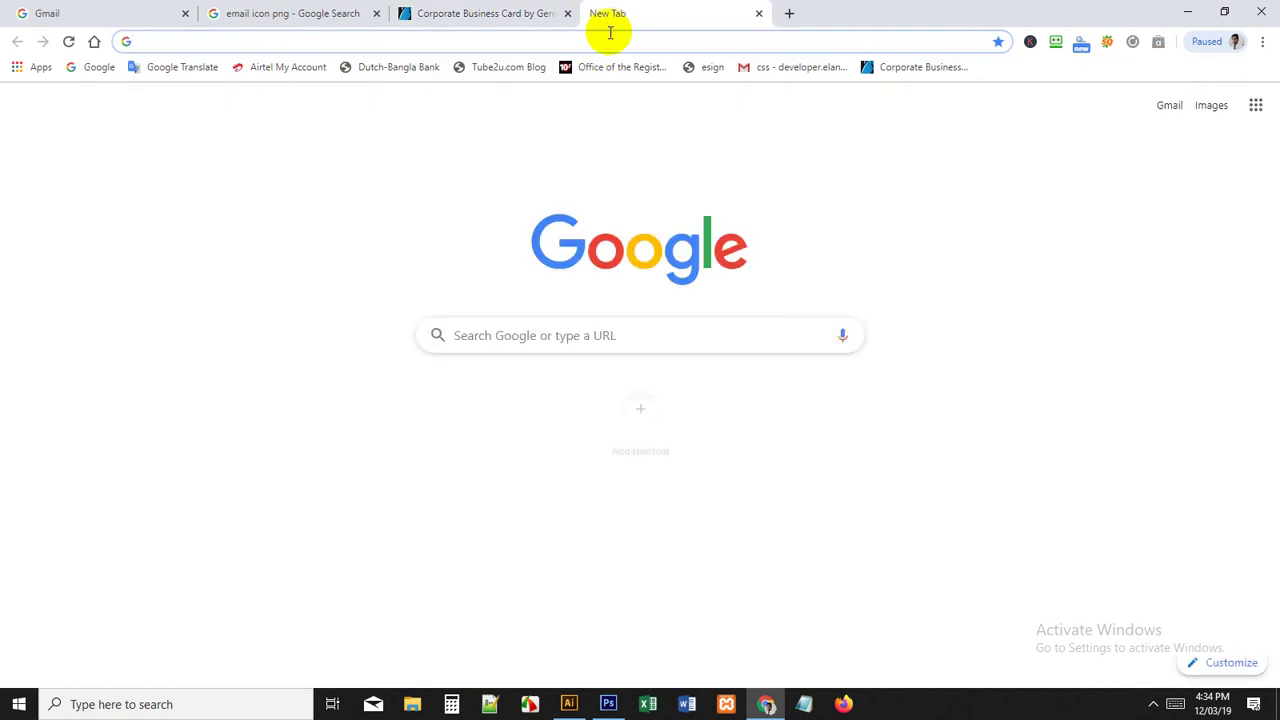
pyautogui.write('LD Logo ')
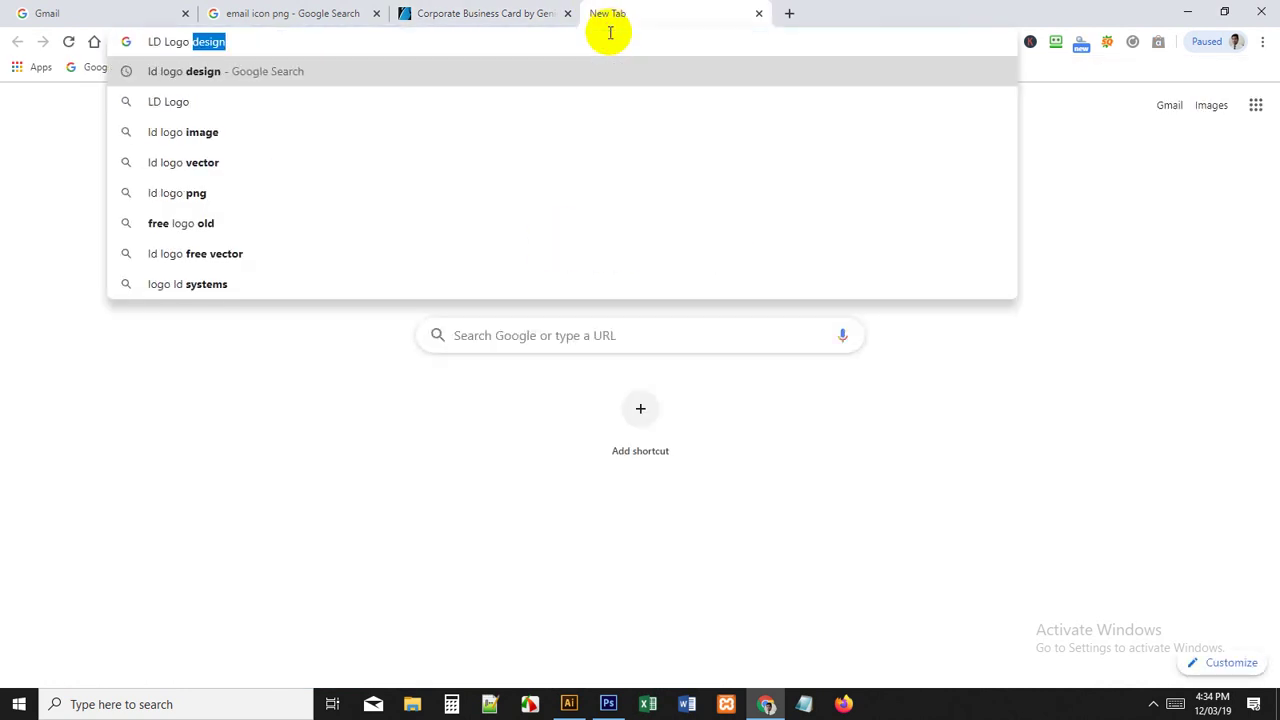
pyautogui.write('Ico\\')
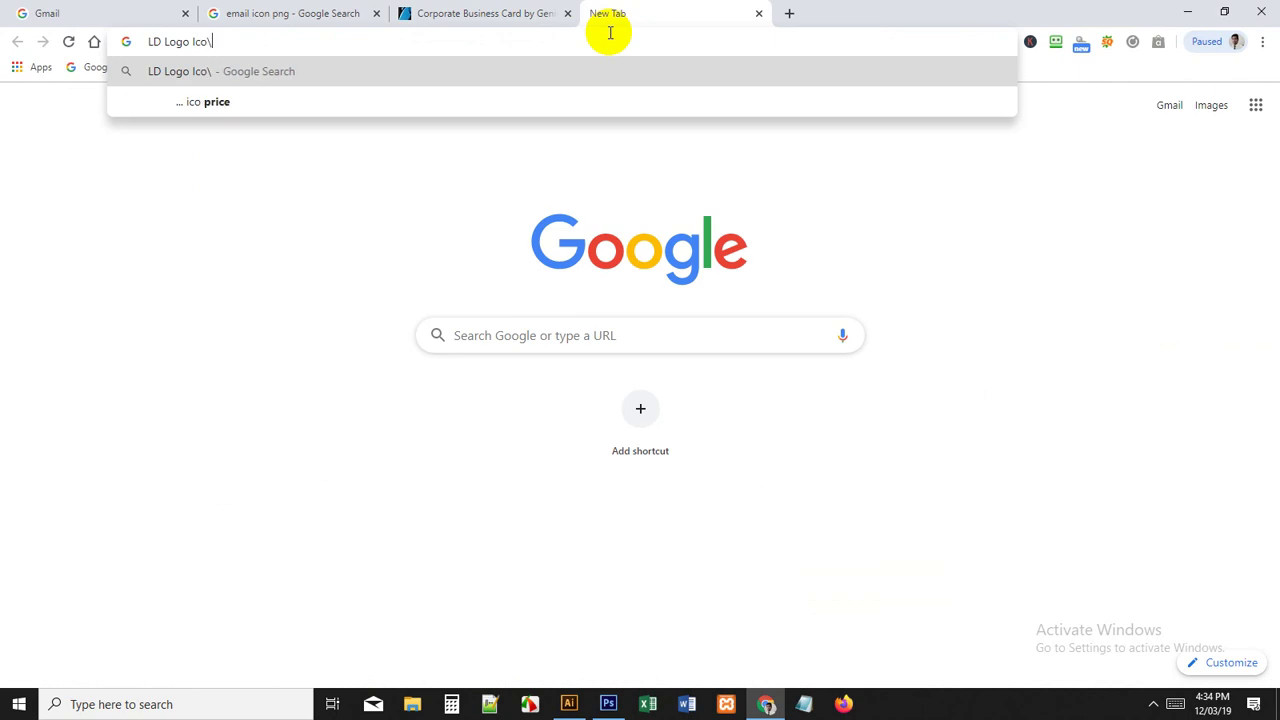
pyautogui.write('\\\\')
pyautogui.press('BackSpace')
pyautogui.press('BackSpace')
pyautogui.press('BackSpace')
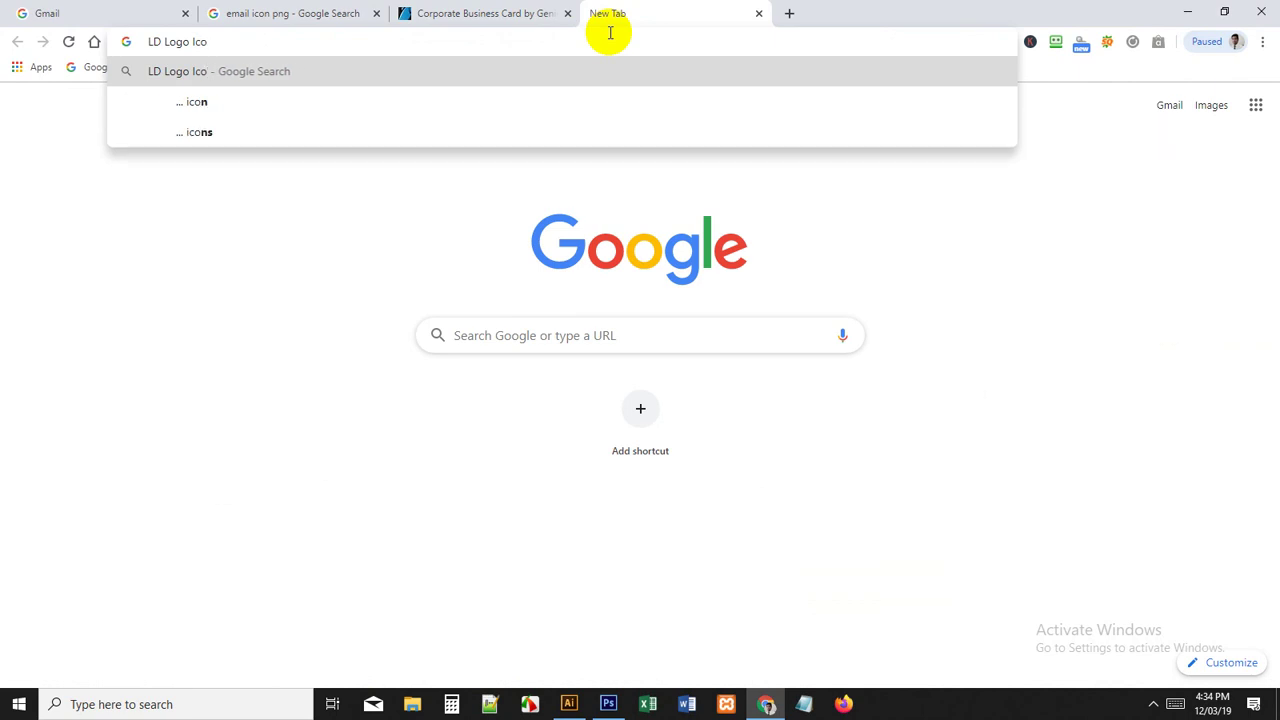
pyautogui.write('n\\\\\\')
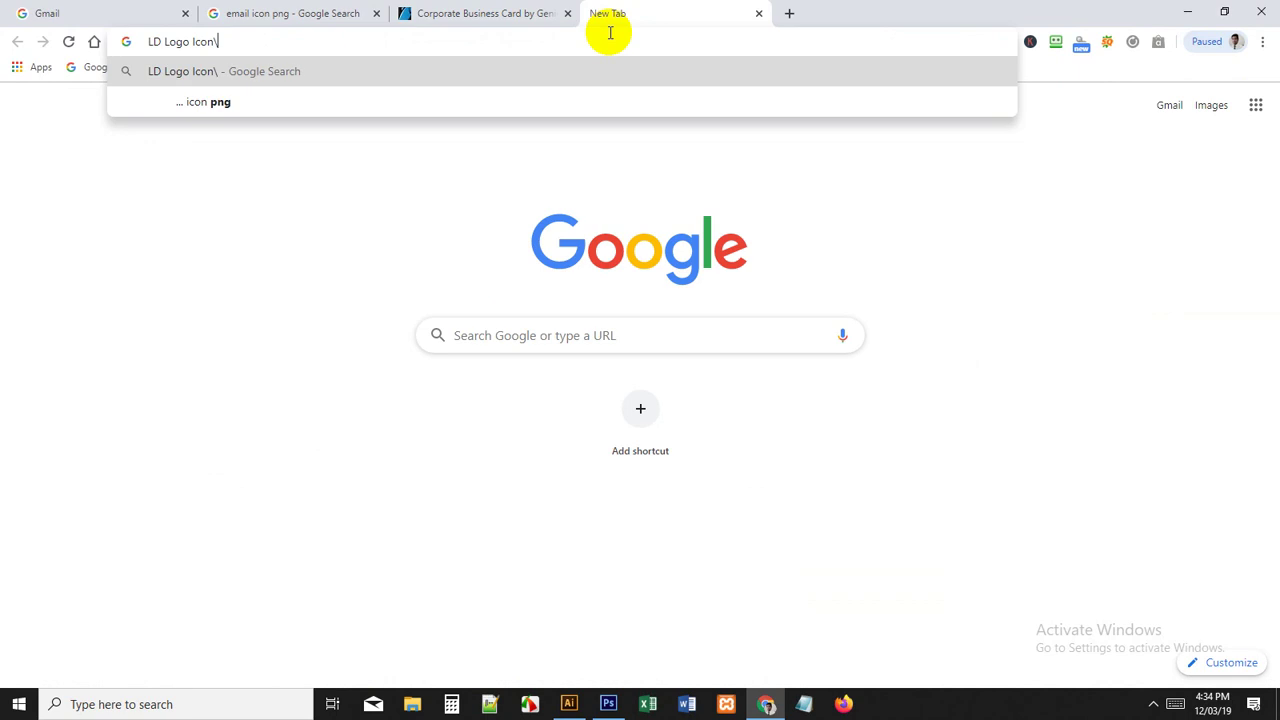
pyautogui.press('BackSpace')
pyautogui.press('BackSpace')
pyautogui.press('BackSpace')
pyautogui.press('BackSpace')
pyautogui.press('BackSpace')
pyautogui.press('BackSpace')
pyautogui.press('BackSpace')
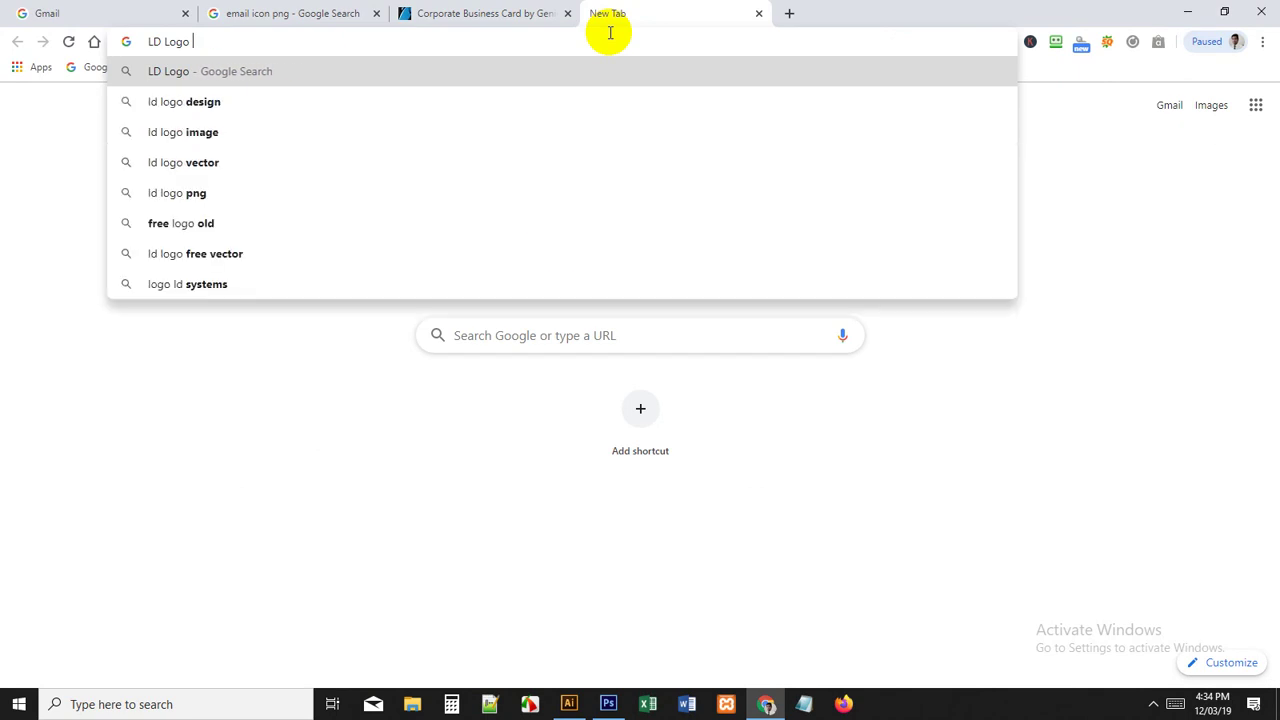
pyautogui.write('icon')
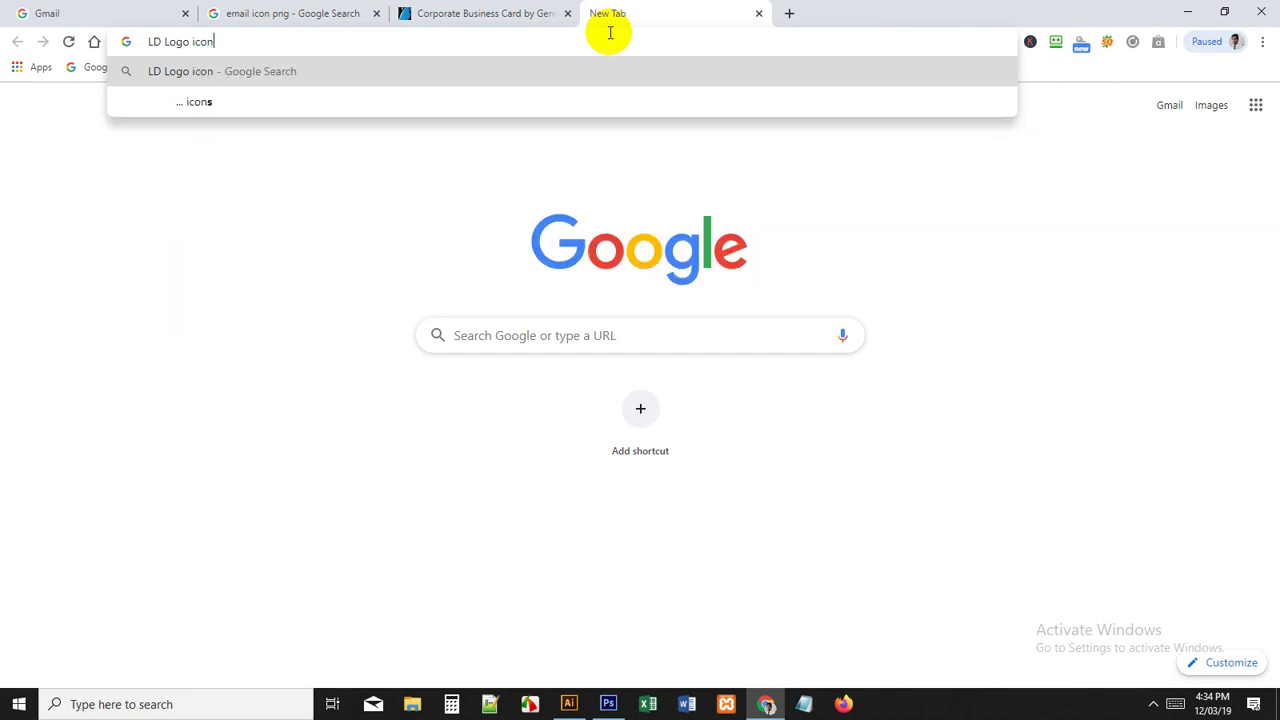
pyautogui.press('Return')
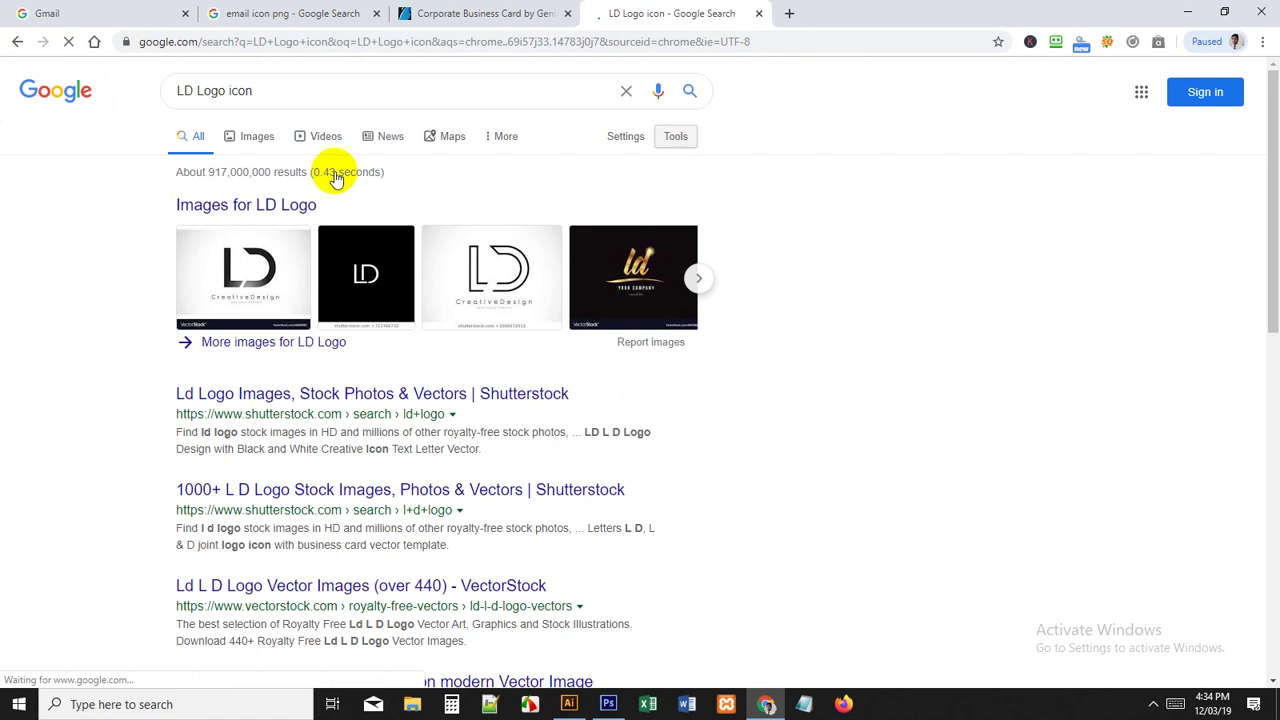
pyautogui.click(253, 142)
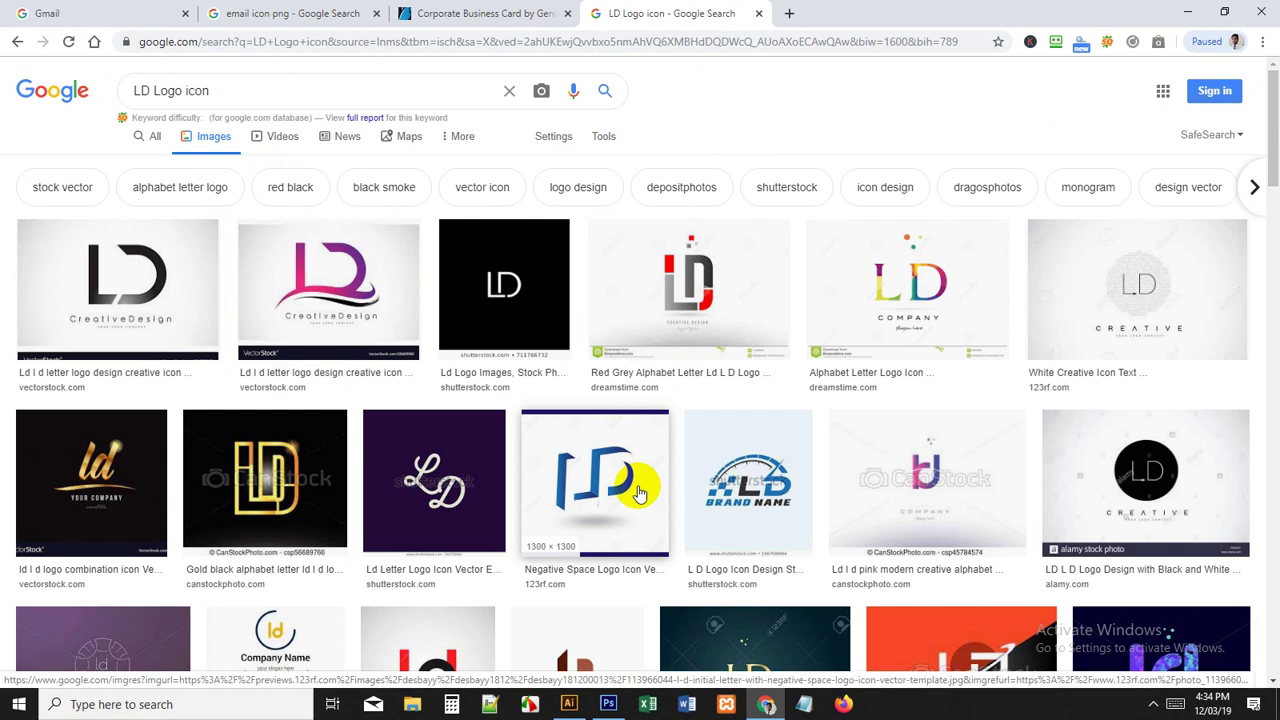
# Step: Compare the LD logo image results with the Illustrator monogram and preview the red and grey LD design, closing its preview
pyautogui.scroll(-3, 638, 492)
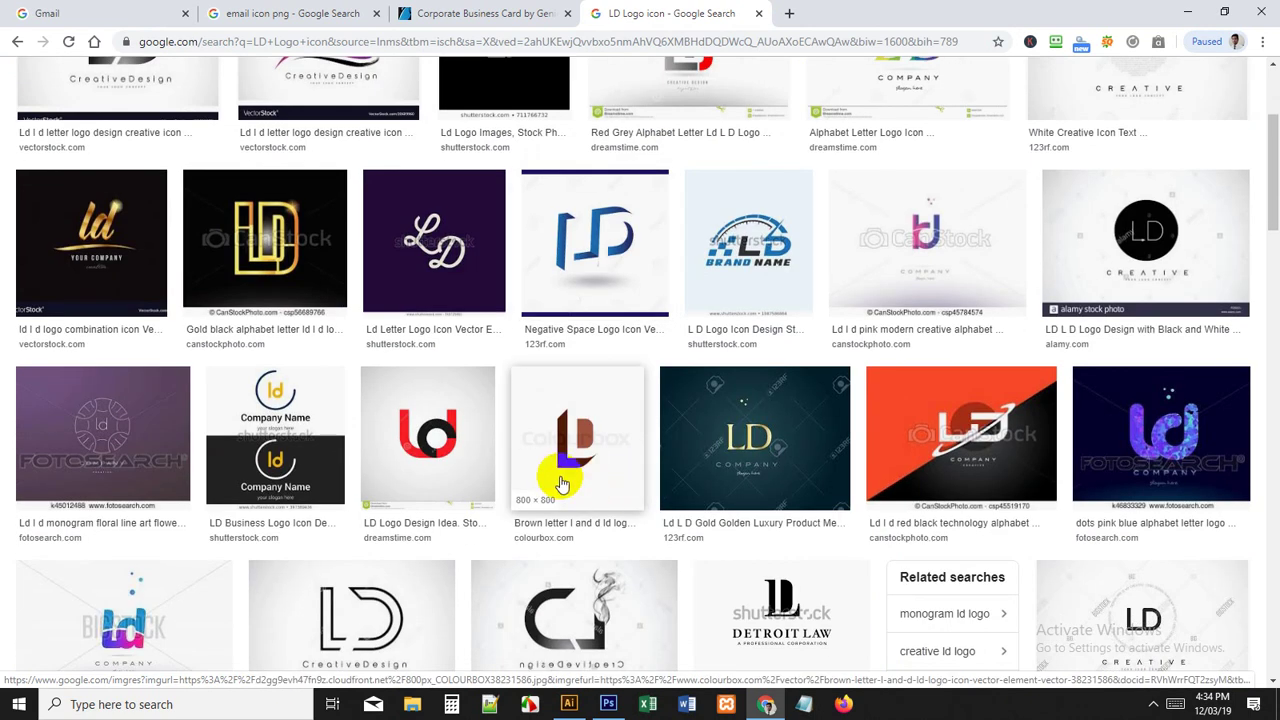
pyautogui.scroll(-1, 561, 484)
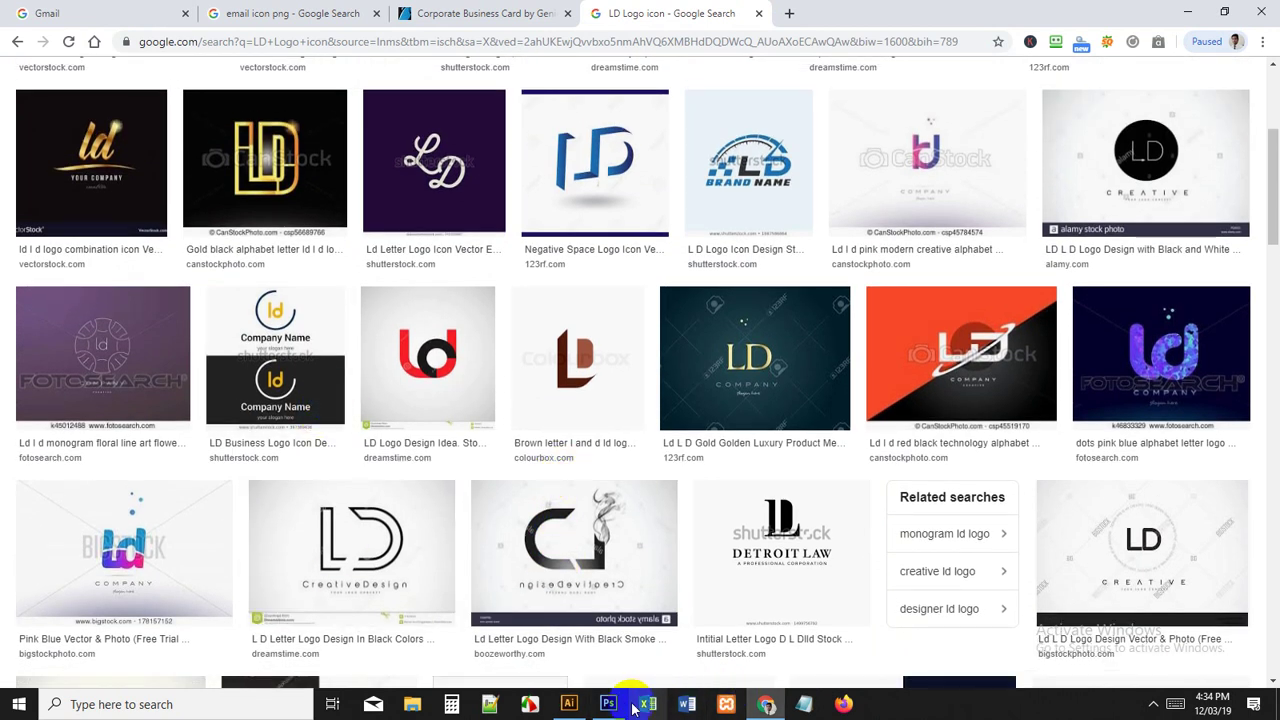
pyautogui.click(570, 704)
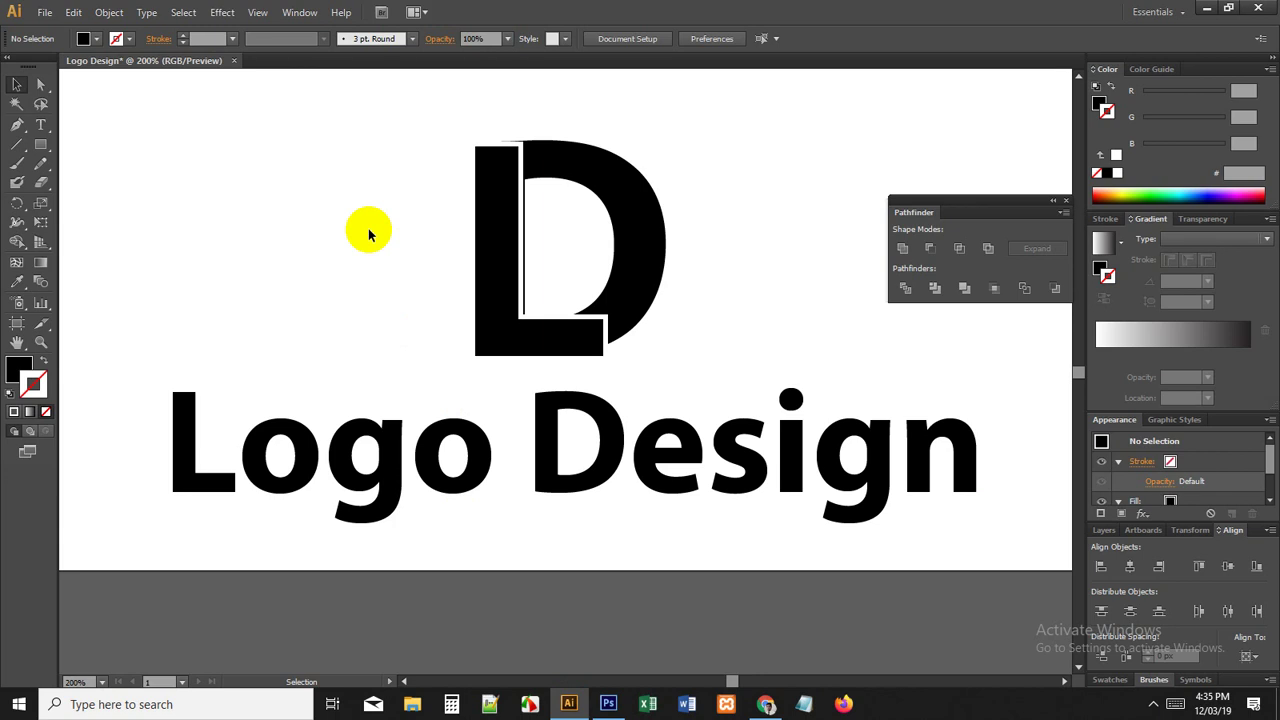
pyautogui.click(766, 704)
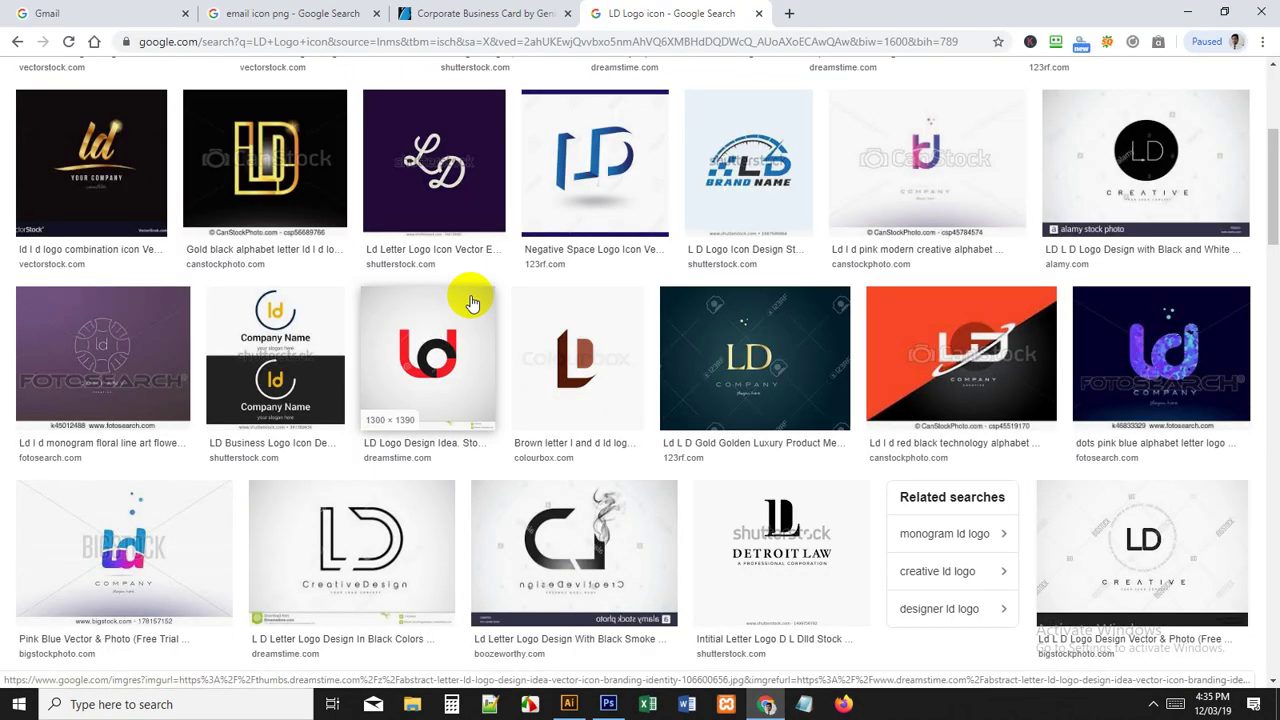
pyautogui.scroll(3, 466, 298)
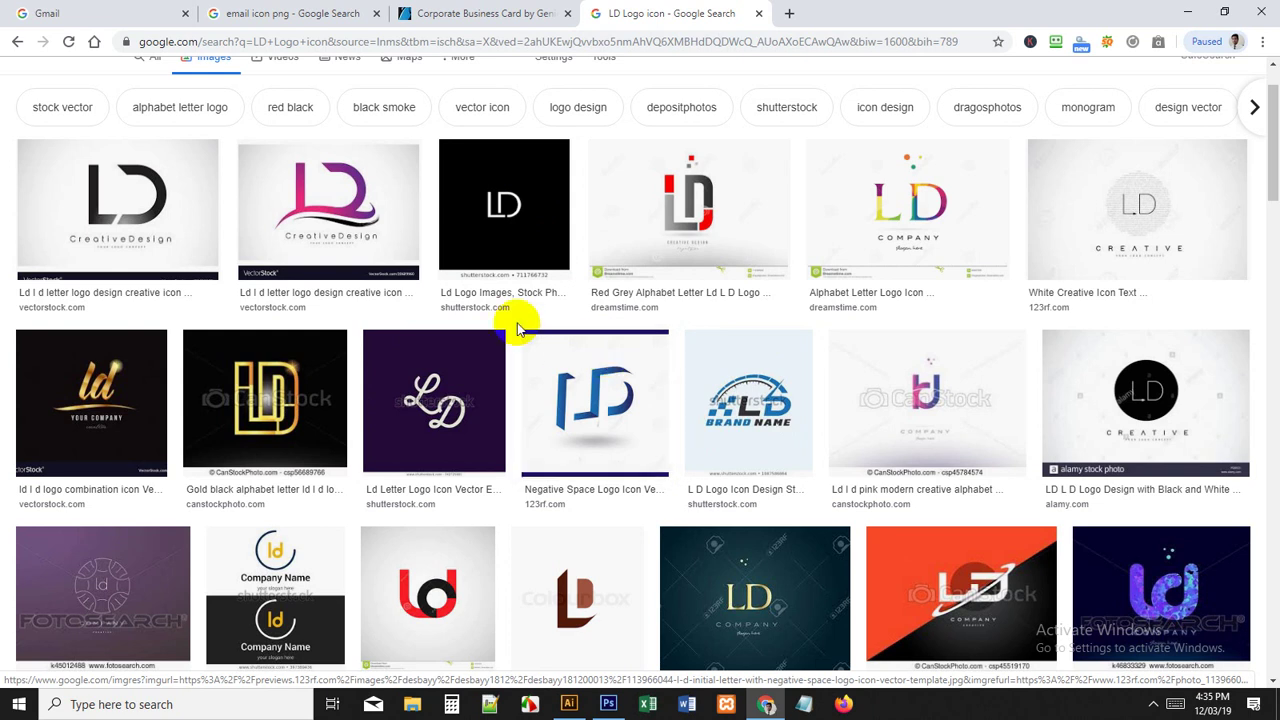
pyautogui.click(677, 242)
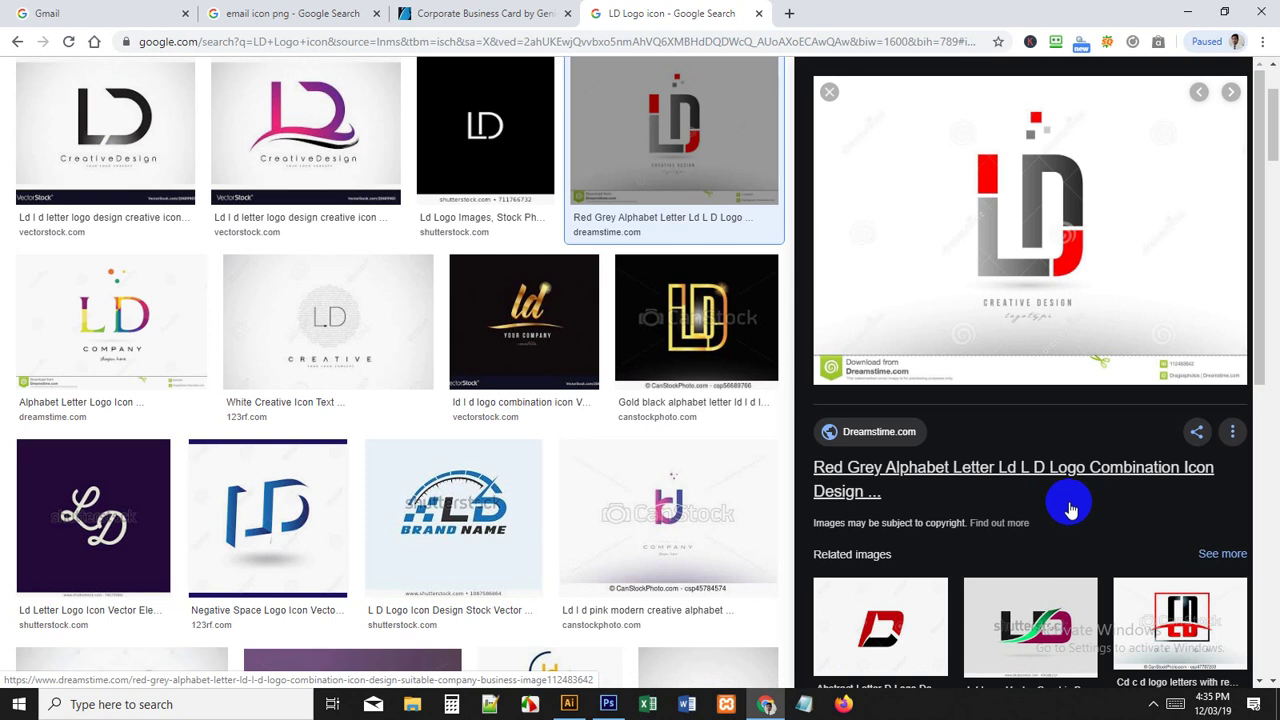
pyautogui.click(829, 92)
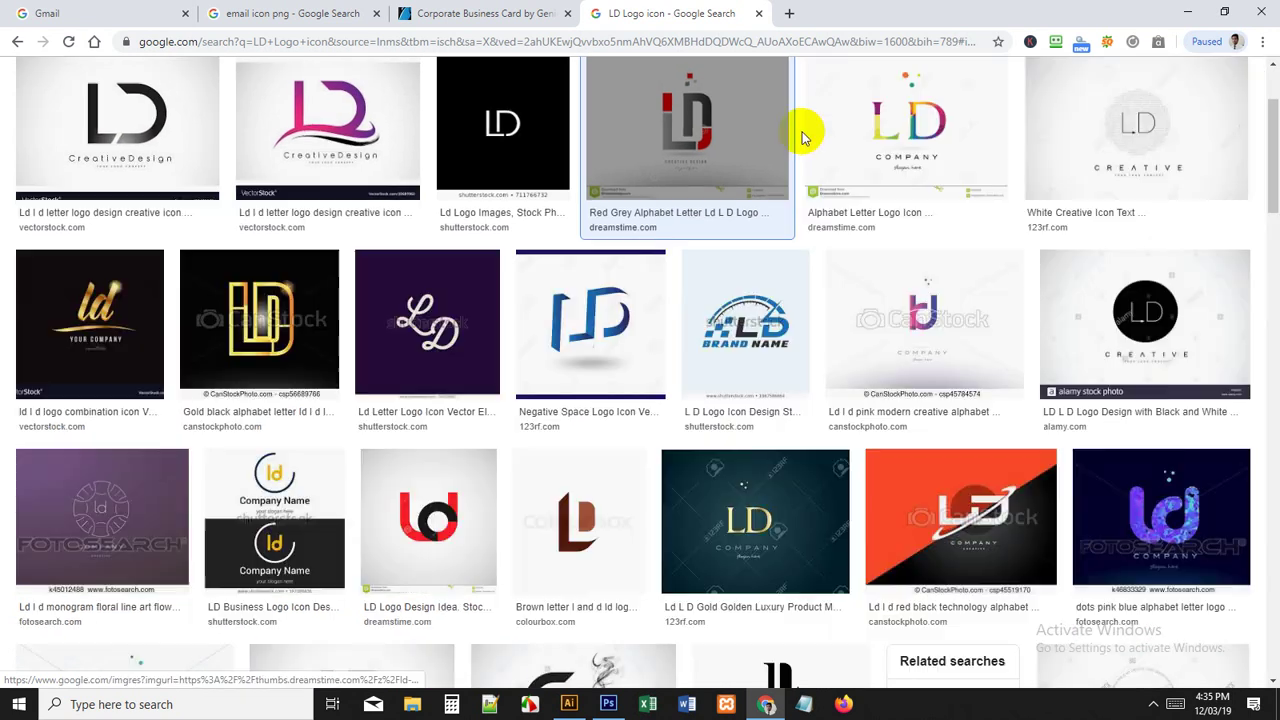
# Step: Preview the black LD CreativeDesign logo from VectorStock for reference and return to the monogram in Illustrator
pyautogui.click(569, 704)
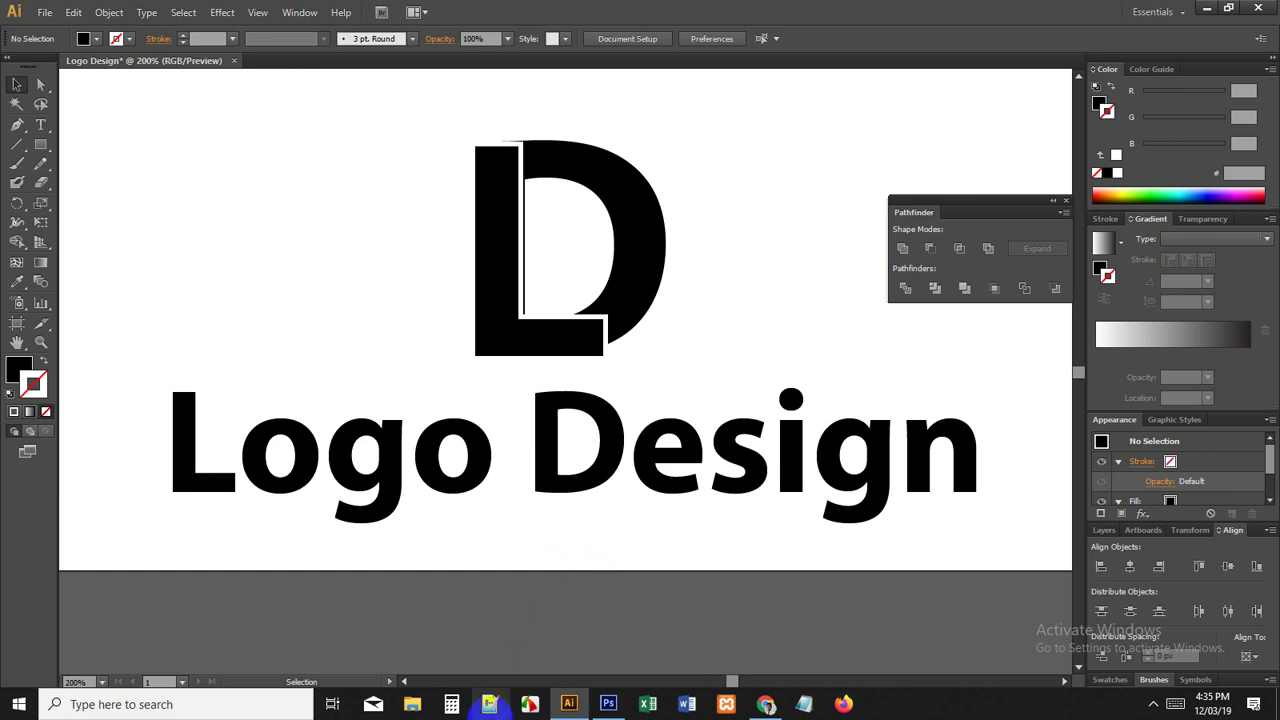
pyautogui.click(566, 702)
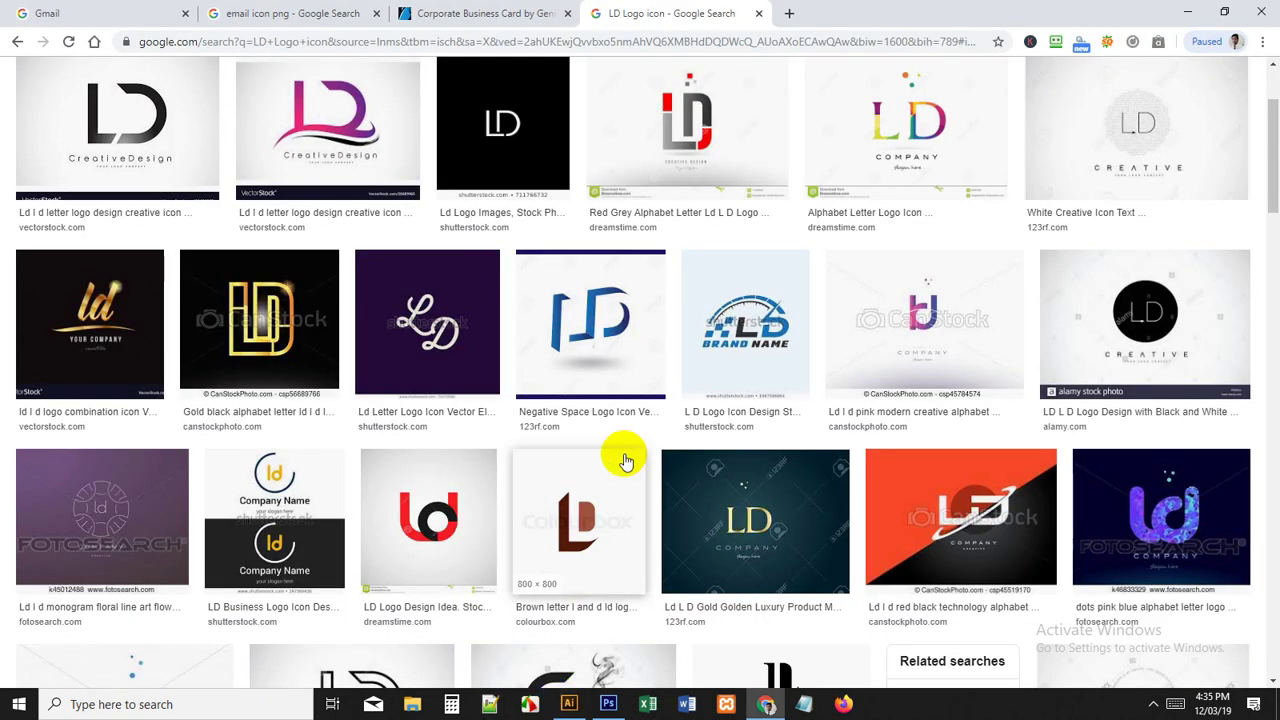
pyautogui.scroll(2, 650, 420)
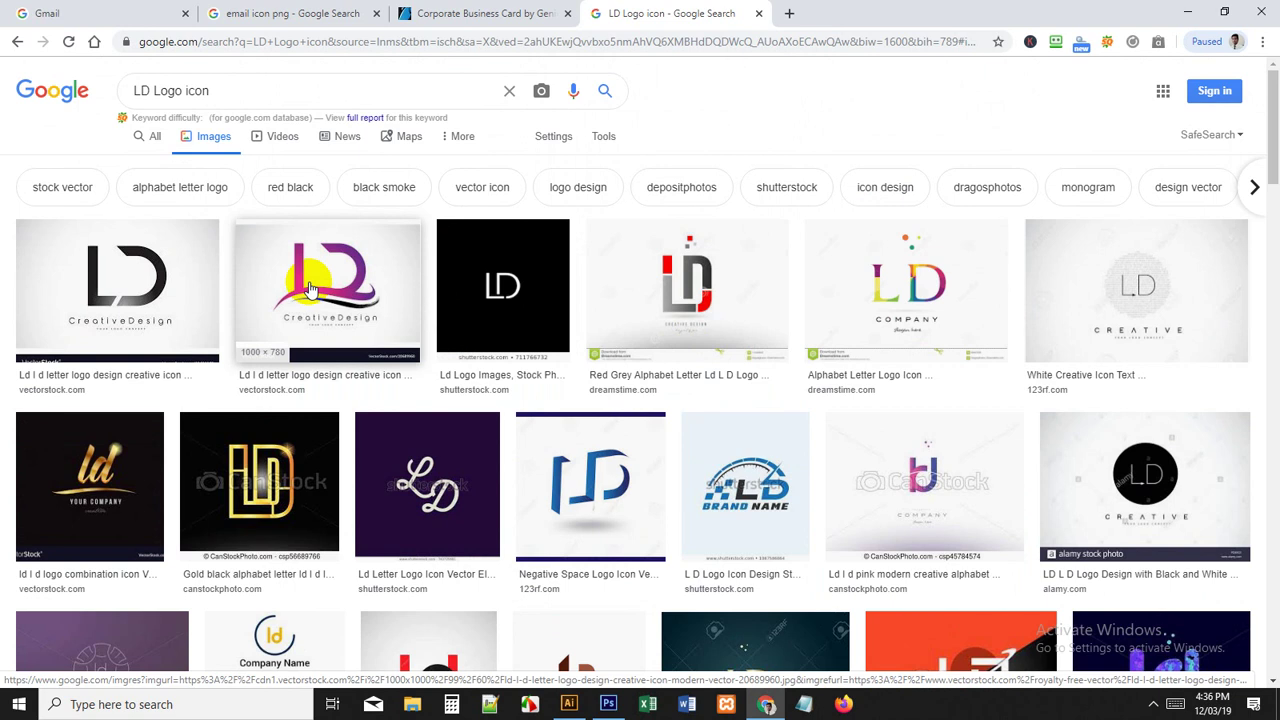
pyautogui.click(130, 278)
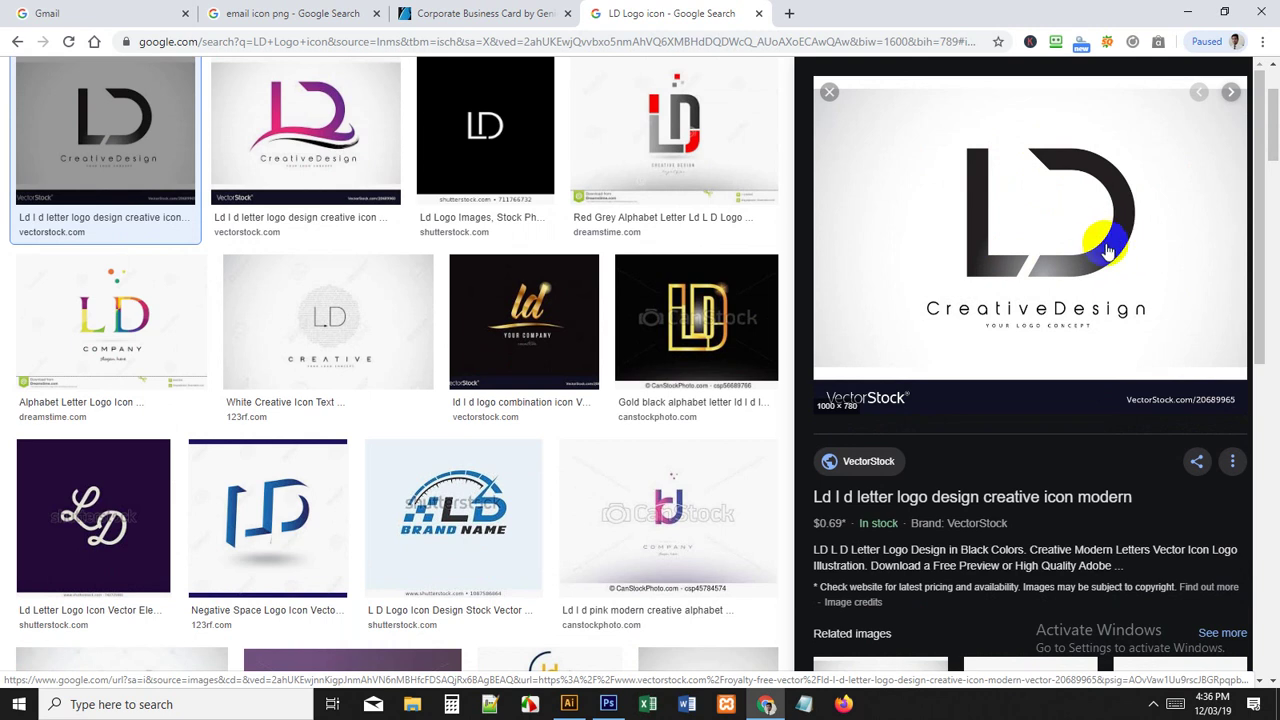
pyautogui.click(1187, 13)
pyautogui.click(569, 702)
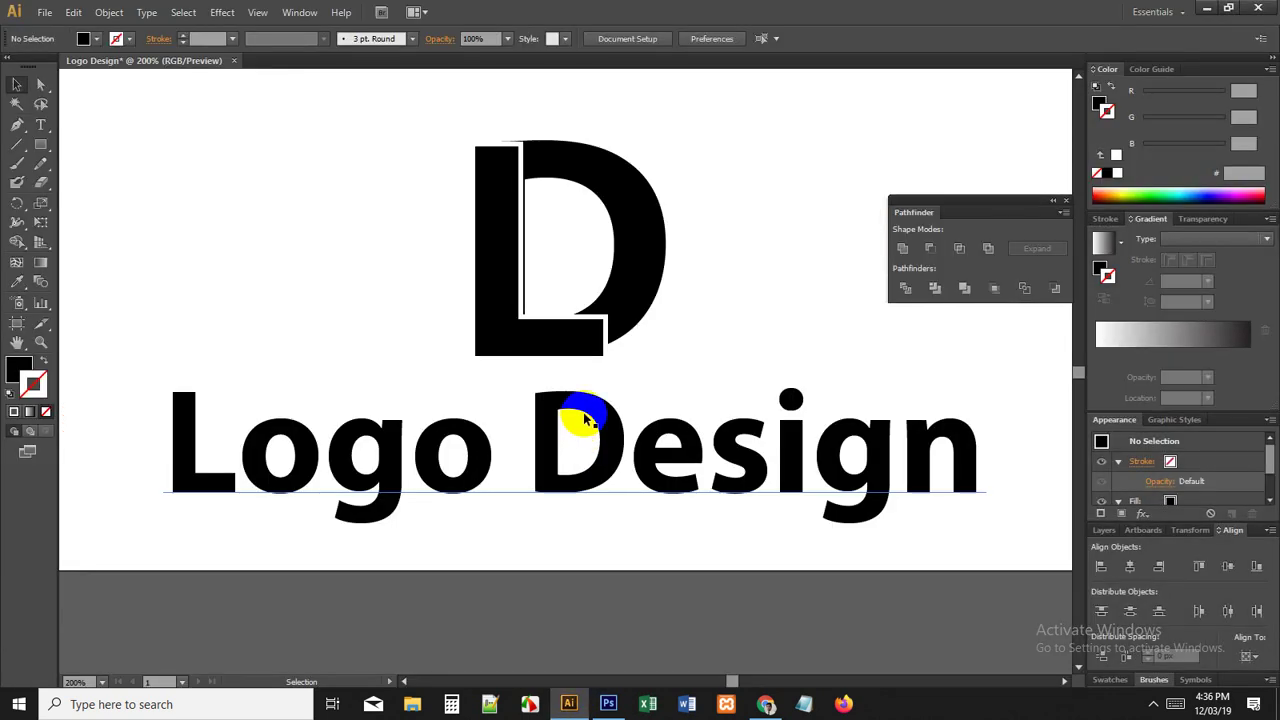
# Step: Convert the bold Logo Design text beneath the monogram to outlines and deselect it
pyautogui.moveTo(746, 368); pyautogui.dragTo(672, 375)
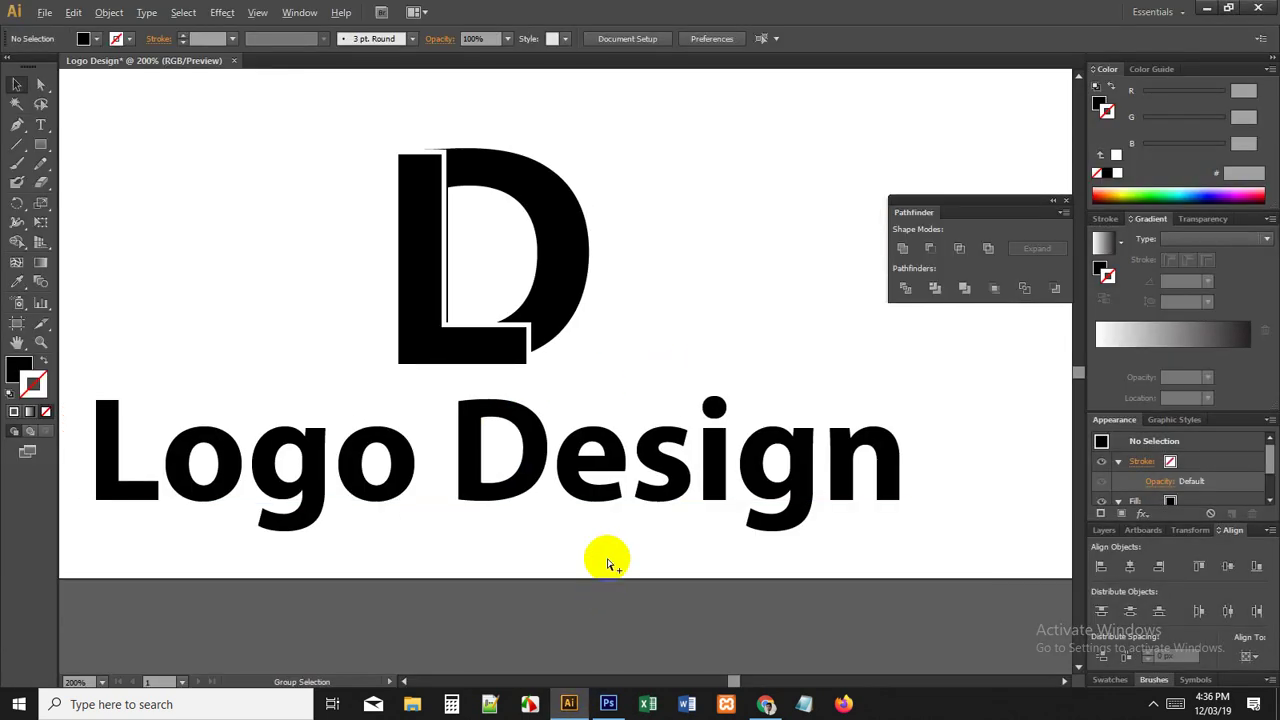
pyautogui.scroll(-2, 609, 562)
pyautogui.moveTo(545, 626); pyautogui.dragTo(642, 541)
pyautogui.click(695, 445)
pyautogui.hotkey('ctrl', 'shift', 'o')
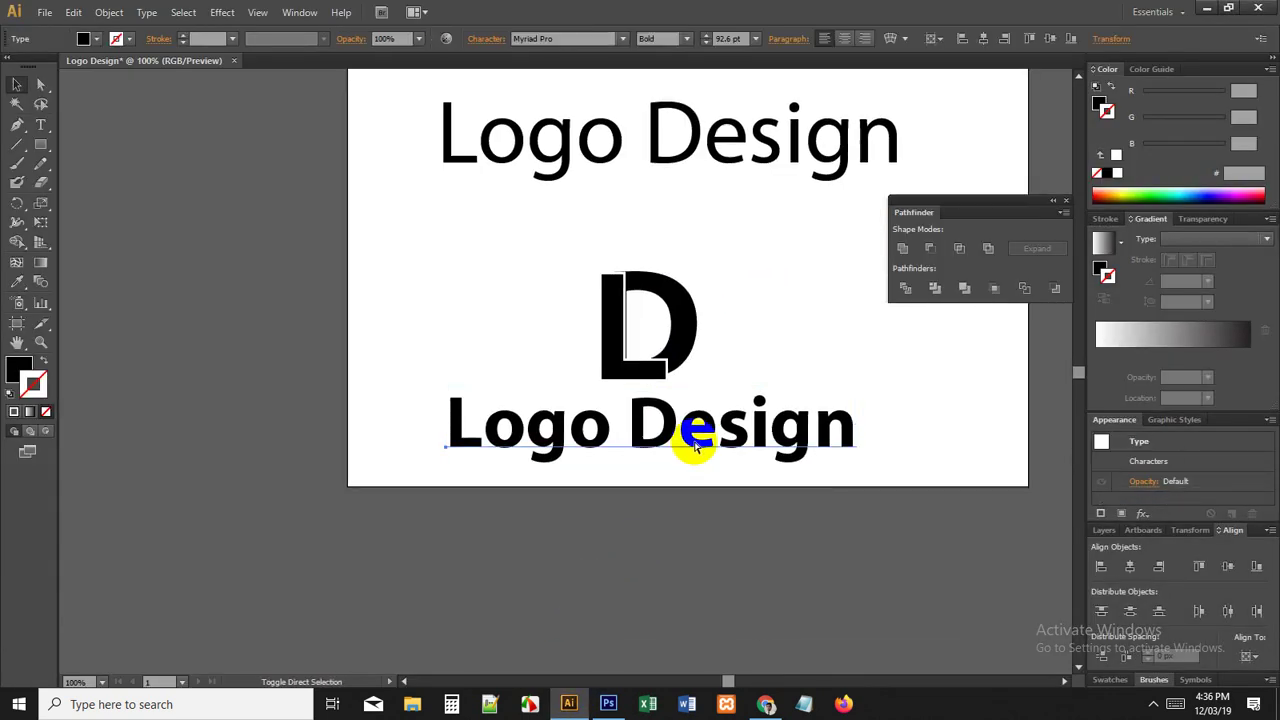
pyautogui.scroll(3, 697, 447)
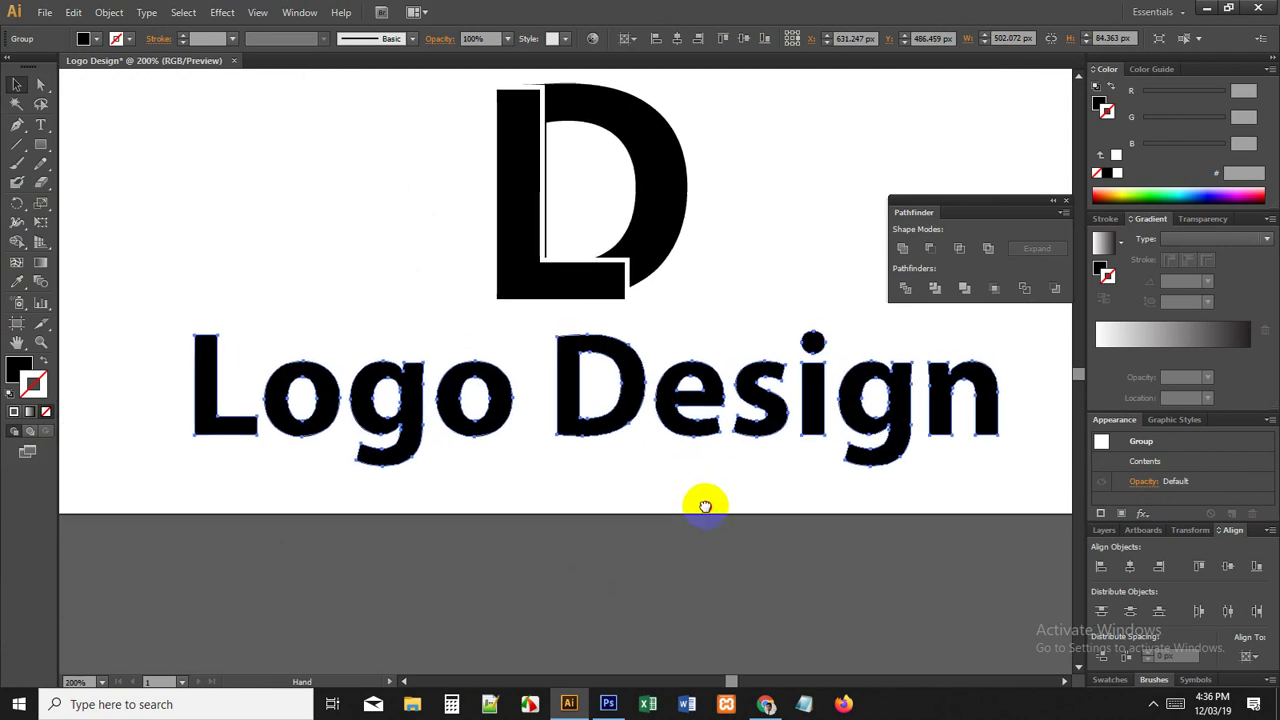
pyautogui.click(633, 469)
pyautogui.moveTo(659, 519); pyautogui.dragTo(671, 507)
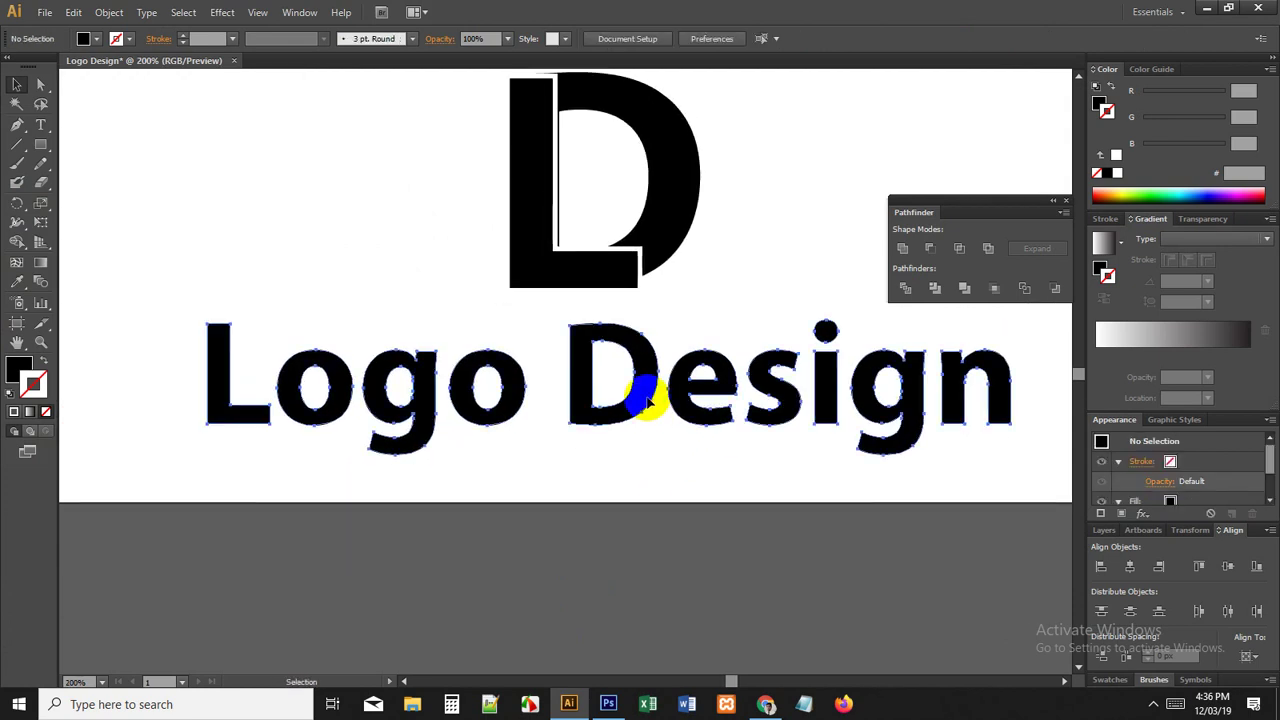
# Step: Ungroup the outlined Logo Design lettering into separate letter shapes and deselect them
pyautogui.click(648, 399)
pyautogui.rightClick(659, 479)
pyautogui.click(675, 520)
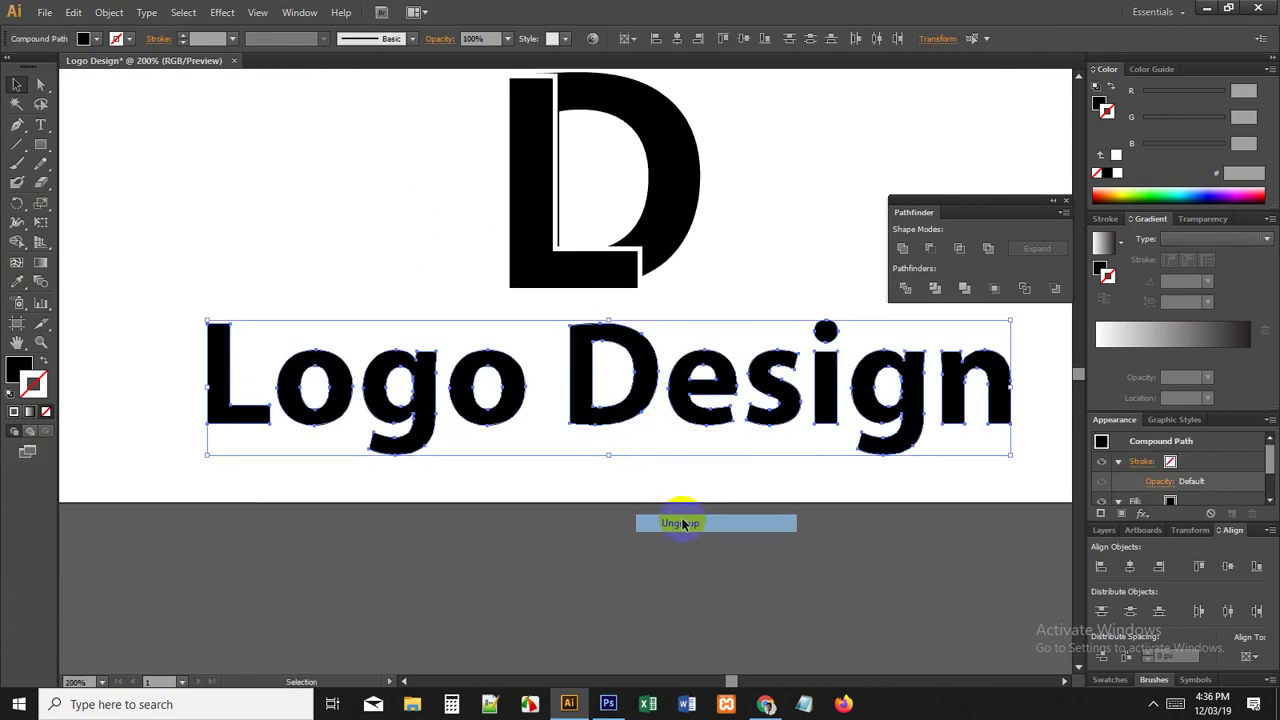
pyautogui.click(680, 522)
pyautogui.click(767, 509)
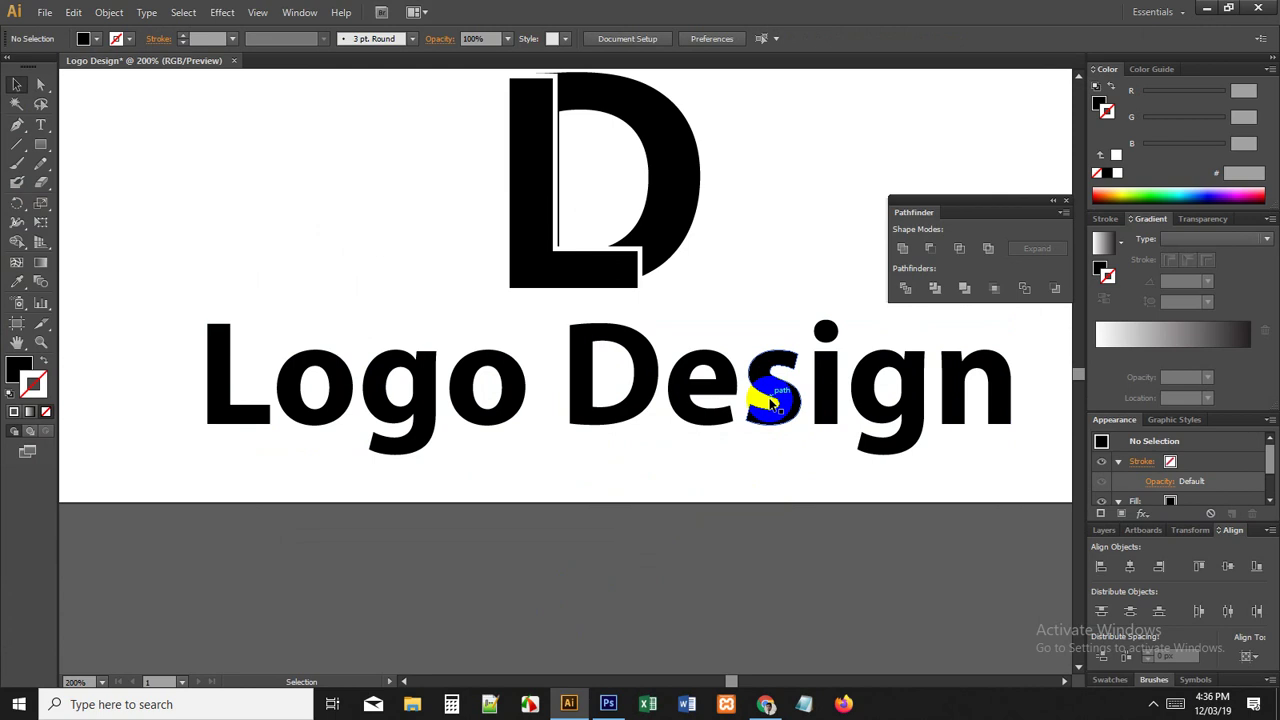
# Step: Undo the ungrouping and outlining so the lower Logo Design is editable text again
pyautogui.press('a')
pyautogui.hotkey('ctrl', 'z')
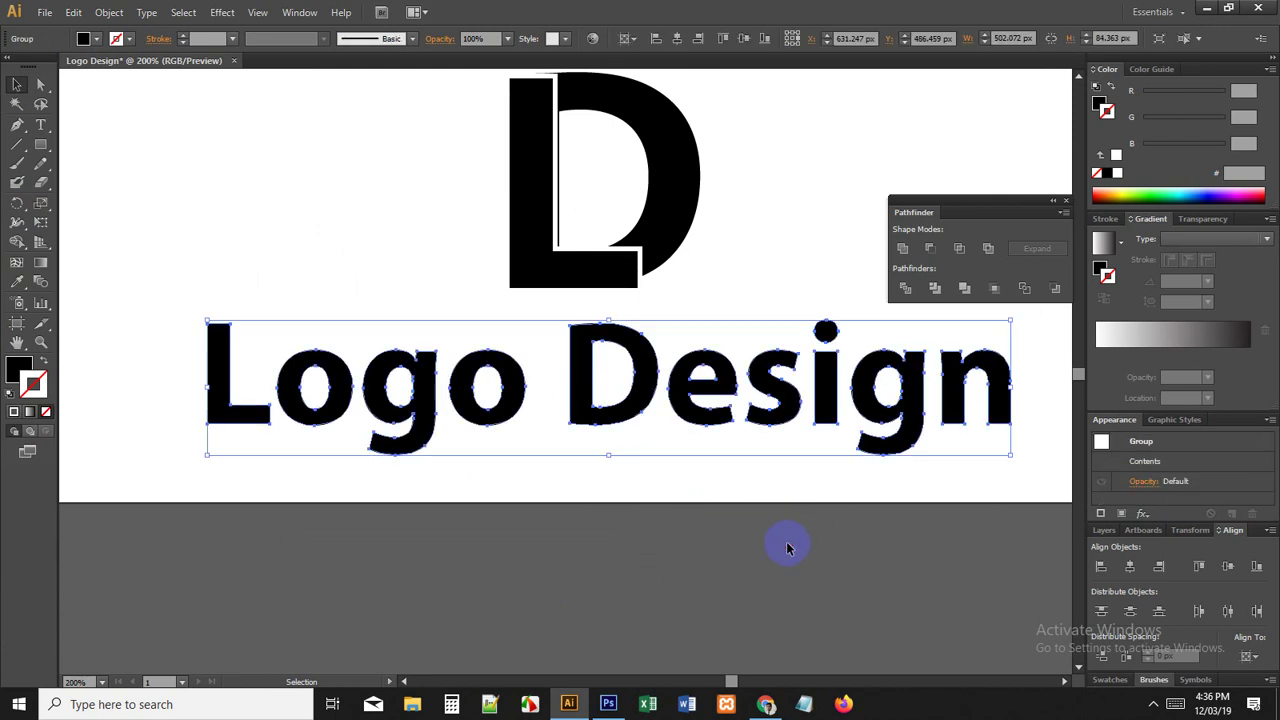
pyautogui.hotkey('ctrl', 'z')
# Step: Place a copy of the bold Logo Design text above the monogram and delete the large regular-weight Logo Design text
pyautogui.scroll(-2, 778, 541)
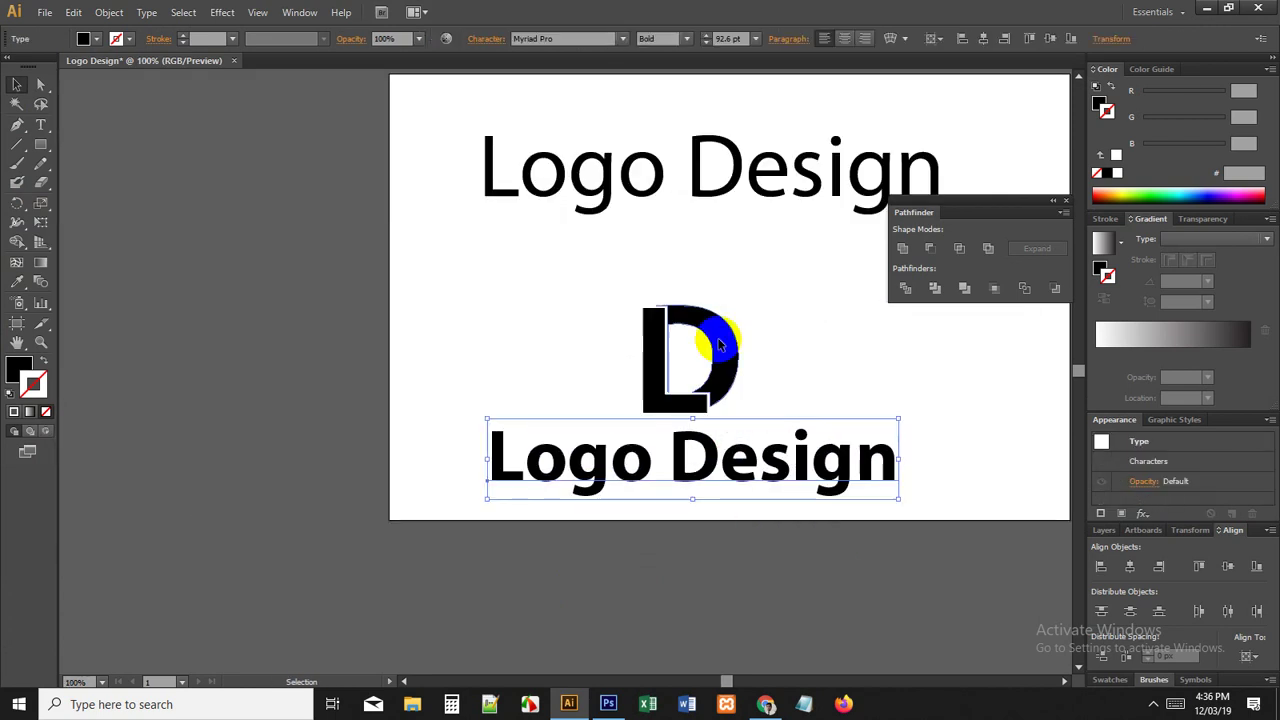
pyautogui.moveTo(686, 451); pyautogui.dragTo(579, 281)
pyautogui.click(678, 160)
pyautogui.press('Delete')
# Step: Try to apply the white-to-black linear gradient to the live Logo Design text above the monogram
pyautogui.click(662, 285)
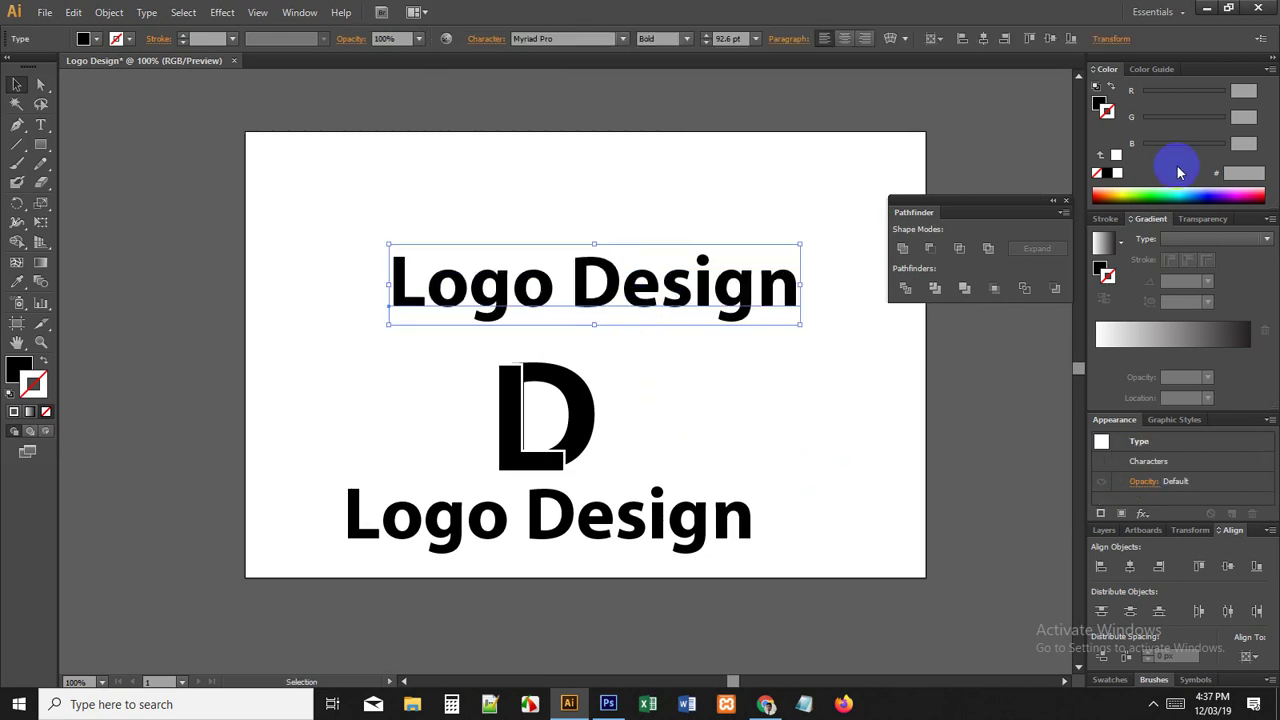
pyautogui.click(1130, 337)
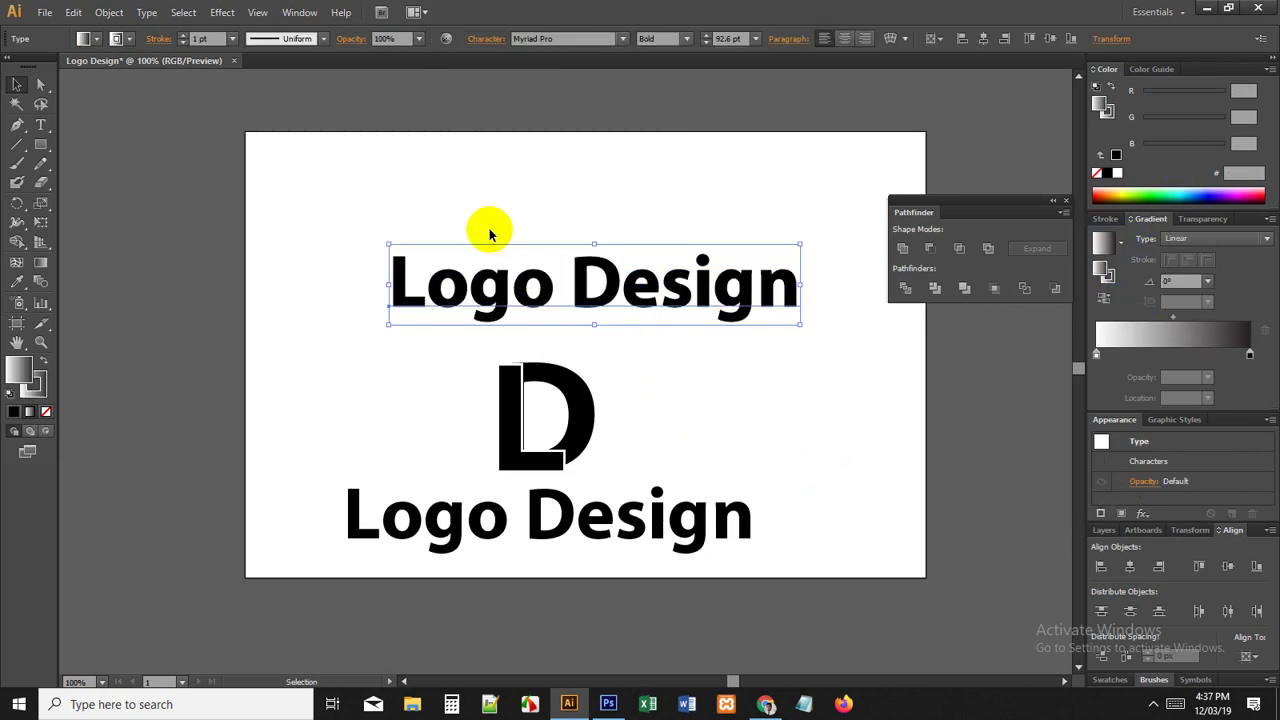
# Step: Convert the Logo Design text beneath the monogram to outlines and fill it with the white-to-black linear gradient
pyautogui.click(394, 517)
pyautogui.hotkey('shift', 'ctrl', 'o')
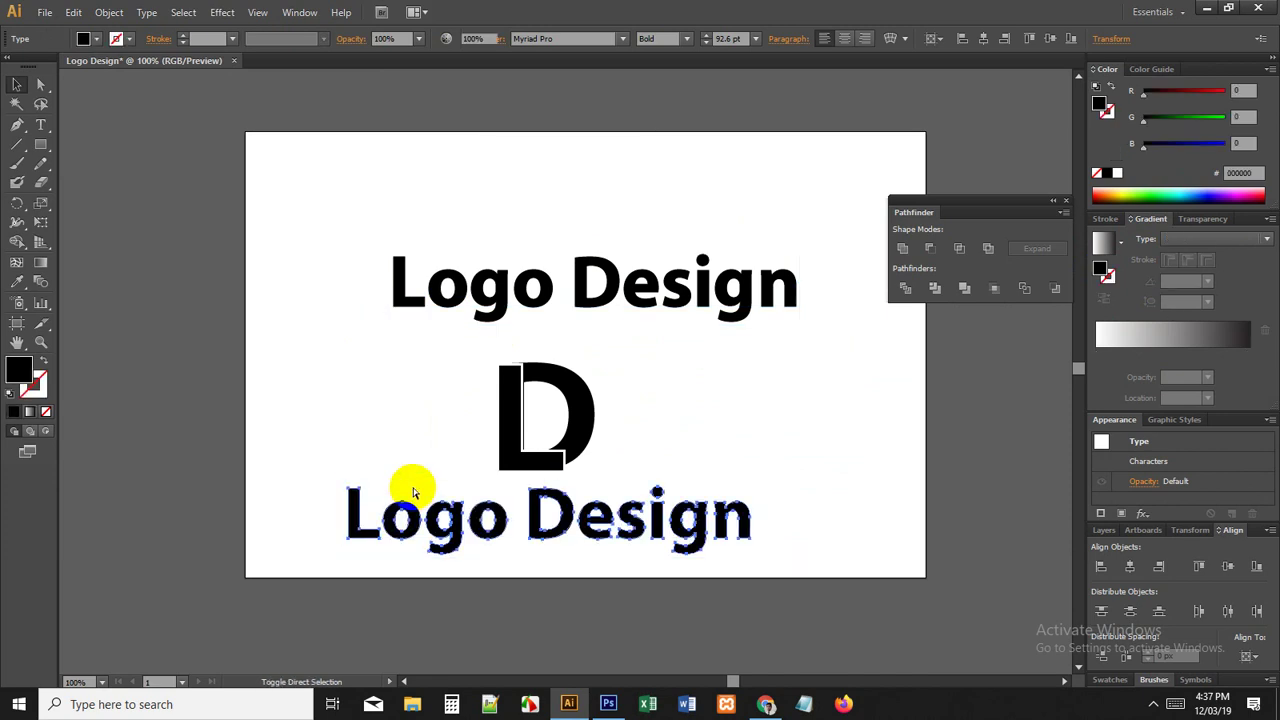
pyautogui.click(1166, 333)
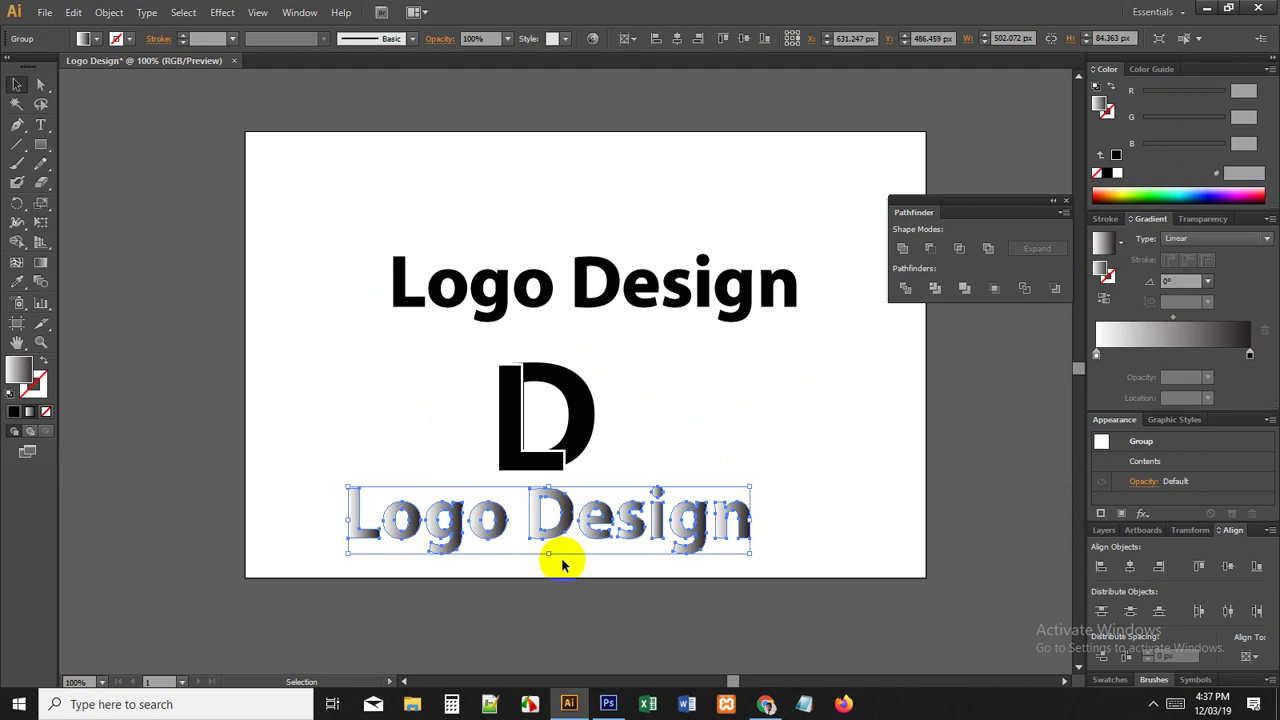
pyautogui.scroll(1, 548, 582)
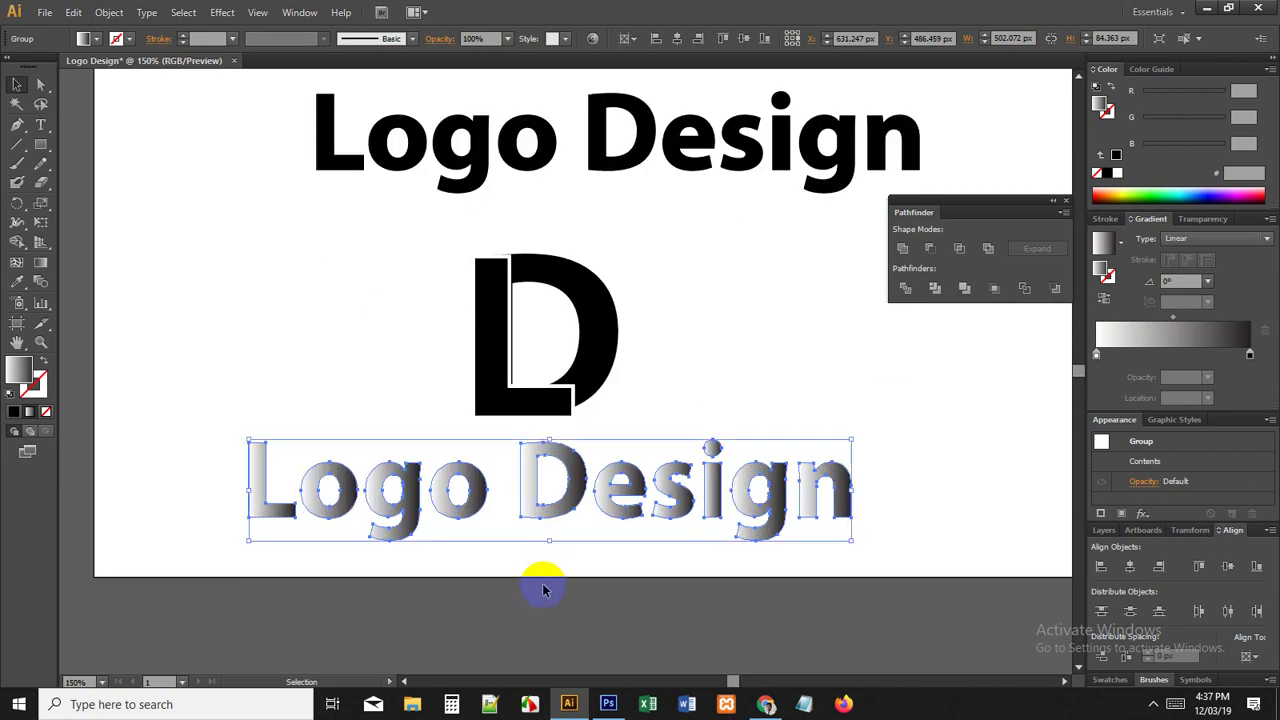
# Step: Swap the gradient from fill to stroke on the Logo Design outlines beneath the monogram and set the stroke to 4 pt
pyautogui.click(543, 588)
pyautogui.moveTo(492, 597); pyautogui.dragTo(543, 586)
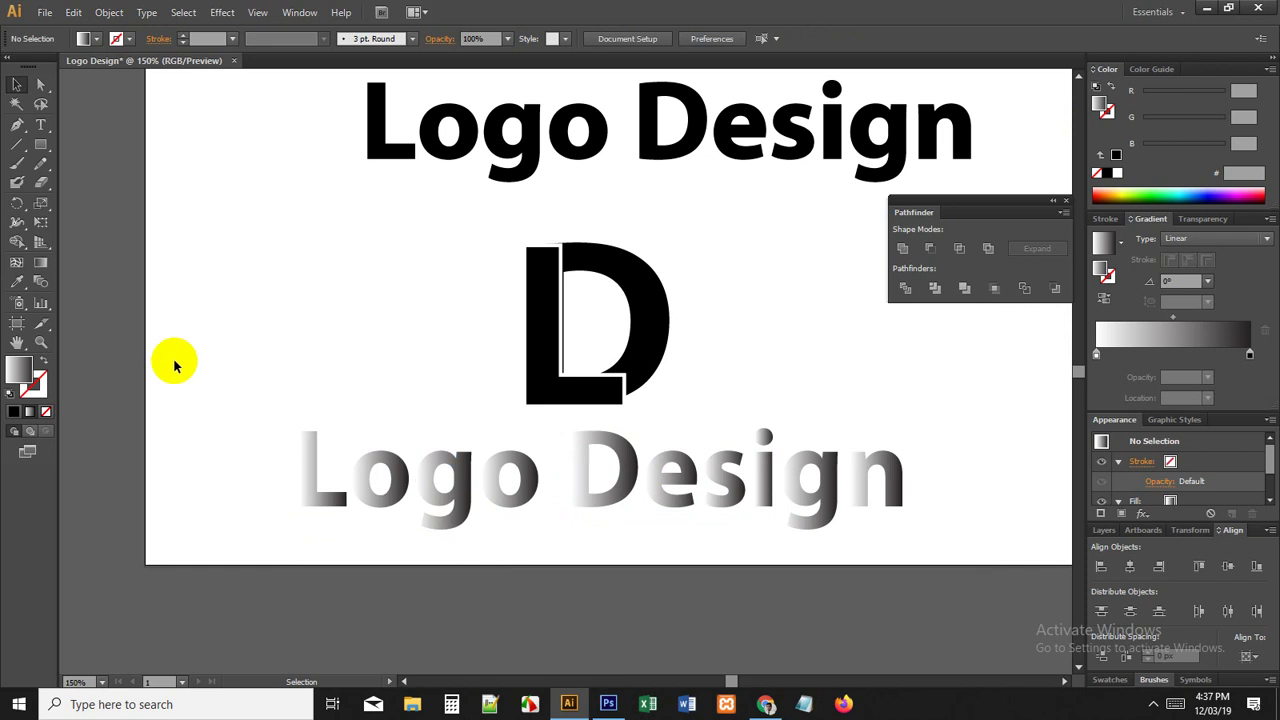
pyautogui.click(405, 470)
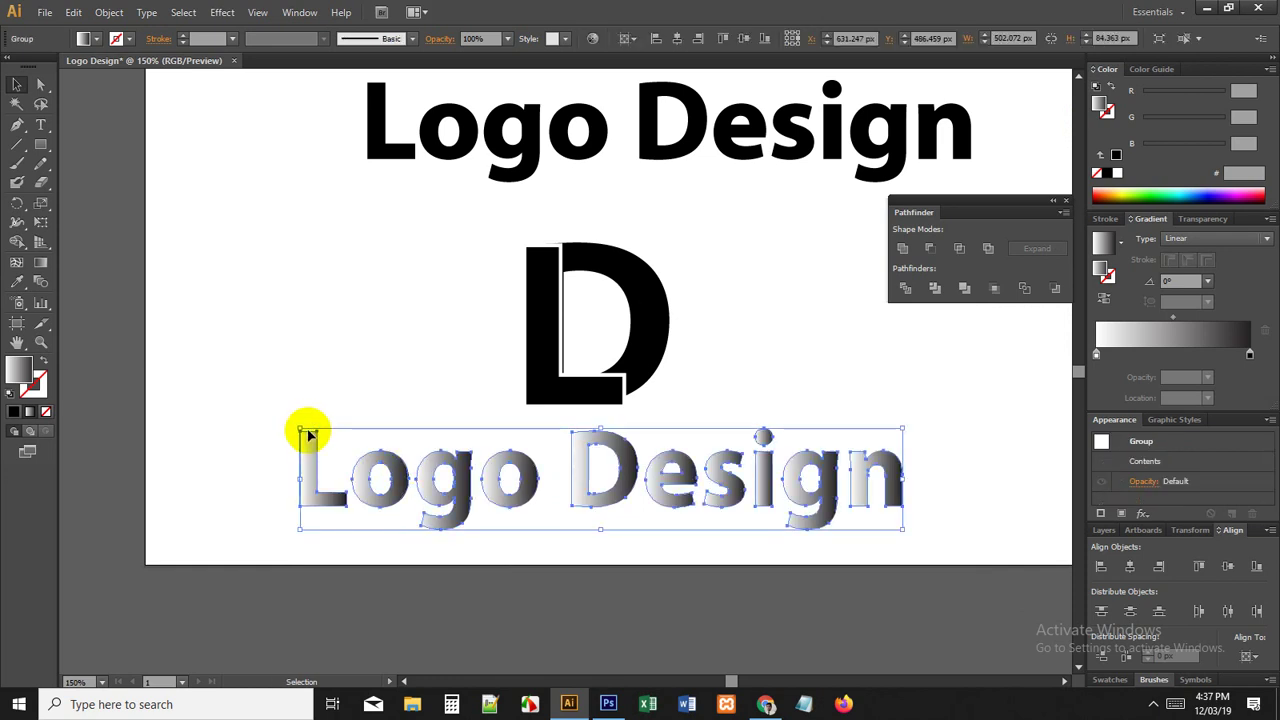
pyautogui.click(45, 362)
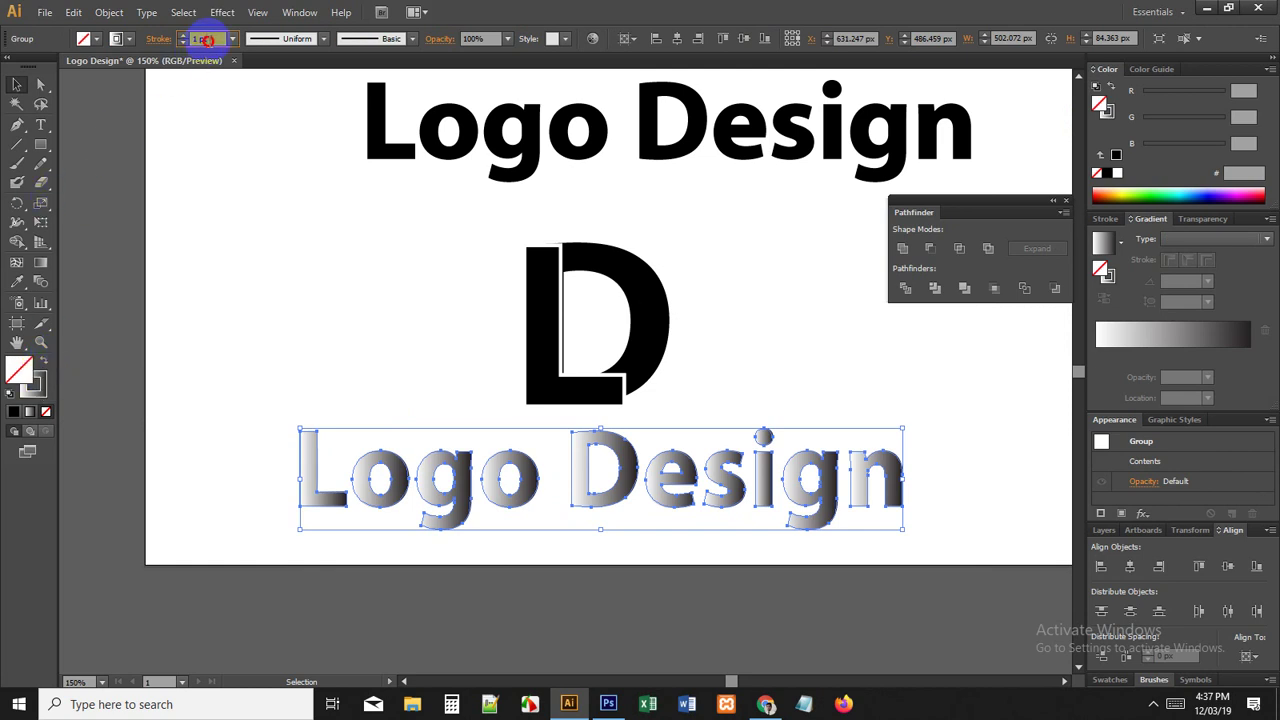
pyautogui.write('4')
pyautogui.press('Return')
pyautogui.click(343, 290)
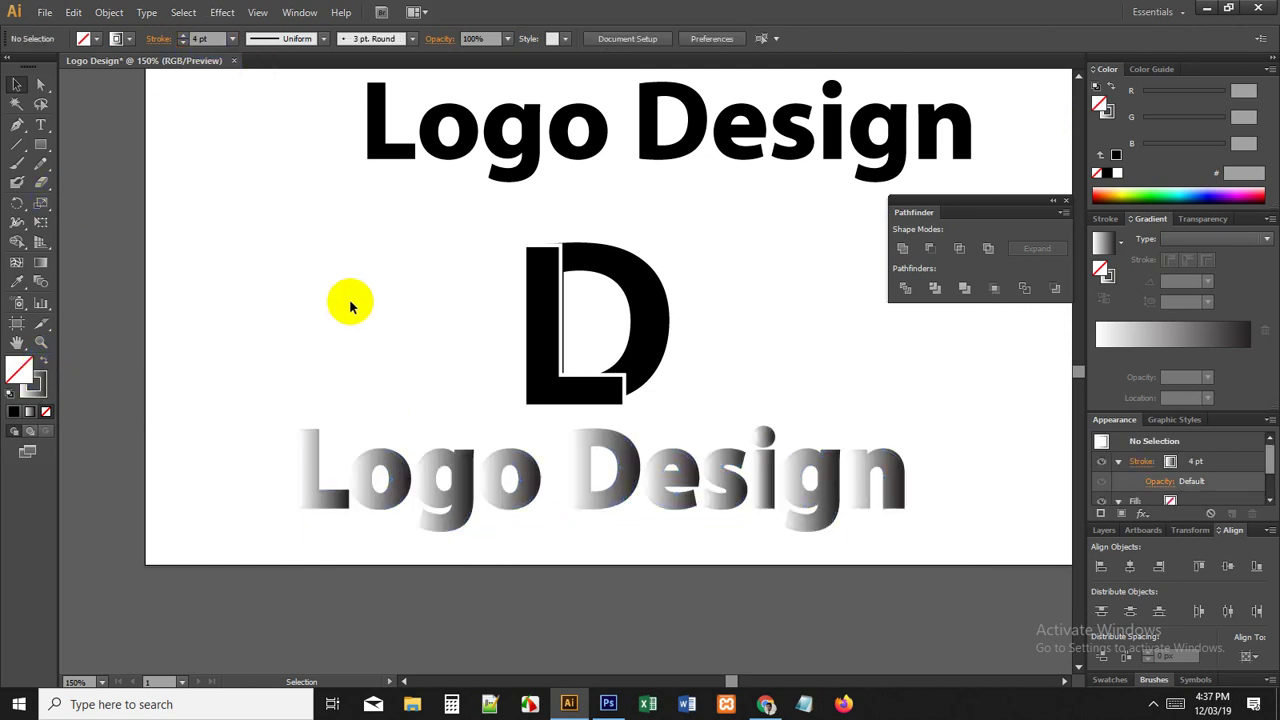
# Step: Try removing the gradient-filled Logo Design copy from behind the gradient-stroked lettering, and undo the removal
pyautogui.click(314, 474)
pyautogui.hotkey('ctrl', 'x')
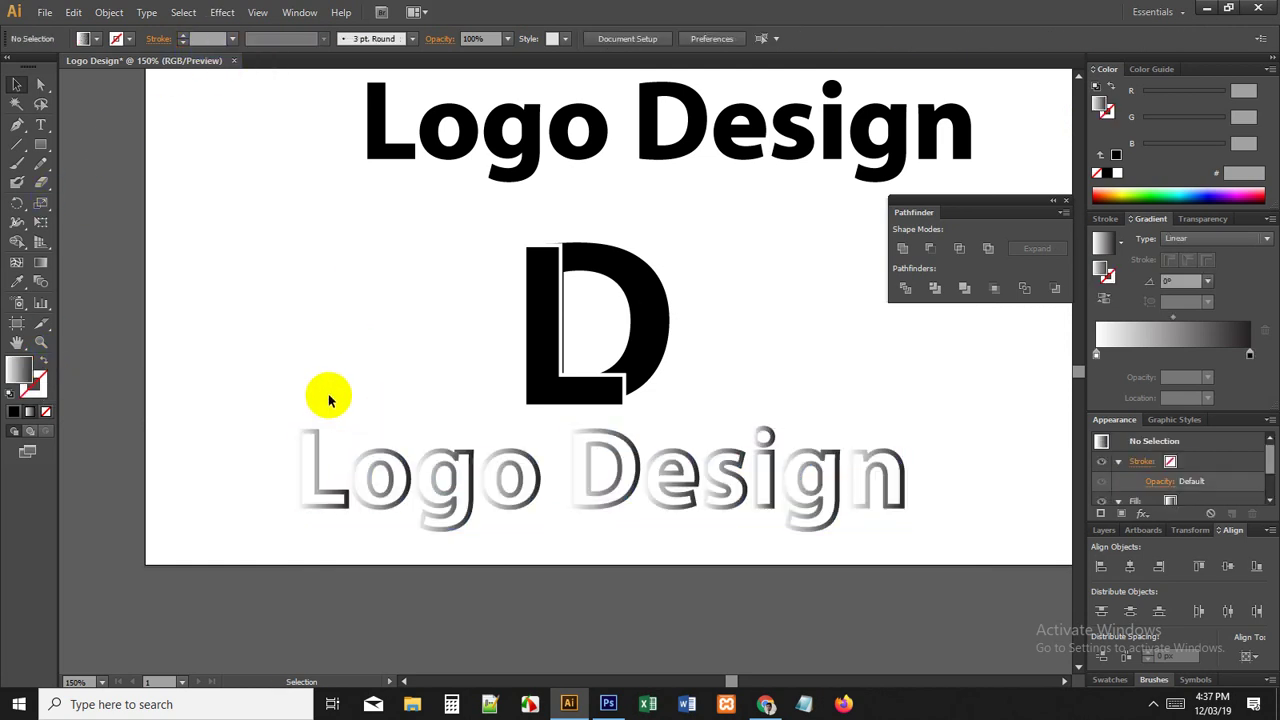
pyautogui.click(414, 466)
pyautogui.hotkey('shift', 'x')
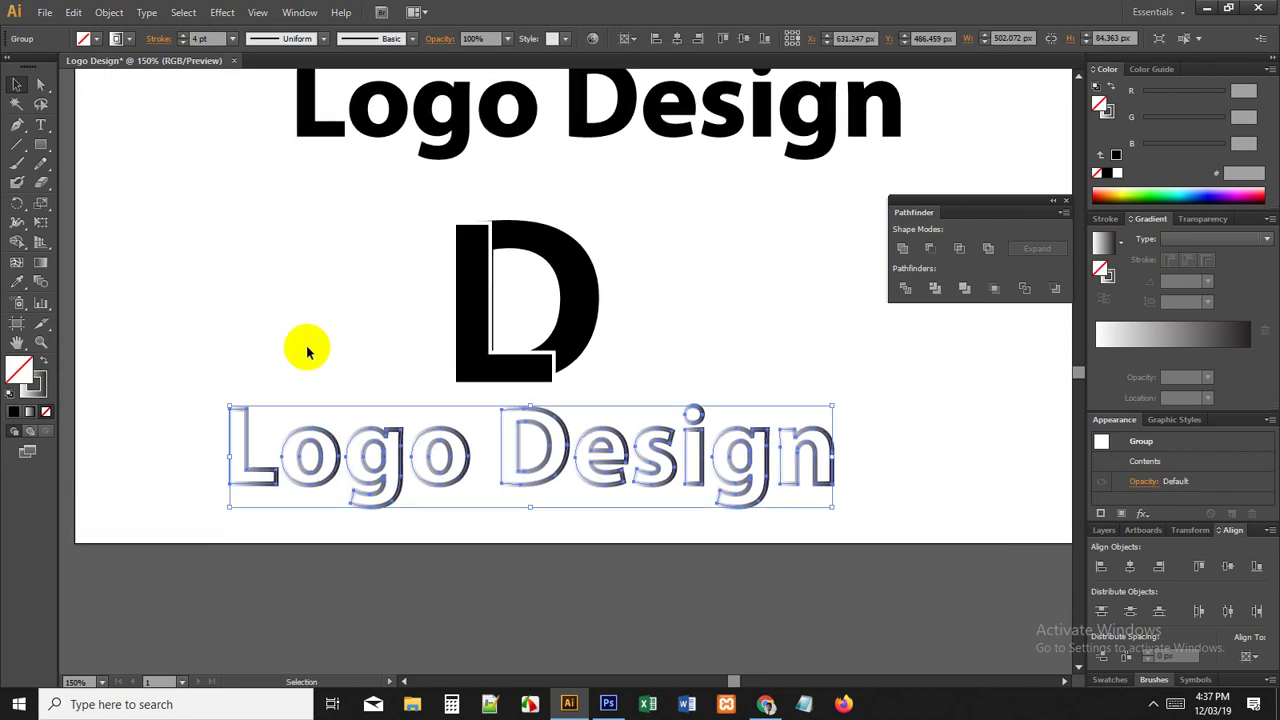
pyautogui.scroll(-1, 380, 343)
pyautogui.click(405, 322)
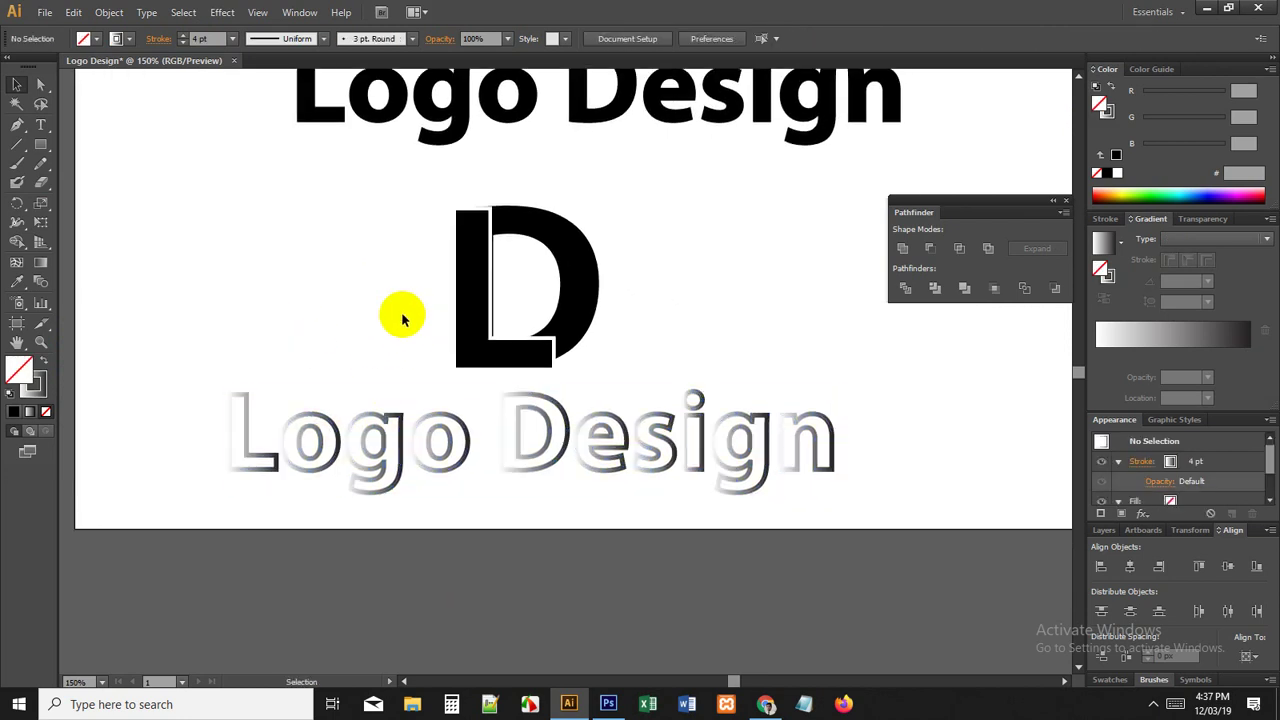
pyautogui.hotkey('ctrl', 'z')
pyautogui.hotkey('ctrl', 'z')
pyautogui.click(393, 248)
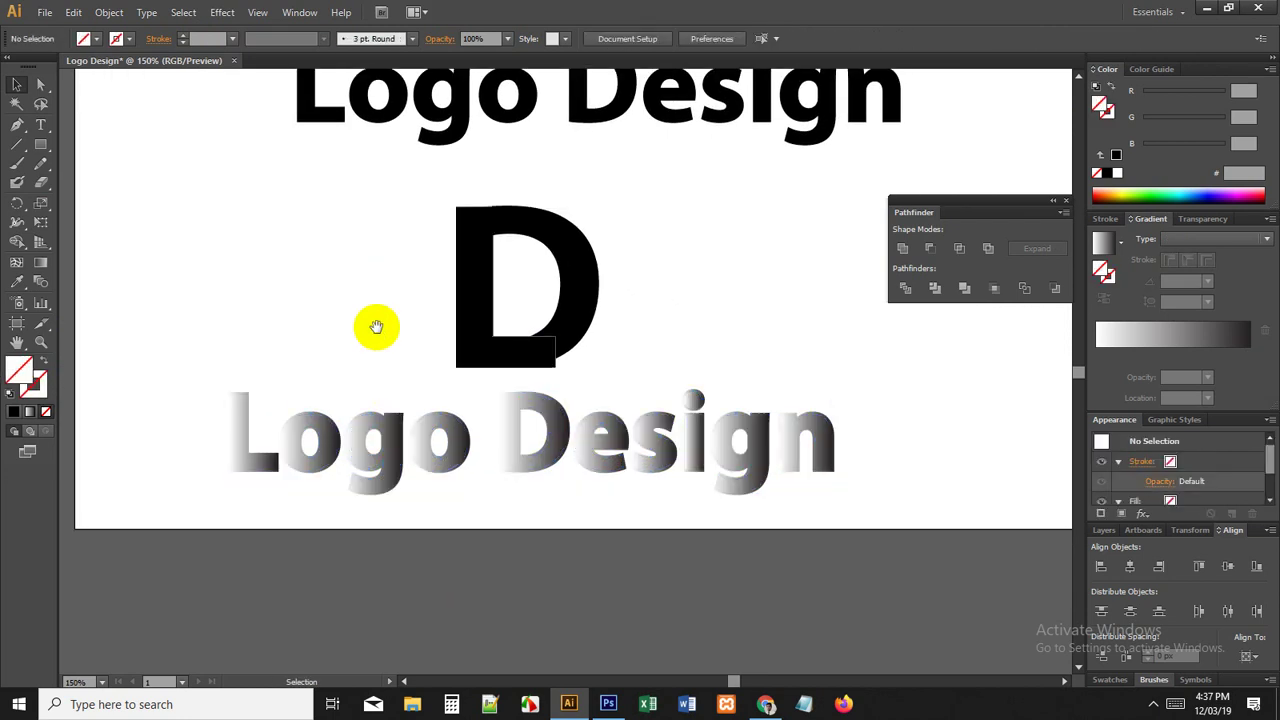
# Step: Move the gradient-filled Logo Design copy directly below the gradient-stroked lettering
pyautogui.moveTo(376, 327); pyautogui.dragTo(386, 250)
pyautogui.moveTo(385, 365); pyautogui.dragTo(386, 440)
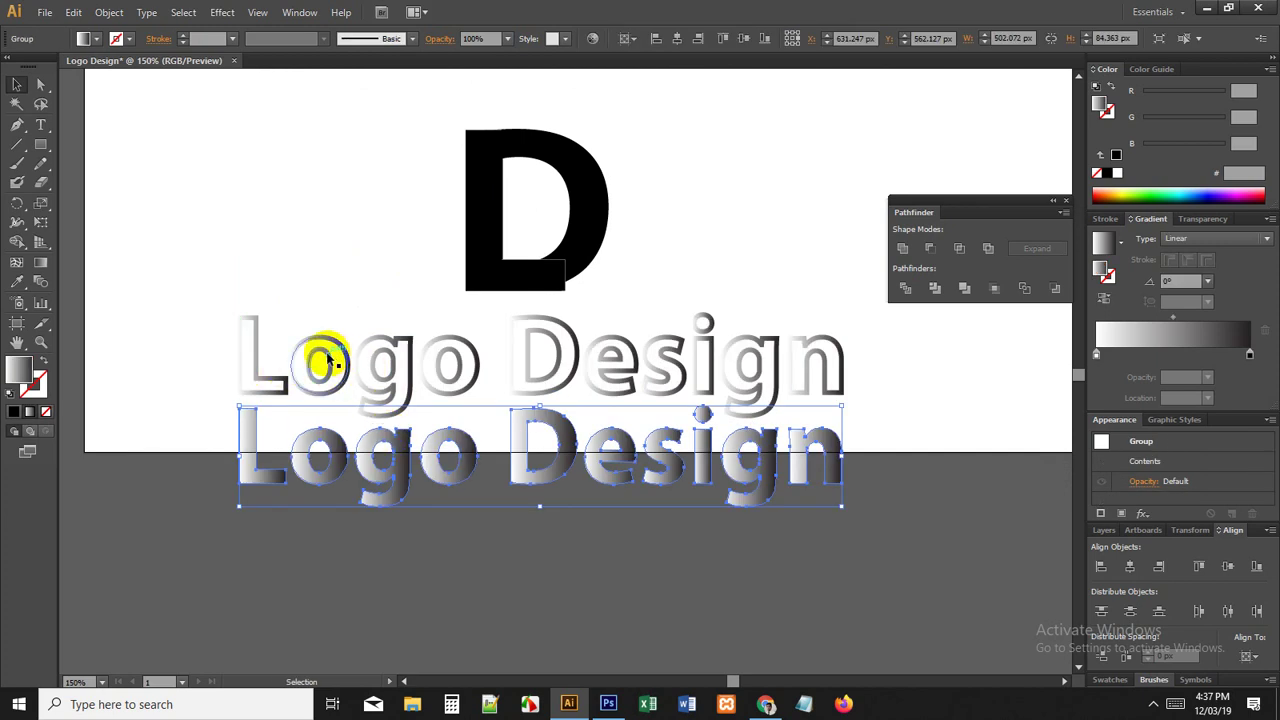
pyautogui.moveTo(306, 561); pyautogui.dragTo(231, 474)
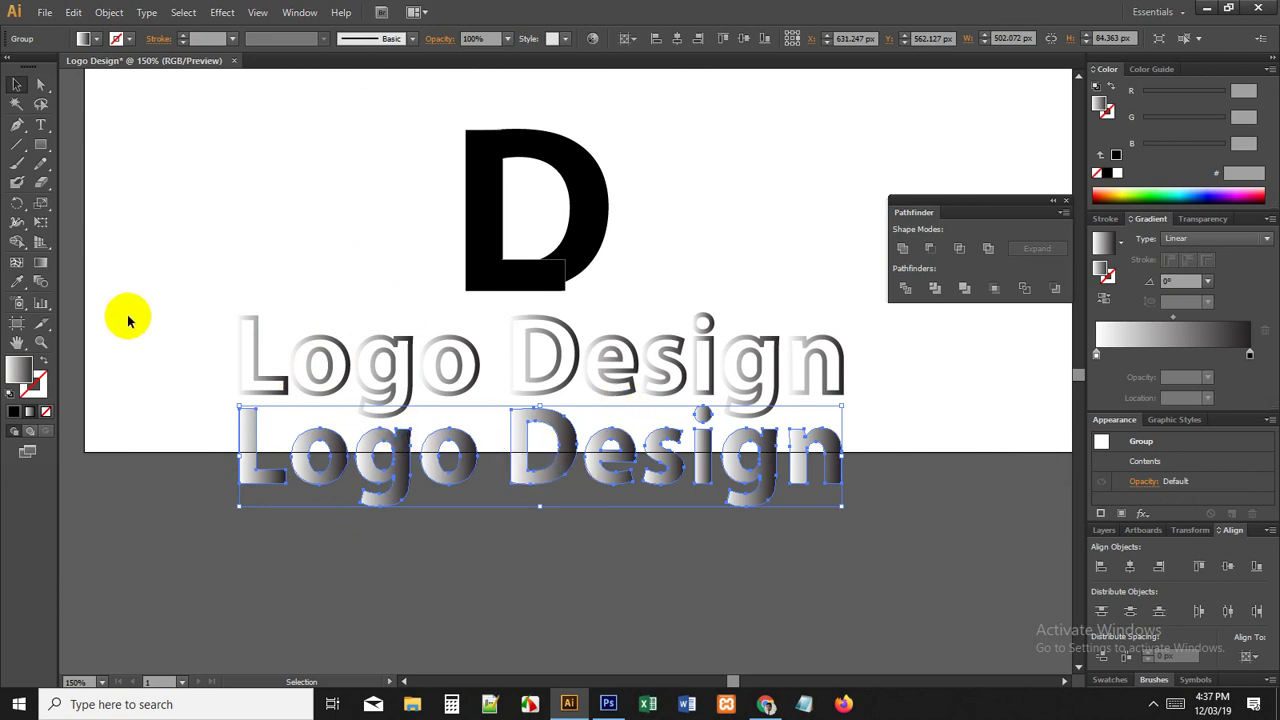
# Step: Run one continuous gradient across the whole filled Logo Design text, from black at the L to white at the n
pyautogui.click(45, 265)
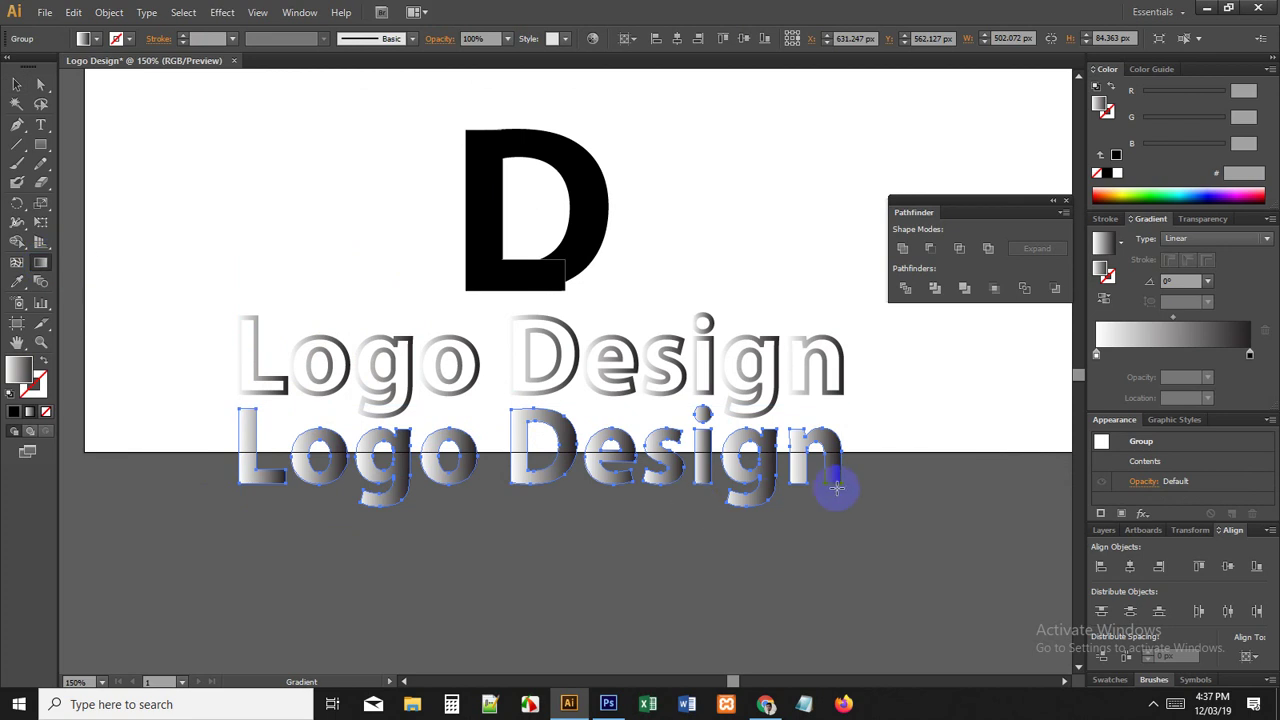
pyautogui.moveTo(860, 470); pyautogui.dragTo(213, 455)
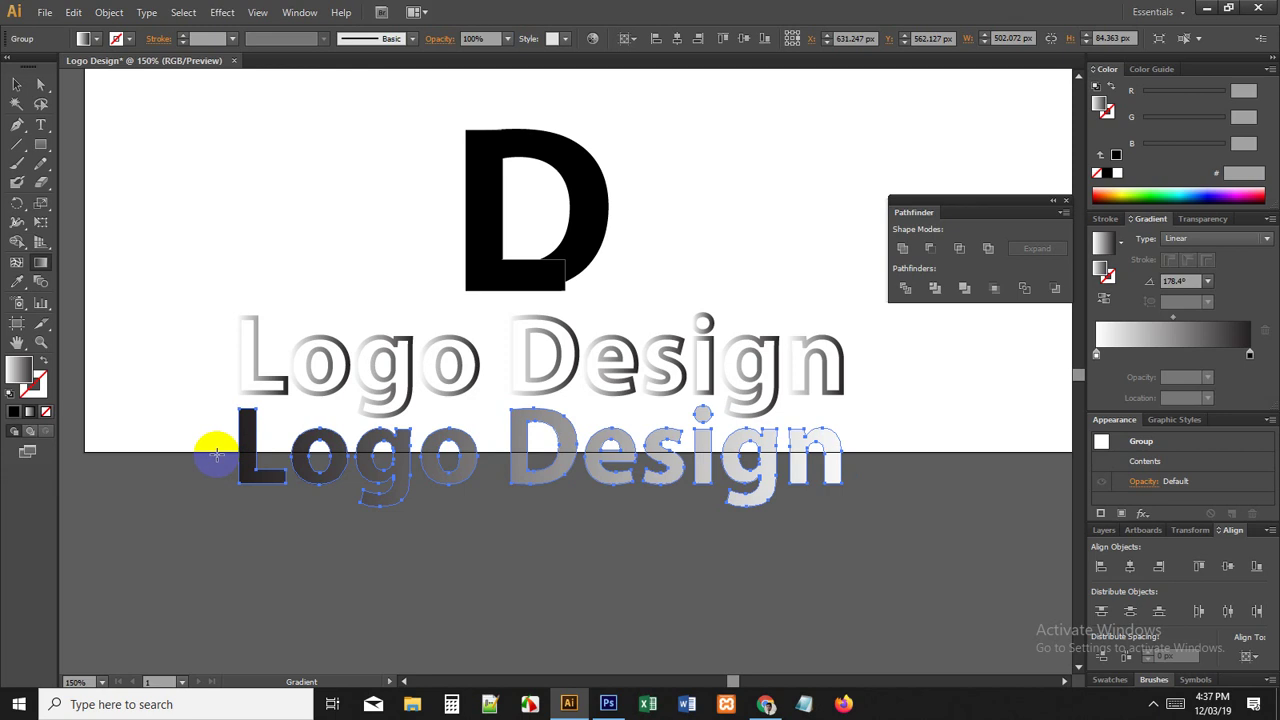
pyautogui.moveTo(216, 455); pyautogui.dragTo(846, 461)
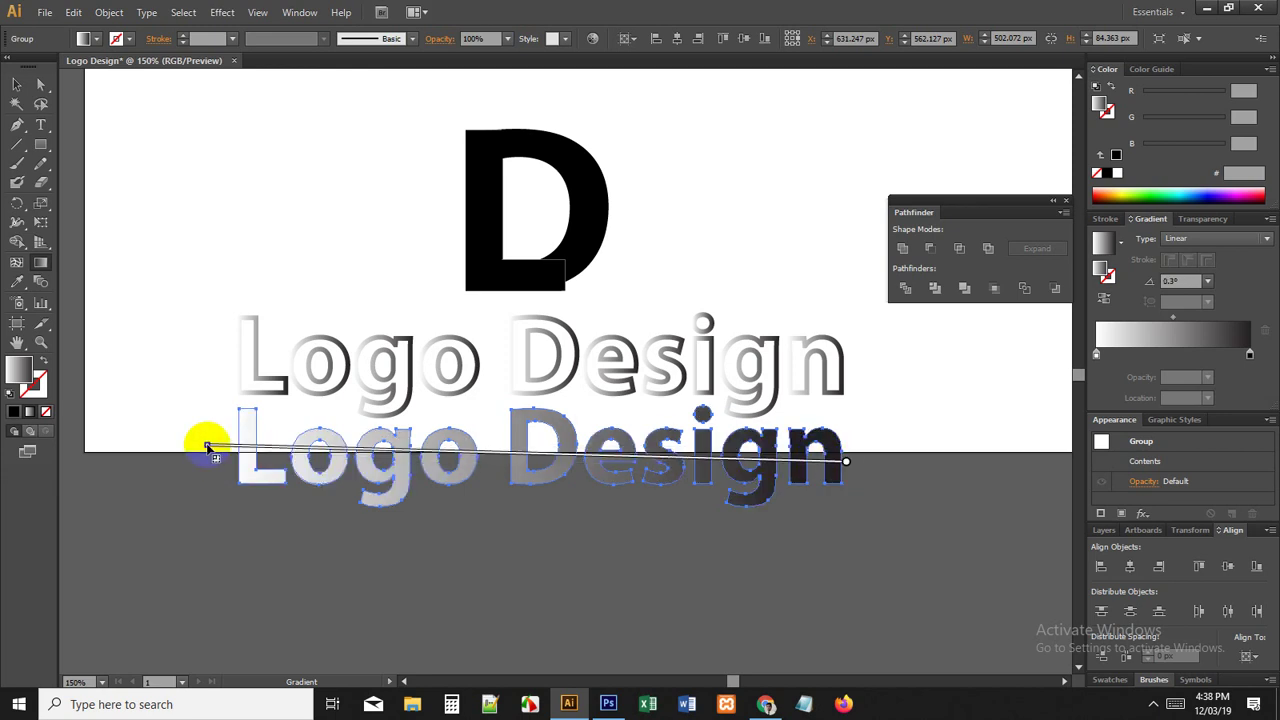
pyautogui.moveTo(208, 446); pyautogui.dragTo(207, 446)
pyautogui.click(16, 86)
# Step: Try to run one continuous gradient across the stroked Logo Design lettering with the Gradient tool
pyautogui.click(334, 345)
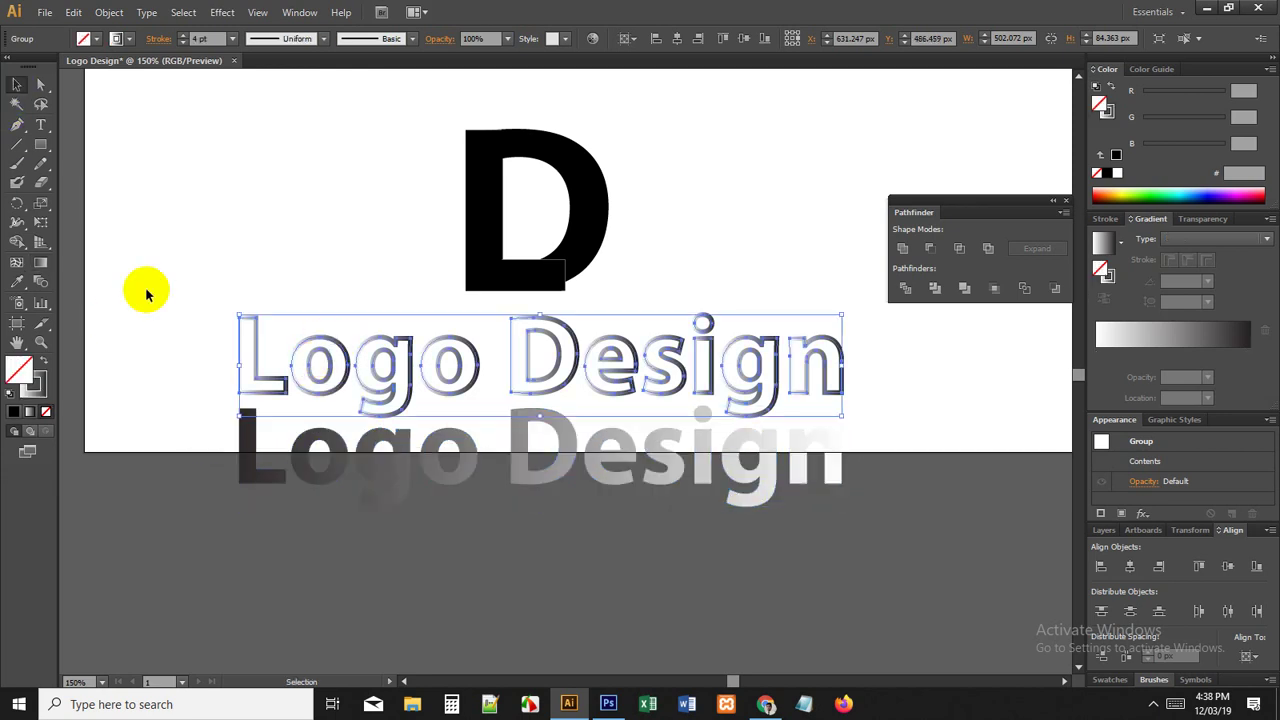
pyautogui.click(41, 262)
pyautogui.moveTo(200, 351); pyautogui.dragTo(862, 371)
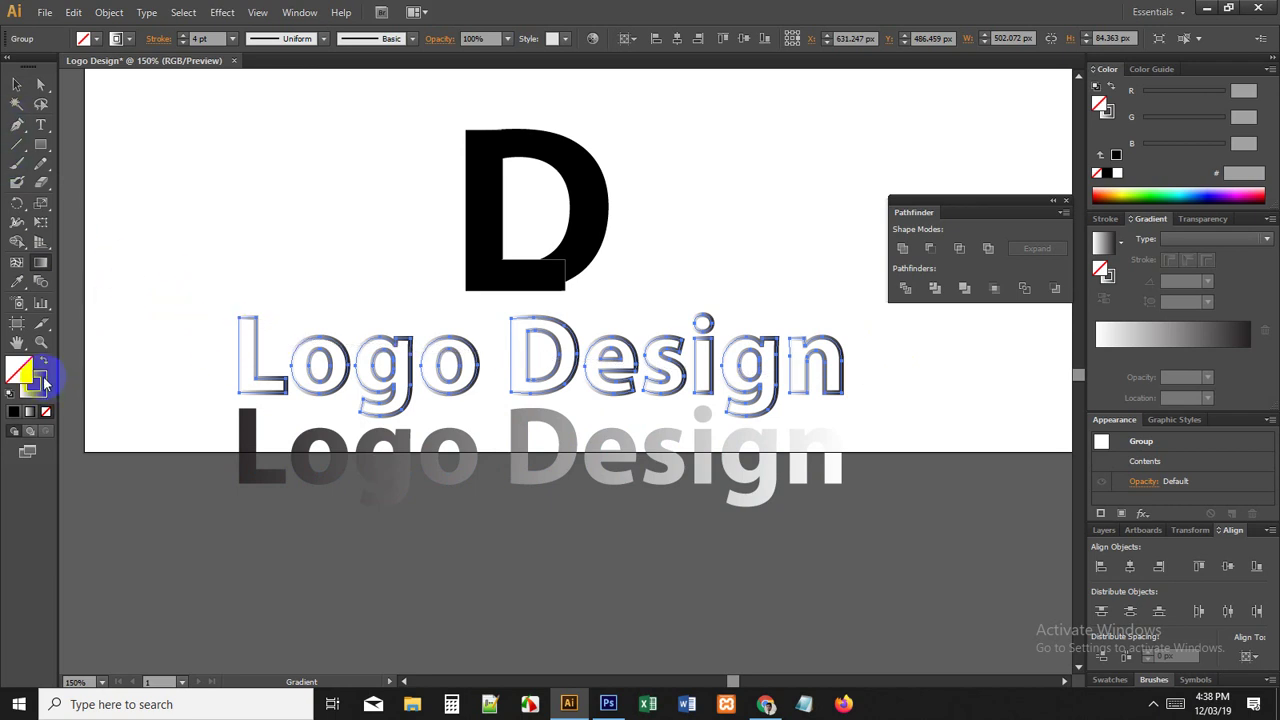
pyautogui.click(17, 88)
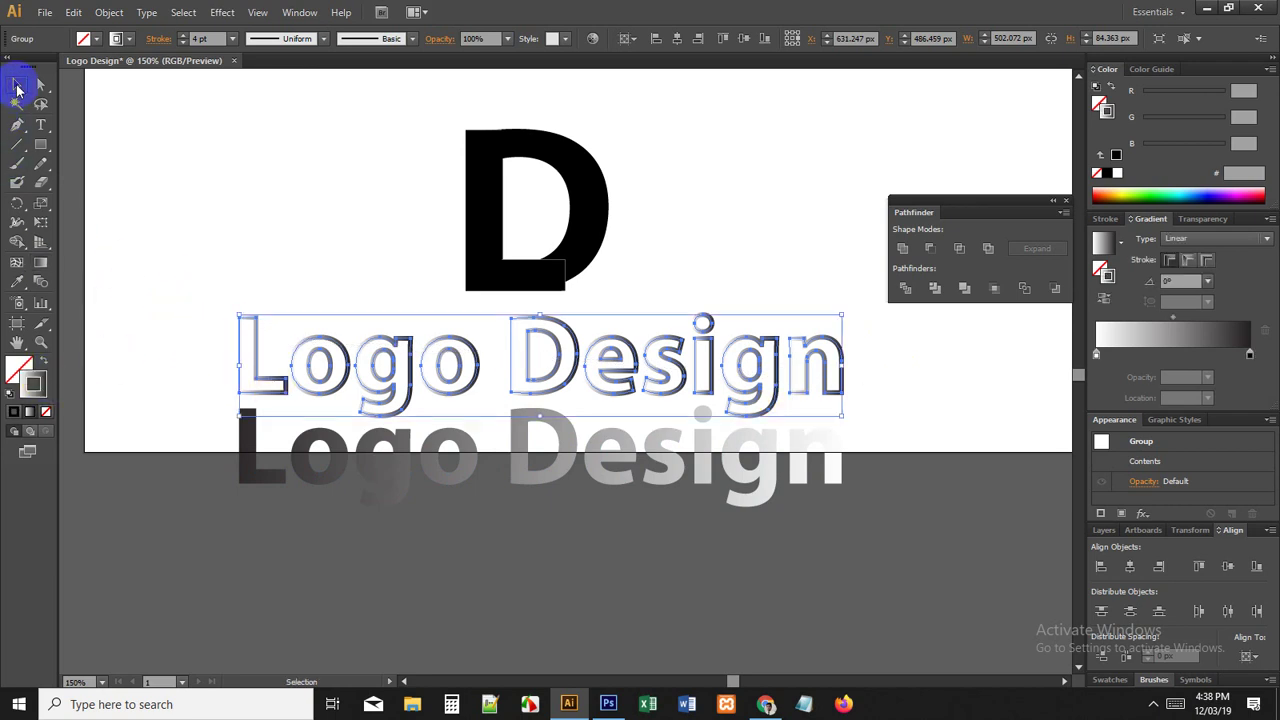
pyautogui.scroll(1, 490, 402)
pyautogui.moveTo(308, 347); pyautogui.dragTo(421, 345)
pyautogui.click(343, 211)
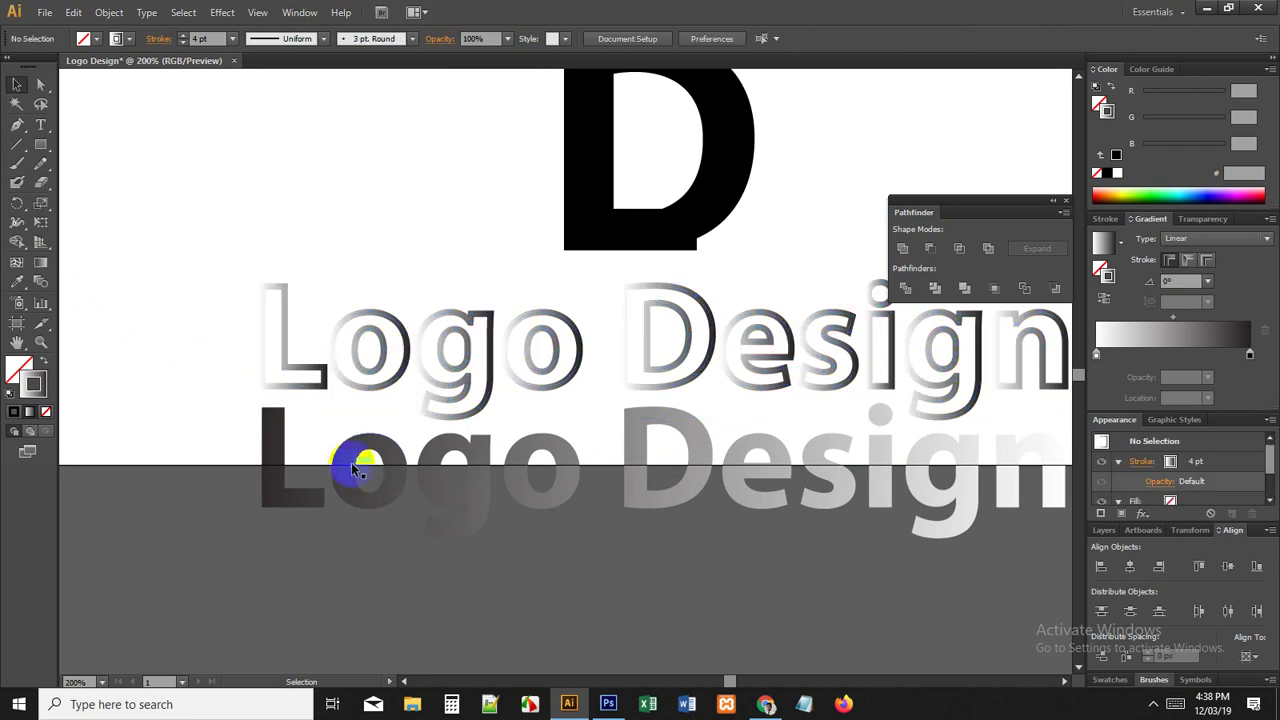
# Step: Align the gradient-filled Logo Design text vertically onto the stroked lettering, using the stroked copy as the key object
pyautogui.click(358, 470)
pyautogui.keyDown('shift'); pyautogui.click(395, 315); pyautogui.keyUp('shift')
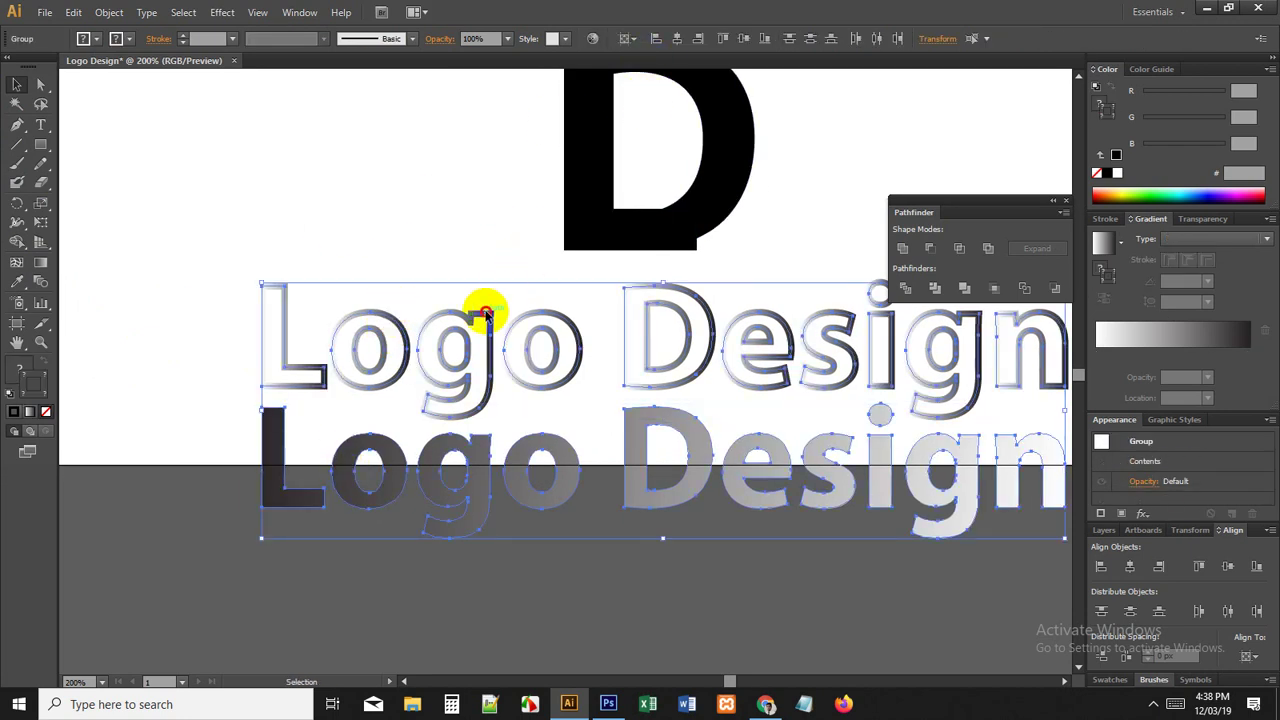
pyautogui.click(722, 38)
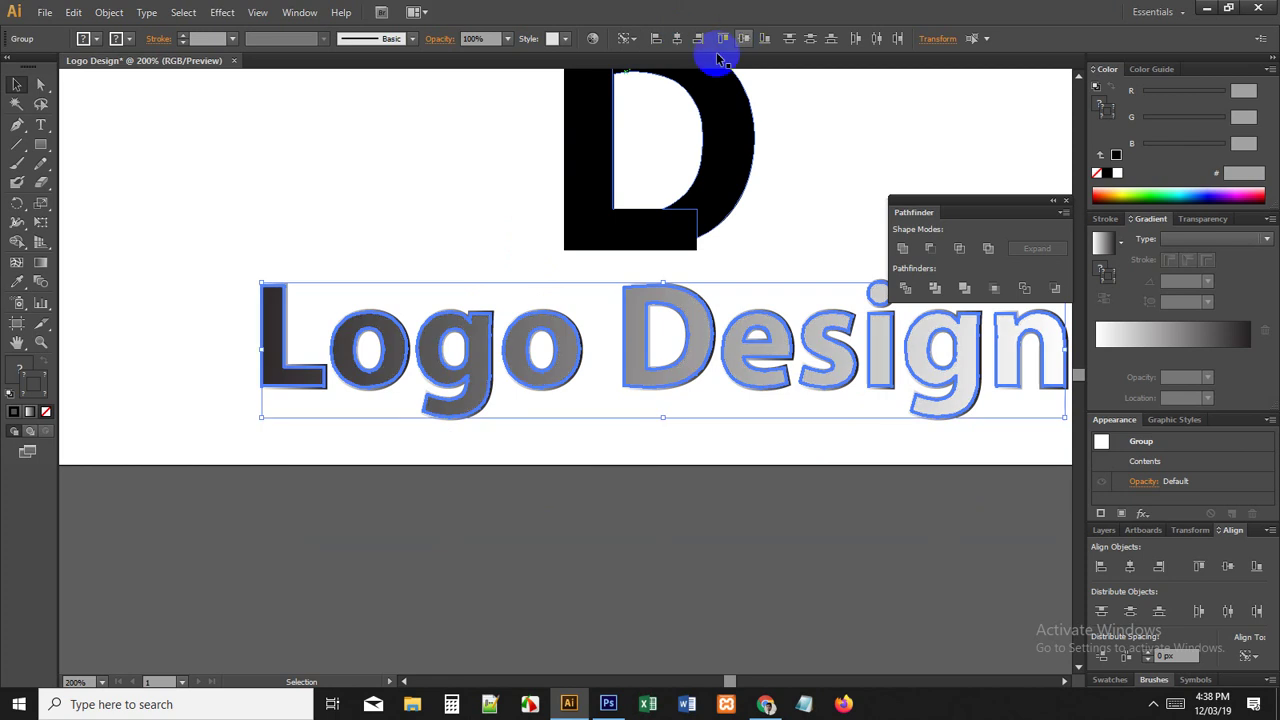
pyautogui.click(397, 200)
pyautogui.hotkey('ctrl', '-')
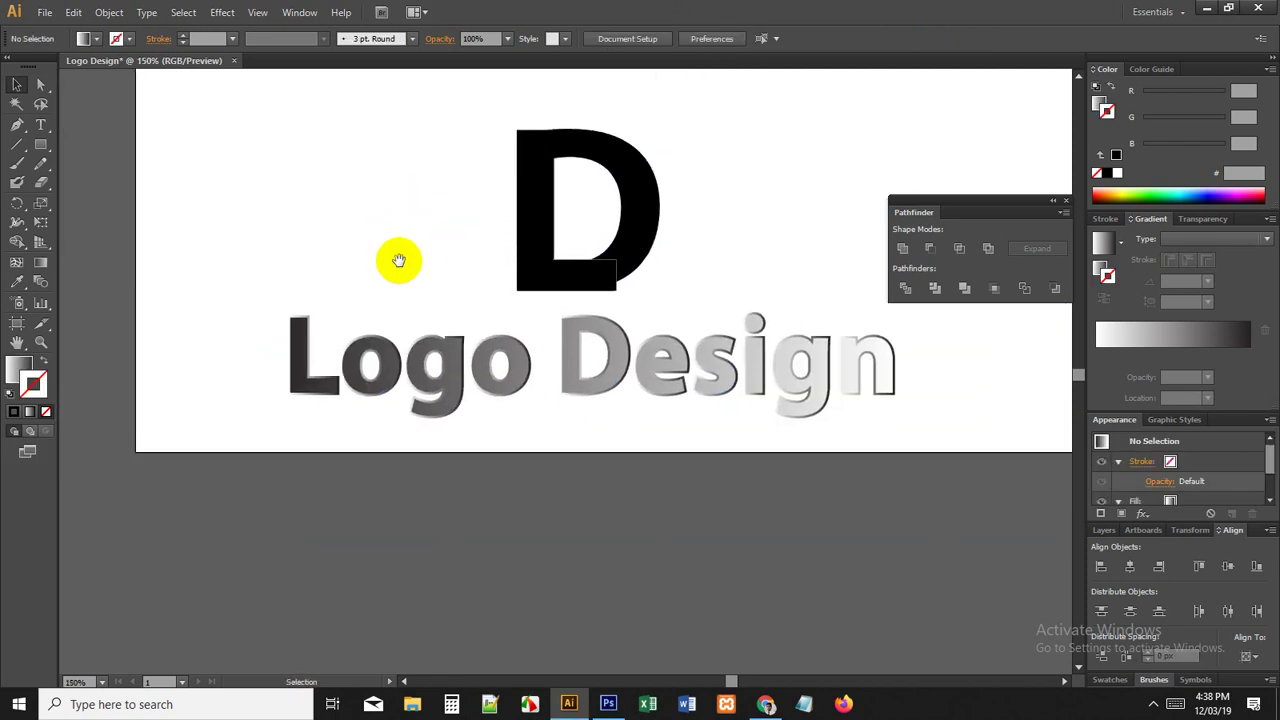
pyautogui.moveTo(399, 261); pyautogui.dragTo(397, 274)
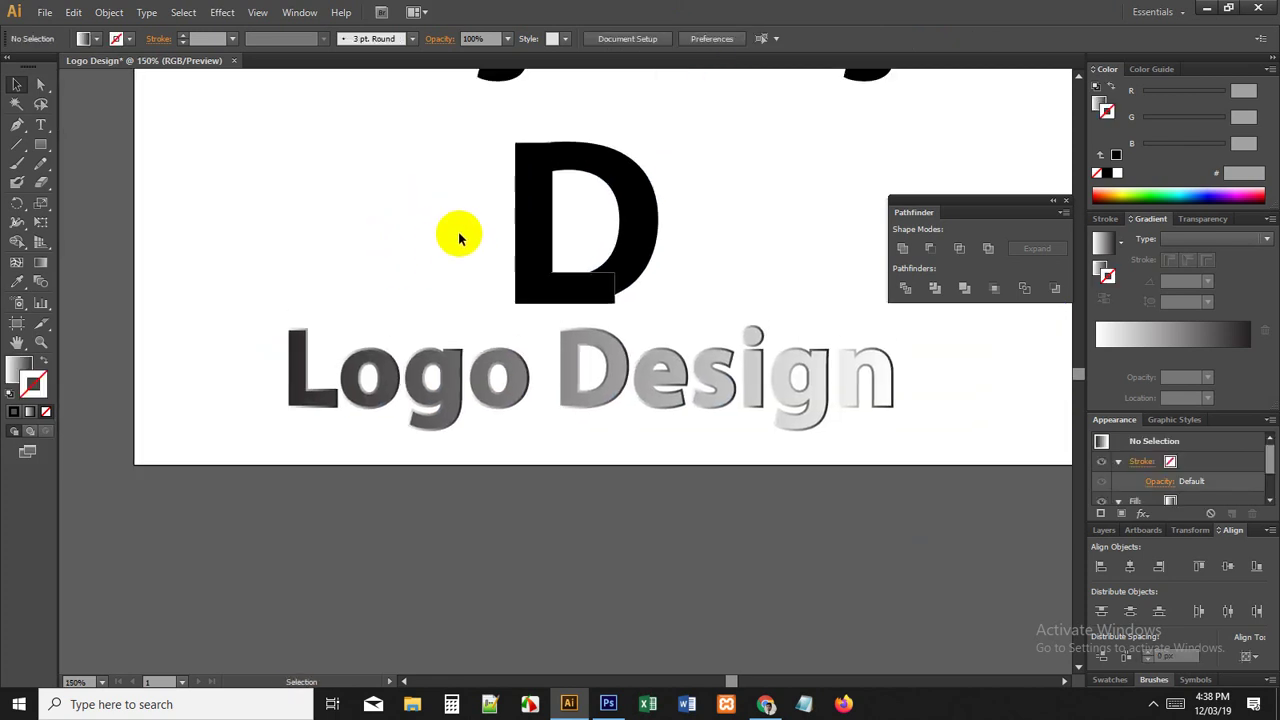
# Step: Fill the L and D of the monogram with the gradient sampled from the Logo Design text using the Eyedropper
pyautogui.click(543, 194)
pyautogui.hotkey('ctrl', '+')
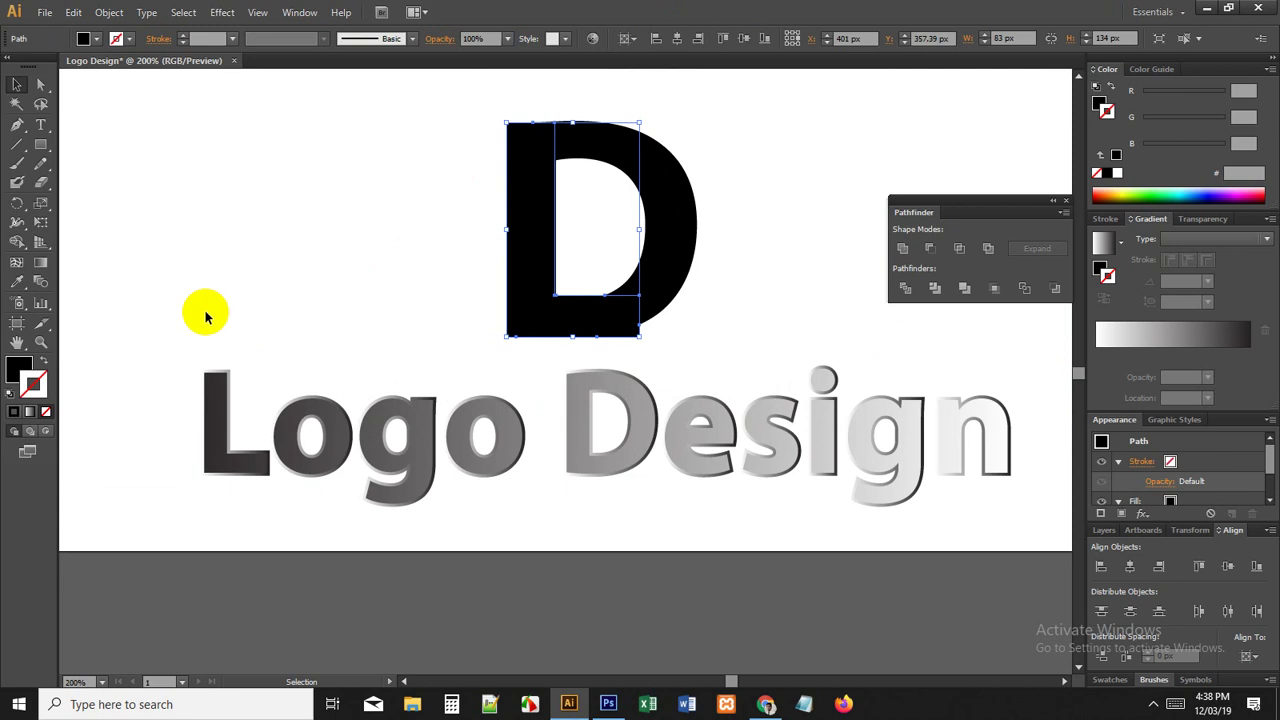
pyautogui.click(375, 228)
pyautogui.click(611, 146)
pyautogui.keyDown('shift'); pyautogui.click(533, 229); pyautogui.keyUp('shift')
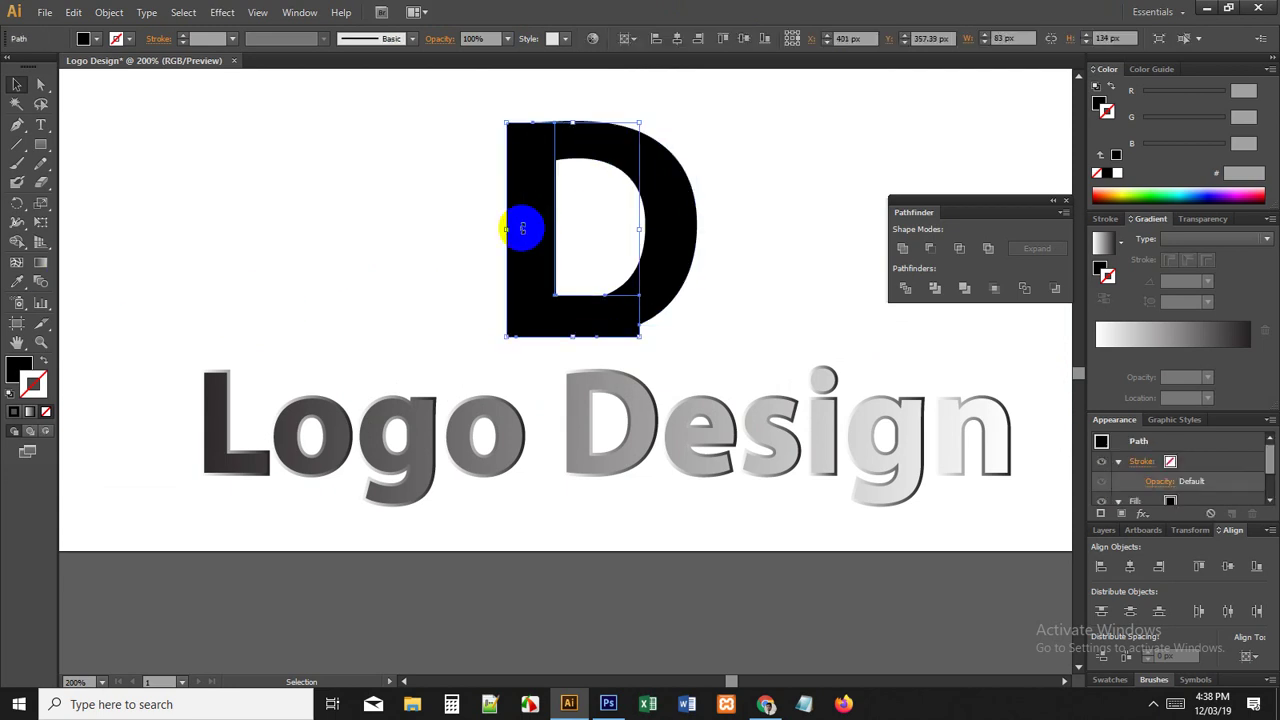
pyautogui.click(13, 286)
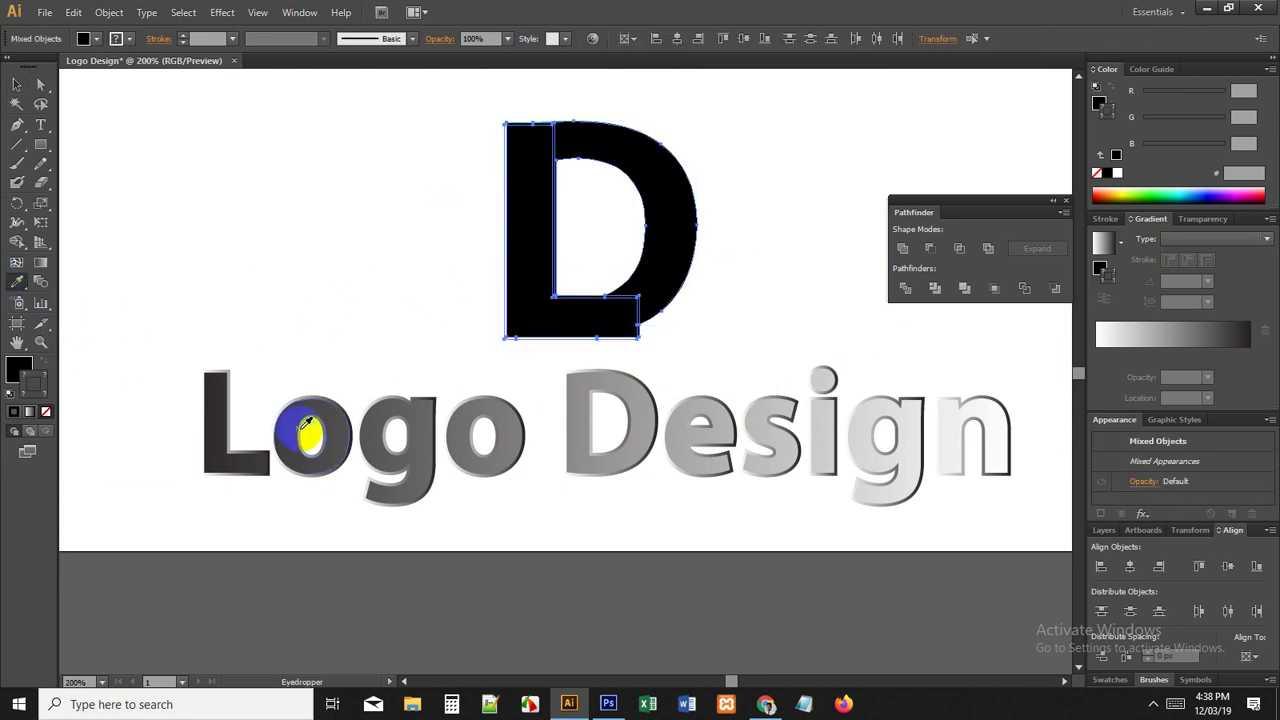
pyautogui.click(206, 423)
pyautogui.click(18, 86)
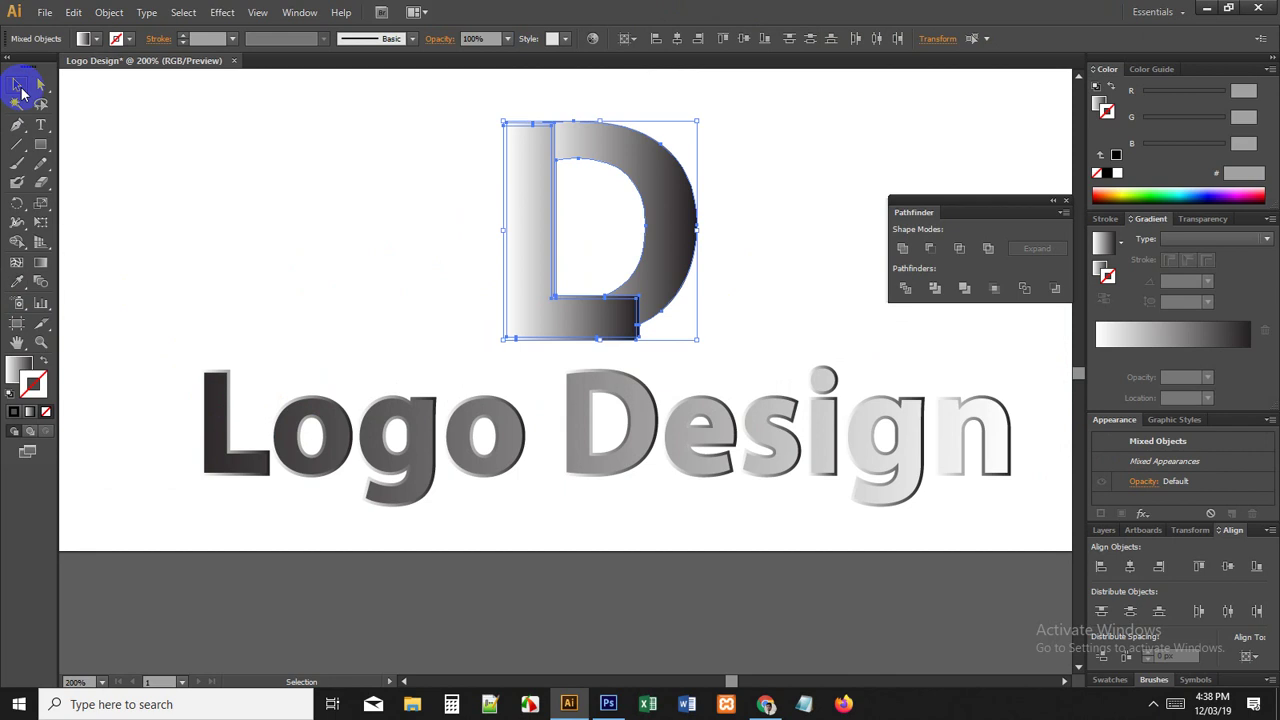
# Step: Move the gradient-filled LD monogram slightly to the right above the Logo Design text
pyautogui.click(268, 278)
pyautogui.scroll(-1, 293, 300)
pyautogui.moveTo(371, 285); pyautogui.dragTo(383, 337)
pyautogui.click(349, 230)
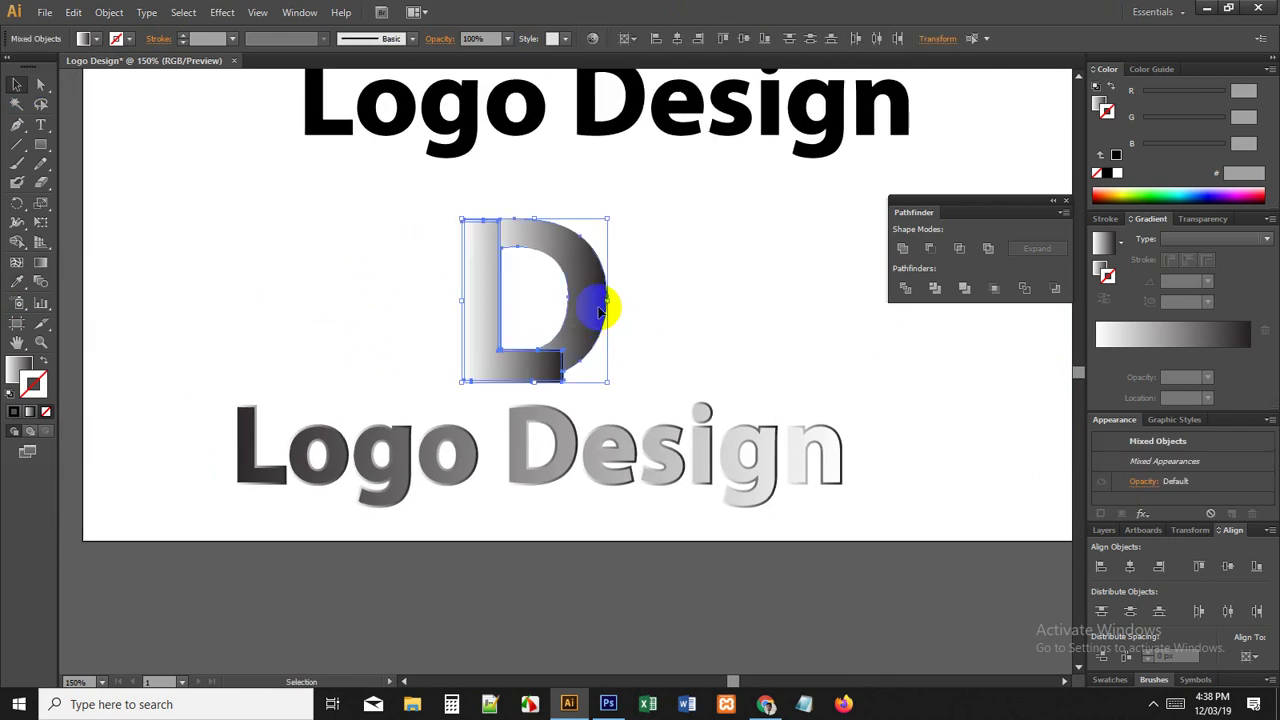
pyautogui.moveTo(608, 294); pyautogui.dragTo(643, 306)
pyautogui.click(703, 312)
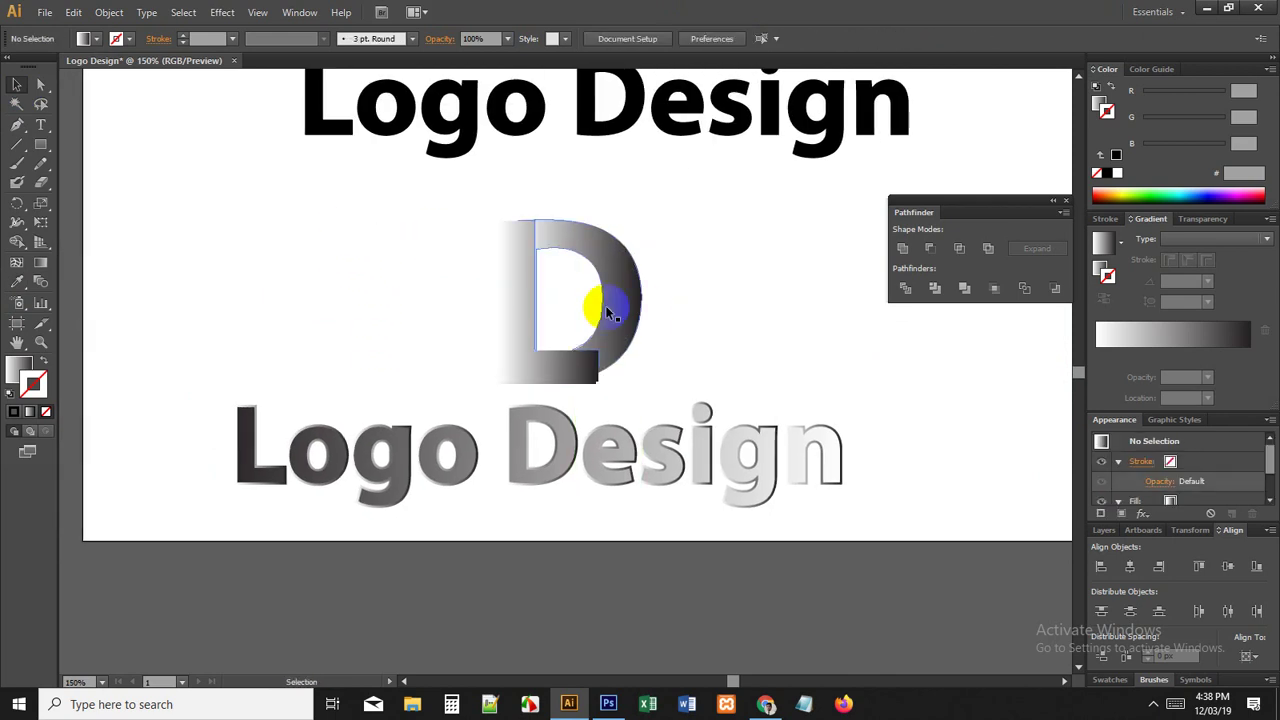
pyautogui.press('space')
pyautogui.moveTo(849, 366); pyautogui.dragTo(812, 362)
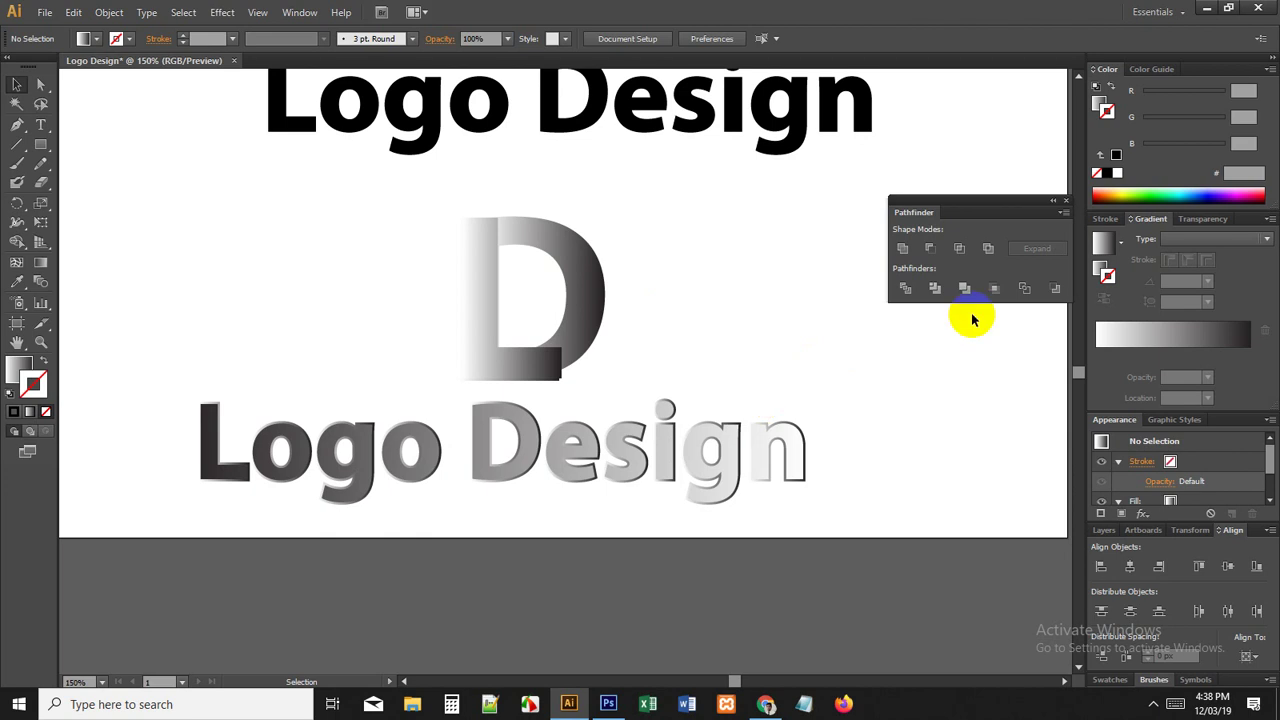
# Step: Collapse the Pathfinder panel and place a copy of the black Logo Design text just below the artboard
pyautogui.click(1053, 207)
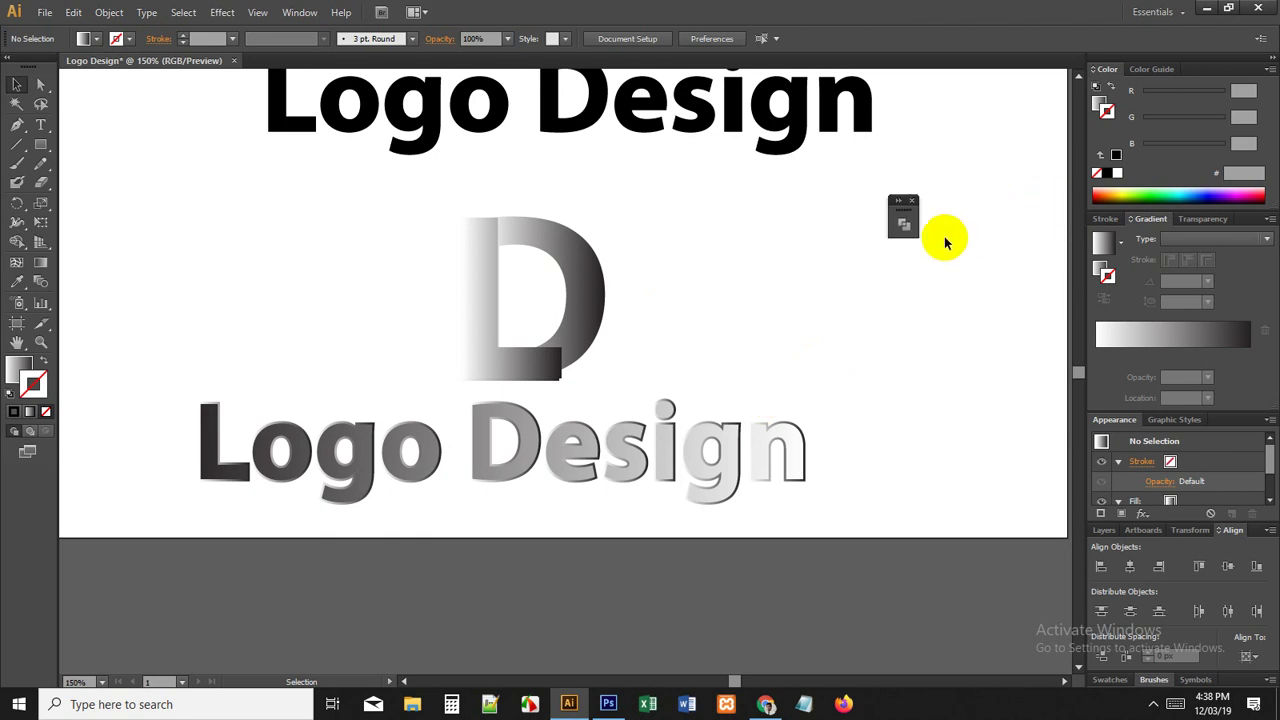
pyautogui.scroll(-2, 900, 260)
pyautogui.scroll(3, 818, 330)
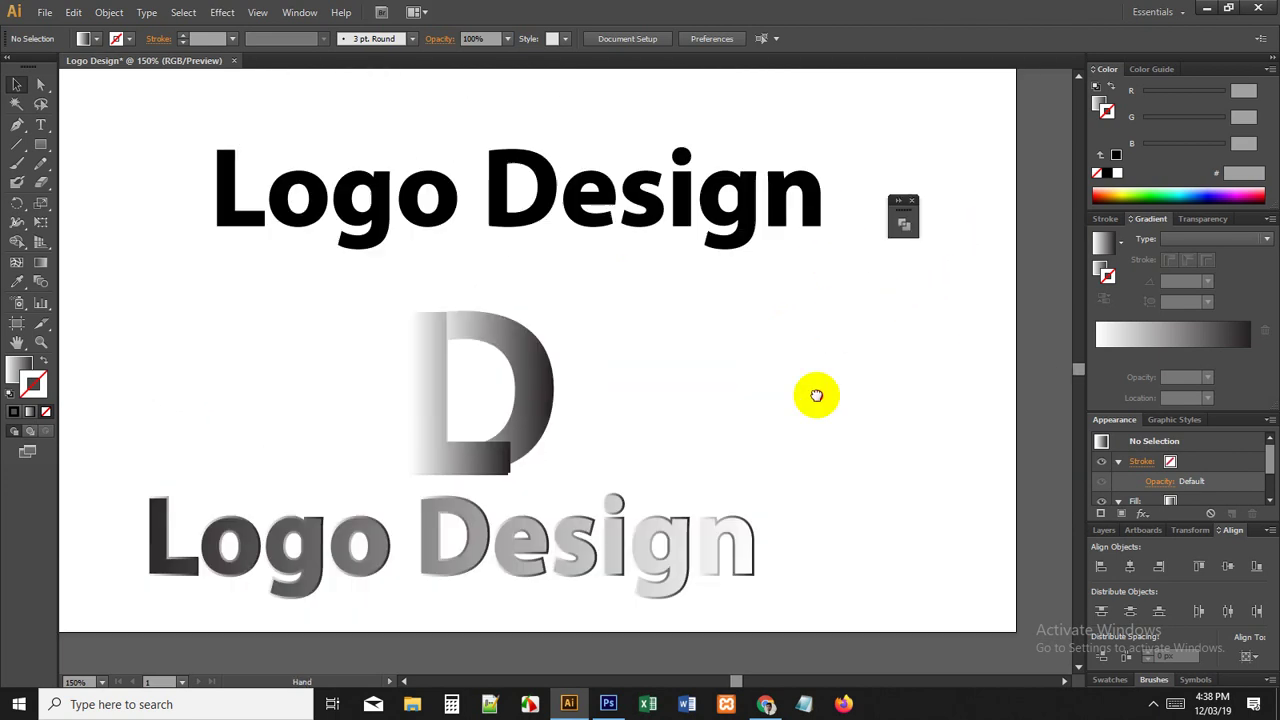
pyautogui.click(586, 183)
pyautogui.scroll(-1, 592, 190)
pyautogui.moveTo(612, 190); pyautogui.dragTo(632, 495)
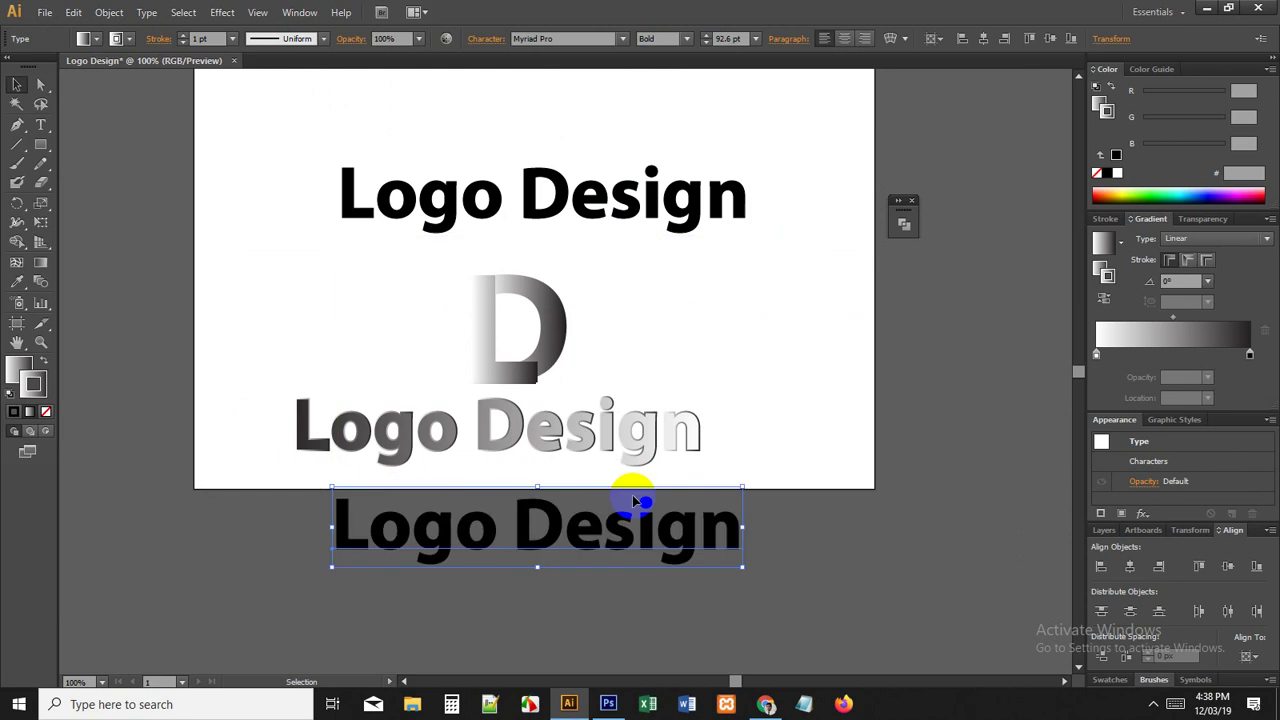
# Step: Append ".com" to the Logo Design text copy below the artboard
pyautogui.doubleClick(738, 528)
pyautogui.click(741, 530)
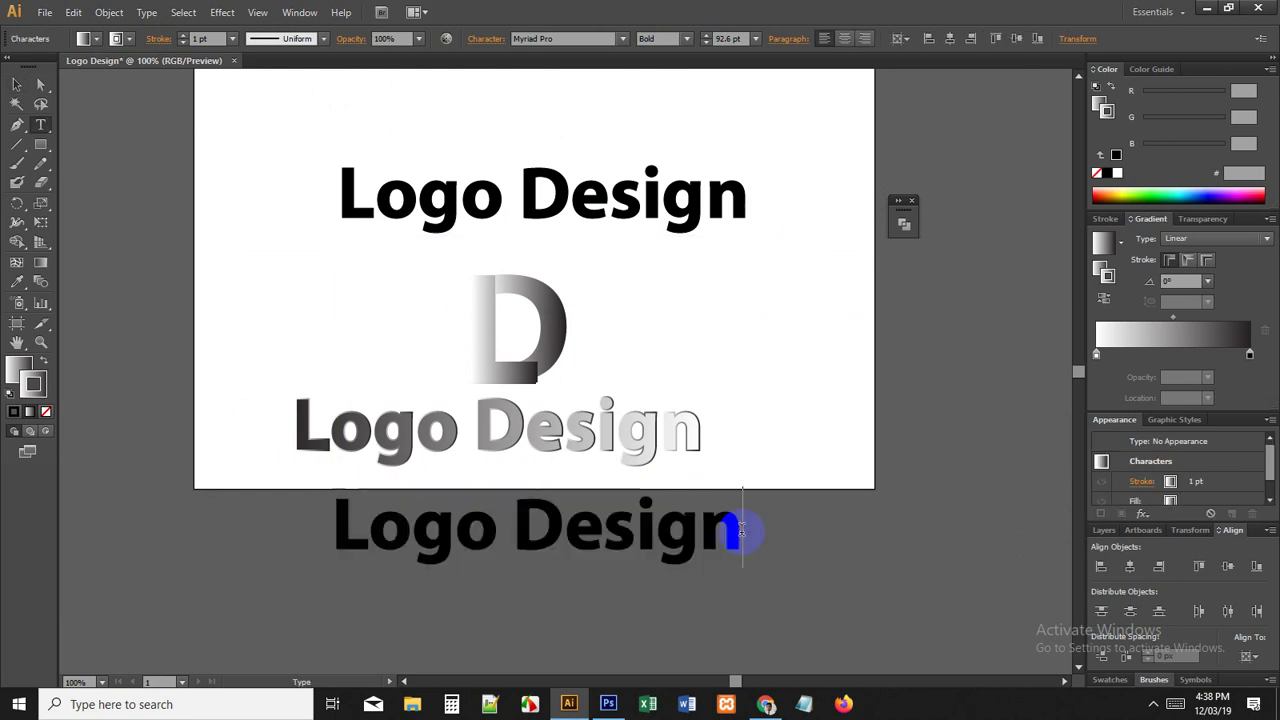
pyautogui.write('>co')
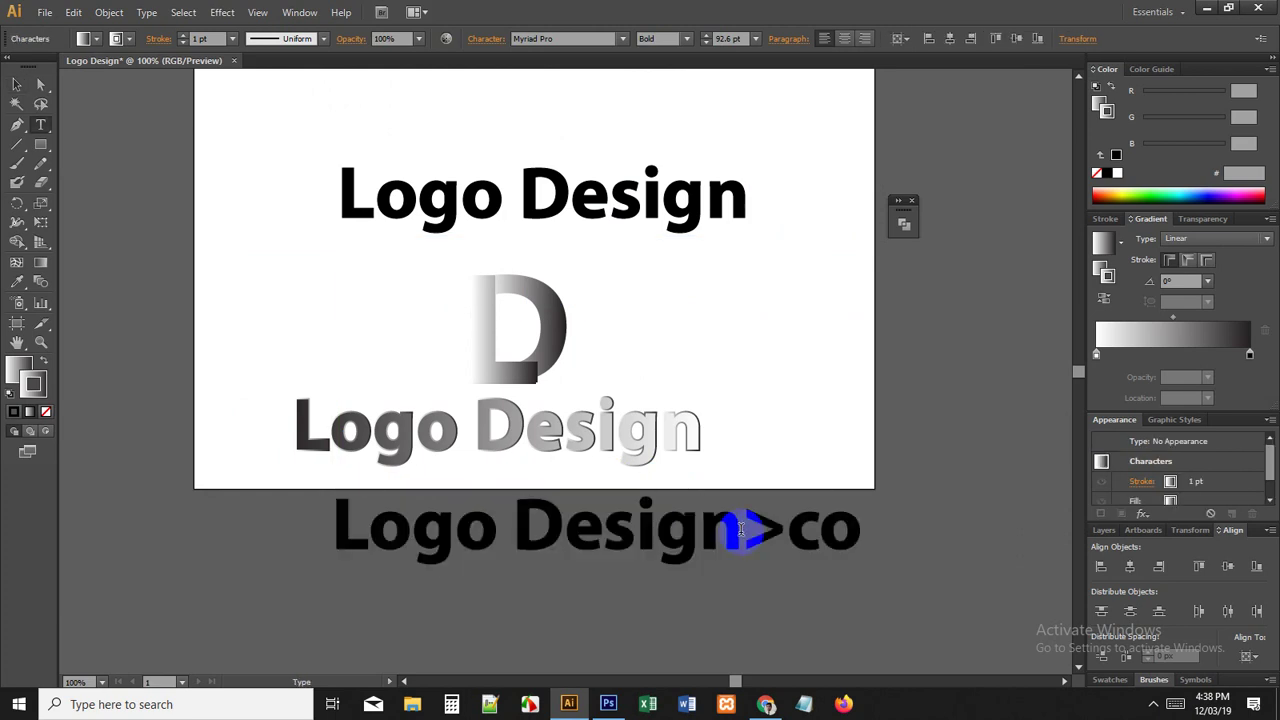
pyautogui.press('BackSpace')
pyautogui.press('BackSpace')
pyautogui.press('BackSpace')
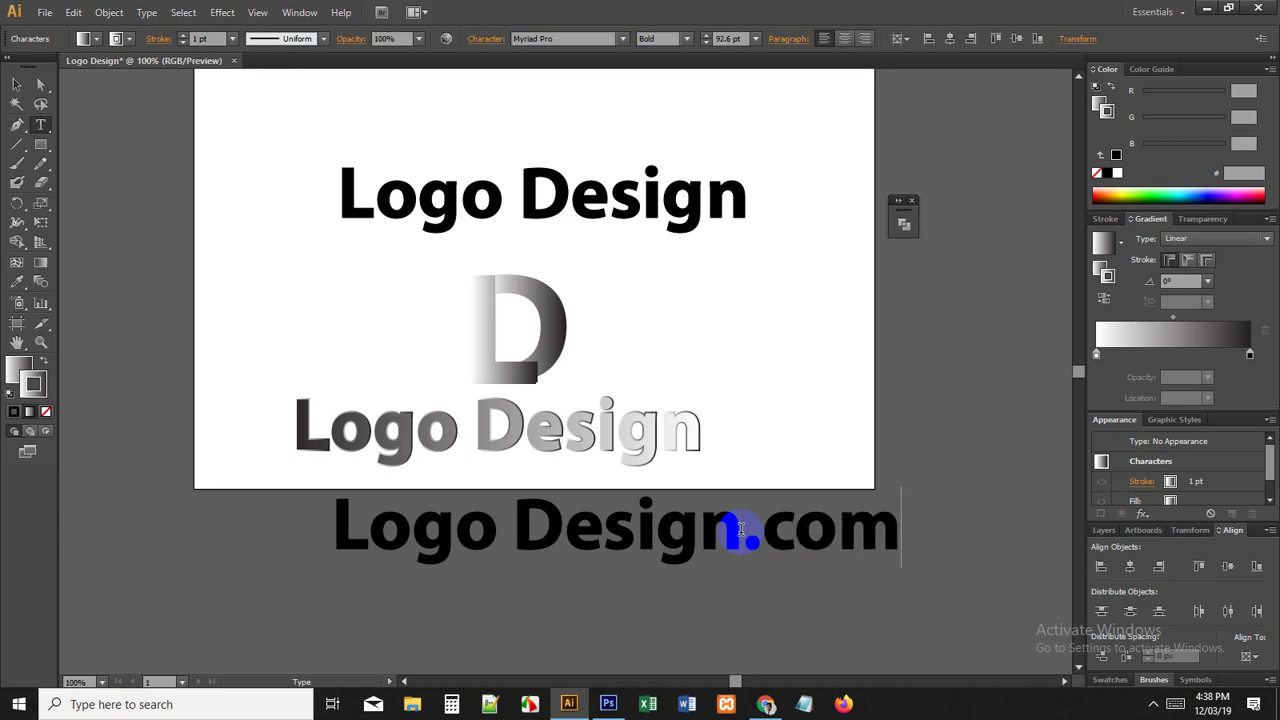
pyautogui.click(153, 252)
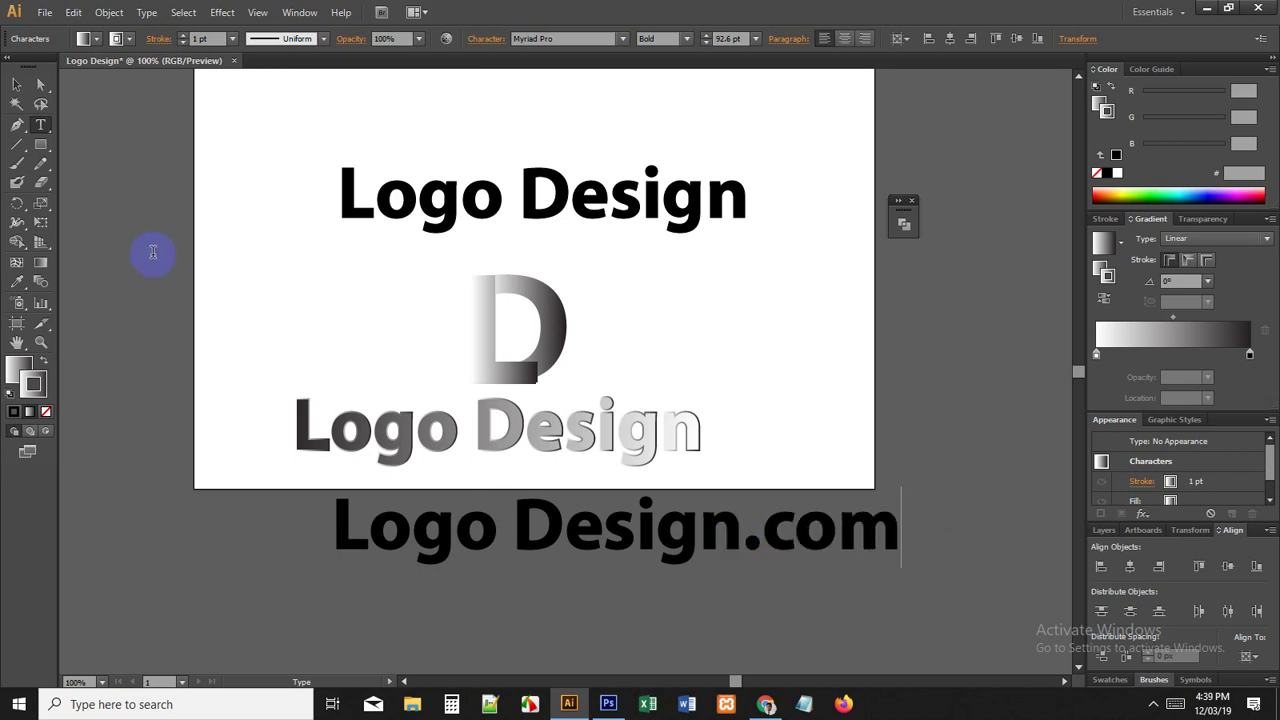
# Step: Add a separate ".com" text beside the LD monogram on the artboard and set its font style to Bold
pyautogui.click(15, 88)
pyautogui.click(106, 134)
pyautogui.click(41, 128)
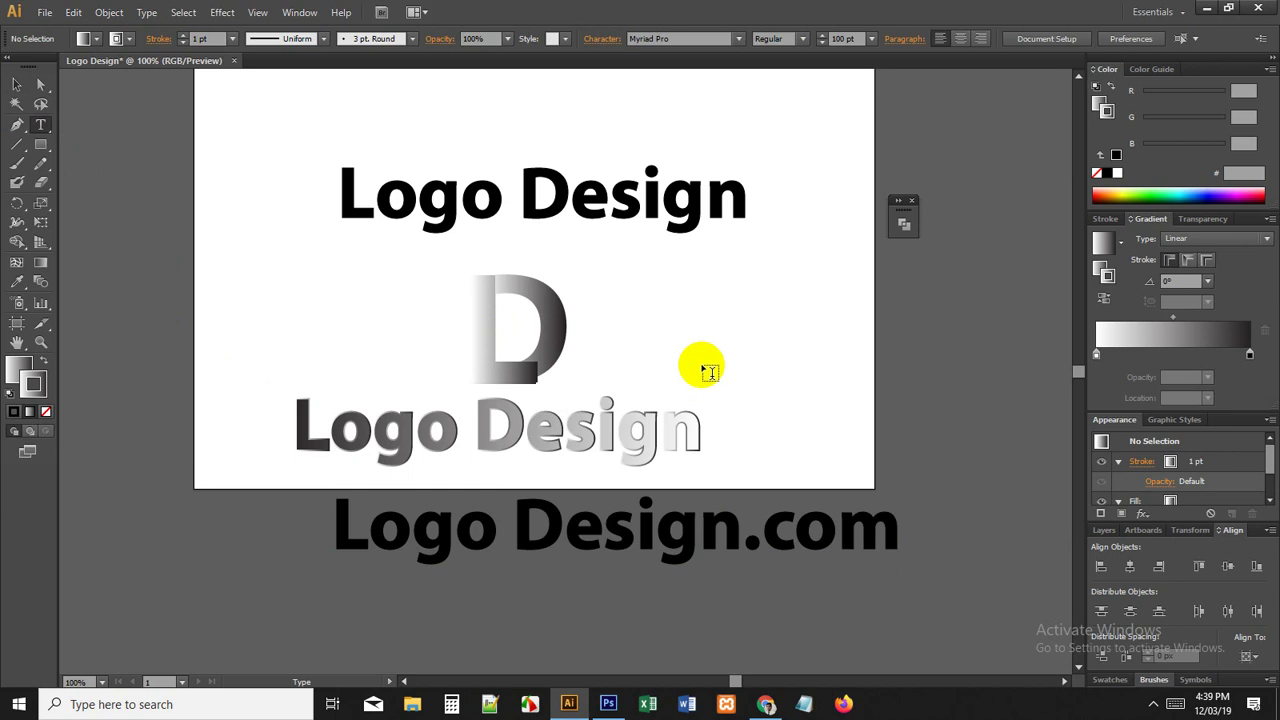
pyautogui.click(703, 366)
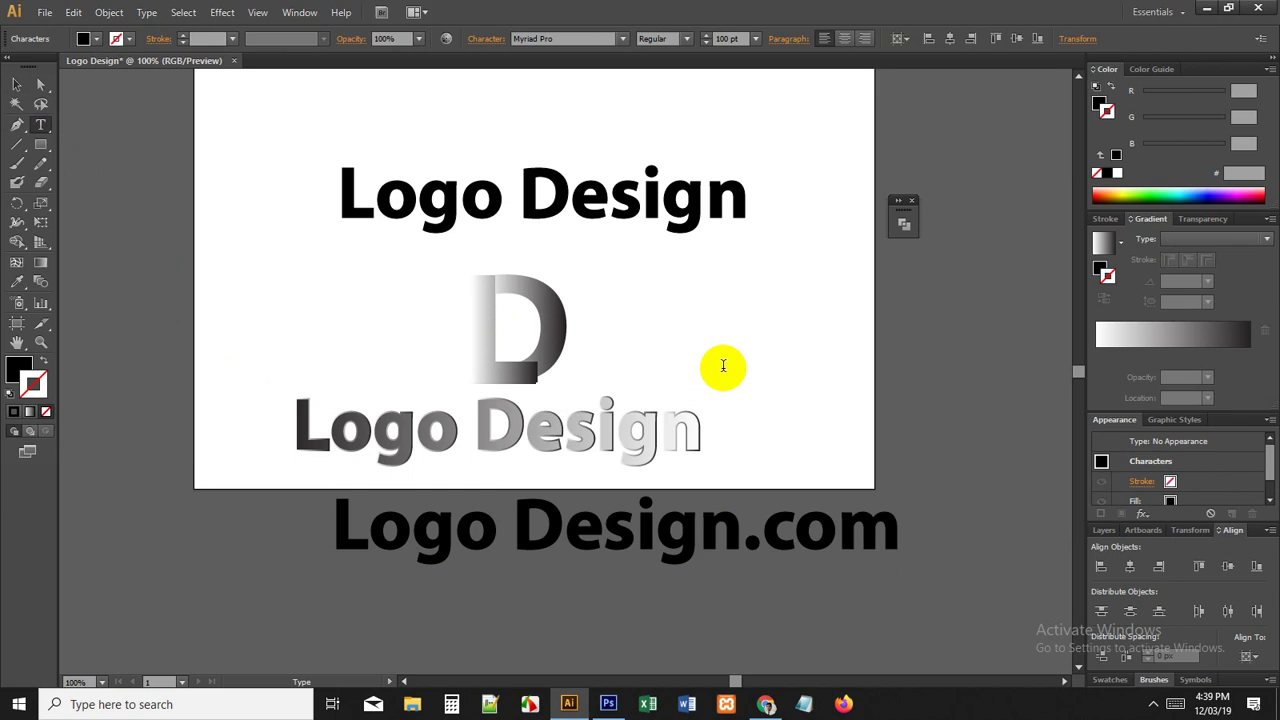
pyautogui.write('.com')
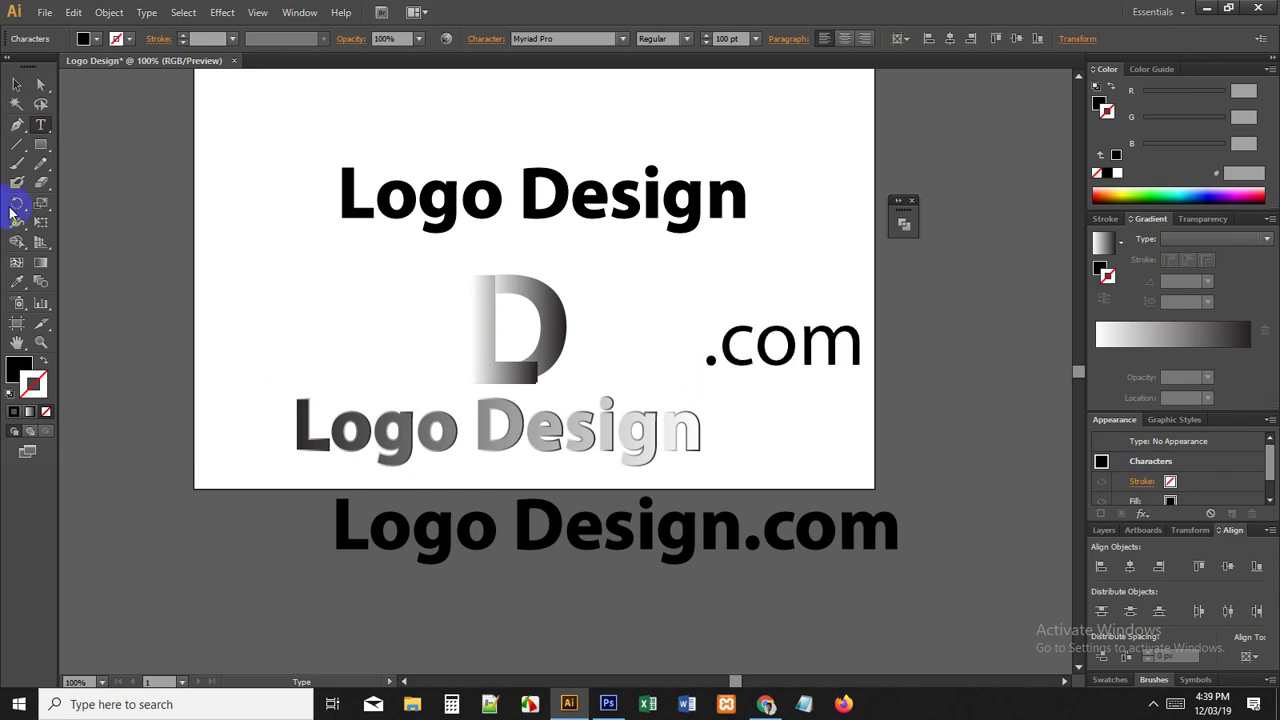
pyautogui.click(15, 83)
pyautogui.click(687, 38)
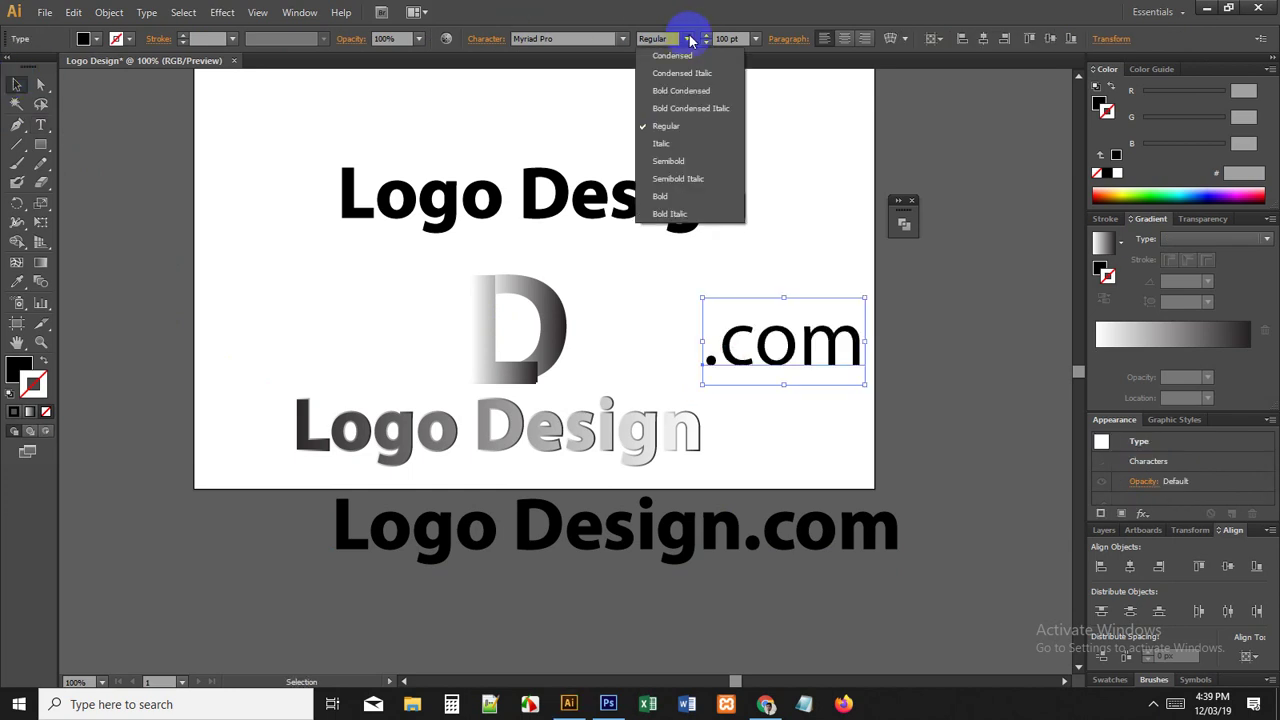
pyautogui.click(678, 196)
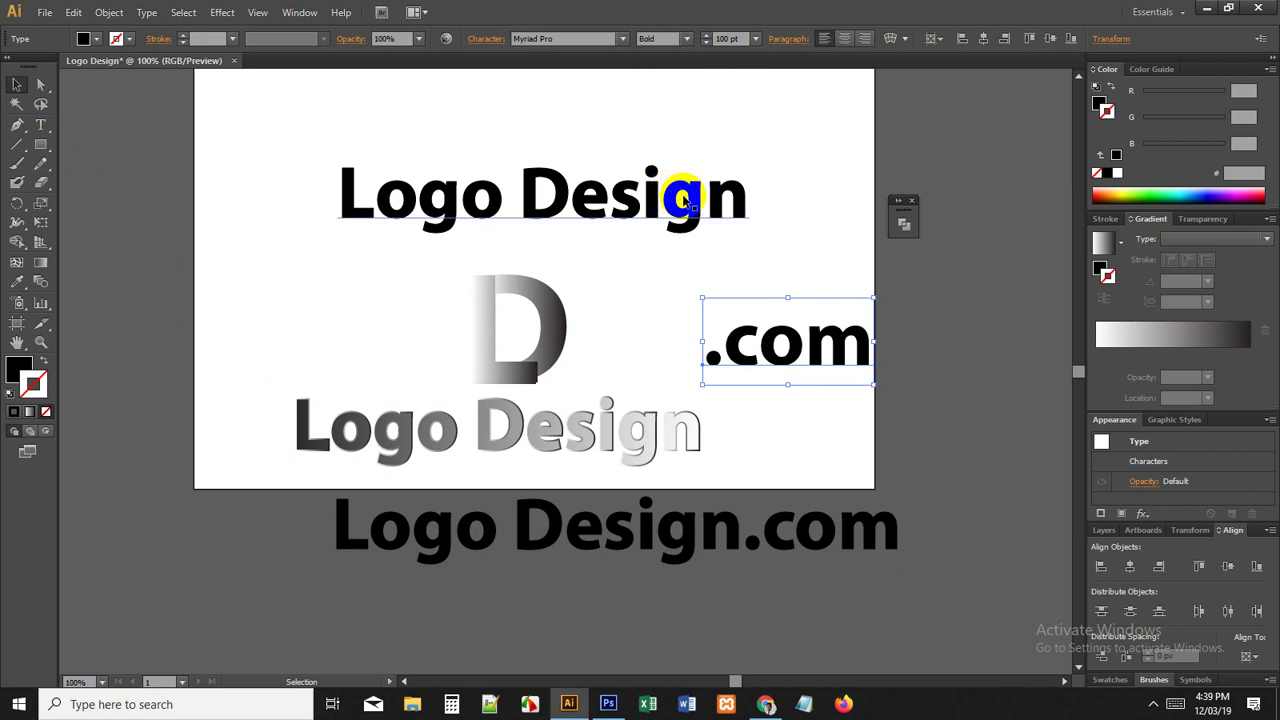
# Step: Scale the .com text down to about 29 pt, turn it to read vertically downward, and place it against the gradient text's last letter
pyautogui.scroll(1, 929, 449)
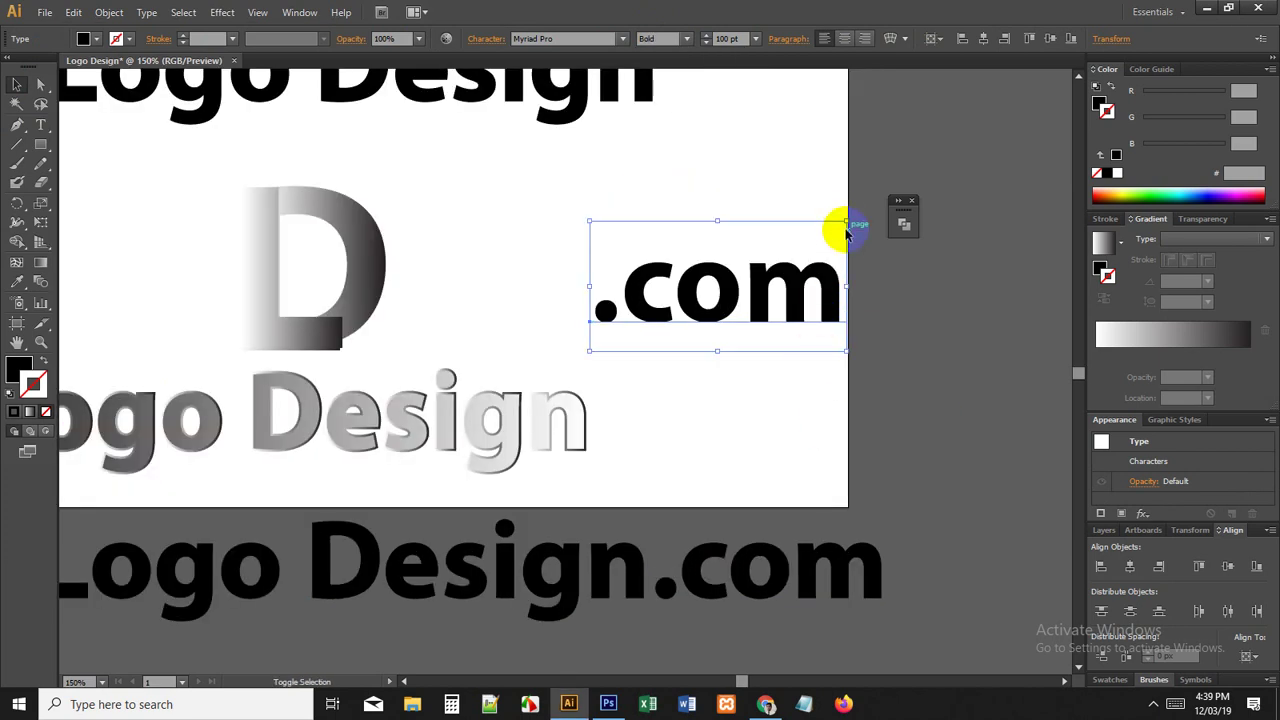
pyautogui.moveTo(846, 230); pyautogui.dragTo(680, 377)
pyautogui.moveTo(658, 334); pyautogui.dragTo(610, 426)
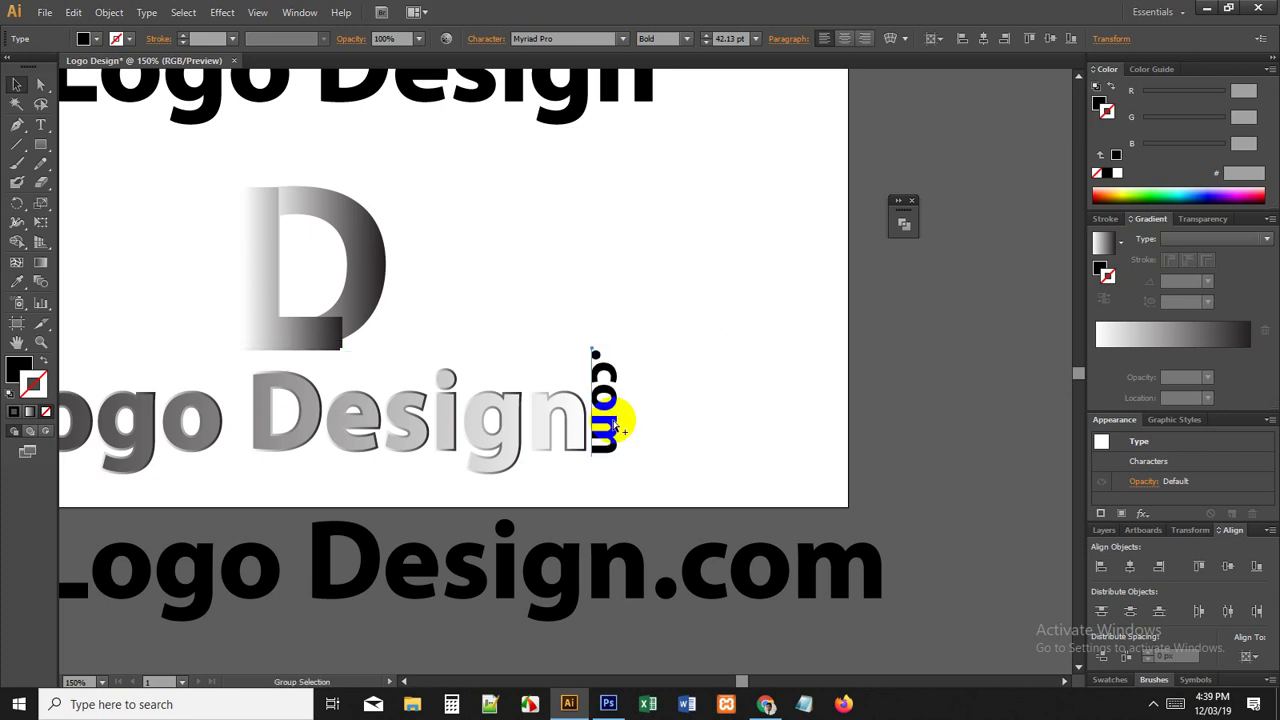
pyautogui.scroll(3, 595, 375)
pyautogui.moveTo(528, 232); pyautogui.dragTo(568, 321)
pyautogui.click(665, 371)
pyautogui.moveTo(614, 364); pyautogui.dragTo(587, 365)
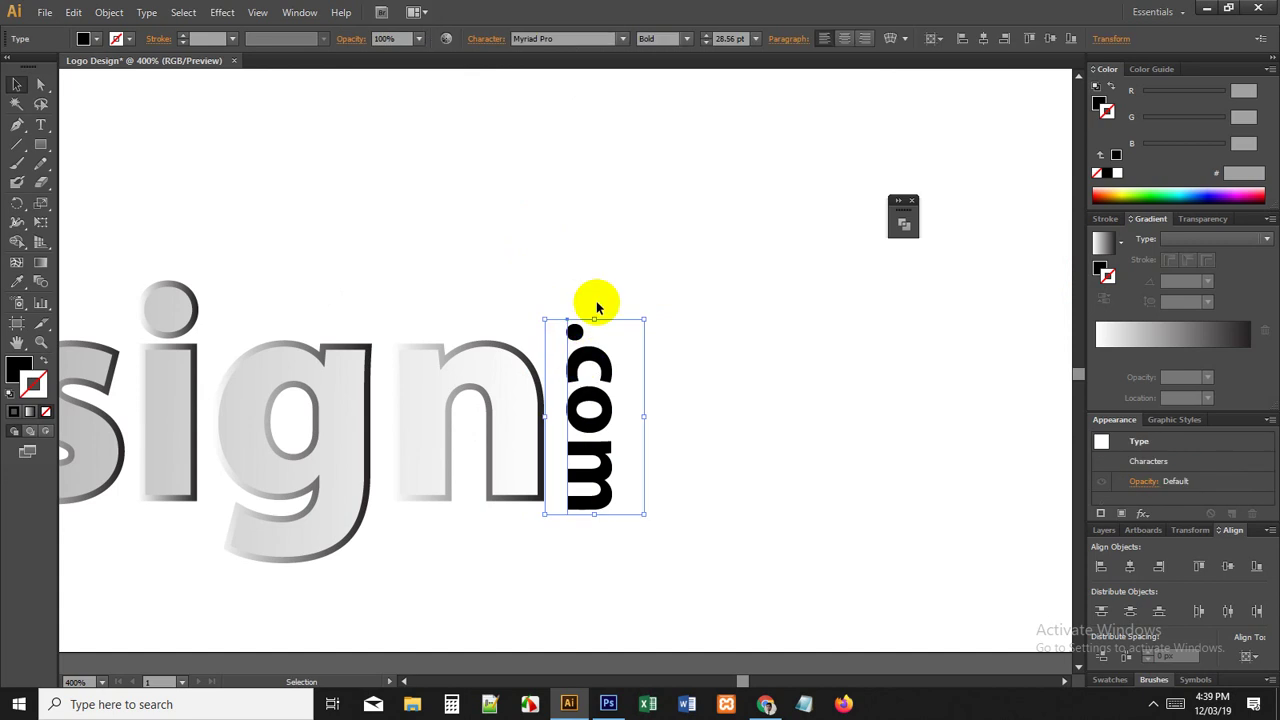
# Step: Try a light cyan fill of R 195, G 255, B 255 on the vertical .com text
pyautogui.click(1104, 108)
pyautogui.click(1117, 172)
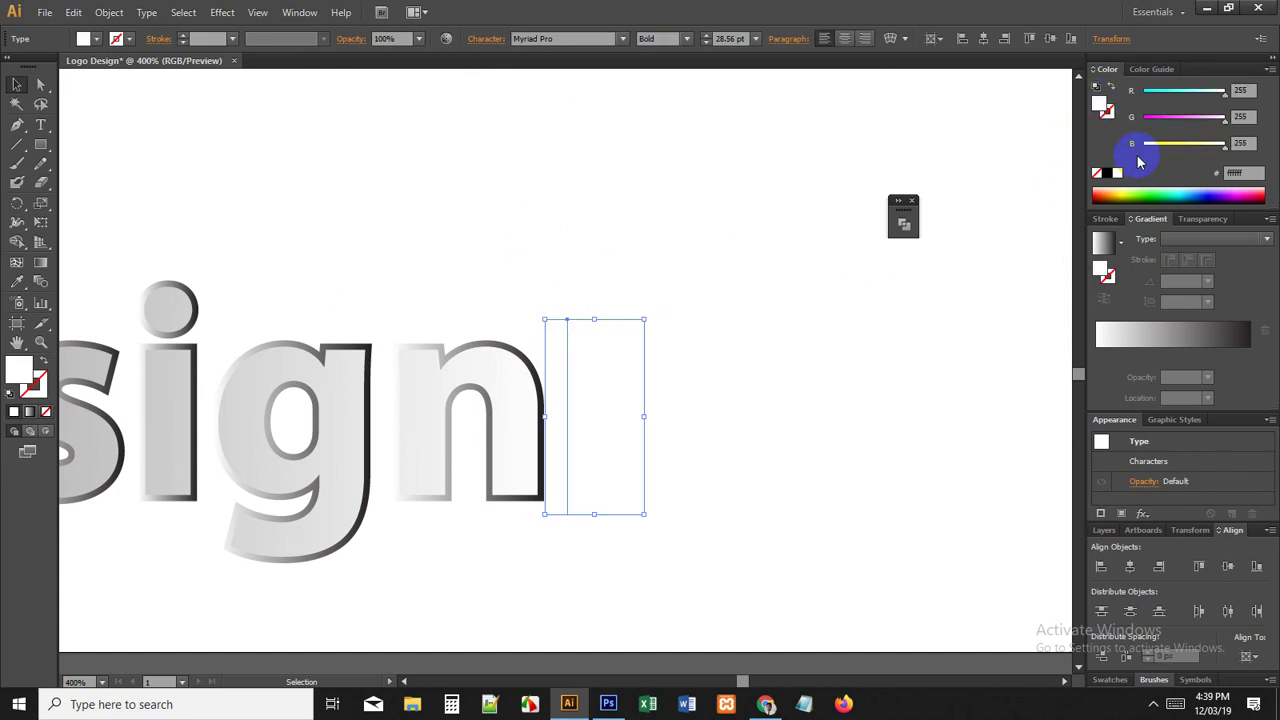
pyautogui.moveTo(1216, 93); pyautogui.dragTo(1207, 93)
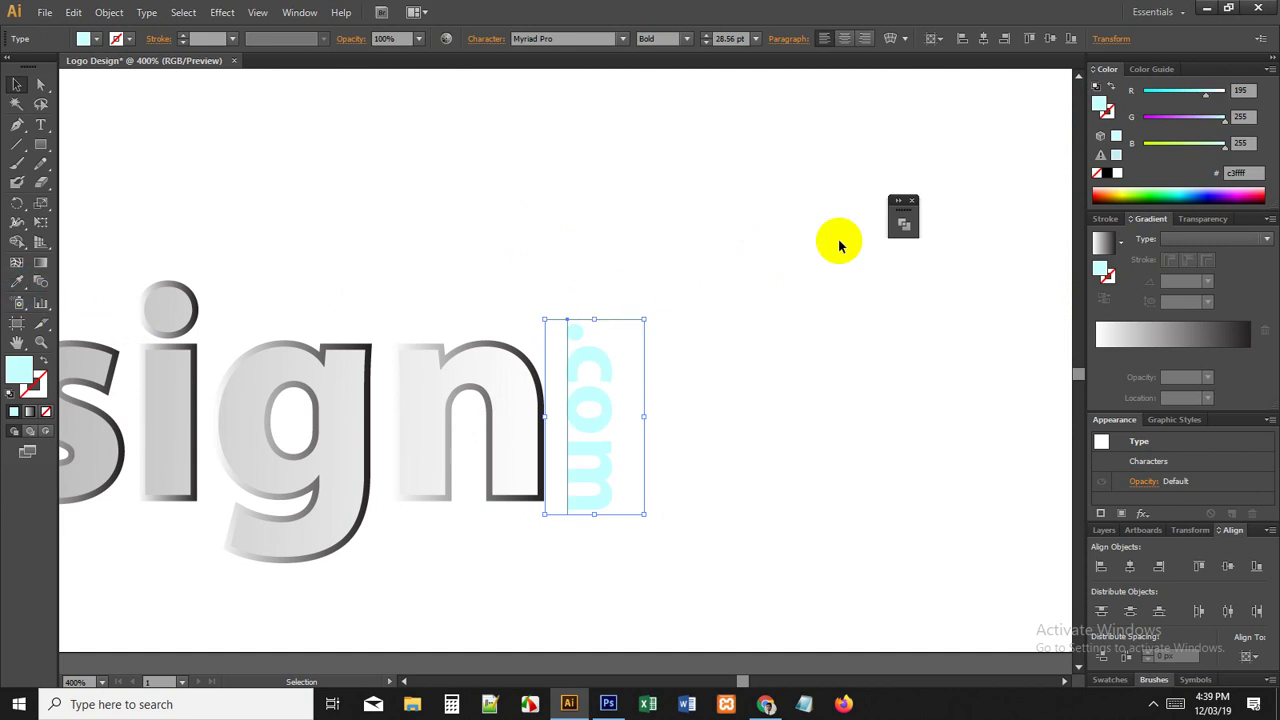
# Step: Switch the color sliders to CMYK and fill the vertical .com text with grey at 55% K
pyautogui.click(1269, 69)
pyautogui.click(1143, 150)
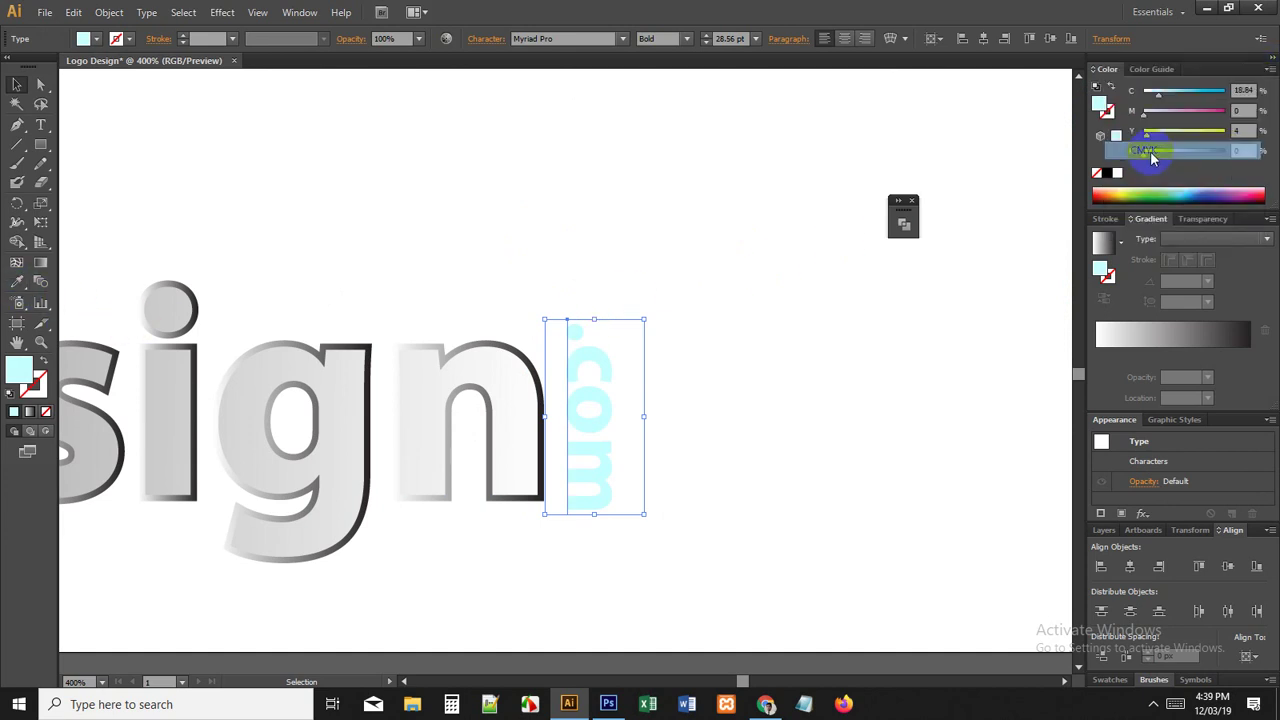
pyautogui.click(1117, 174)
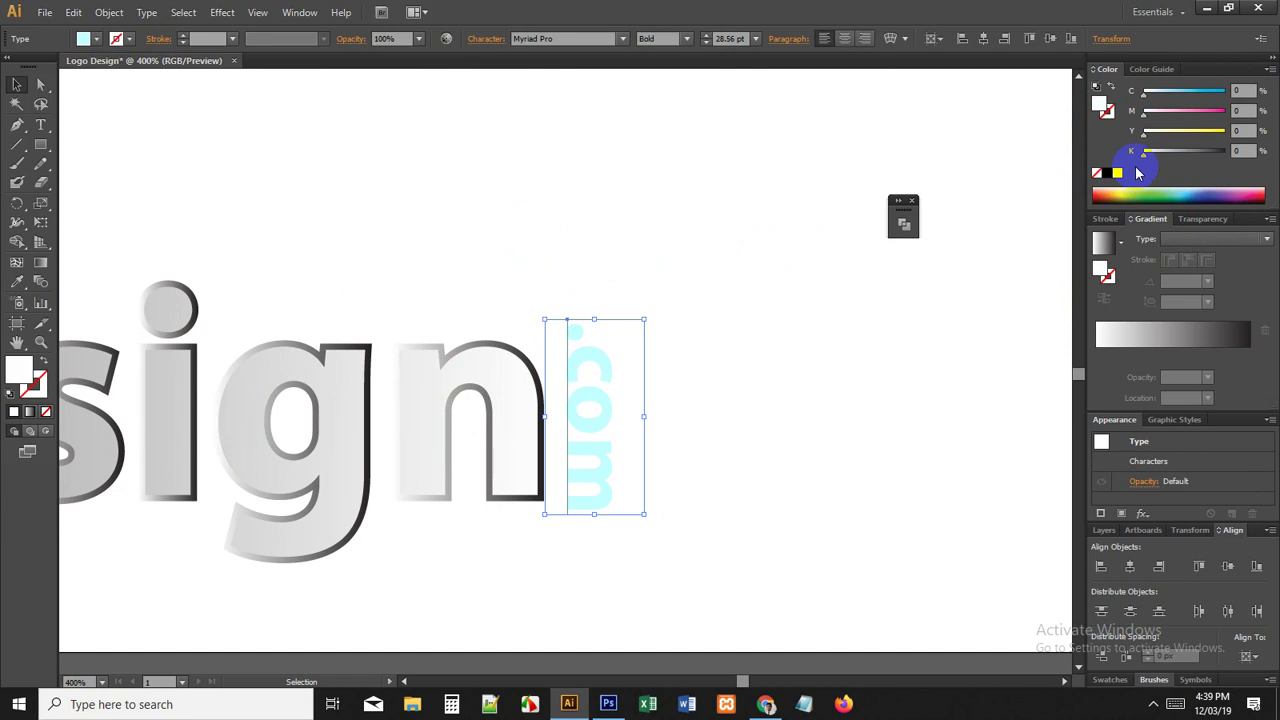
pyautogui.moveTo(1145, 152); pyautogui.dragTo(1189, 156)
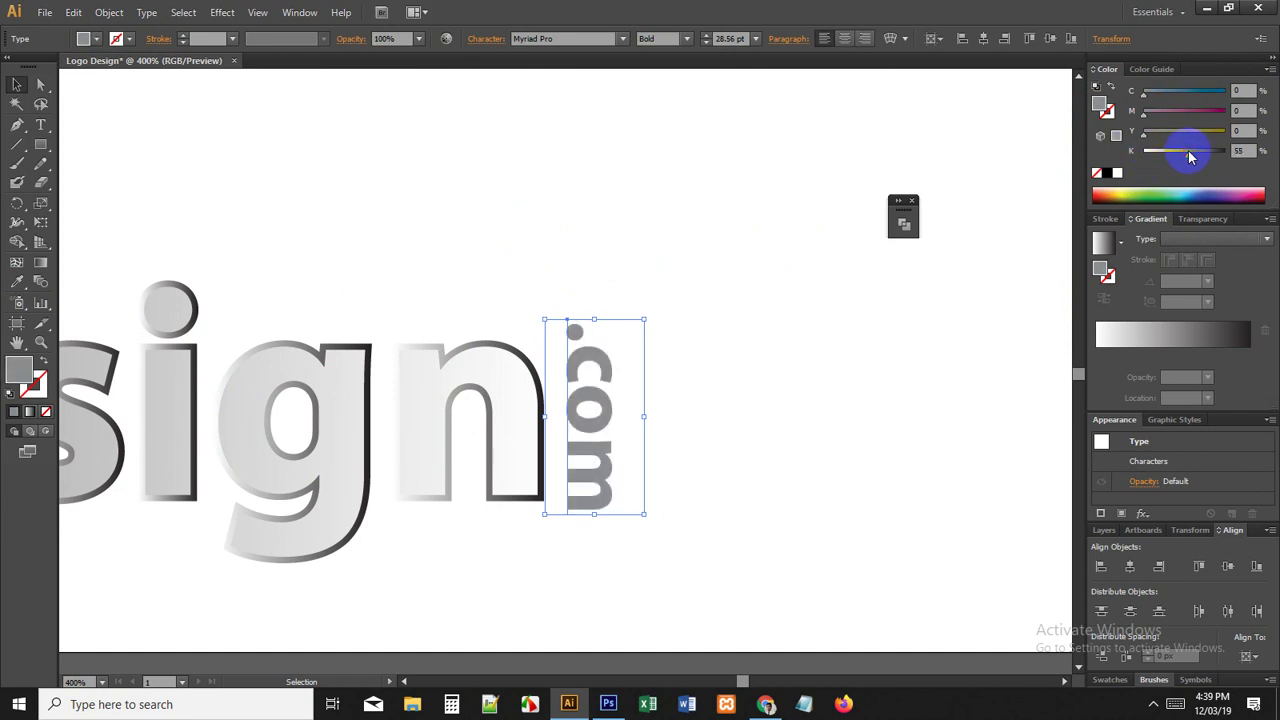
pyautogui.click(799, 389)
# Step: Move the black Logo Design.com text up directly beneath the gradient Logo Design text, aligned with its first letter
pyautogui.scroll(-3, 800, 391)
pyautogui.moveTo(788, 400); pyautogui.dragTo(862, 380)
pyautogui.scroll(-1, 850, 398)
pyautogui.scroll(1, 832, 434)
pyautogui.moveTo(677, 518); pyautogui.dragTo(628, 476)
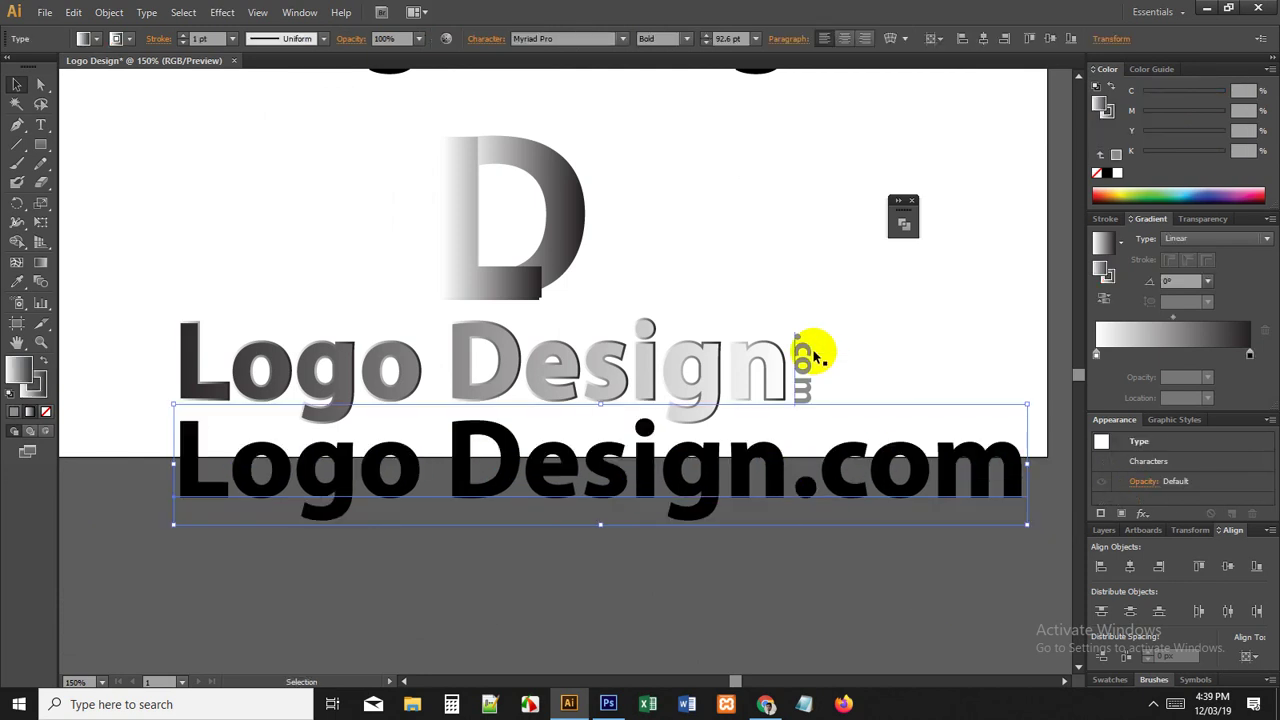
pyautogui.click(765, 291)
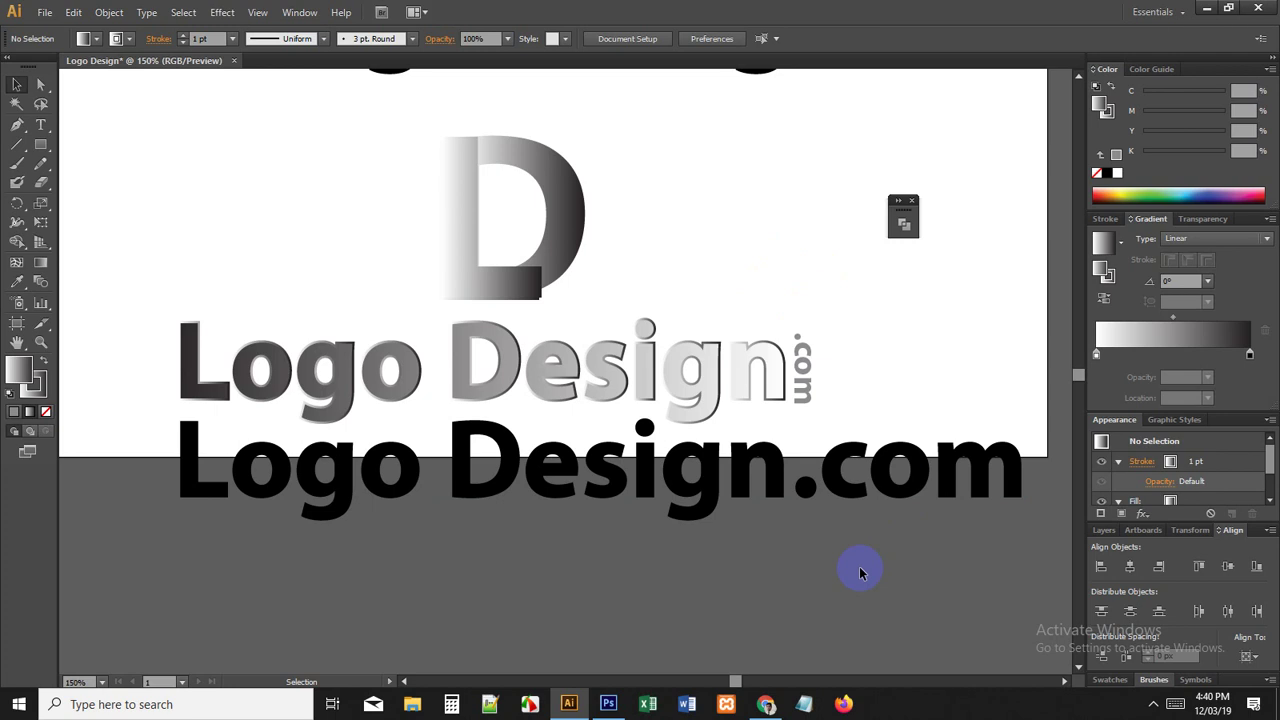
pyautogui.moveTo(152, 362); pyautogui.dragTo(634, 366)
pyautogui.click(258, 203)
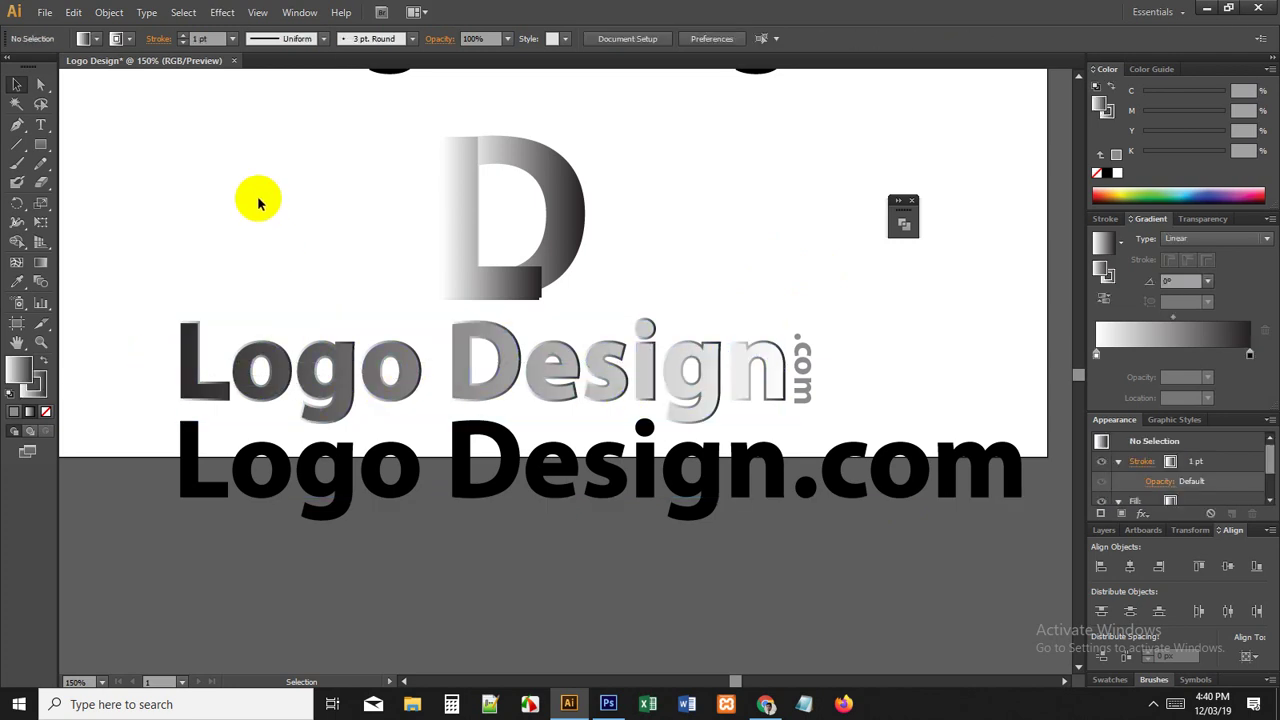
pyautogui.scroll(2, 258, 203)
pyautogui.moveTo(310, 215); pyautogui.dragTo(622, 332)
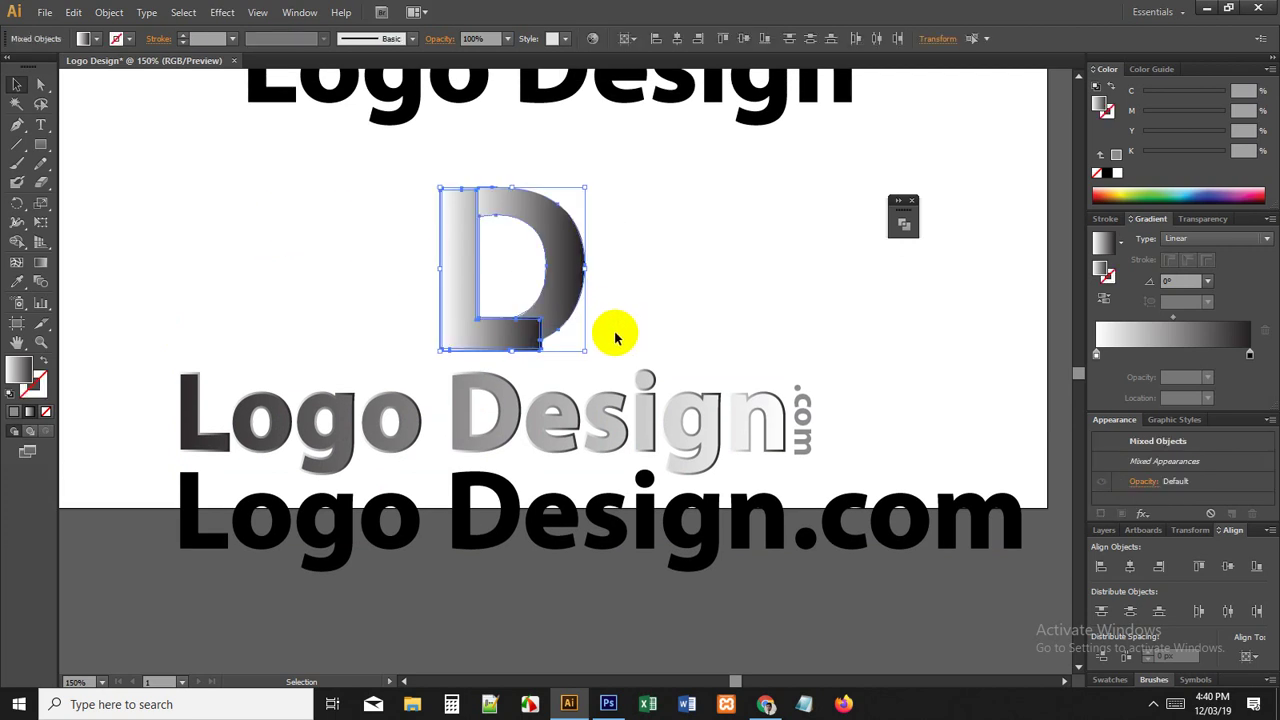
pyautogui.click(614, 335)
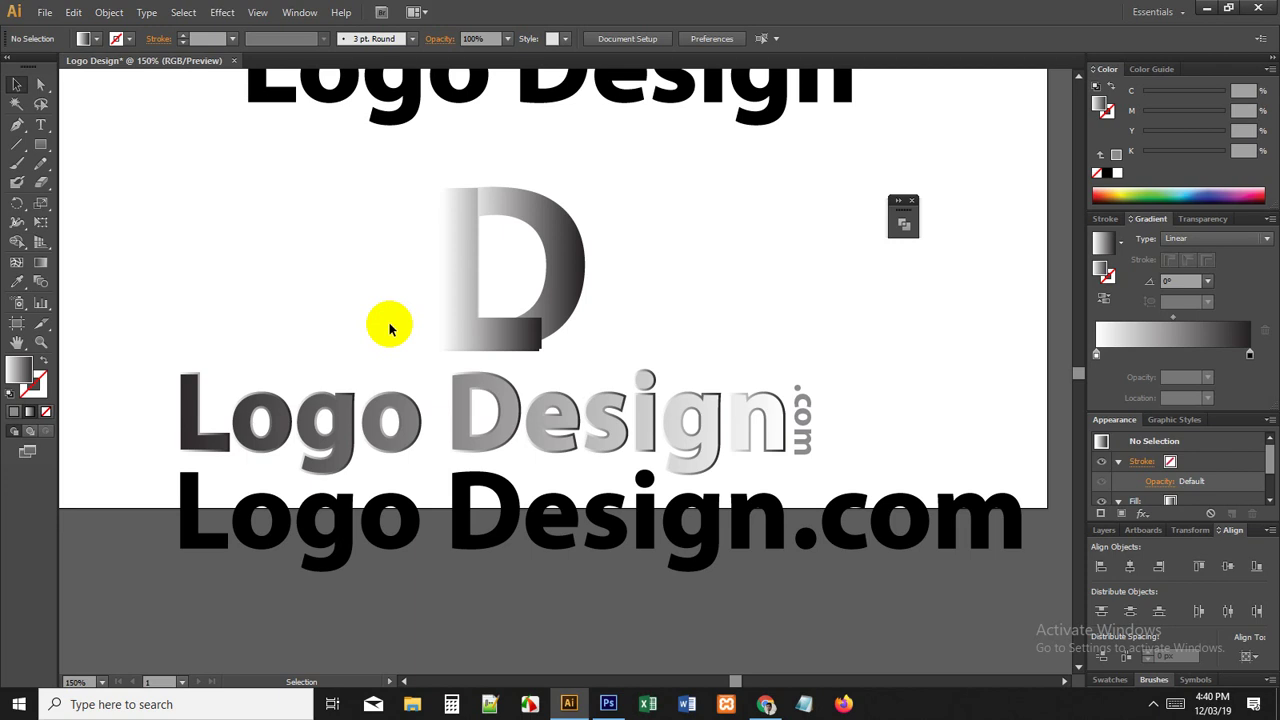
# Step: Place a copy of the black Logo Design.com text in the empty area below the original
pyautogui.moveTo(345, 346); pyautogui.dragTo(380, 346)
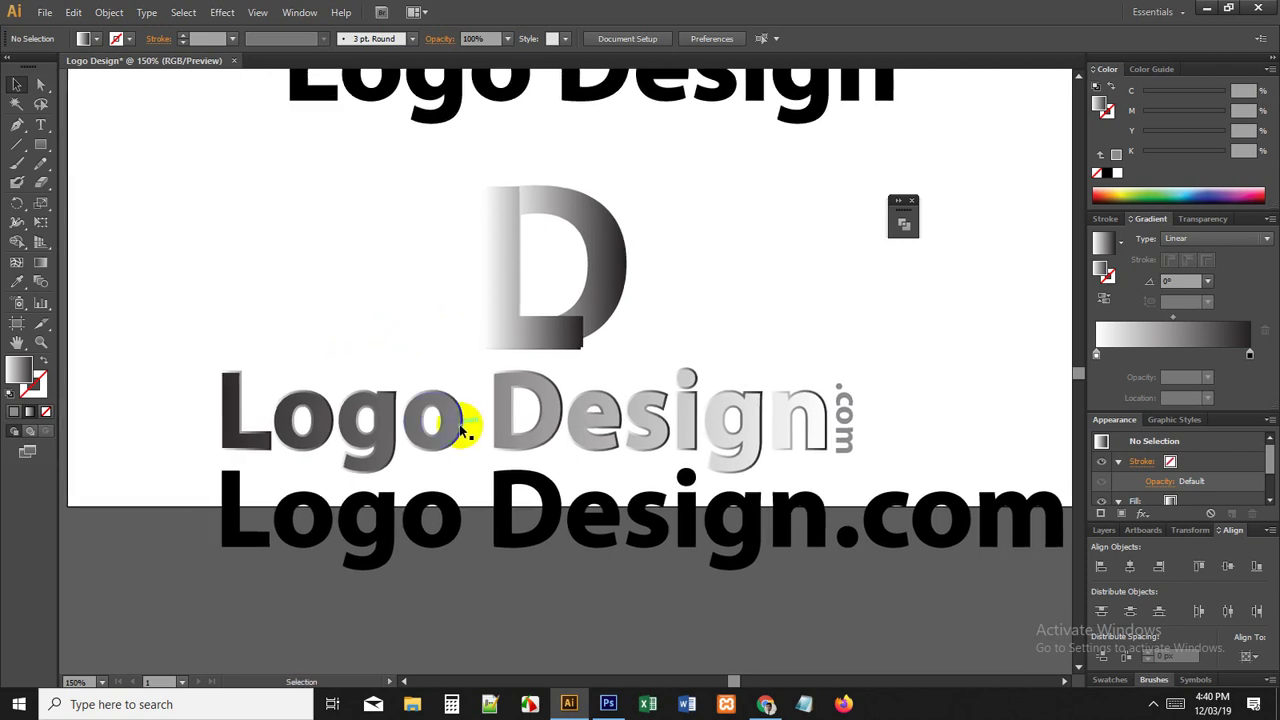
pyautogui.moveTo(560, 532); pyautogui.dragTo(566, 469)
pyautogui.moveTo(541, 551); pyautogui.dragTo(568, 439)
pyautogui.click(622, 362)
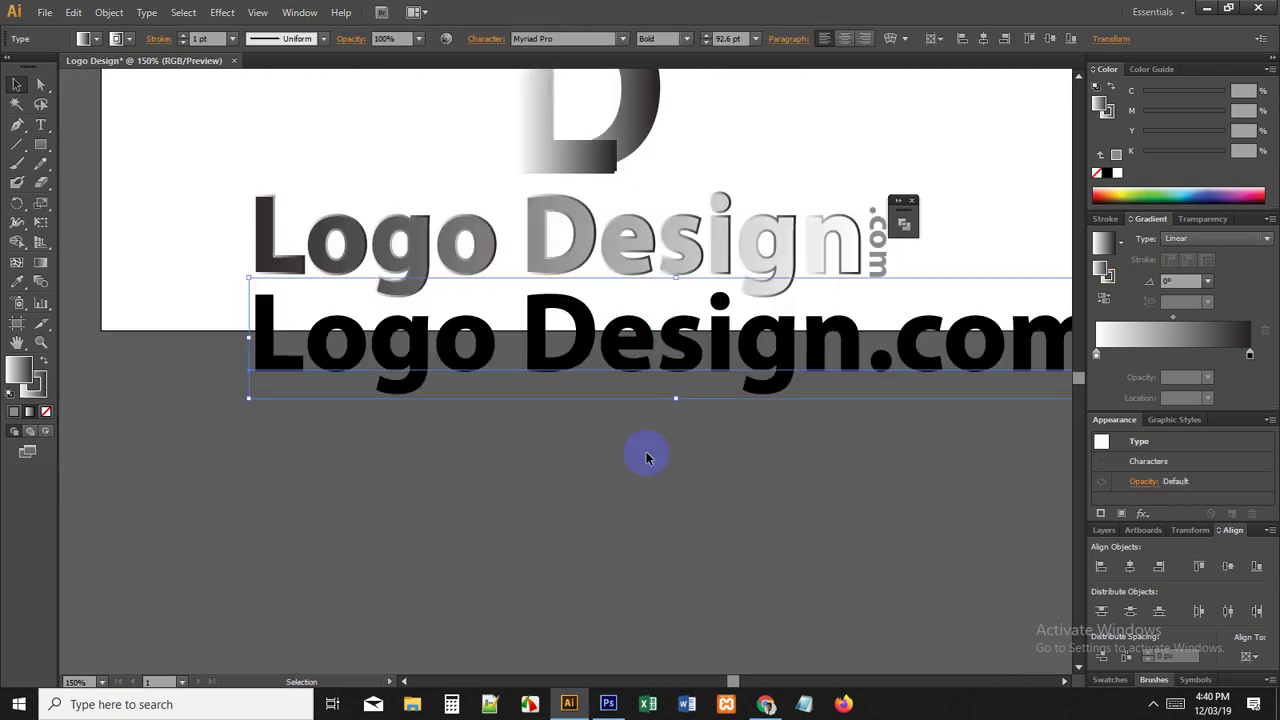
pyautogui.moveTo(689, 365); pyautogui.dragTo(678, 525)
pyautogui.moveTo(631, 611); pyautogui.dragTo(616, 548)
pyautogui.click(617, 548)
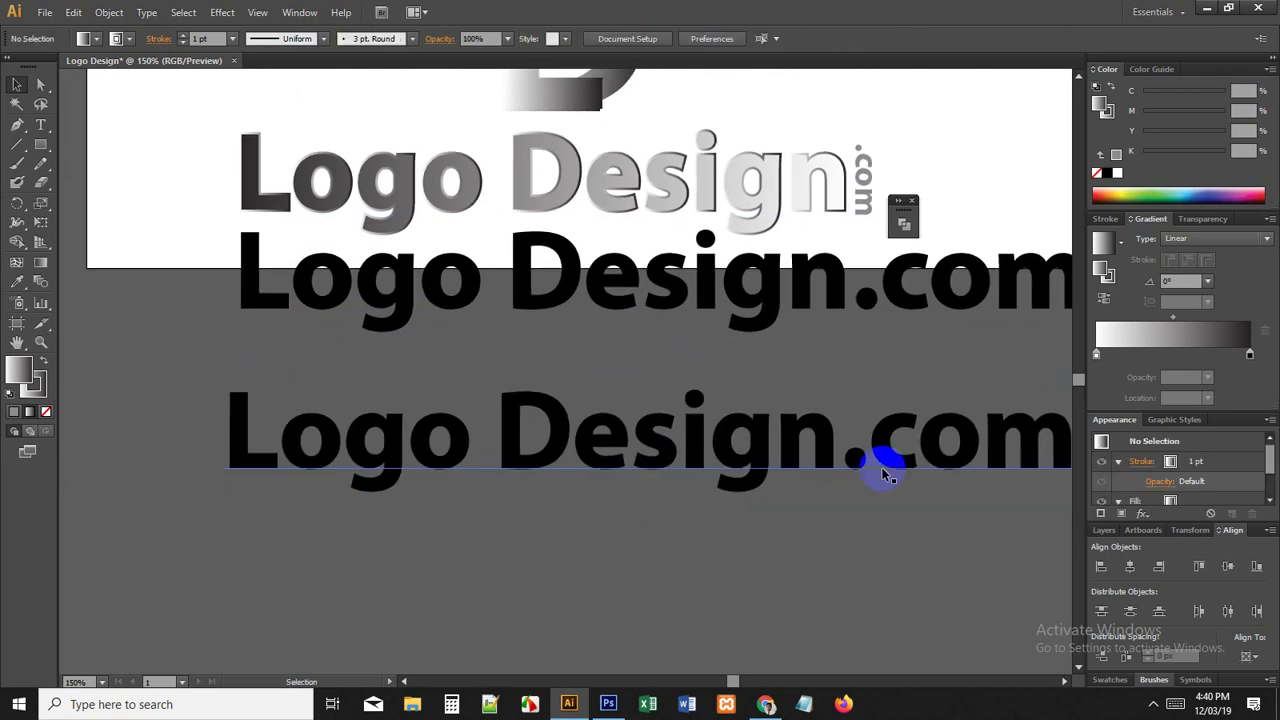
# Step: Replace ".com" with " online" in the lower copy of the black text
pyautogui.moveTo(909, 465); pyautogui.dragTo(1014, 450)
pyautogui.doubleClick(606, 457)
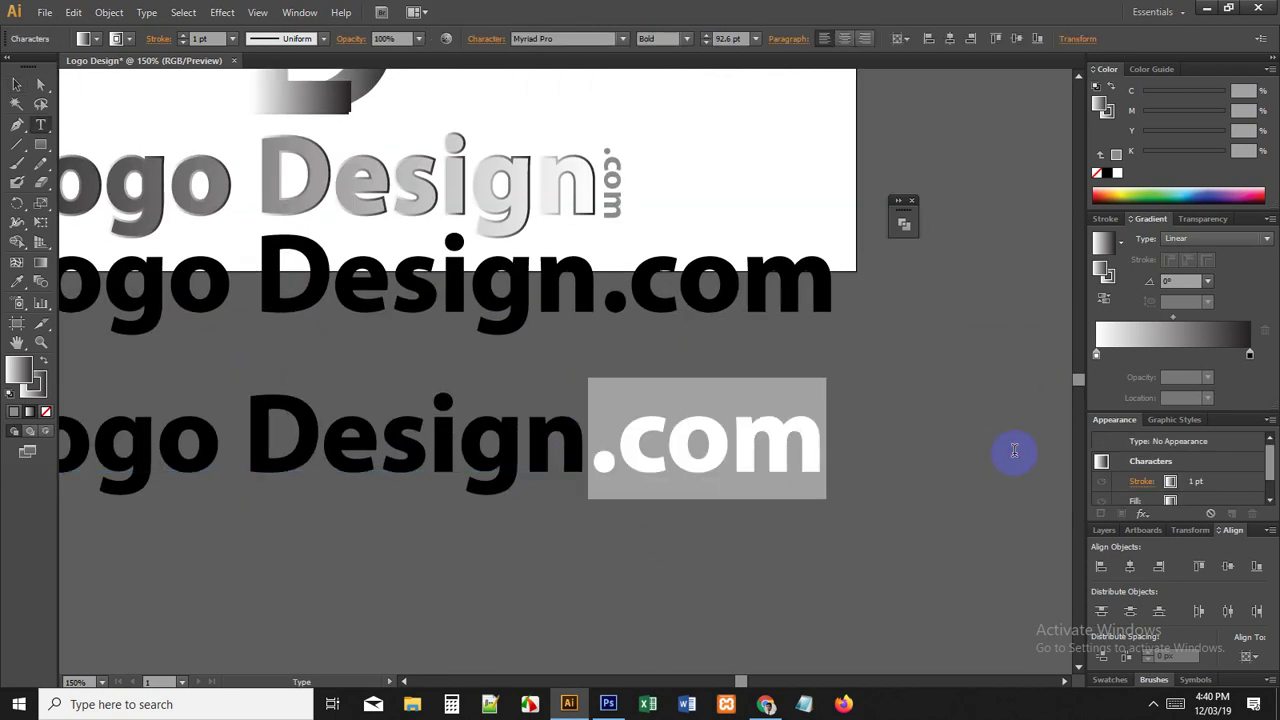
pyautogui.write('o')
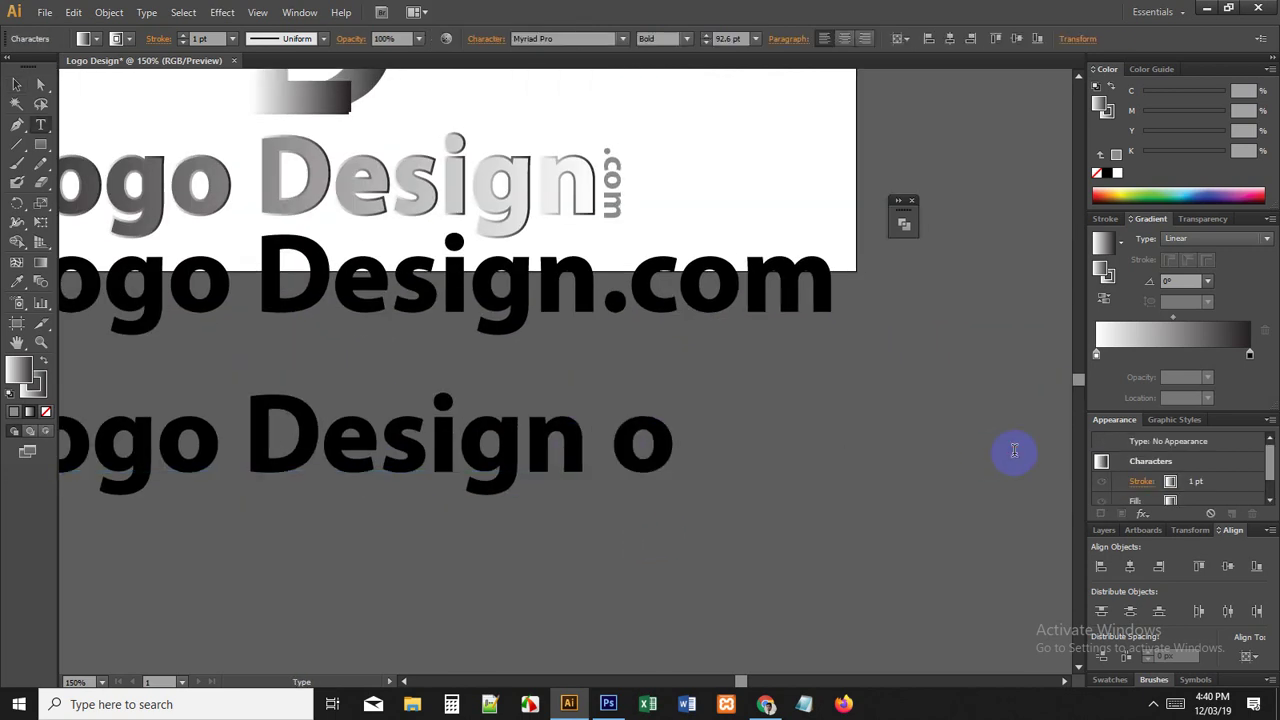
pyautogui.write('nline')
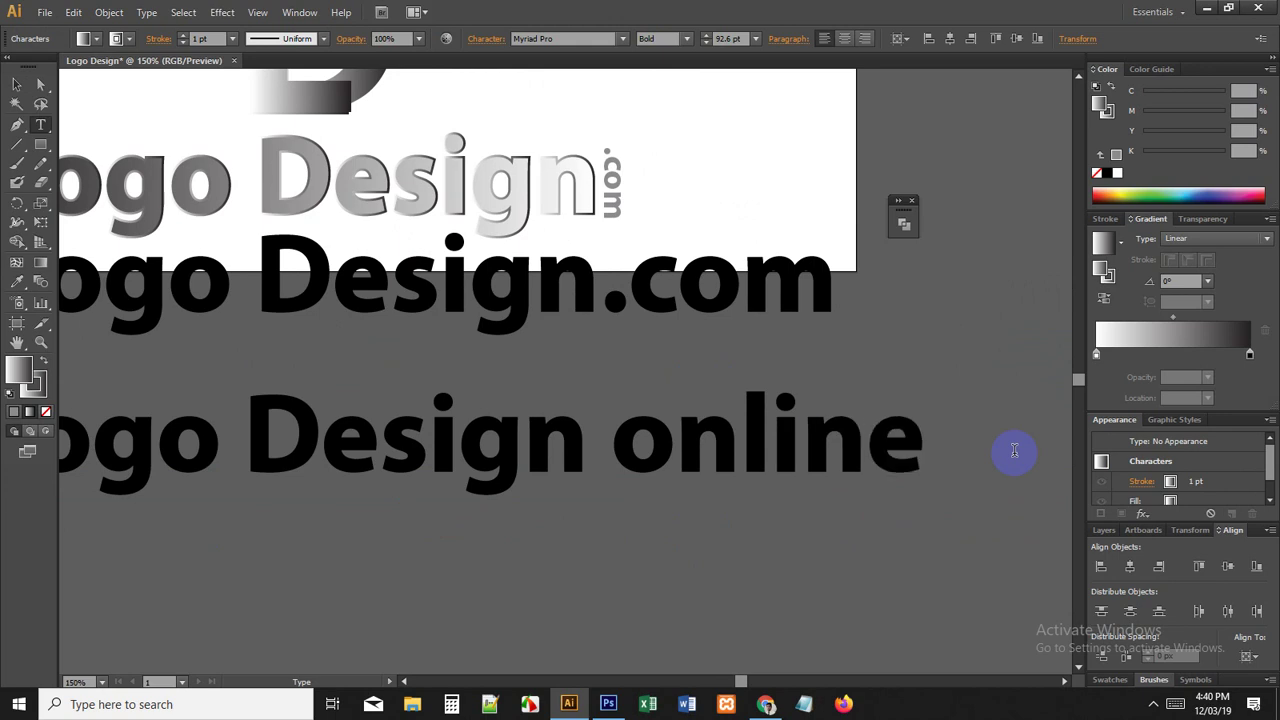
pyautogui.click(16, 84)
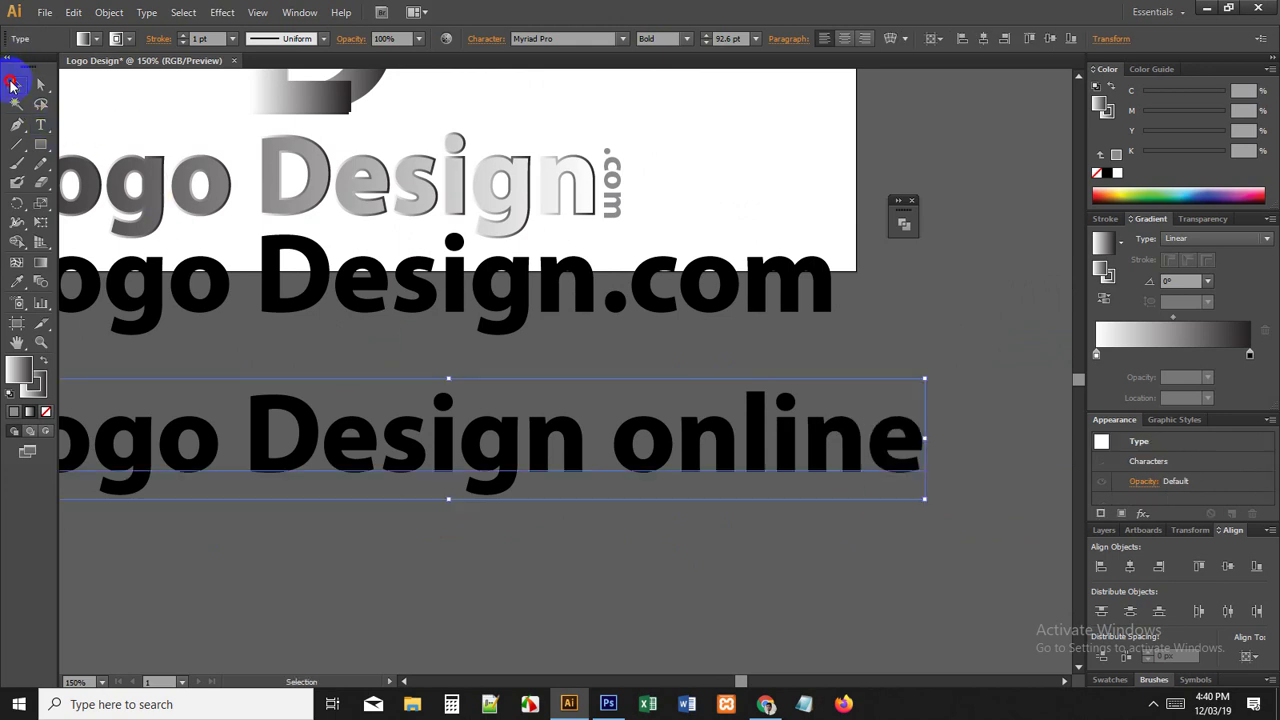
pyautogui.scroll(-1, 390, 440)
pyautogui.click(403, 497)
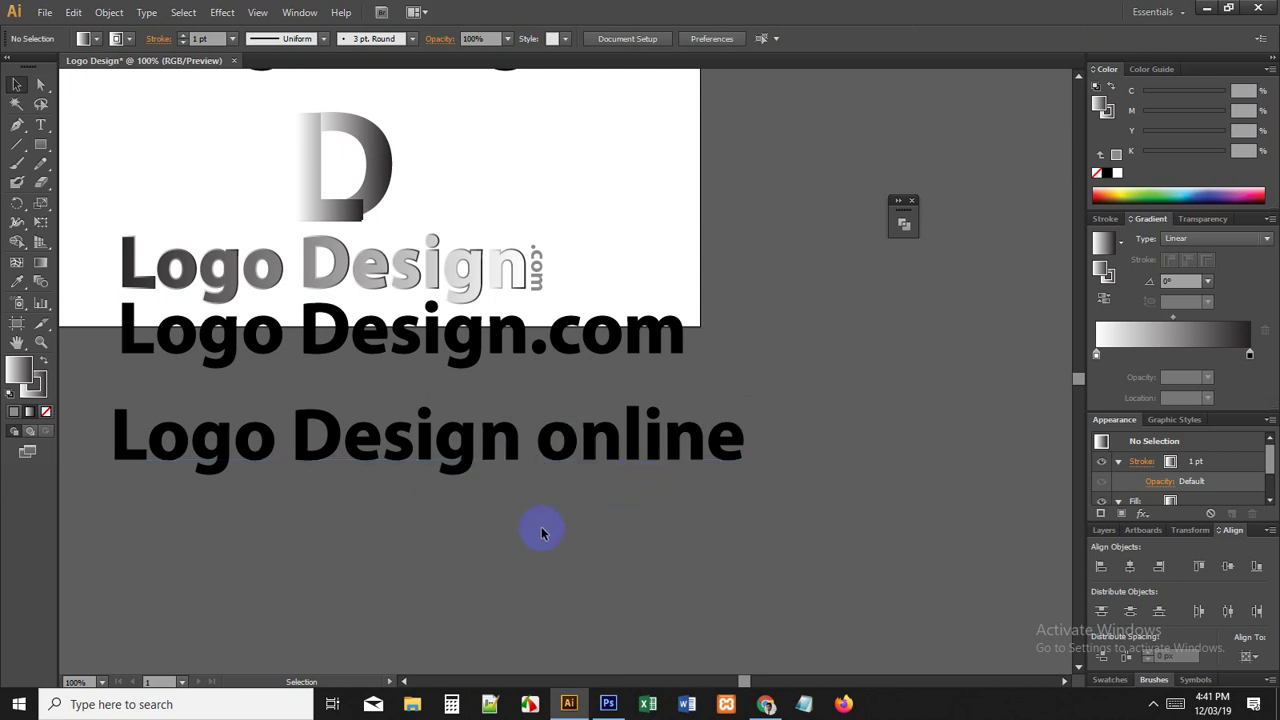
pyautogui.click(564, 448)
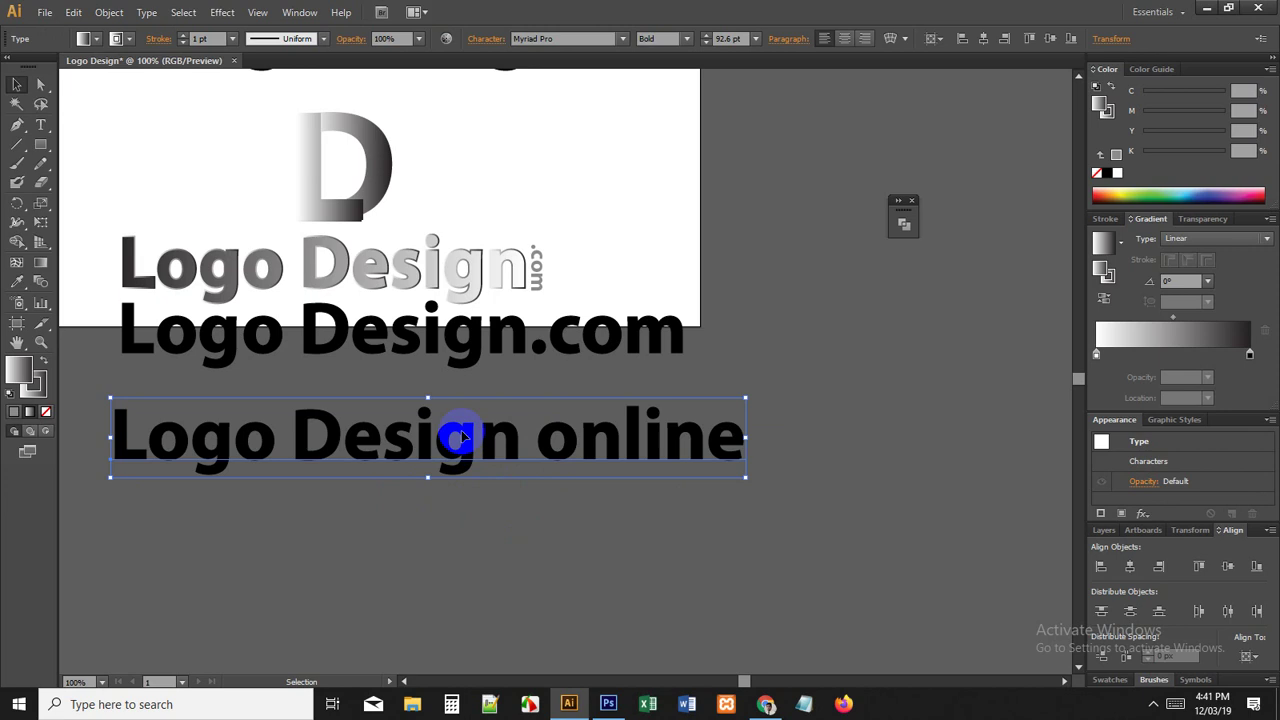
pyautogui.doubleClick(543, 434)
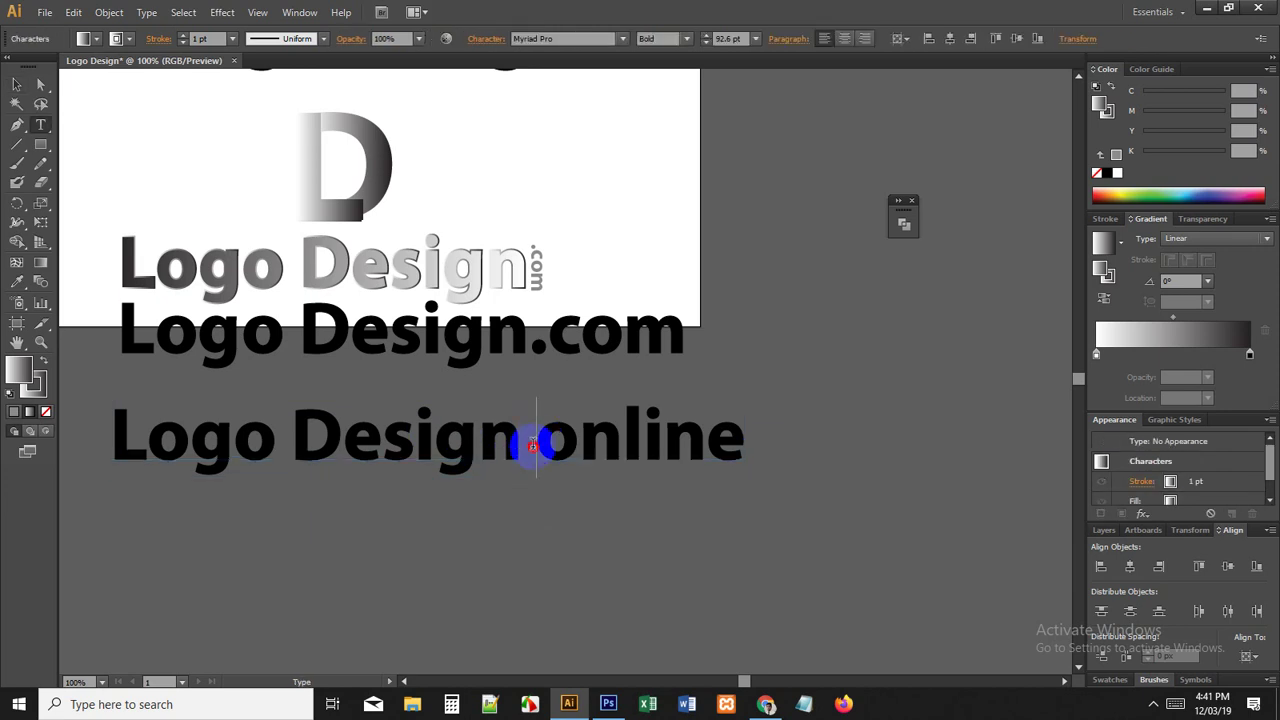
pyautogui.moveTo(520, 449); pyautogui.dragTo(576, 447)
pyautogui.click(16, 85)
# Step: Duplicate the complete gradient logo, including the LD monogram, Logo Design text and vertical .com, directly above the original
pyautogui.click(172, 143)
pyautogui.moveTo(179, 143); pyautogui.dragTo(259, 307)
pyautogui.moveTo(405, 235); pyautogui.dragTo(370, 100)
pyautogui.moveTo(180, 271); pyautogui.dragTo(586, 428)
pyautogui.moveTo(137, 260); pyautogui.dragTo(608, 457)
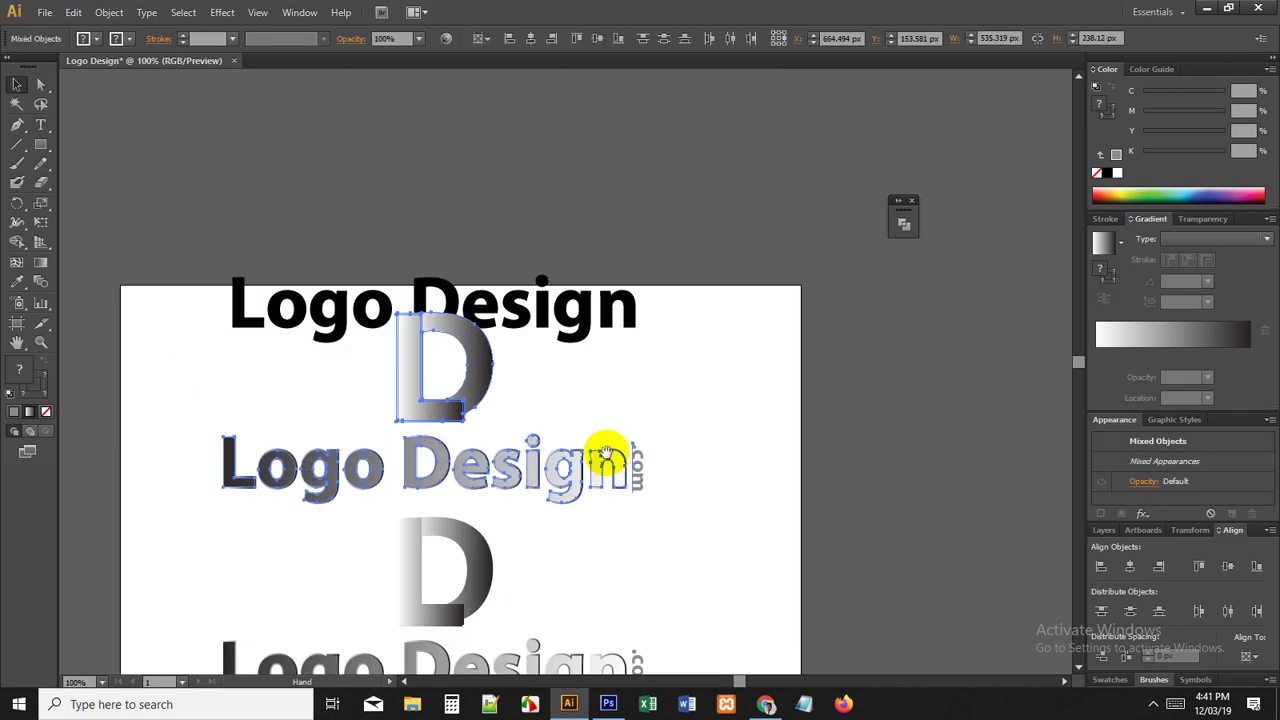
# Step: Delete the black Logo Design text at the artboard's upper edge and move the upper gradient logo slightly up
pyautogui.moveTo(573, 308); pyautogui.dragTo(573, 308)
pyautogui.click(572, 308)
pyautogui.press('Delete')
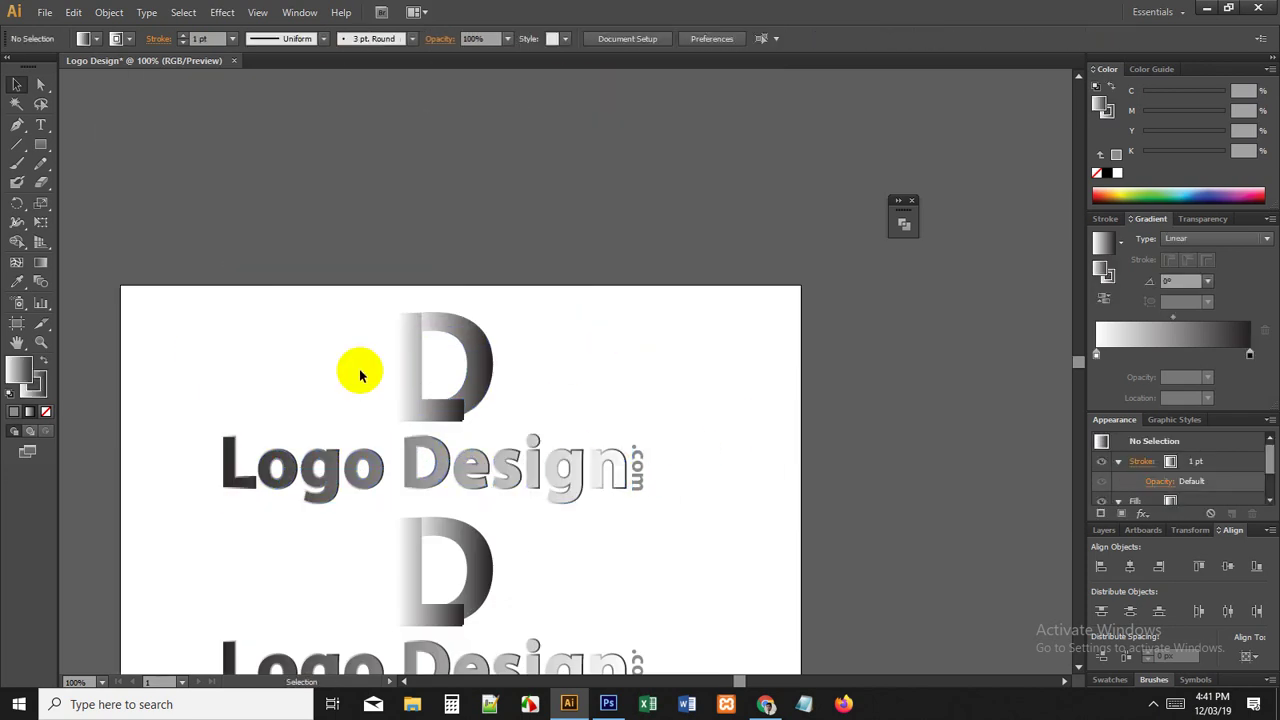
pyautogui.moveTo(194, 336); pyautogui.dragTo(674, 477)
pyautogui.moveTo(614, 464); pyautogui.dragTo(723, 405)
pyautogui.click(710, 478)
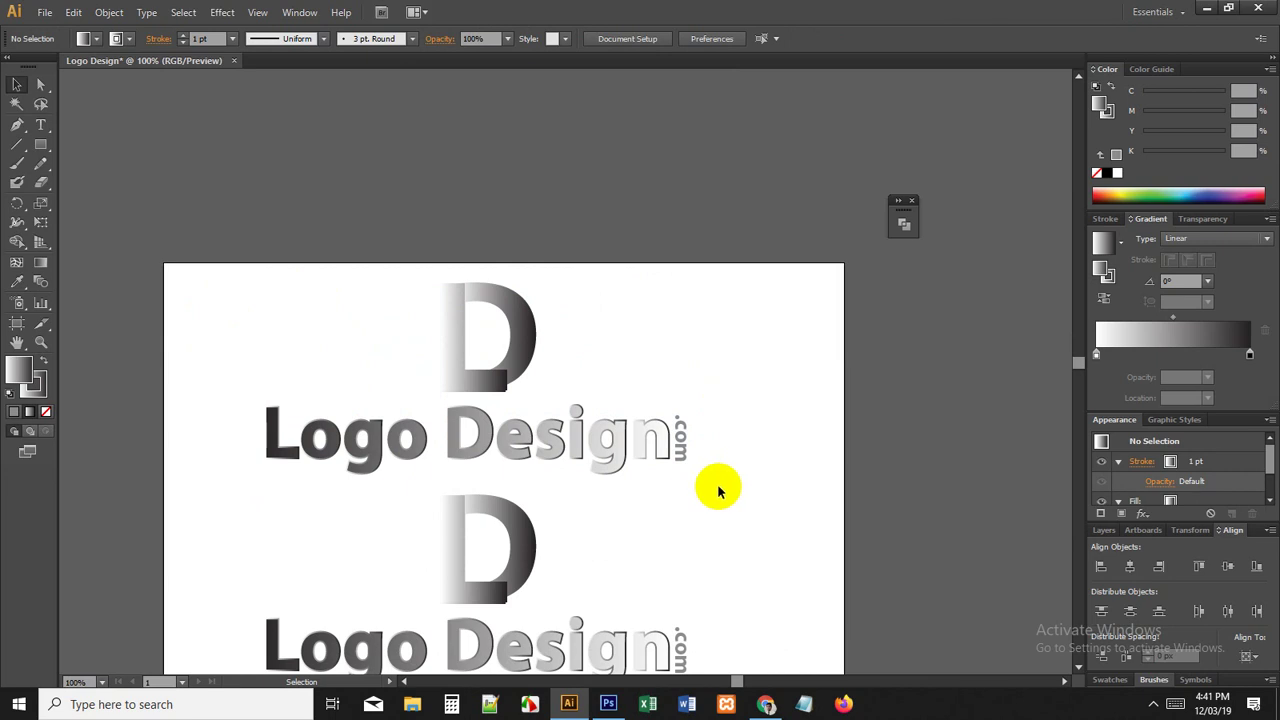
# Step: Ungroup the gradient Logo Design lettering in the upper logo copy
pyautogui.scroll(1, 420, 460)
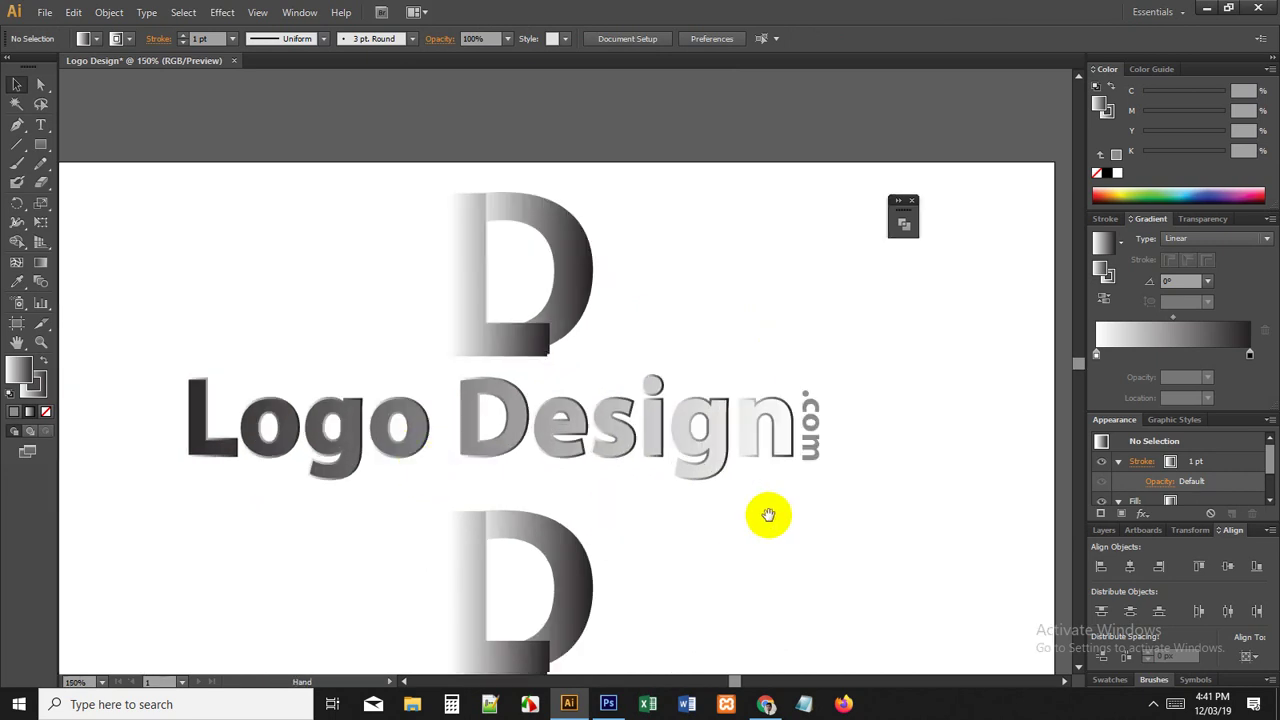
pyautogui.moveTo(766, 514); pyautogui.dragTo(700, 517)
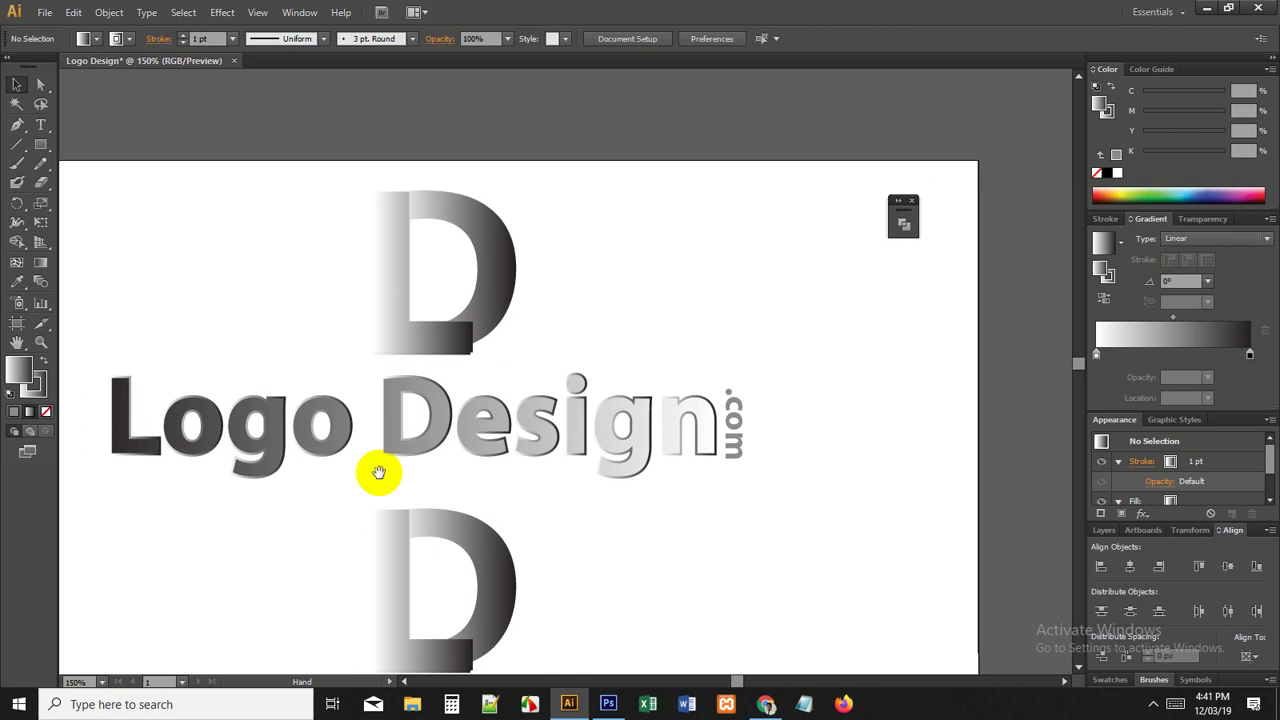
pyautogui.click(338, 424)
pyautogui.rightClick(343, 421)
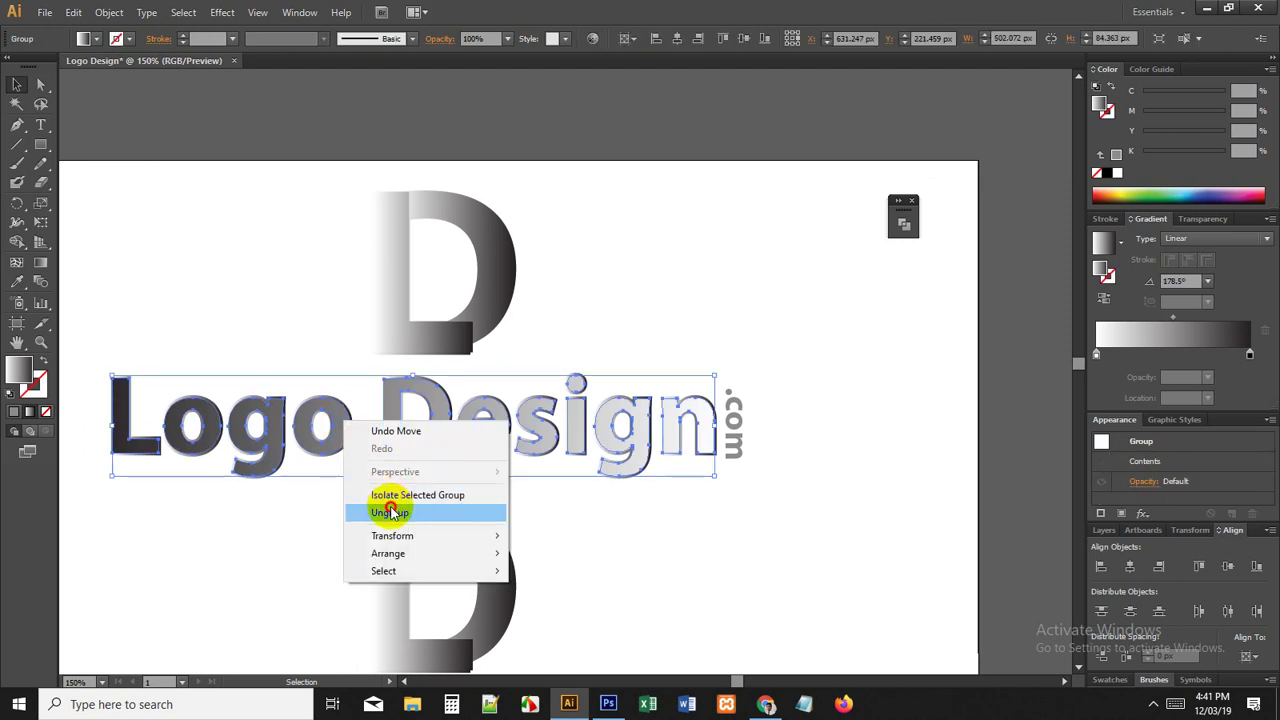
pyautogui.click(391, 512)
pyautogui.click(278, 485)
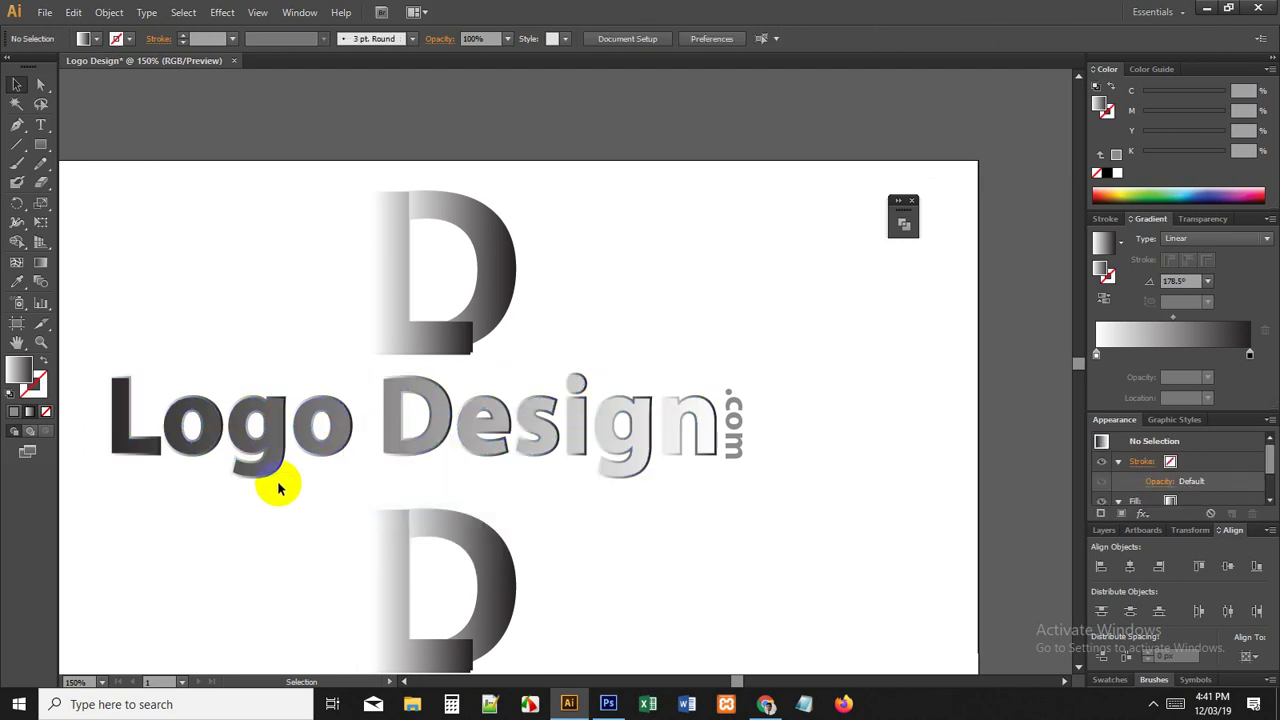
# Step: Ungroup the remaining groups of the upper gradient Logo Design lettering until the last "o" of "Logo" is selectable by itself
pyautogui.click(335, 430)
pyautogui.rightClick(302, 383)
pyautogui.click(341, 447)
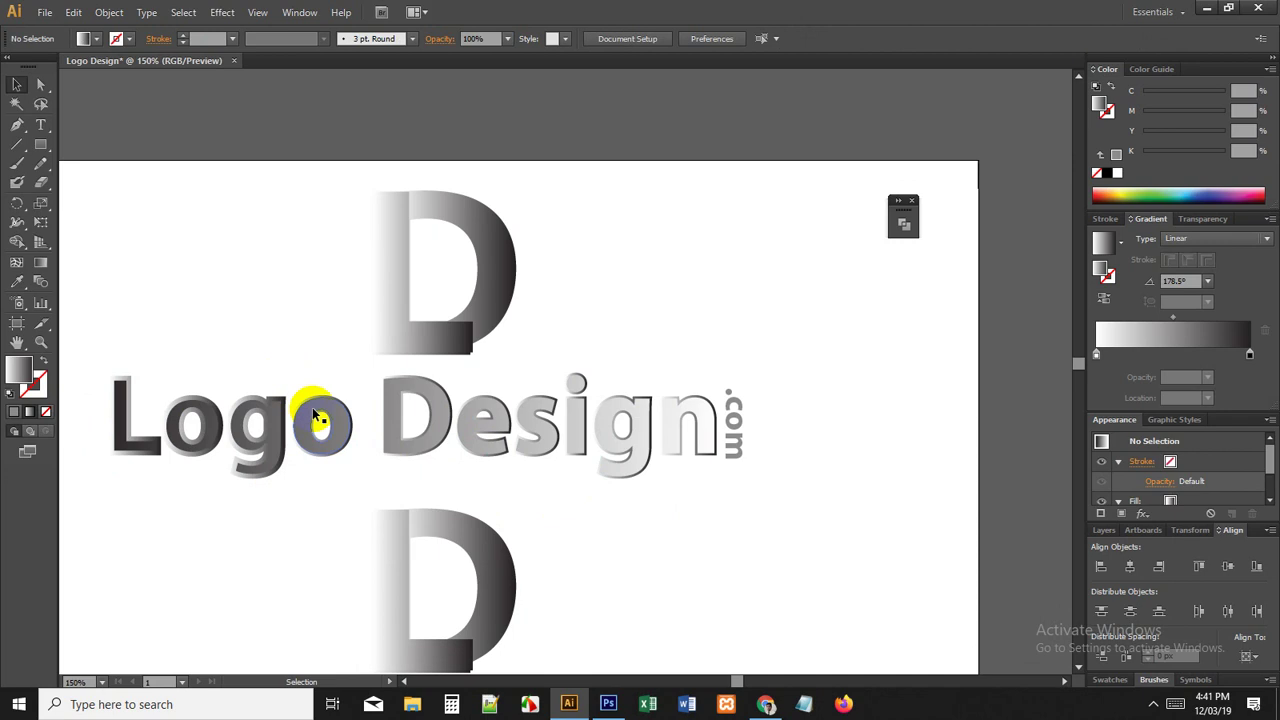
pyautogui.click(308, 379)
pyautogui.rightClick(335, 425)
pyautogui.click(355, 492)
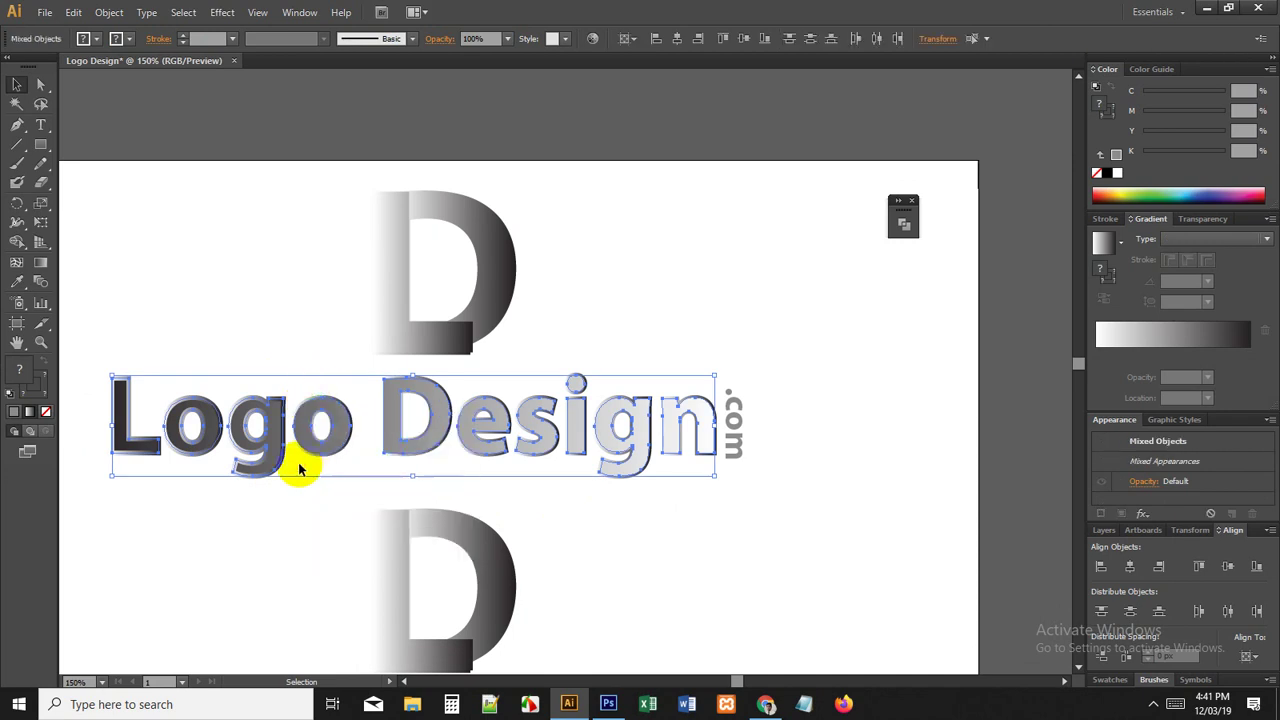
pyautogui.click(324, 411)
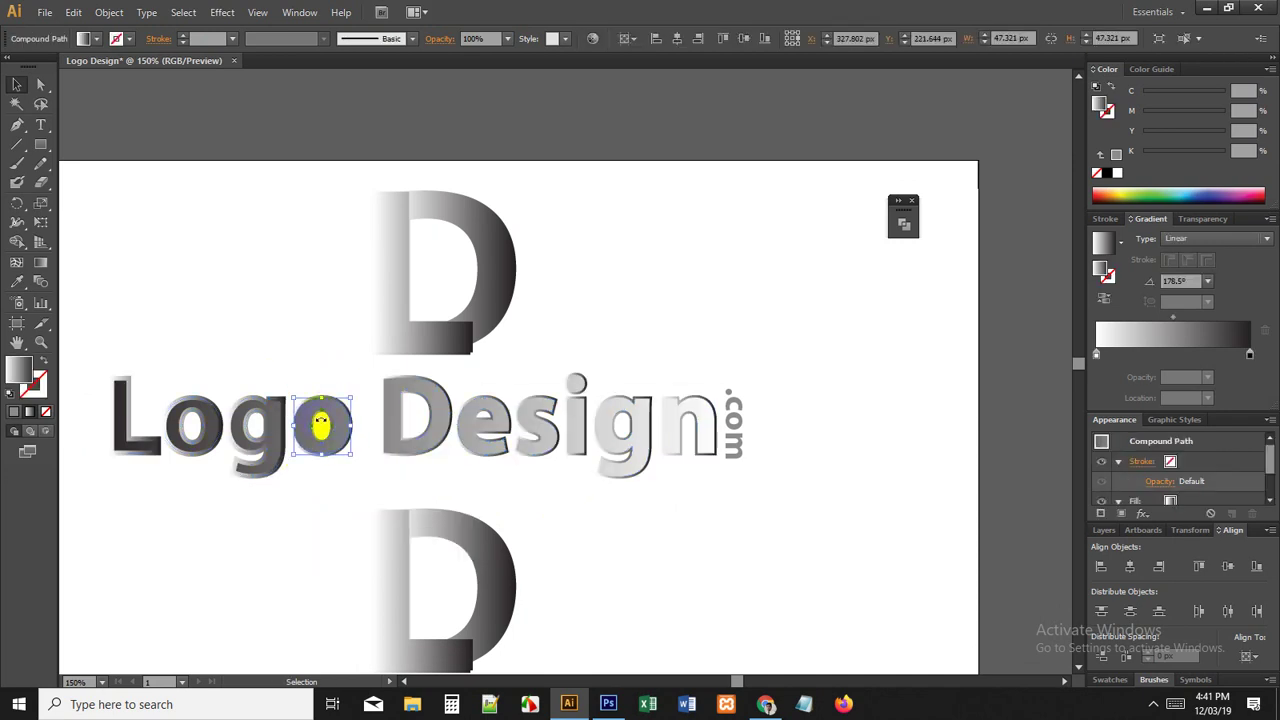
pyautogui.click(345, 422)
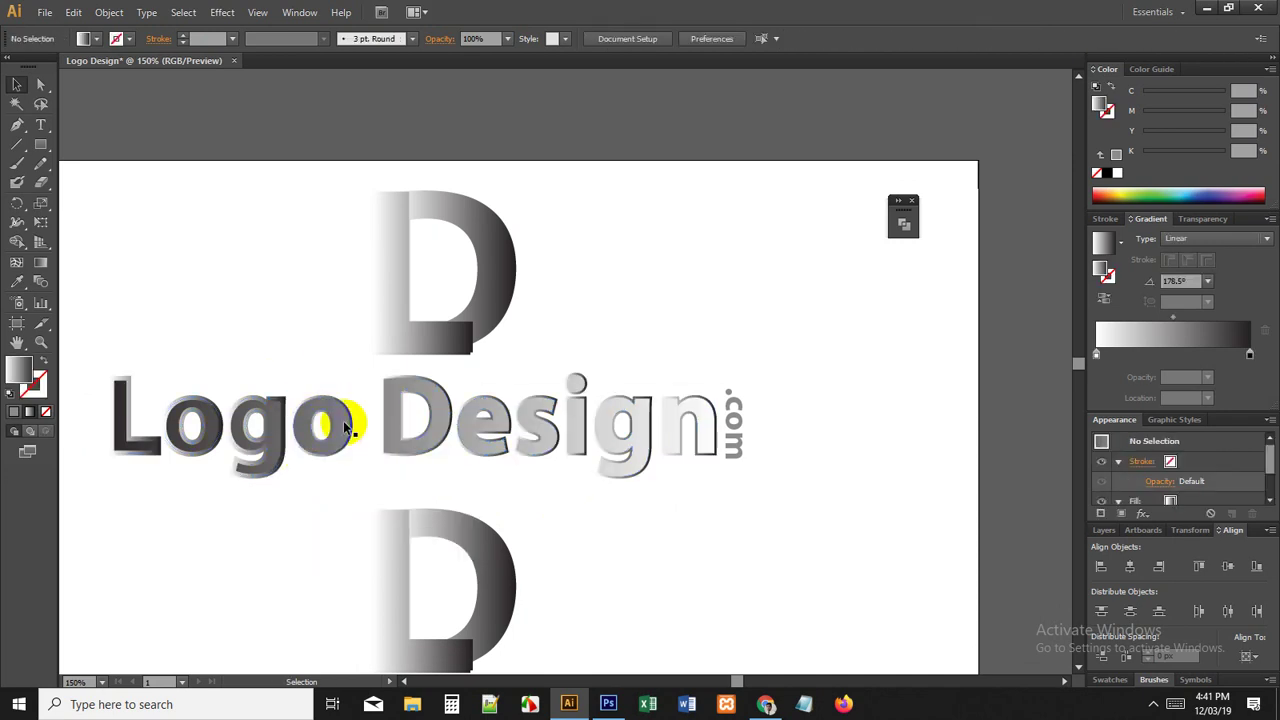
# Step: Switch to Chrome and search Google Images for "shopping cart png icon" in a new tab
pyautogui.click(766, 702)
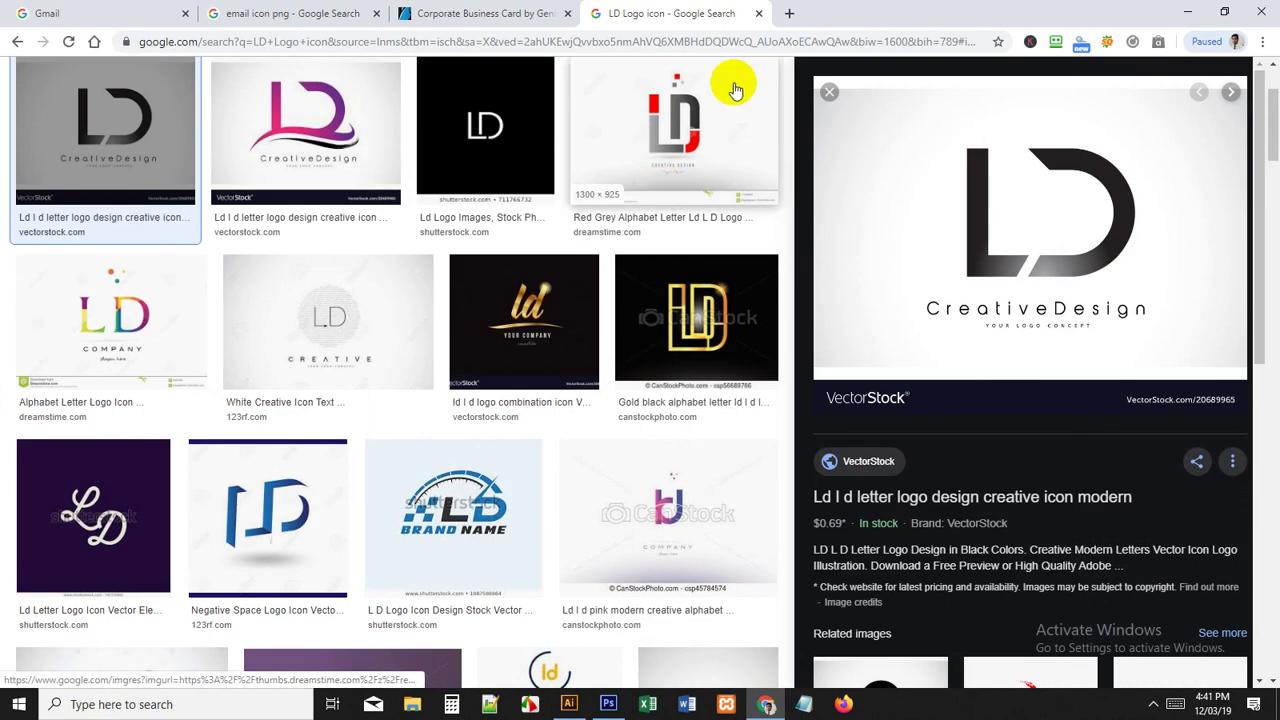
pyautogui.click(789, 16)
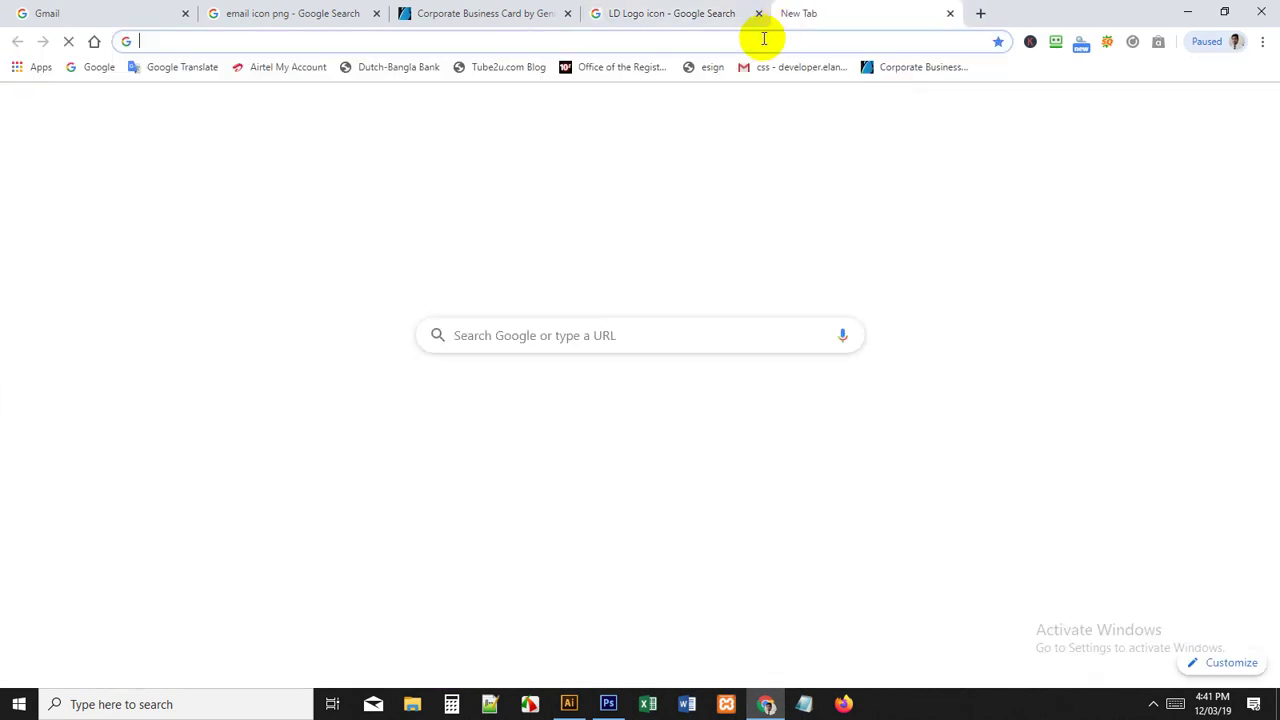
pyautogui.write('sh')
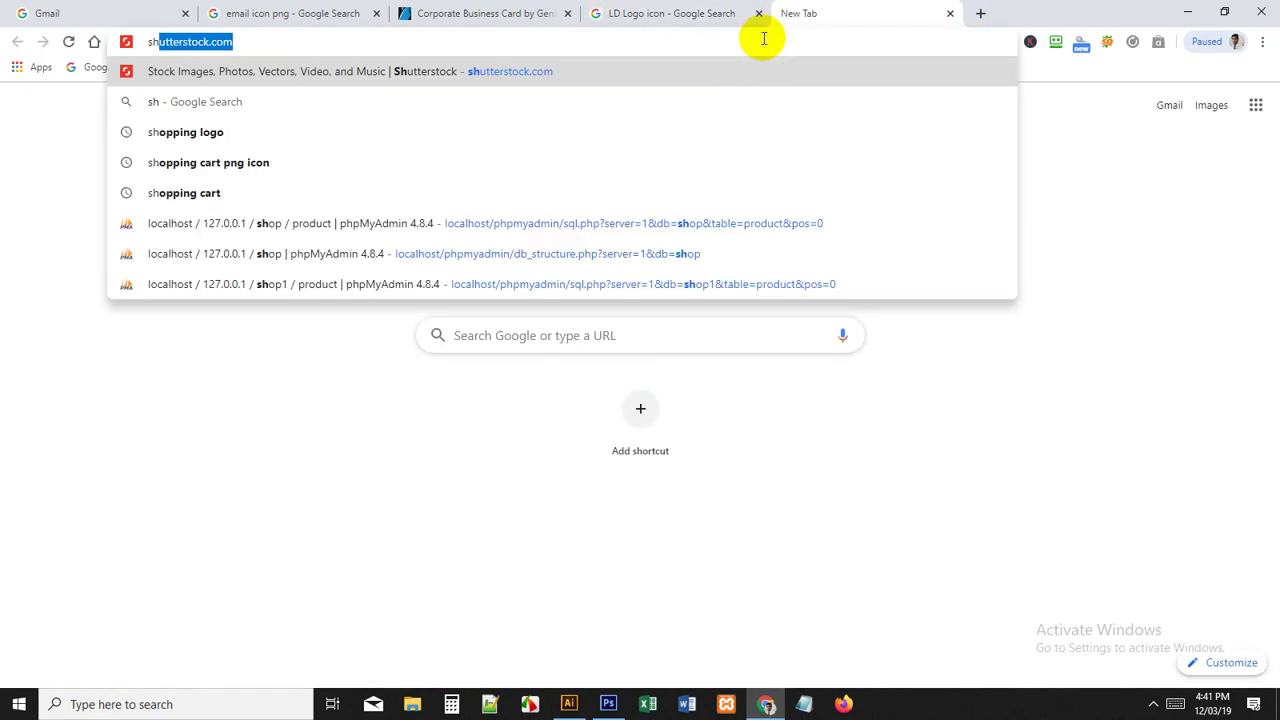
pyautogui.write('opping')
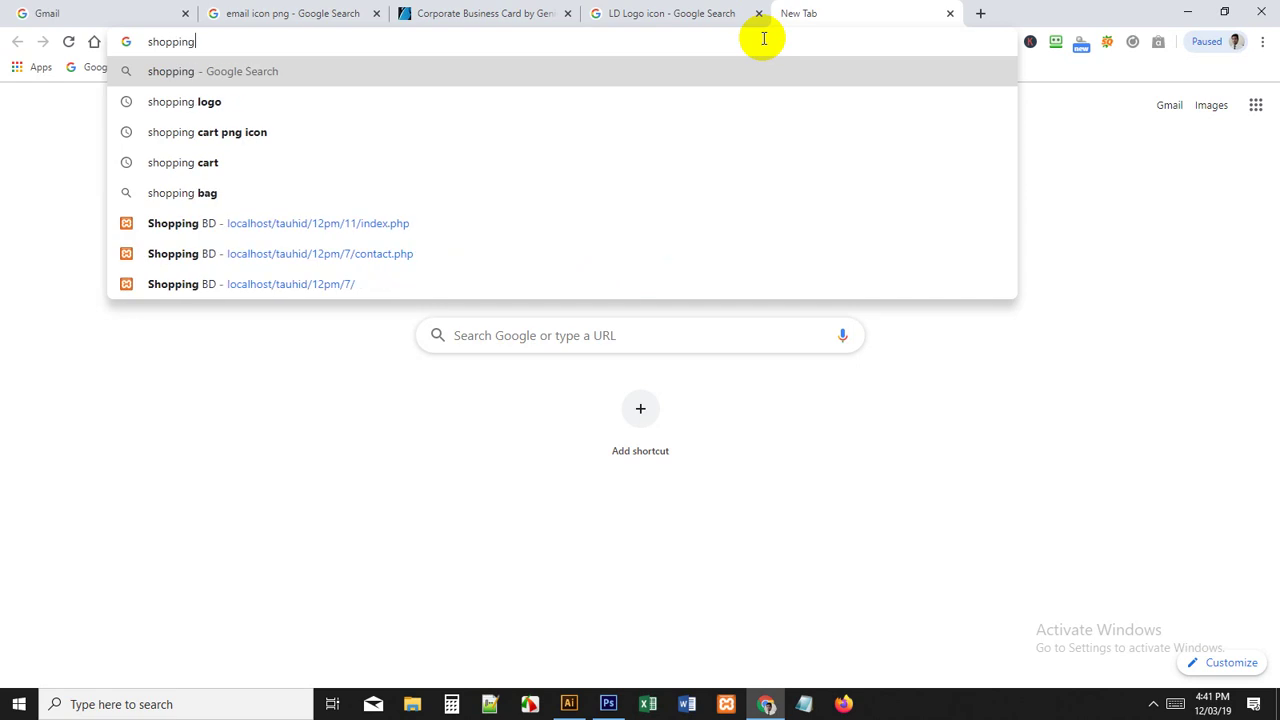
pyautogui.press('Down')
pyautogui.press('Down')
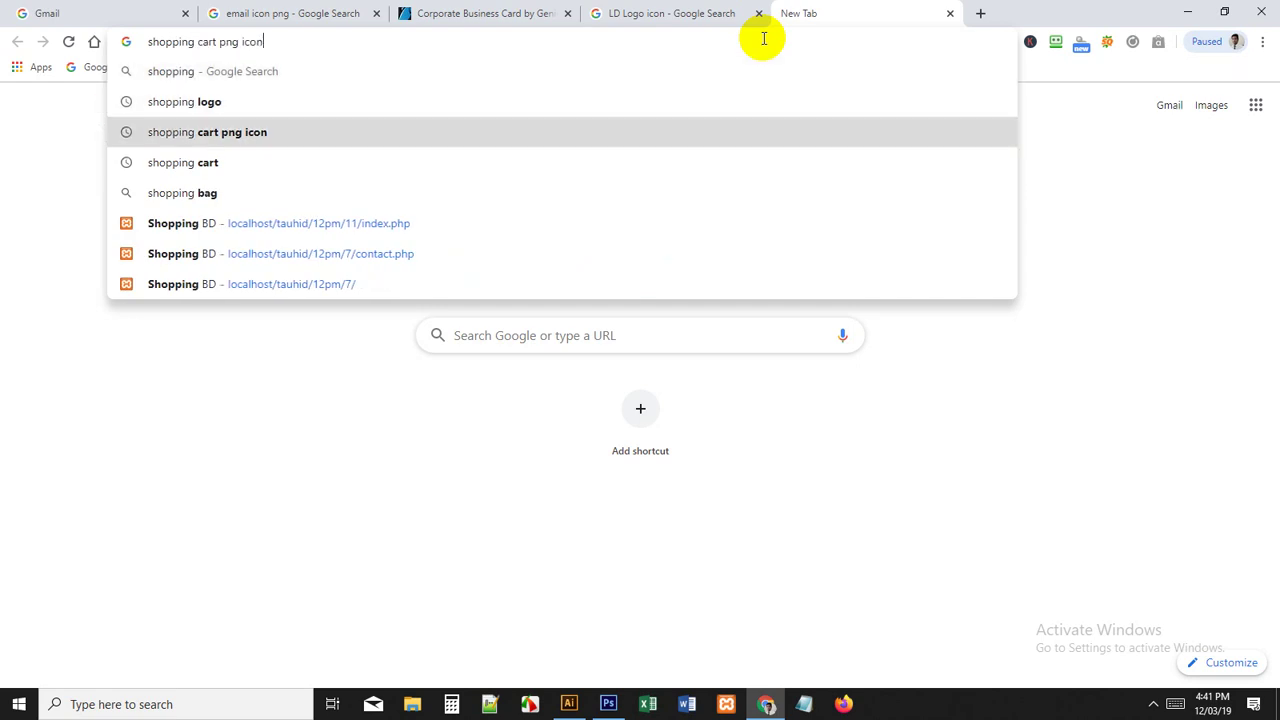
pyautogui.press('Return')
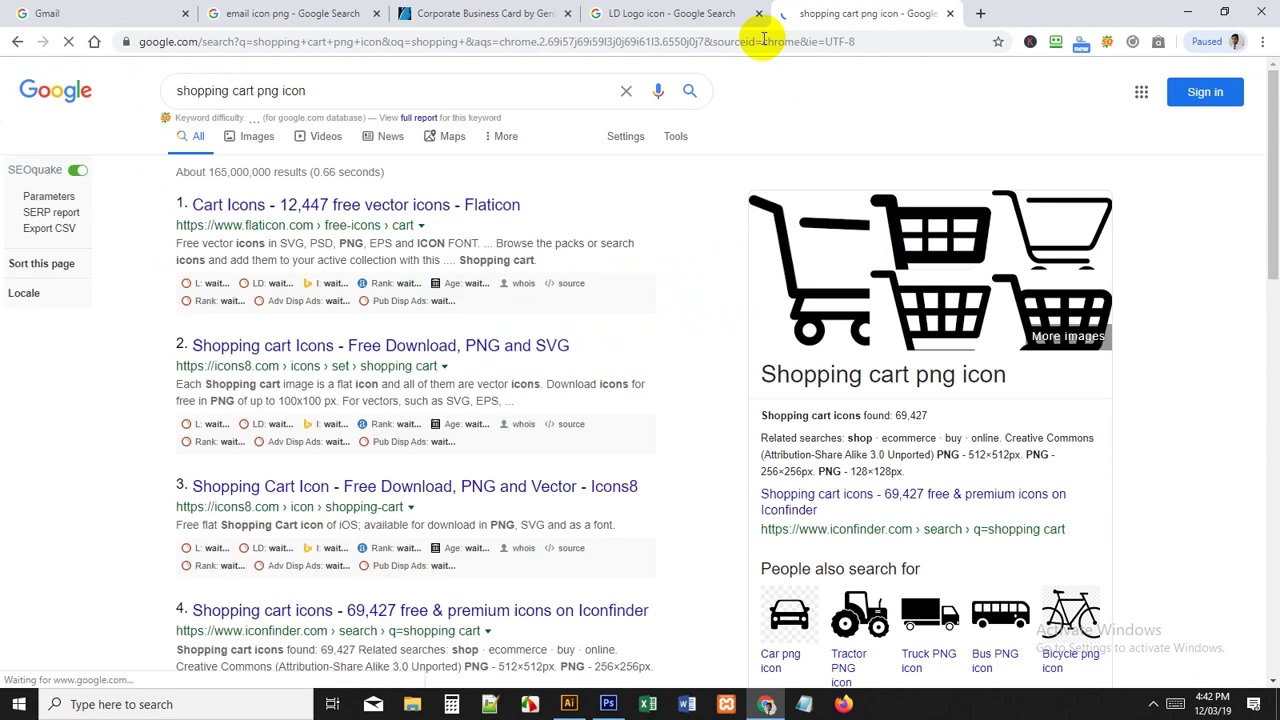
pyautogui.click(249, 138)
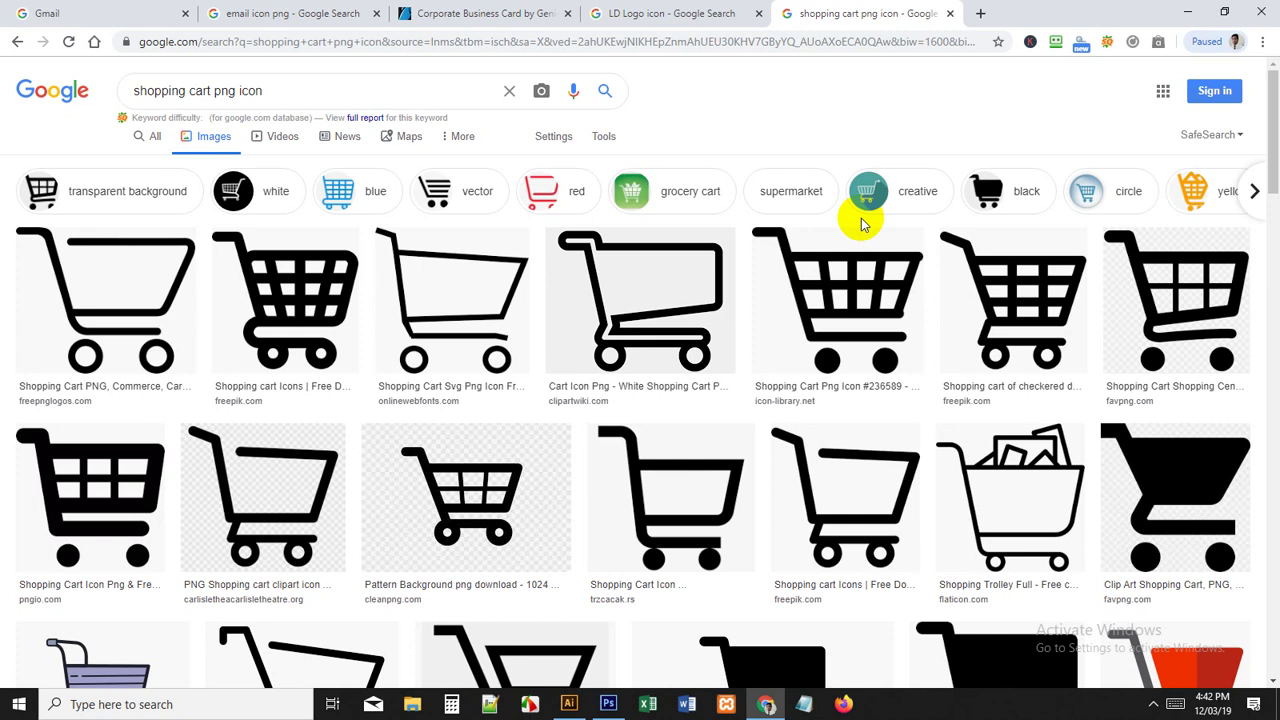
# Step: Open the black checkered Freepik cart result and save its image to the Desktop as 126083.png
pyautogui.click(260, 288)
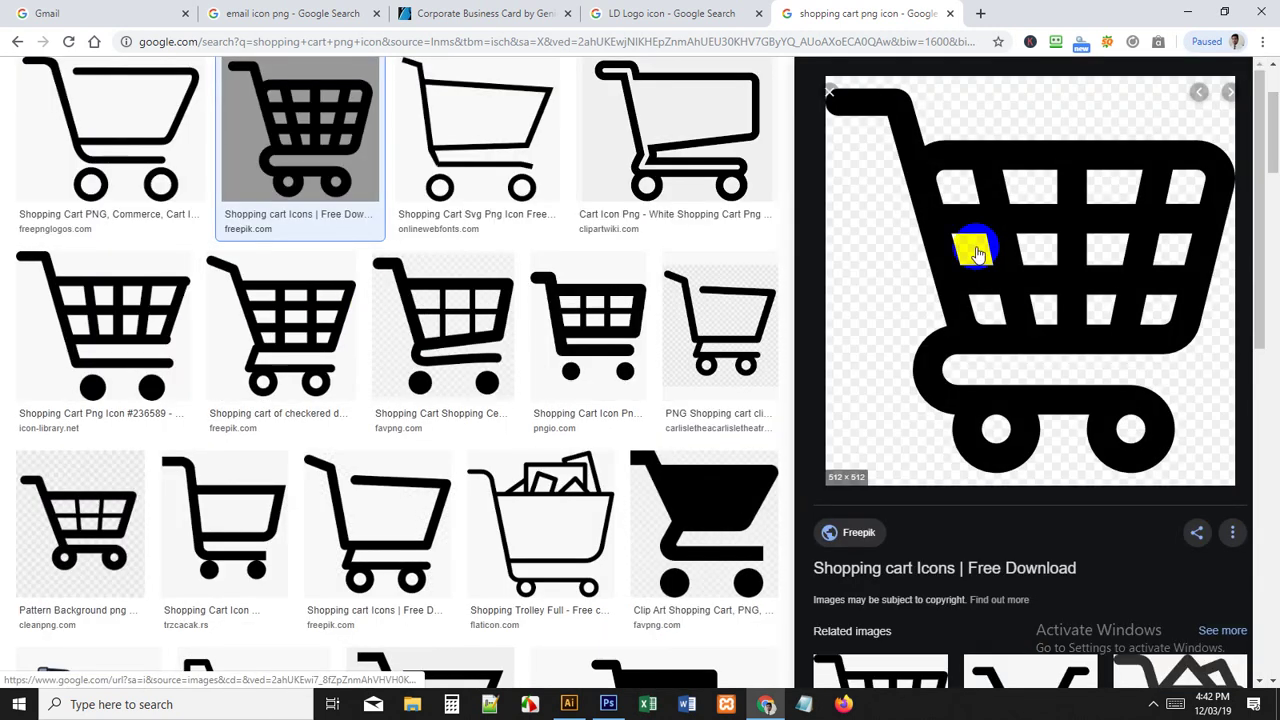
pyautogui.rightClick(965, 196)
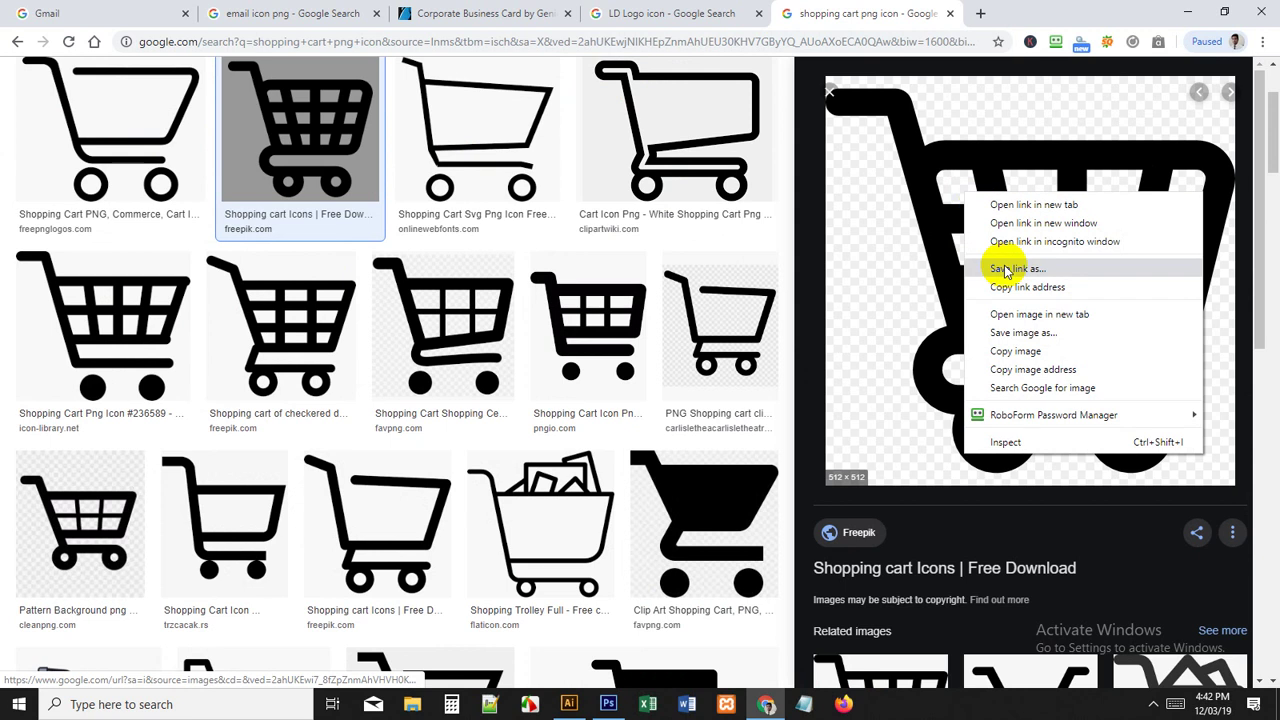
pyautogui.click(1038, 343)
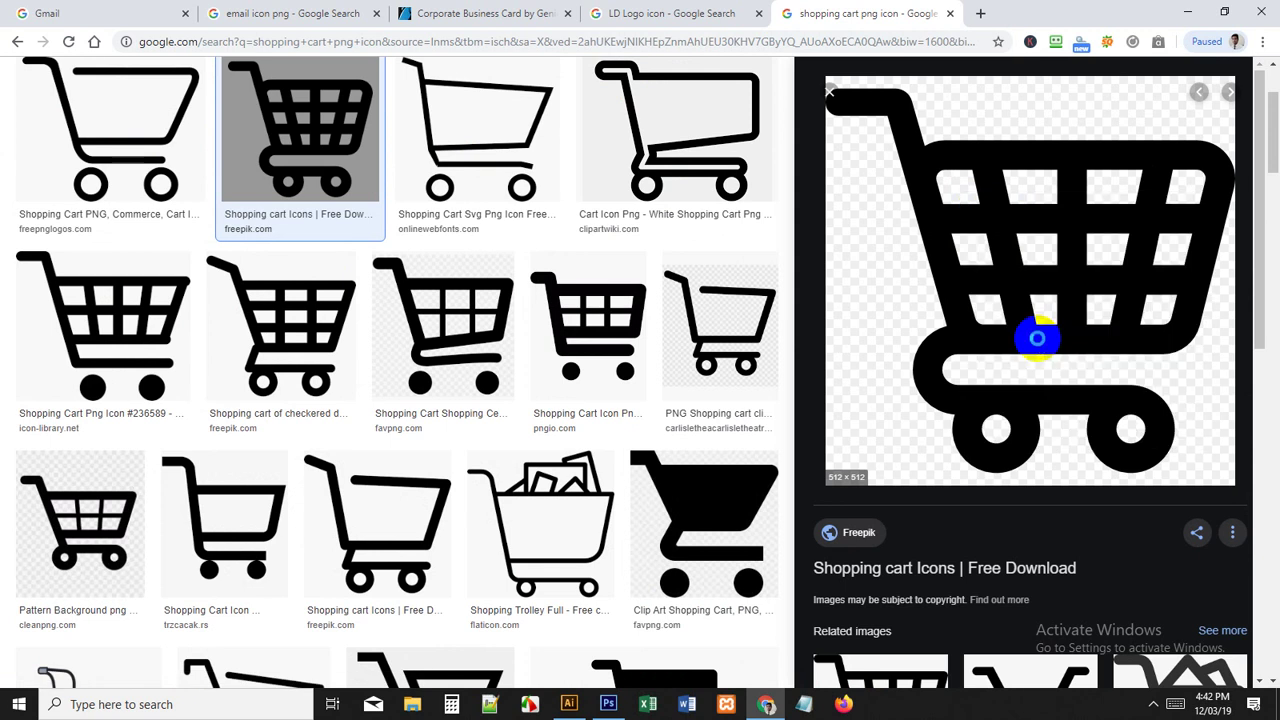
pyautogui.rightClick(1037, 338)
pyautogui.press('v')
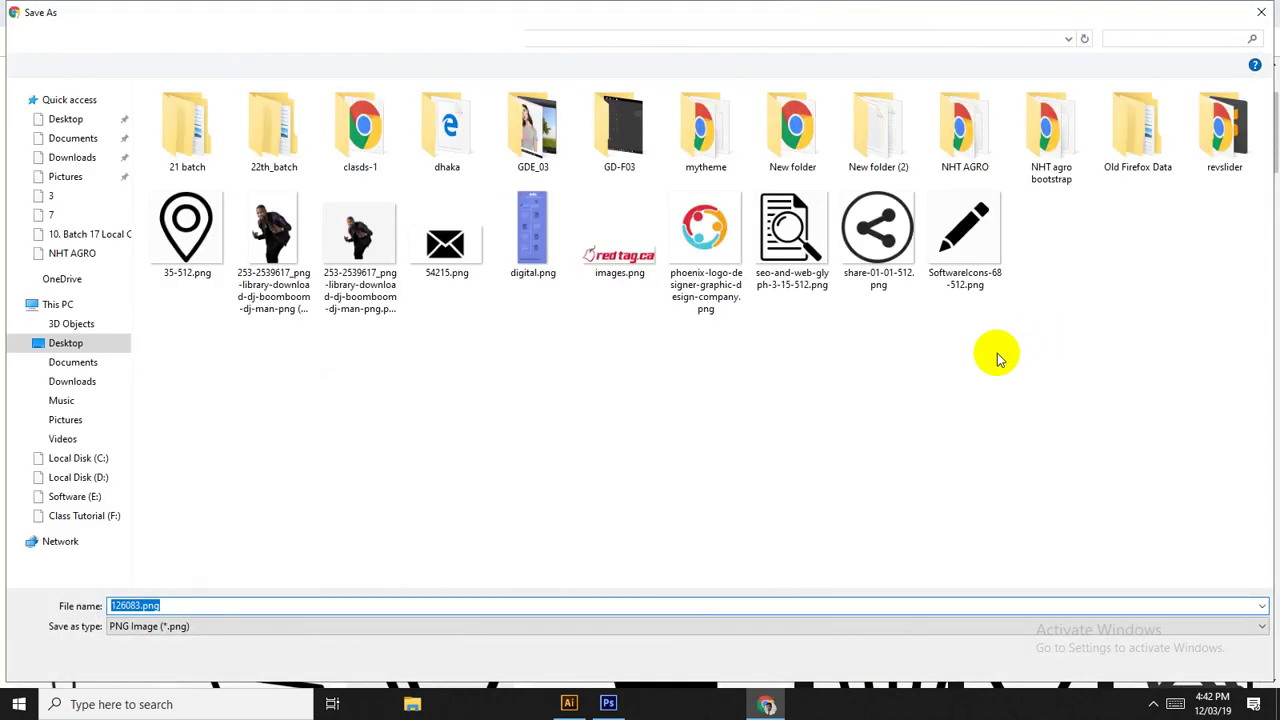
pyautogui.press('Return')
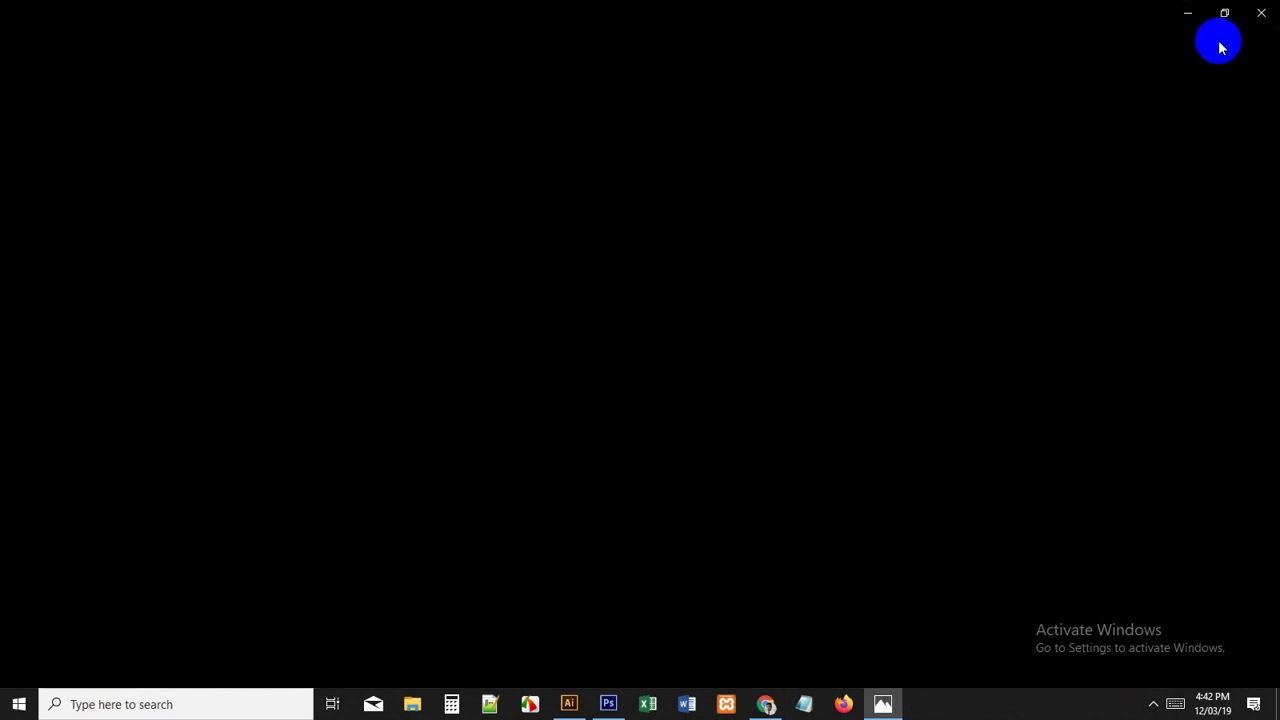
# Step: Leave the image viewer and browser, and place 126083.png from the desktop into the Logo Design document in Illustrator
pyautogui.click(1256, 14)
pyautogui.click(1232, 28)
pyautogui.click(1170, 18)
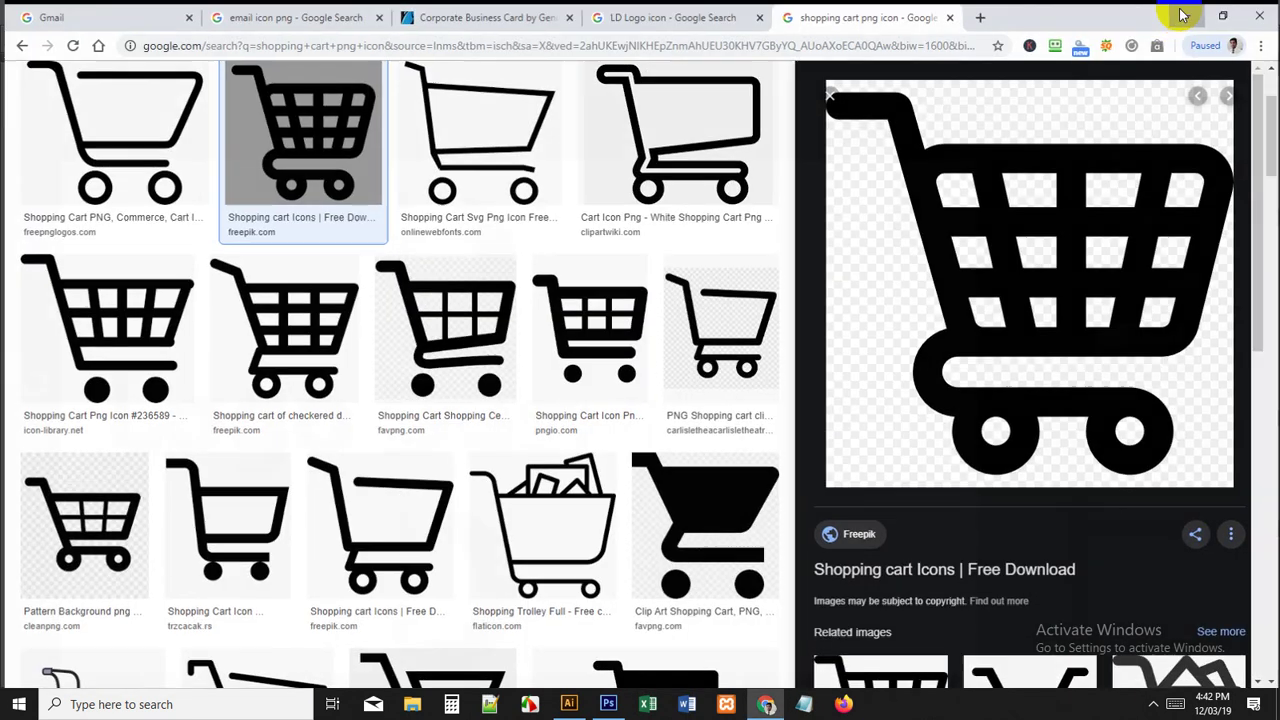
pyautogui.click(1210, 8)
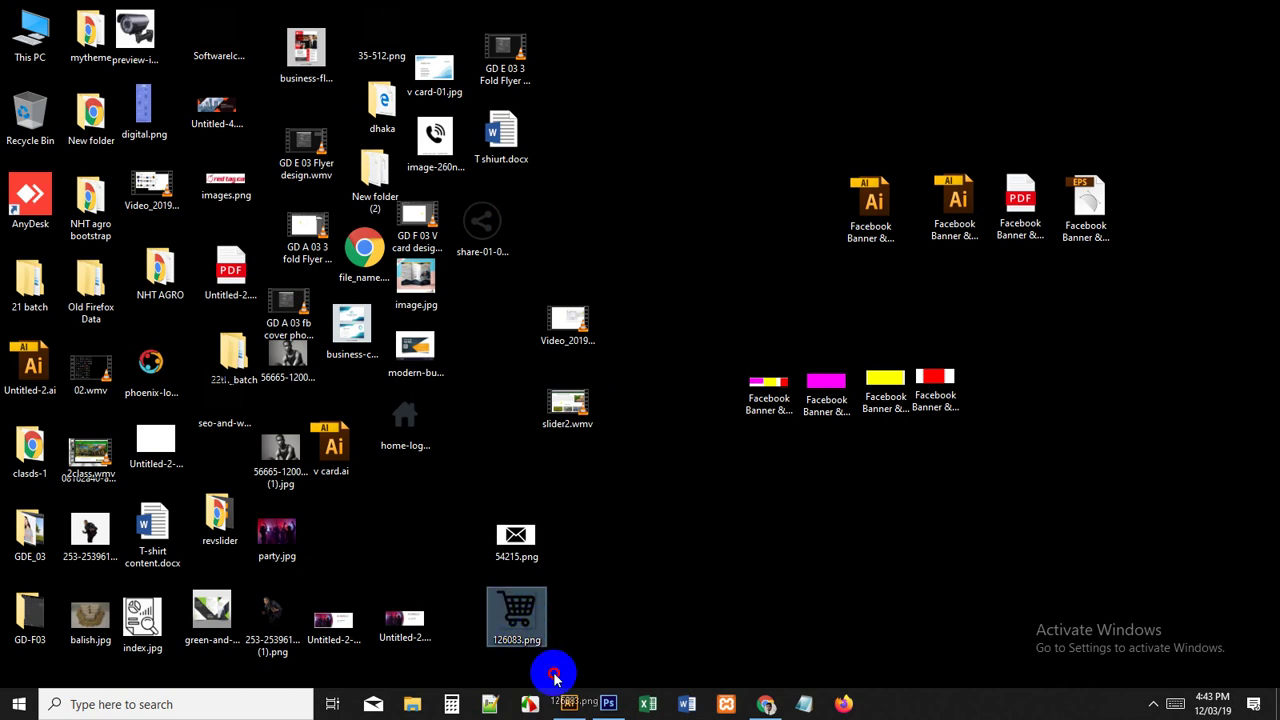
pyautogui.moveTo(555, 678); pyautogui.dragTo(577, 494)
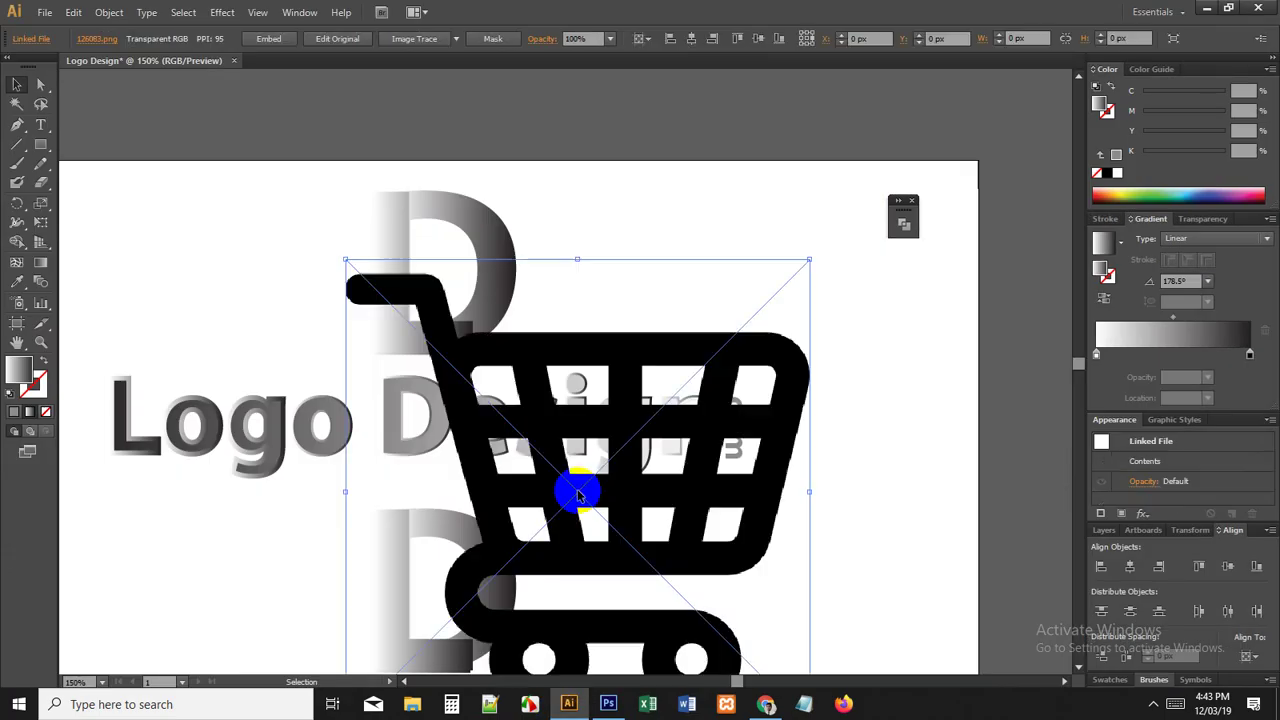
pyautogui.scroll(-2, 288, 162)
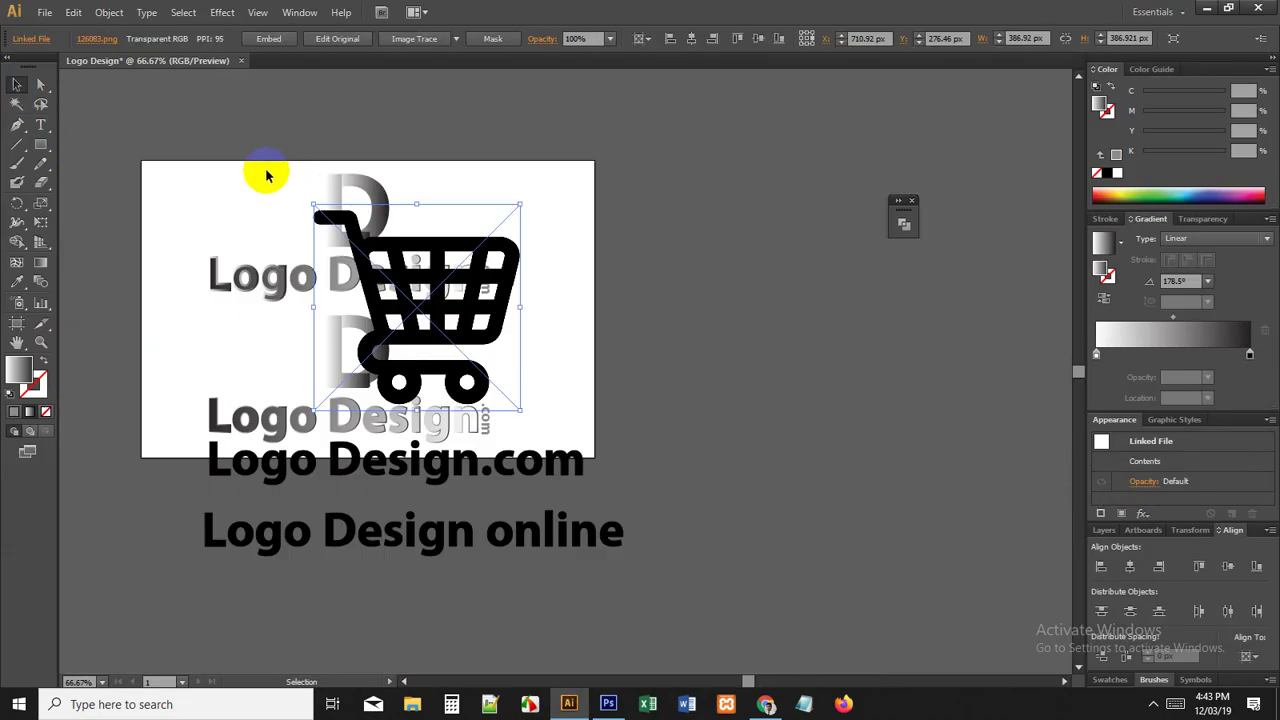
# Step: Embed the shopping cart image, scale it to about 97 px square and place it below the upper "Logo" lettering
pyautogui.click(256, 44)
pyautogui.moveTo(409, 277); pyautogui.dragTo(298, 314)
pyautogui.scroll(4, 294, 313)
pyautogui.moveTo(343, 256); pyautogui.dragTo(401, 316)
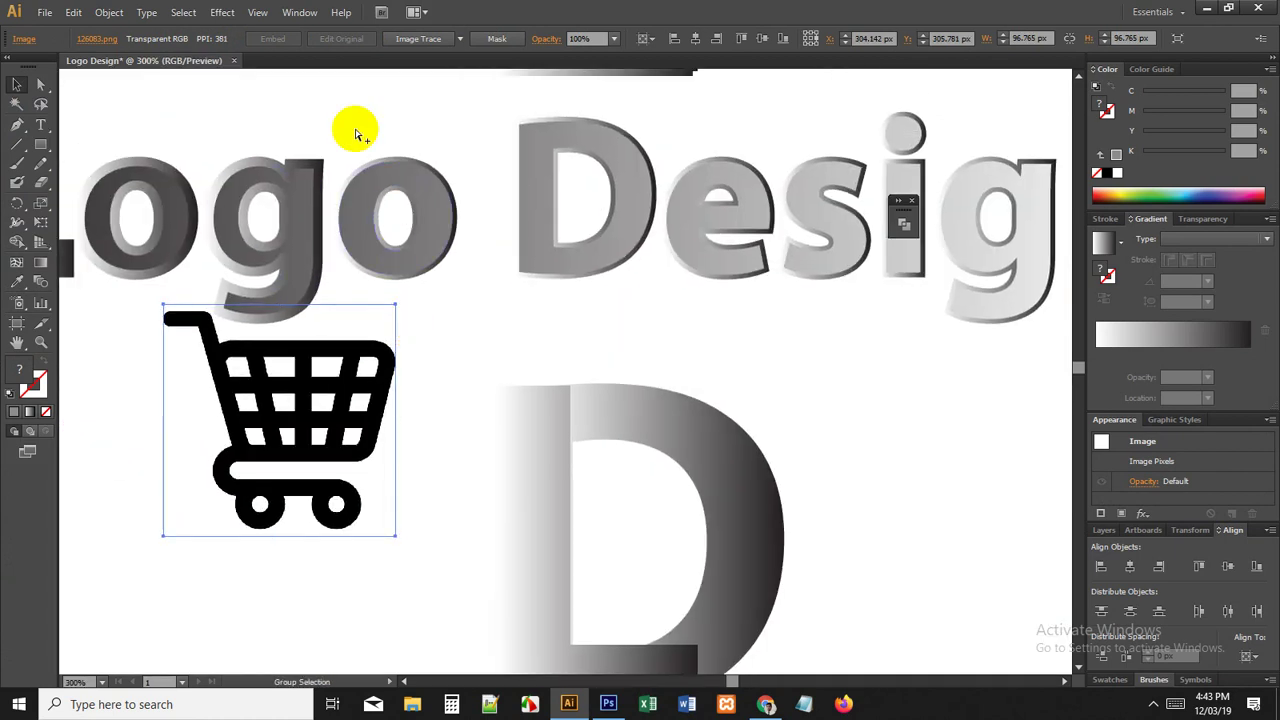
# Step: Delete the front face of the last "o" in the upper "Logo", keeping its gradient rim behind
pyautogui.scroll(2, 355, 128)
pyautogui.moveTo(329, 160); pyautogui.dragTo(380, 154)
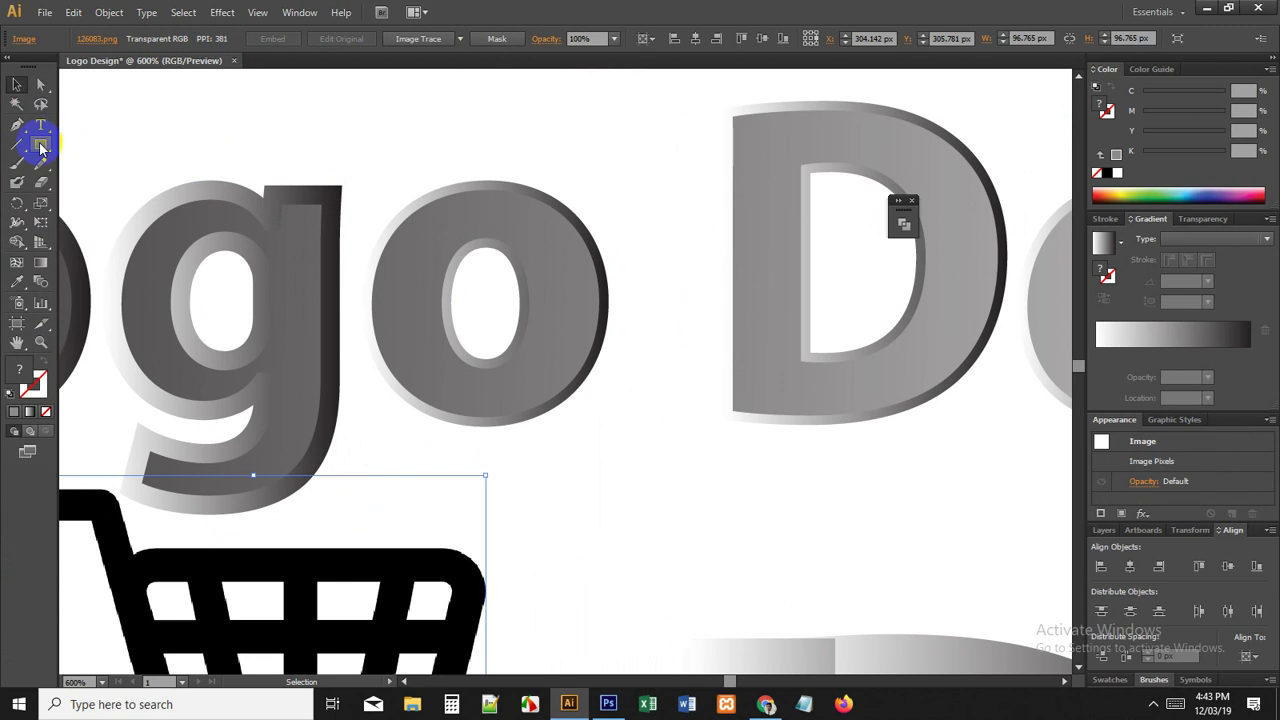
pyautogui.click(465, 237)
pyautogui.scroll(-1, 472, 257)
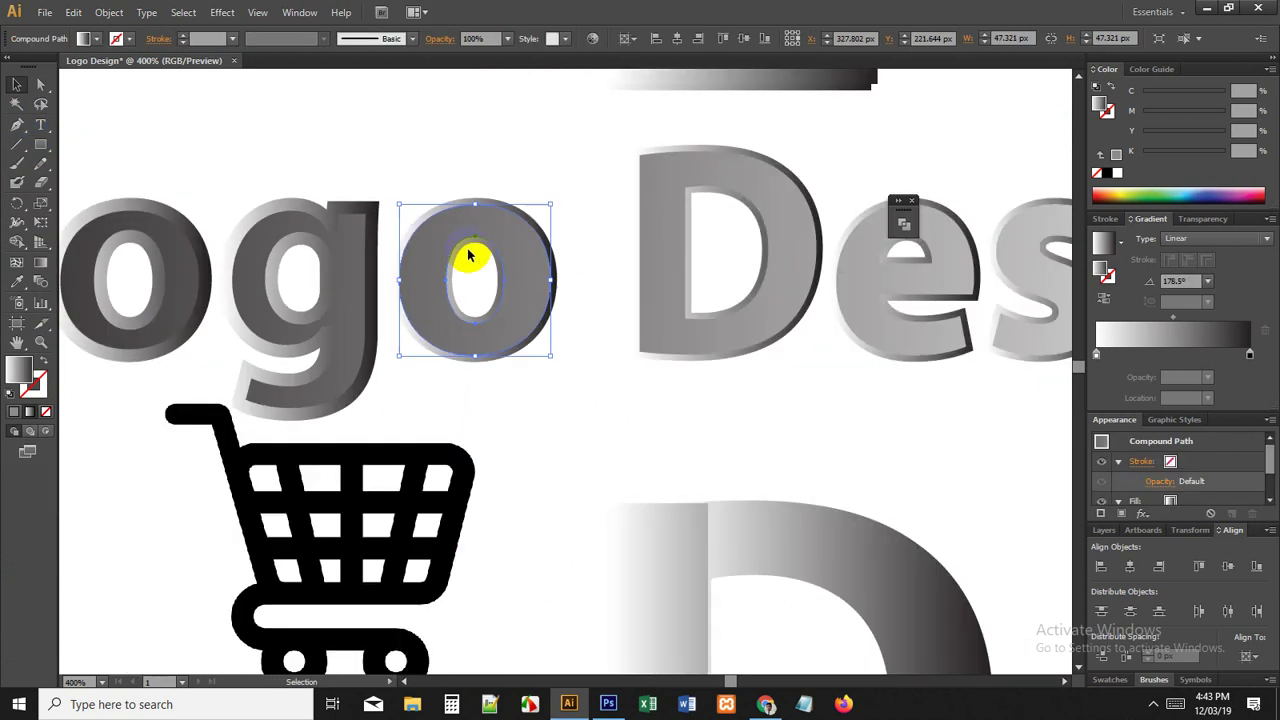
pyautogui.click(460, 181)
pyautogui.click(464, 236)
pyautogui.press('Delete')
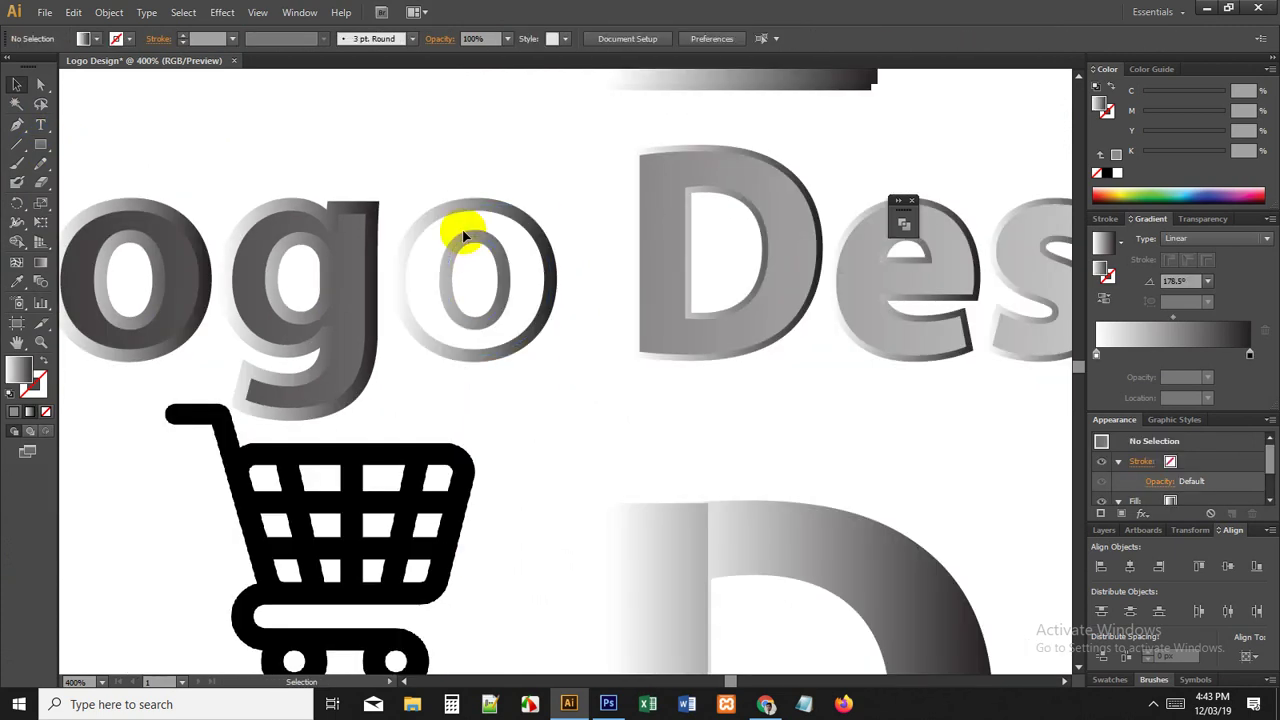
# Step: Draw an ellipse about 29 by 35 px over the inner ring of the hollow "o" so it covers the ring completely
pyautogui.click(18, 148)
pyautogui.moveTo(34, 146); pyautogui.dragTo(104, 181)
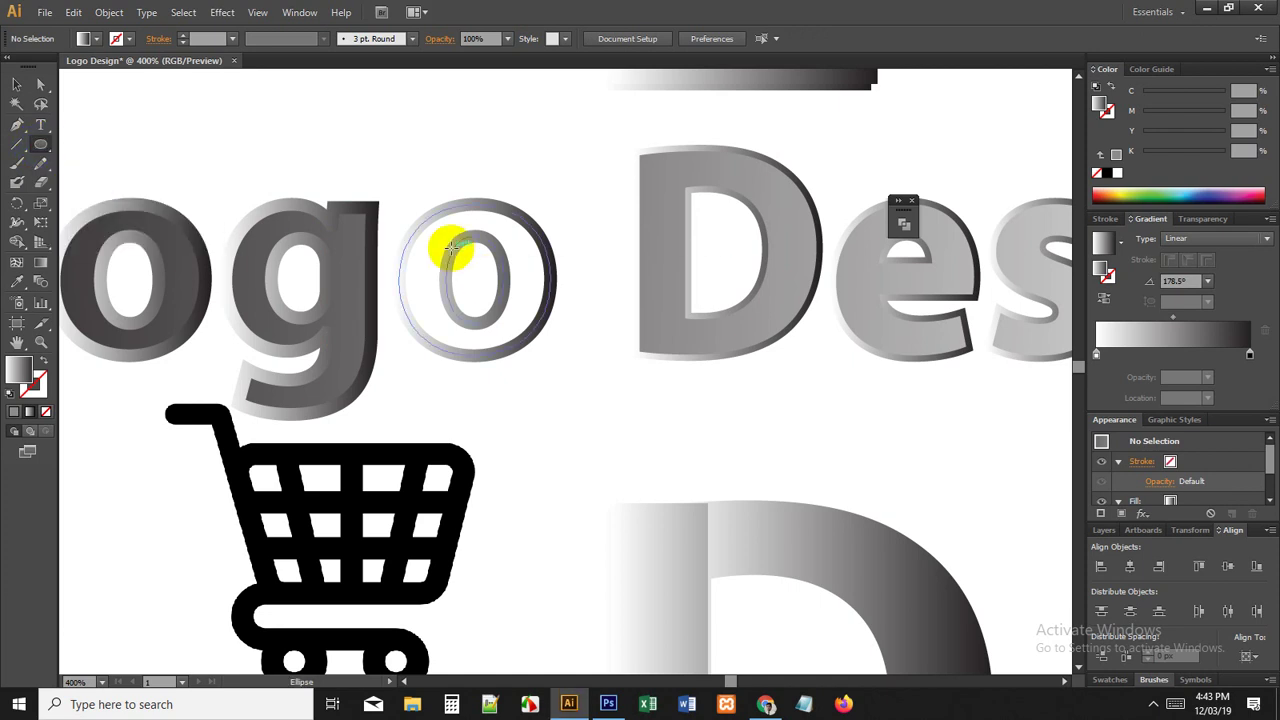
pyautogui.moveTo(431, 233)
pyautogui.mouseDown()
pyautogui.moveTo(509, 312)
pyautogui.moveTo(517, 349)
pyautogui.moveTo(514, 335)
pyautogui.moveTo(524, 339)
pyautogui.mouseUp()
pyautogui.click(16, 84)
pyautogui.scroll(2, 347, 221)
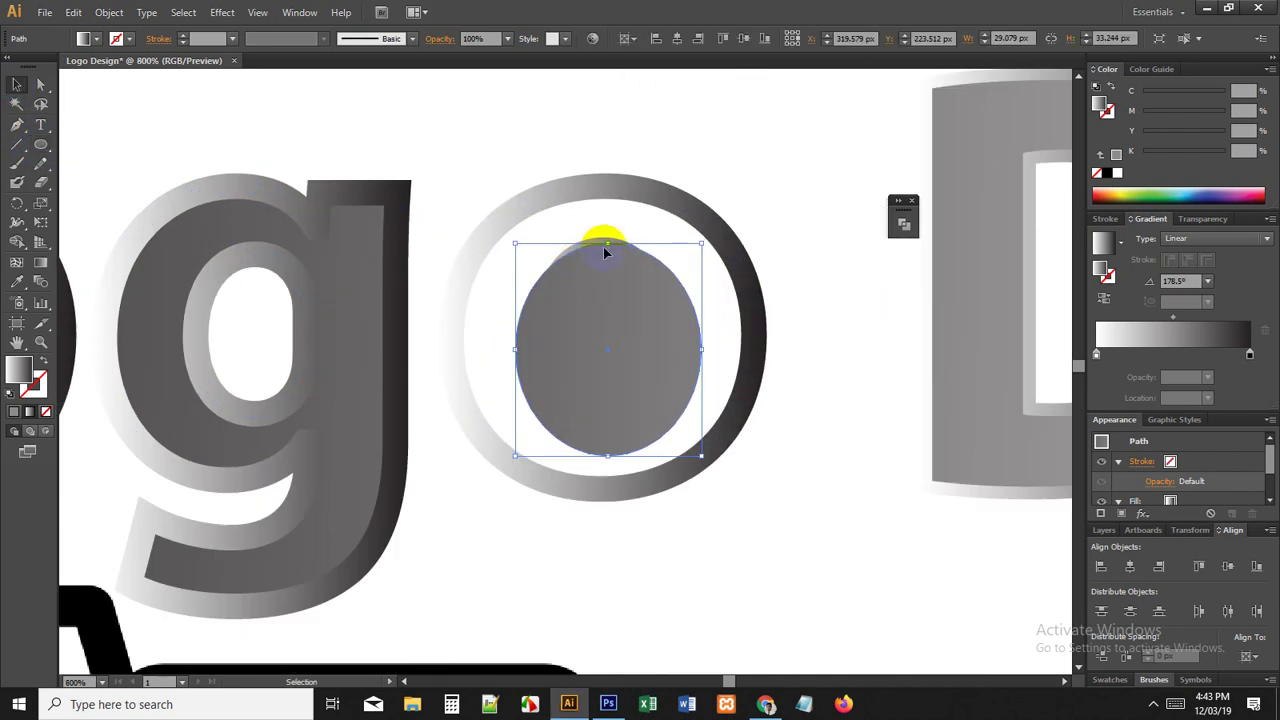
pyautogui.moveTo(606, 245); pyautogui.dragTo(604, 231)
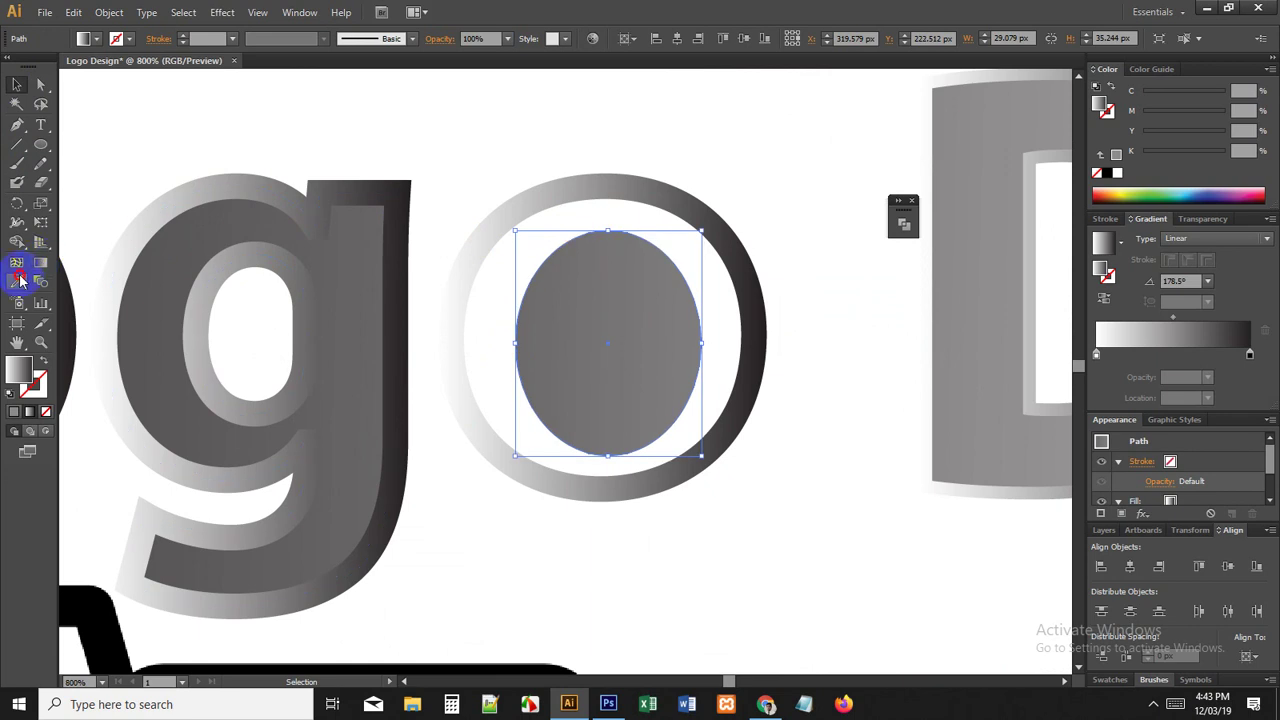
# Step: Fill the ellipse inside the "o" with white sampled from the artboard using the Eyedropper
pyautogui.click(20, 280)
pyautogui.click(484, 126)
pyautogui.click(12, 85)
pyautogui.click(421, 101)
pyautogui.scroll(-2, 493, 277)
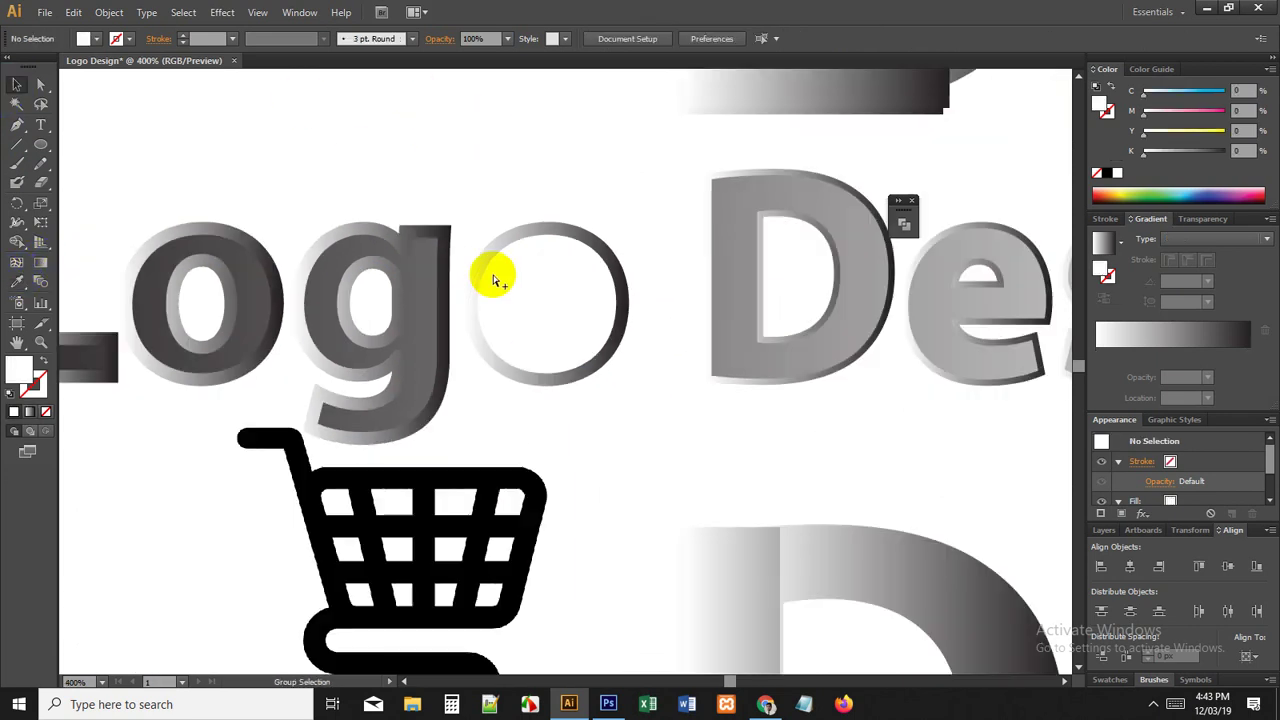
# Step: Move the shopping cart image to the empty area near the artboard's left edge, below and left of "Logo"
pyautogui.press('space')
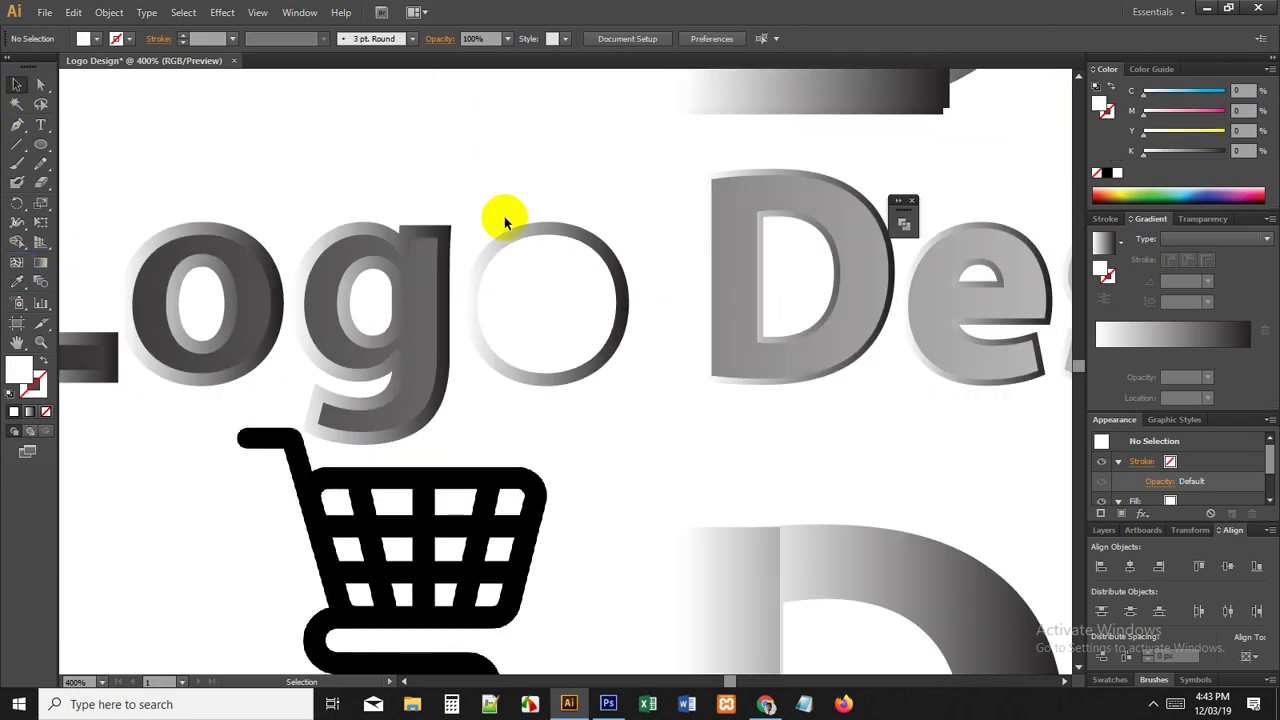
pyautogui.scroll(-3, 504, 220)
pyautogui.click(437, 355)
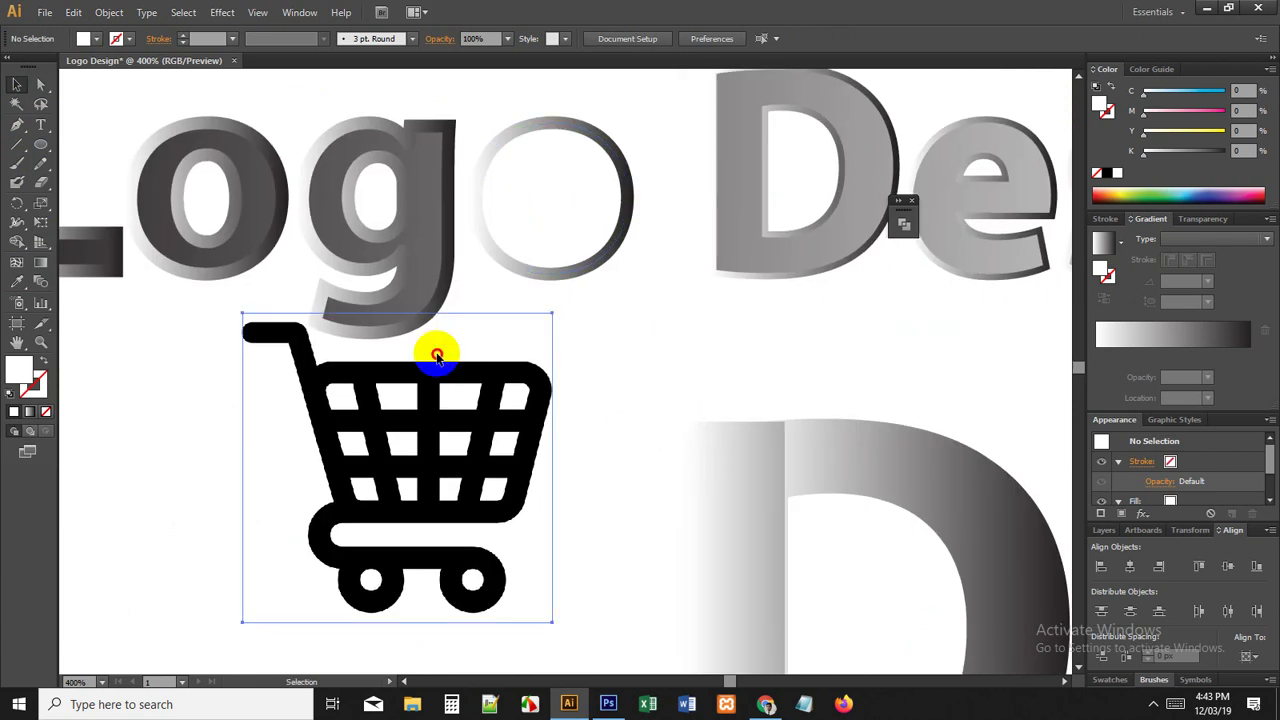
pyautogui.scroll(-1, 432, 350)
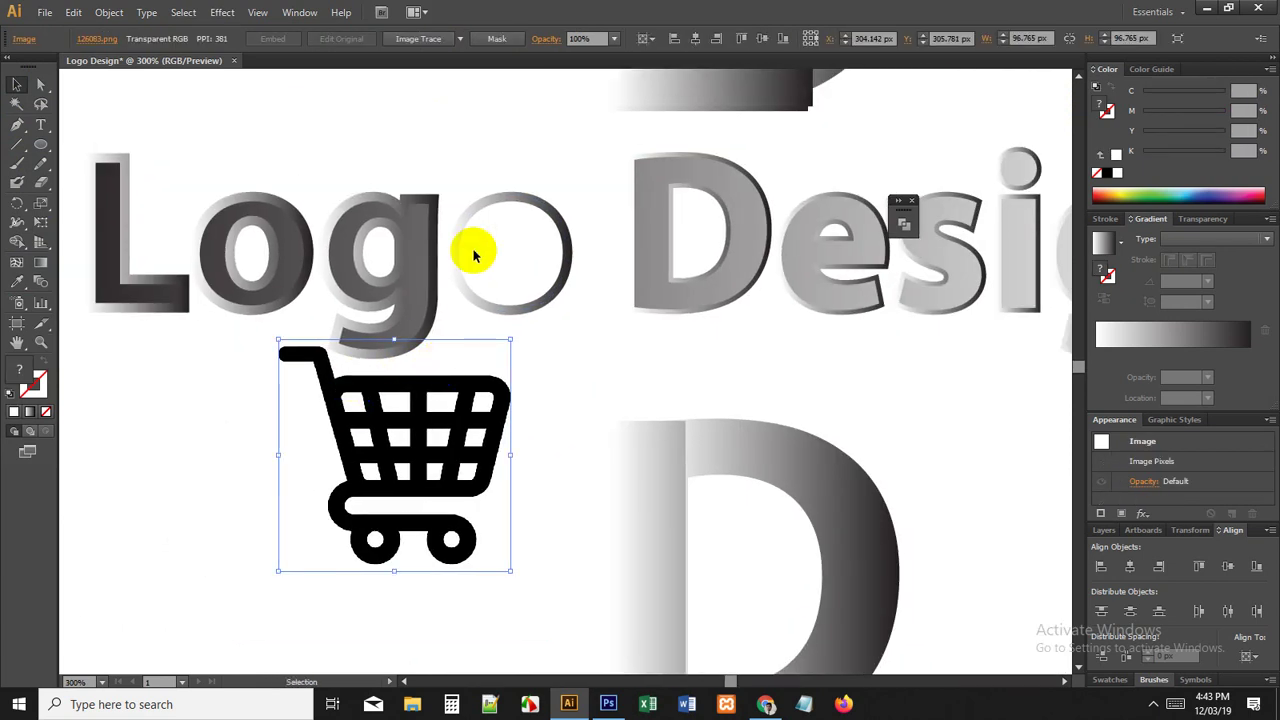
pyautogui.moveTo(351, 402); pyautogui.dragTo(279, 364)
pyautogui.moveTo(141, 327); pyautogui.dragTo(308, 298)
pyautogui.moveTo(483, 343); pyautogui.dragTo(203, 349)
pyautogui.hscroll(-2, 271, 337)
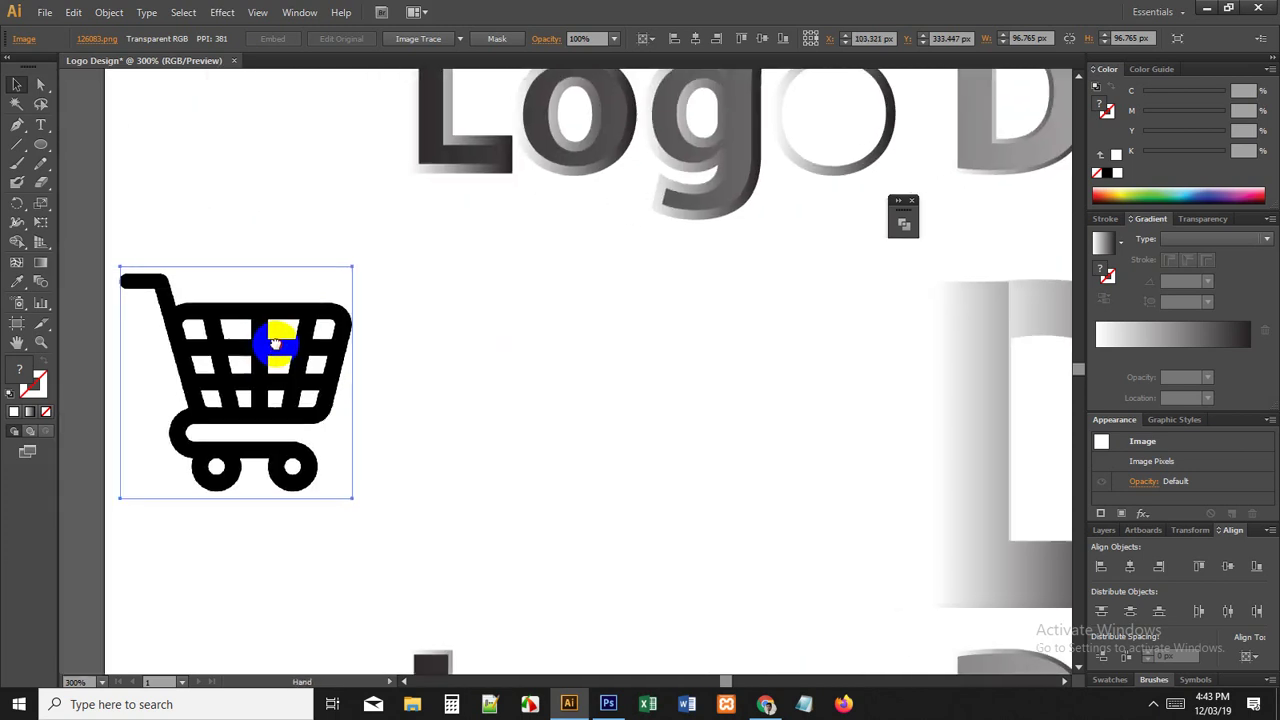
pyautogui.moveTo(209, 277); pyautogui.dragTo(224, 278)
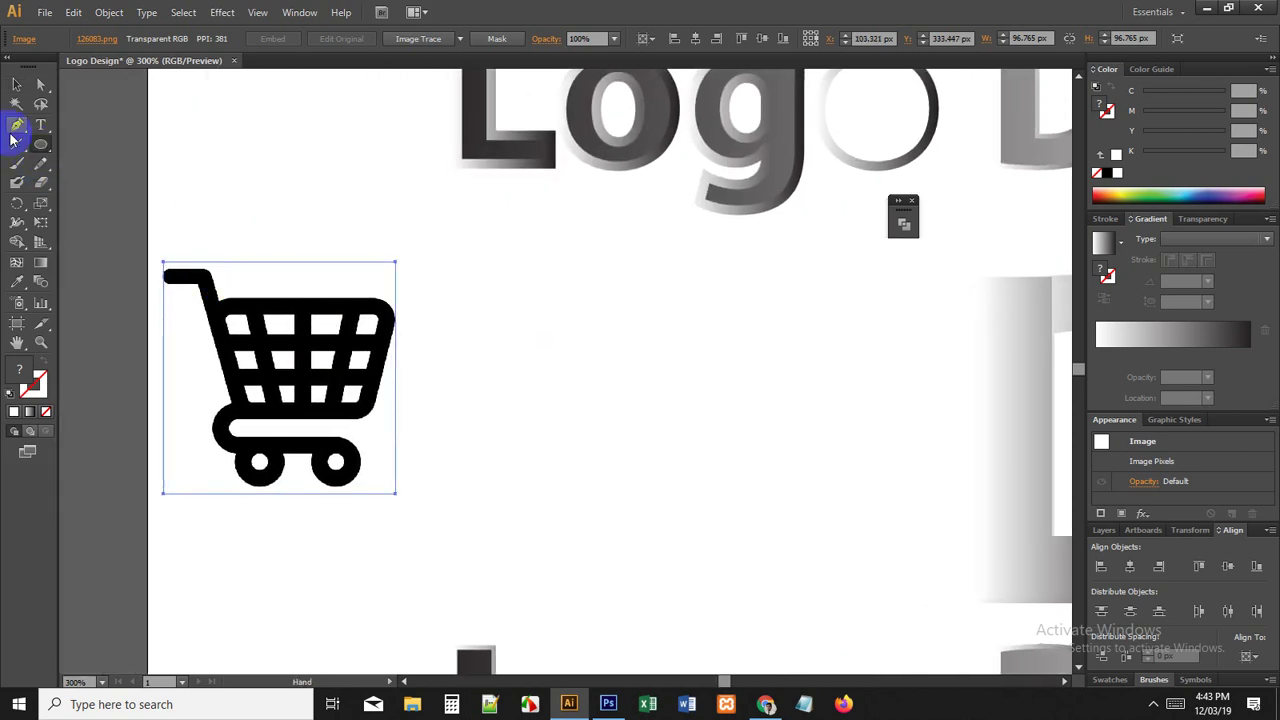
# Step: Shift the cart image slightly right and draw a white circle about 140 px in diameter centred over it
pyautogui.moveTo(250, 233); pyautogui.dragTo(231, 274)
pyautogui.moveTo(241, 366); pyautogui.dragTo(289, 366)
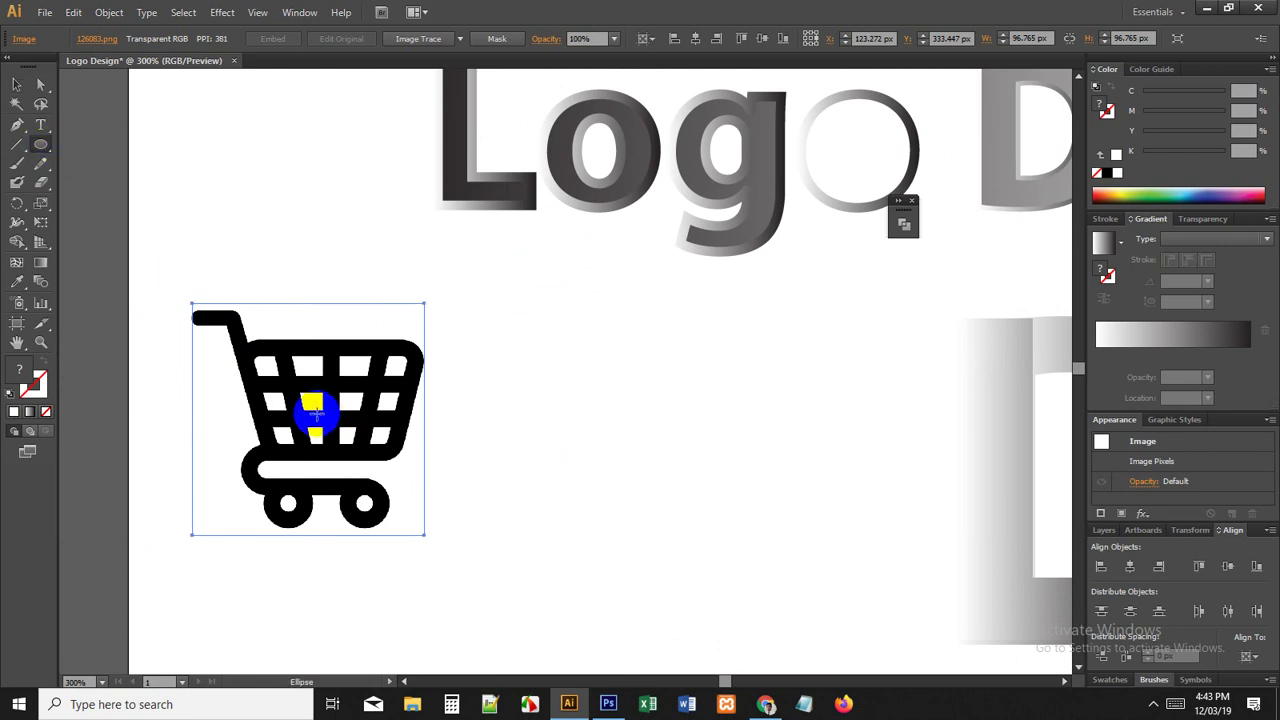
pyautogui.moveTo(316, 410); pyautogui.dragTo(486, 518)
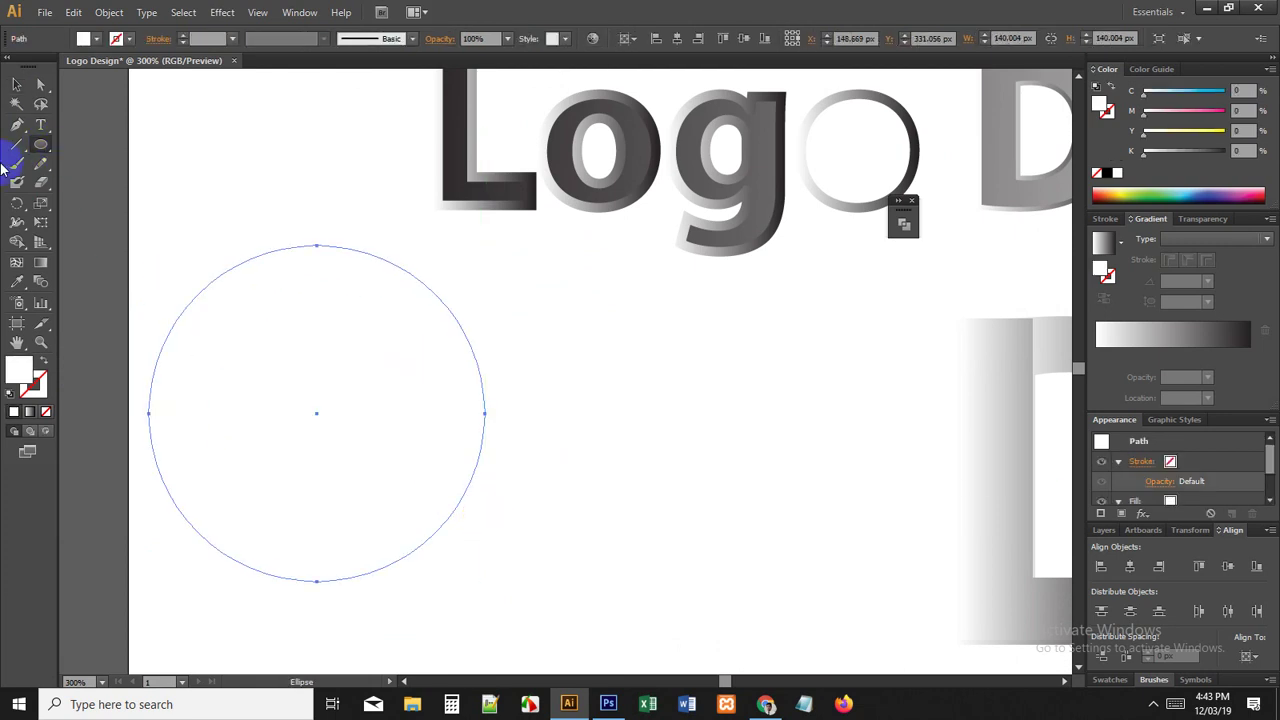
# Step: Nudge the white circle slightly into place around the shopping cart image and send it to the back
pyautogui.click(16, 86)
pyautogui.moveTo(249, 326); pyautogui.dragTo(252, 355)
pyautogui.scroll(-2, 215, 335)
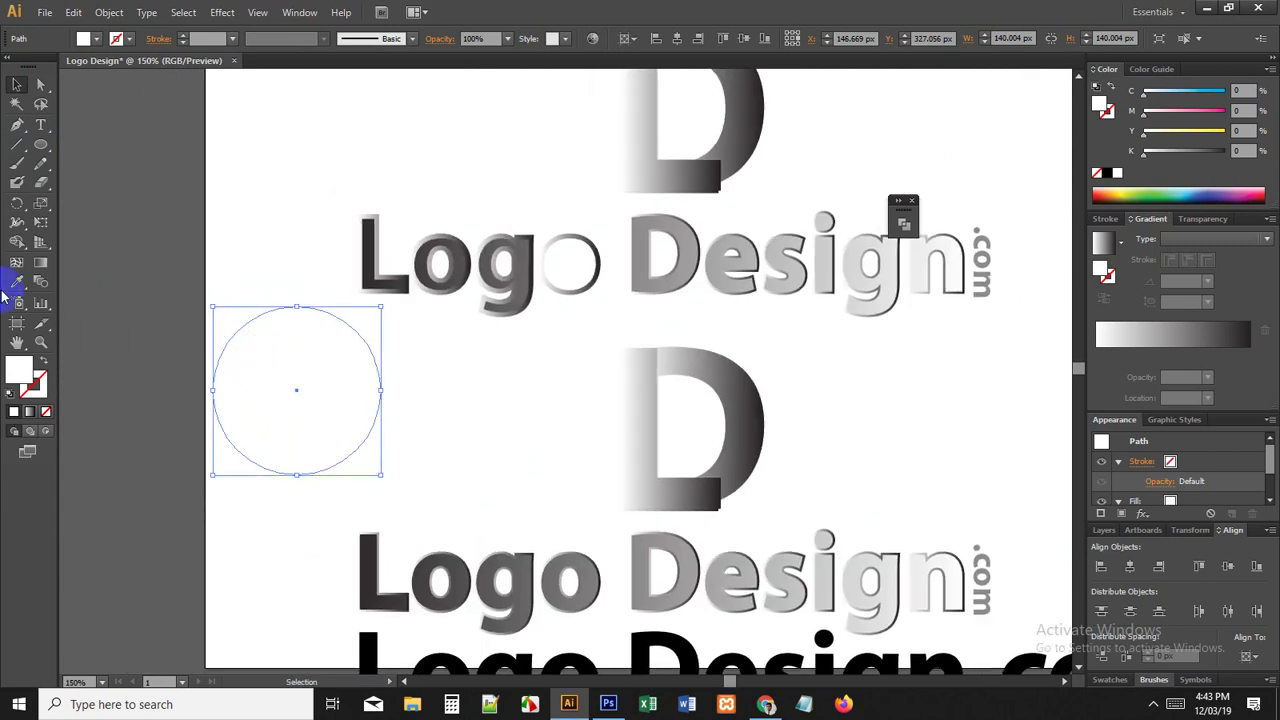
pyautogui.rightClick(292, 368)
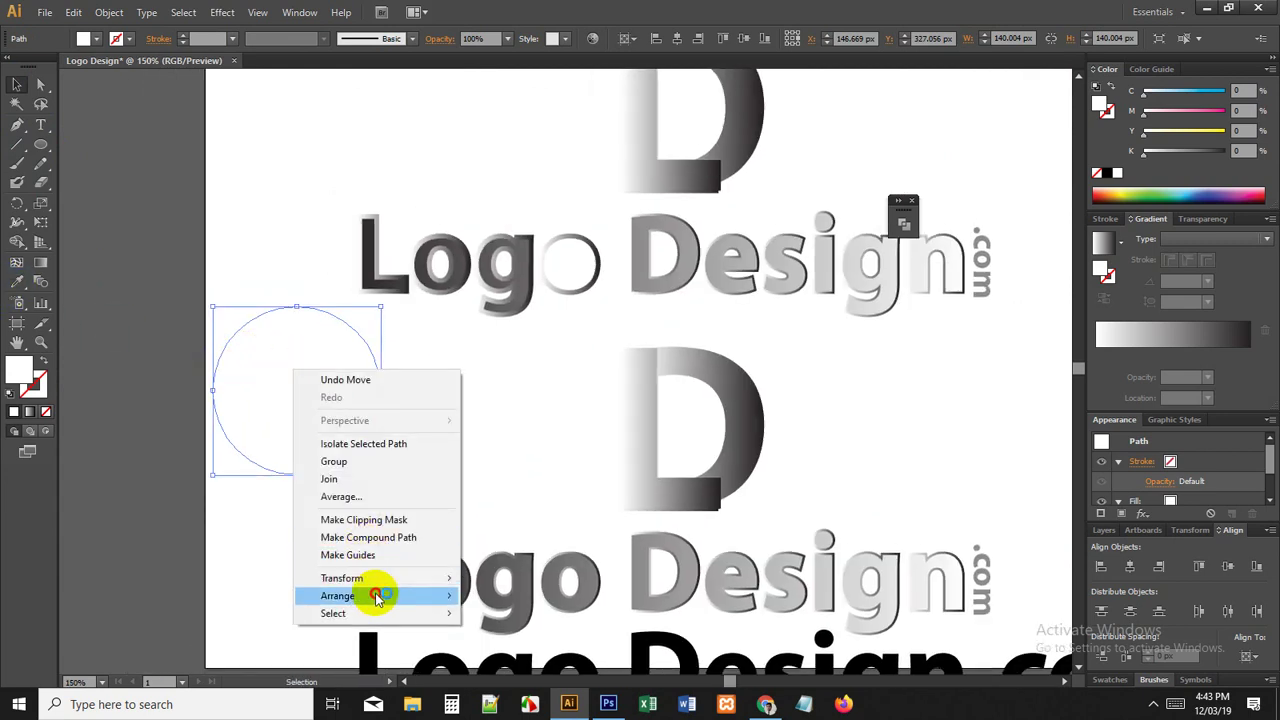
pyautogui.moveTo(371, 595)
pyautogui.click(500, 648)
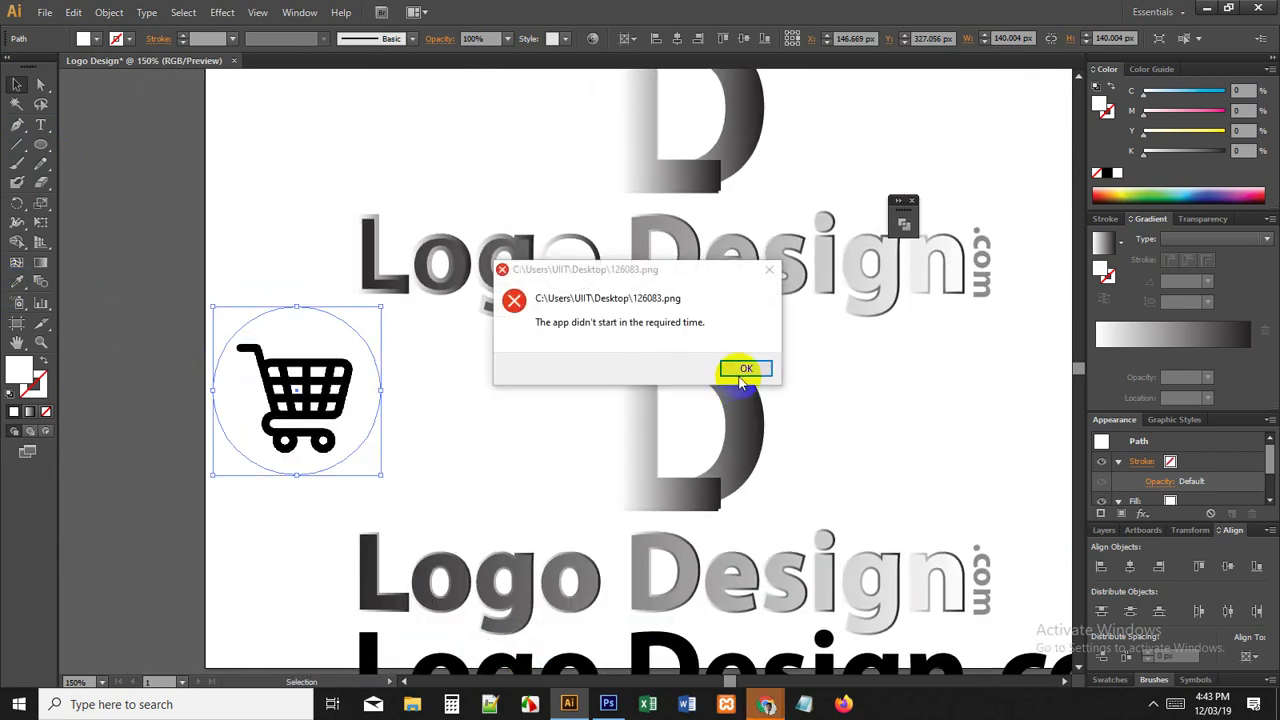
pyautogui.click(743, 368)
pyautogui.keyDown('shift'); pyautogui.click(290, 388); pyautogui.keyUp('shift')
pyautogui.scroll(1, 294, 389)
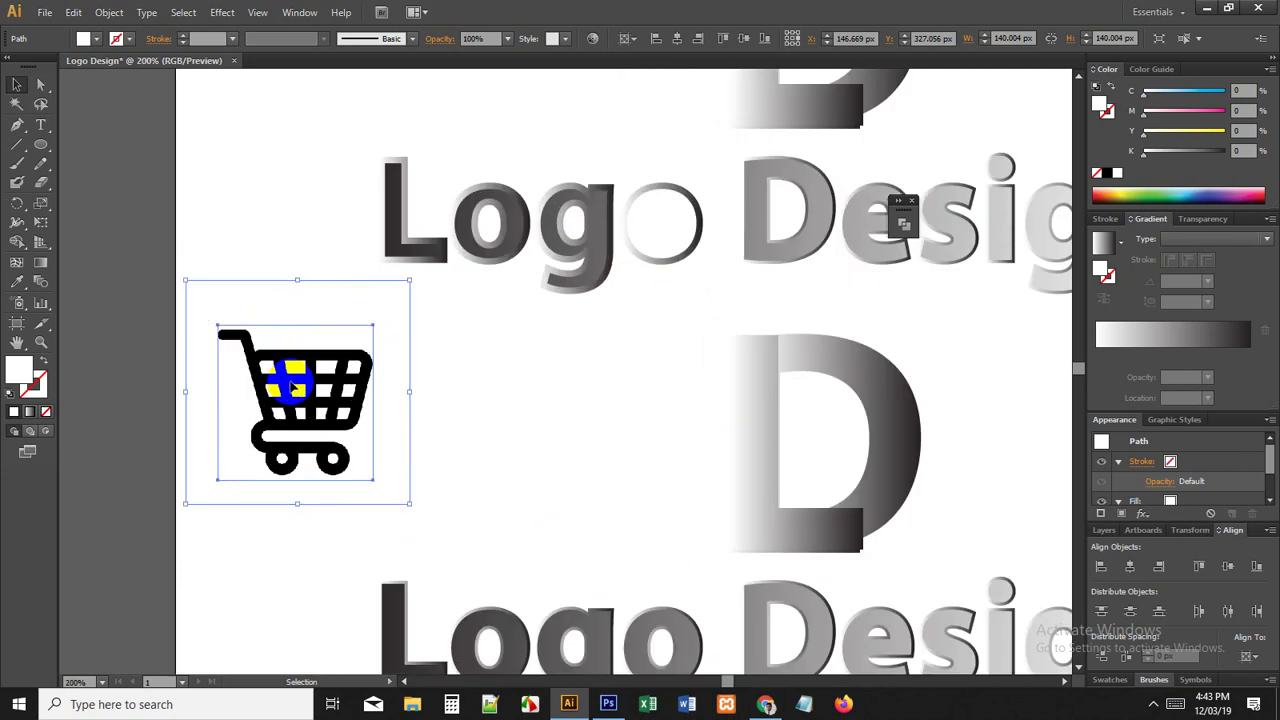
pyautogui.moveTo(183, 257); pyautogui.dragTo(318, 413)
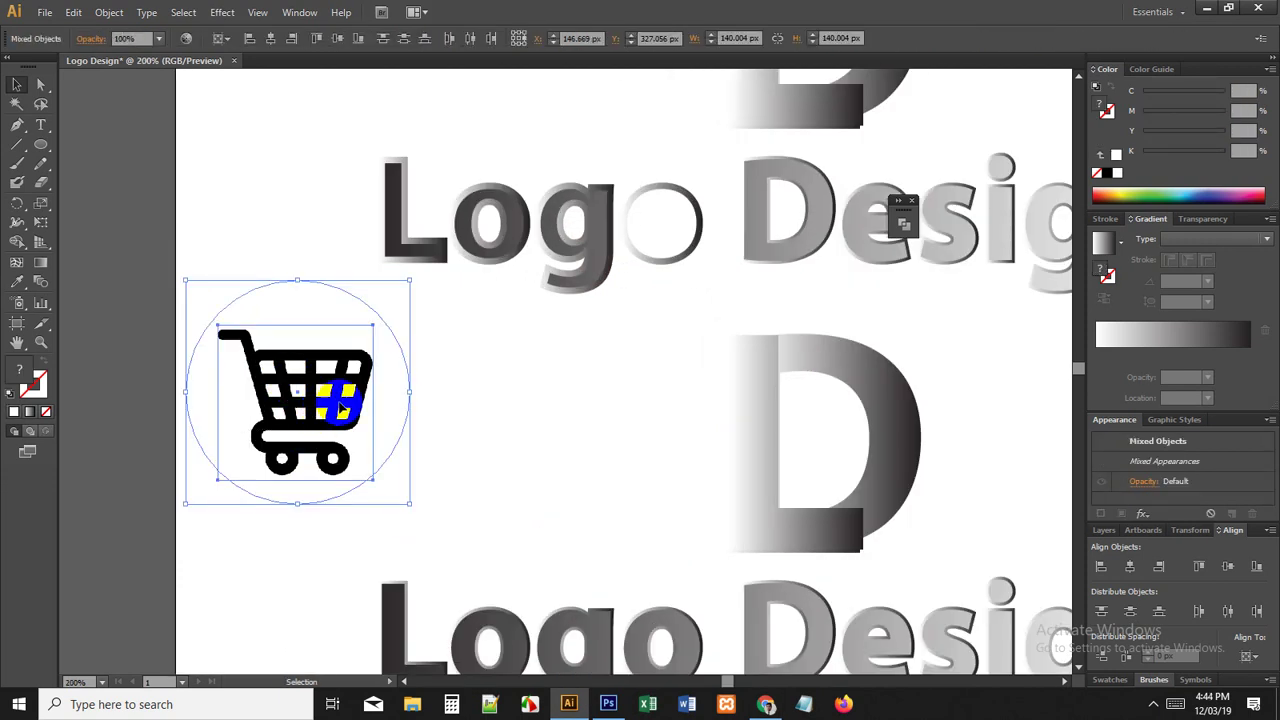
pyautogui.click(463, 388)
# Step: Ungroup the hollow last "o" of "Logo" in the upper logo and release its compound path
pyautogui.scroll(1, 663, 278)
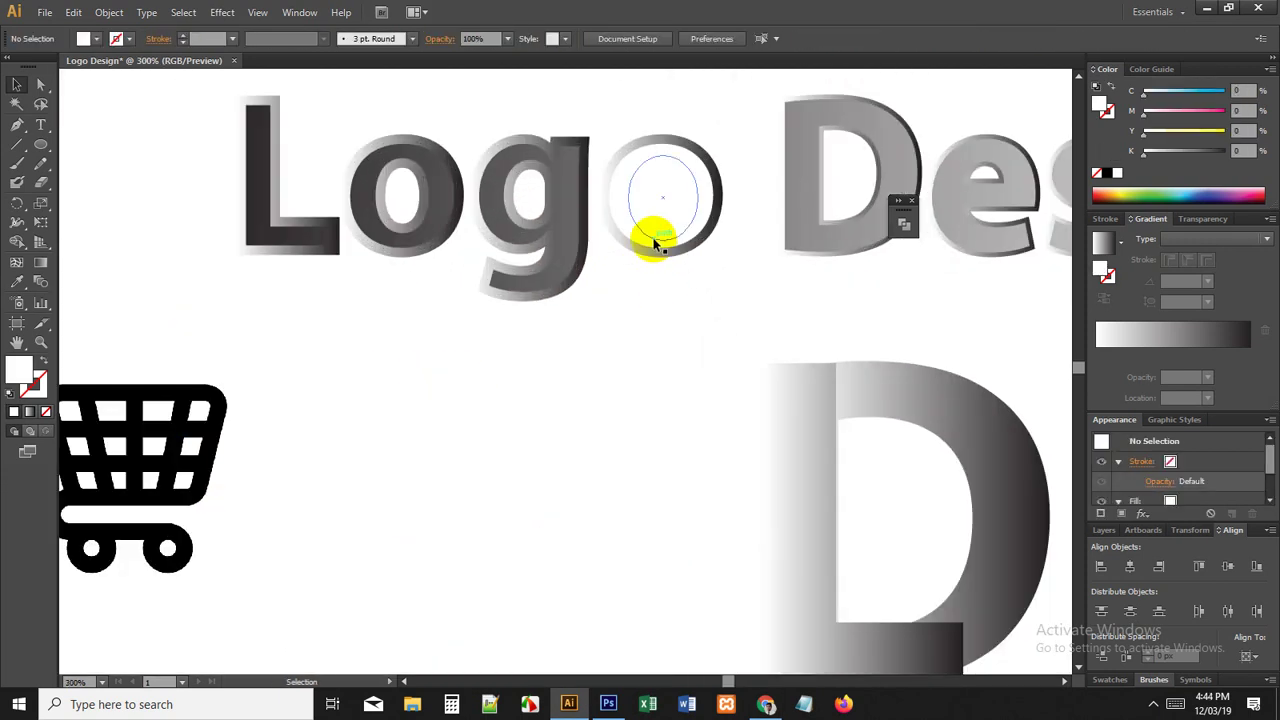
pyautogui.click(652, 239)
pyautogui.scroll(1, 631, 194)
pyautogui.click(612, 149)
pyautogui.moveTo(615, 141); pyautogui.dragTo(597, 177)
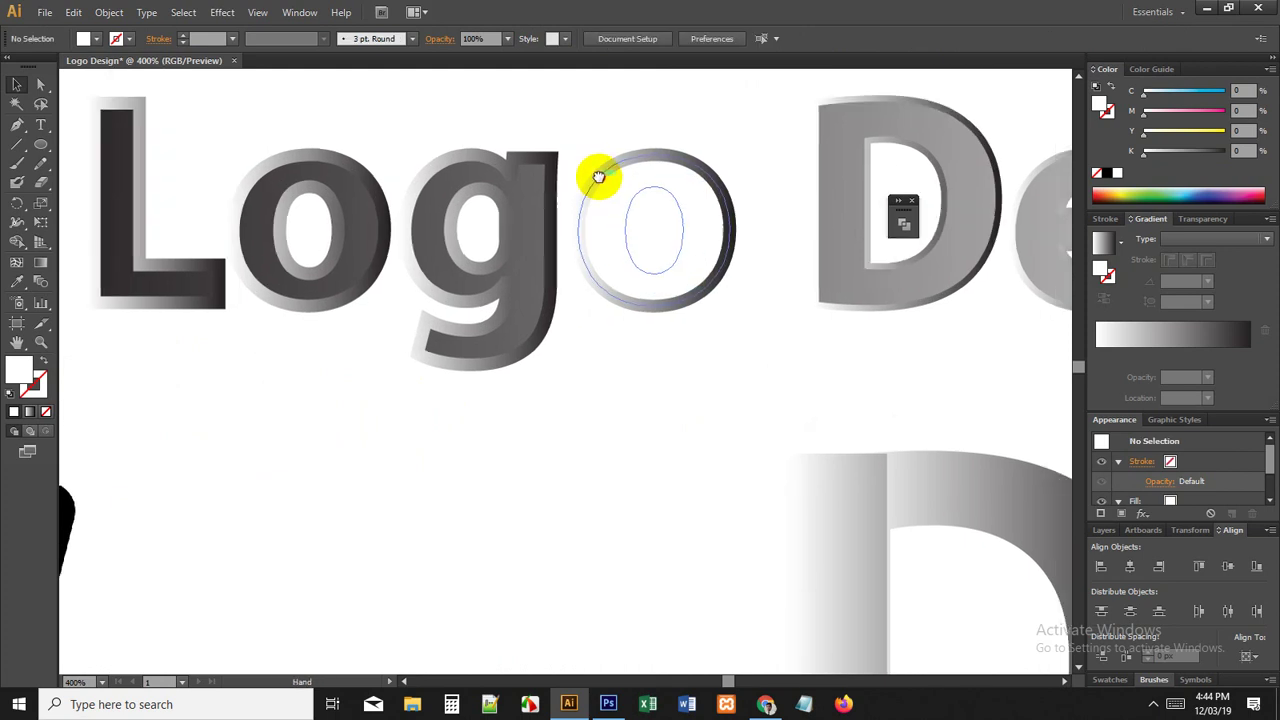
pyautogui.click(605, 170)
pyautogui.rightClick(604, 169)
pyautogui.click(634, 257)
pyautogui.click(643, 271)
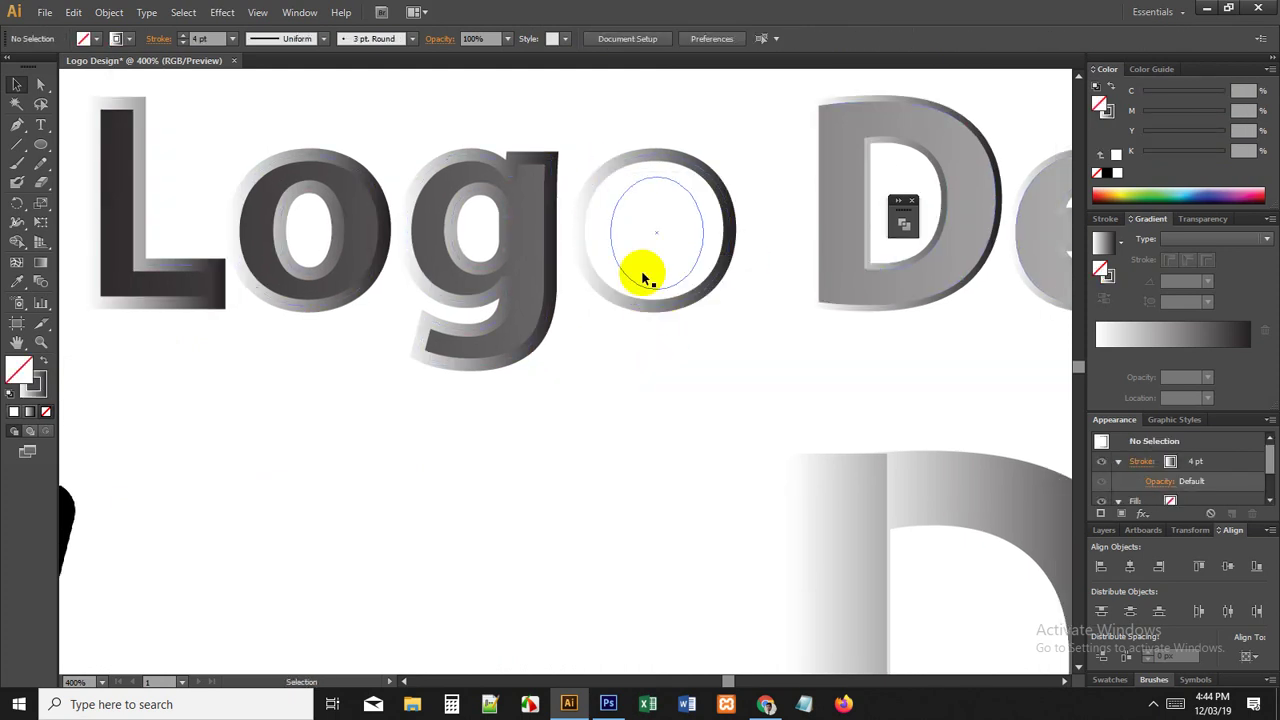
pyautogui.click(602, 173)
pyautogui.rightClick(604, 176)
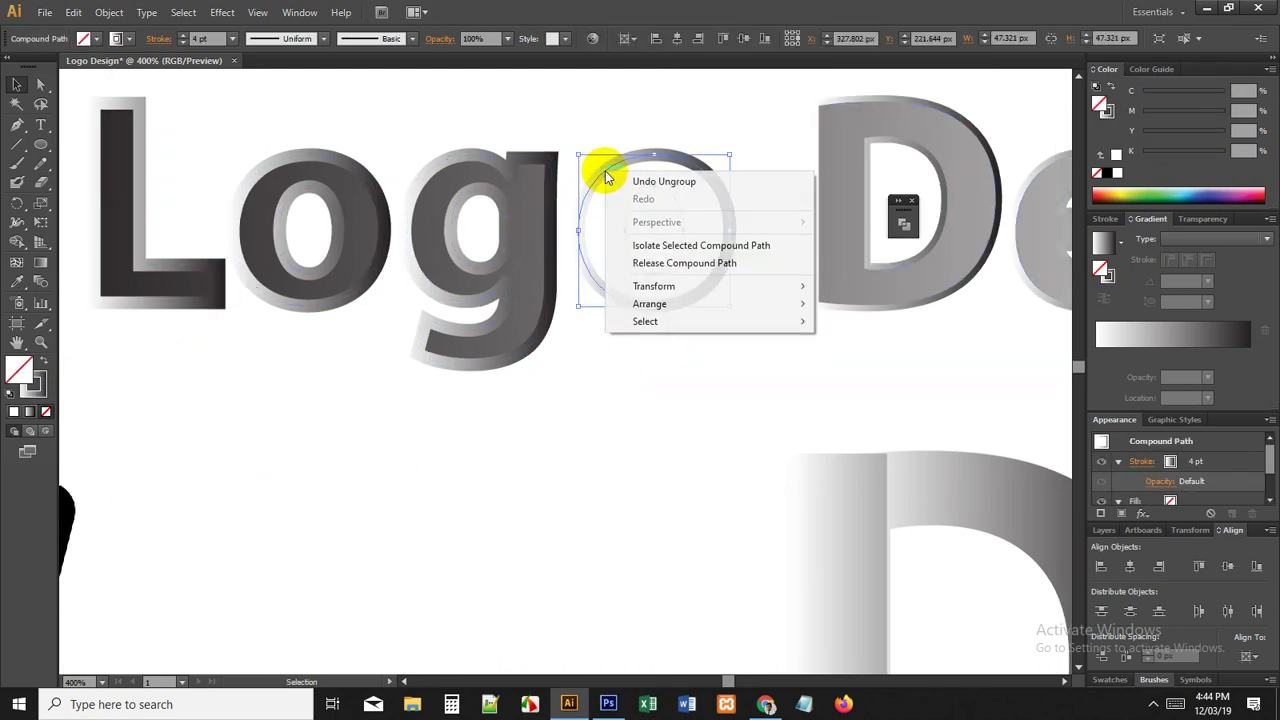
pyautogui.click(674, 262)
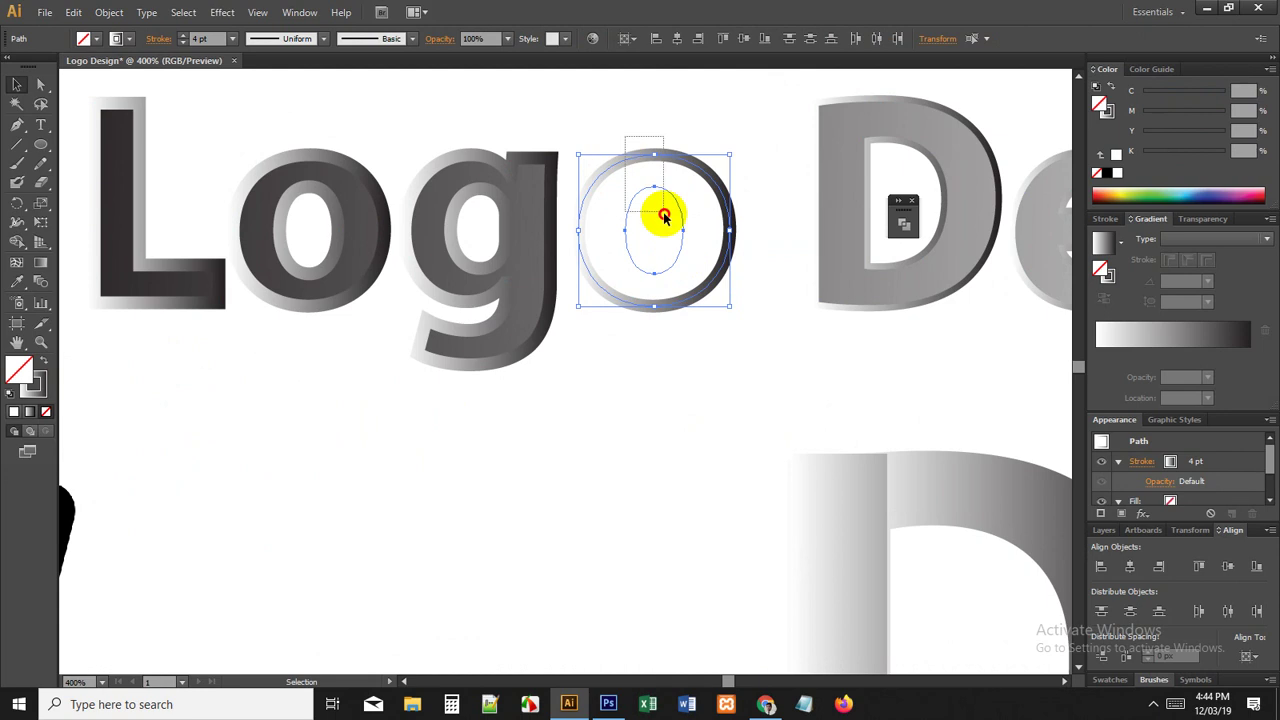
# Step: Fill the outer circle and both inner ellipses of the last "o" in the upper "Logo" with black
pyautogui.keyDown('shift'); pyautogui.click(663, 206); pyautogui.keyUp('shift')
pyautogui.keyDown('shift'); pyautogui.click(546, 170); pyautogui.keyUp('shift')
pyautogui.click(41, 370)
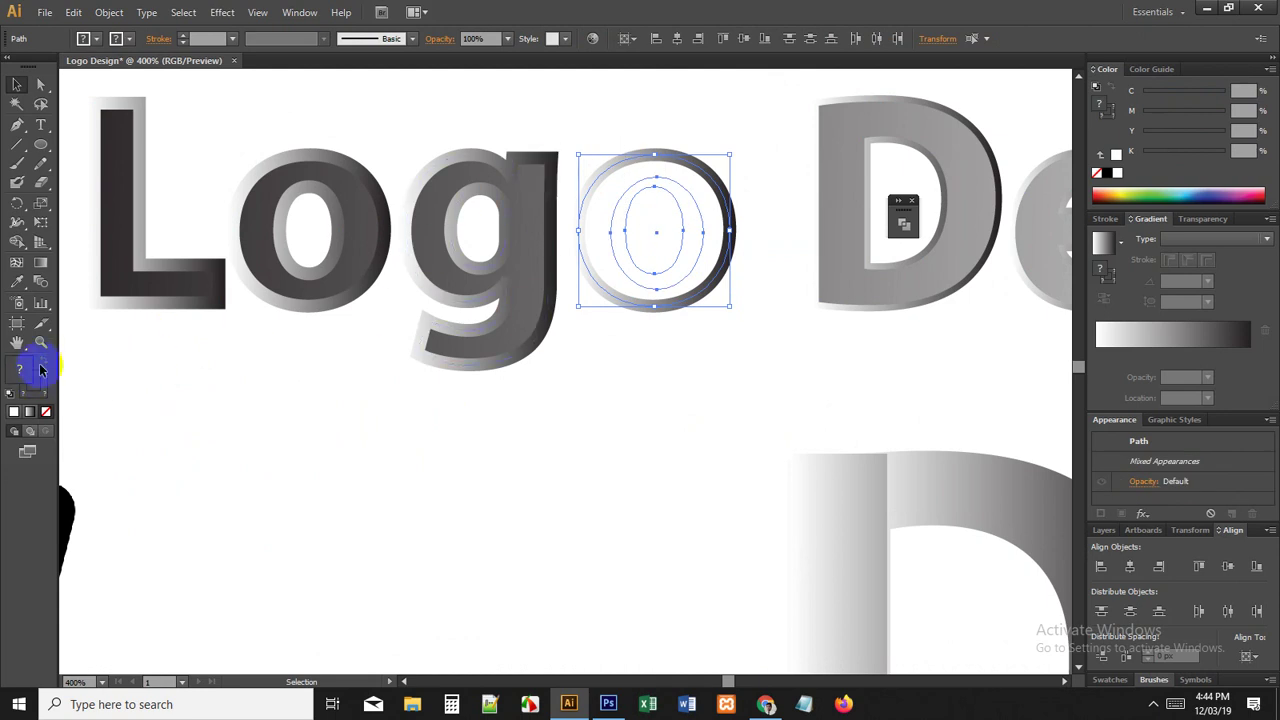
pyautogui.click(1103, 174)
pyautogui.click(743, 143)
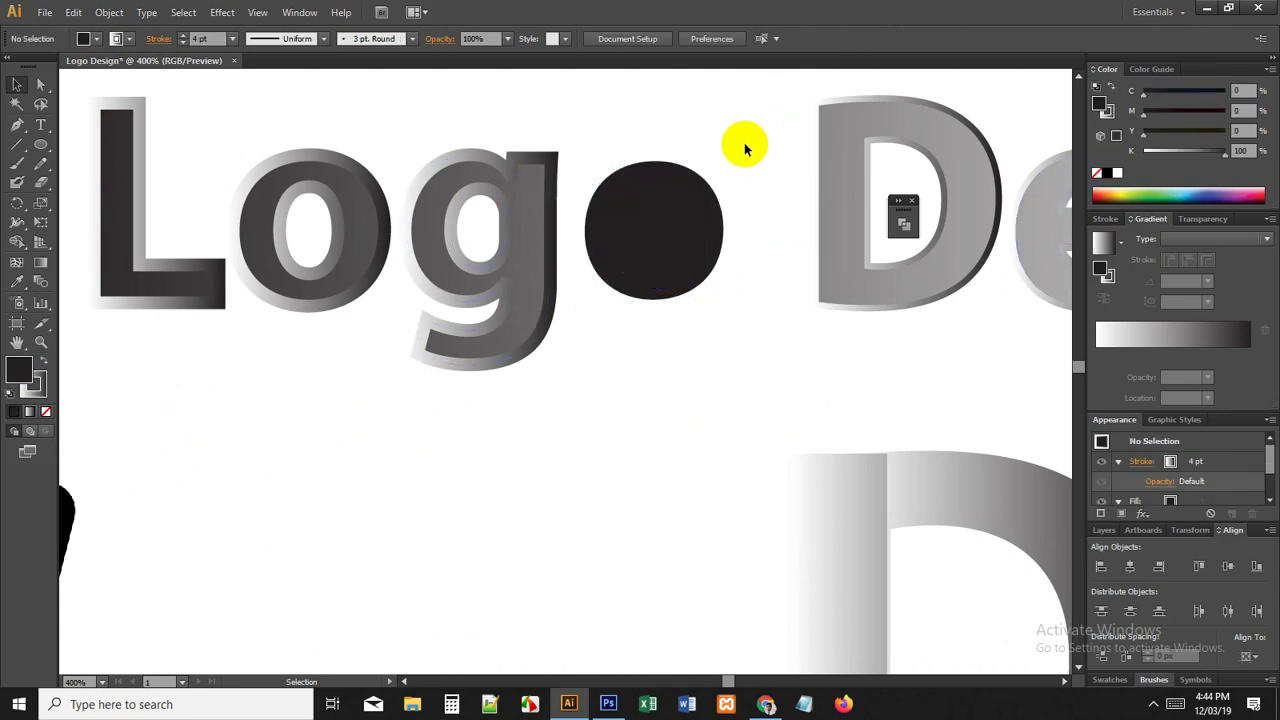
# Step: Set the outer circle's 4 pt stroke on the filled "o" to solid black
pyautogui.click(666, 163)
pyautogui.click(33, 390)
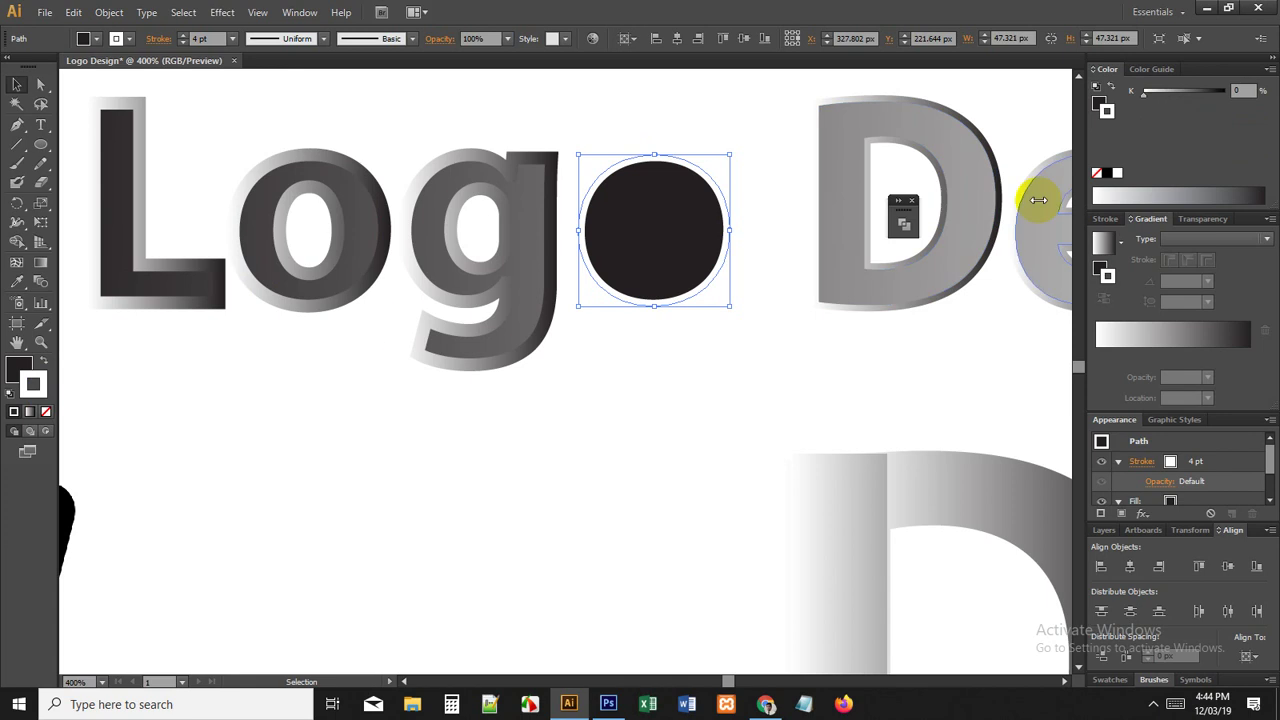
pyautogui.click(1097, 174)
pyautogui.click(794, 126)
pyautogui.click(683, 200)
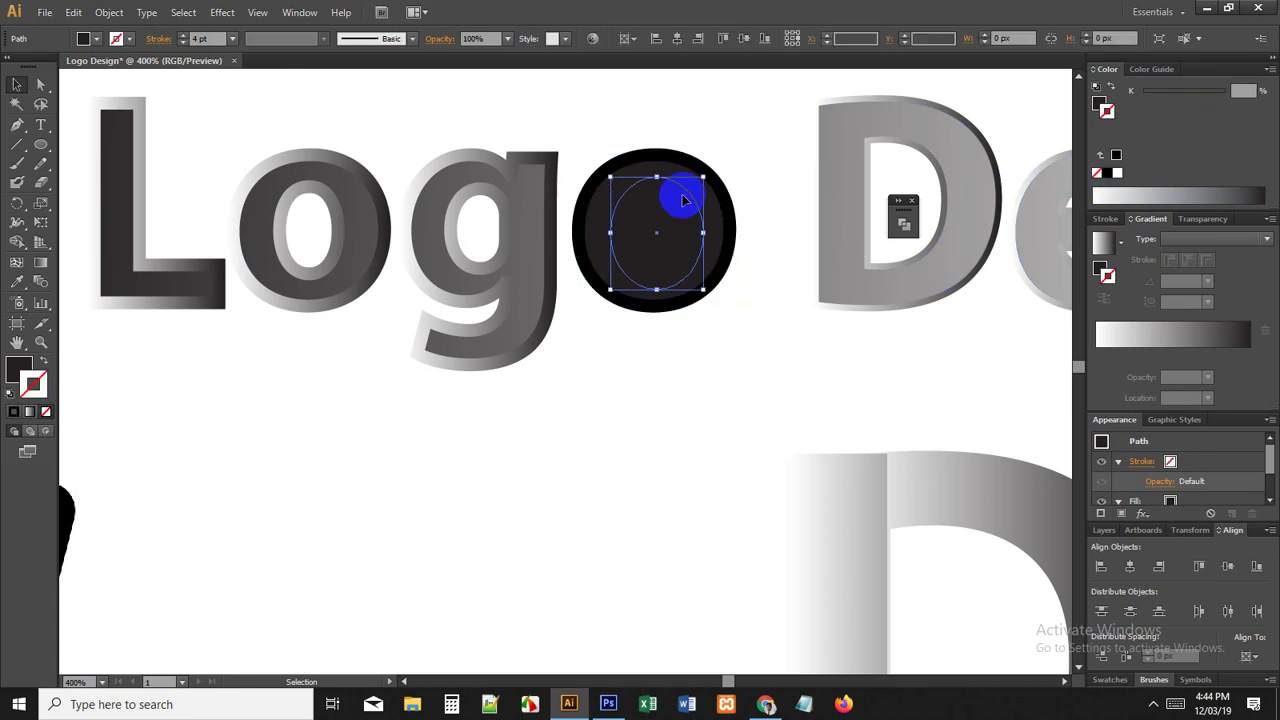
# Step: Group the shopping cart image together with the white circle behind it
pyautogui.scroll(-1, 684, 201)
pyautogui.click(590, 381)
pyautogui.moveTo(445, 395); pyautogui.dragTo(463, 403)
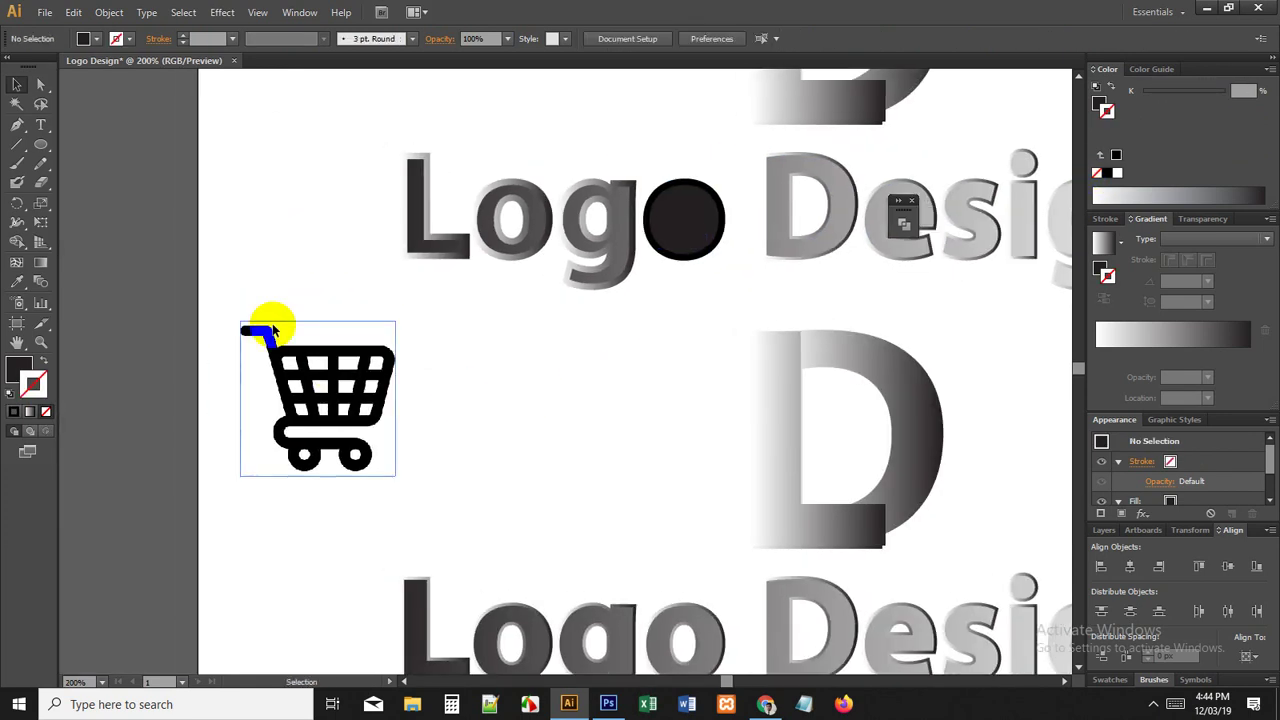
pyautogui.moveTo(202, 275); pyautogui.dragTo(327, 478)
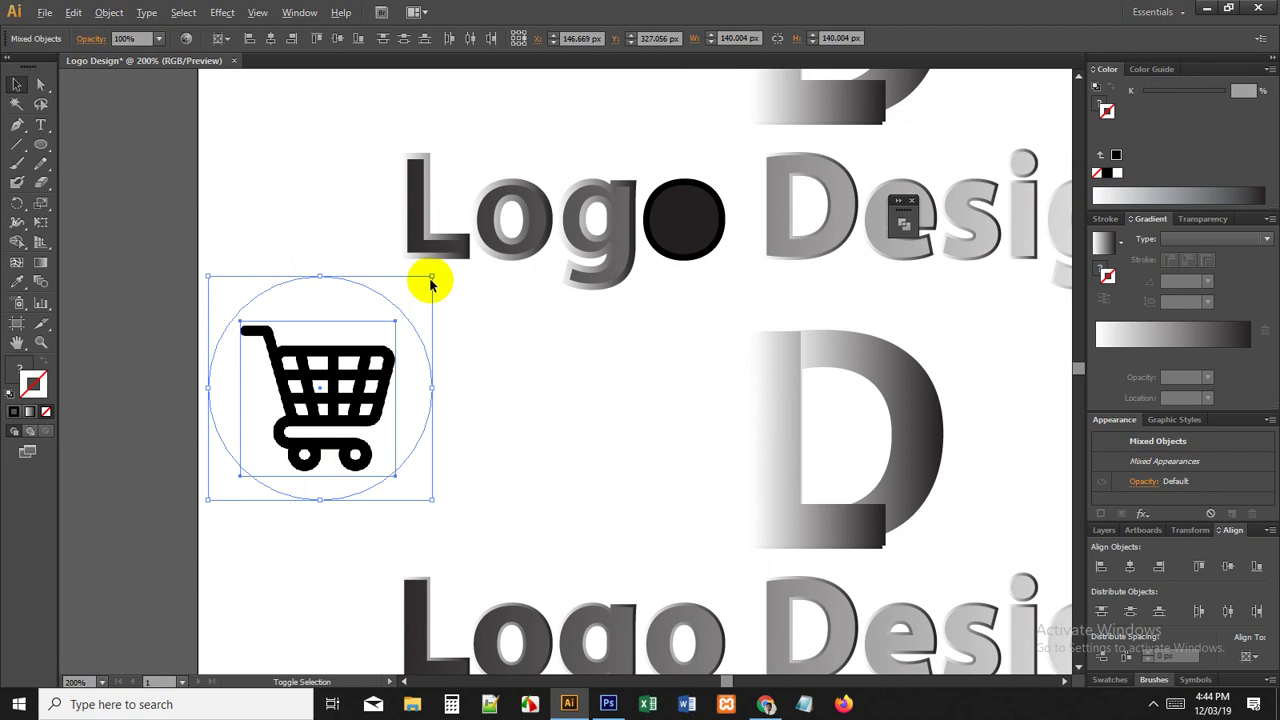
pyautogui.rightClick(349, 320)
pyautogui.click(362, 390)
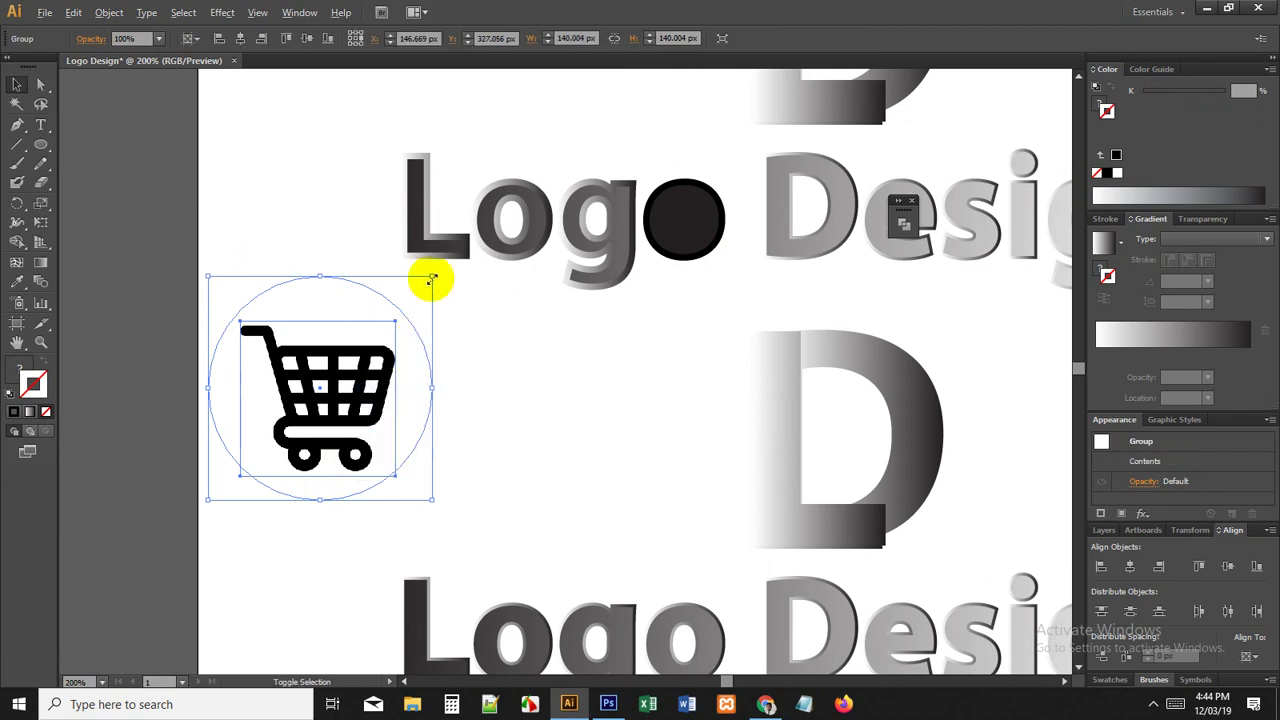
# Step: Shrink the cart group to about 33 px to fit inside the black "o" and bring it to the front
pyautogui.moveTo(432, 278); pyautogui.dragTo(689, 220)
pyautogui.scroll(4, 690, 220)
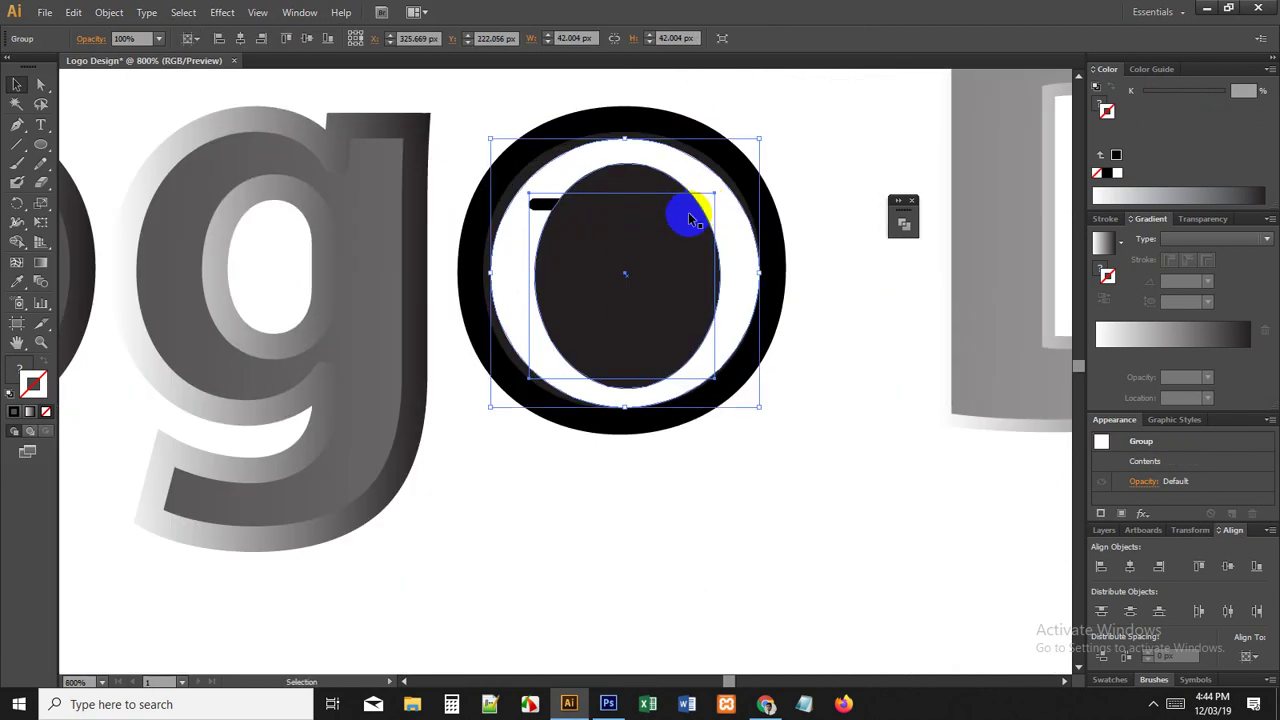
pyautogui.rightClick(690, 220)
pyautogui.moveTo(740, 347)
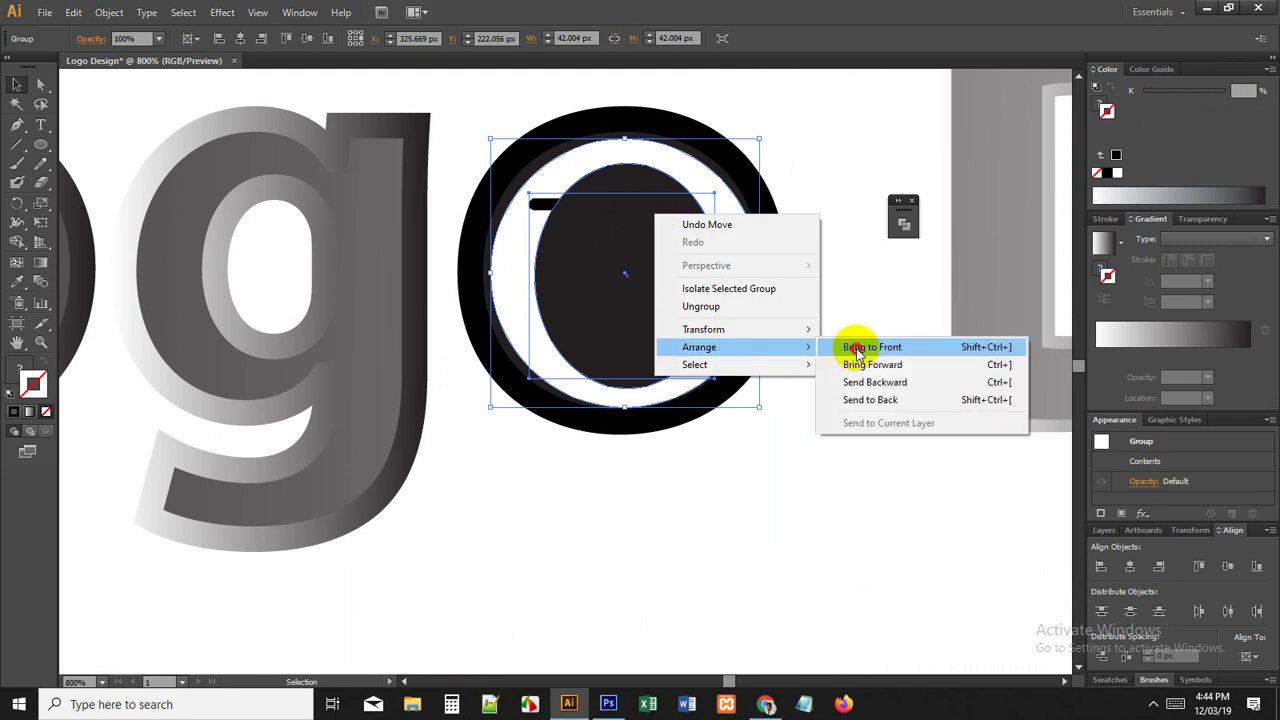
pyautogui.click(855, 350)
pyautogui.moveTo(760, 142); pyautogui.dragTo(737, 171)
pyautogui.click(786, 129)
# Step: Fill the outer circle of the "o" with pure black (000000) to match its stroke
pyautogui.scroll(-2, 815, 300)
pyautogui.scroll(-2, 734, 334)
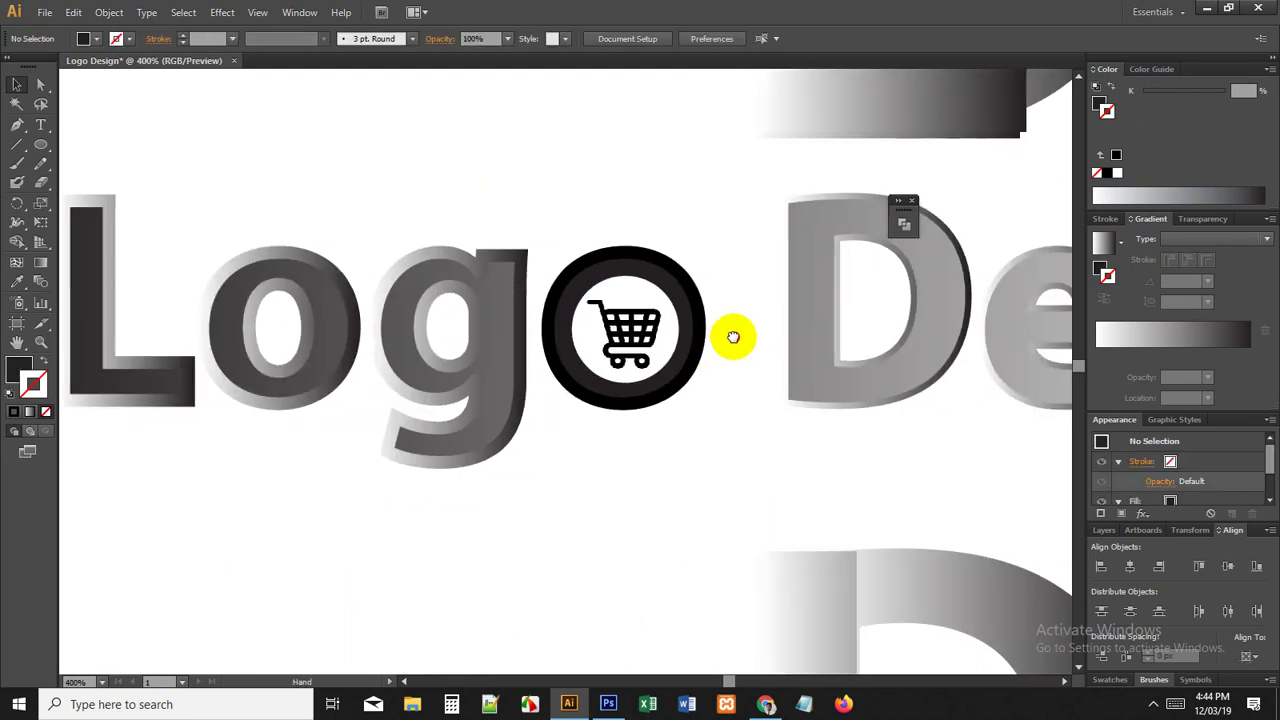
pyautogui.scroll(3, 720, 314)
pyautogui.press('a')
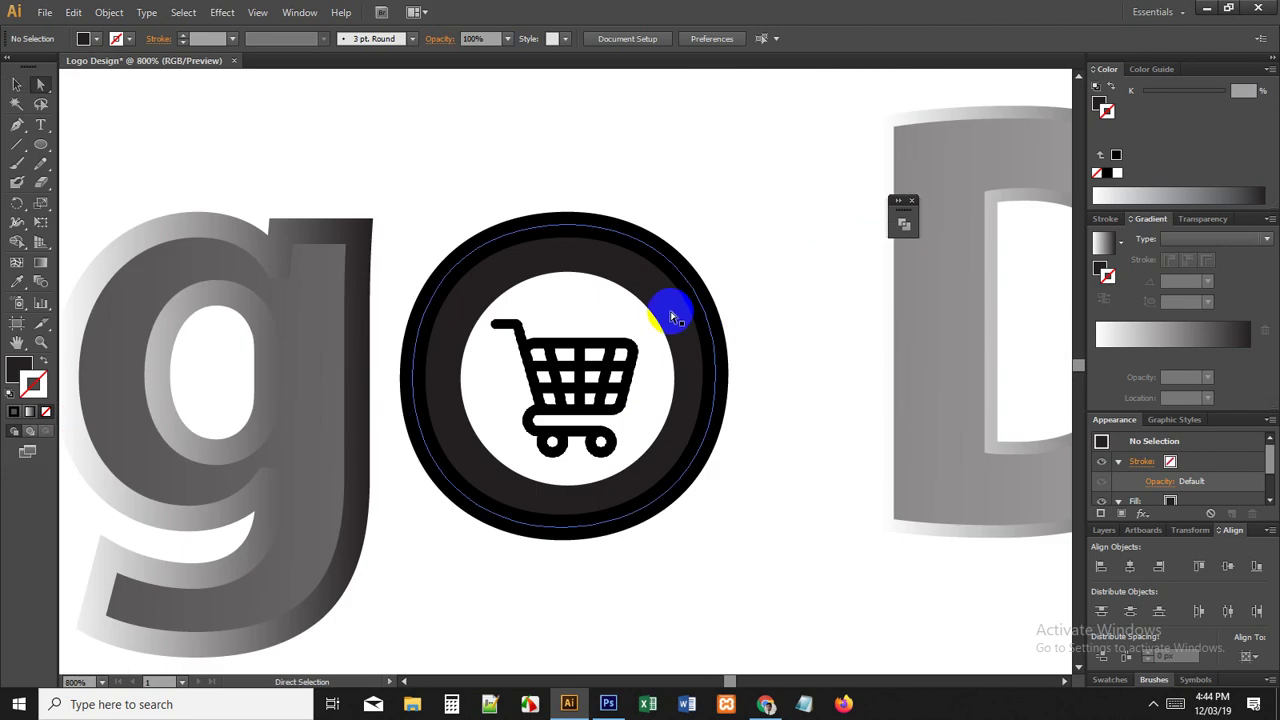
pyautogui.click(671, 309)
pyautogui.keyDown('shift'); pyautogui.click(197, 368); pyautogui.keyUp('shift')
pyautogui.click(14, 370)
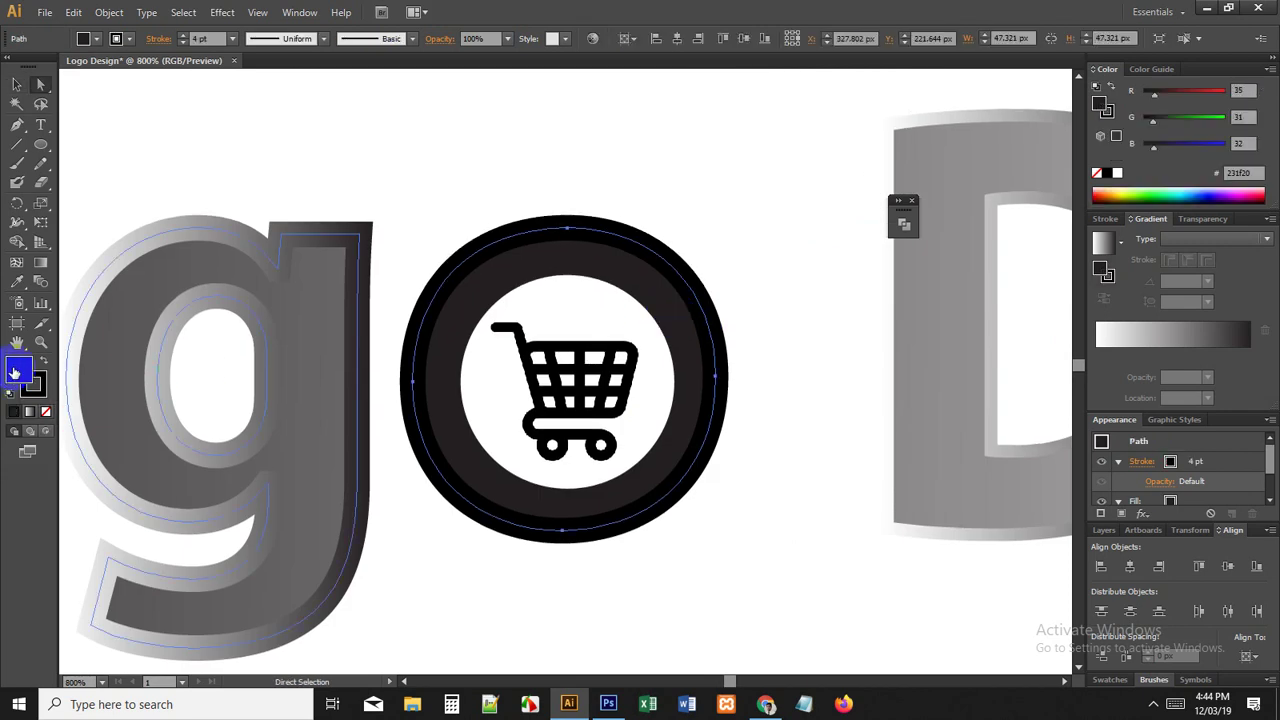
pyautogui.click(1110, 172)
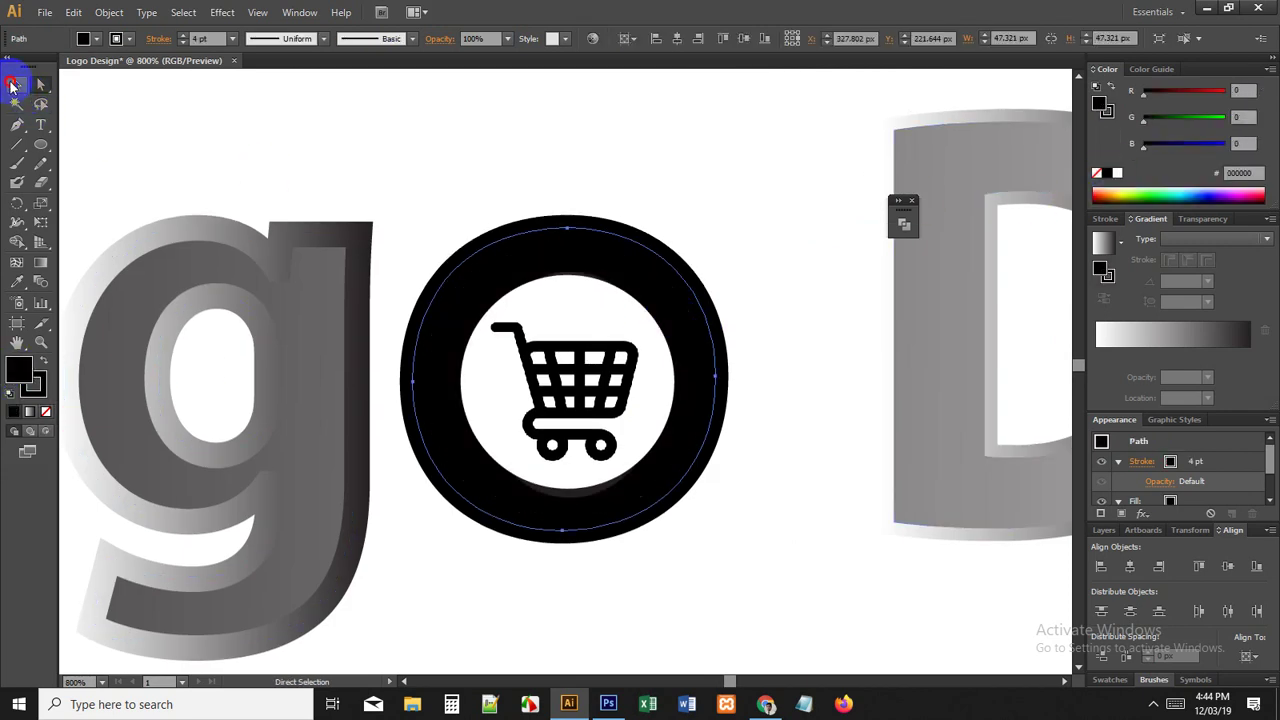
# Step: Enlarge the cart group slightly so its white circle covers more of the black "o"
pyautogui.click(12, 85)
pyautogui.hotkey('ctrl', '-')
pyautogui.click(550, 299)
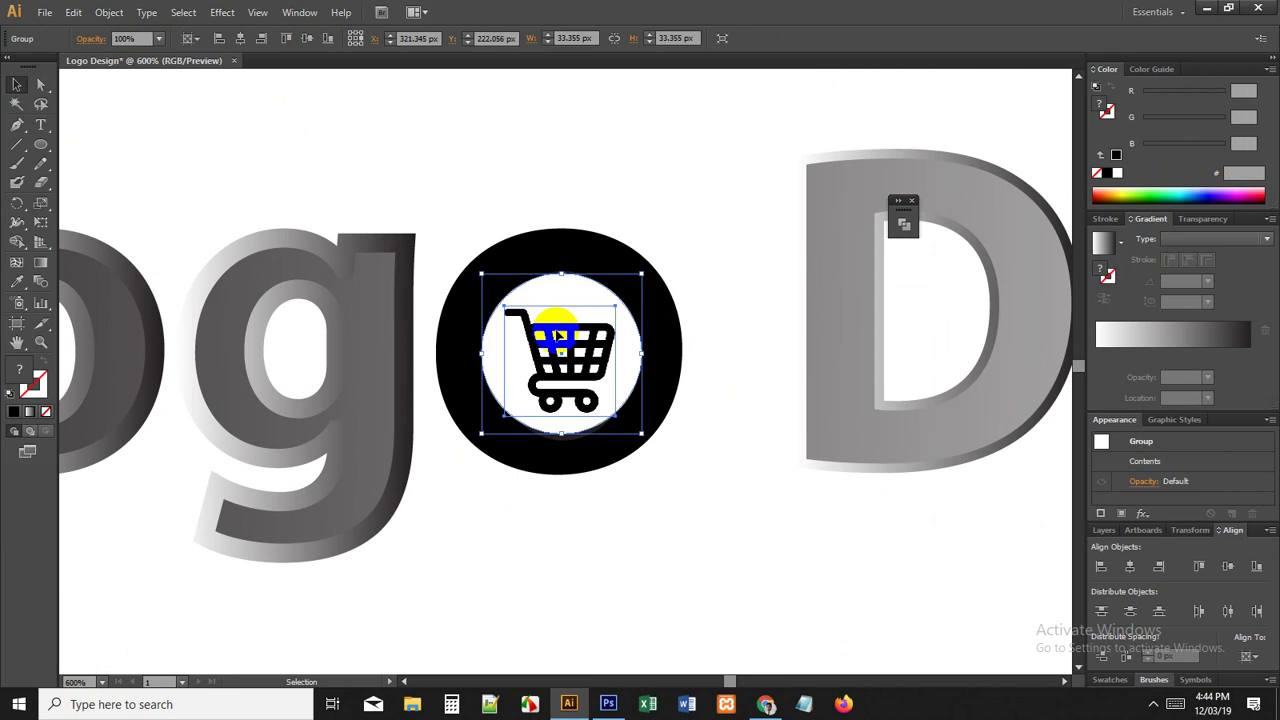
pyautogui.click(648, 354)
pyautogui.click(637, 353)
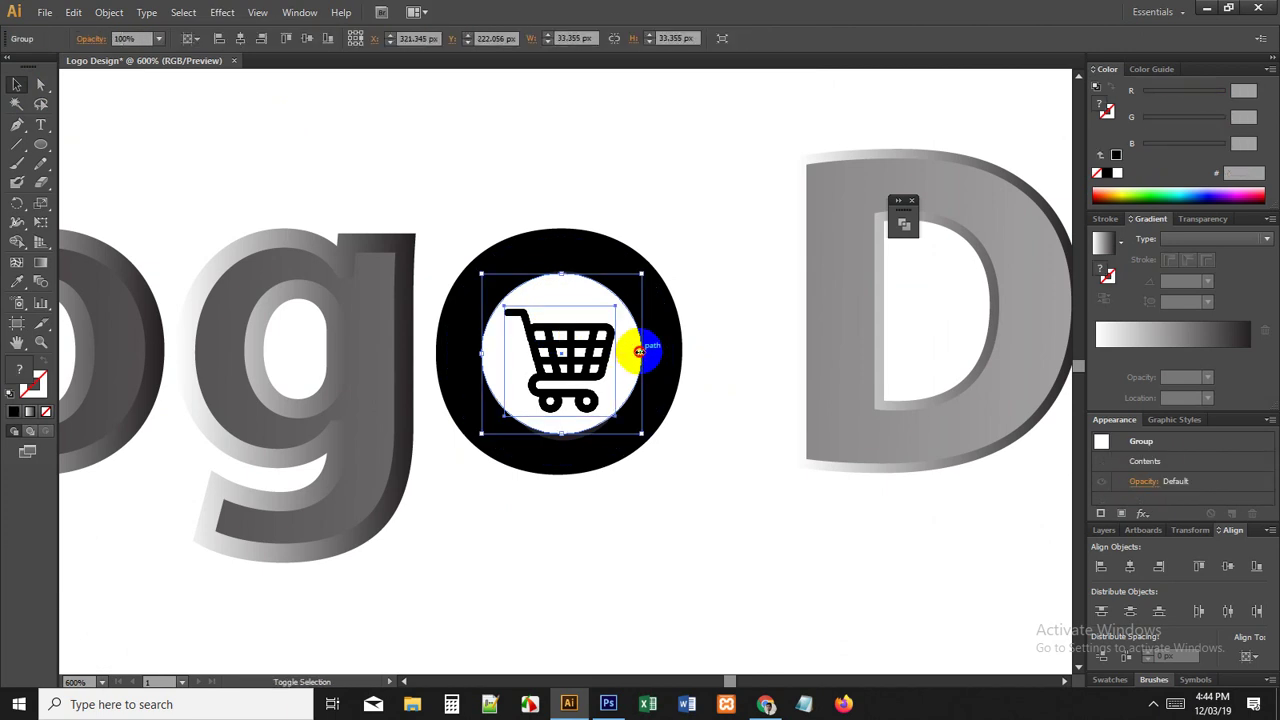
pyautogui.click(586, 172)
# Step: Rotate the vertical ".com" text beside "Design" in the upper logo to horizontal
pyautogui.hotkey('ctrl', '-')
pyautogui.hotkey('ctrl', '-')
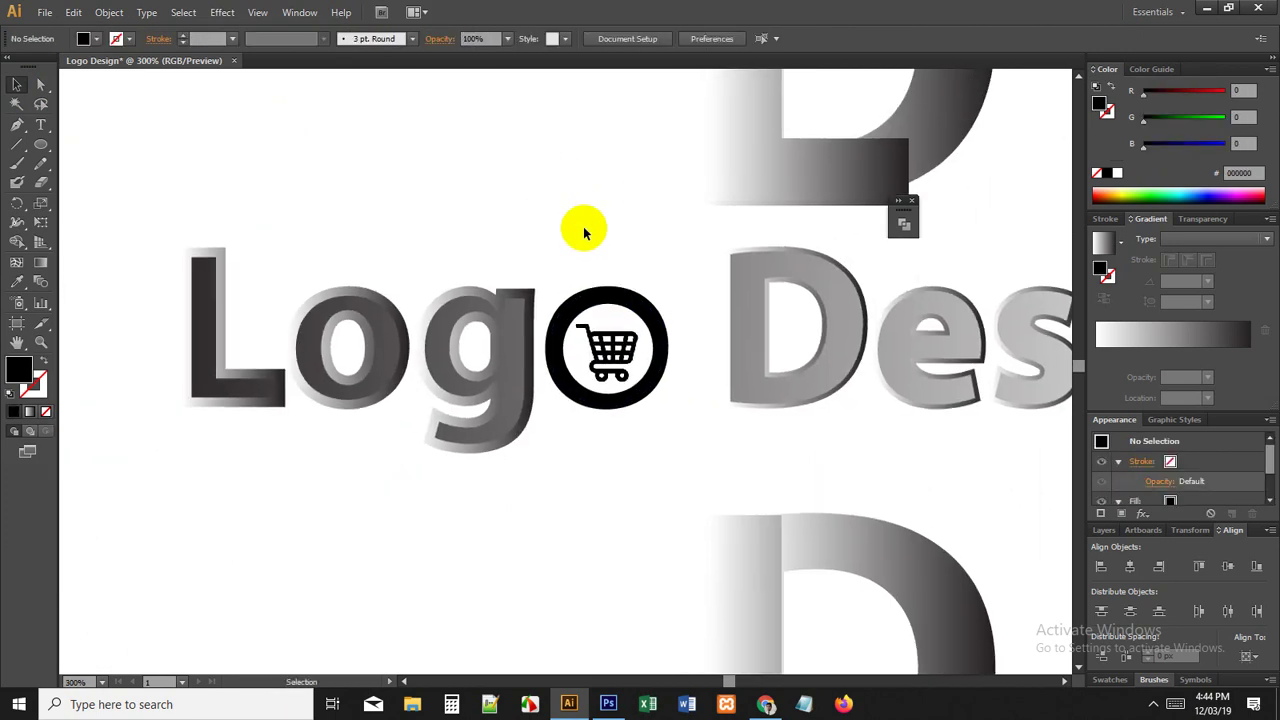
pyautogui.scroll(-1, 585, 232)
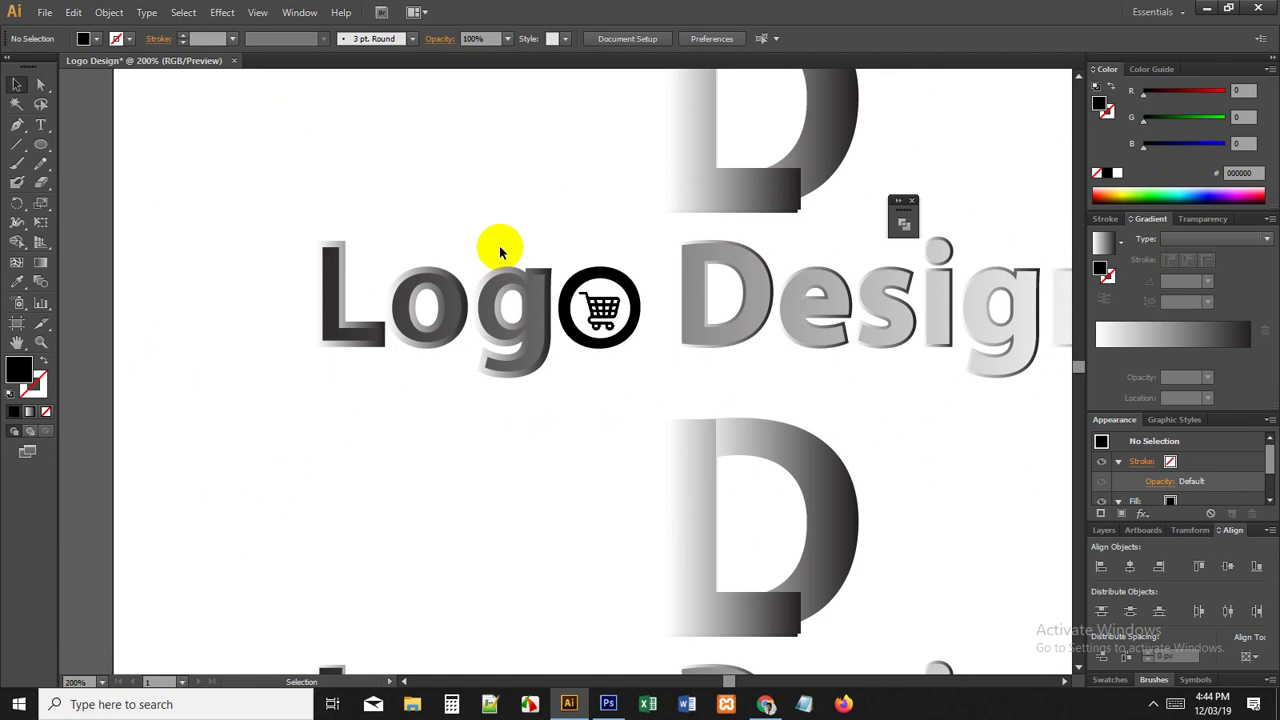
pyautogui.scroll(-1, 566, 286)
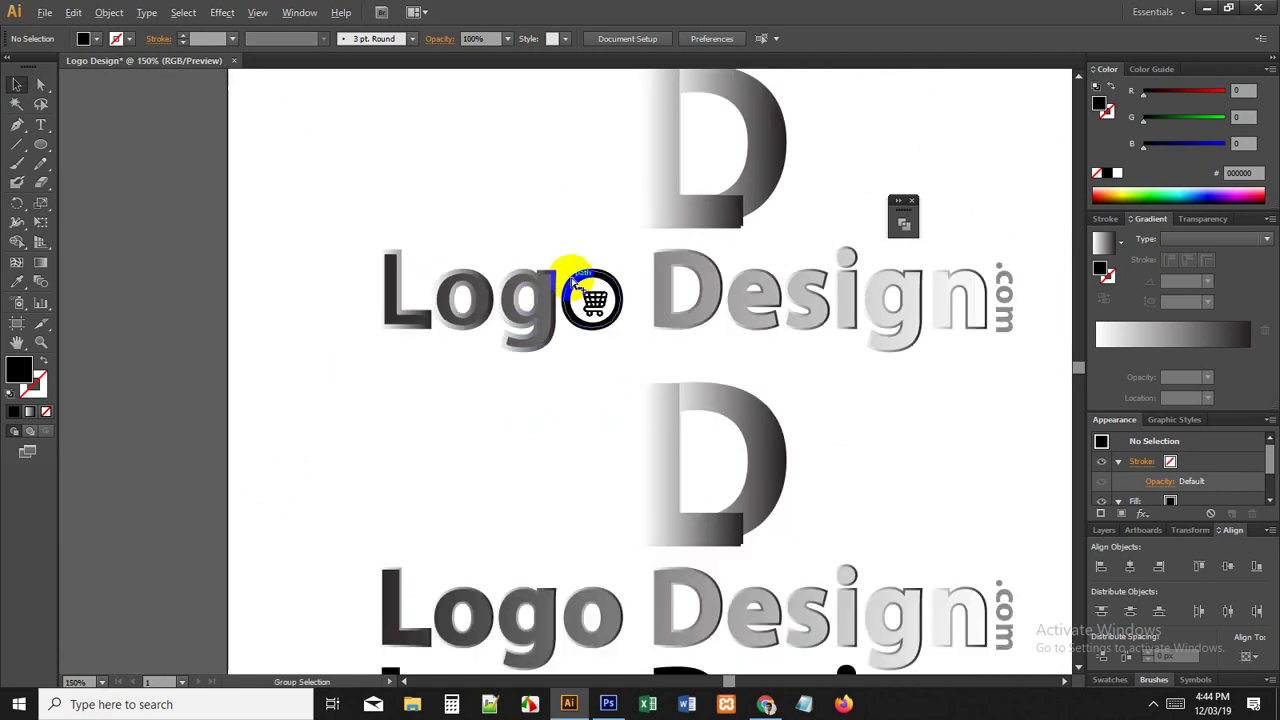
pyautogui.moveTo(502, 209); pyautogui.dragTo(479, 223)
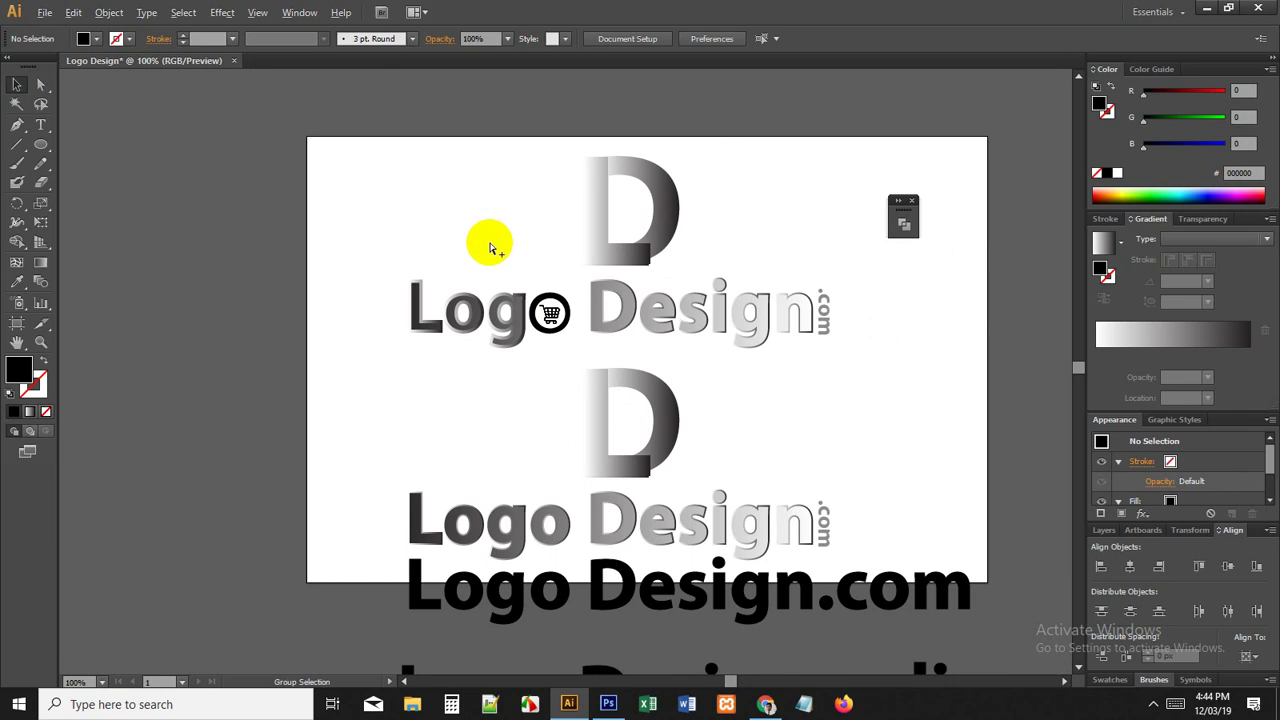
pyautogui.moveTo(818, 294); pyautogui.dragTo(630, 301)
pyautogui.click(637, 320)
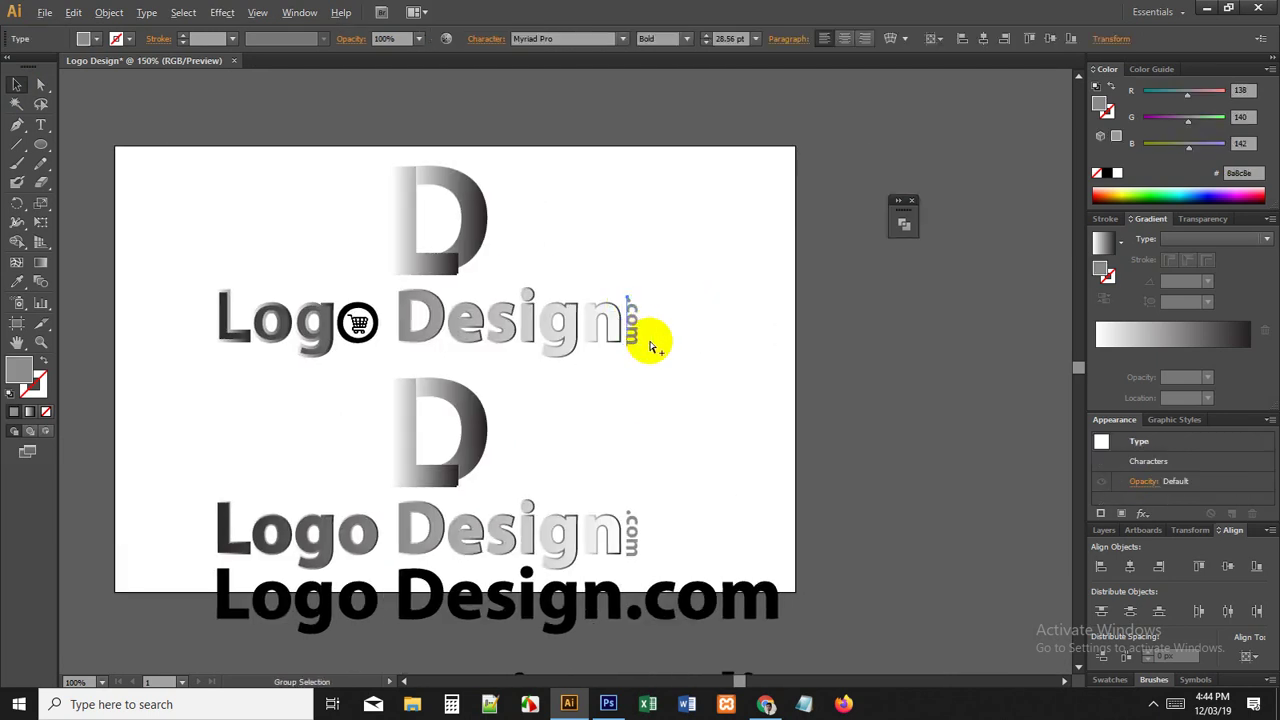
pyautogui.scroll(1, 654, 343)
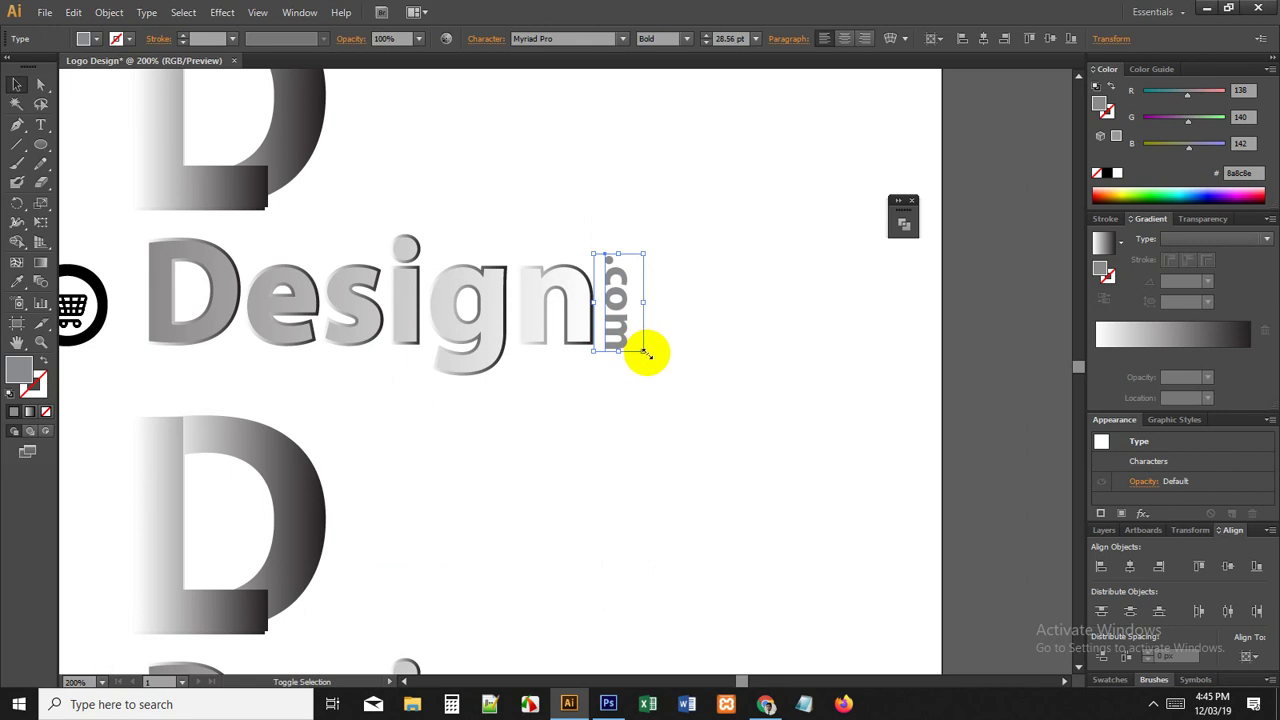
pyautogui.scroll(-1, 646, 360)
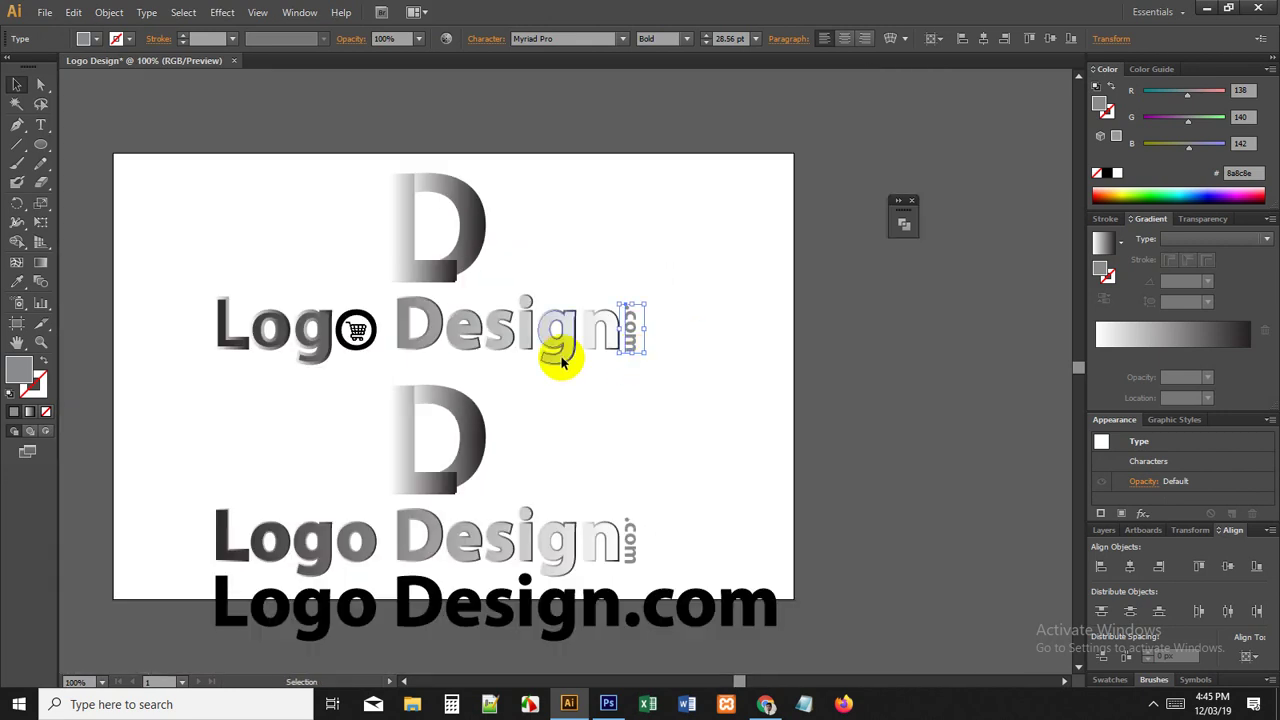
pyautogui.scroll(2, 640, 345)
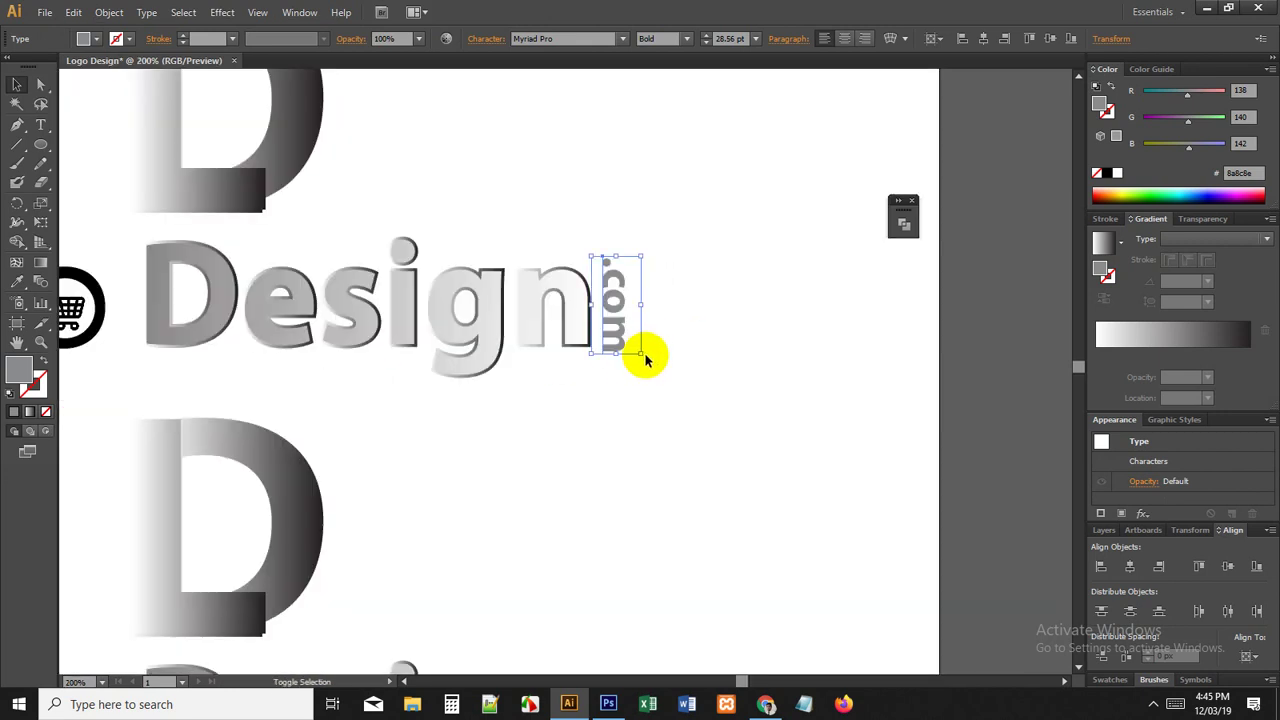
pyautogui.moveTo(641, 360); pyautogui.dragTo(754, 269)
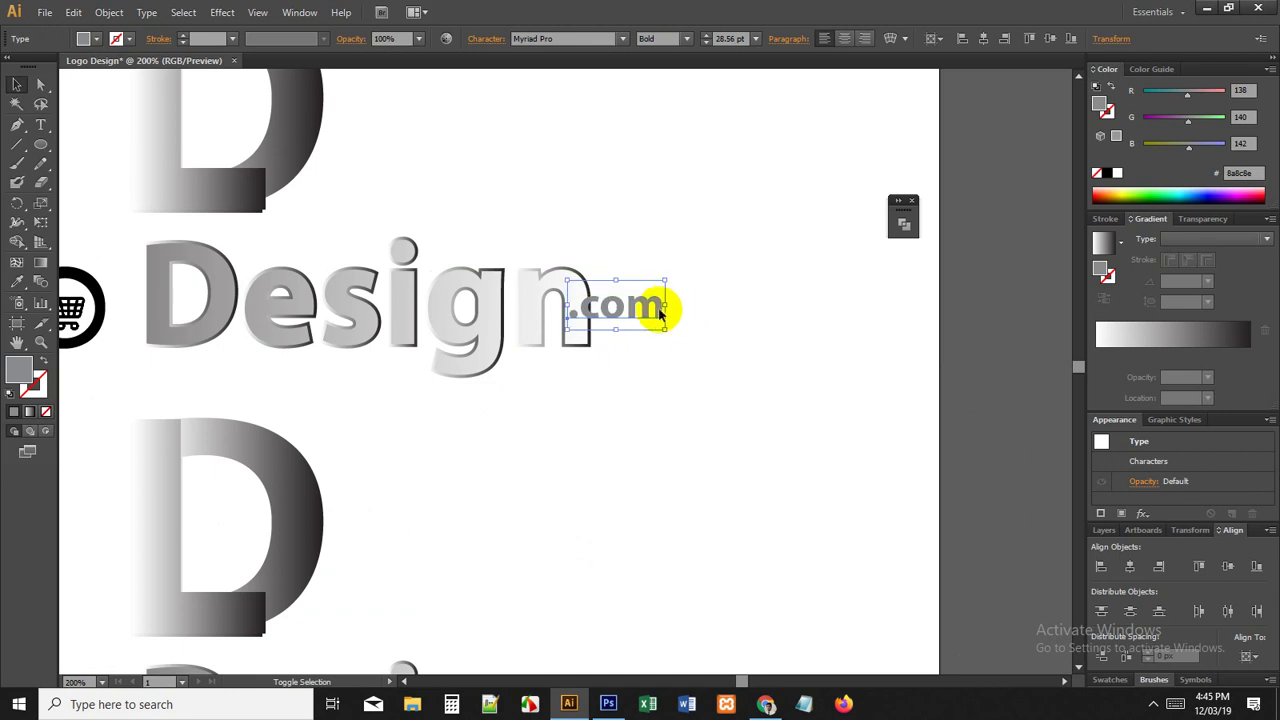
# Step: Enlarge the ".com" text to 73.48 pt and place it directly after "Design" on the same baseline
pyautogui.moveTo(662, 306); pyautogui.dragTo(816, 318)
pyautogui.moveTo(731, 323); pyautogui.dragTo(712, 346)
pyautogui.click(707, 398)
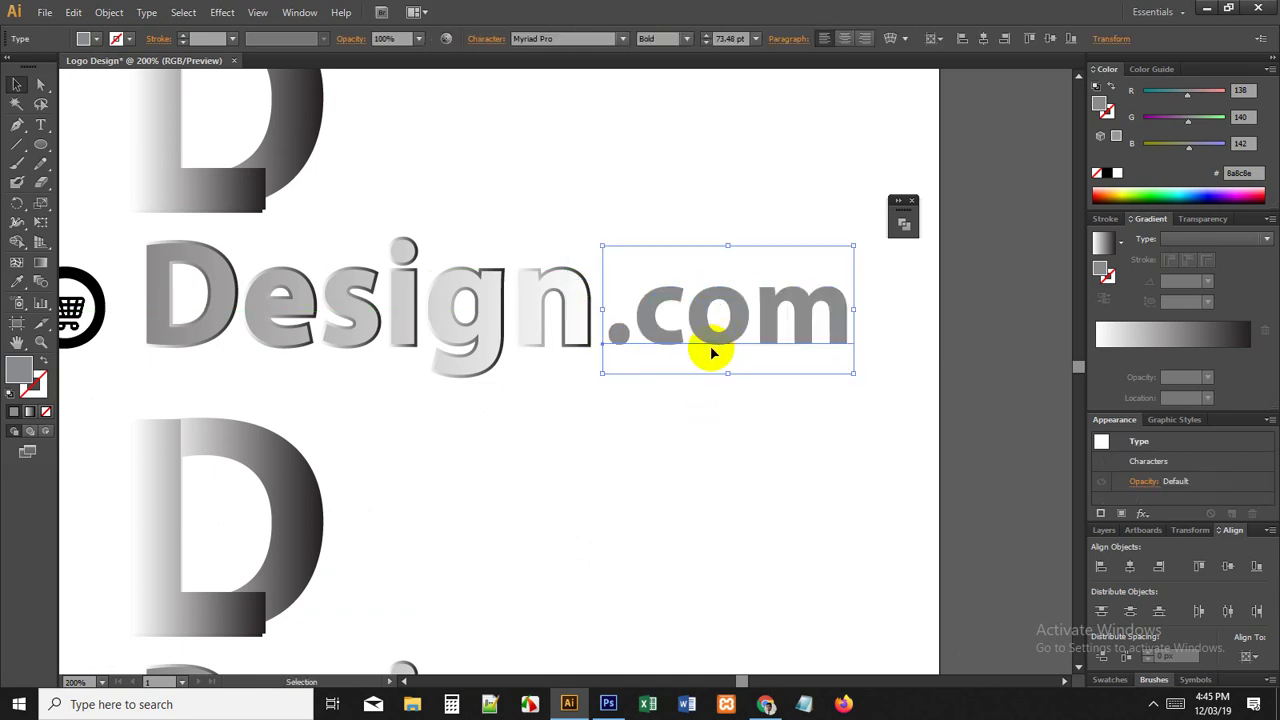
# Step: Draw a closed grey cursor-arrow shape with the Pen tool in the empty area below the upper logo's "Design" text
pyautogui.moveTo(666, 389); pyautogui.dragTo(586, 374)
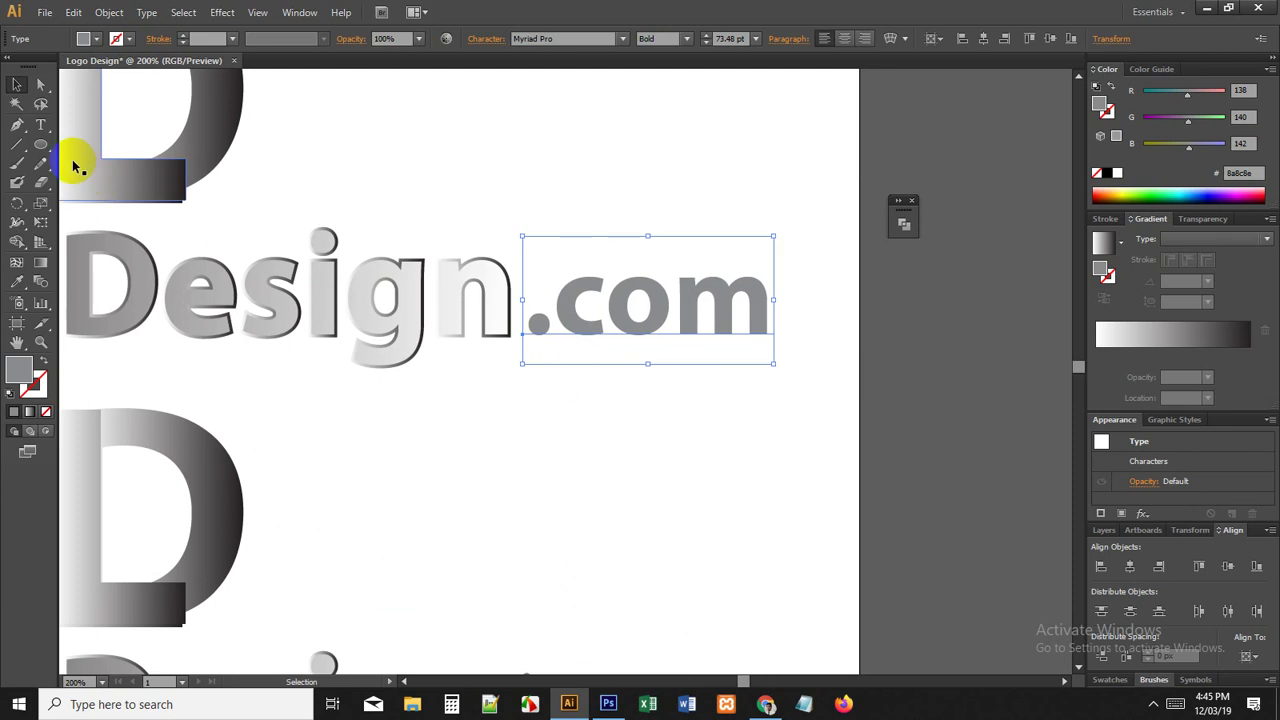
pyautogui.click(14, 126)
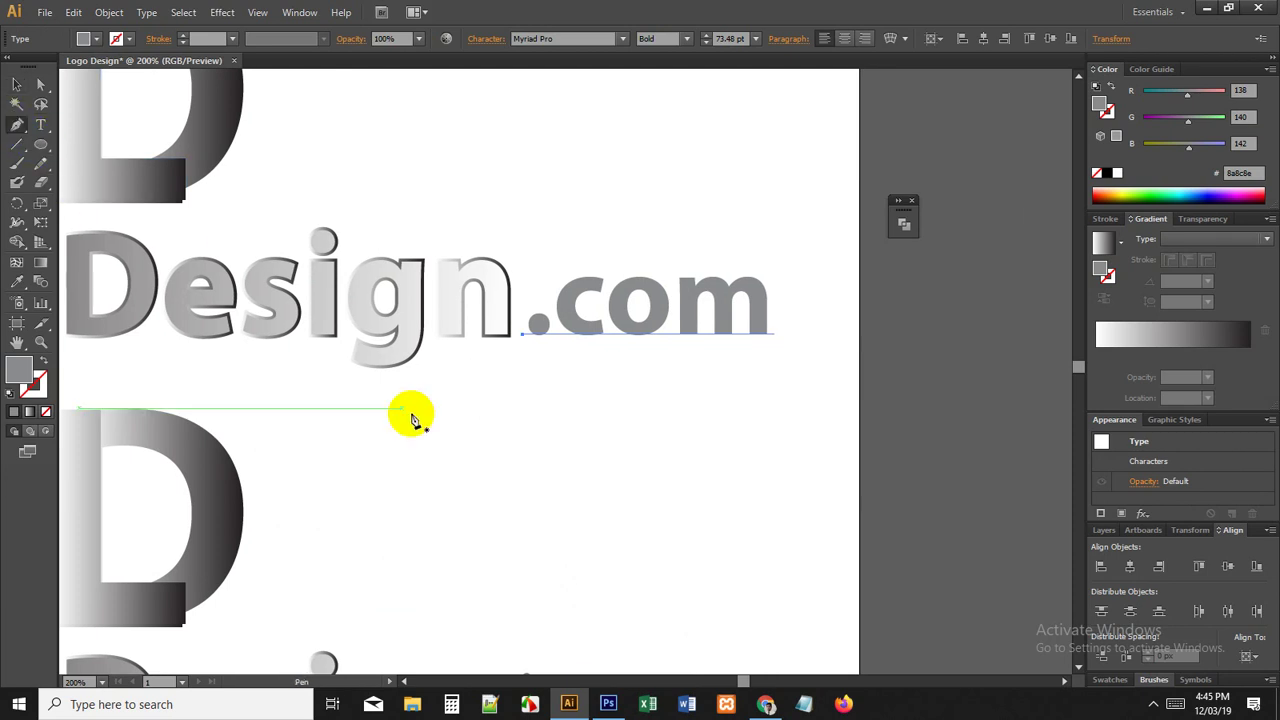
pyautogui.click(14, 88)
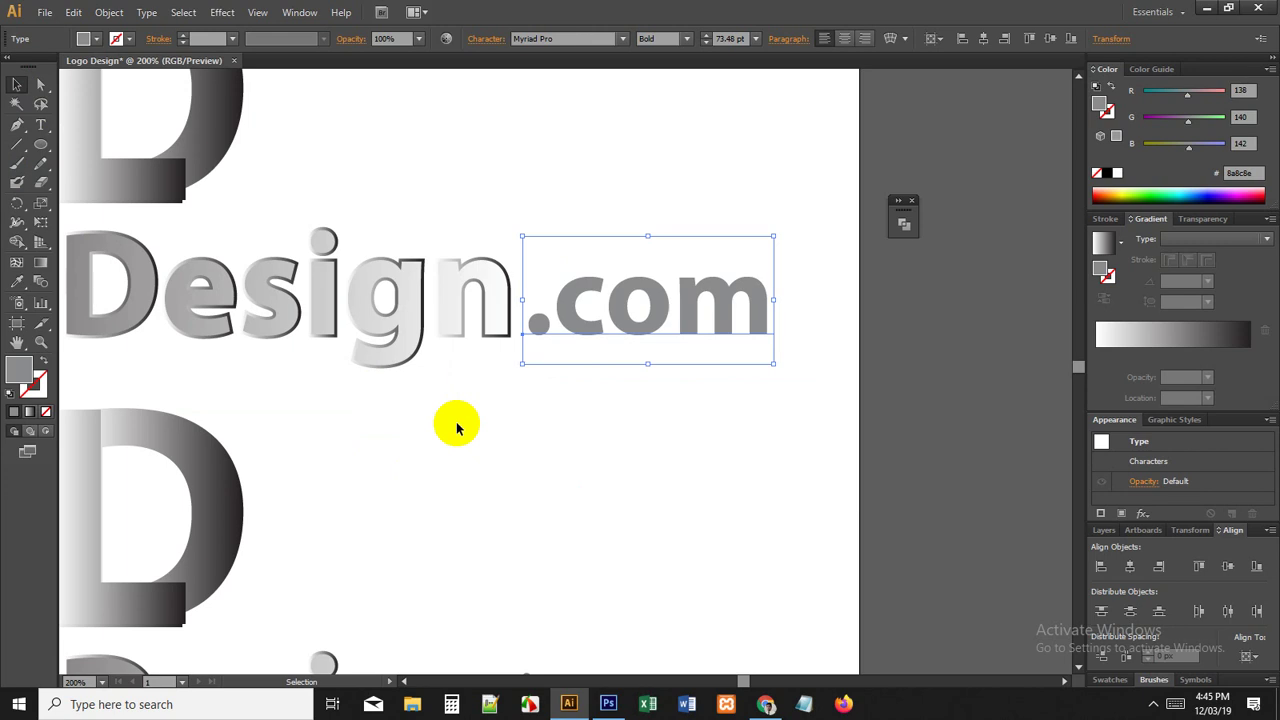
pyautogui.click(17, 126)
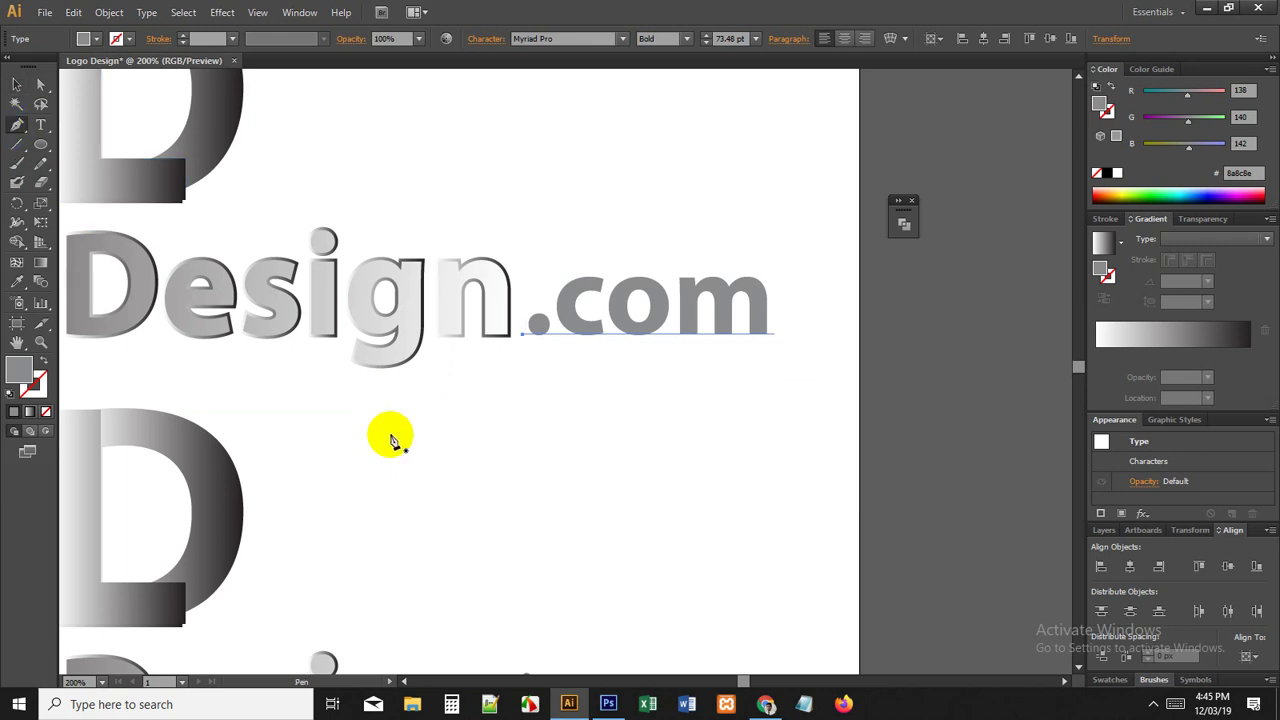
pyautogui.scroll(1, 436, 443)
pyautogui.click(427, 413)
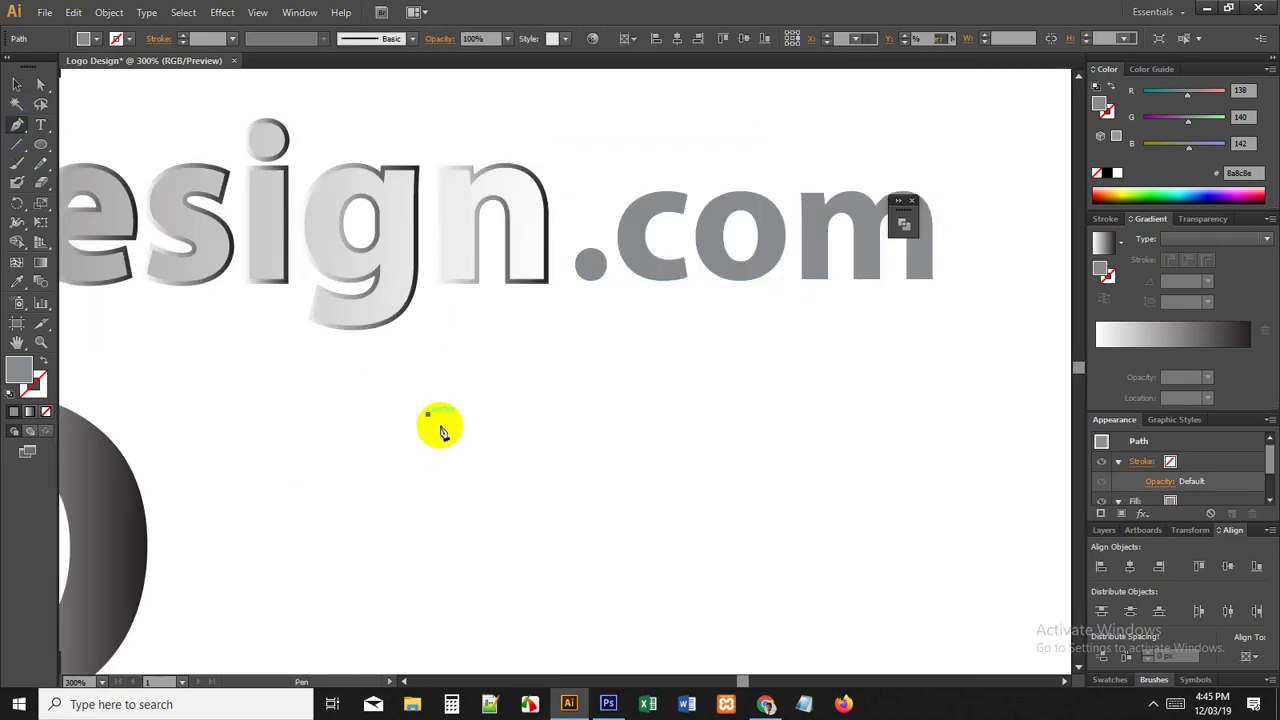
pyautogui.click(488, 451)
pyautogui.click(462, 462)
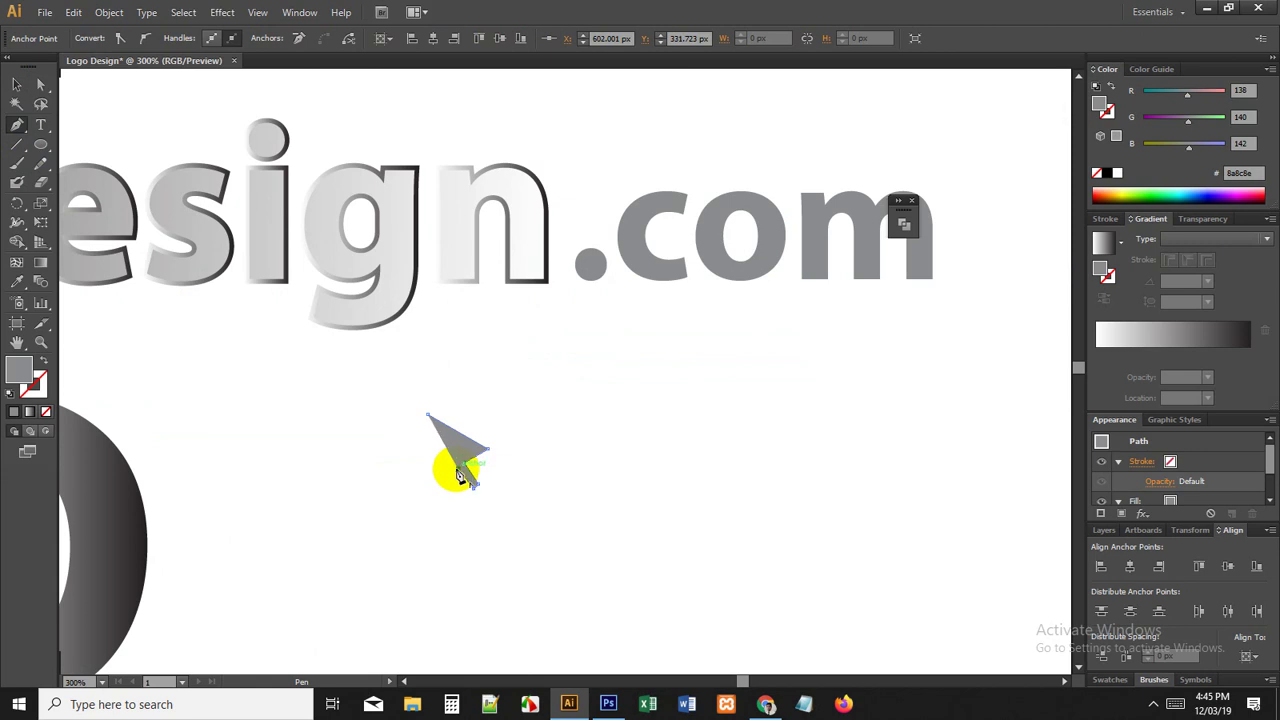
pyautogui.click(476, 487)
pyautogui.click(445, 477)
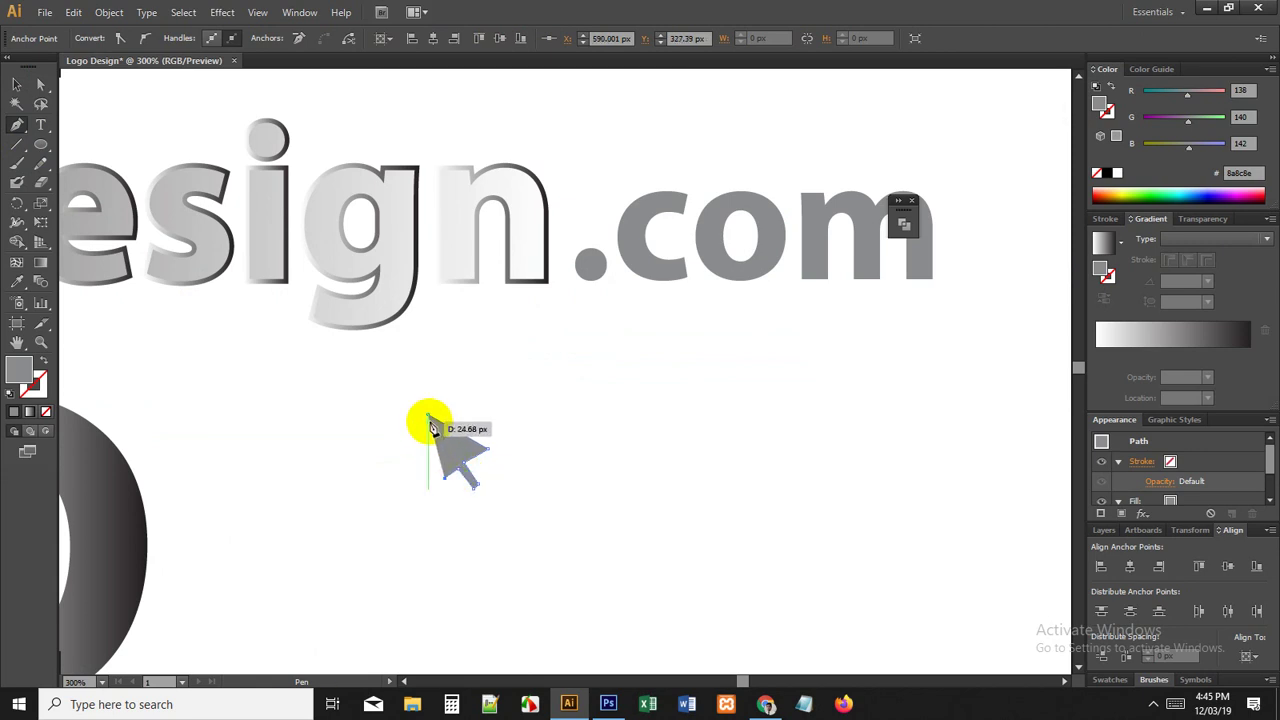
pyautogui.click(17, 85)
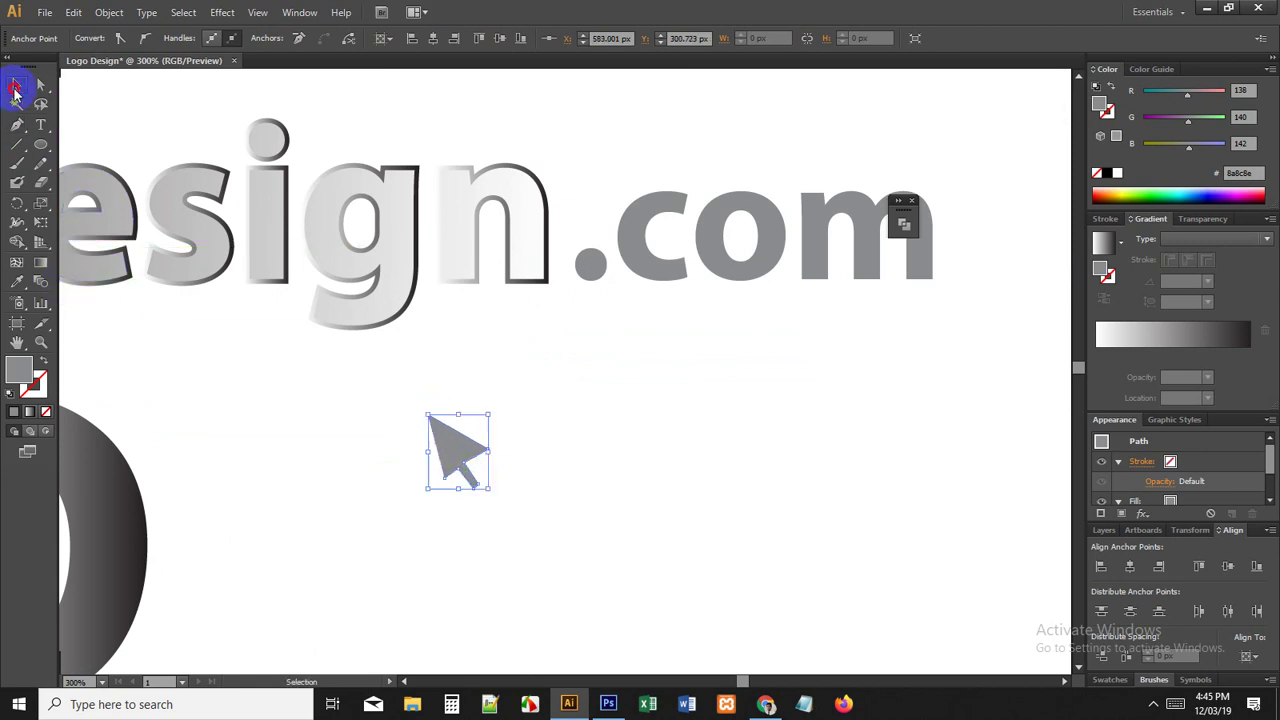
# Step: Refine the cursor arrow's head by moving its tip and lower-left corner anchor points slightly outward
pyautogui.scroll(2, 129, 234)
pyautogui.click(38, 87)
pyautogui.scroll(-4, 406, 329)
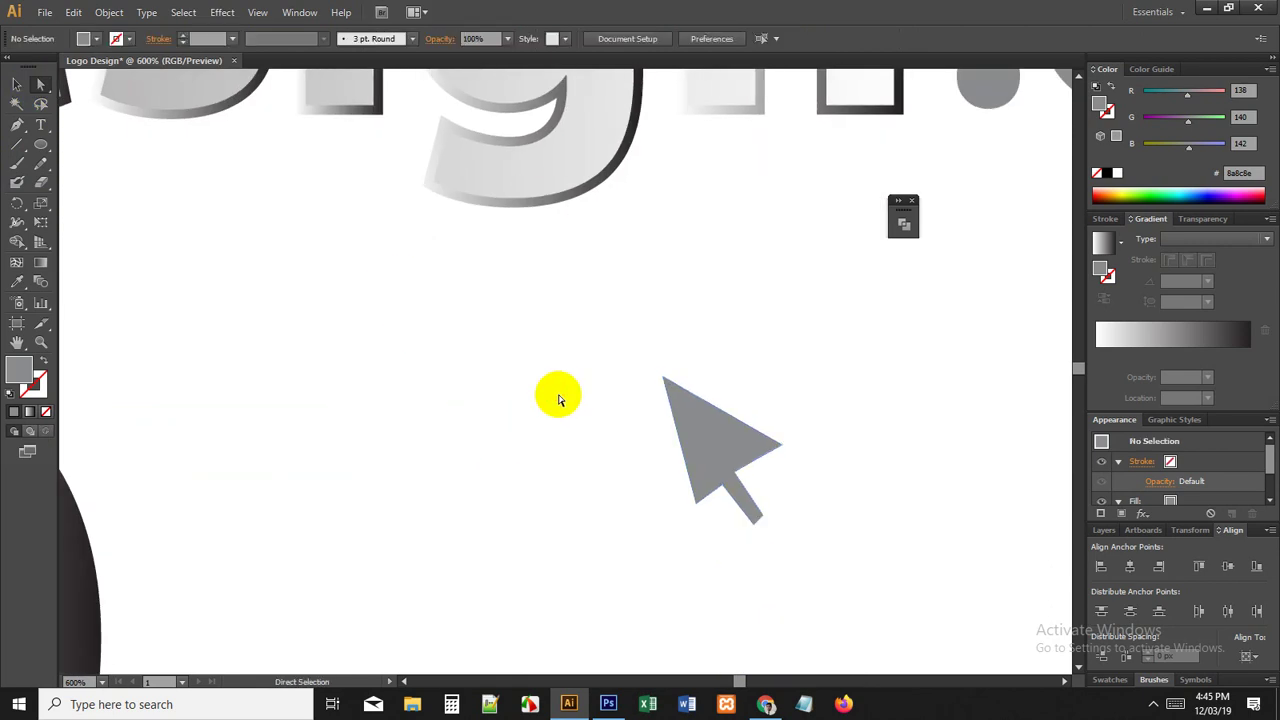
pyautogui.moveTo(661, 380); pyautogui.dragTo(655, 381)
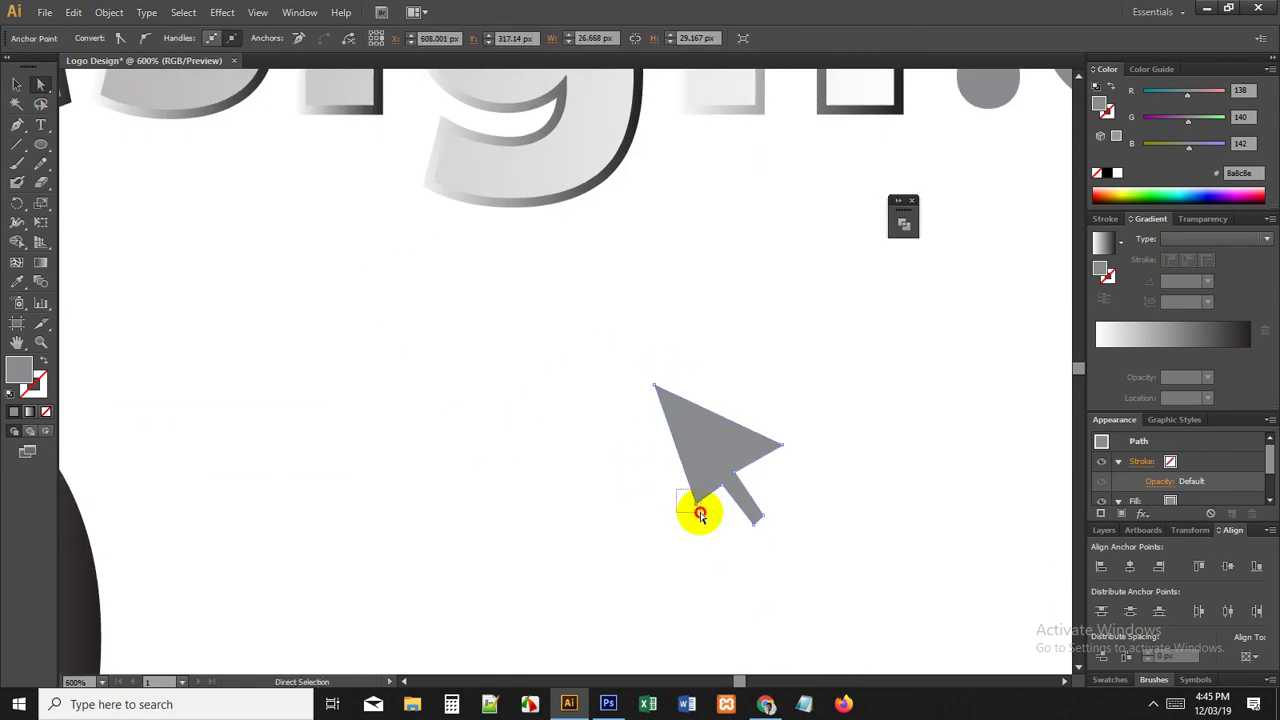
pyautogui.moveTo(700, 513); pyautogui.dragTo(702, 514)
pyautogui.moveTo(697, 504); pyautogui.dragTo(694, 516)
pyautogui.click(654, 490)
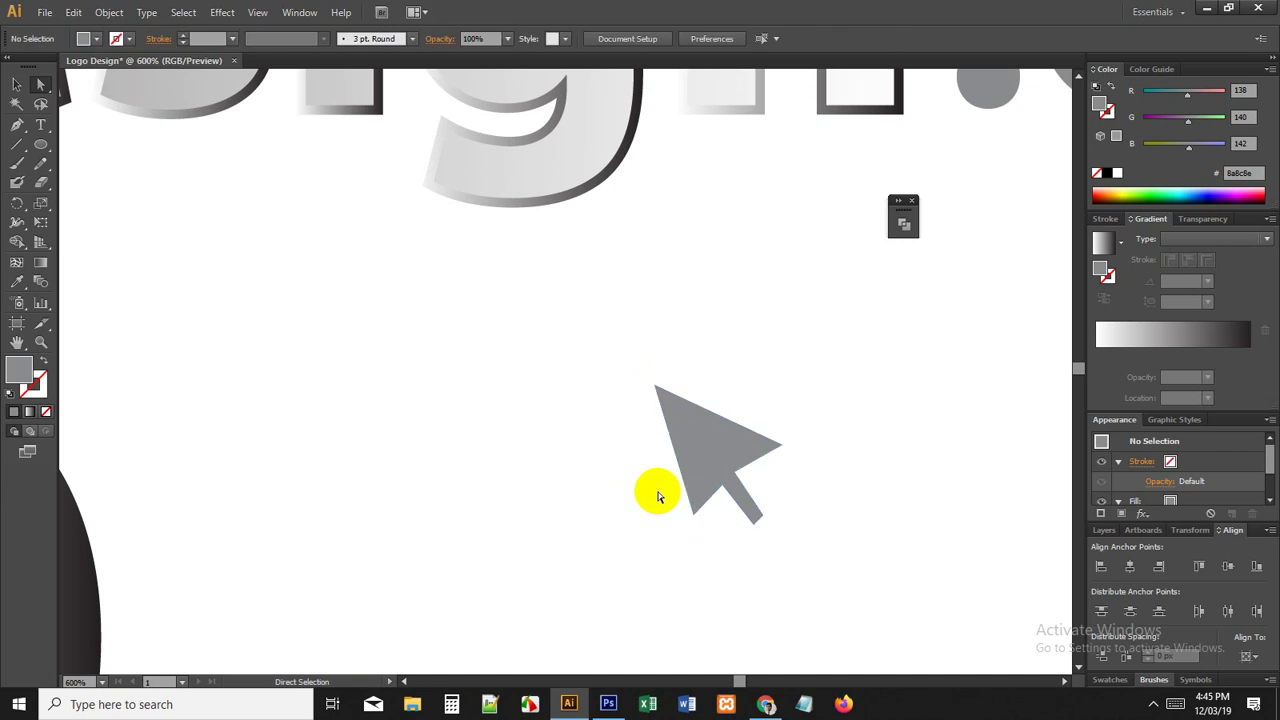
# Step: Shift the anchor points of the cursor arrow's tail slightly to the right to centre it under the head
pyautogui.moveTo(735, 558); pyautogui.dragTo(720, 470)
pyautogui.moveTo(784, 546); pyautogui.dragTo(739, 472)
pyautogui.click(580, 414)
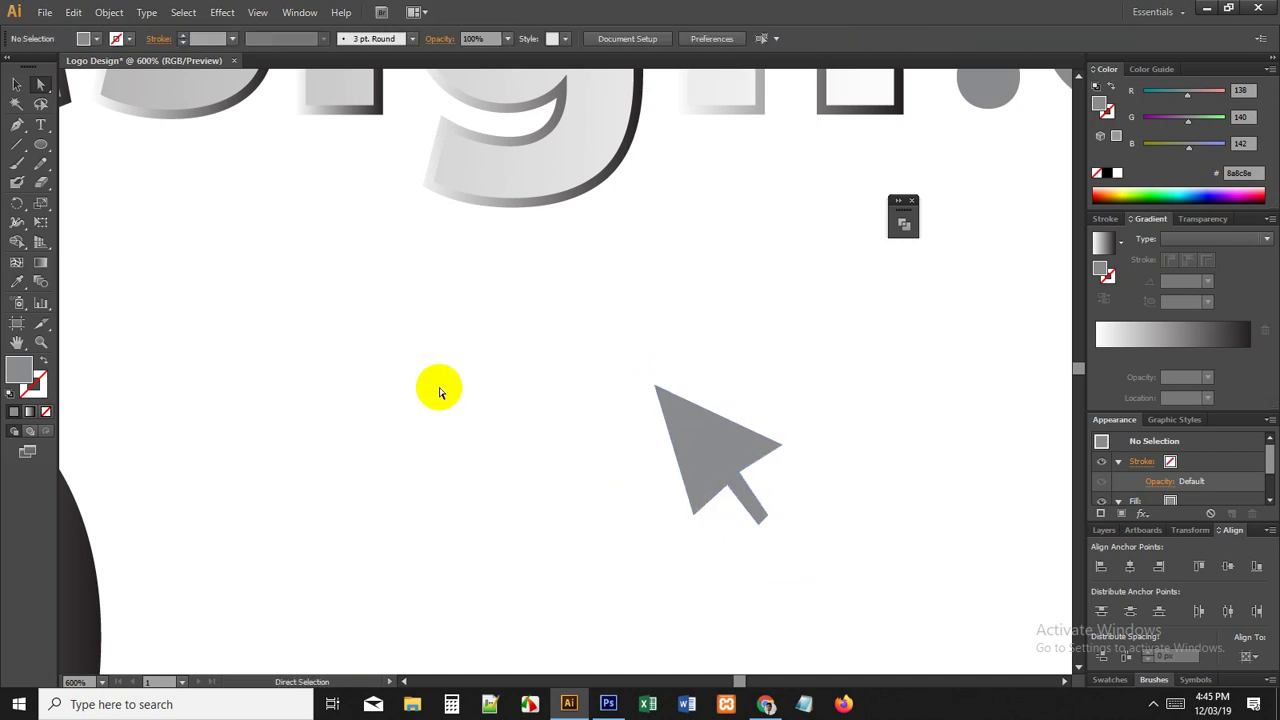
# Step: Convert the upper logo's ".com" text to outlines
pyautogui.keyDown('alt'); pyautogui.scroll(-4, 510, 473); pyautogui.keyUp('alt')
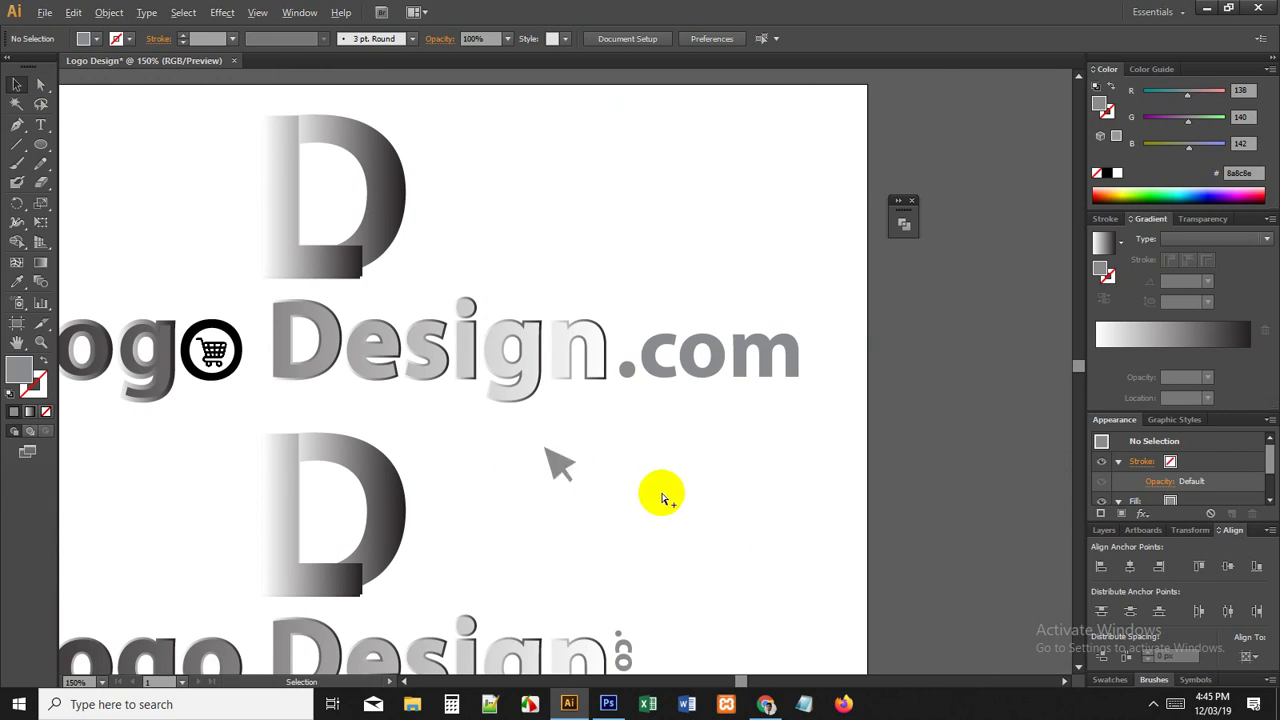
pyautogui.keyDown('alt'); pyautogui.scroll(4, 662, 497); pyautogui.keyUp('alt')
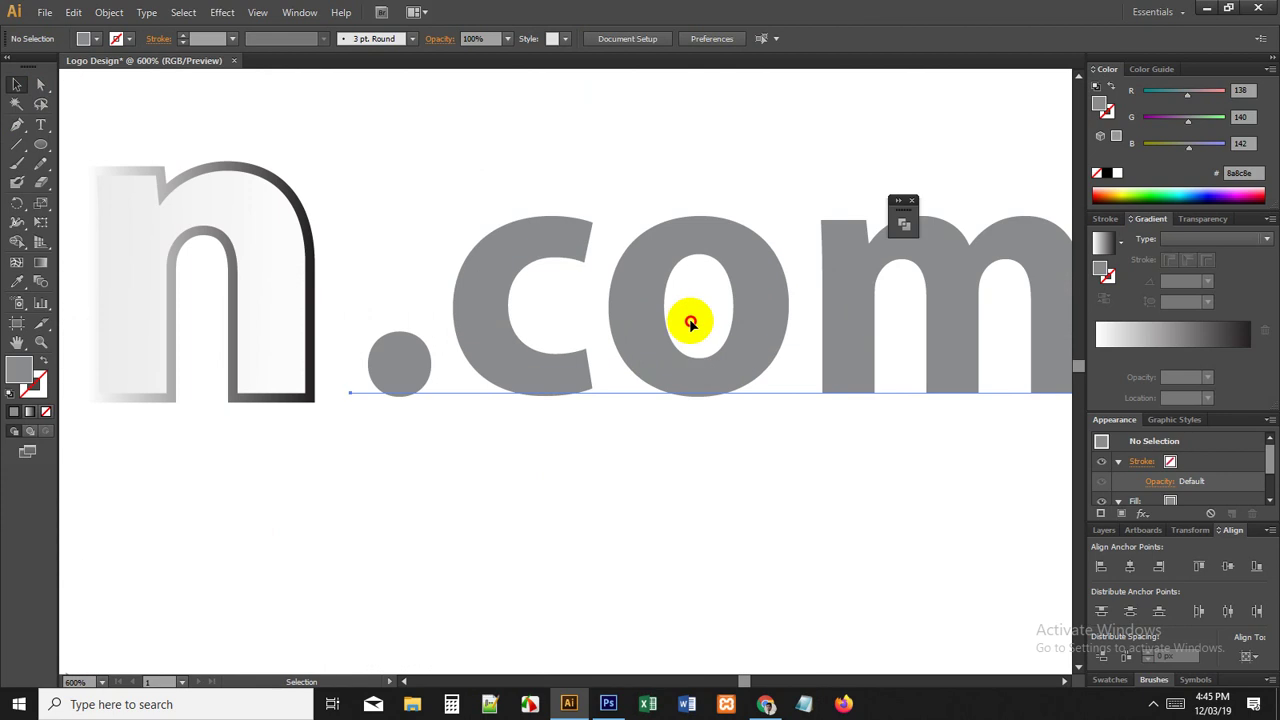
pyautogui.click(690, 322)
pyautogui.doubleClick(608, 306)
pyautogui.click(14, 83)
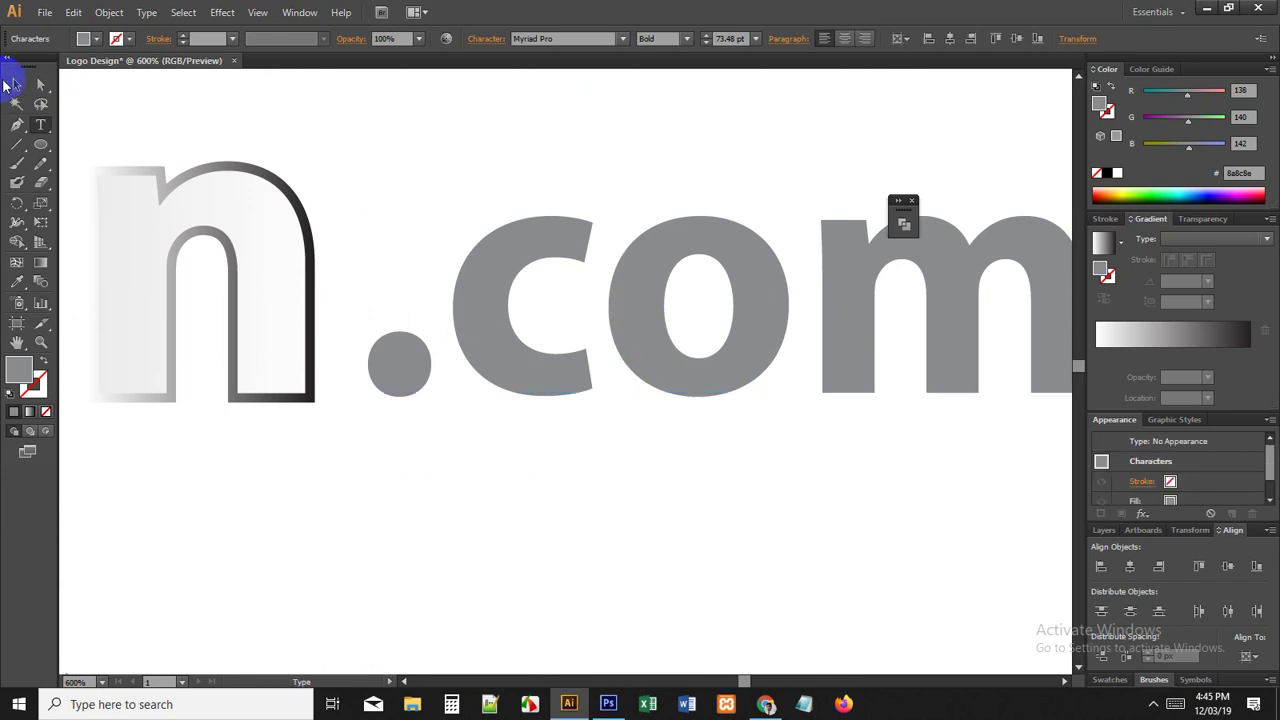
pyautogui.click(386, 206)
pyautogui.hotkey('ctrl', 'shift', 'o')
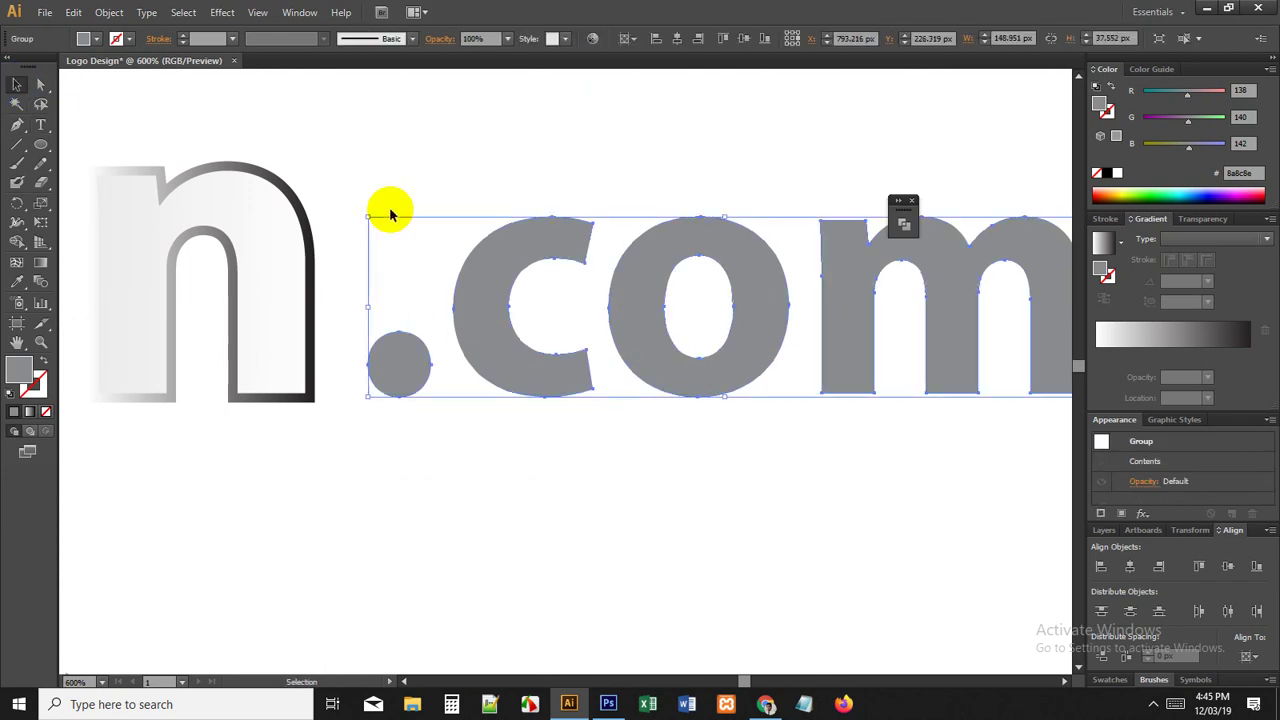
# Step: Cover the hole of the "o" in ".com" with a grey ellipse about 20.8 by 25.7 px
pyautogui.click(43, 148)
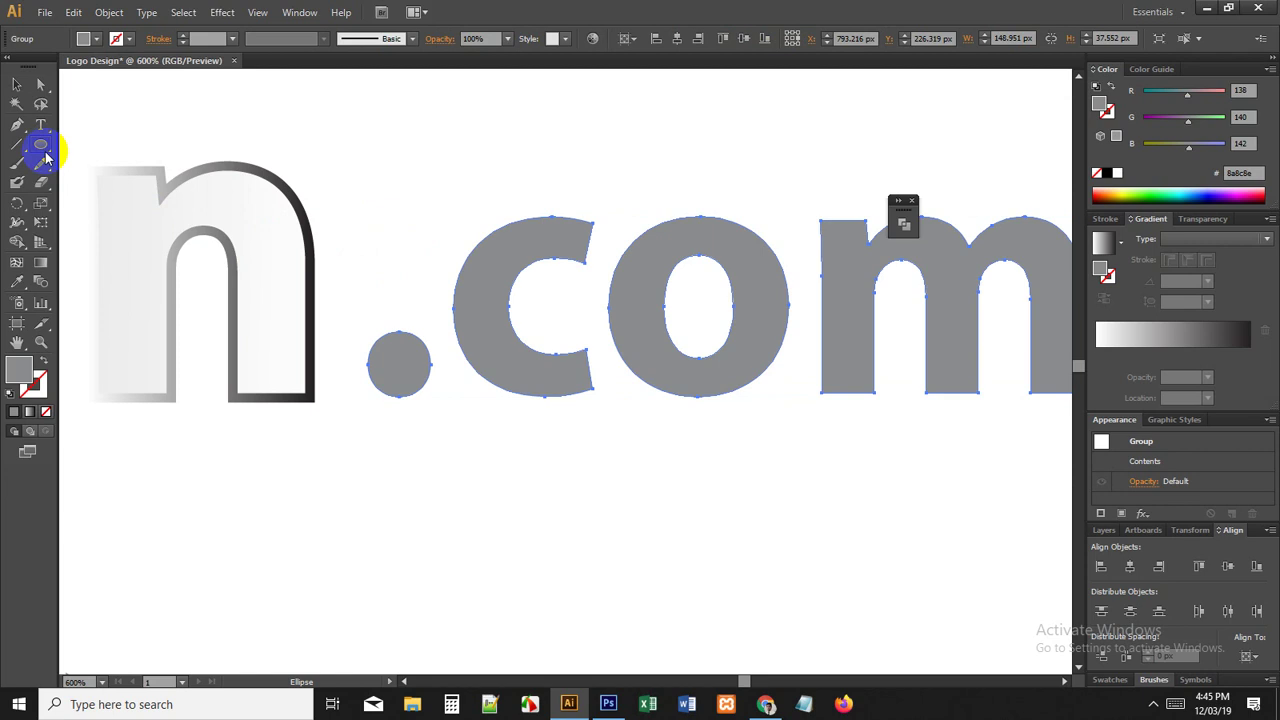
pyautogui.moveTo(648, 250)
pyautogui.mouseDown()
pyautogui.moveTo(749, 343)
pyautogui.moveTo(748, 372)
pyautogui.mouseUp()
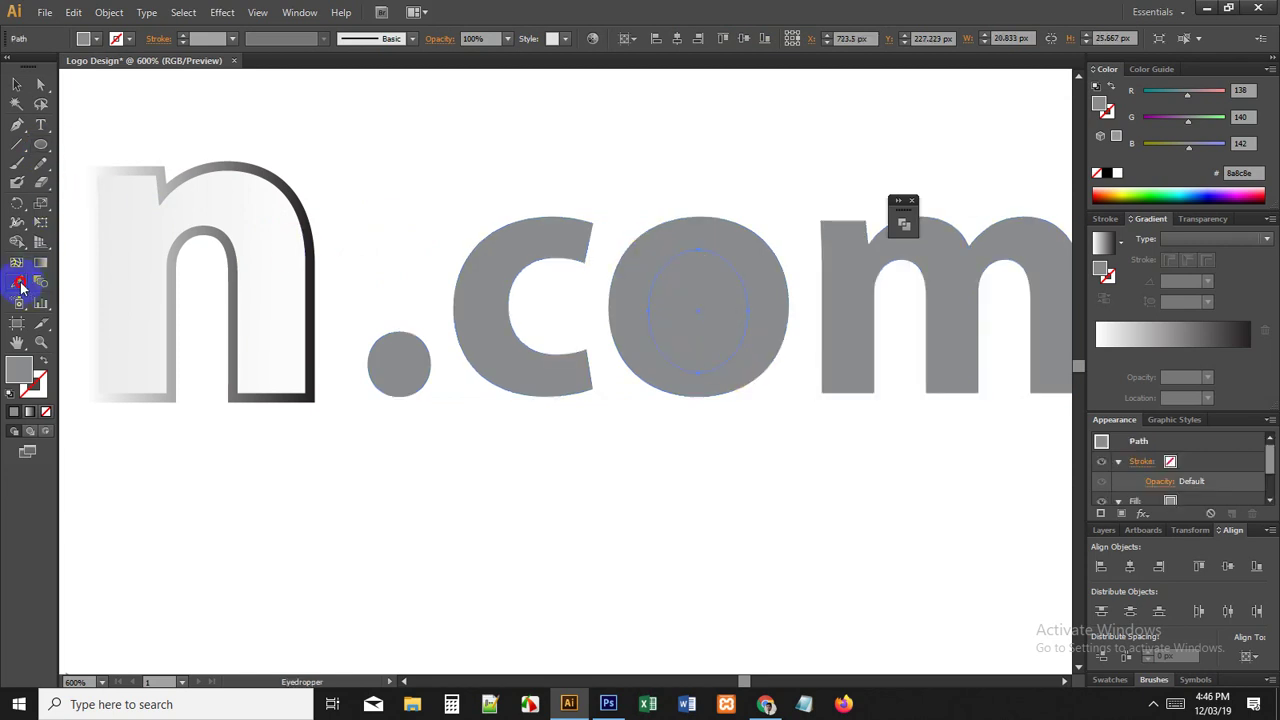
pyautogui.click(17, 85)
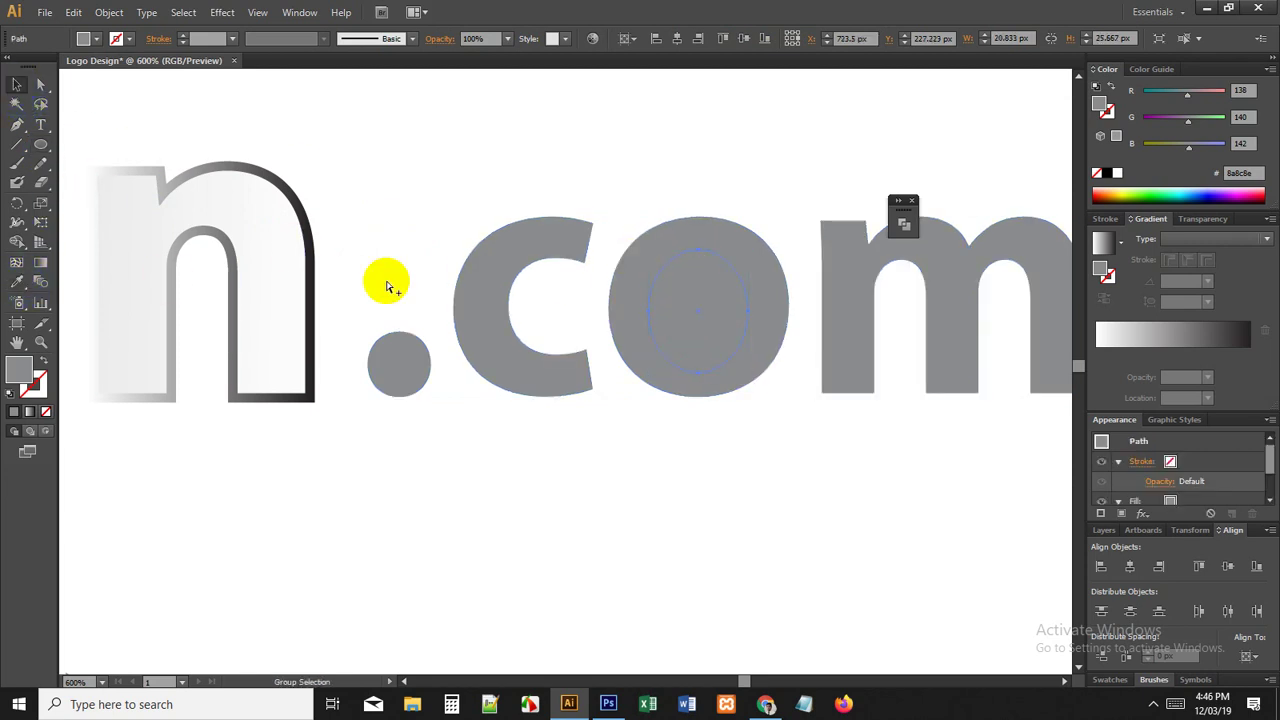
# Step: Fill the cursor arrow with white sampled from the background and bring it to the front
pyautogui.scroll(-3, 387, 283)
pyautogui.click(472, 419)
pyautogui.click(334, 451)
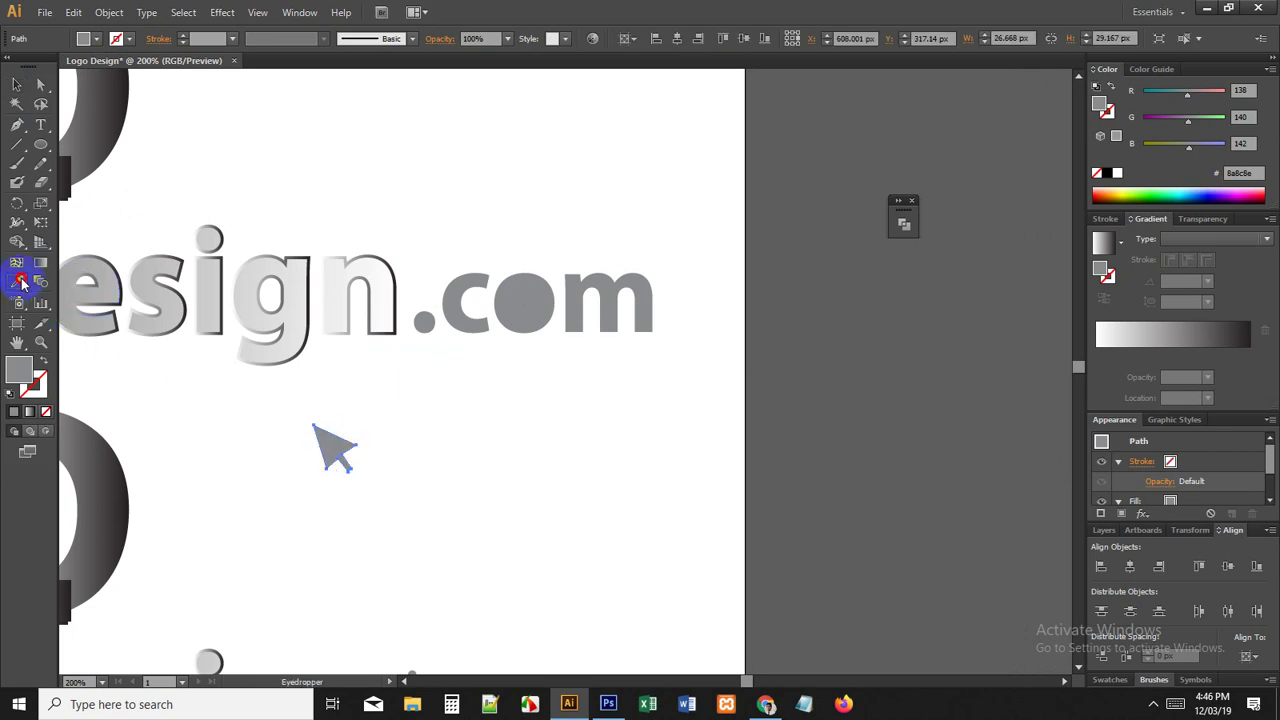
pyautogui.click(207, 413)
pyautogui.rightClick(313, 430)
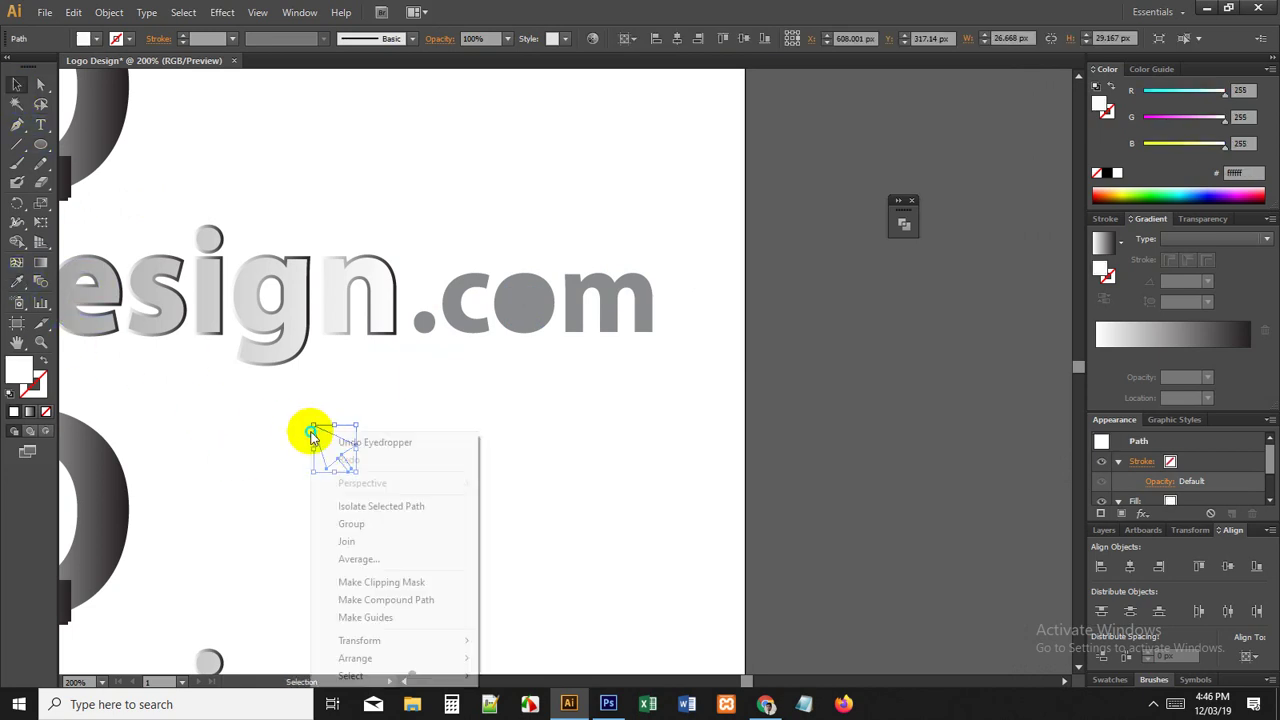
pyautogui.moveTo(394, 657)
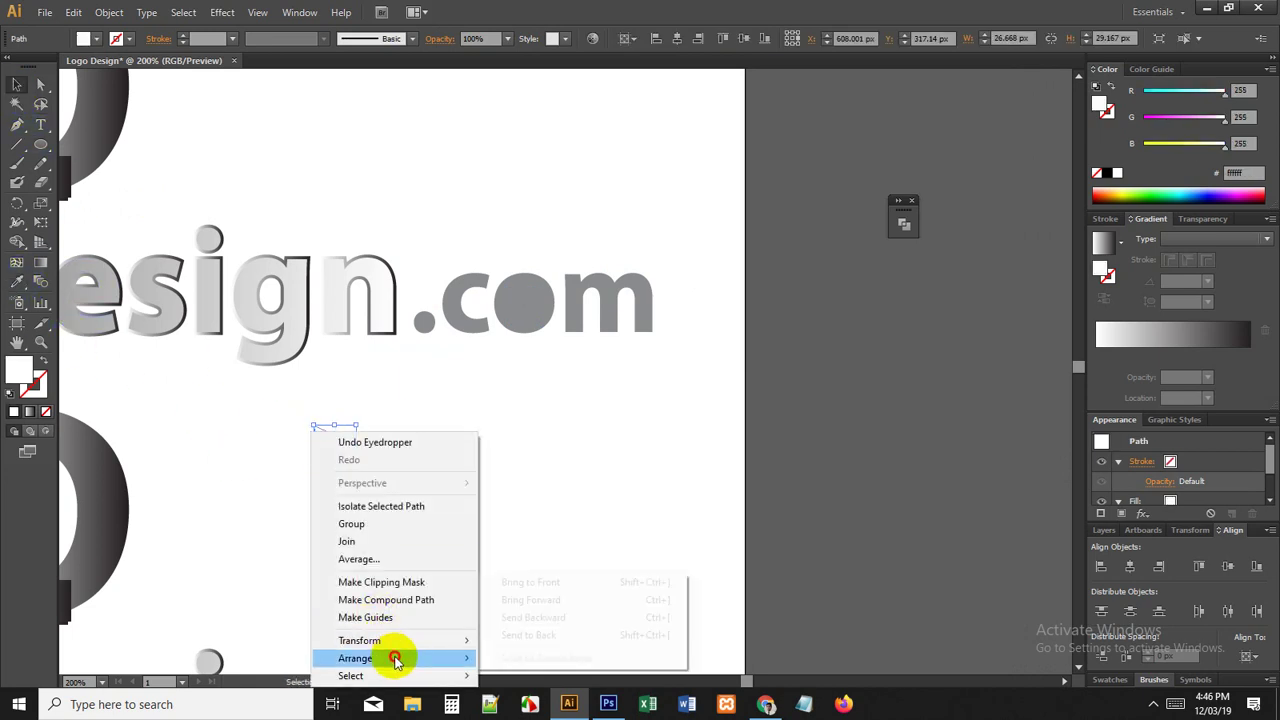
pyautogui.click(530, 582)
# Step: Place the white cursor arrow in the centre of the filled "o" of ".com"
pyautogui.moveTo(335, 430); pyautogui.dragTo(520, 315)
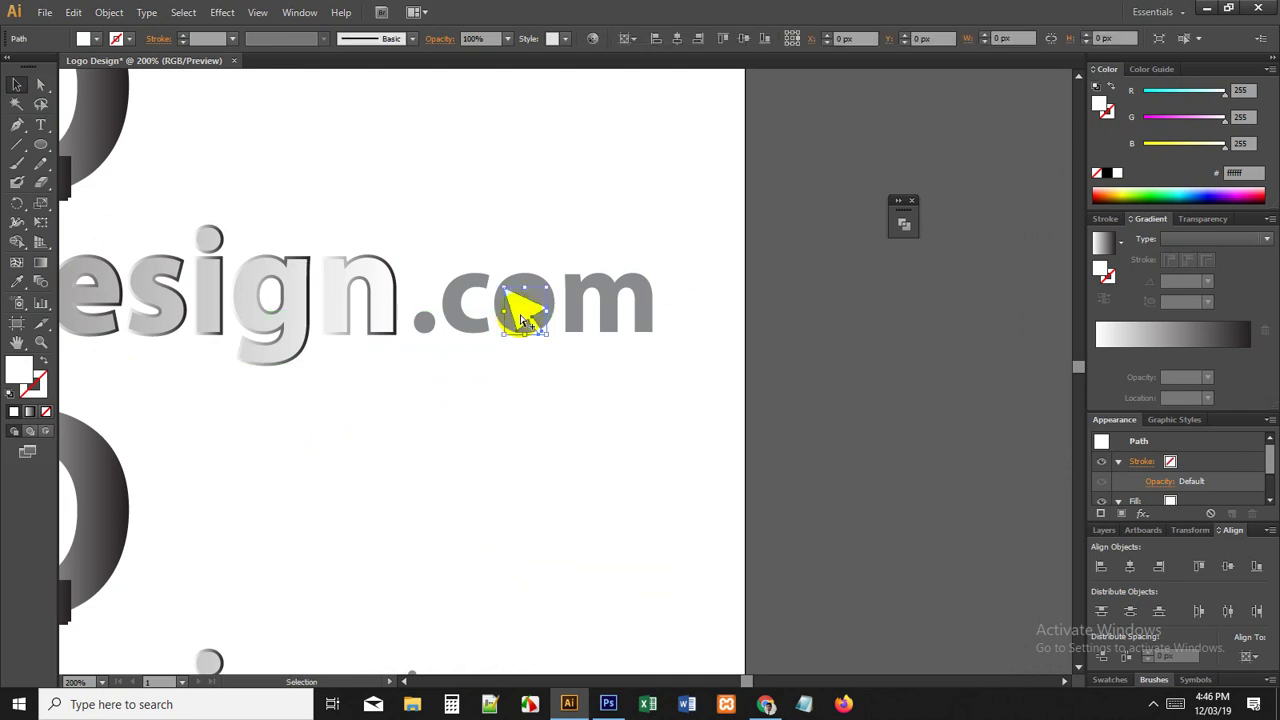
pyautogui.scroll(3, 524, 315)
pyautogui.moveTo(595, 372); pyautogui.dragTo(560, 361)
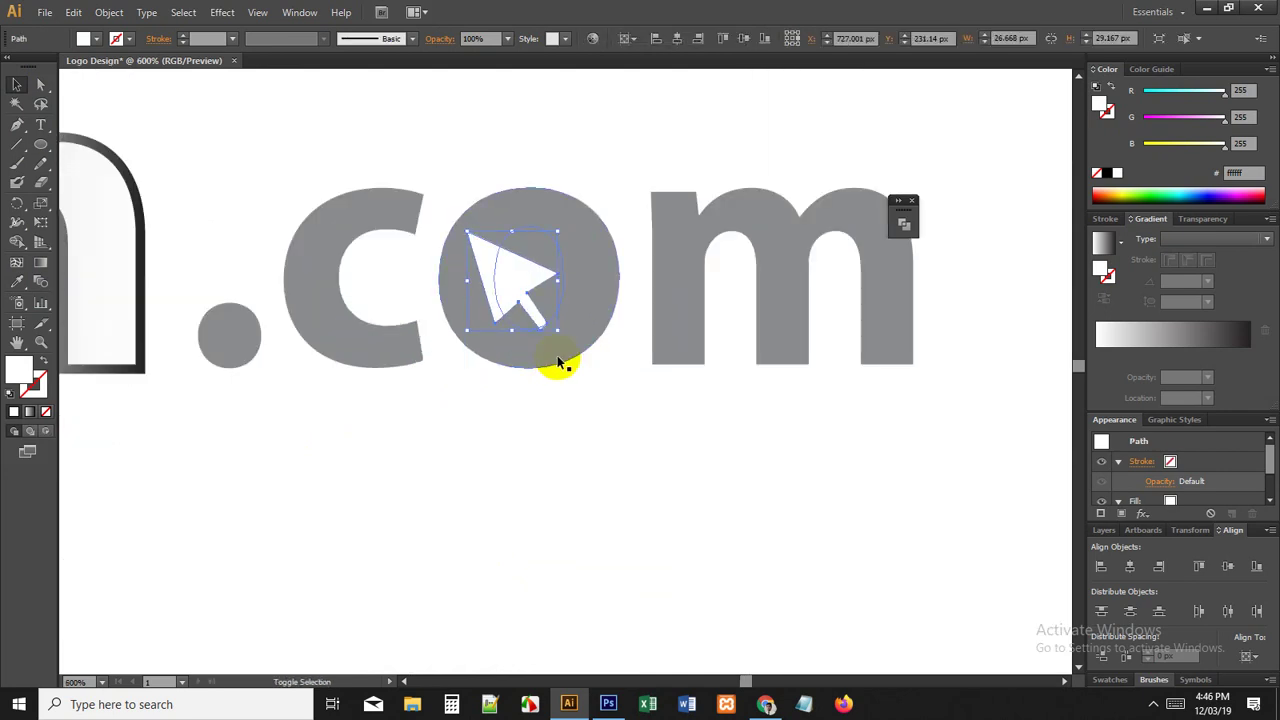
pyautogui.moveTo(521, 291); pyautogui.dragTo(541, 291)
pyautogui.click(600, 437)
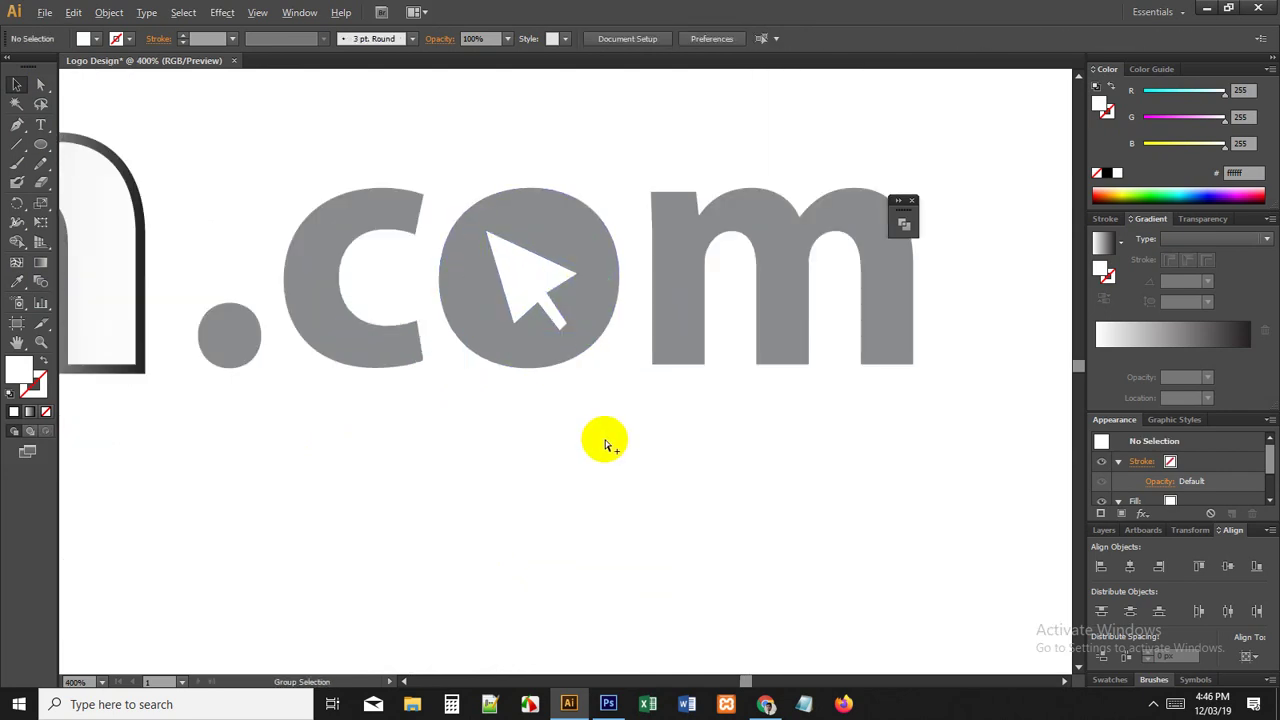
# Step: Examine the upper logo's full wordmark, including the cart icon and the cursor arrow in ".com"
pyautogui.scroll(-3, 551, 460)
pyautogui.hscroll(-1, 570, 468)
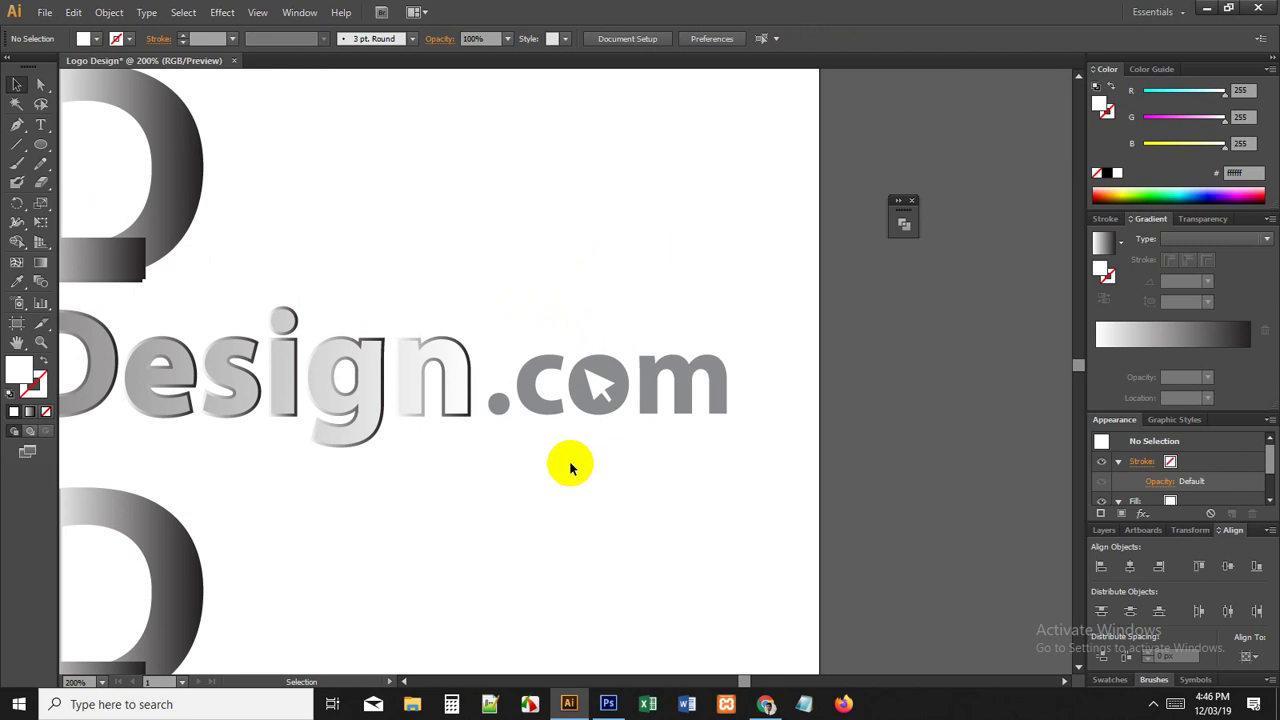
pyautogui.hotkey('ctrl', '-')
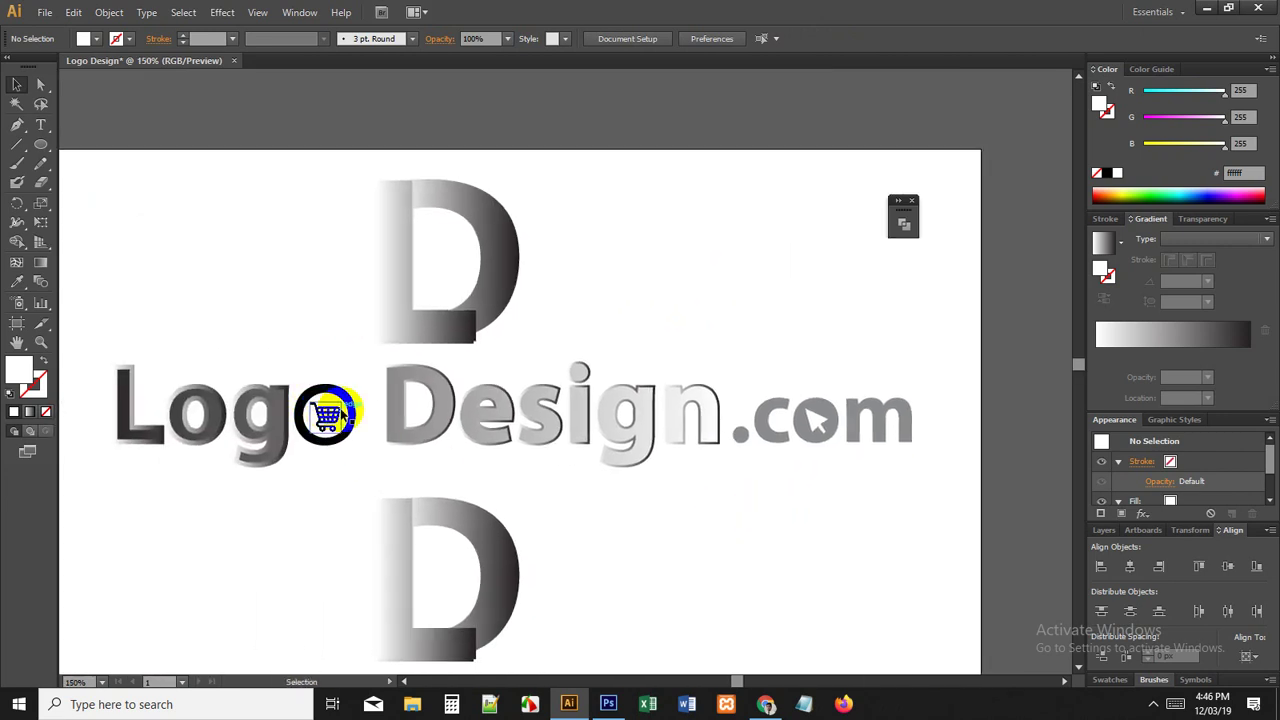
pyautogui.hotkey('ctrl', '+')
pyautogui.hotkey('ctrl', '+')
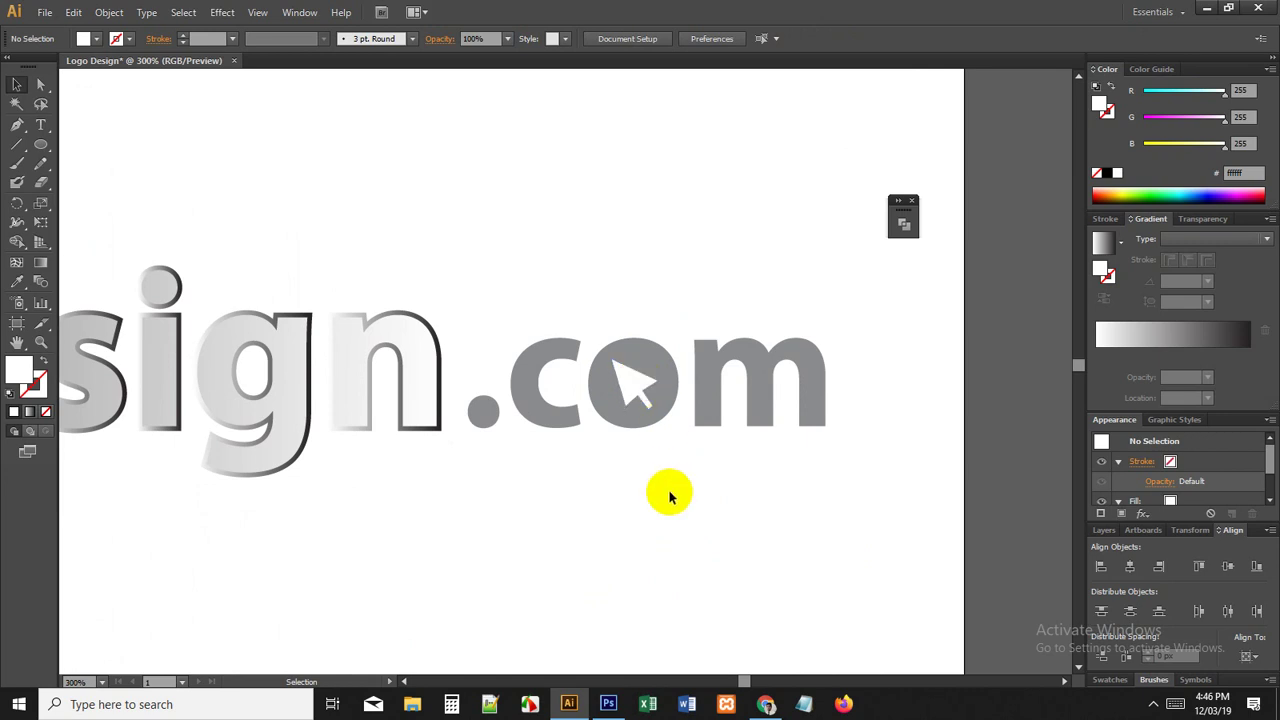
pyautogui.hotkey('ctrl', '-')
pyautogui.scroll(-2, 719, 504)
pyautogui.moveTo(551, 505); pyautogui.dragTo(656, 508)
pyautogui.scroll(2, 643, 488)
pyautogui.moveTo(875, 515); pyautogui.dragTo(847, 504)
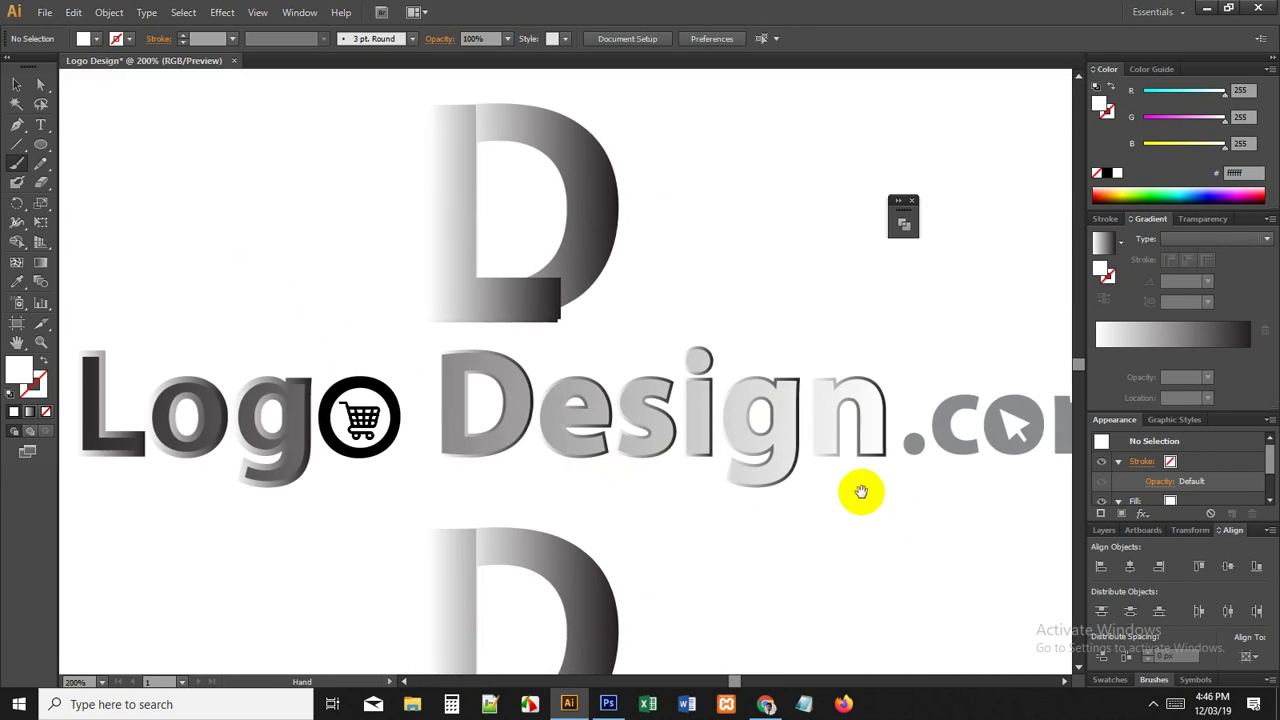
# Step: Move the black Logo Design.com text slightly down, away from the gradient Logo Design lettering above it, and deselect it
pyautogui.click(15, 86)
pyautogui.scroll(-2, 388, 268)
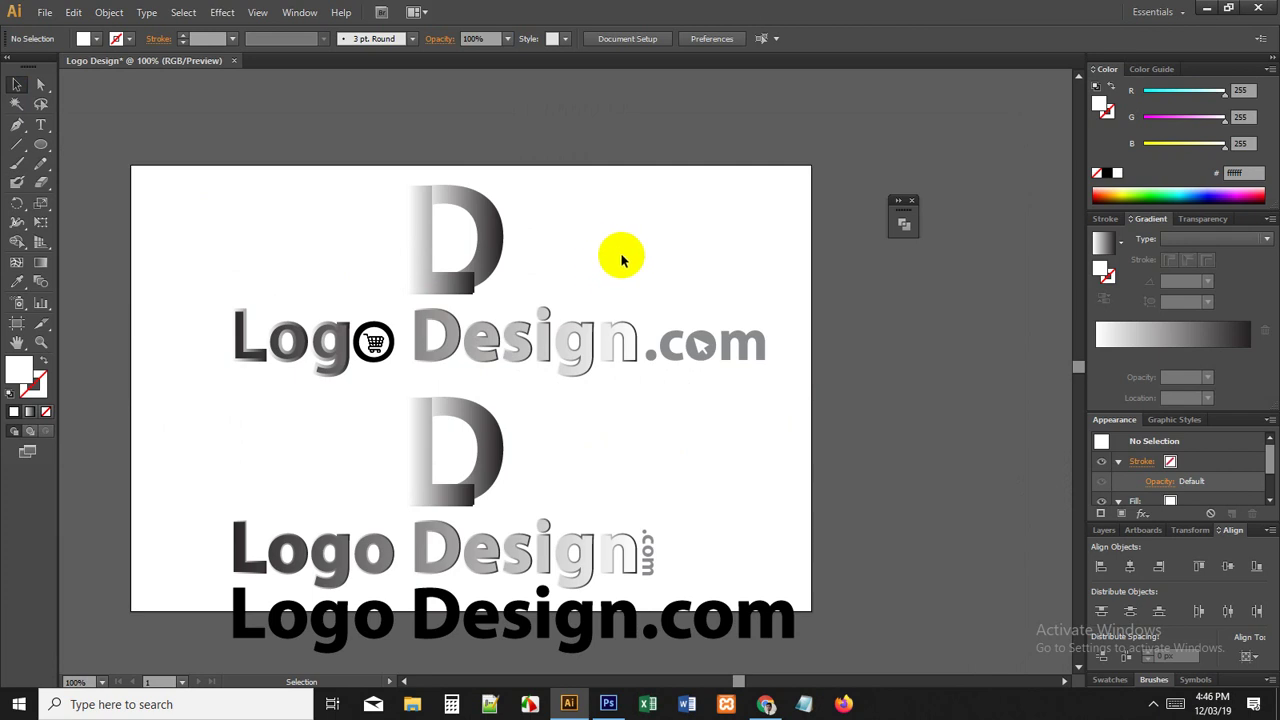
pyautogui.scroll(1, 693, 362)
pyautogui.scroll(1, 693, 362)
pyautogui.moveTo(654, 406); pyautogui.dragTo(702, 406)
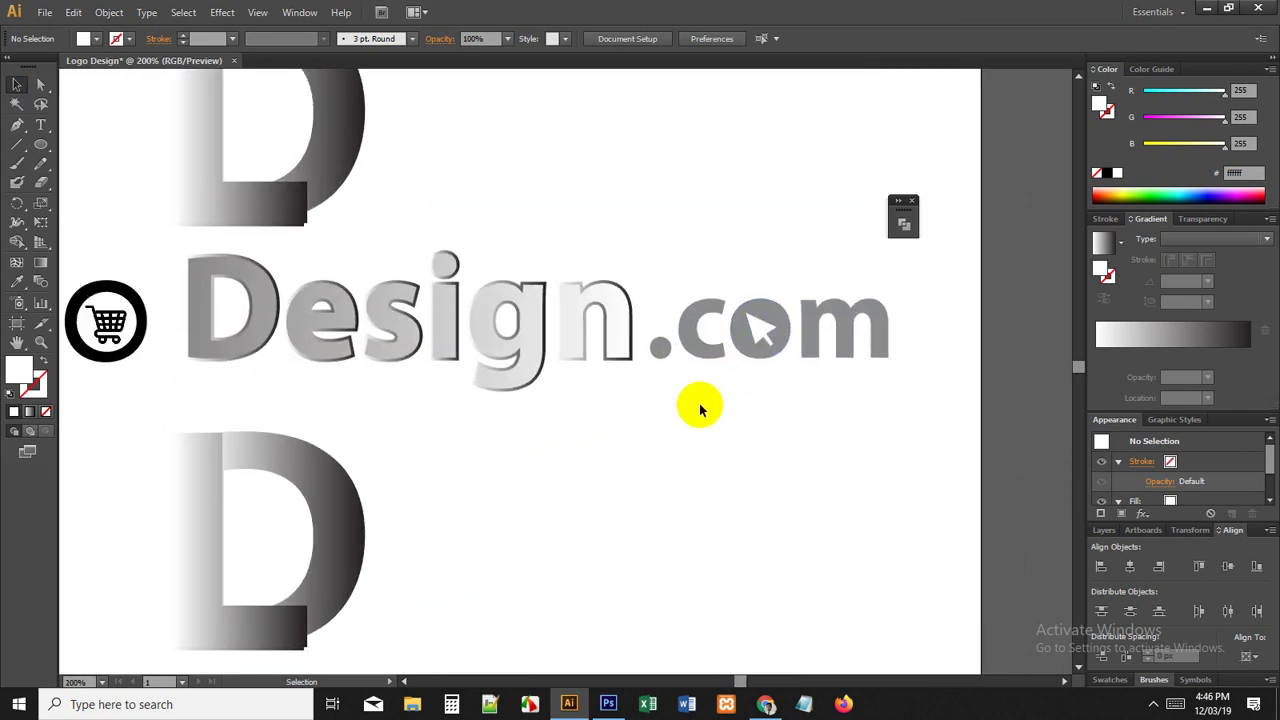
pyautogui.scroll(-2, 703, 407)
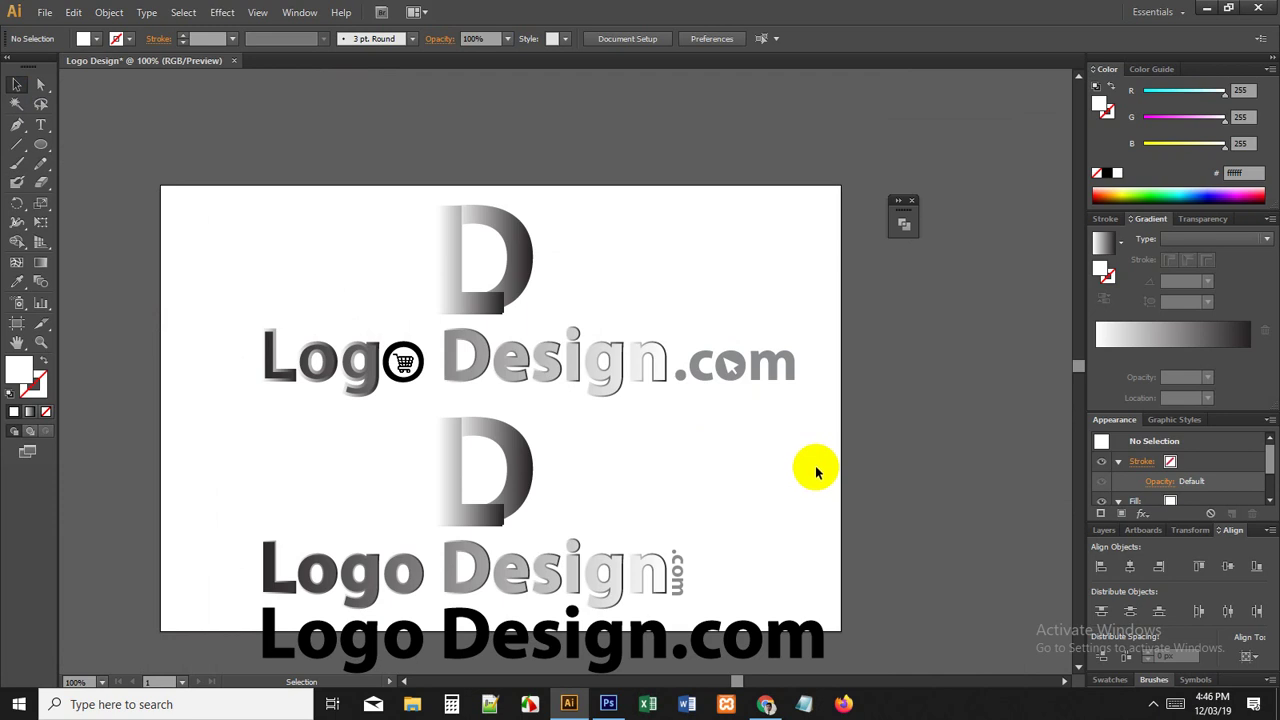
pyautogui.scroll(-3, 686, 466)
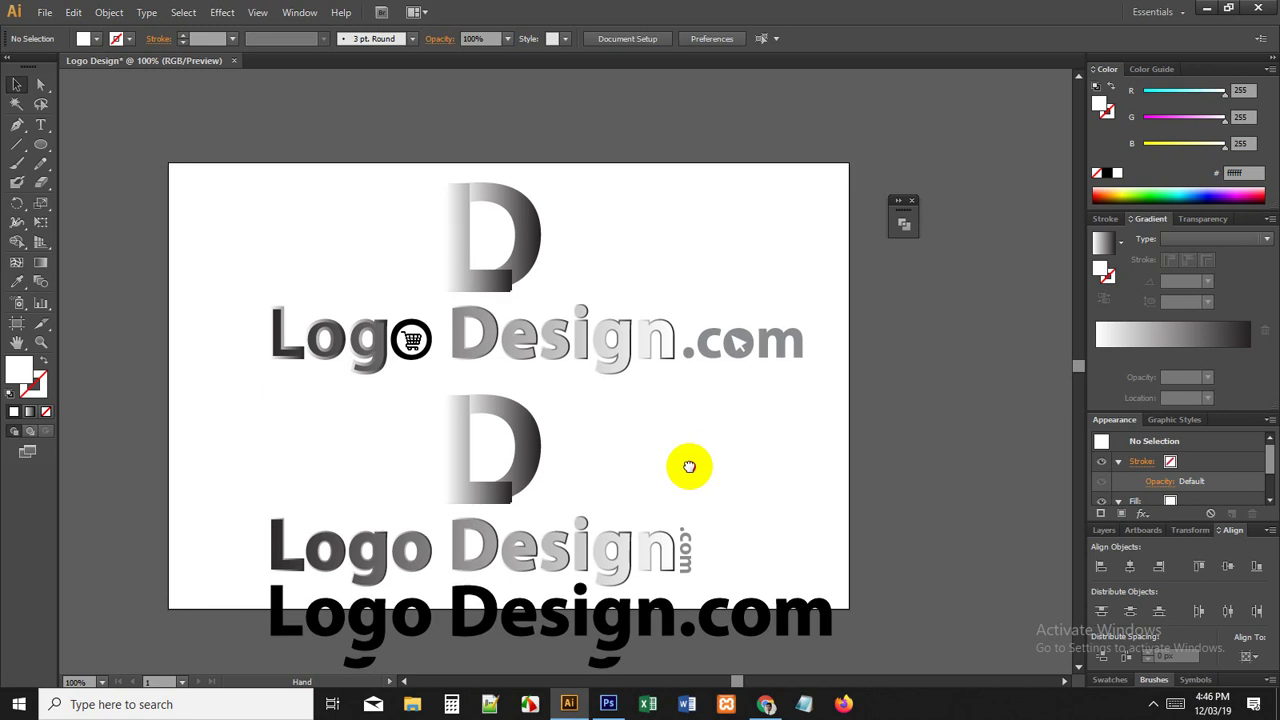
pyautogui.moveTo(628, 567); pyautogui.dragTo(628, 583)
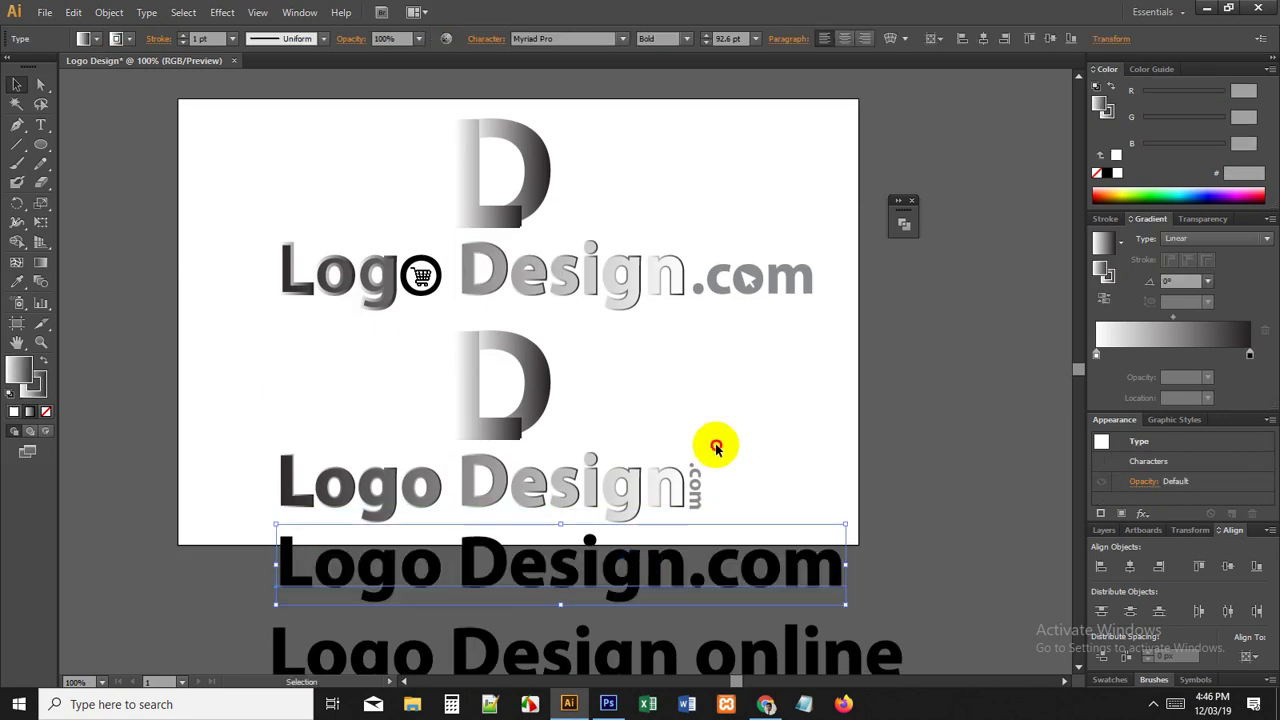
pyautogui.click(717, 446)
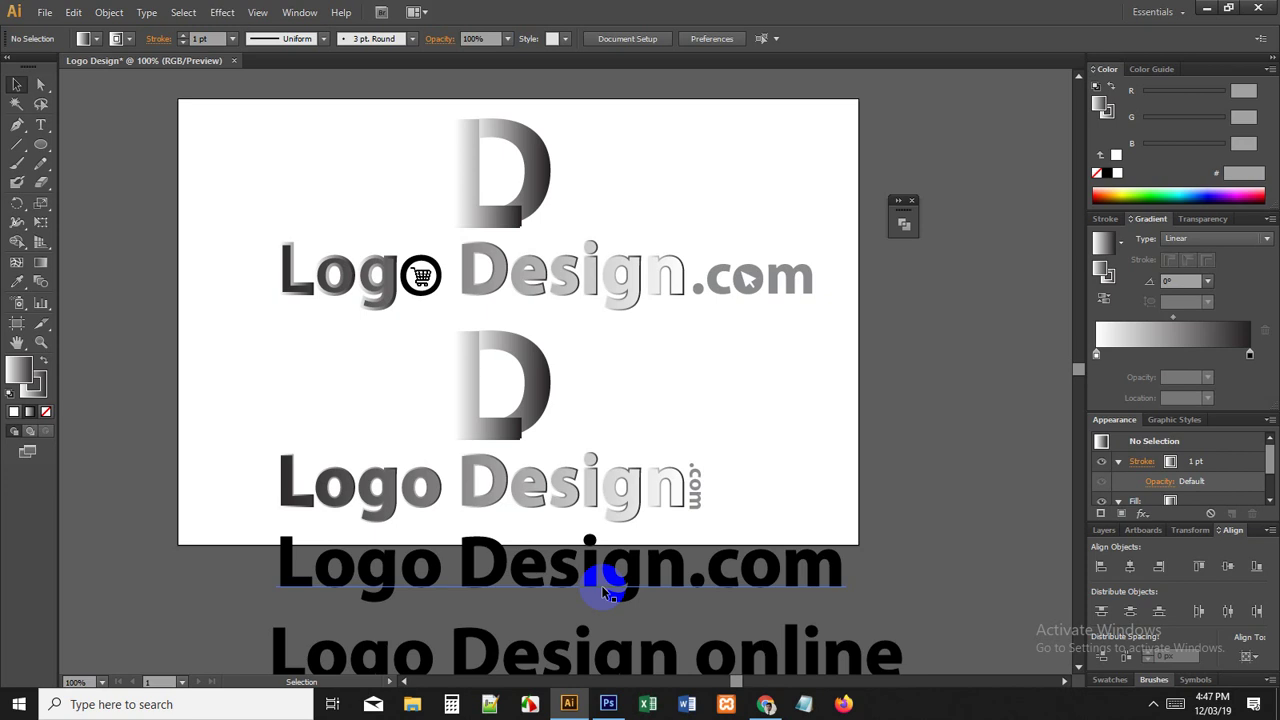
# Step: Save the document to the Desktop as the Adobe Illustrator file Logo Design.ai with the offered save options
pyautogui.moveTo(611, 399); pyautogui.dragTo(649, 436)
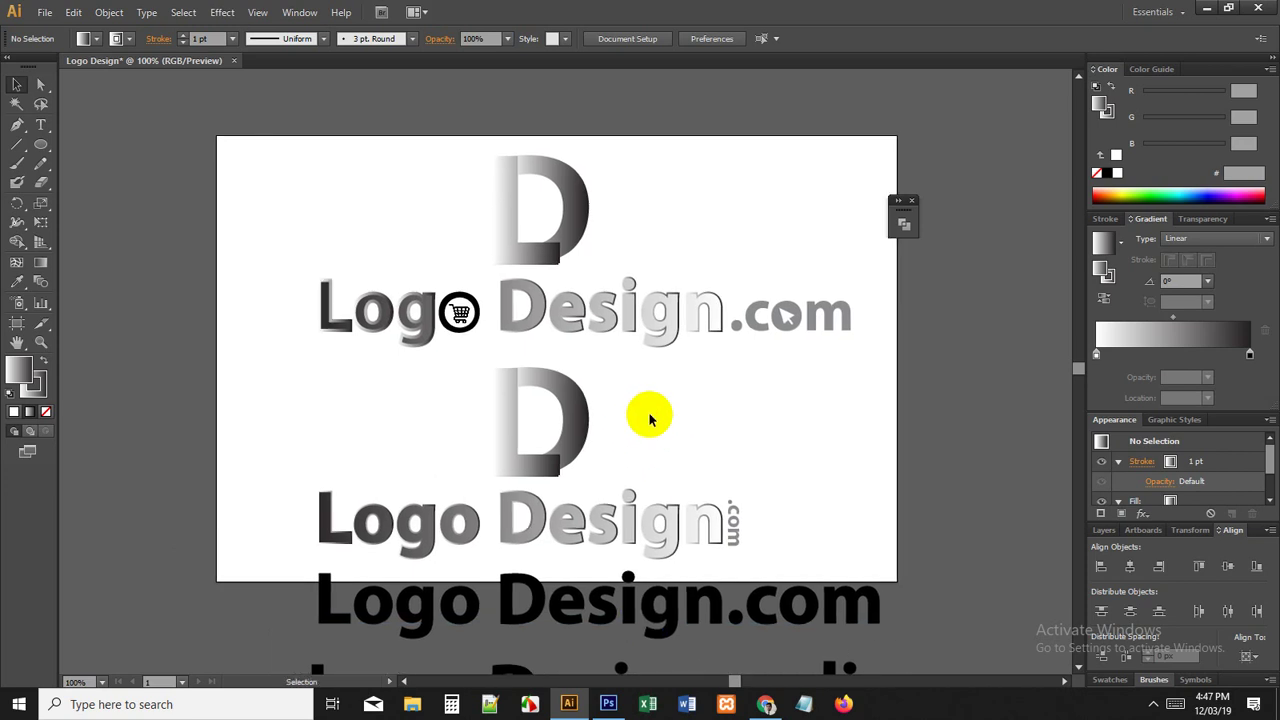
pyautogui.scroll(3, 573, 424)
pyautogui.scroll(-1, 616, 372)
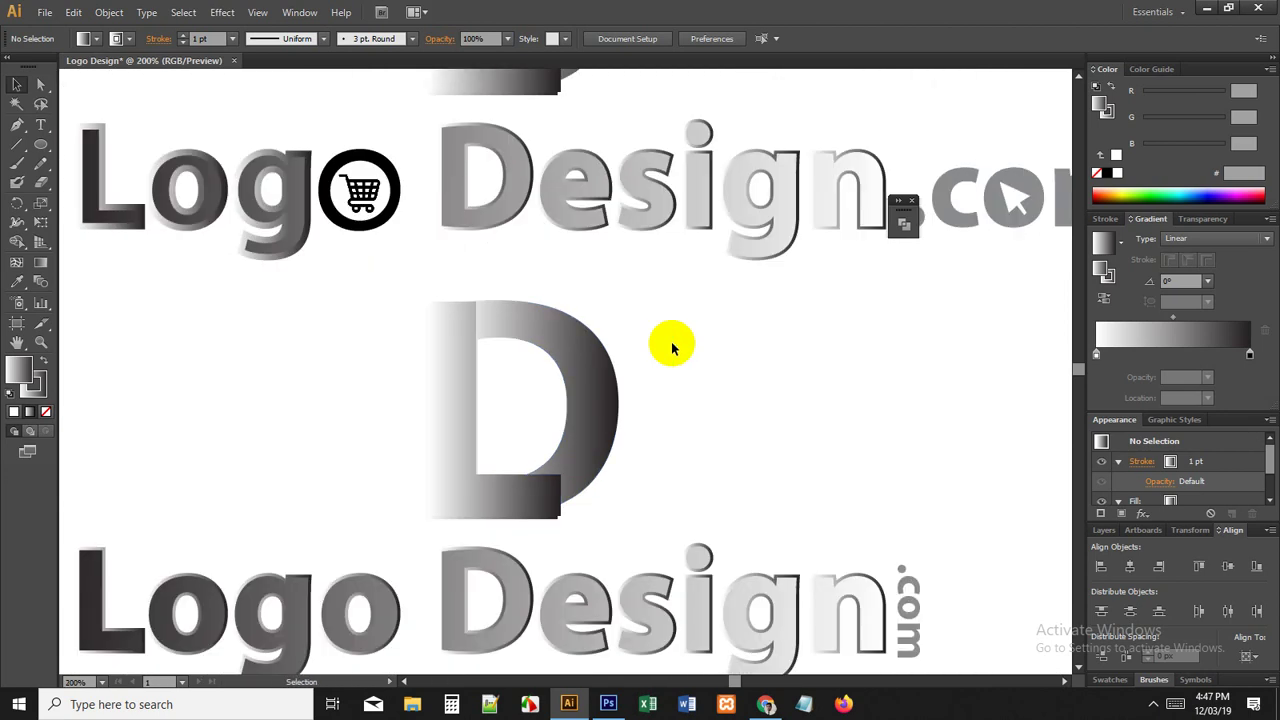
pyautogui.moveTo(680, 336); pyautogui.dragTo(688, 418)
pyautogui.hotkey('ctrl', 's')
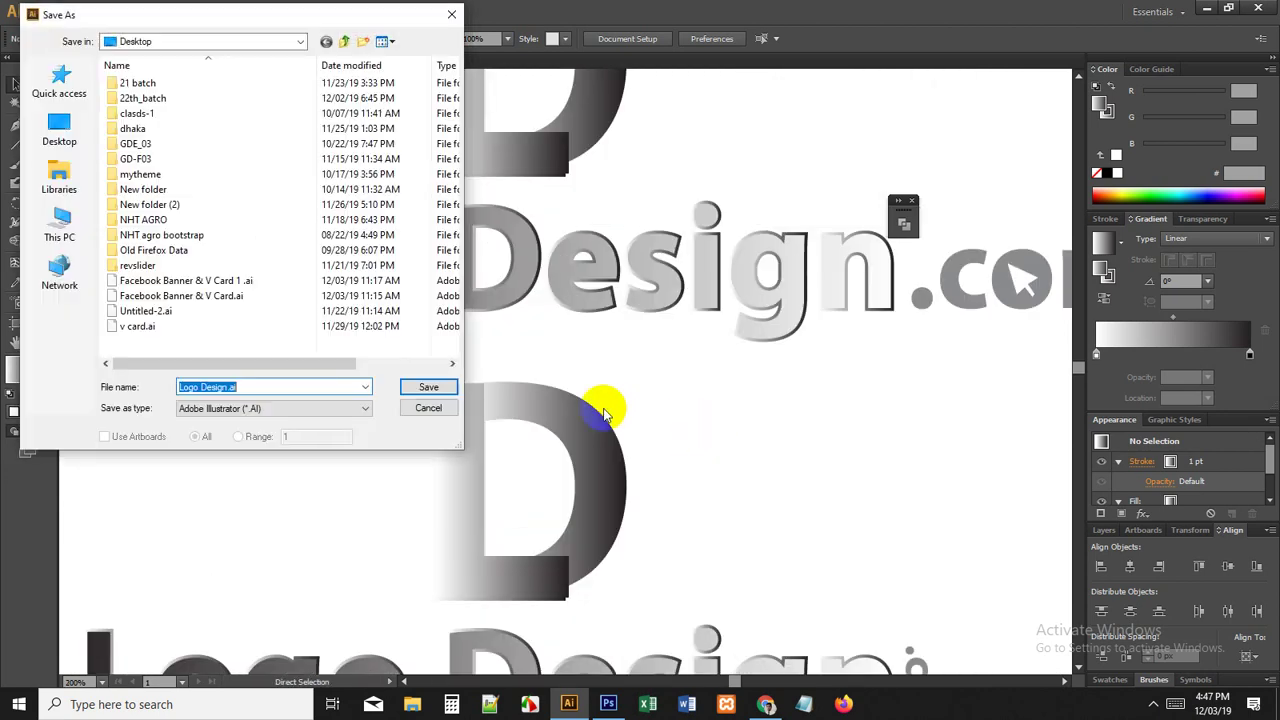
pyautogui.click(428, 389)
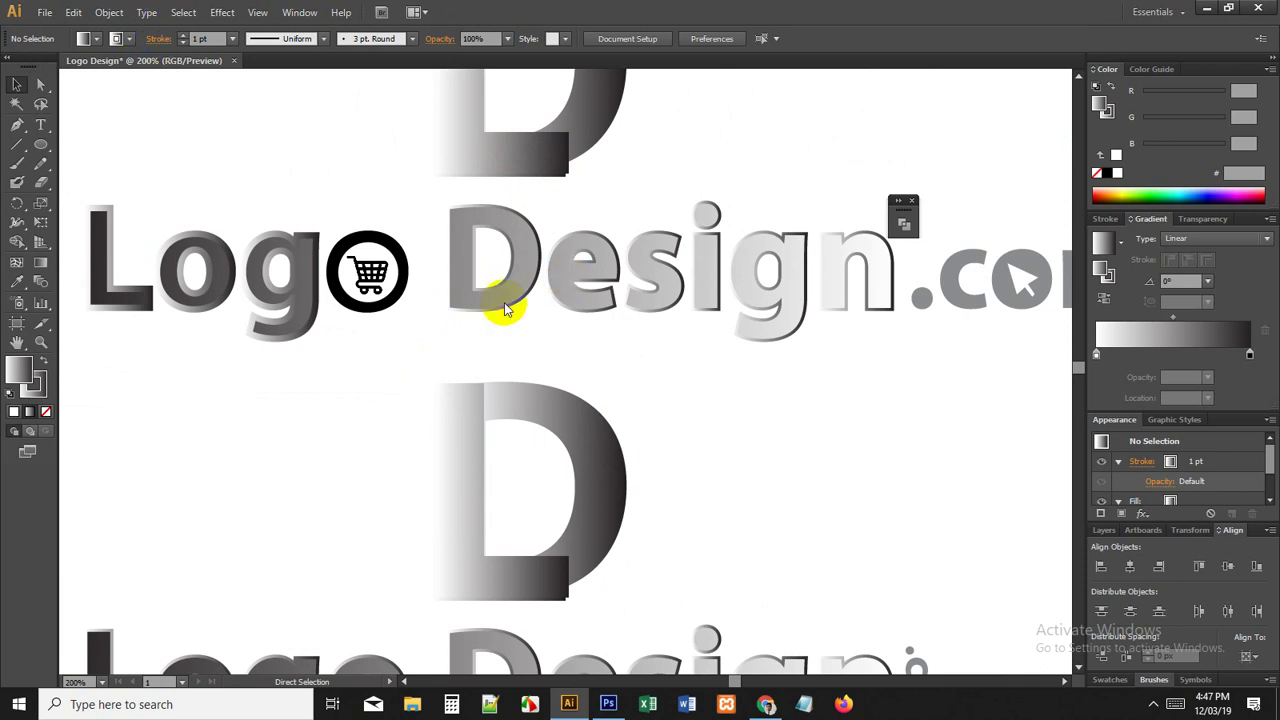
pyautogui.click(716, 543)
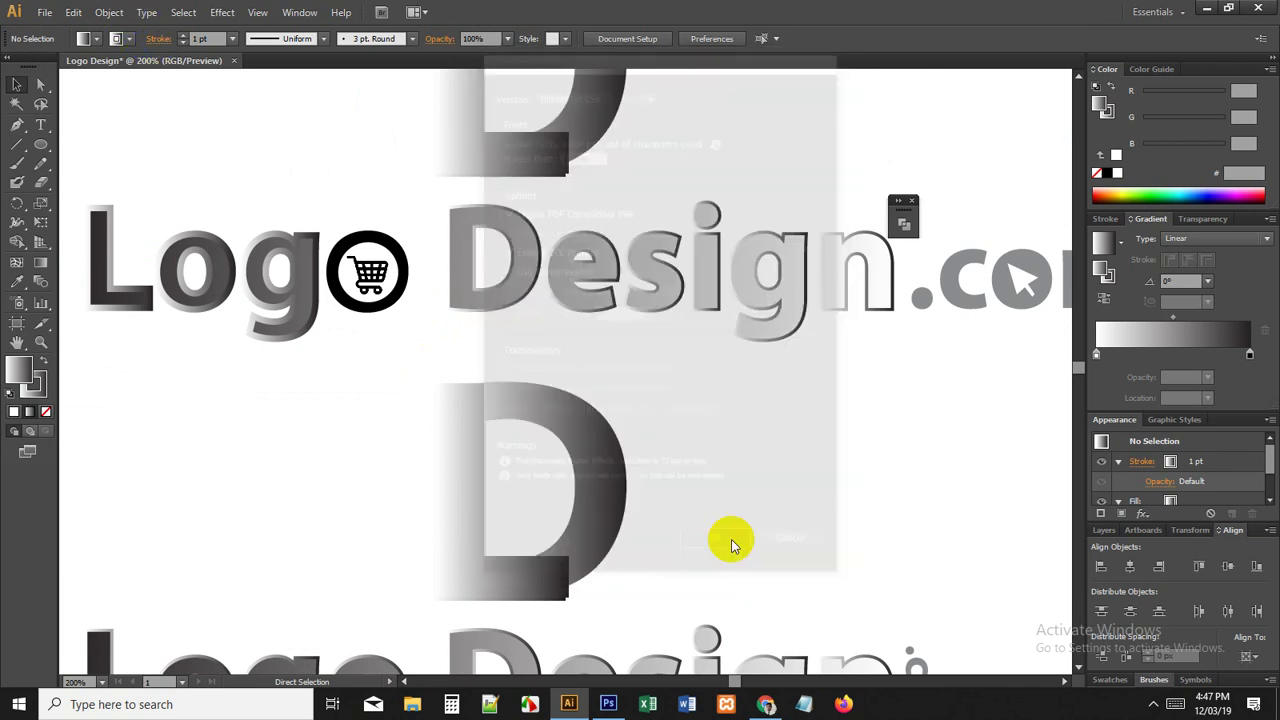
# Step: Examine the upper logo's gradient D emblem, Logo Design lettering, cart icon and .com pointer icon up close
pyautogui.moveTo(442, 335); pyautogui.dragTo(168, 14)
pyautogui.scroll(-3, 518, 392)
pyautogui.click(651, 457)
pyautogui.moveTo(594, 309)
pyautogui.mouseDown()
pyautogui.moveTo(625, 312)
pyautogui.moveTo(605, 319)
pyautogui.mouseUp()
pyautogui.scroll(1, 557, 371)
pyautogui.scroll(2, 557, 315)
pyautogui.moveTo(498, 312); pyautogui.dragTo(613, 304)
pyautogui.scroll(-2, 620, 304)
pyautogui.moveTo(735, 417); pyautogui.dragTo(671, 403)
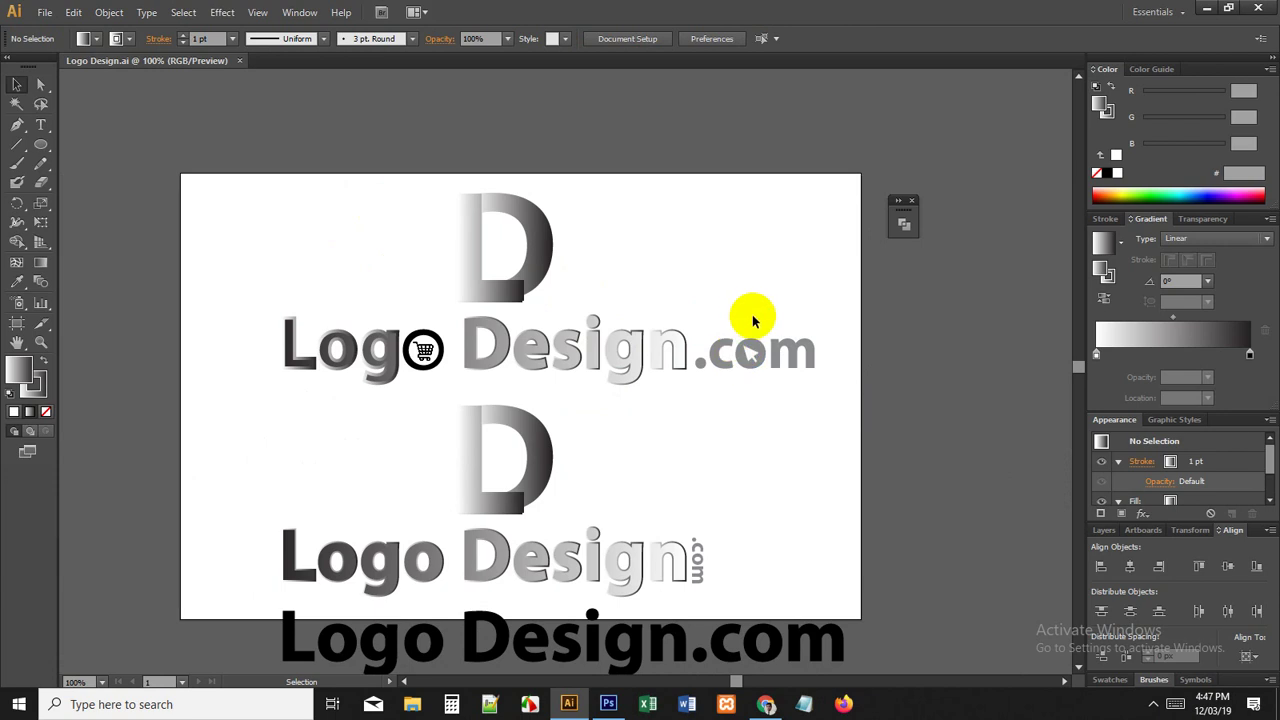
pyautogui.scroll(5, 754, 369)
pyautogui.scroll(1, 754, 369)
pyautogui.moveTo(698, 534); pyautogui.dragTo(798, 232)
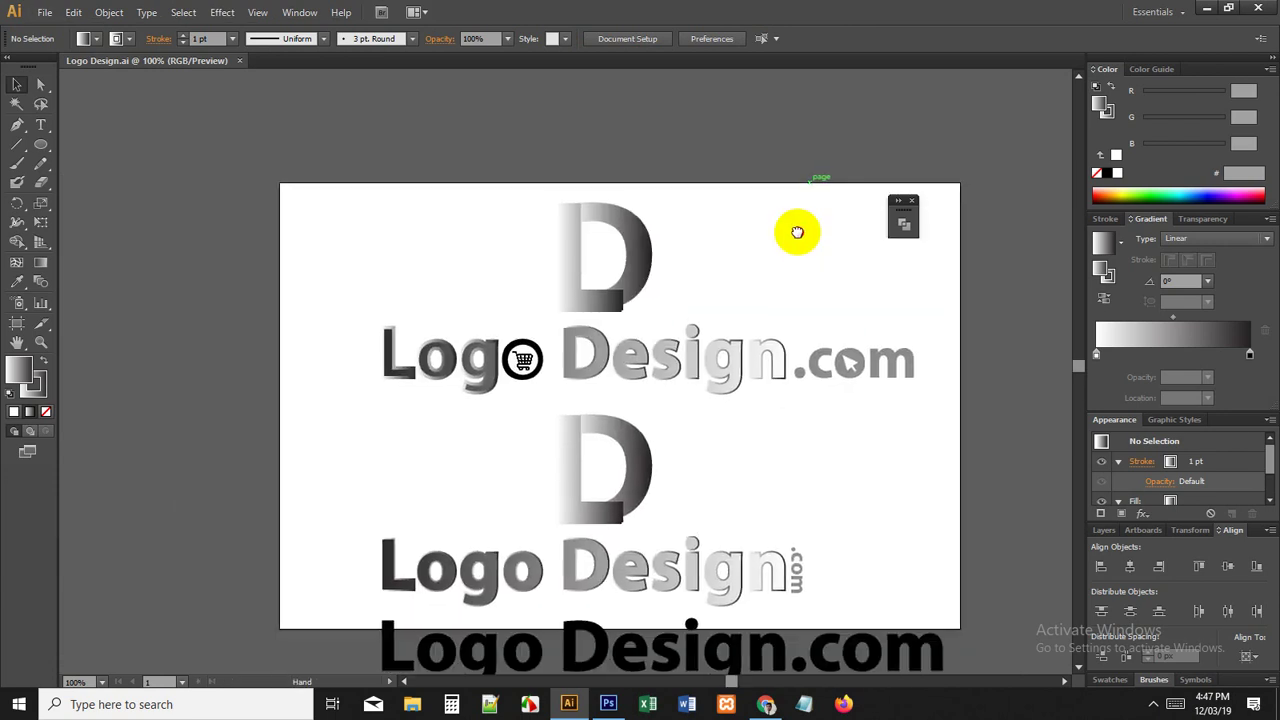
pyautogui.scroll(3, 854, 385)
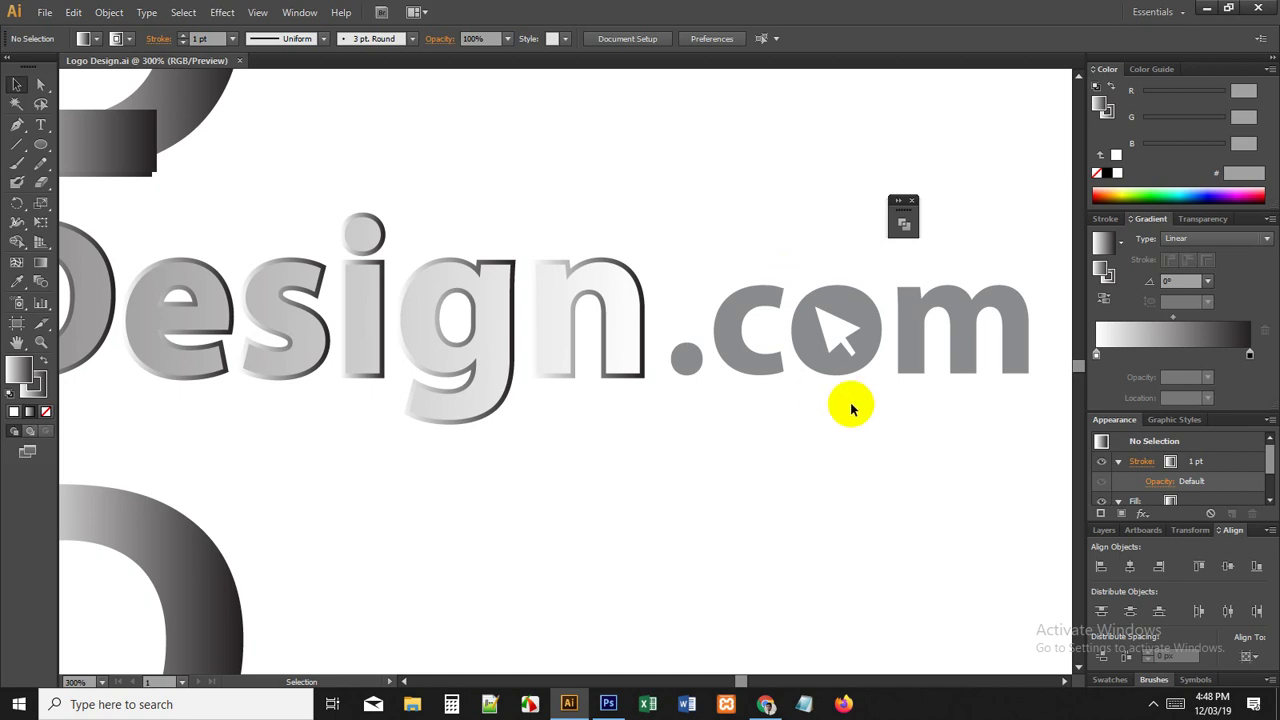
pyautogui.moveTo(668, 406); pyautogui.dragTo(808, 406)
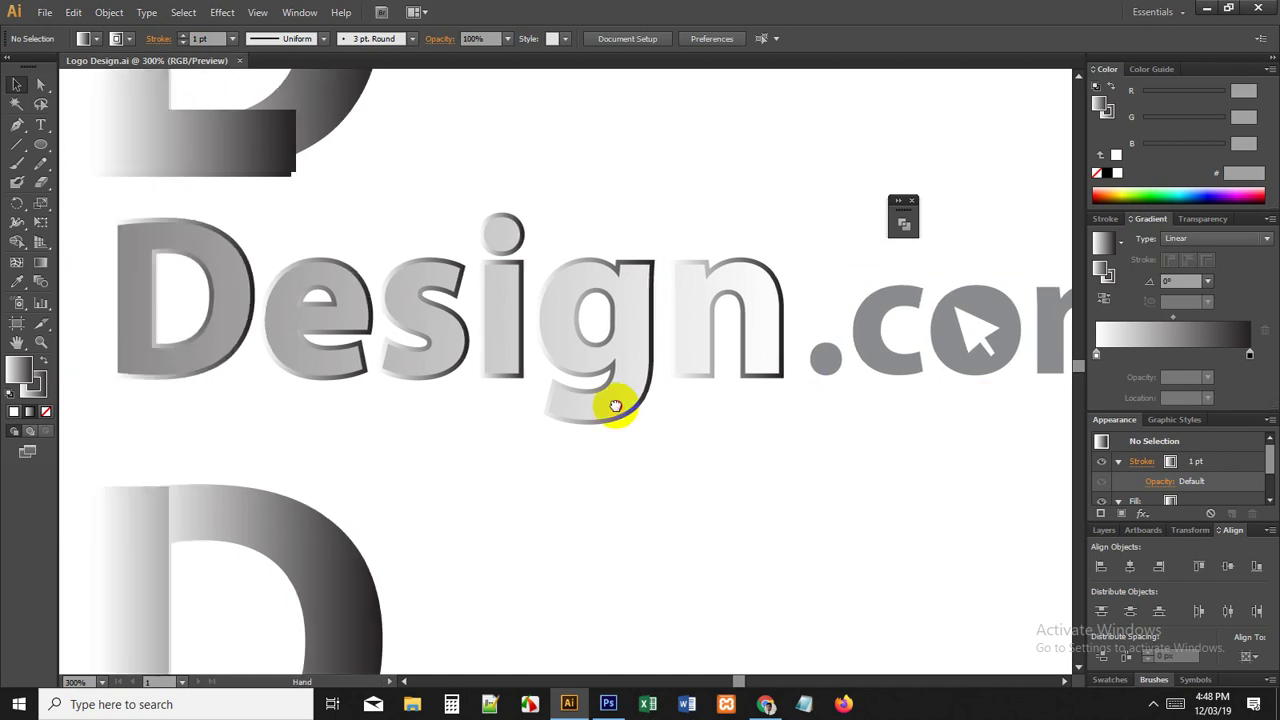
pyautogui.moveTo(616, 406); pyautogui.dragTo(634, 406)
pyautogui.scroll(-2, 638, 406)
pyautogui.moveTo(392, 418); pyautogui.dragTo(570, 416)
pyautogui.scroll(-1, 570, 418)
pyautogui.moveTo(687, 412); pyautogui.dragTo(660, 424)
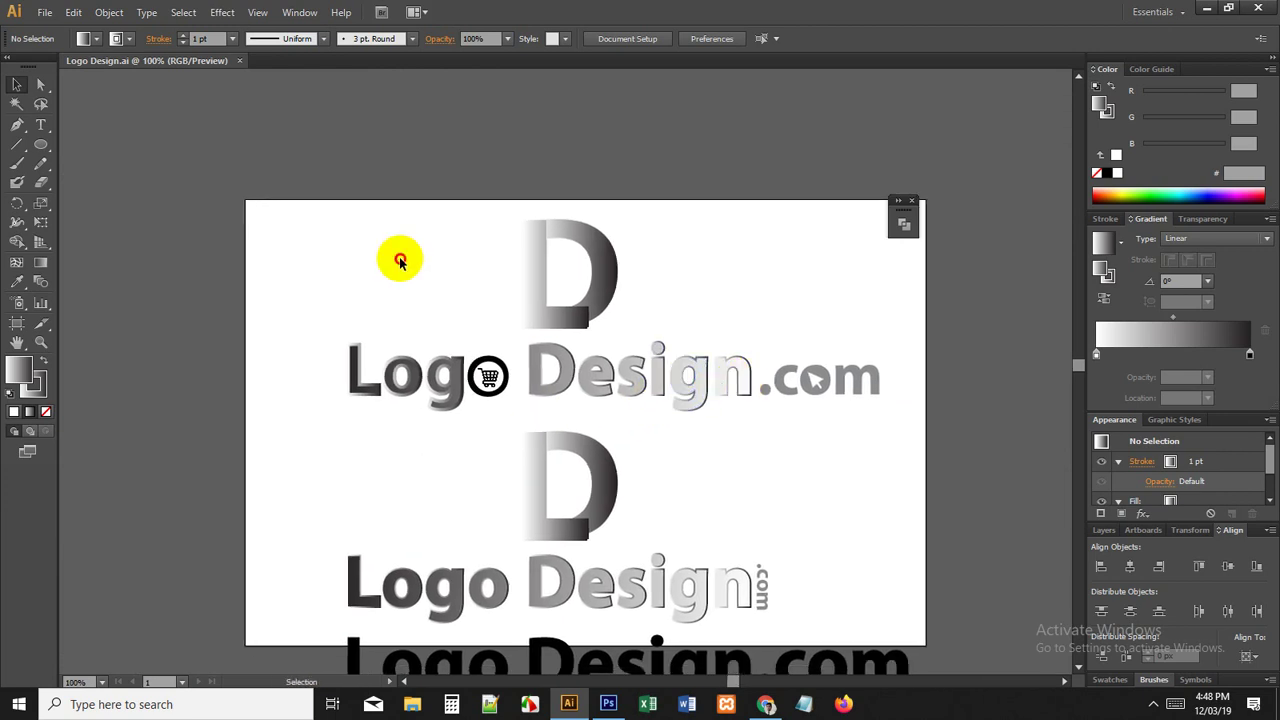
pyautogui.moveTo(406, 262); pyautogui.dragTo(846, 409)
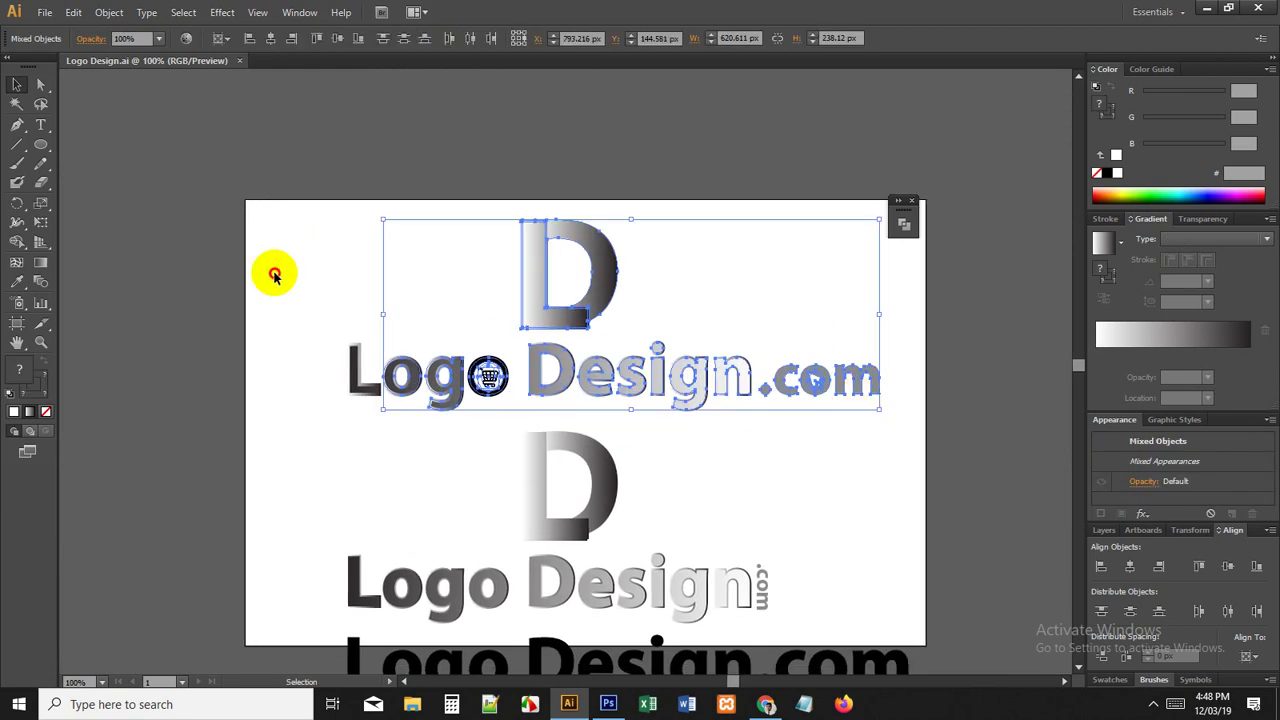
pyautogui.moveTo(272, 227); pyautogui.dragTo(900, 409)
pyautogui.press('Delete')
pyautogui.scroll(-3, 832, 413)
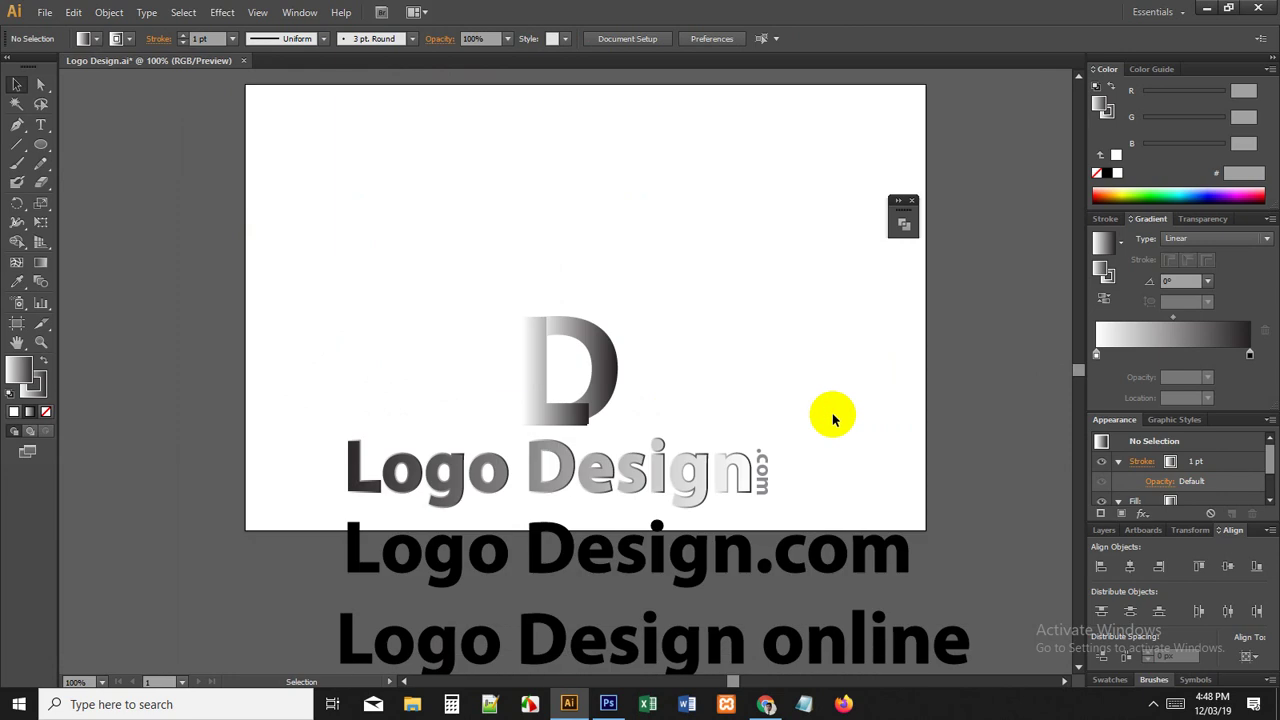
pyautogui.scroll(-2, 349, 241)
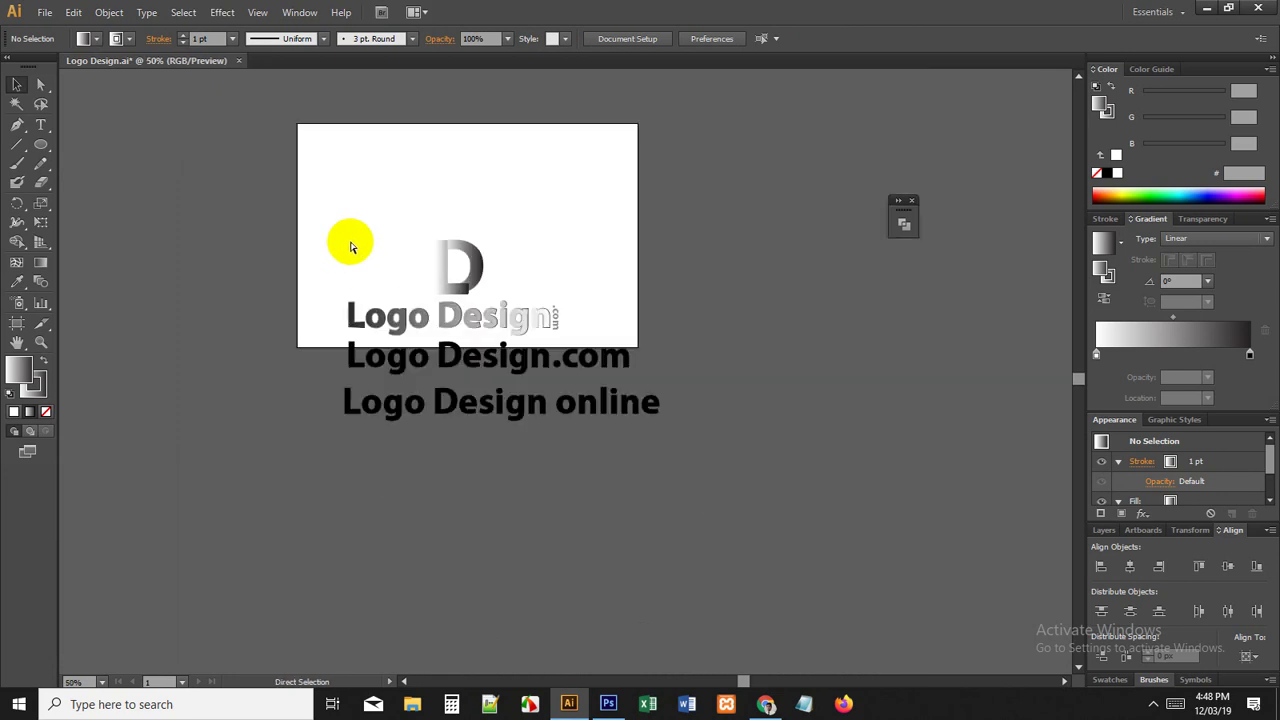
pyautogui.hotkey('ctrl', 'z')
# Step: Move all logo artwork and text off the artboard to the empty area on its right and deselect it
pyautogui.scroll(-1, 353, 248)
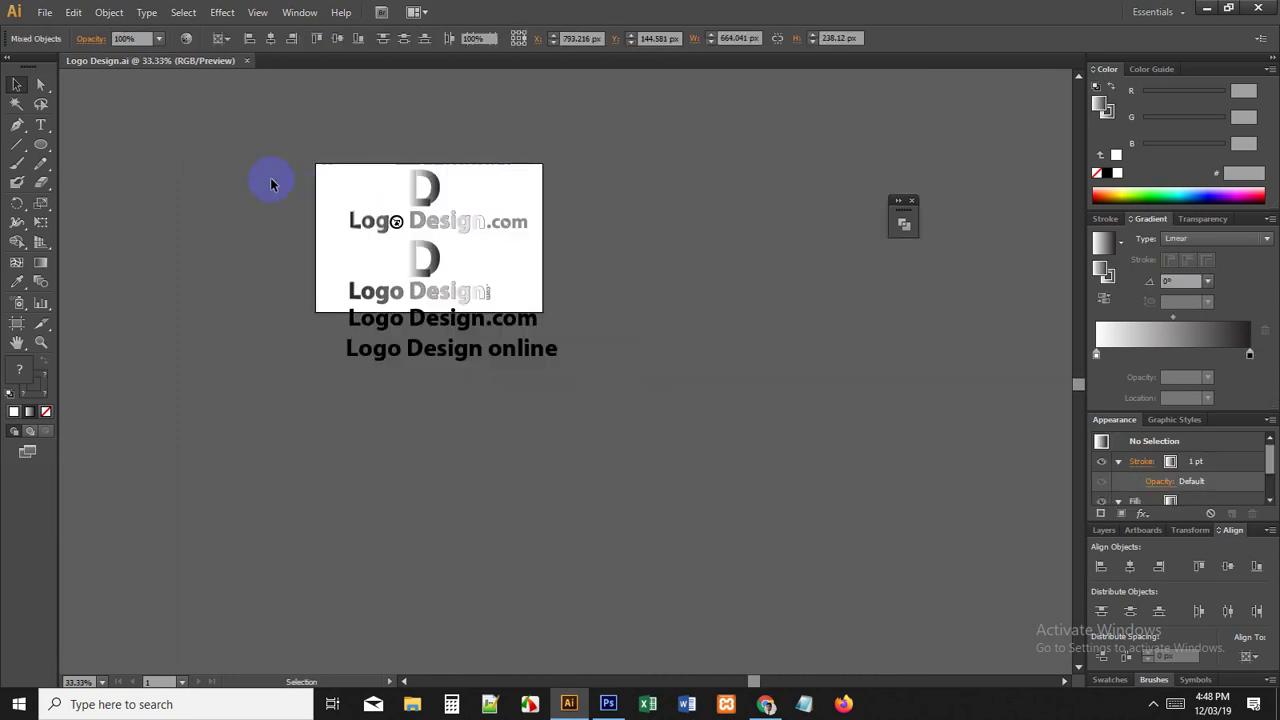
pyautogui.moveTo(270, 177); pyautogui.dragTo(594, 409)
pyautogui.moveTo(417, 206); pyautogui.dragTo(615, 215)
pyautogui.click(429, 197)
pyautogui.scroll(1, 450, 192)
pyautogui.moveTo(450, 192); pyautogui.dragTo(443, 271)
pyautogui.scroll(1, 486, 235)
pyautogui.moveTo(575, 262); pyautogui.dragTo(503, 266)
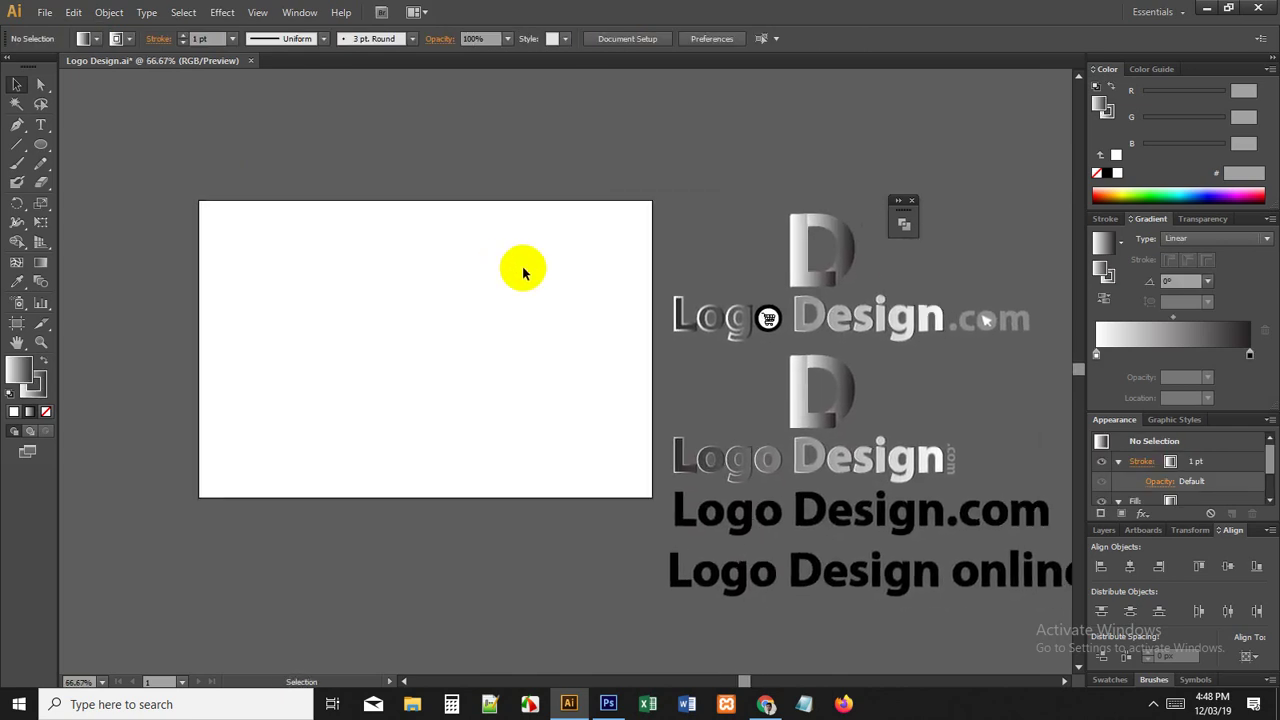
# Step: Clear all pending Windows notifications and return to the empty artboard
pyautogui.click(1250, 703)
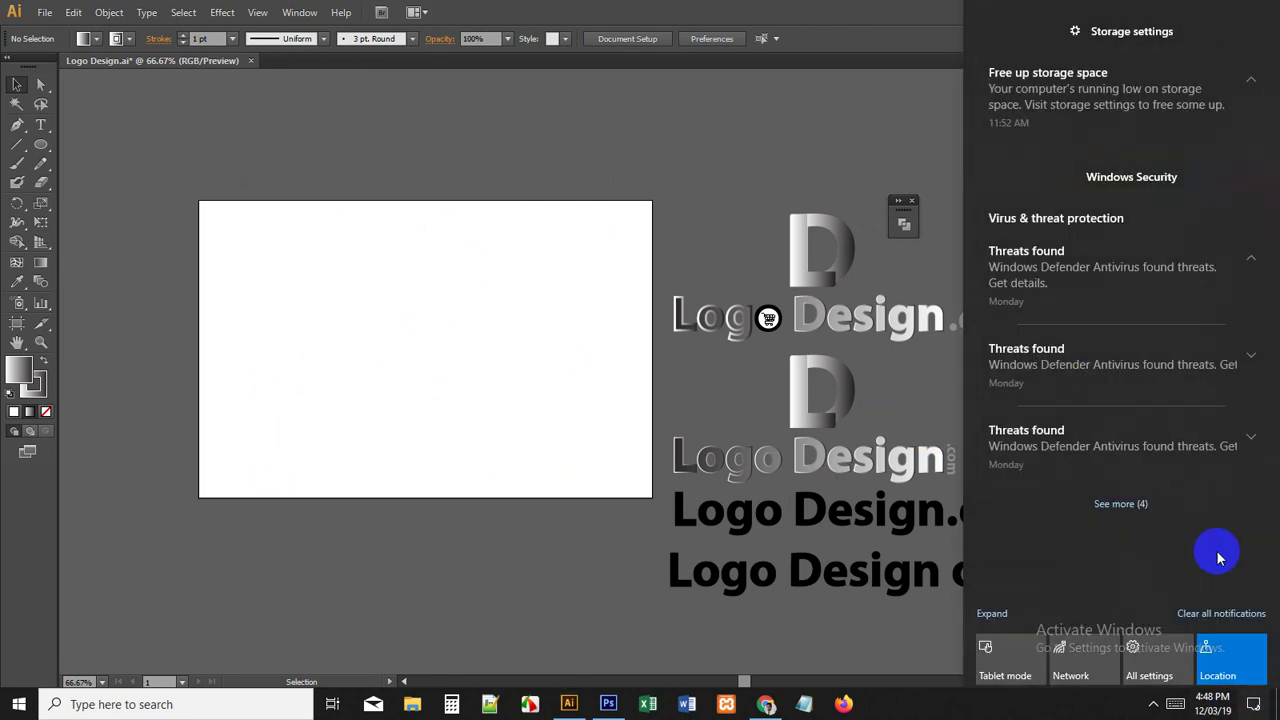
pyautogui.click(1221, 613)
pyautogui.click(640, 314)
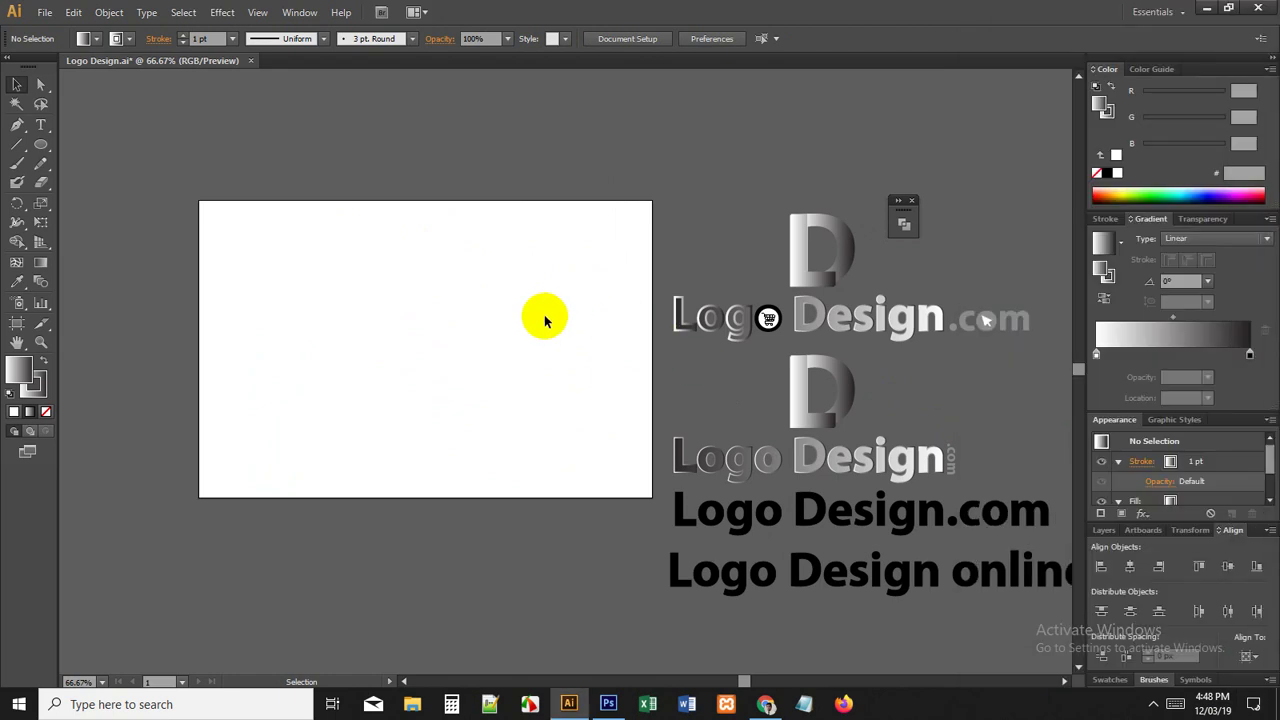
# Step: Add the text "SM" in 100 pt Myriad Pro Bold on the upper-left part of the artboard
pyautogui.click(41, 125)
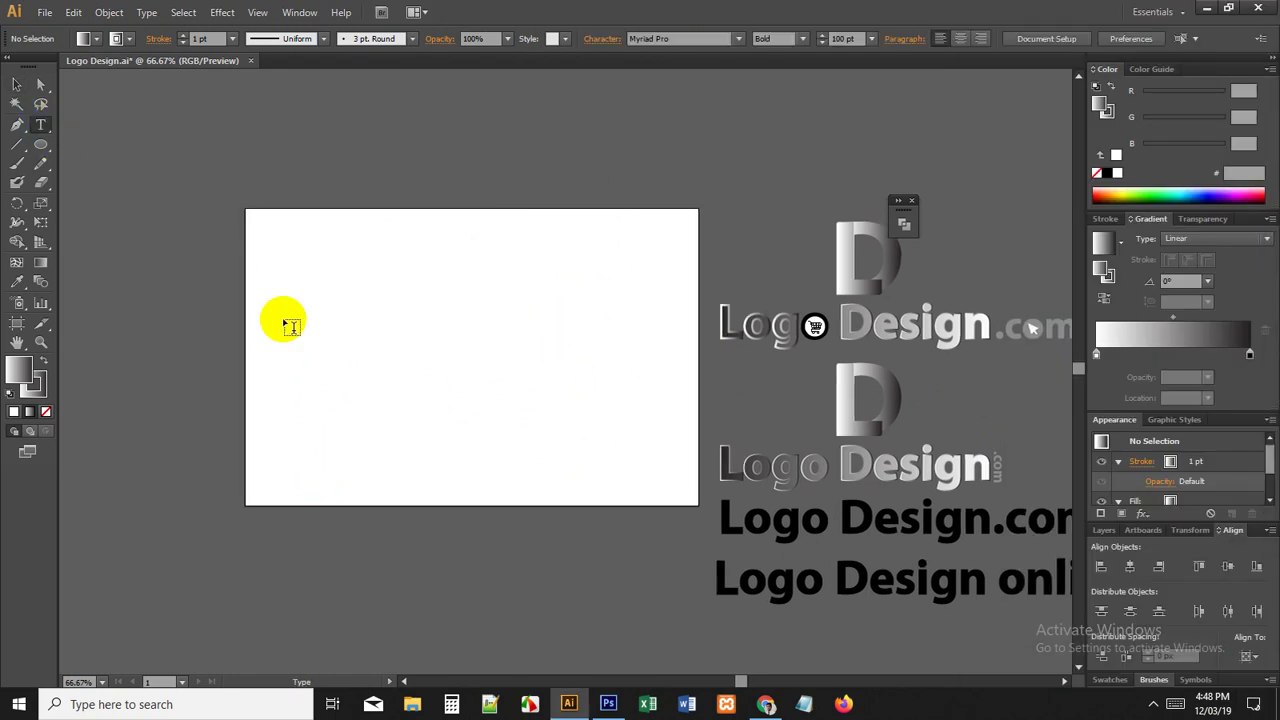
pyautogui.click(294, 312)
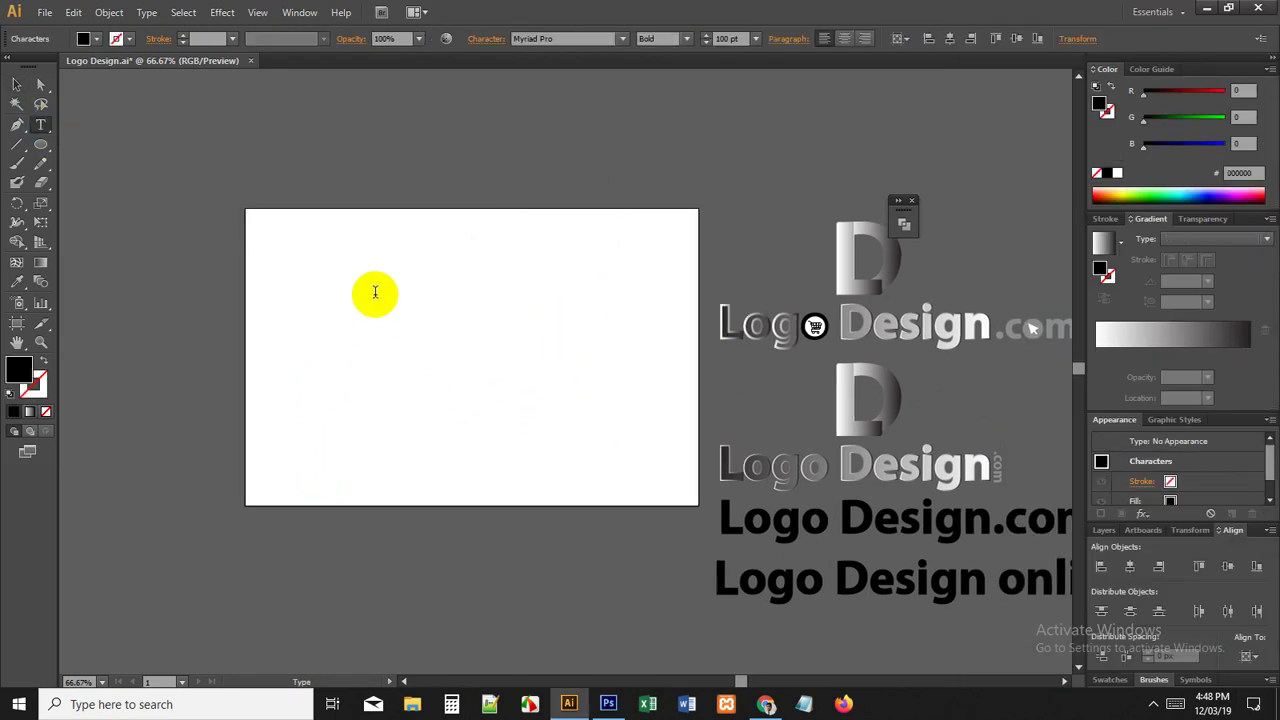
pyautogui.write('SM')
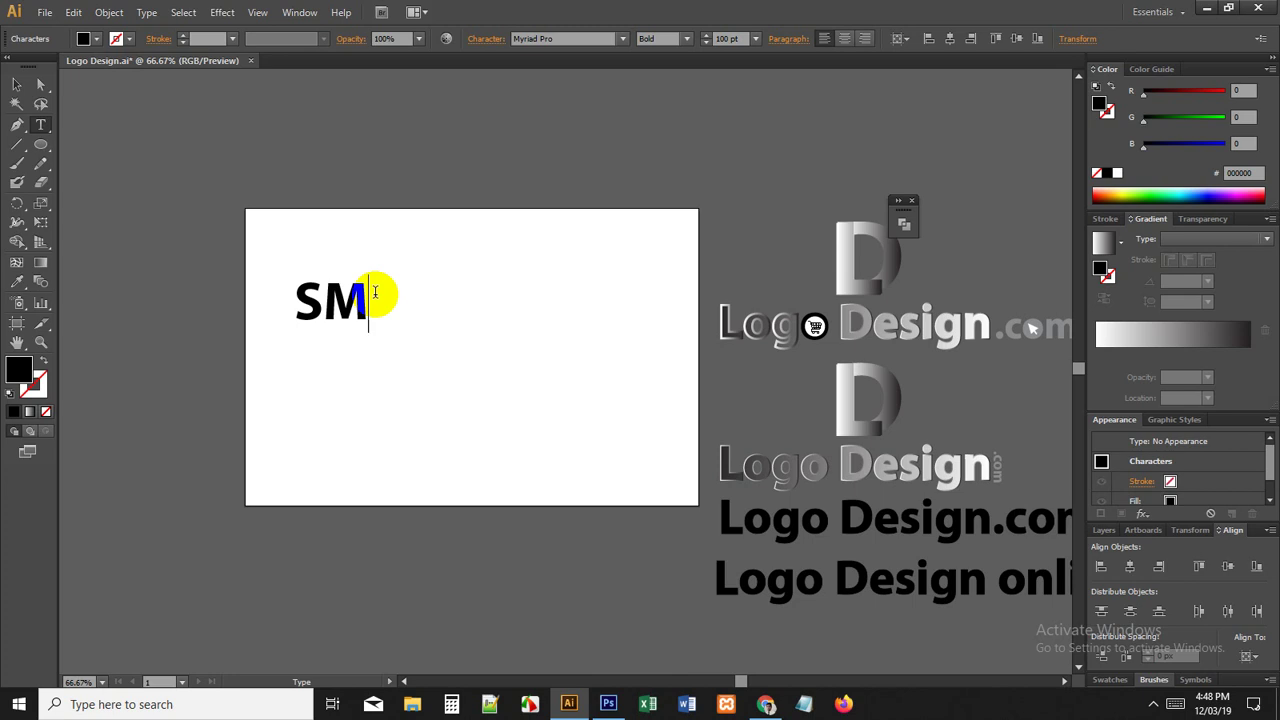
# Step: Duplicate the SM text into the artboard's upper-left corner and change the lower instance to "TL"
pyautogui.click(16, 84)
pyautogui.moveTo(328, 312); pyautogui.dragTo(291, 252)
pyautogui.doubleClick(321, 290)
pyautogui.hotkey('ctrl', 'a')
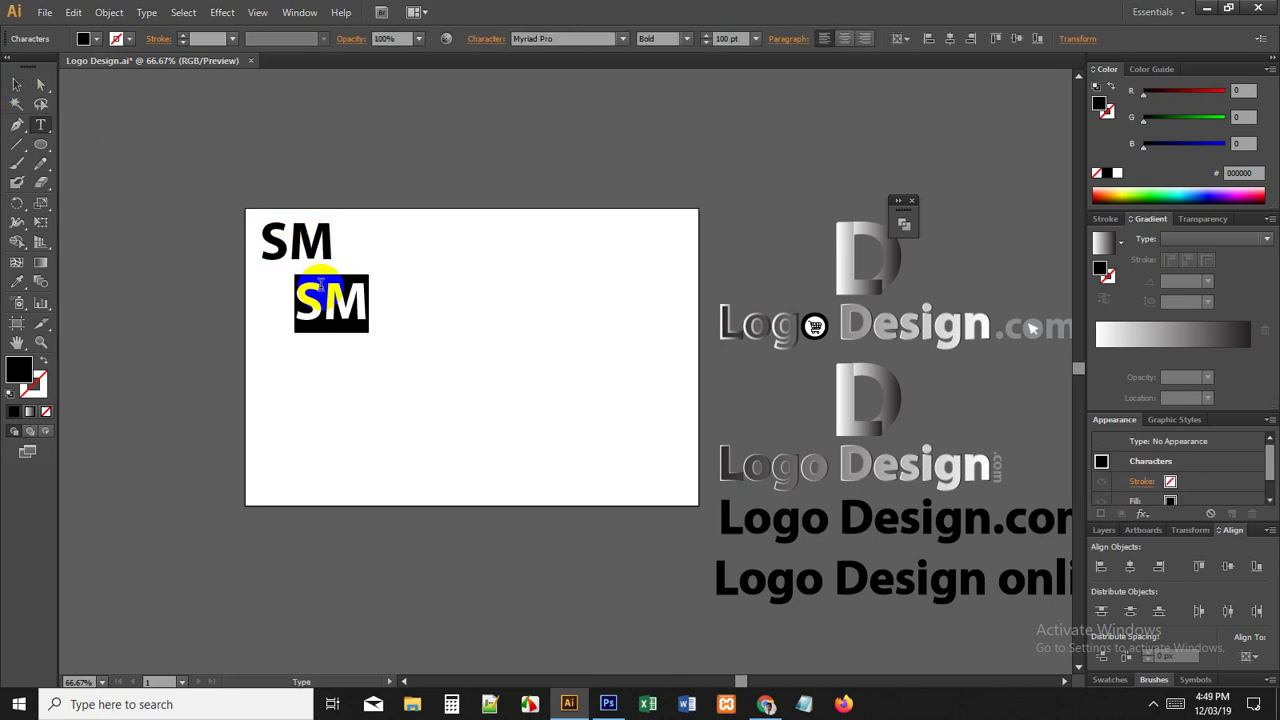
pyautogui.write('TL')
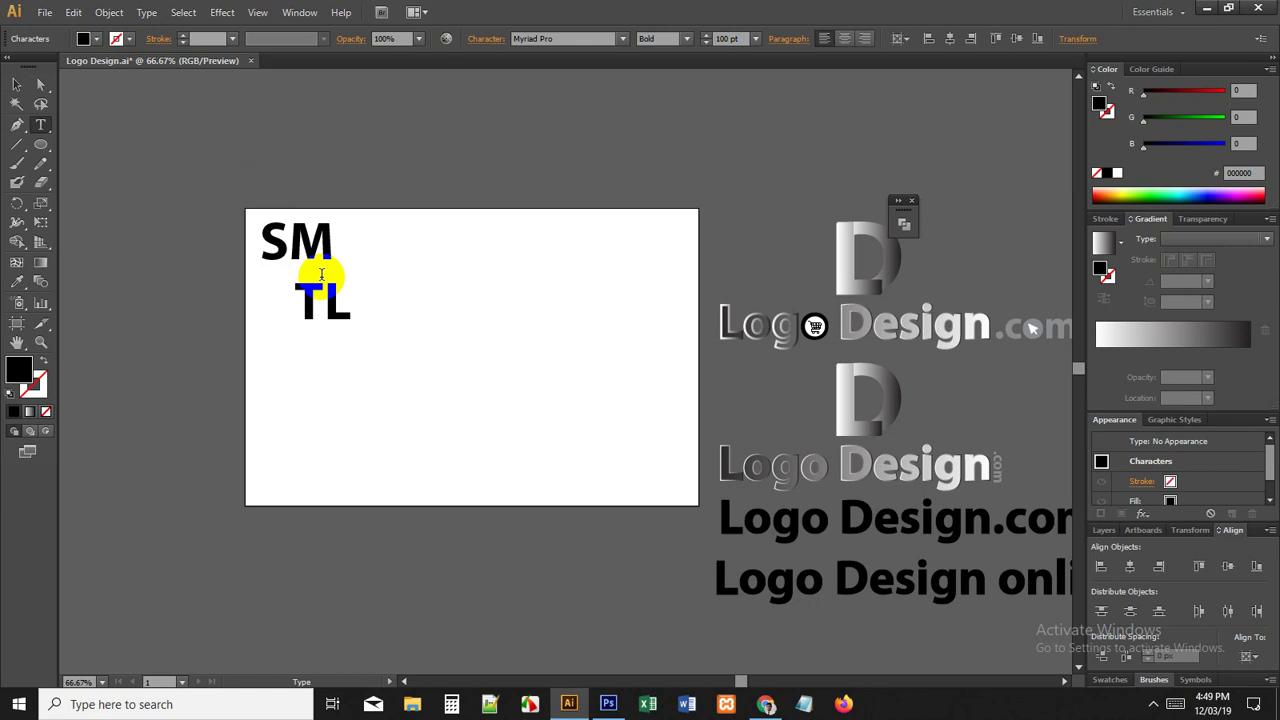
# Step: Duplicate the TL text, keeping one instance beside SM, and change the lower one to "UR"
pyautogui.click(24, 88)
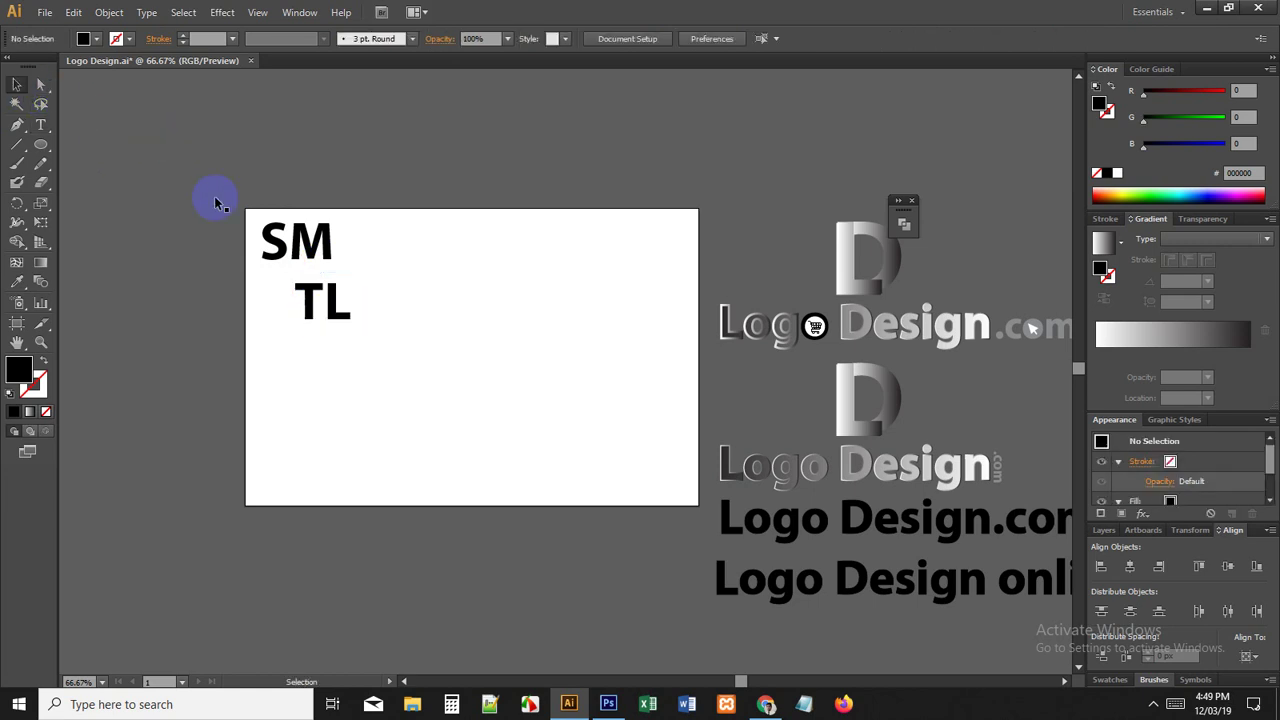
pyautogui.moveTo(316, 296); pyautogui.dragTo(370, 359)
pyautogui.press('t')
pyautogui.doubleClick(369, 348)
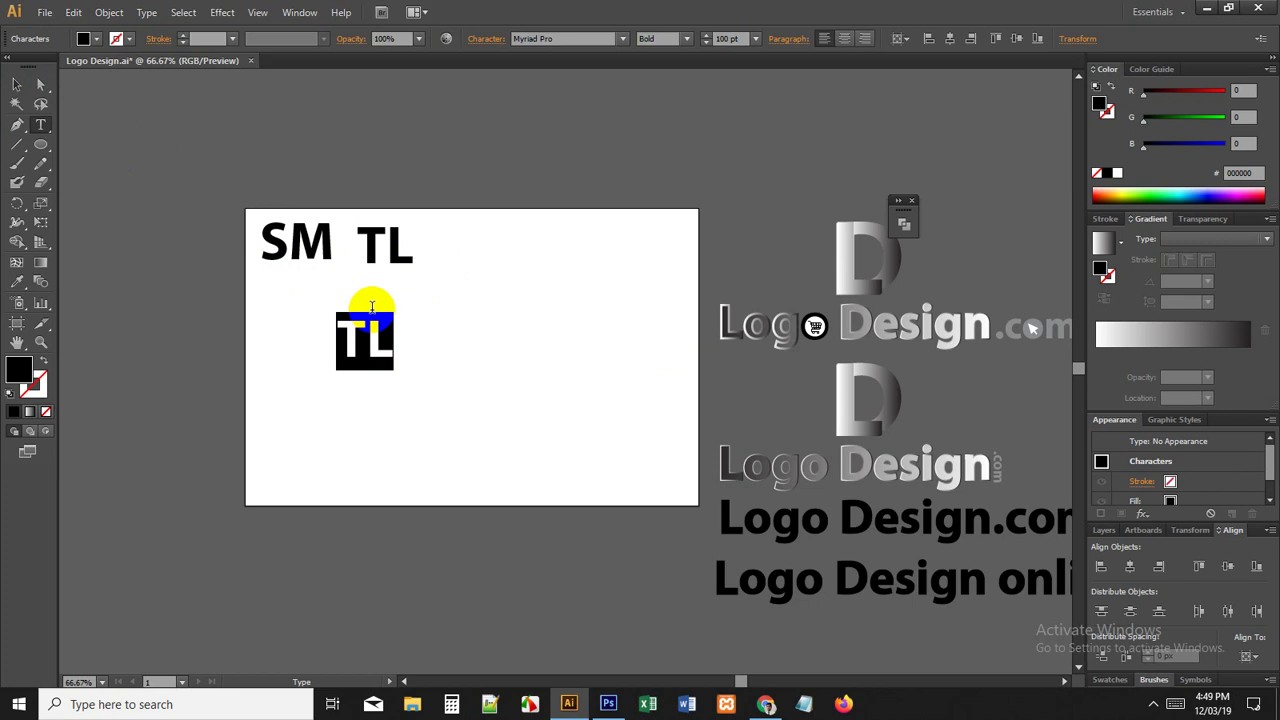
pyautogui.write('UR')
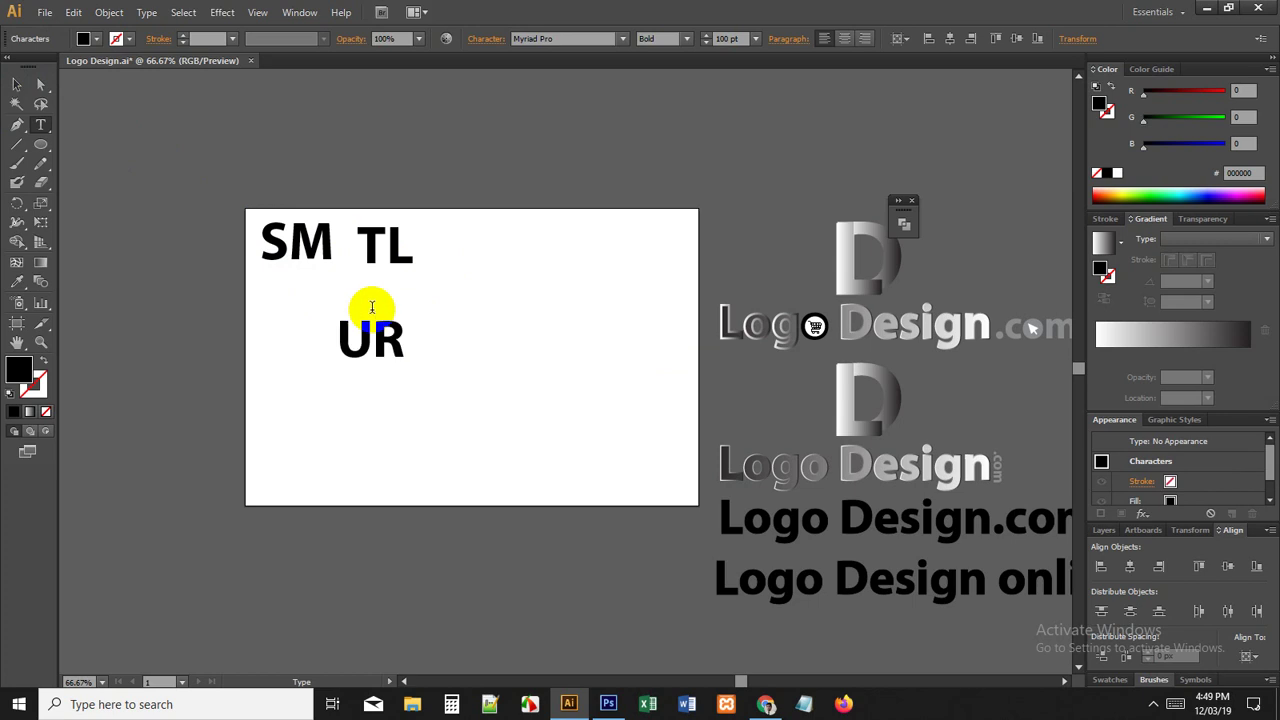
# Step: Line up the UR text to the right of TL so SM, TL and UR form one row, and deselect
pyautogui.click(16, 84)
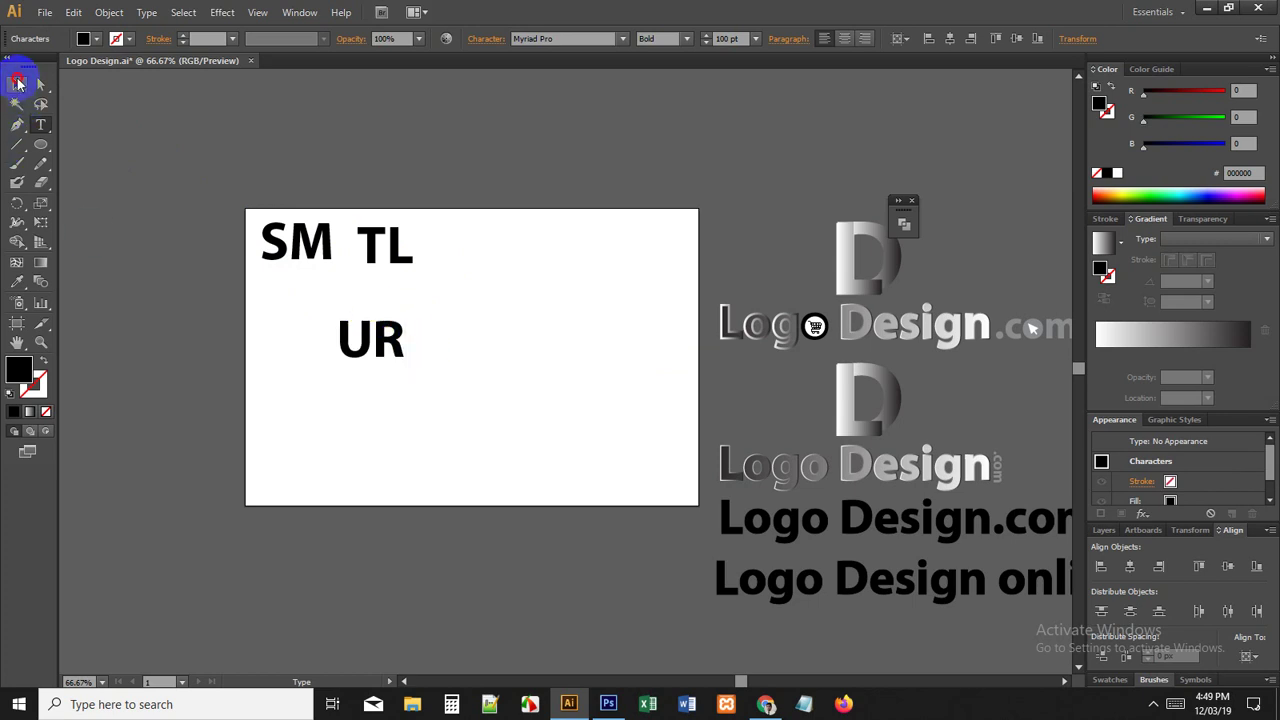
pyautogui.moveTo(361, 363); pyautogui.dragTo(405, 262)
pyautogui.click(431, 277)
pyautogui.click(394, 309)
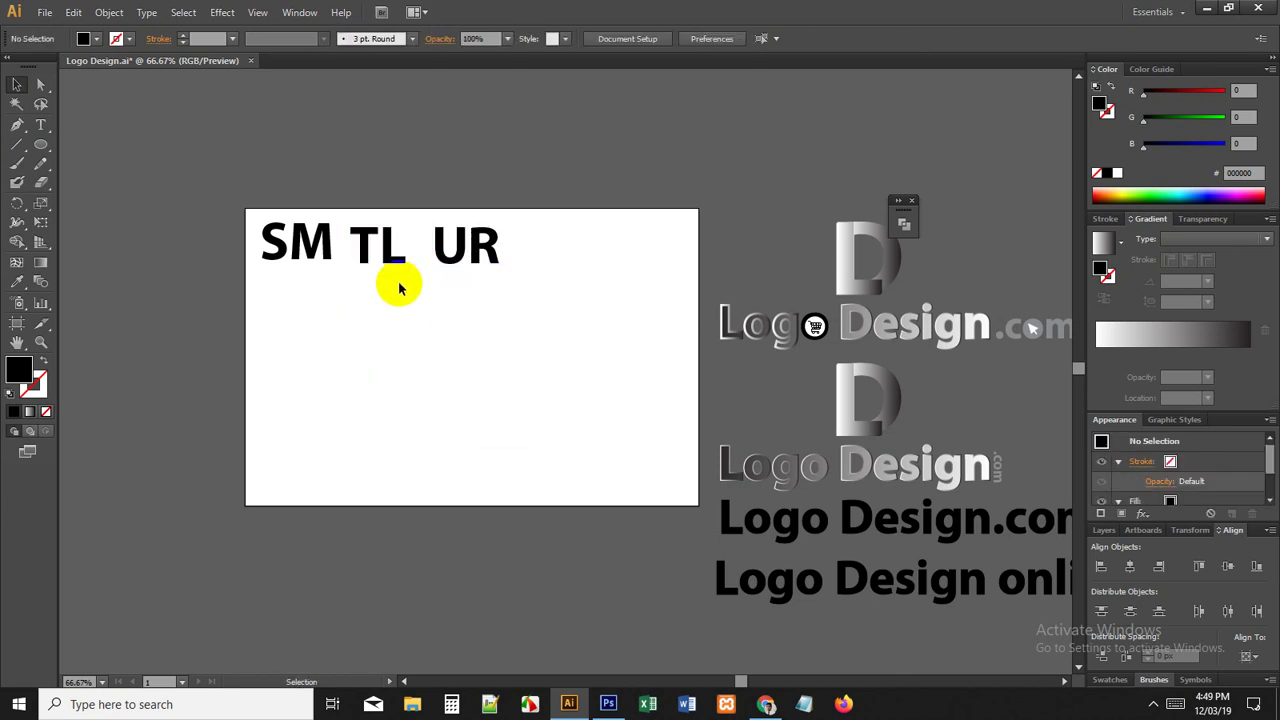
# Step: Move the SM text down to the middle of the artboard, below the TL and UR text
pyautogui.keyDown('alt'); pyautogui.scroll(1, 319, 204); pyautogui.keyUp('alt')
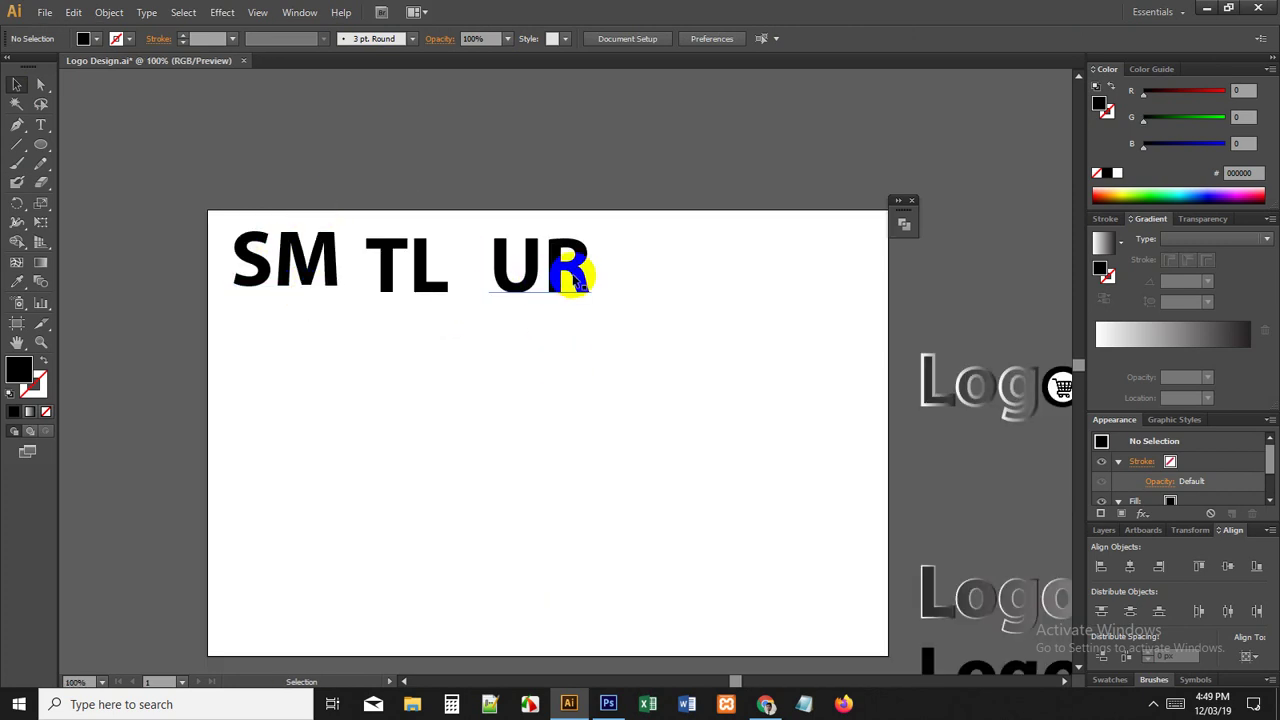
pyautogui.moveTo(410, 392); pyautogui.dragTo(469, 366)
pyautogui.click(340, 248)
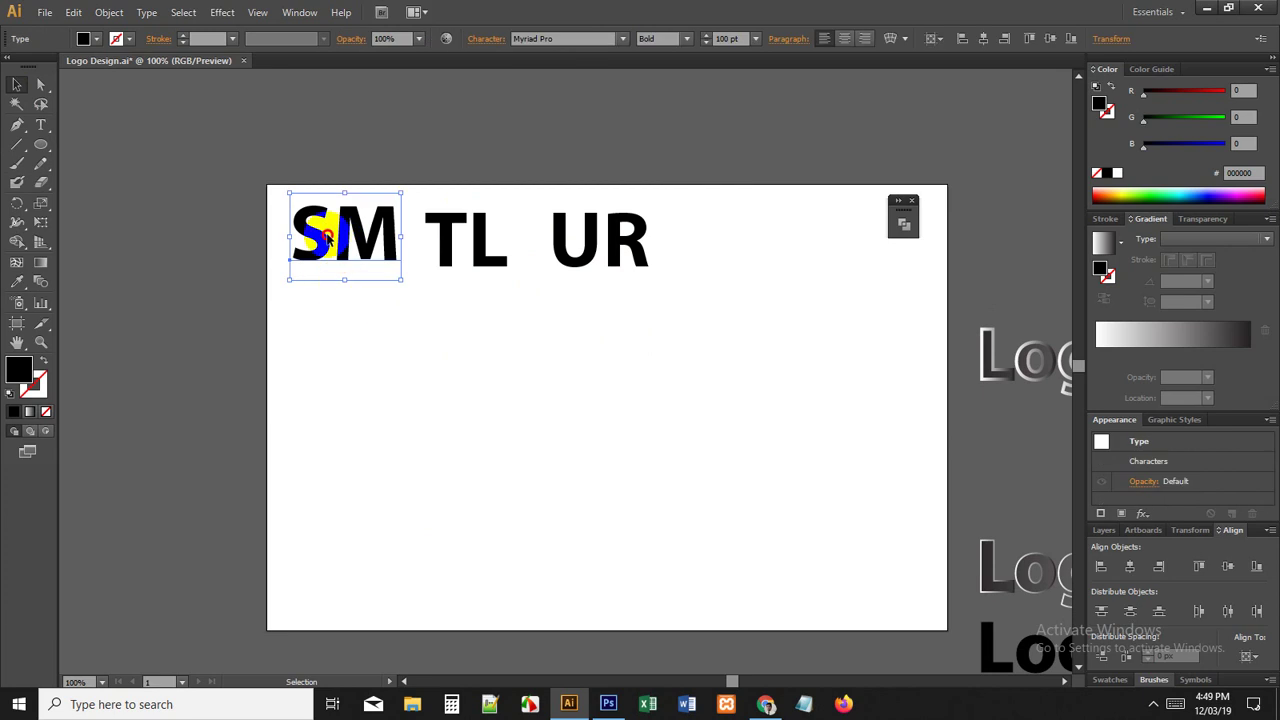
pyautogui.moveTo(327, 236); pyautogui.dragTo(532, 418)
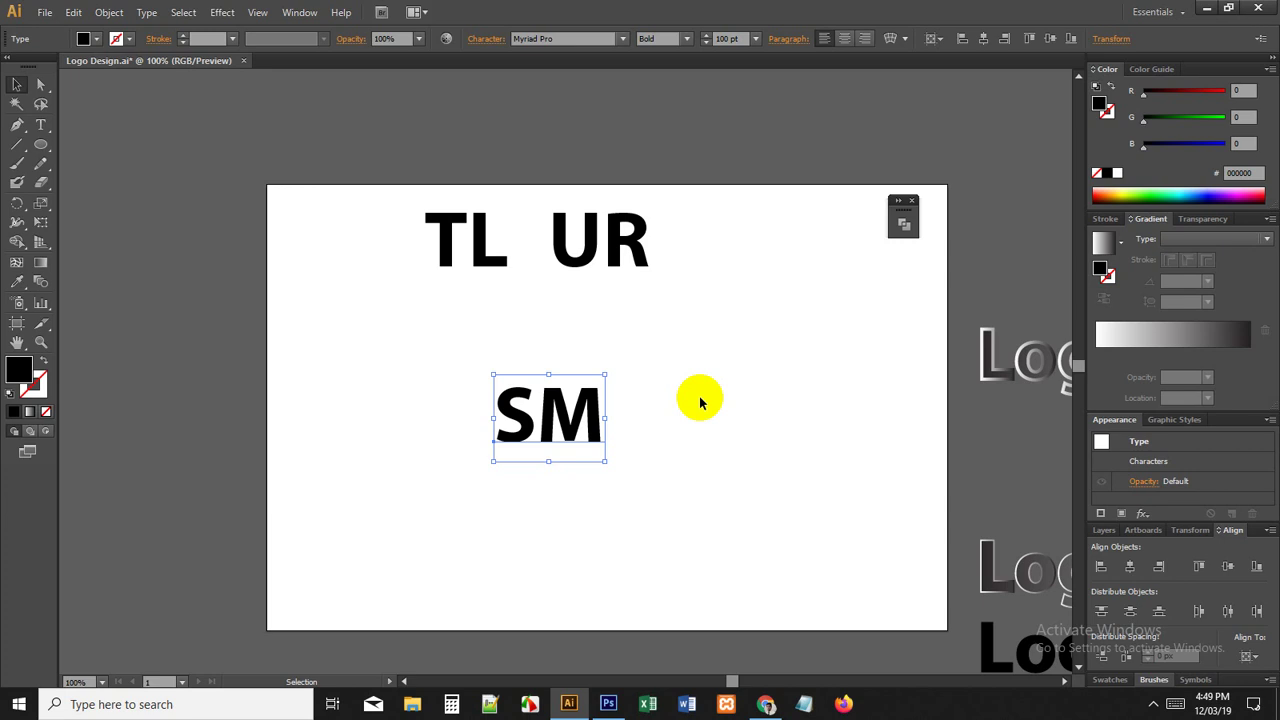
# Step: Convert the SM text to outlines, ungroup it into separate S and M shapes, and deselect
pyautogui.hotkey('ctrl', 'shift', 'o')
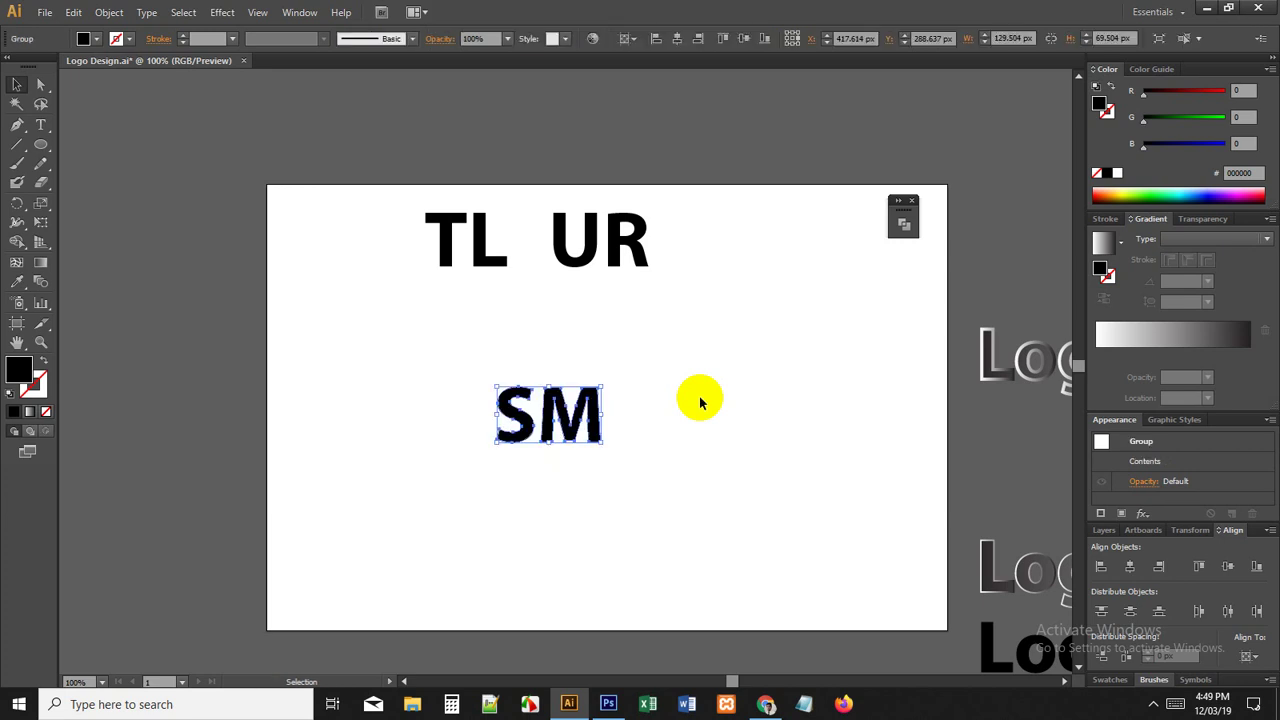
pyautogui.scroll(4, 600, 430)
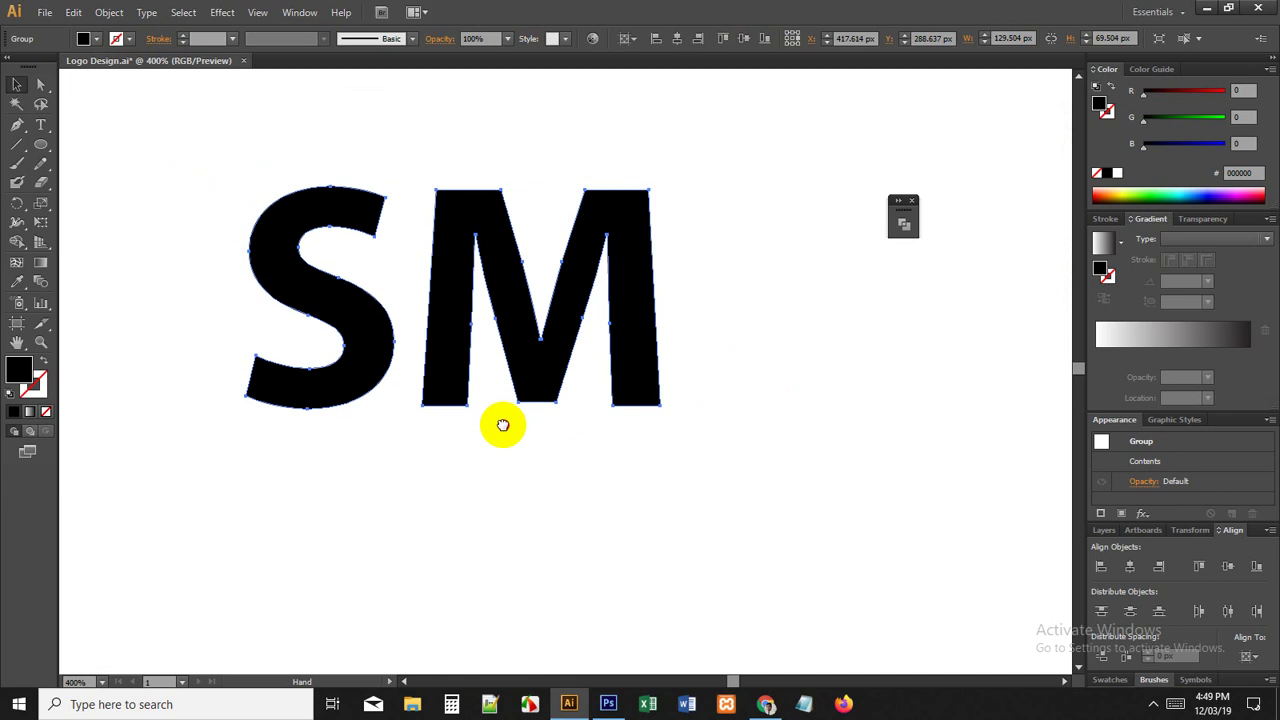
pyautogui.rightClick(475, 262)
pyautogui.click(528, 358)
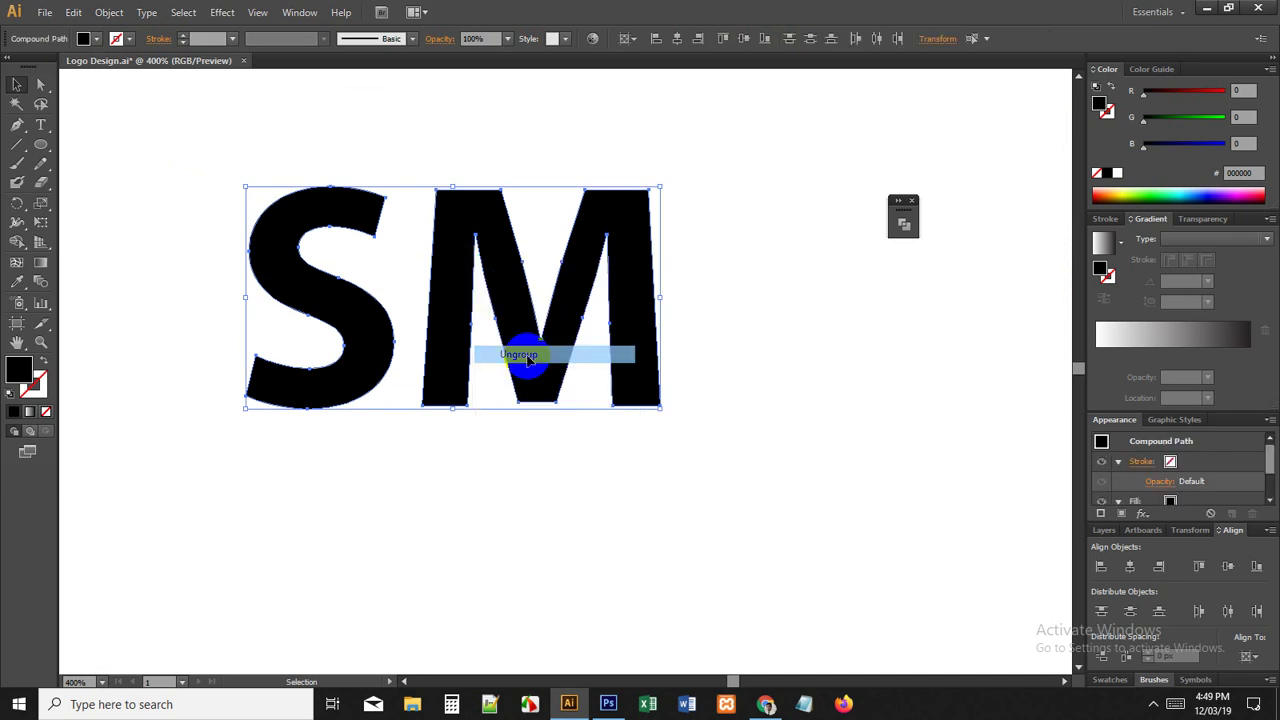
pyautogui.click(440, 455)
pyautogui.moveTo(437, 457); pyautogui.dragTo(459, 446)
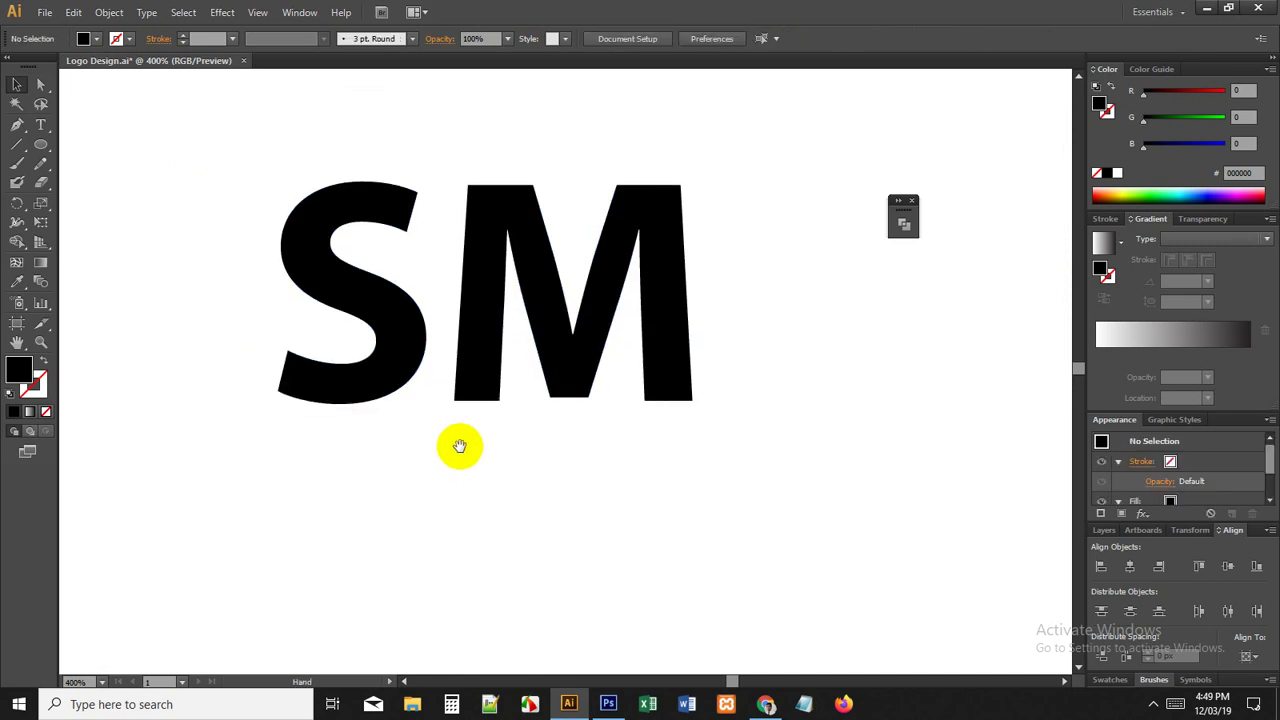
# Step: Compare the separately selectable S and M outlines with the still editable TL text
pyautogui.click(400, 337)
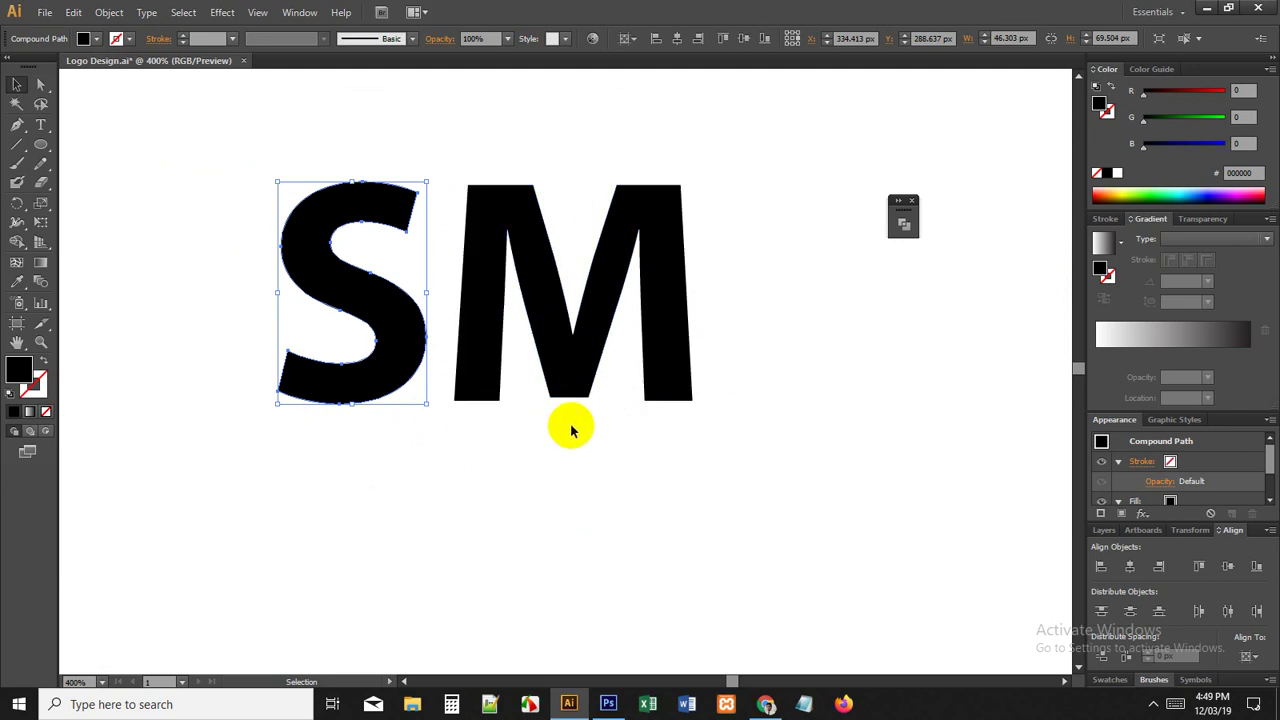
pyautogui.click(331, 137)
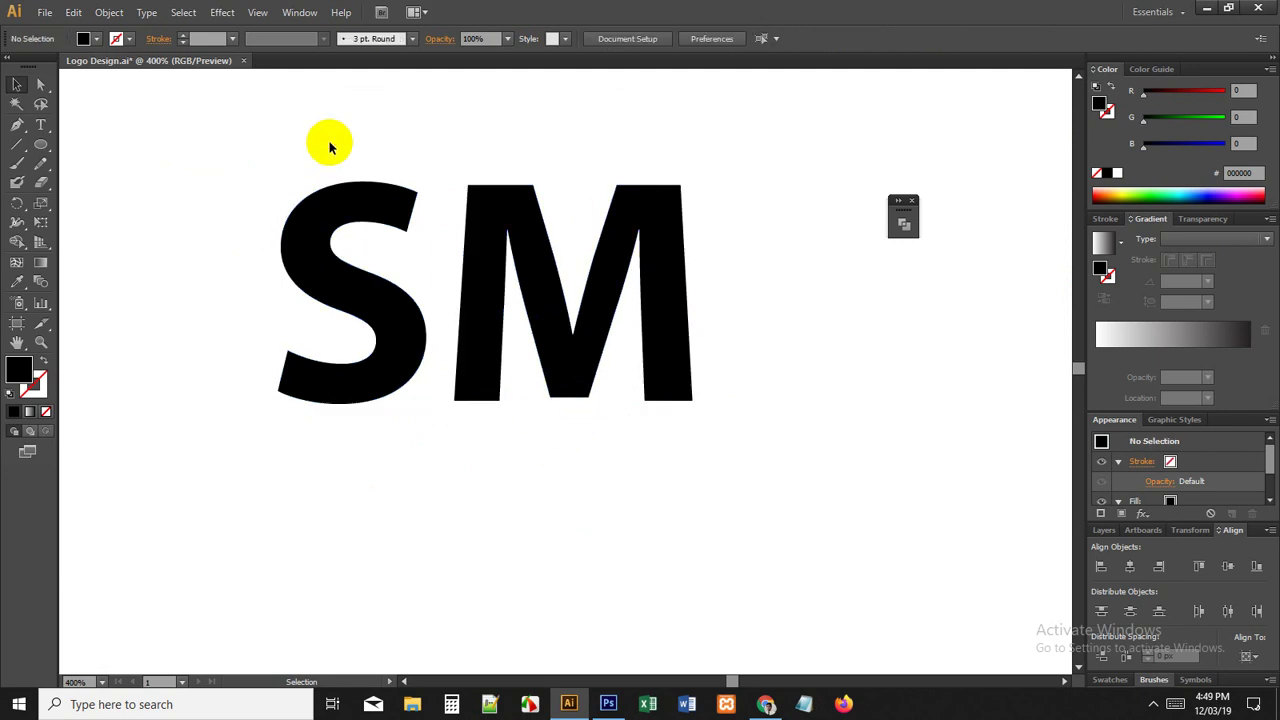
pyautogui.click(335, 228)
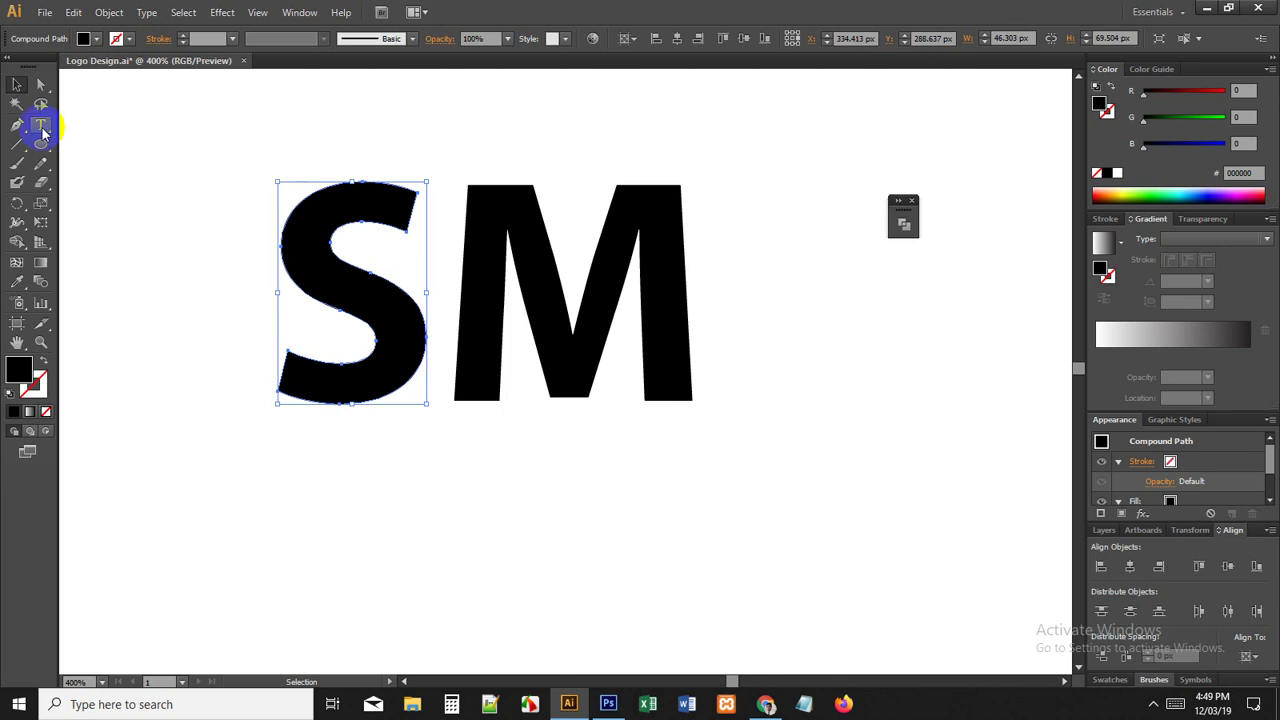
pyautogui.keyDown('alt'); pyautogui.scroll(-2, 370, 428); pyautogui.keyUp('alt')
pyautogui.scroll(3, 449, 346)
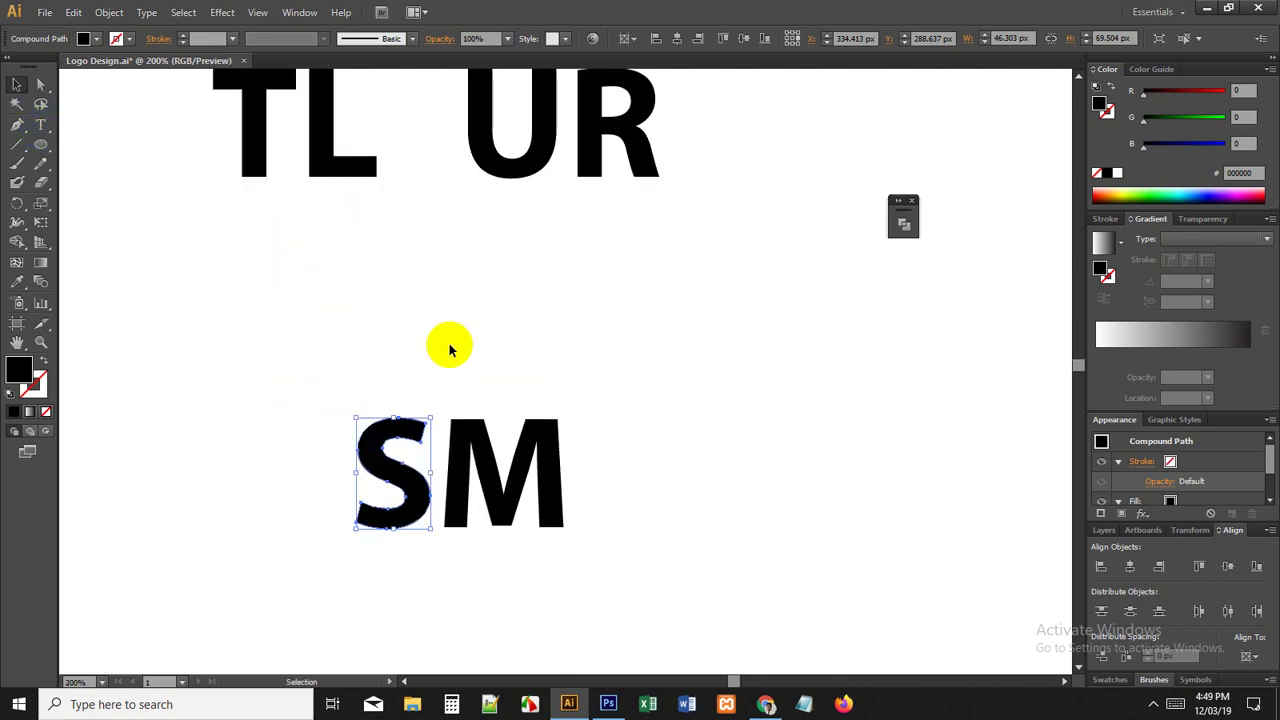
pyautogui.keyDown('alt'); pyautogui.scroll(-1, 449, 346); pyautogui.keyUp('alt')
pyautogui.click(339, 176)
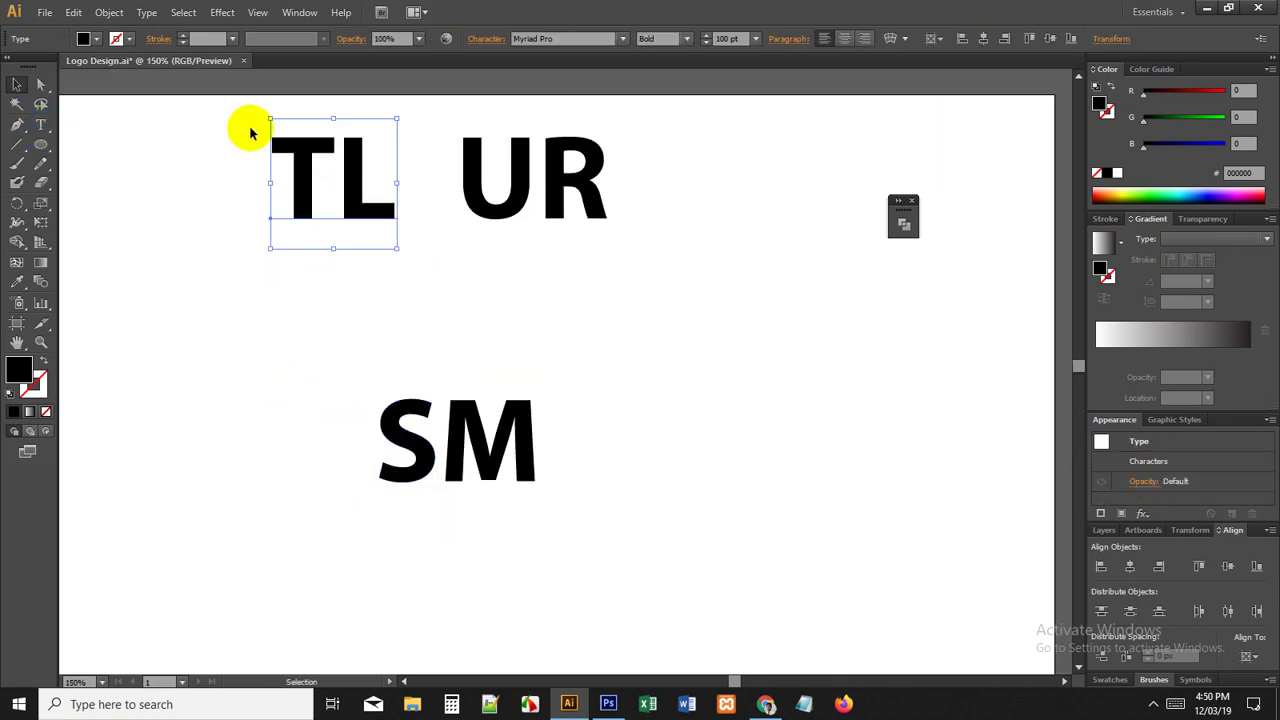
pyautogui.doubleClick(300, 175)
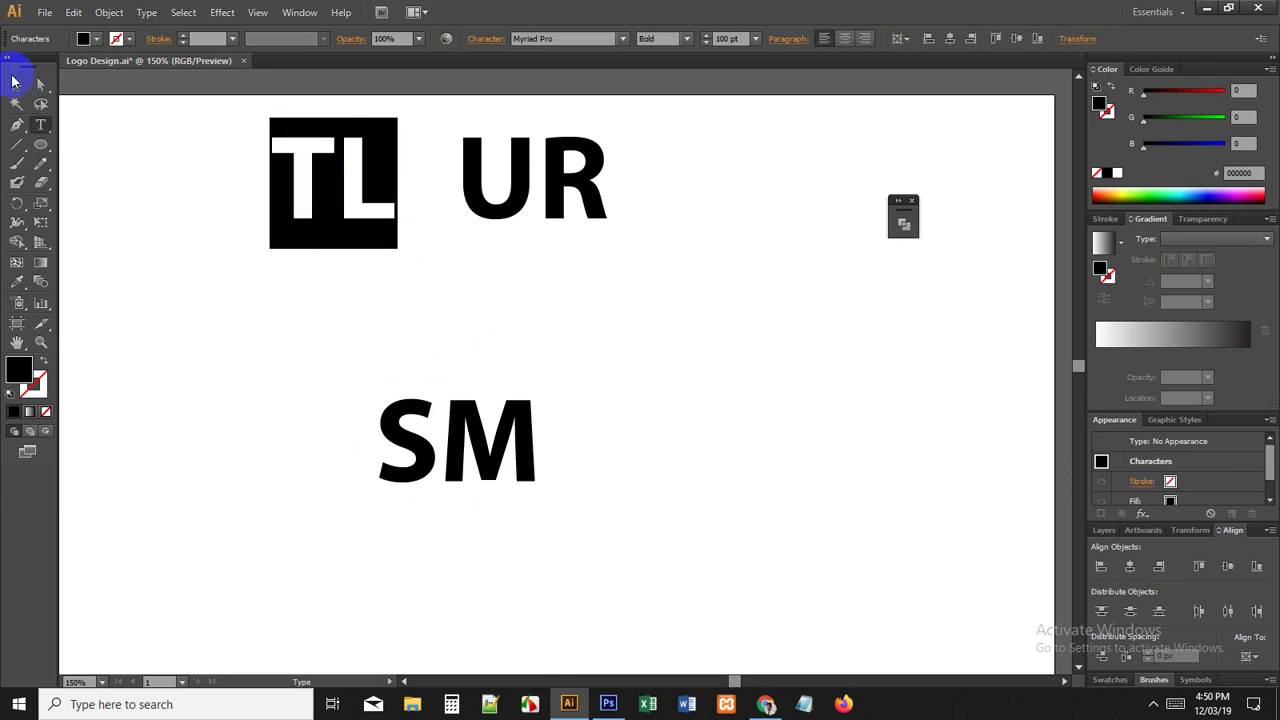
pyautogui.click(228, 274)
pyautogui.click(14, 82)
pyautogui.click(397, 428)
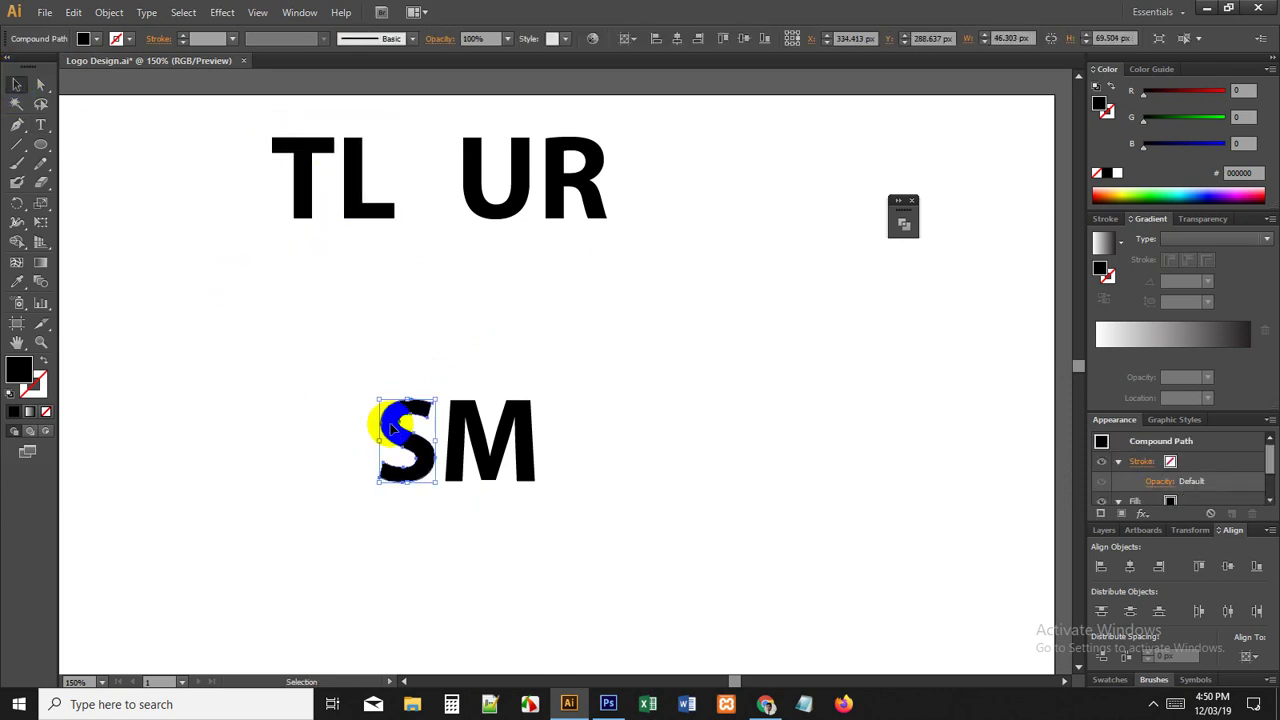
pyautogui.click(476, 433)
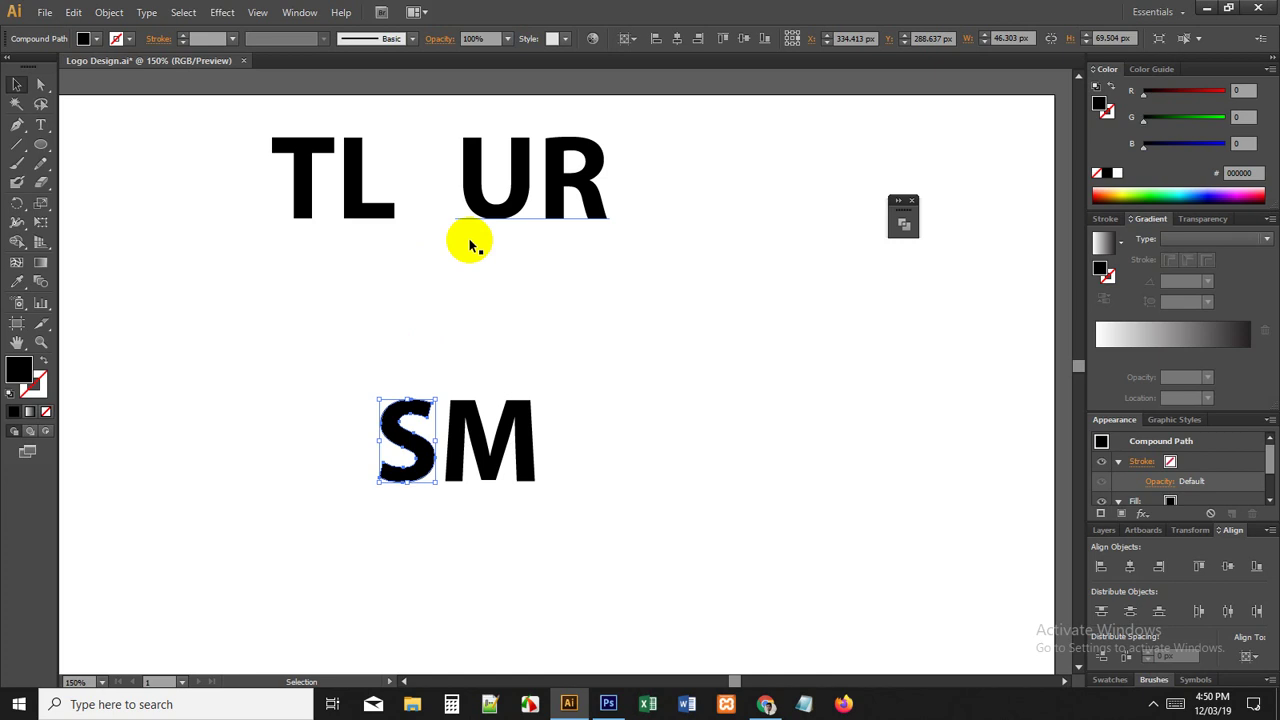
pyautogui.moveTo(398, 286); pyautogui.dragTo(466, 270)
pyautogui.click(484, 320)
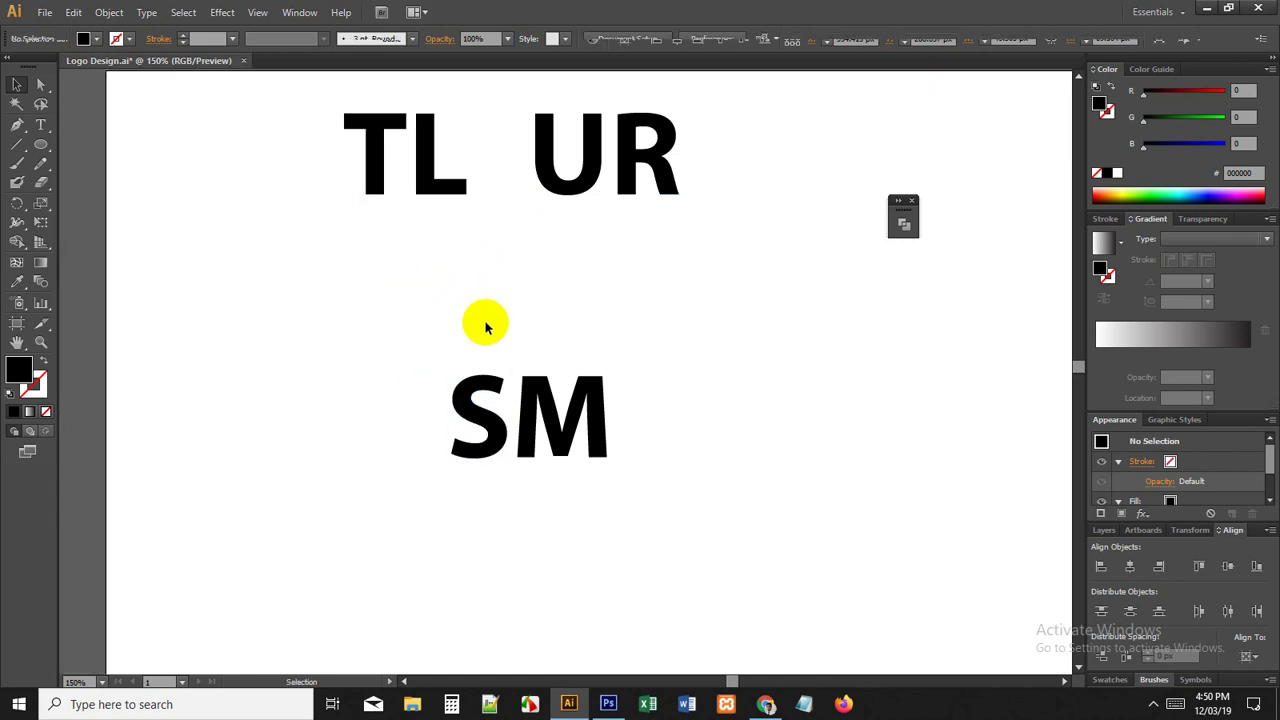
# Step: Move the S sideways so it overlaps the left leg of the M
pyautogui.scroll(2, 561, 460)
pyautogui.moveTo(526, 516); pyautogui.dragTo(545, 514)
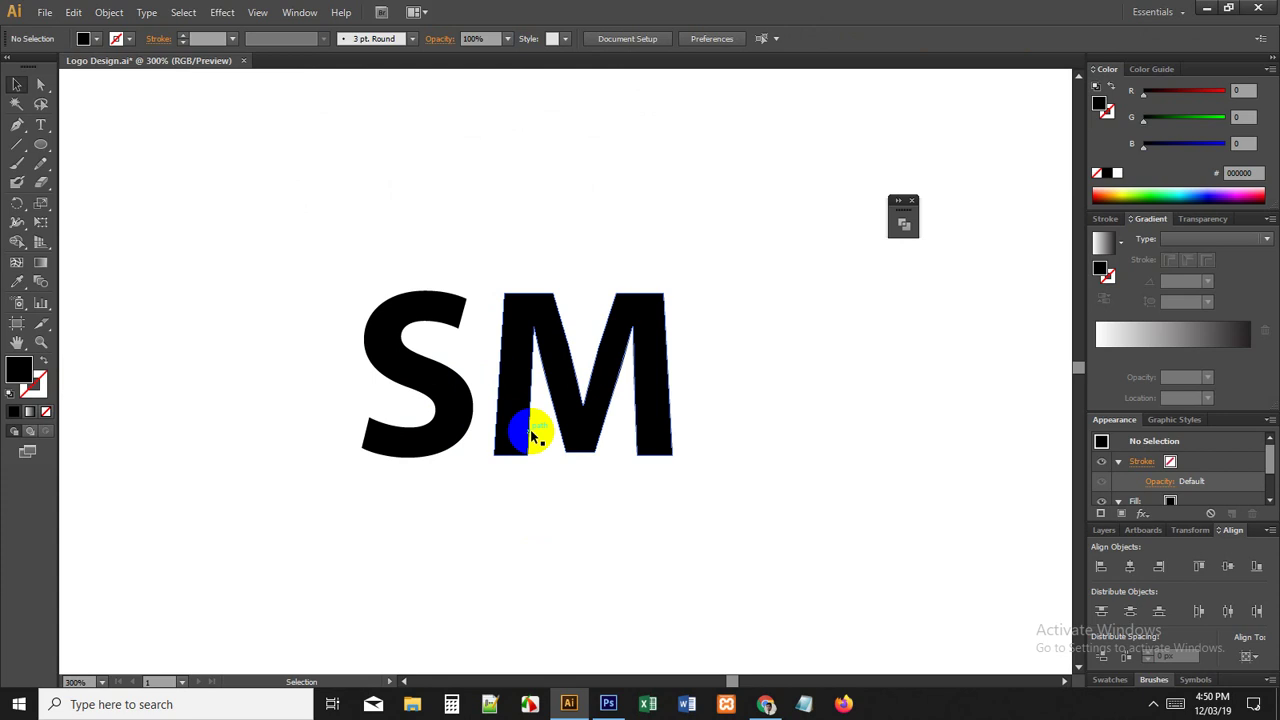
pyautogui.scroll(2, 480, 451)
pyautogui.moveTo(454, 485); pyautogui.dragTo(444, 501)
pyautogui.click(383, 412)
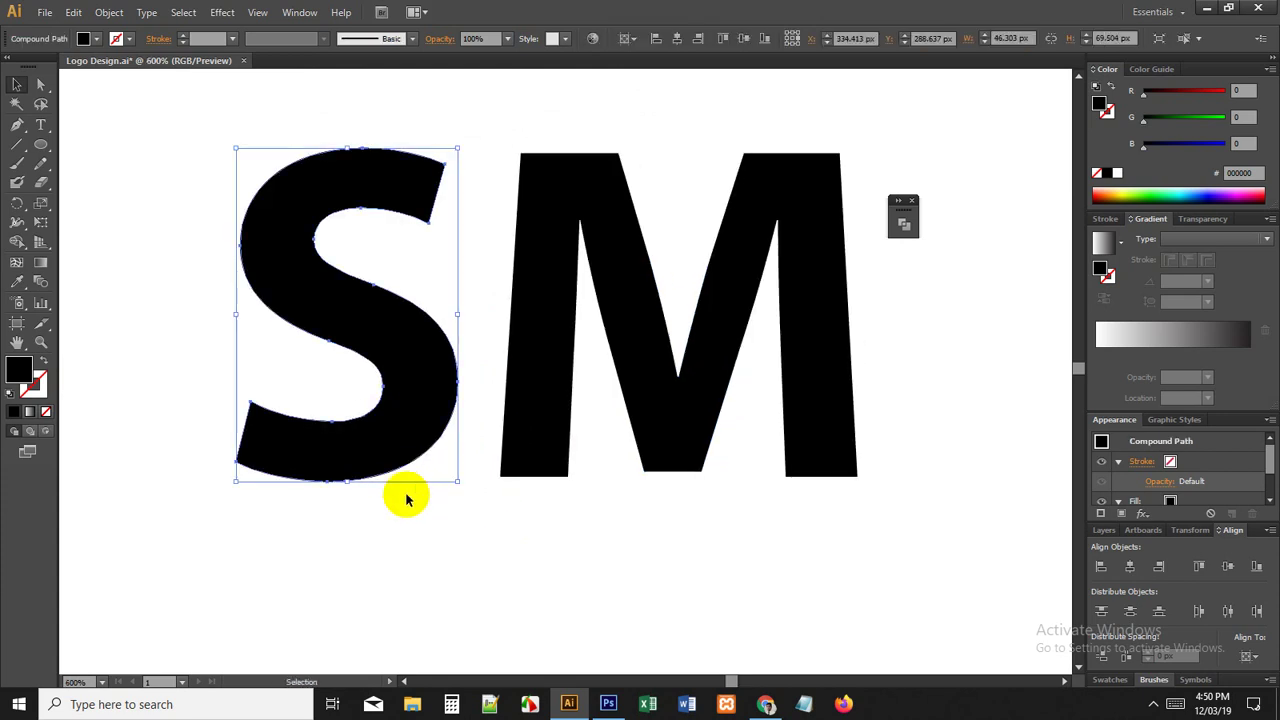
pyautogui.moveTo(385, 400); pyautogui.dragTo(588, 436)
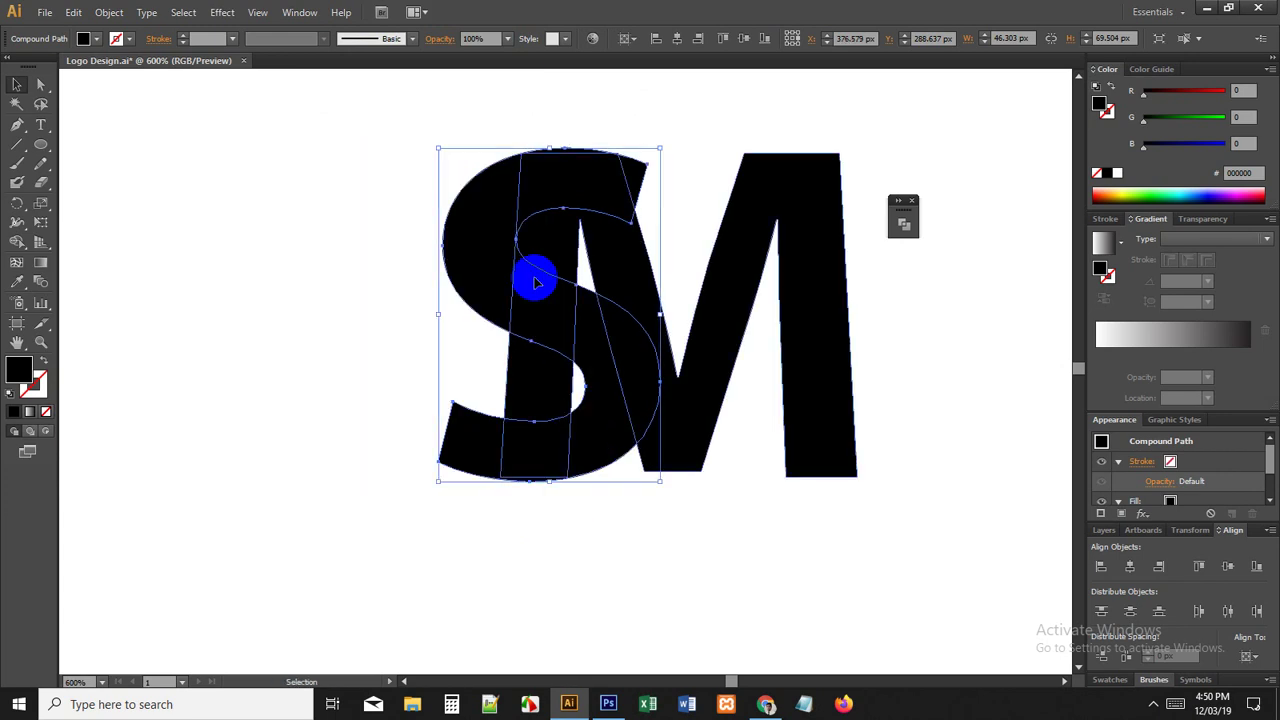
# Step: Scale the S down proportionally to about 44 by 65 px, keeping its base level with the bottom of the M
pyautogui.click(543, 138)
pyautogui.click(557, 155)
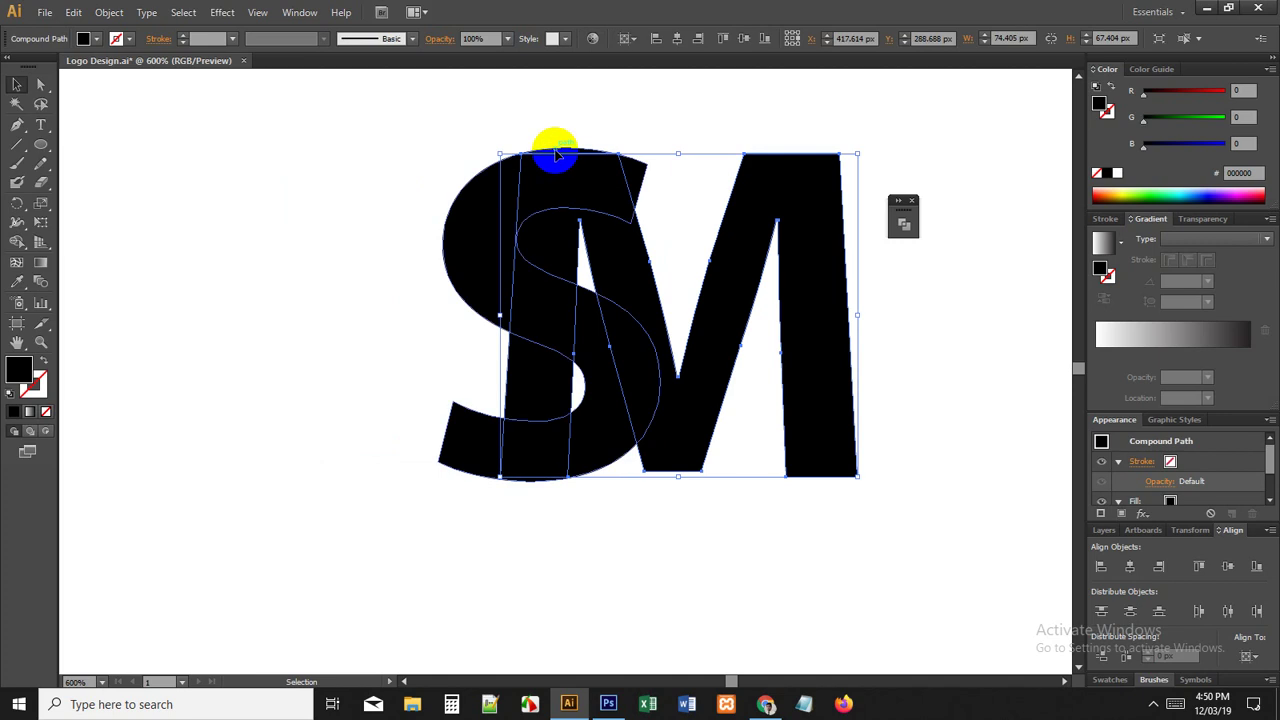
pyautogui.click(496, 198)
pyautogui.moveTo(550, 149); pyautogui.dragTo(549, 478)
pyautogui.keyDown('shift'); pyautogui.click(549, 477); pyautogui.keyUp('shift')
pyautogui.keyDown('shift'); pyautogui.click(587, 458); pyautogui.keyUp('shift')
pyautogui.scroll(-1, 583, 502)
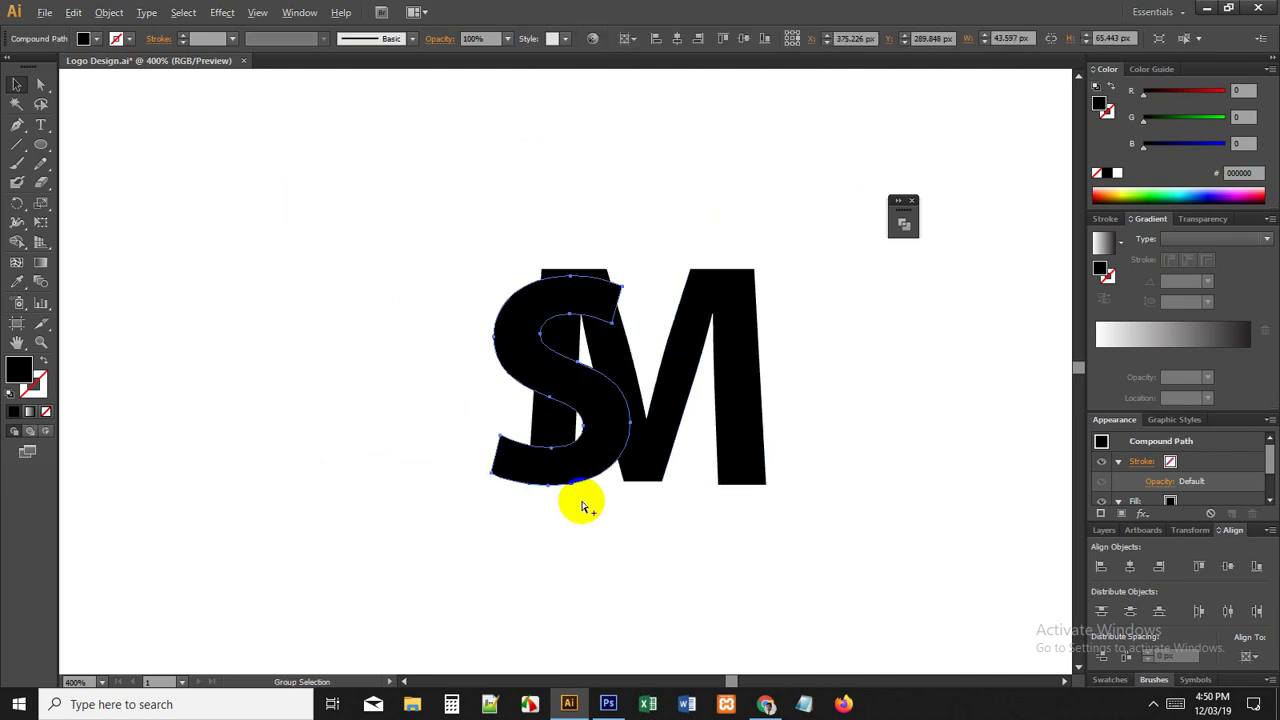
# Step: Select the overlapping S and M together and bring up the Pathfinder options clear of the letters
pyautogui.moveTo(394, 248); pyautogui.dragTo(823, 528)
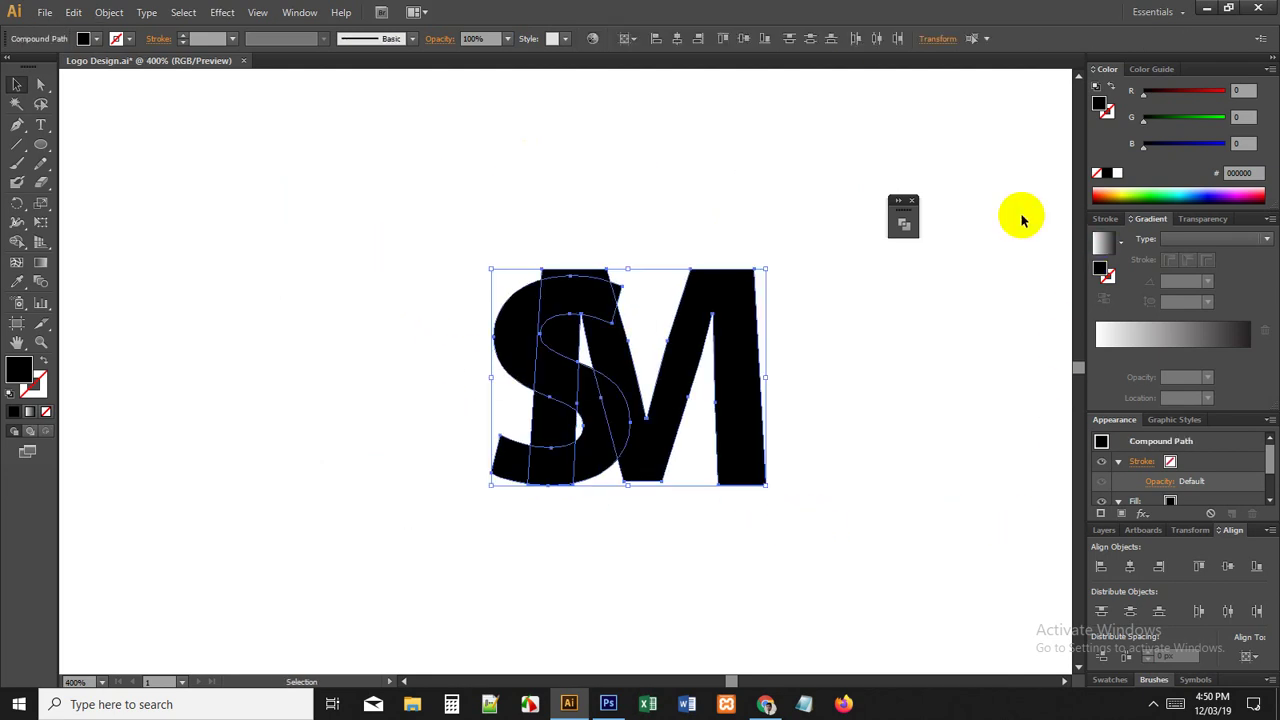
pyautogui.click(903, 228)
pyautogui.moveTo(820, 206); pyautogui.dragTo(1008, 177)
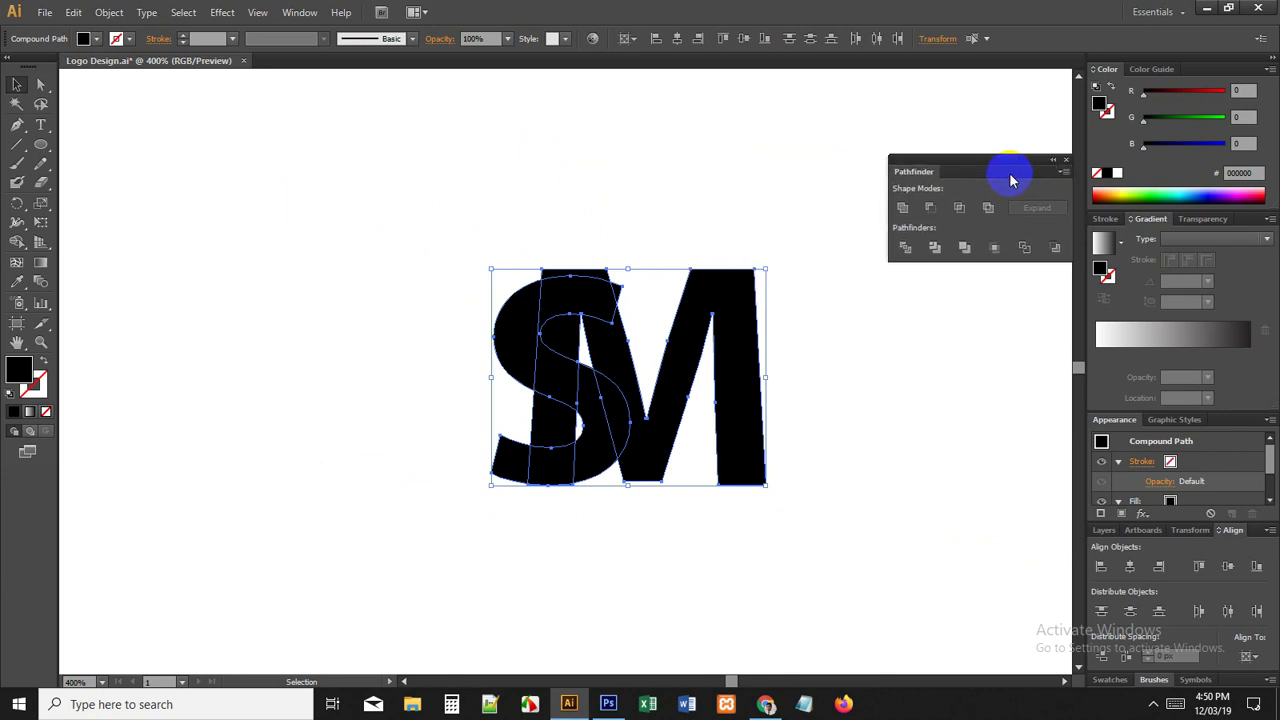
# Step: Try splitting the overlapping S and M with Pathfinder Divide and examine the narrow gap enclosed between them
pyautogui.click(904, 248)
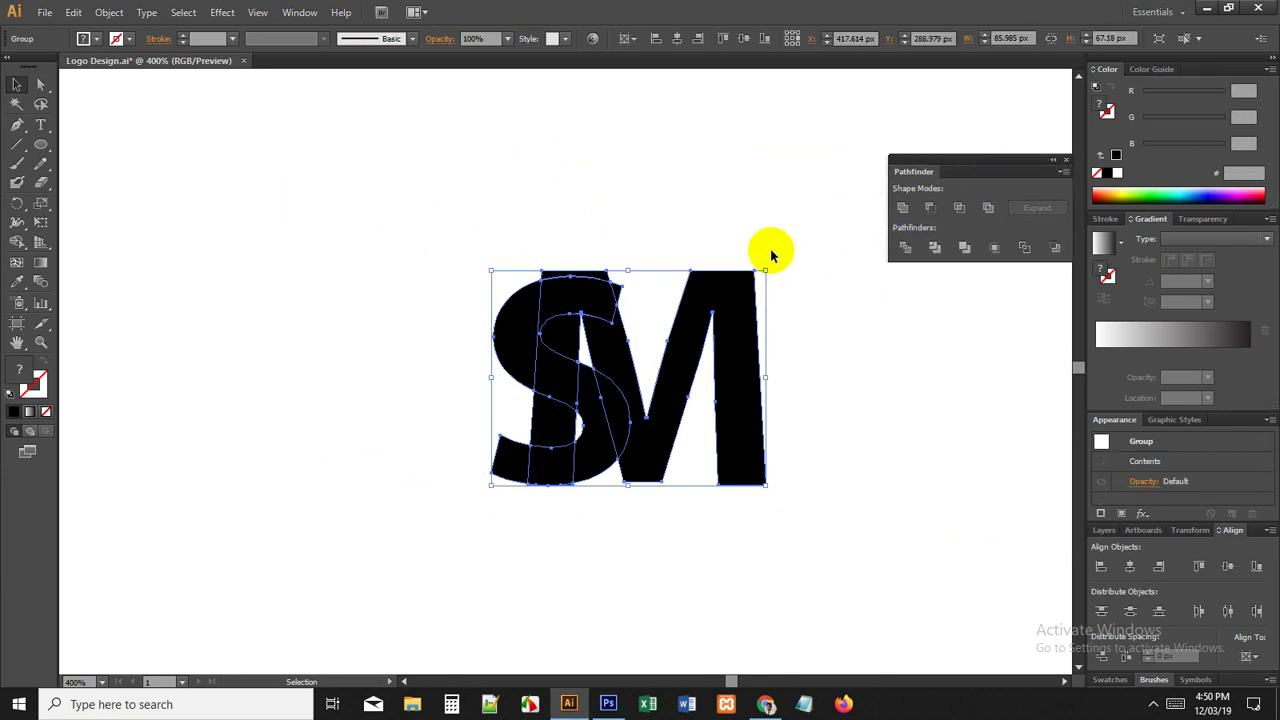
pyautogui.click(571, 296)
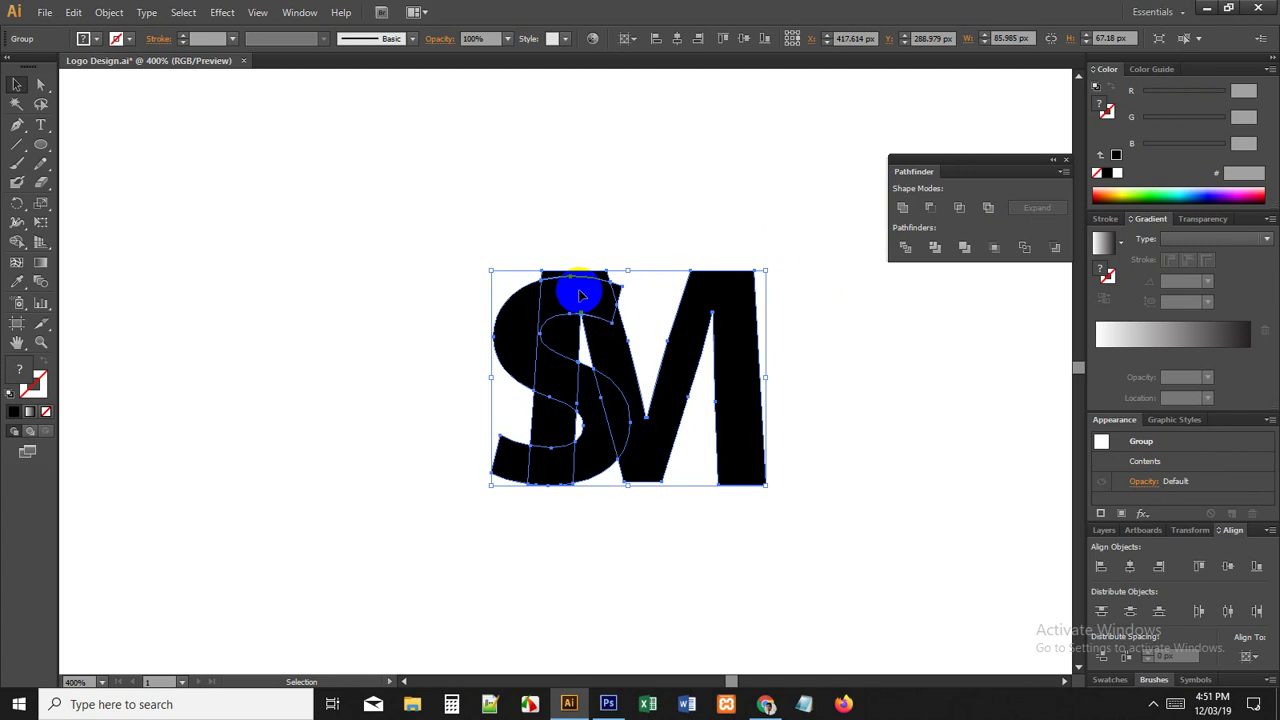
pyautogui.click(592, 222)
pyautogui.scroll(1, 584, 347)
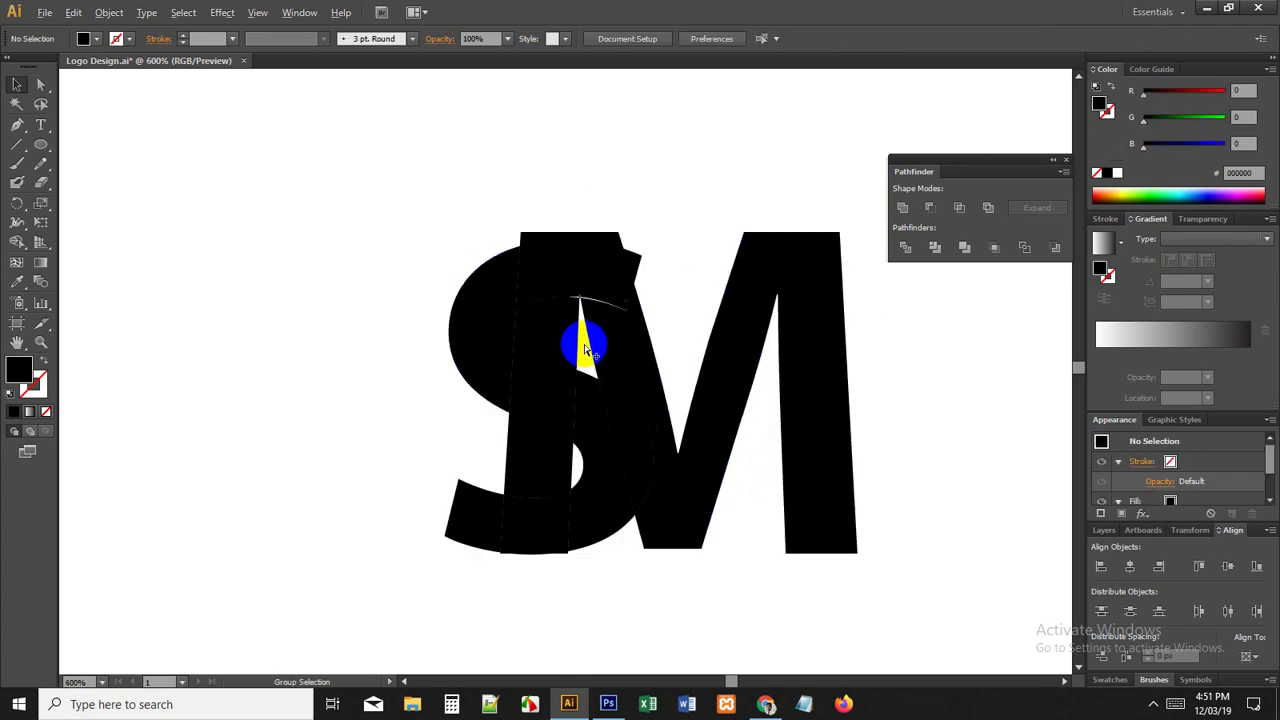
pyautogui.scroll(4, 583, 316)
pyautogui.click(574, 289)
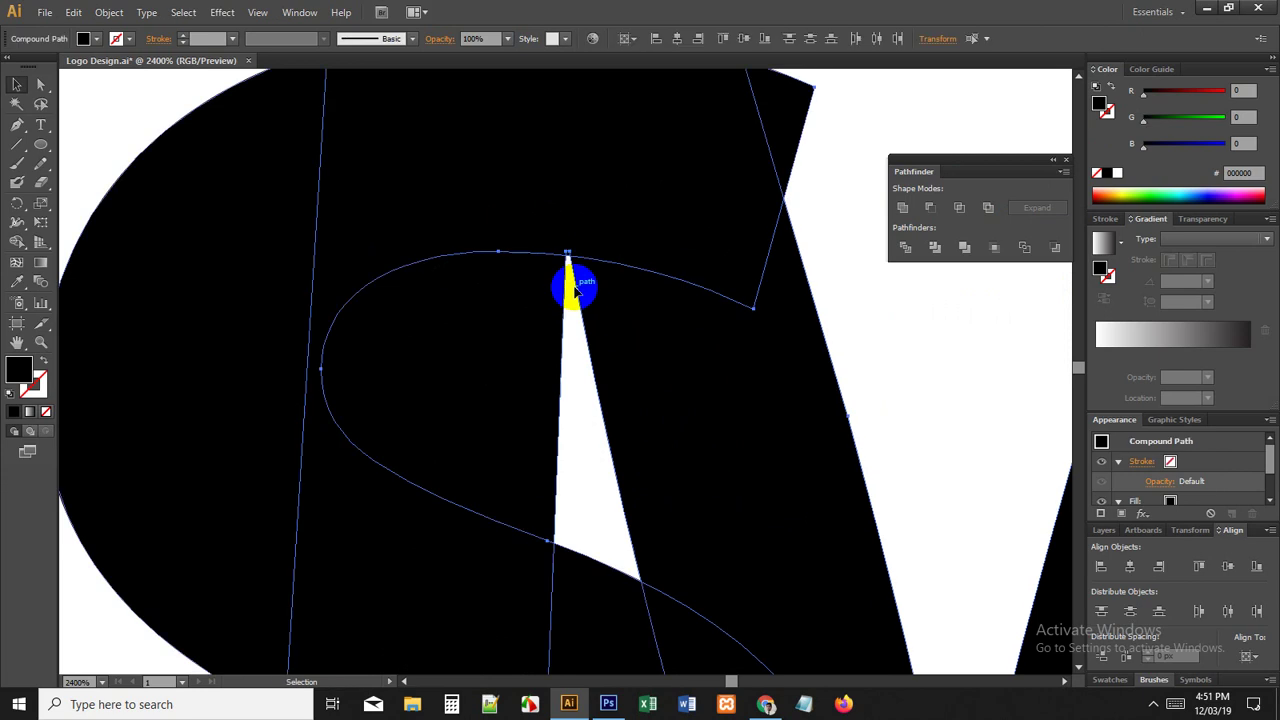
pyautogui.scroll(-3, 574, 292)
pyautogui.click(374, 197)
# Step: Split the overlapping S and M with Pathfinder Divide, ungroup the resulting pieces, and deselect
pyautogui.moveTo(331, 178); pyautogui.dragTo(875, 524)
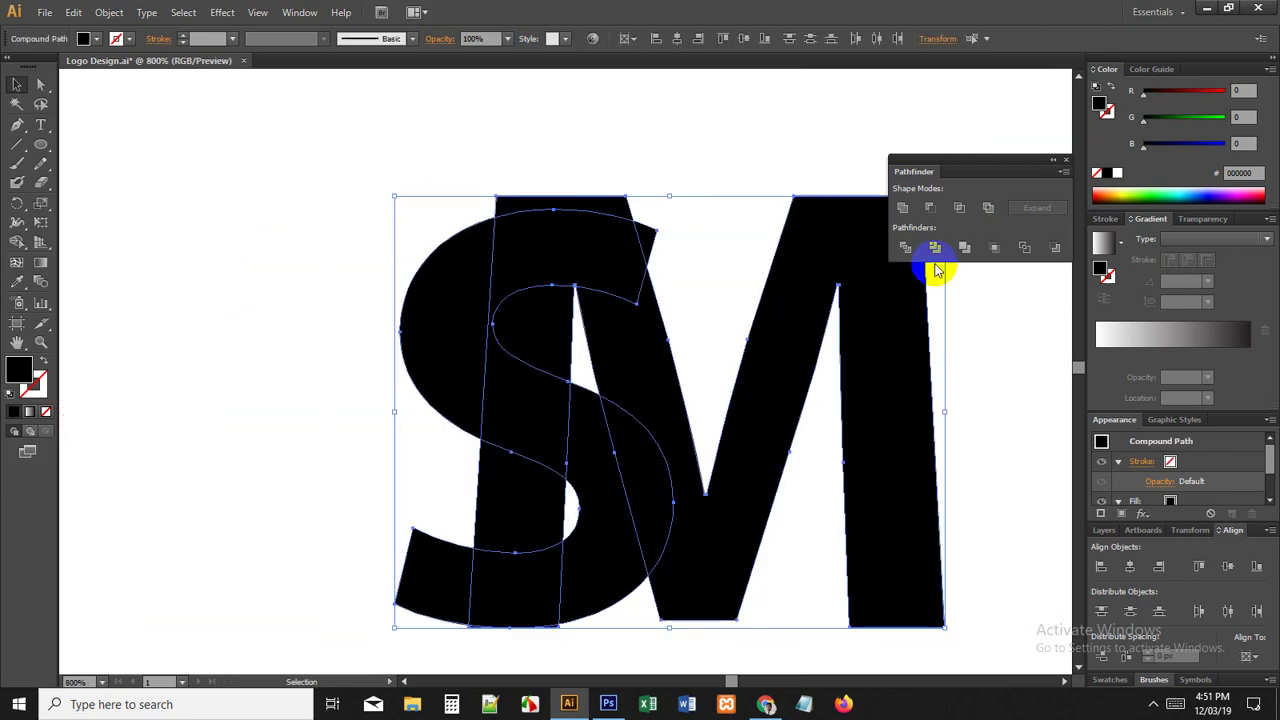
pyautogui.click(905, 248)
pyautogui.click(599, 184)
pyautogui.keyDown('ctrl'); pyautogui.keyDown('alt'); pyautogui.click(600, 184); pyautogui.keyUp('alt'); pyautogui.keyUp('ctrl')
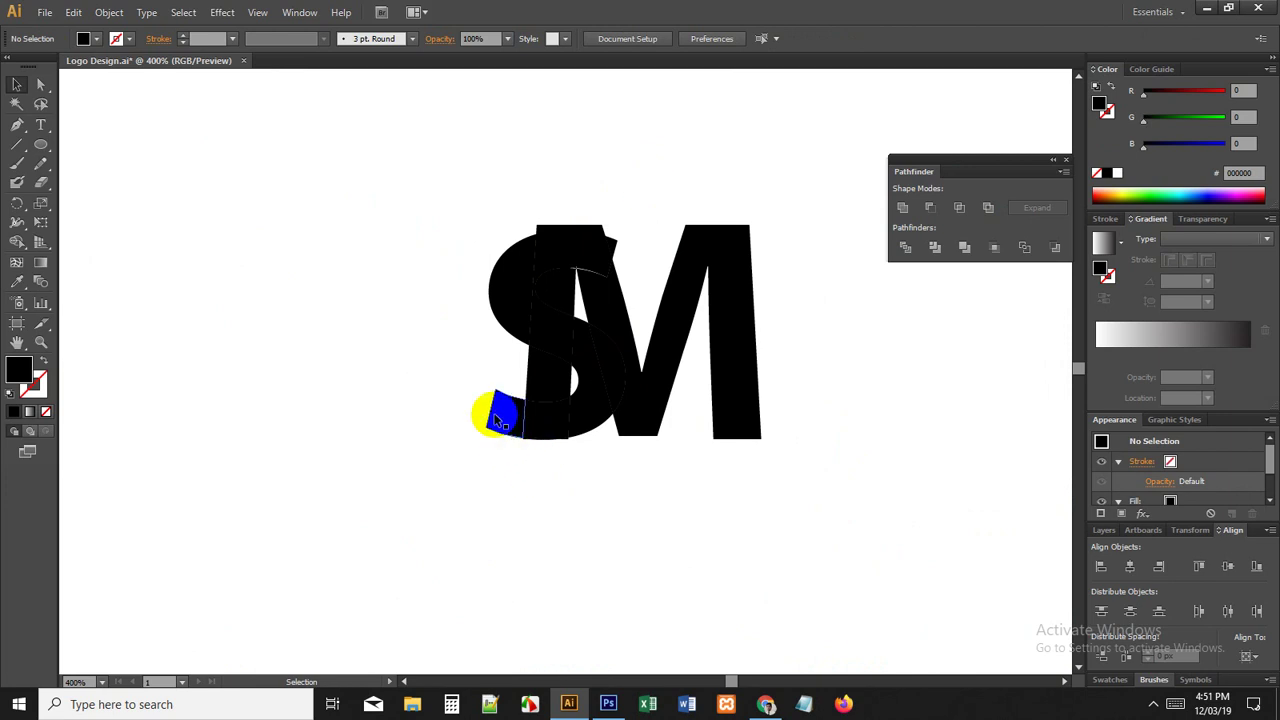
pyautogui.click(497, 421)
pyautogui.rightClick(557, 421)
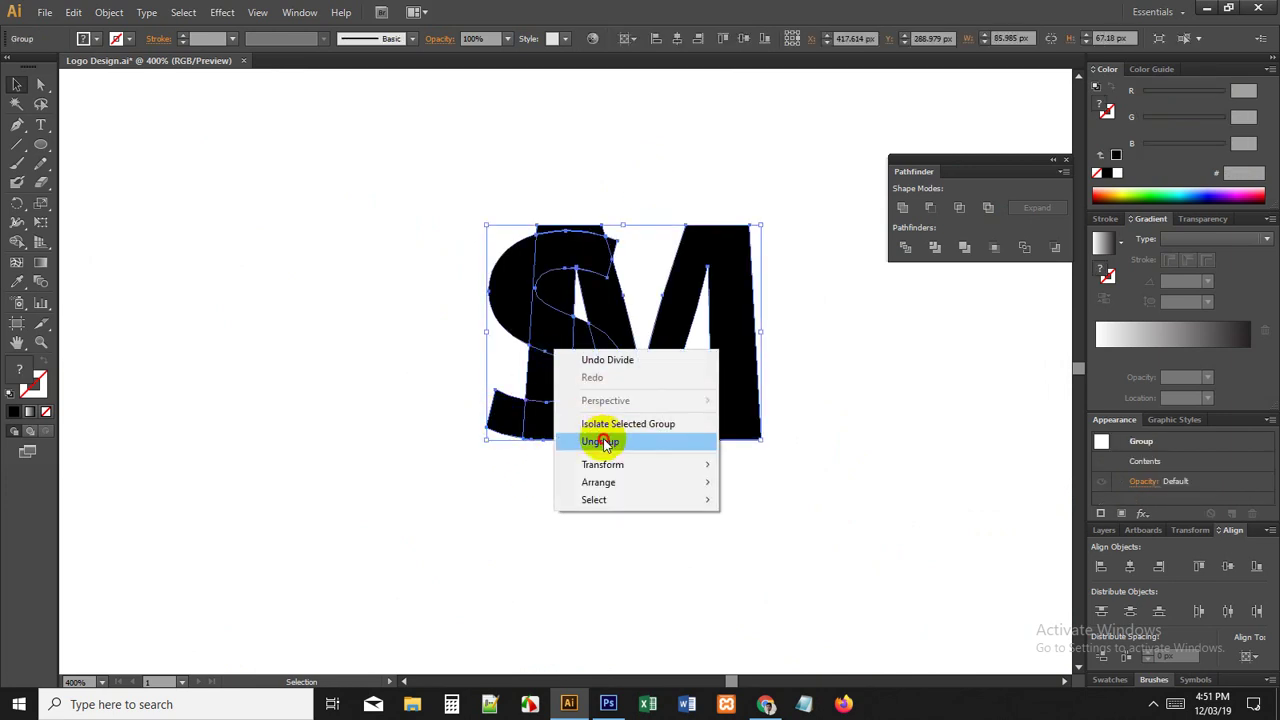
pyautogui.click(603, 442)
pyautogui.click(587, 517)
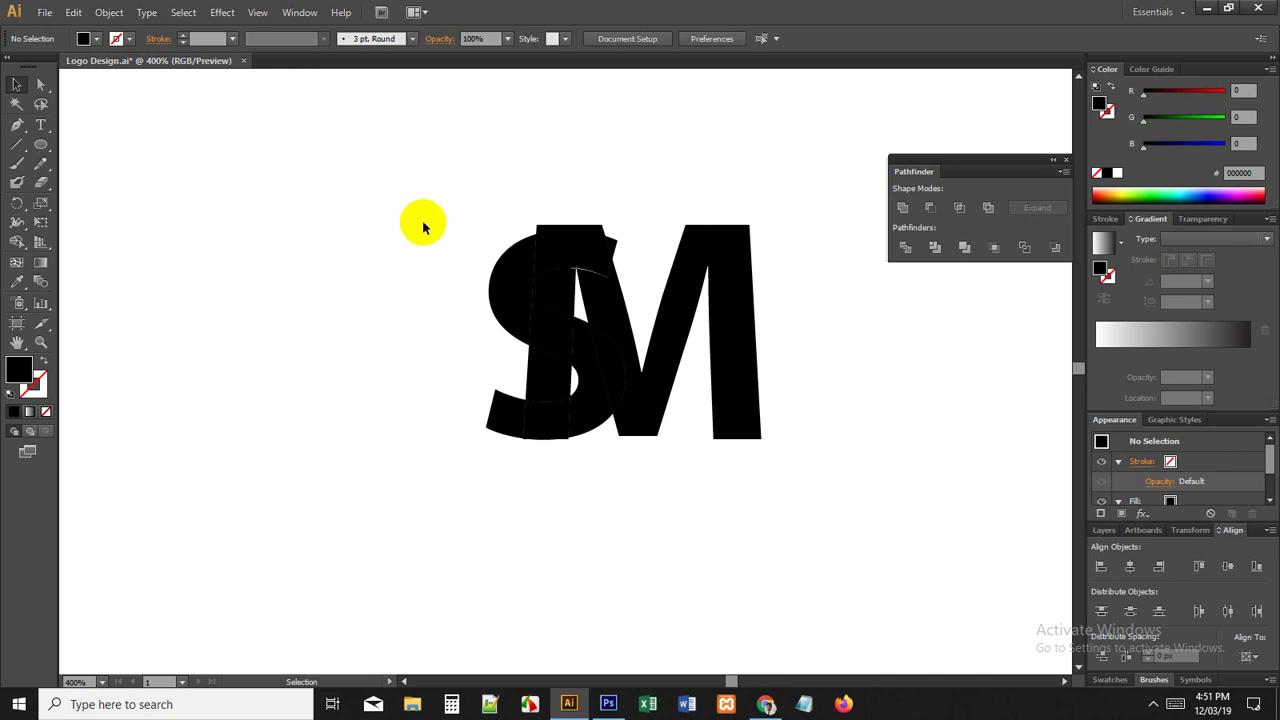
# Step: Recolor the pieces of the divided S's lower curve dark green by switching the color sliders to CMYK and setting magenta to 0%
pyautogui.moveTo(424, 219); pyautogui.dragTo(666, 527)
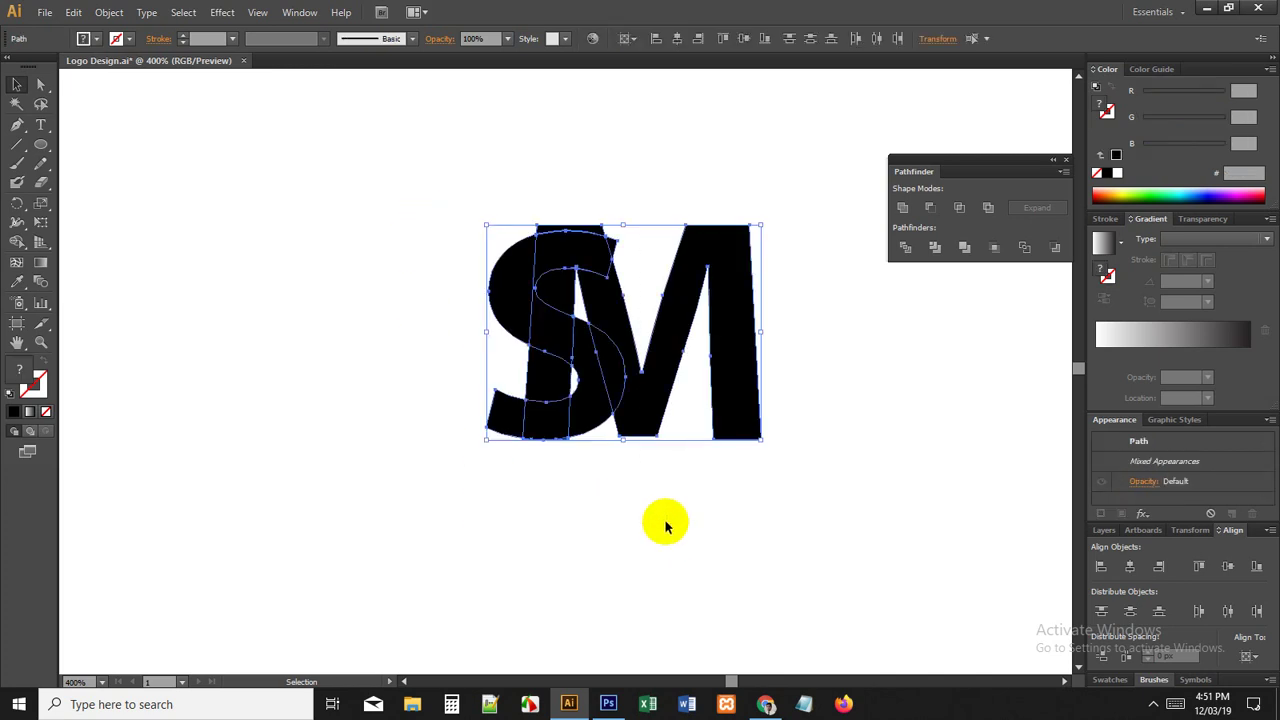
pyautogui.click(586, 466)
pyautogui.scroll(1, 551, 436)
pyautogui.click(525, 422)
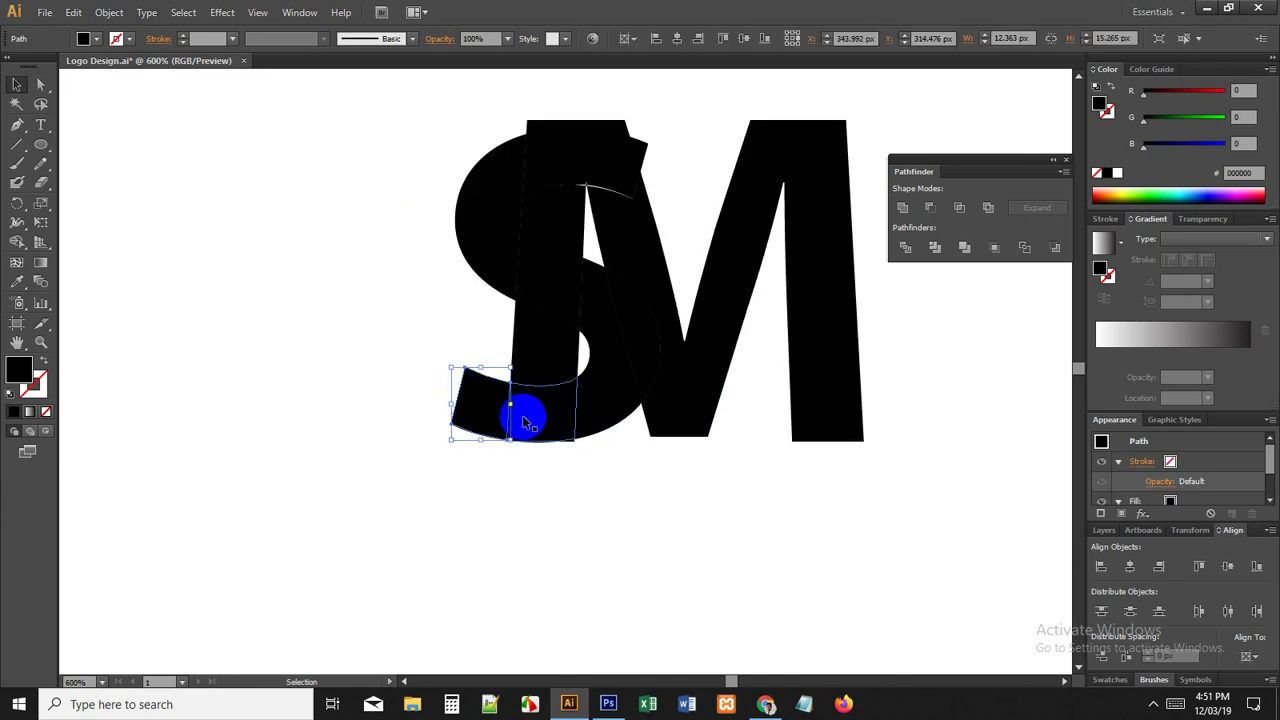
pyautogui.scroll(1, 525, 422)
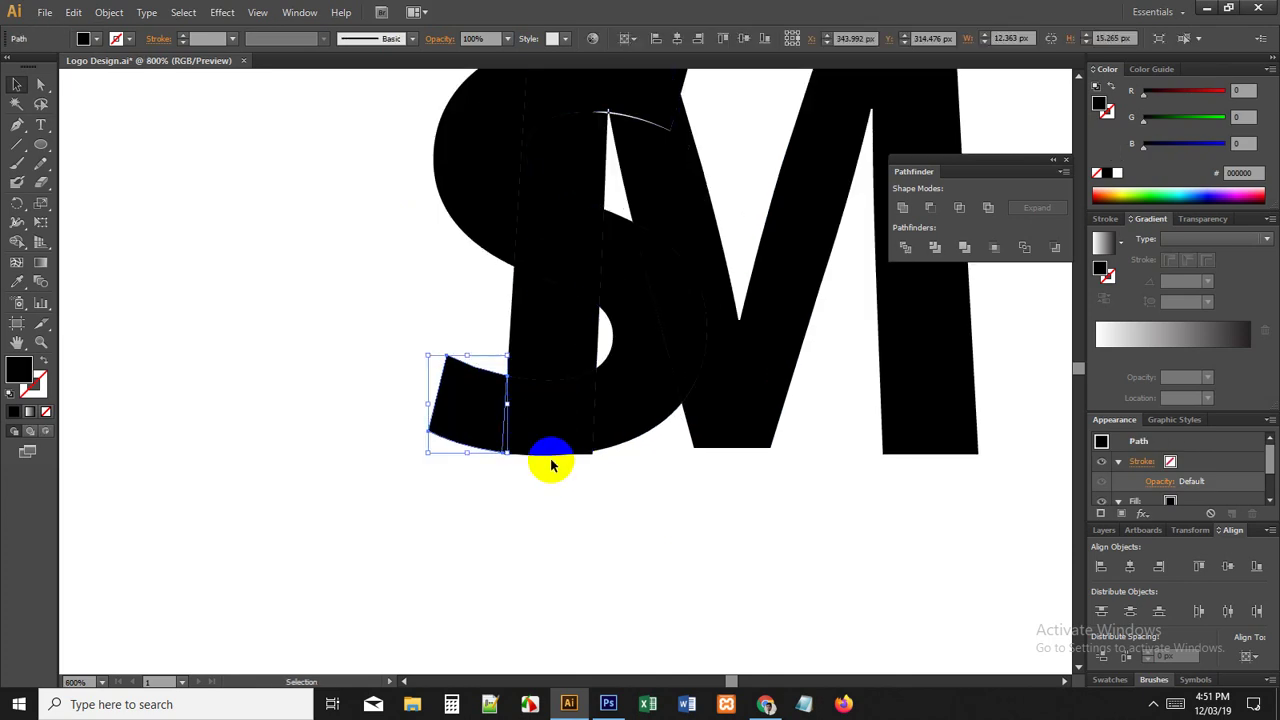
pyautogui.keyDown('shift'); pyautogui.click(550, 440); pyautogui.keyUp('shift')
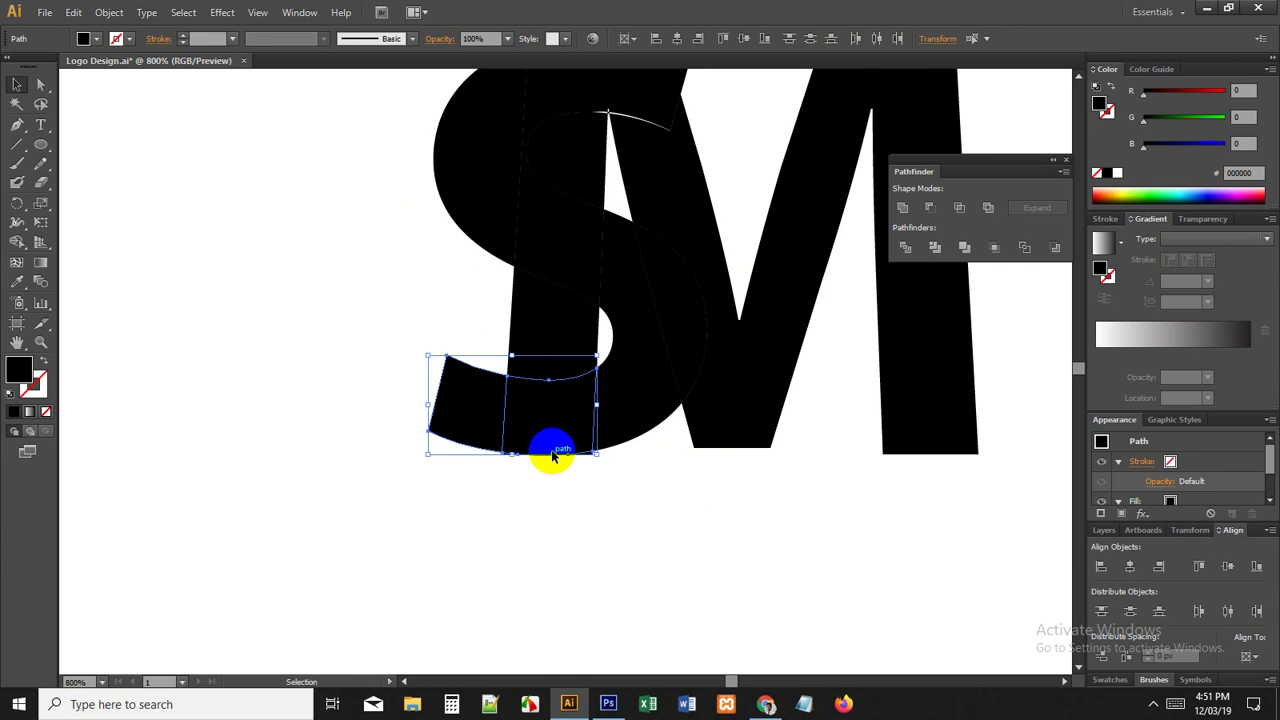
pyautogui.keyDown('shift'); pyautogui.click(640, 378); pyautogui.keyUp('shift')
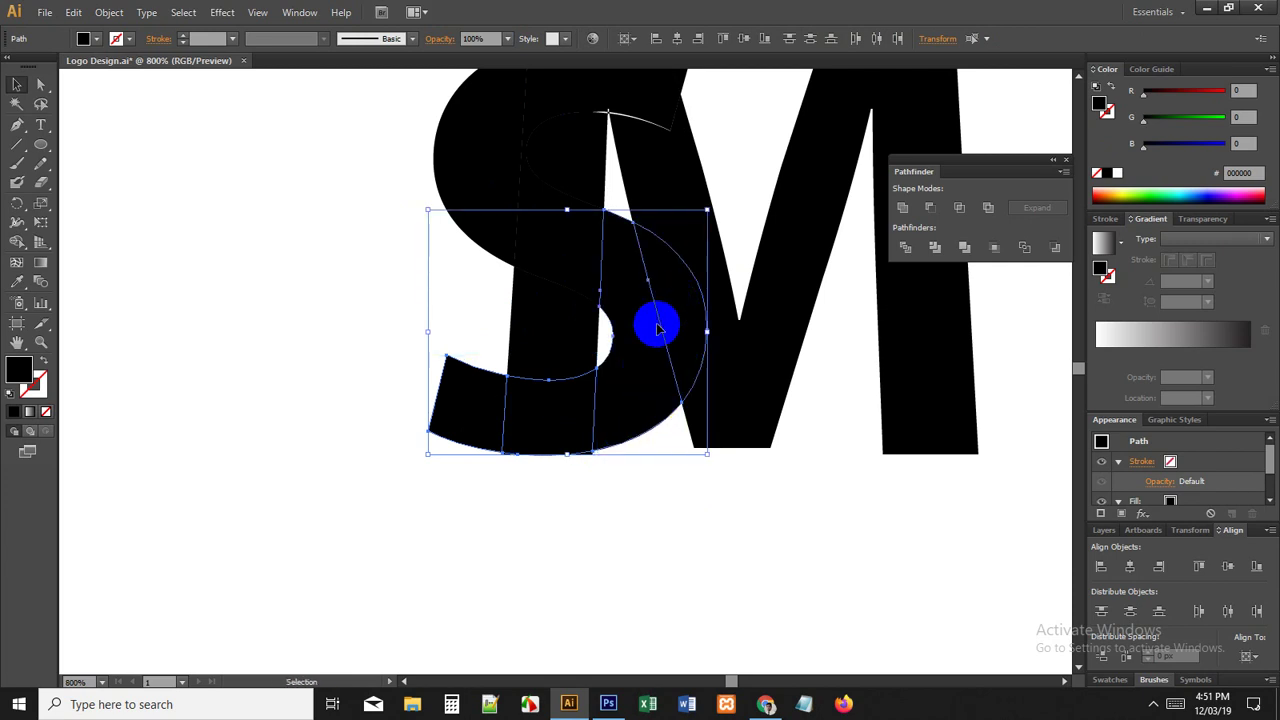
pyautogui.click(1269, 69)
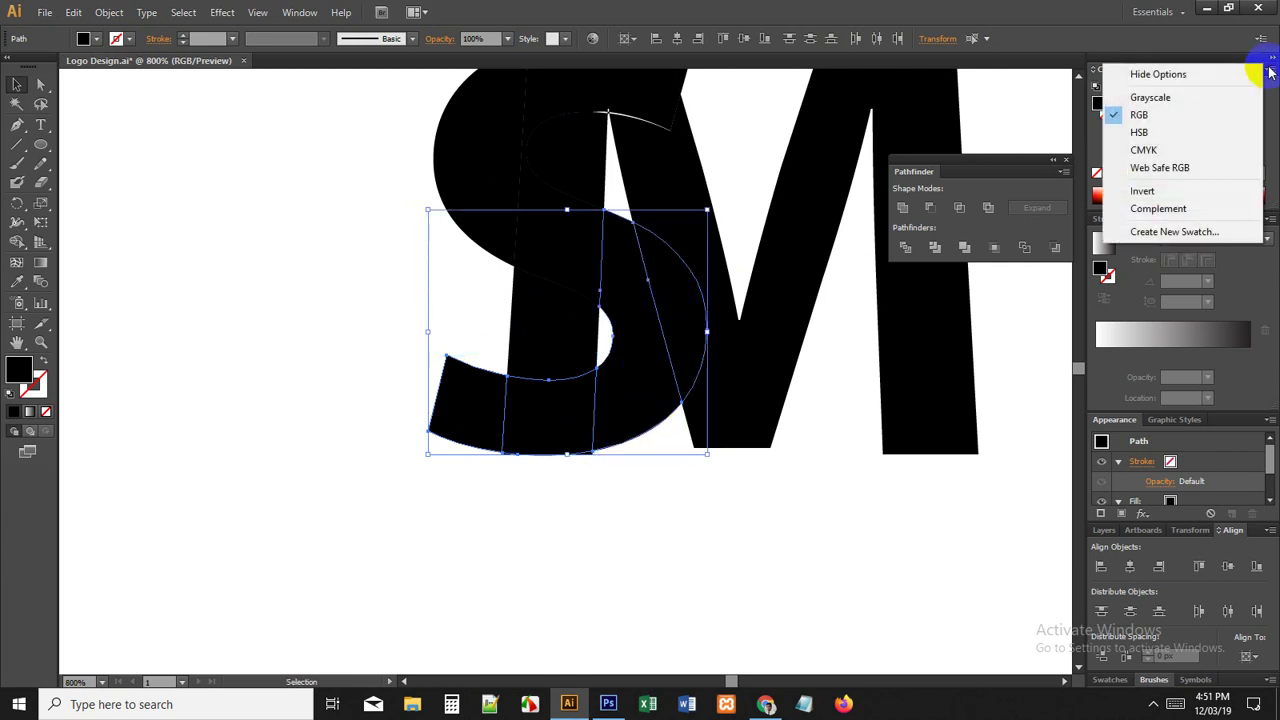
pyautogui.click(1150, 150)
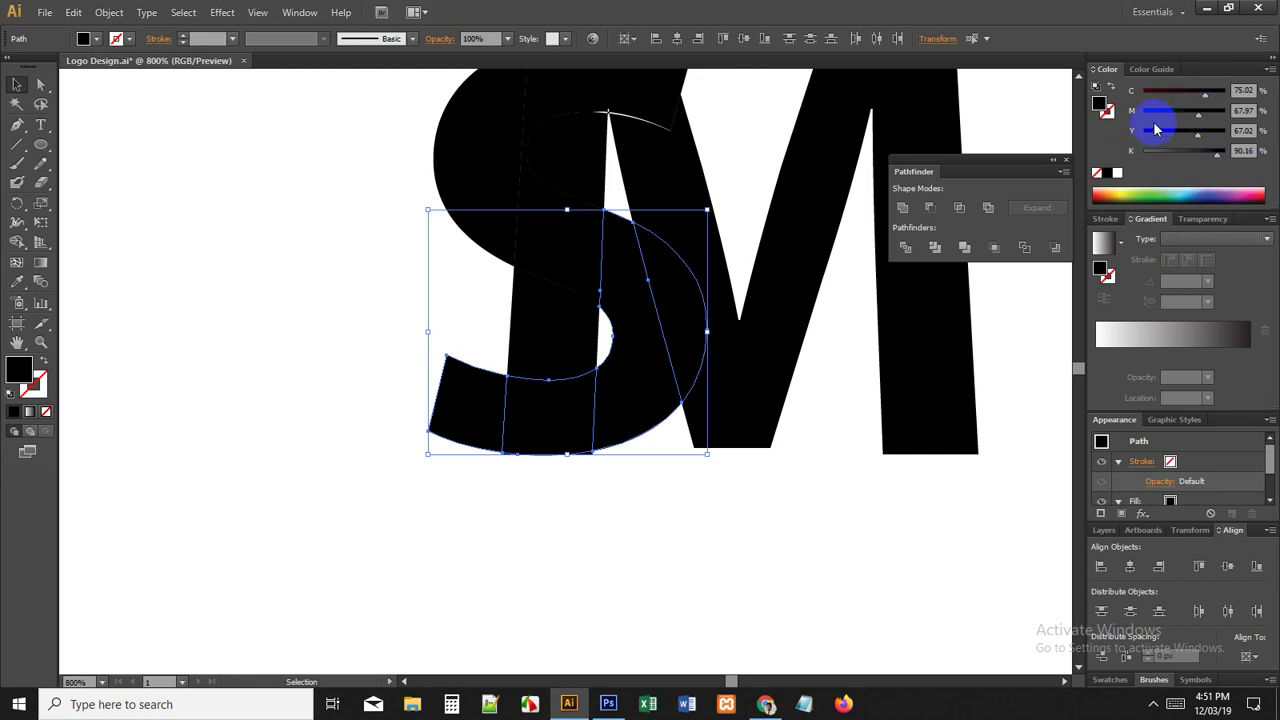
pyautogui.moveTo(1155, 127); pyautogui.dragTo(1108, 118)
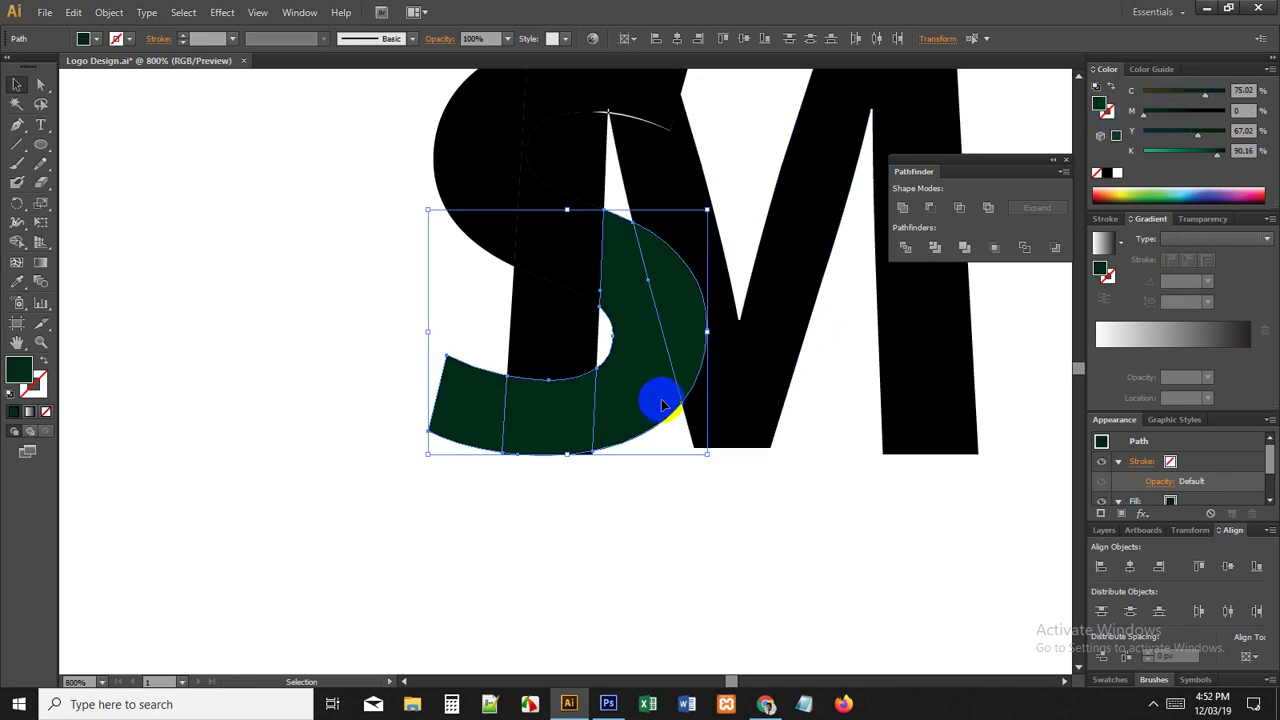
pyautogui.click(643, 495)
pyautogui.moveTo(632, 250); pyautogui.dragTo(652, 389)
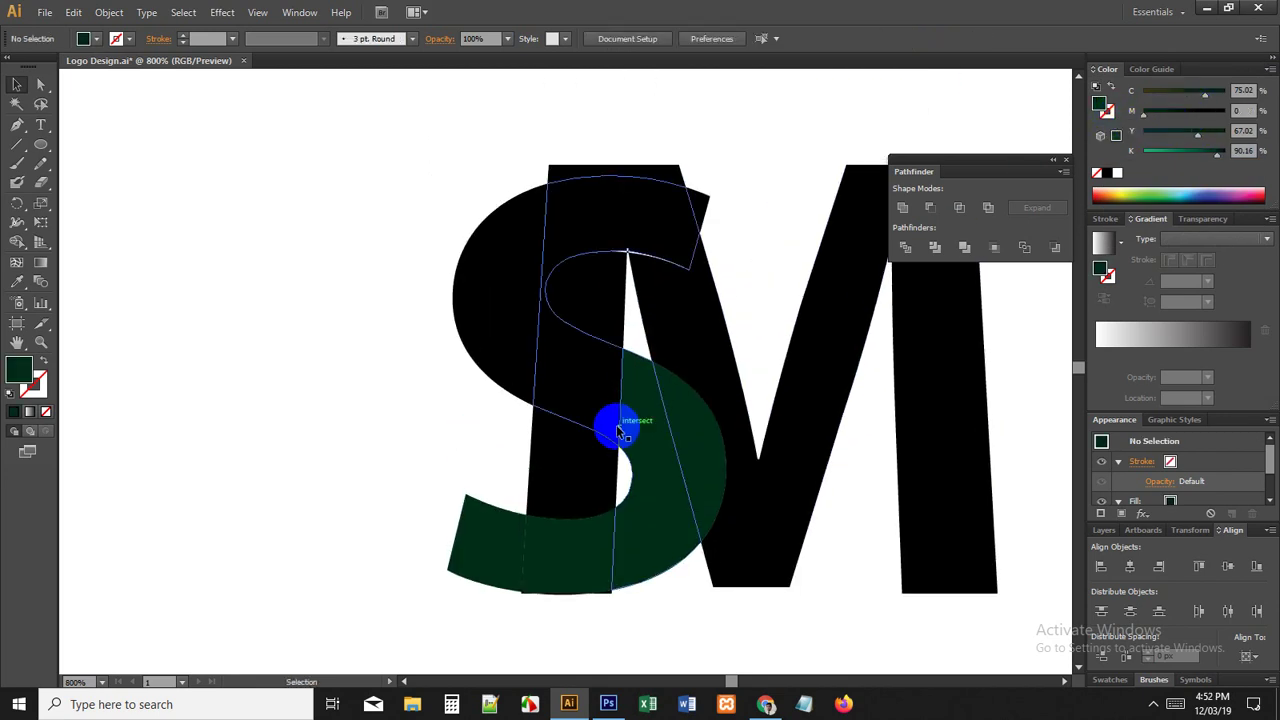
pyautogui.moveTo(500, 391); pyautogui.dragTo(486, 429)
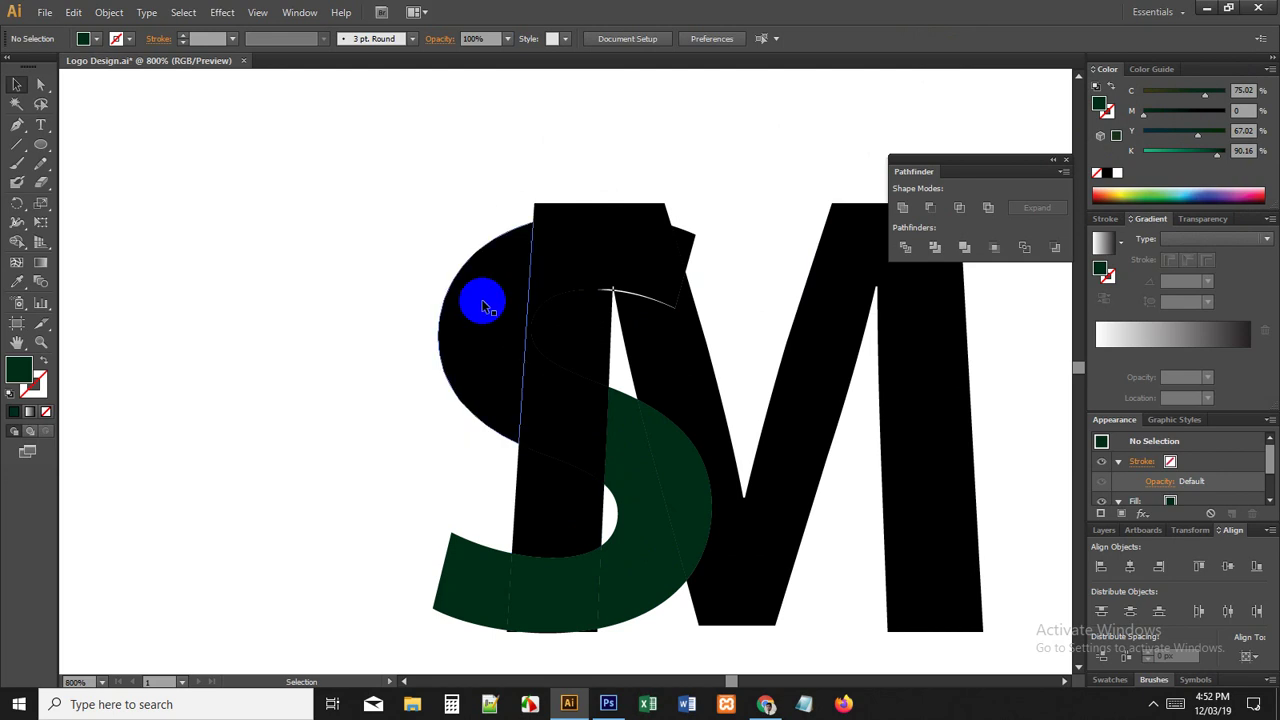
pyautogui.click(483, 306)
pyautogui.scroll(3, 502, 348)
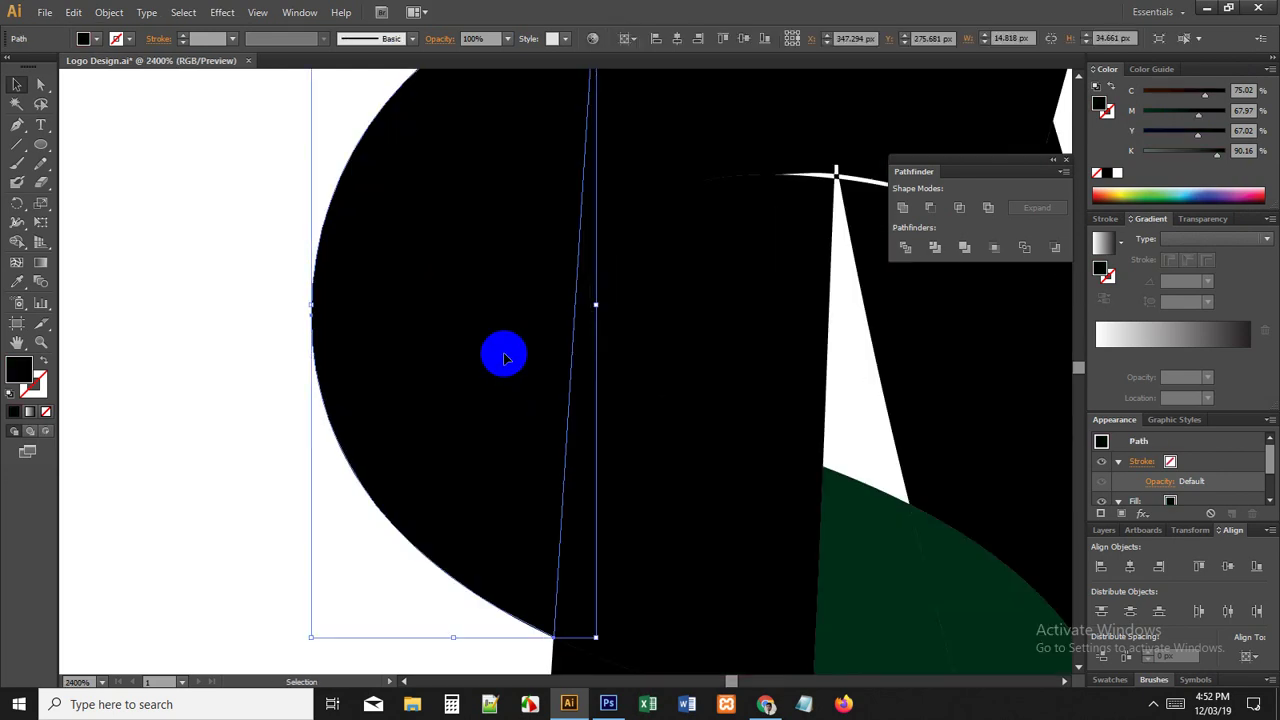
pyautogui.scroll(-3, 574, 283)
pyautogui.click(381, 310)
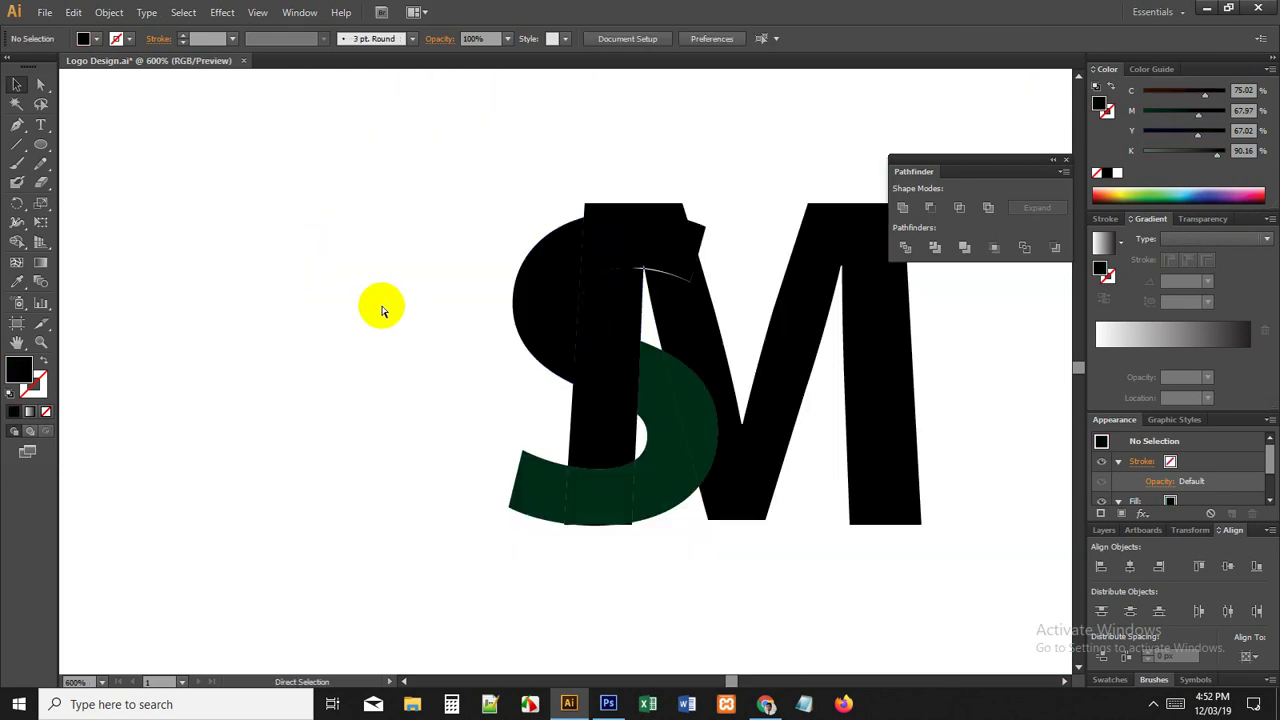
# Step: Undo the green recolor, the ungrouping and the Divide to restore the S and M as whole letters
pyautogui.hotkey('ctrl', 'z')
pyautogui.hotkey('ctrl', 'z')
pyautogui.hotkey('ctrl', 'z')
pyautogui.click(398, 309)
pyautogui.scroll(1, 562, 353)
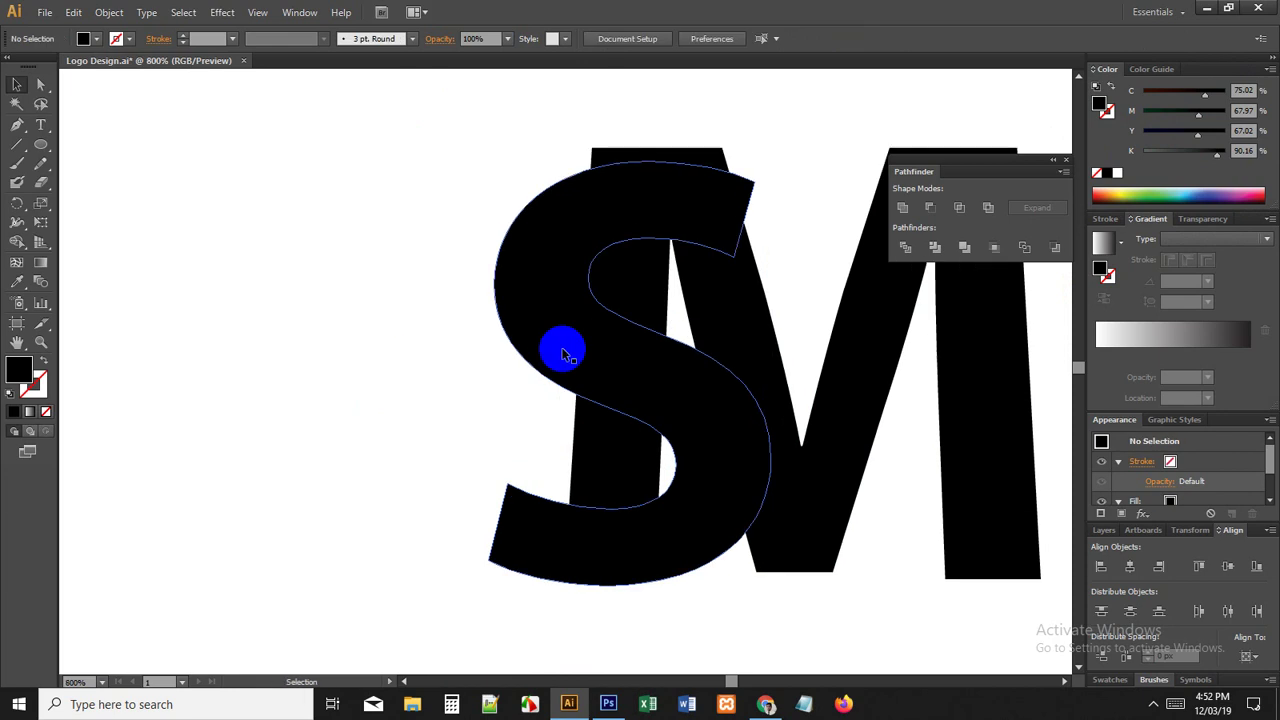
# Step: Shift the S slightly left at the same height, so its upper inner curve just clears the M's left stem
pyautogui.moveTo(589, 351); pyautogui.dragTo(580, 351)
pyautogui.hotkey('ctrl', 'z')
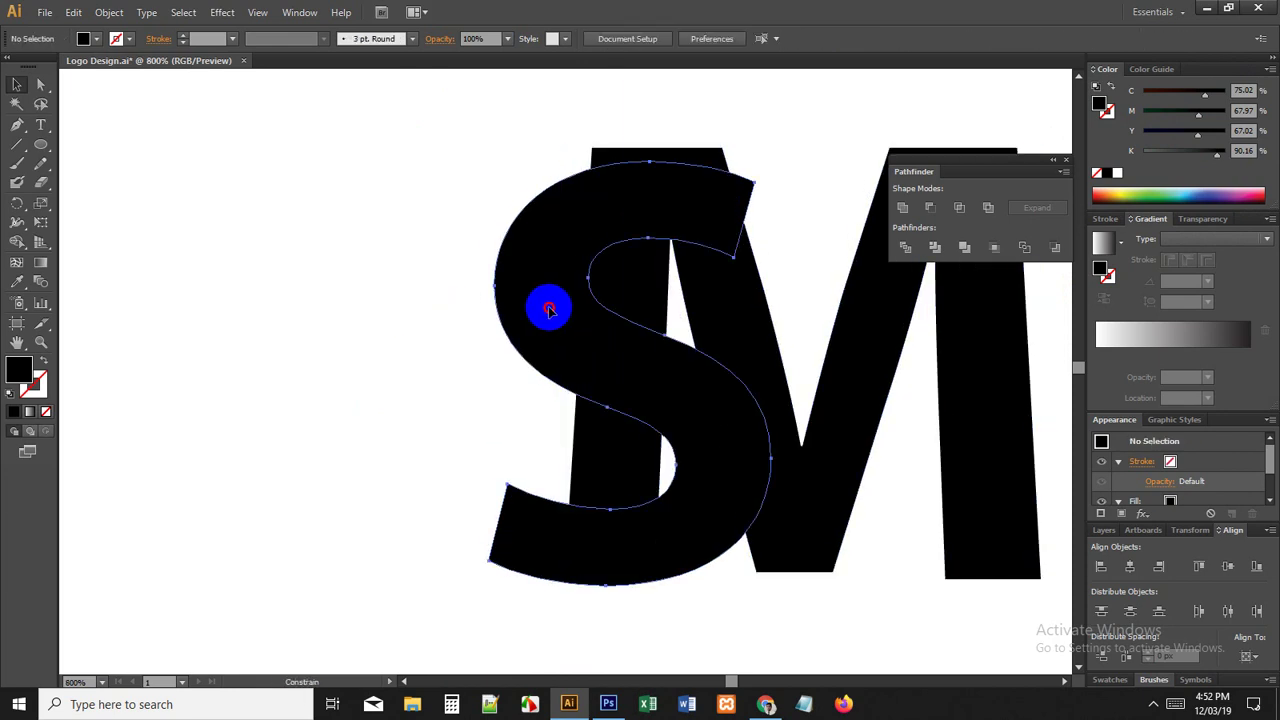
pyautogui.moveTo(548, 310); pyautogui.dragTo(510, 322)
pyautogui.click(400, 360)
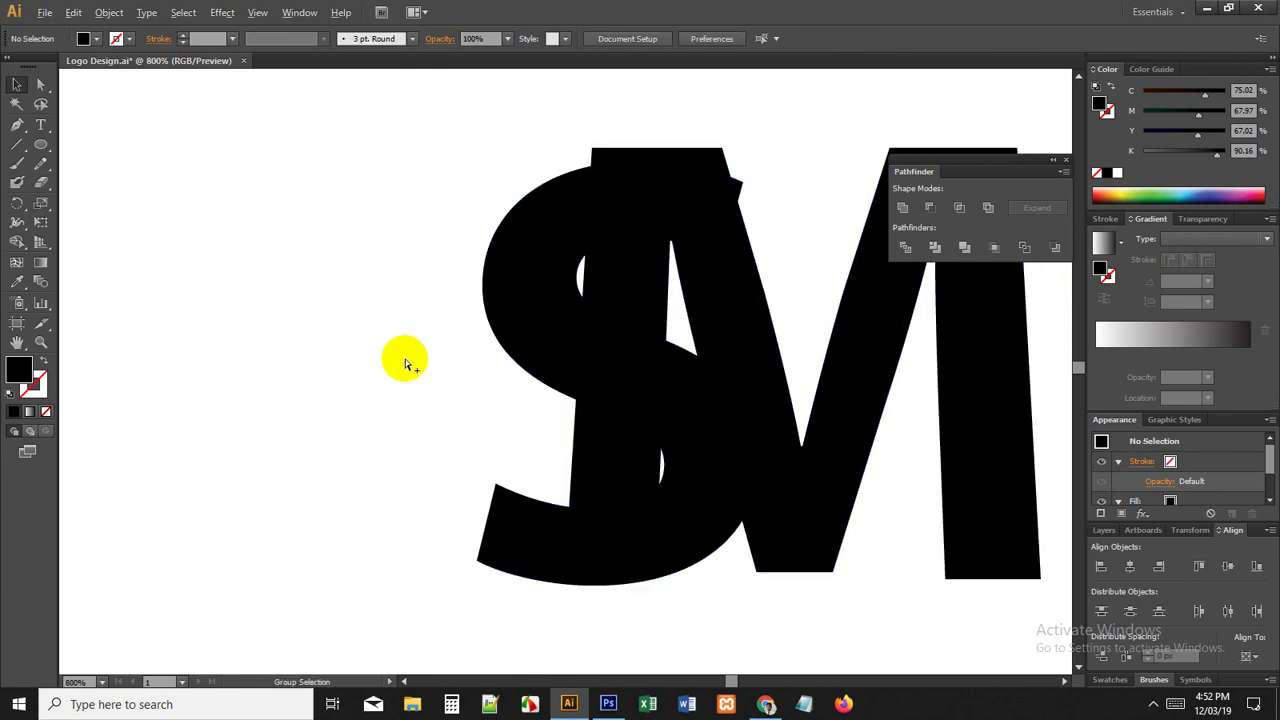
# Step: Split the repositioned S and M with Pathfinder Divide, ungroup the resulting pieces, and deselect
pyautogui.scroll(-1, 405, 362)
pyautogui.click(471, 329)
pyautogui.moveTo(380, 194); pyautogui.dragTo(743, 503)
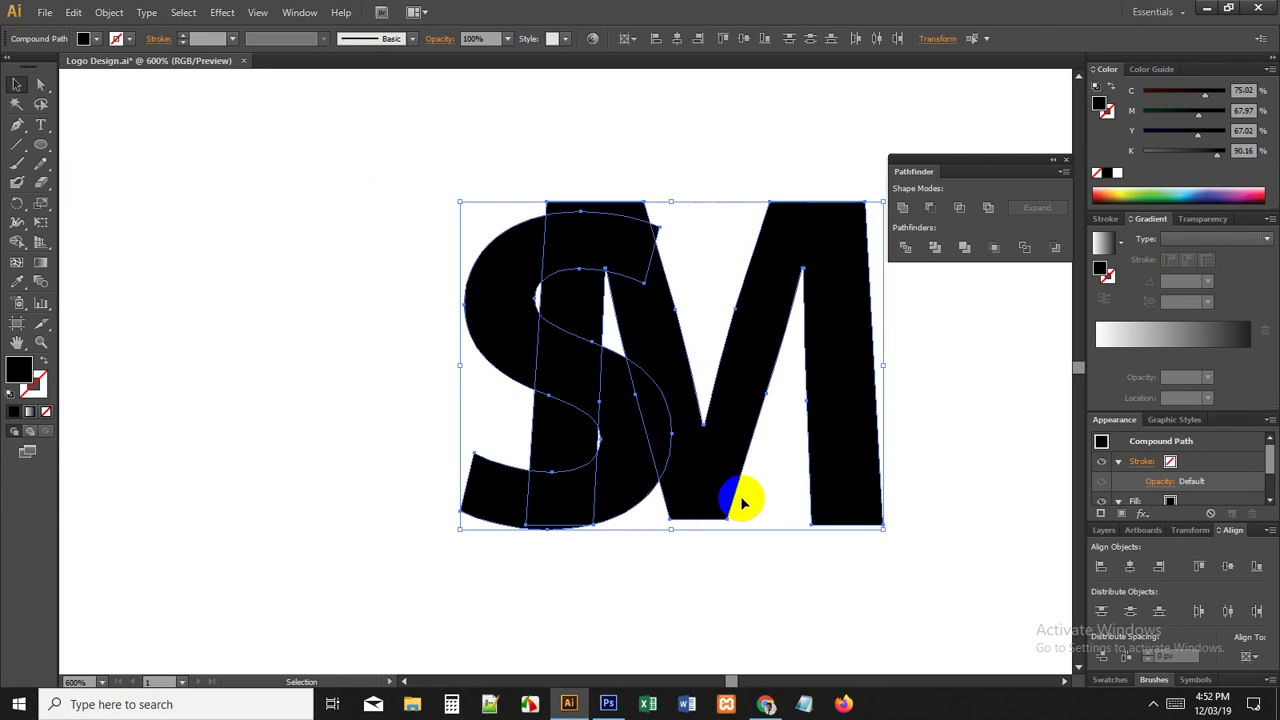
pyautogui.click(905, 249)
pyautogui.click(552, 515)
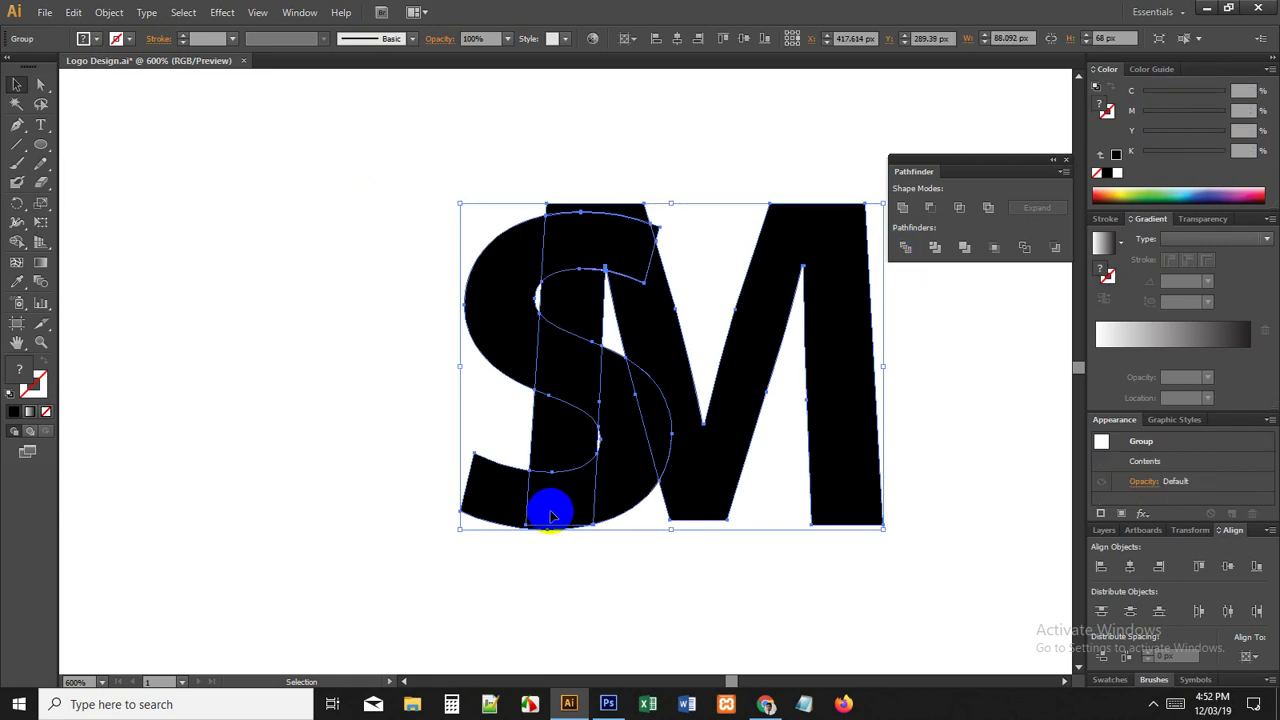
pyautogui.rightClick(555, 396)
pyautogui.click(629, 489)
pyautogui.click(570, 625)
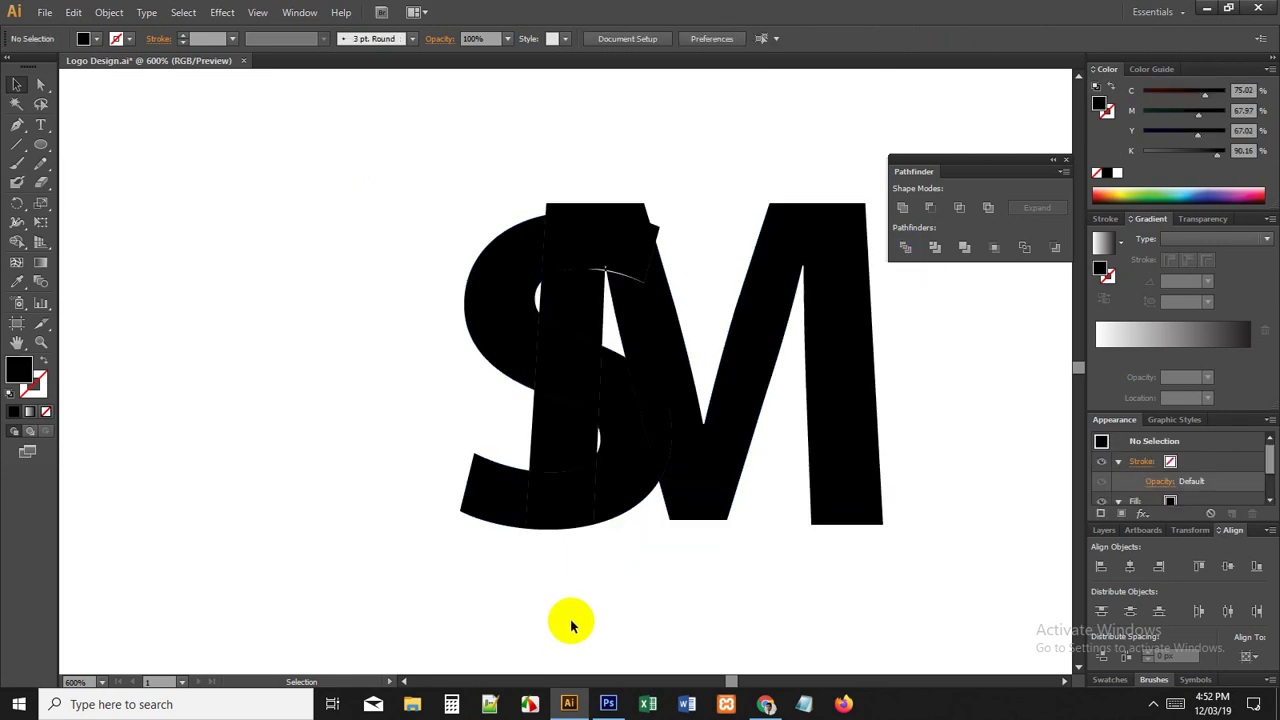
# Step: Fill the pieces of the S's lower curve with dark red, setting cyan 0%, magenta 100% and black 53%
pyautogui.click(488, 480)
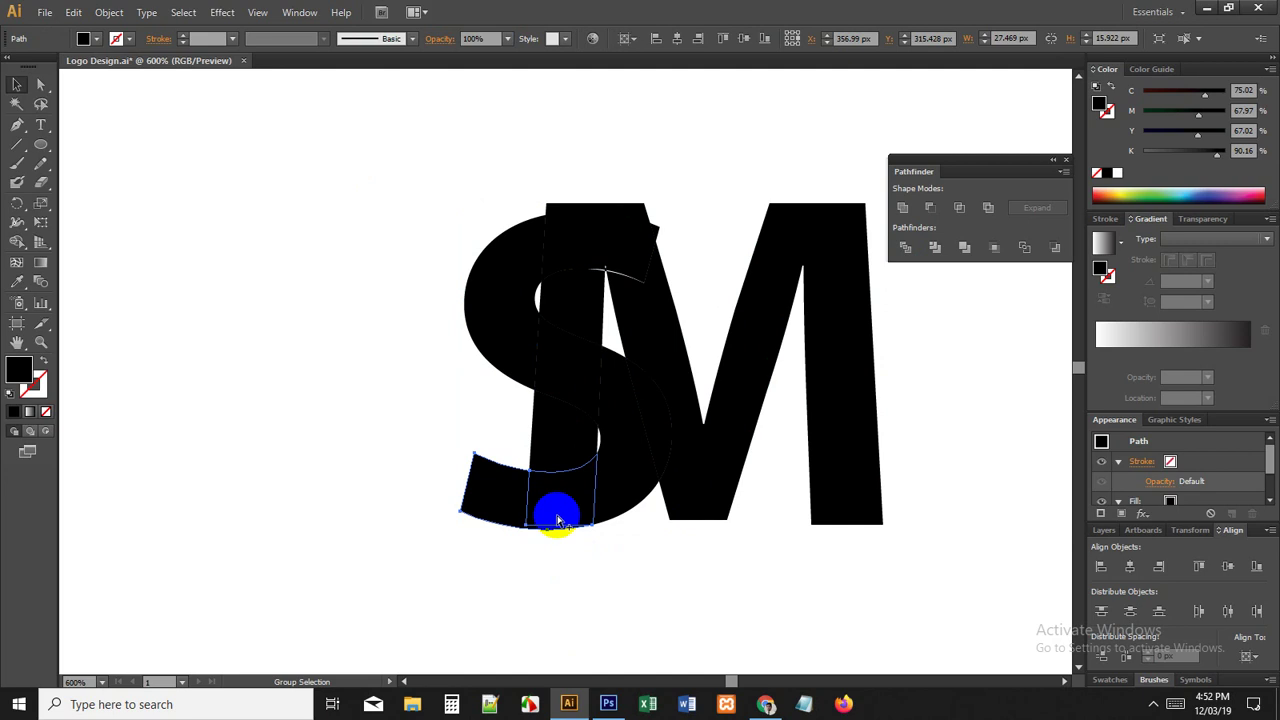
pyautogui.scroll(1, 557, 517)
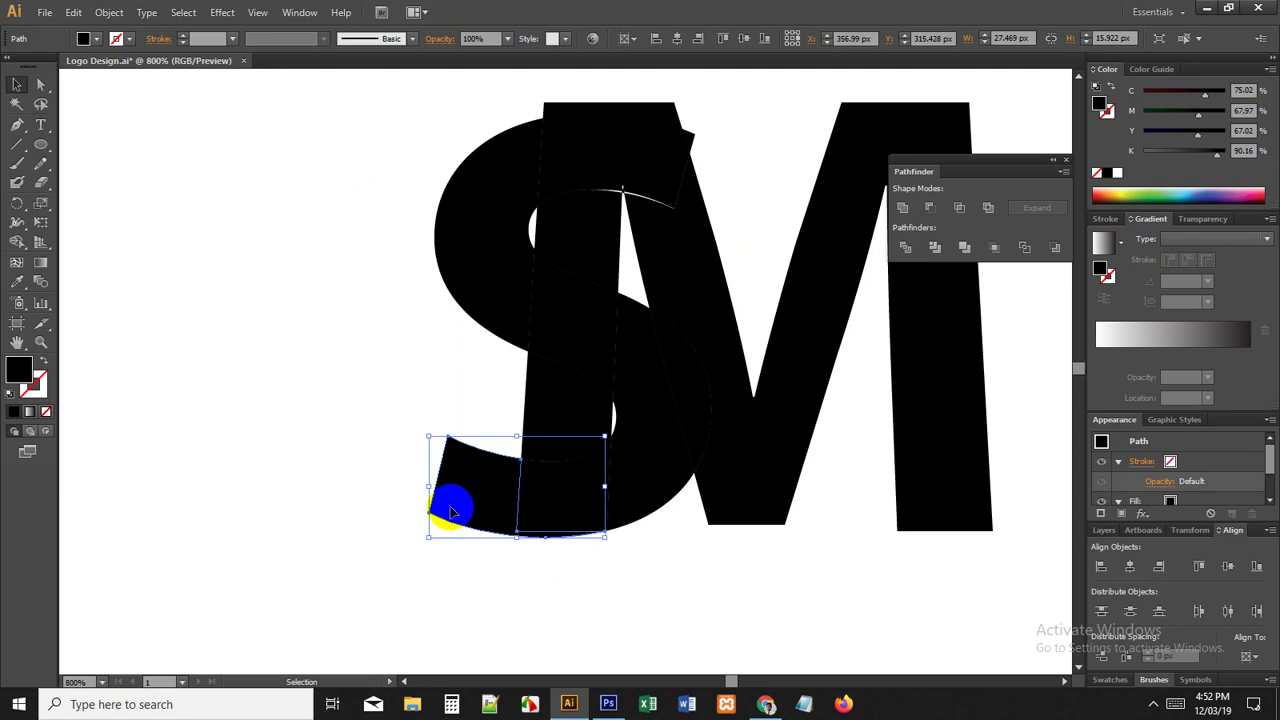
pyautogui.keyDown('shift'); pyautogui.click(650, 458); pyautogui.keyUp('shift')
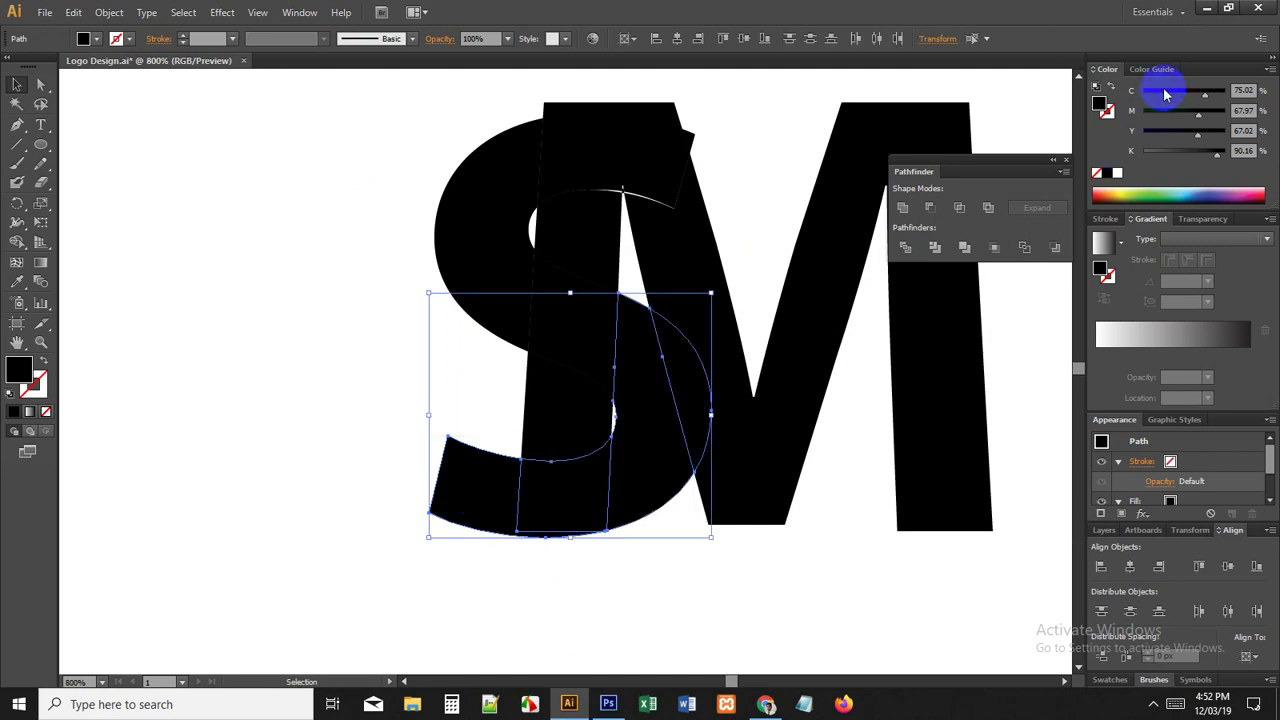
pyautogui.moveTo(1164, 91); pyautogui.dragTo(1103, 94)
pyautogui.moveTo(1201, 113); pyautogui.dragTo(1271, 112)
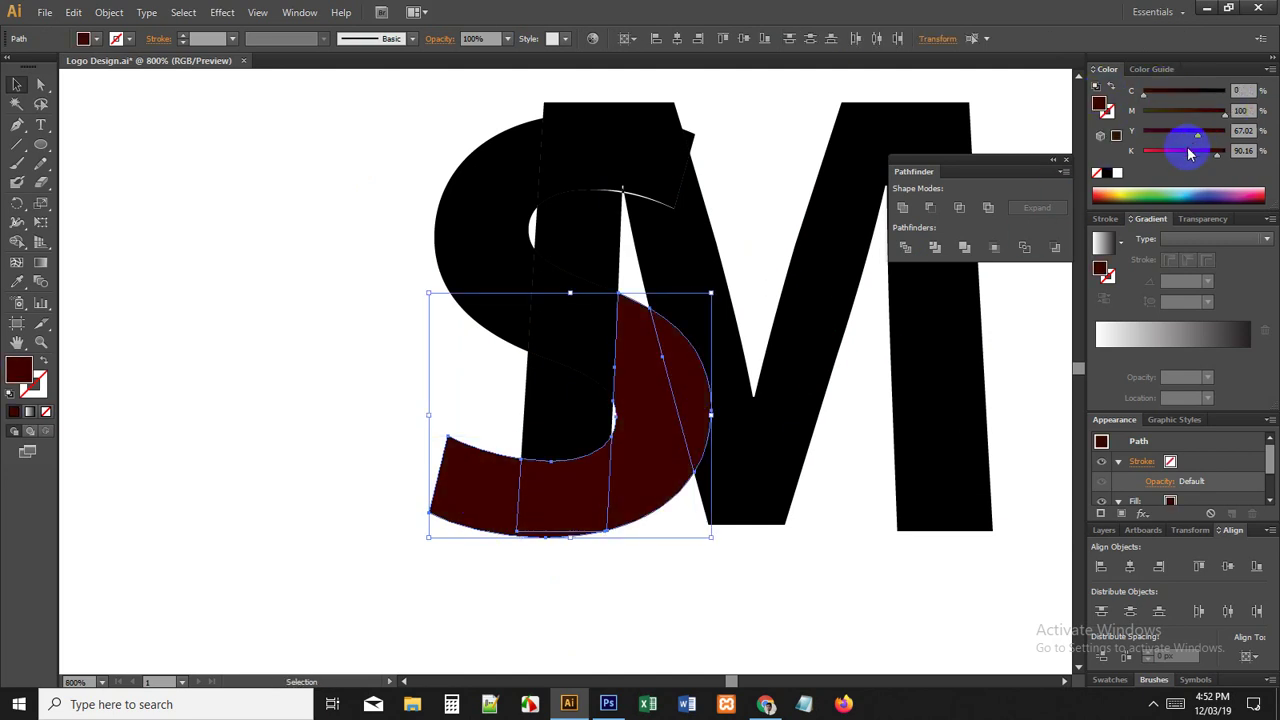
pyautogui.moveTo(1190, 152); pyautogui.dragTo(1175, 153)
pyautogui.click(1186, 151)
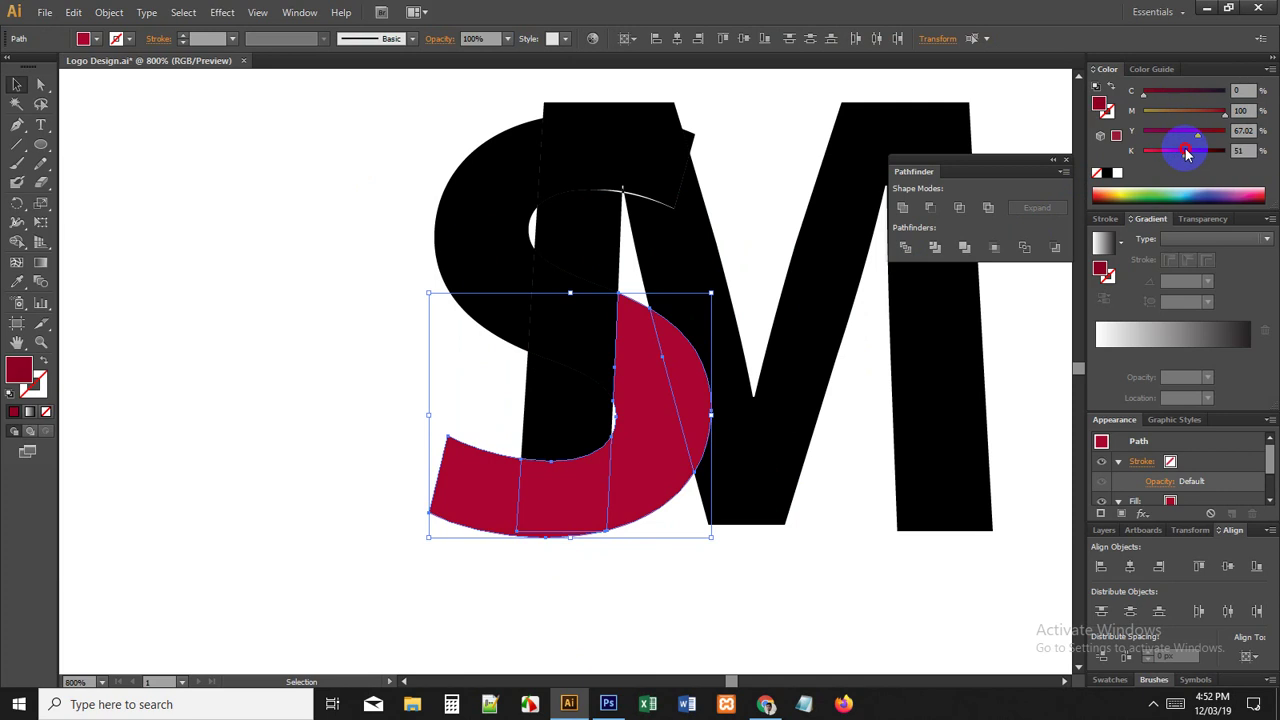
pyautogui.click(280, 233)
# Step: Select the pieces of the S's upper curve, including the small tip, and fill them with the dark red sampled by Eyedropper
pyautogui.press('space')
pyautogui.moveTo(307, 211); pyautogui.dragTo(288, 287)
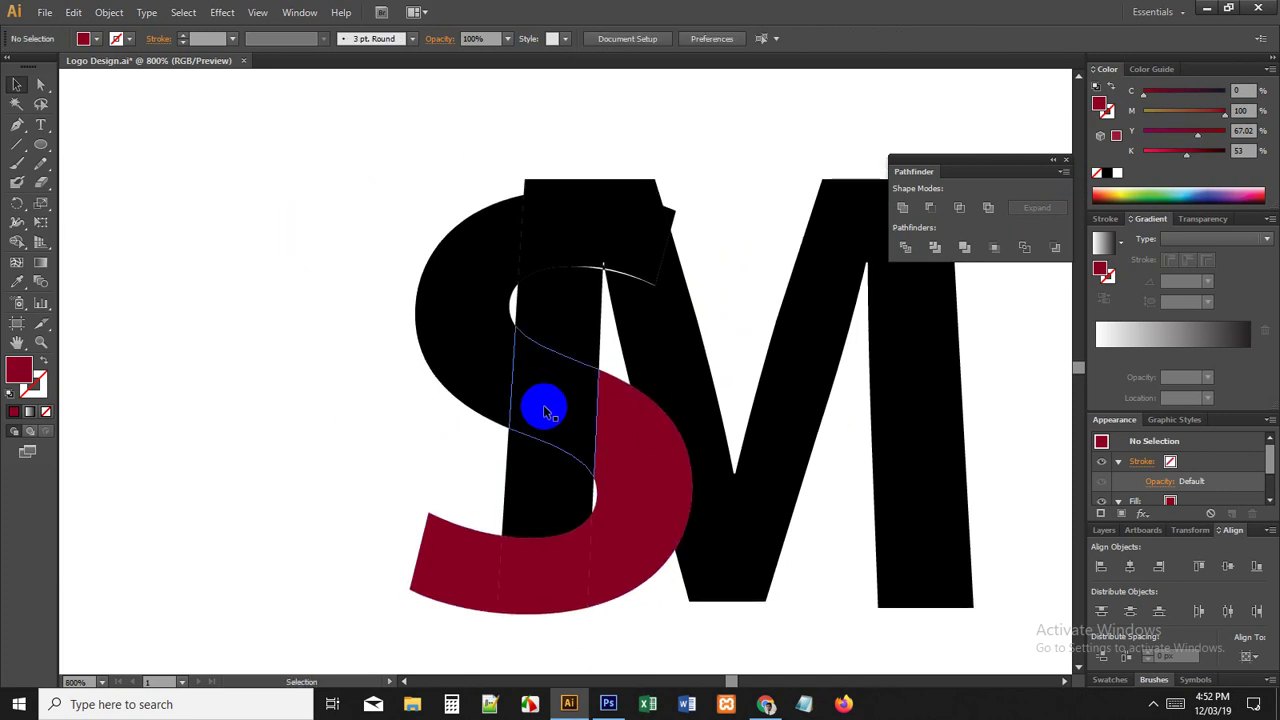
pyautogui.click(463, 347)
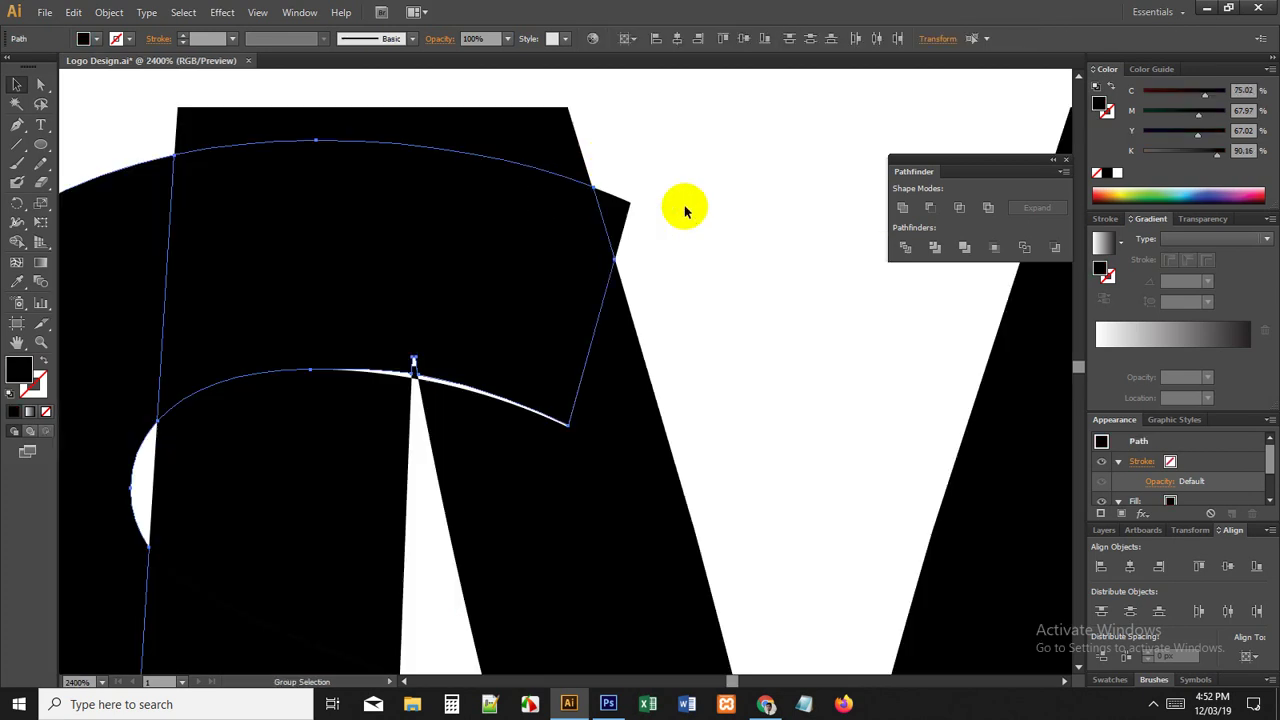
pyautogui.scroll(3, 686, 207)
pyautogui.scroll(-4, 640, 260)
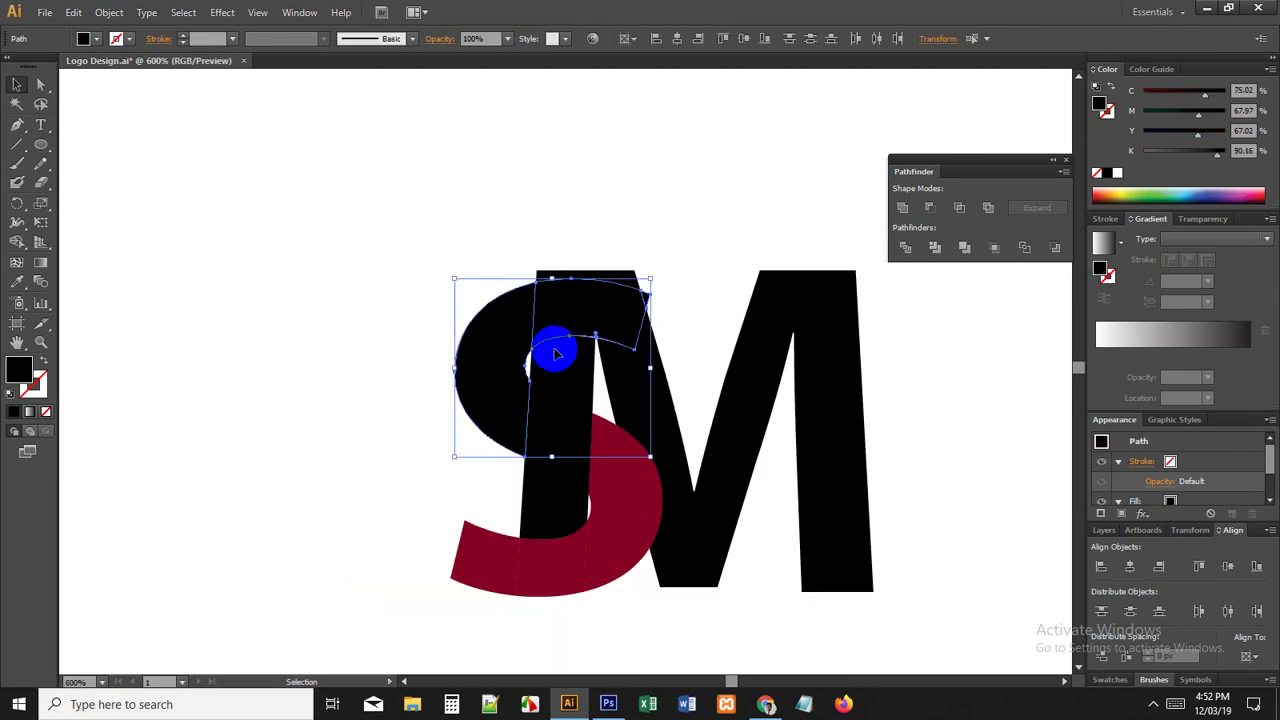
pyautogui.click(17, 285)
pyautogui.click(612, 472)
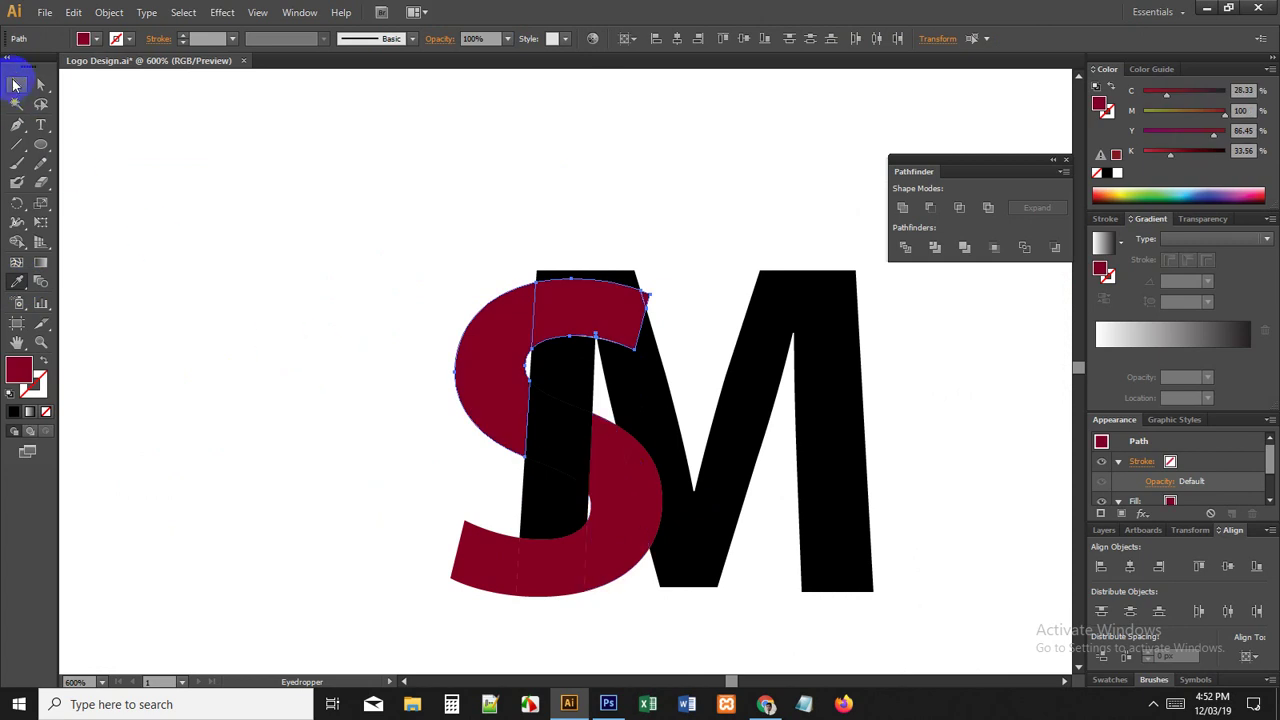
pyautogui.click(15, 85)
pyautogui.click(260, 226)
# Step: Fill the S's black middle piece crossing the M's left stem with the sampled dark red, and deselect
pyautogui.scroll(-1, 262, 228)
pyautogui.scroll(1, 356, 232)
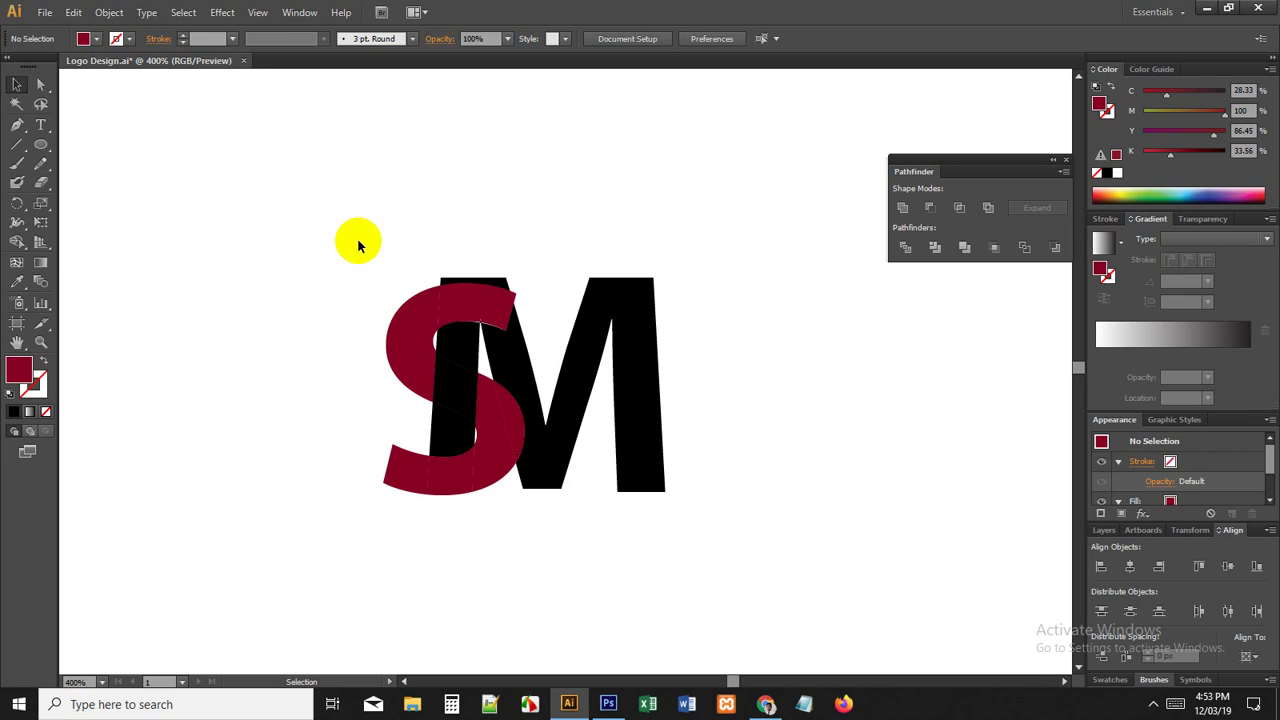
pyautogui.click(468, 385)
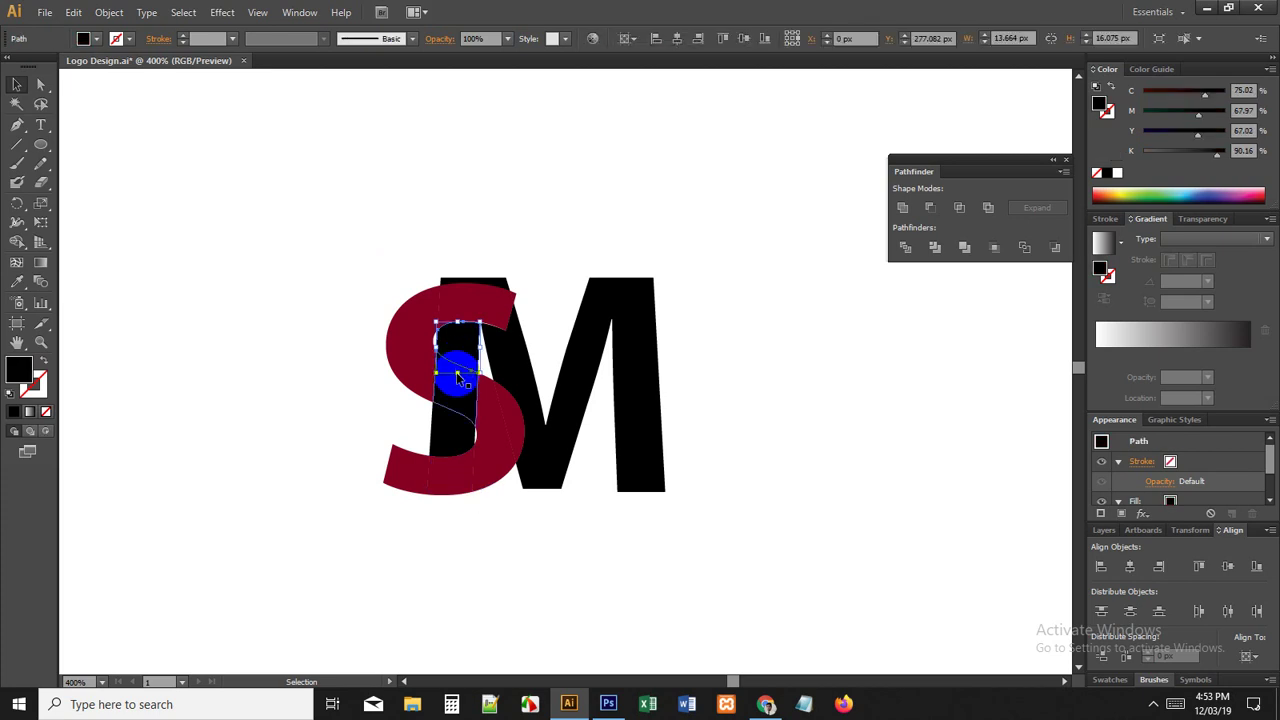
pyautogui.click(453, 400)
pyautogui.click(17, 282)
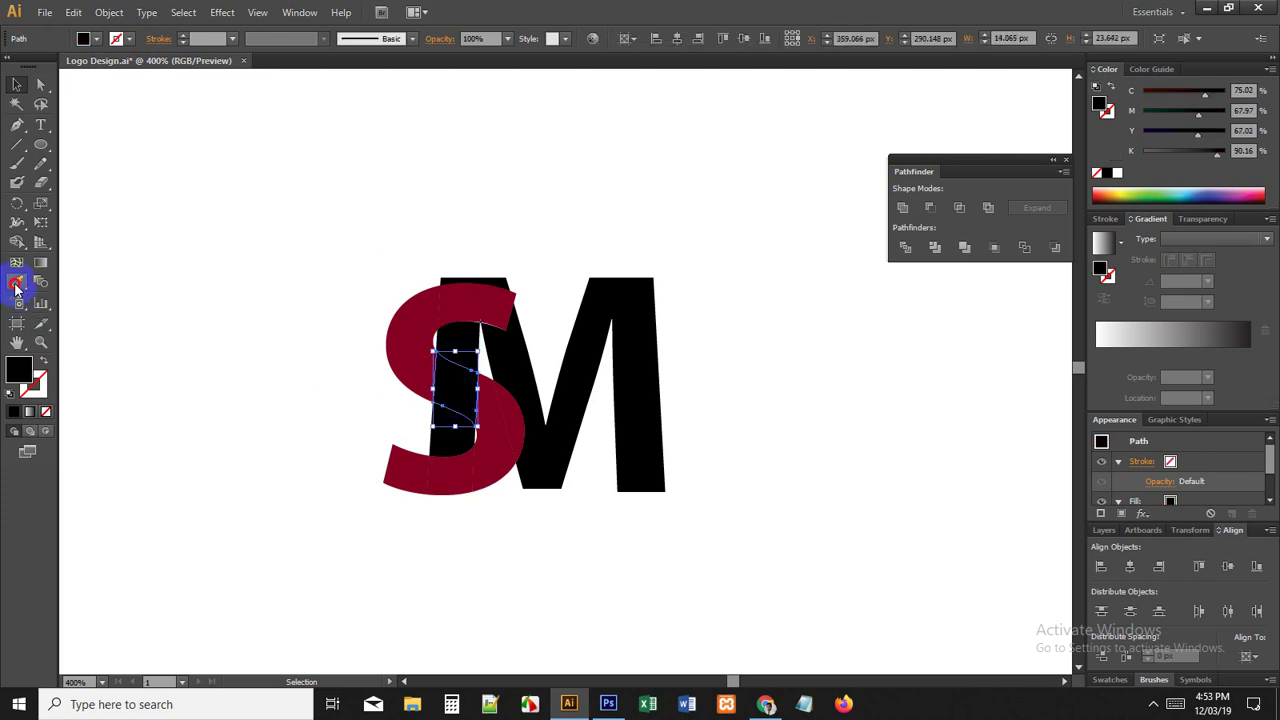
pyautogui.click(416, 306)
pyautogui.click(17, 84)
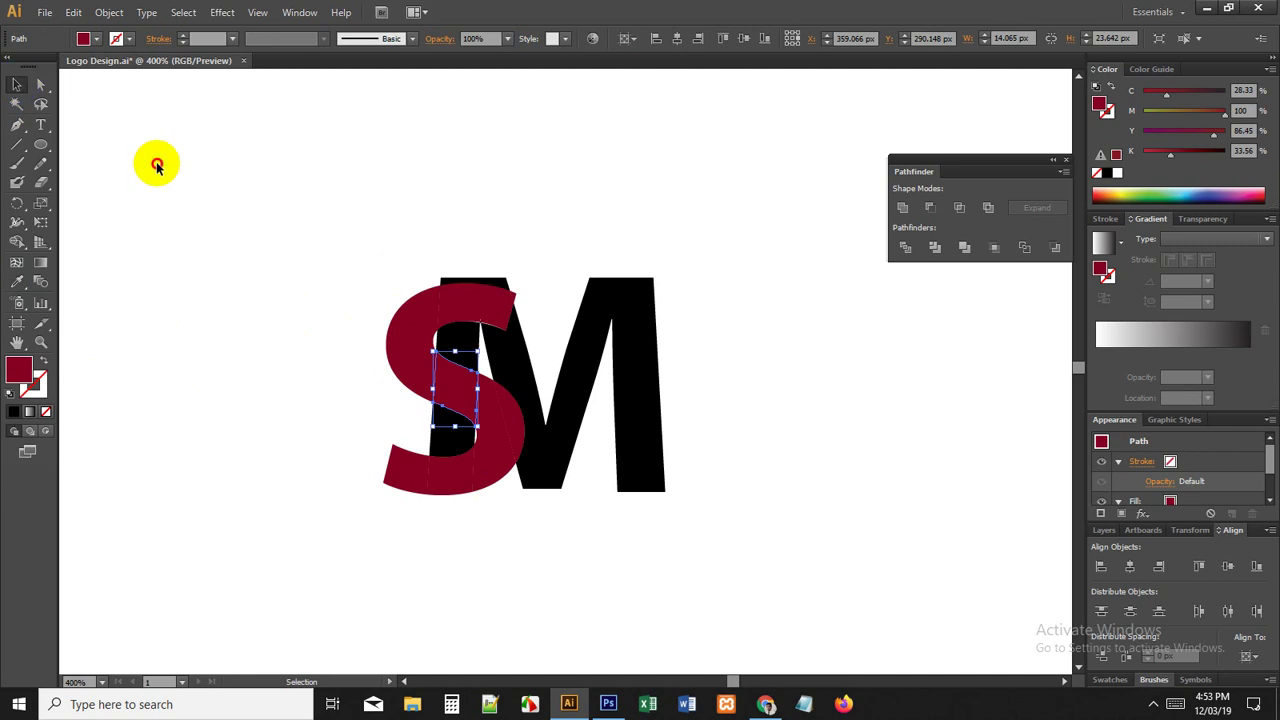
pyautogui.click(160, 168)
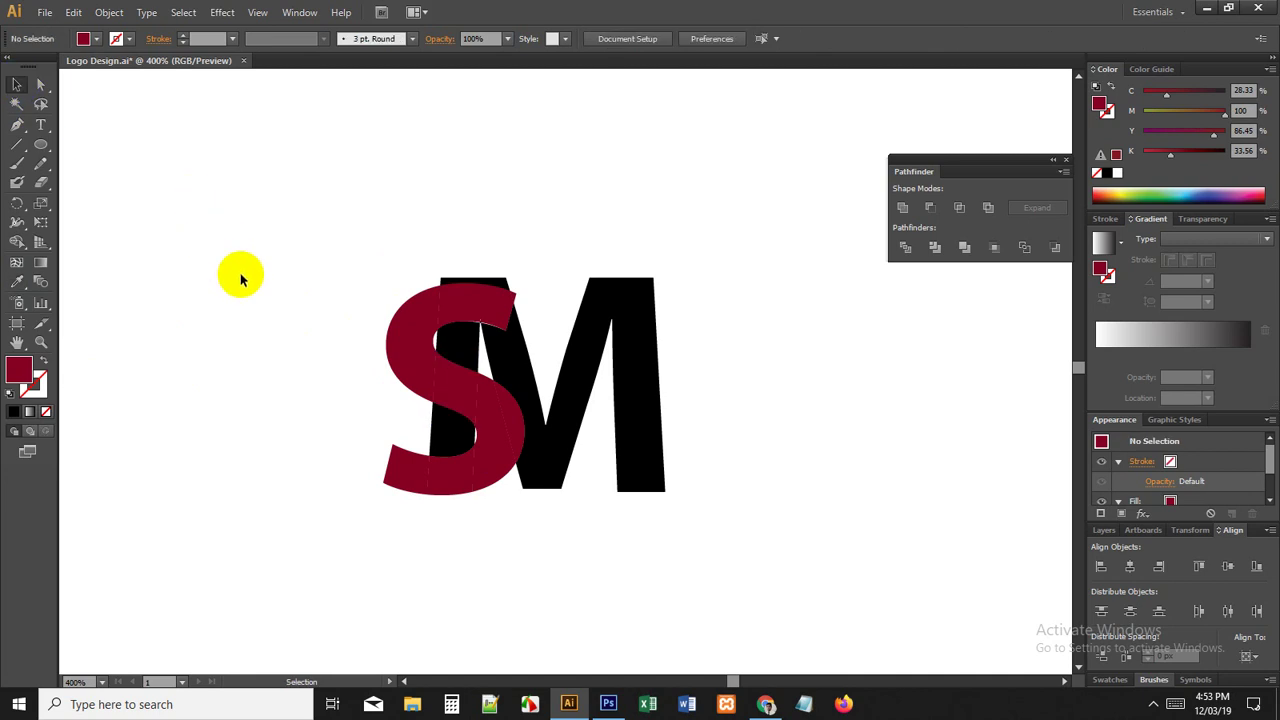
# Step: Fill the S's upper-curve piece overlapping the M's left stem with the black sampled from the M by Eyedropper, and deselect
pyautogui.scroll(1, 494, 286)
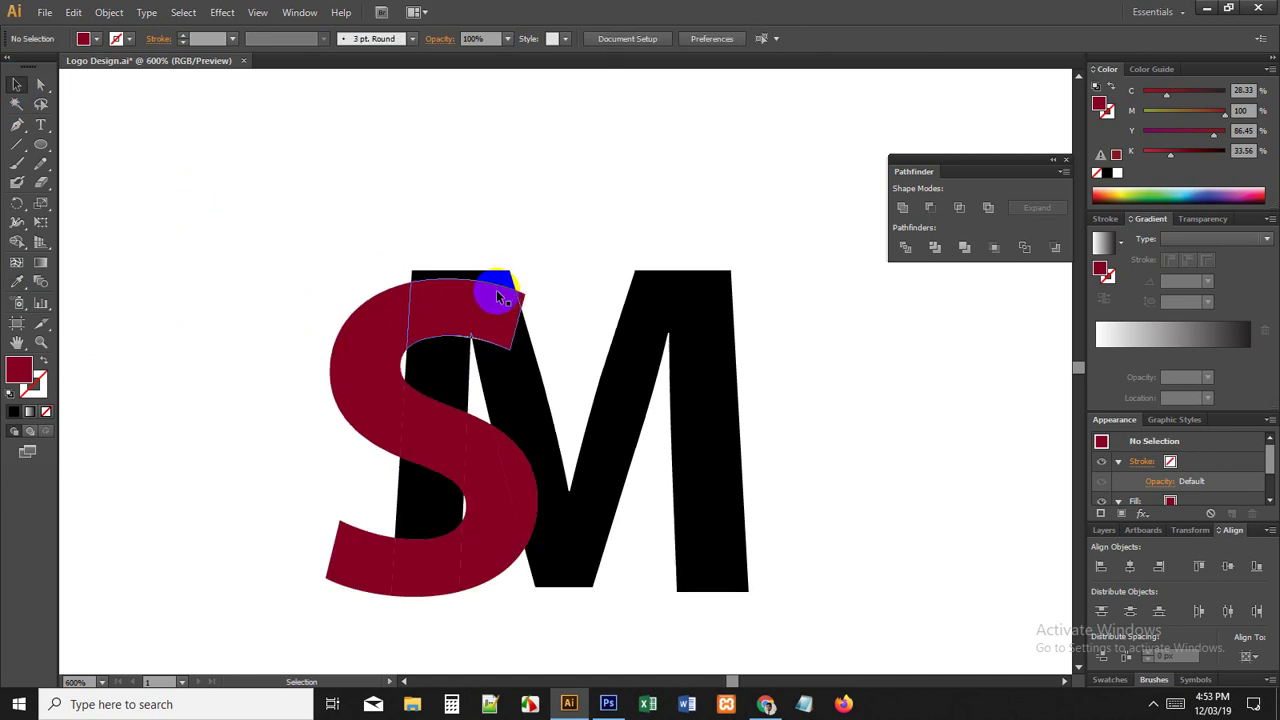
pyautogui.click(492, 309)
pyautogui.moveTo(474, 411); pyautogui.dragTo(486, 353)
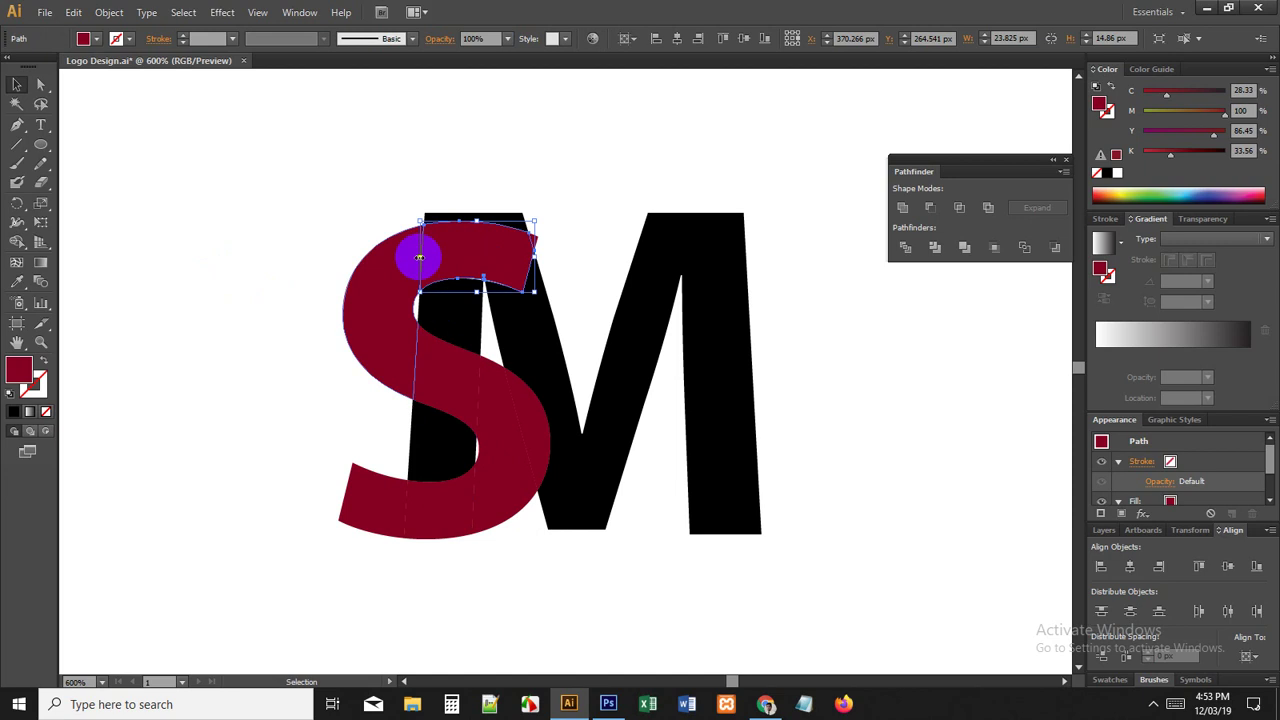
pyautogui.keyDown('shift'); pyautogui.click(391, 262); pyautogui.keyUp('shift')
pyautogui.keyDown('shift'); pyautogui.click(391, 263); pyautogui.keyUp('shift')
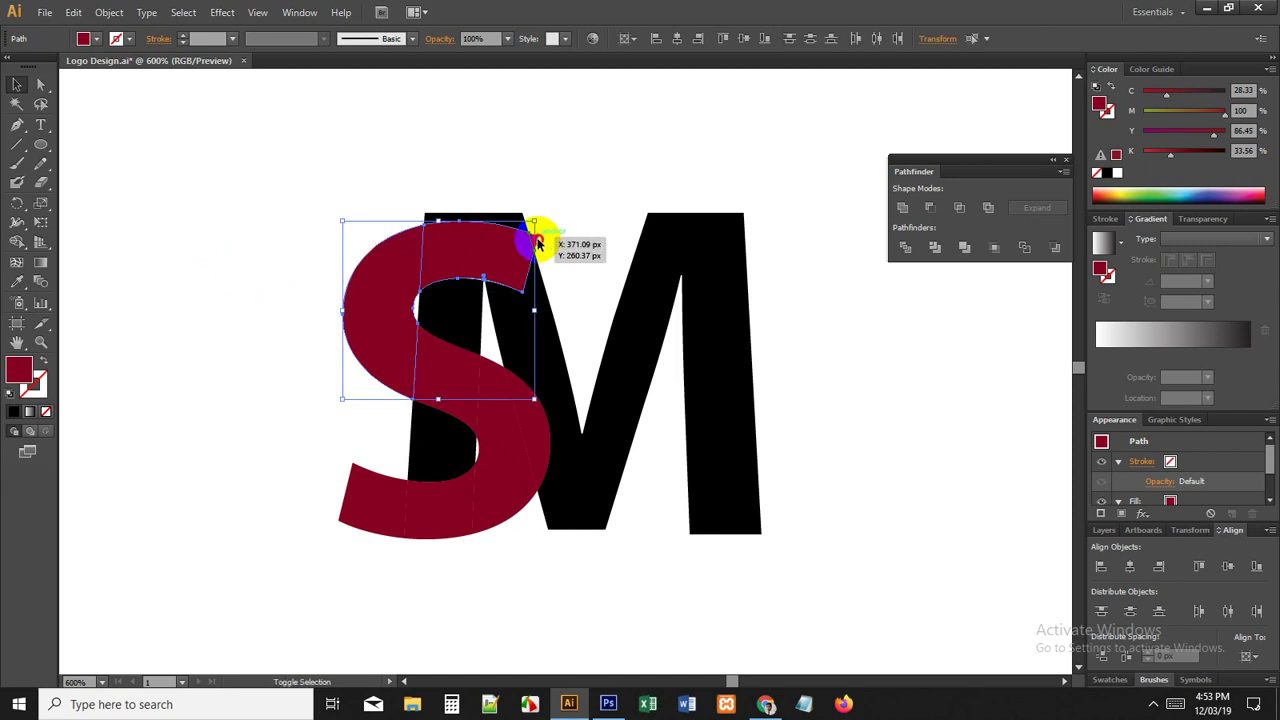
pyautogui.click(568, 280)
pyautogui.click(500, 249)
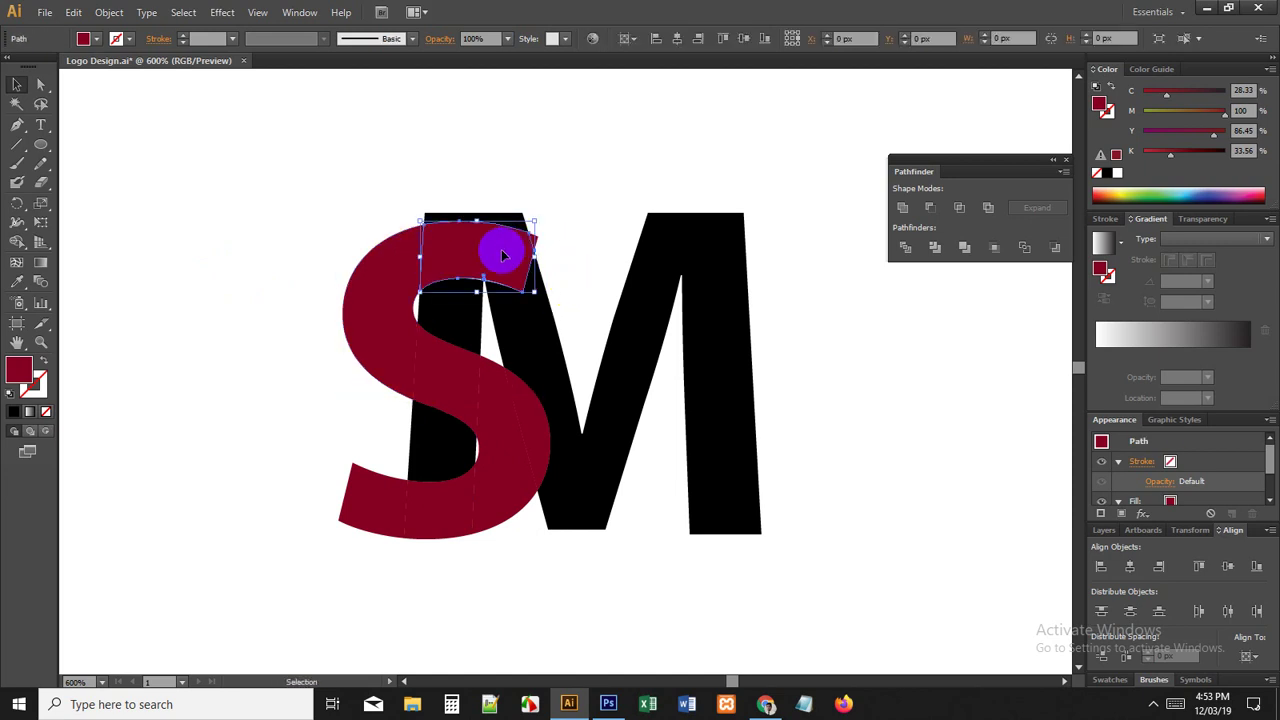
pyautogui.click(17, 281)
pyautogui.click(563, 327)
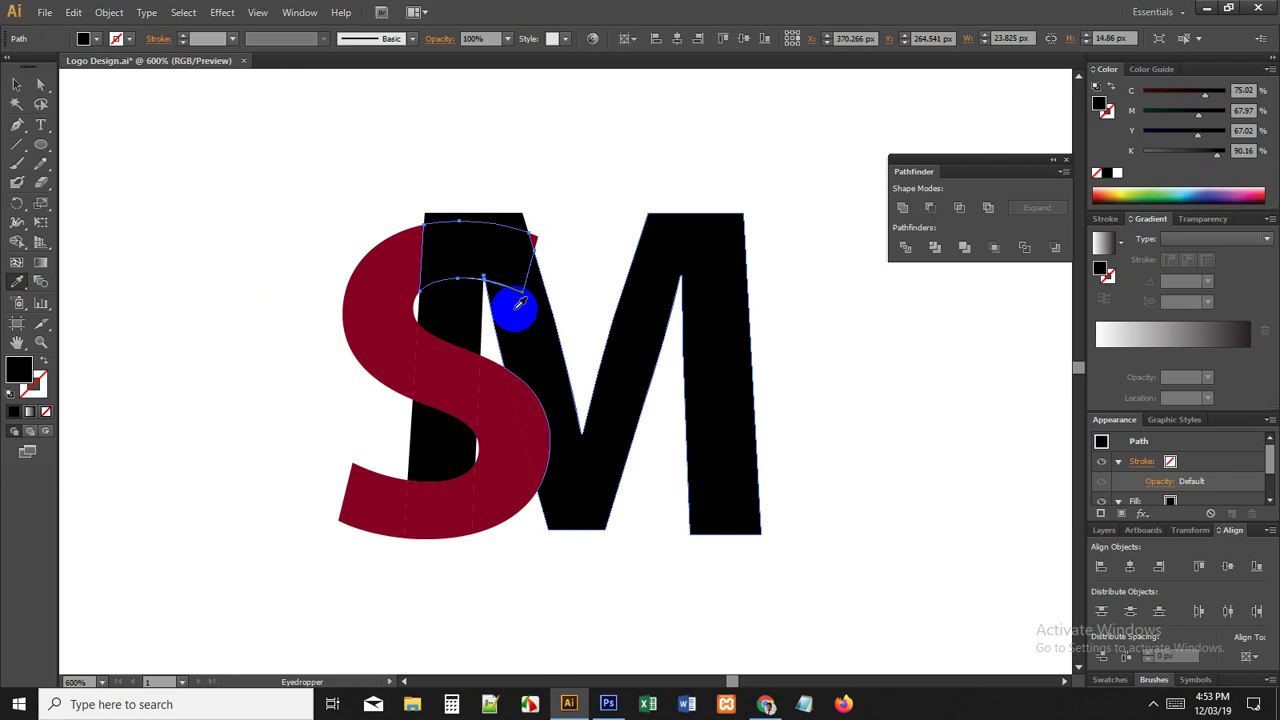
pyautogui.click(17, 85)
pyautogui.scroll(2, 420, 170)
pyautogui.click(590, 205)
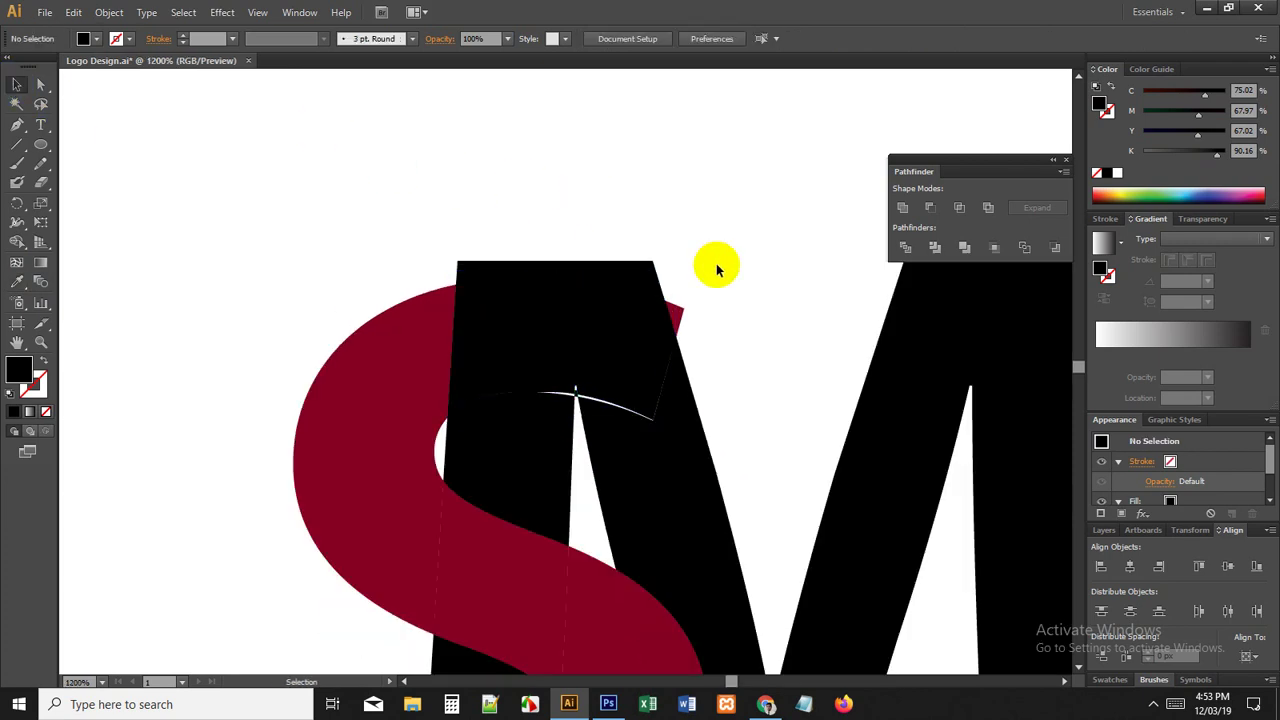
# Step: Fill the S's lower-curve piece crossing the foot of the M's left stem with the M's sampled black, and deselect
pyautogui.scroll(-2, 651, 229)
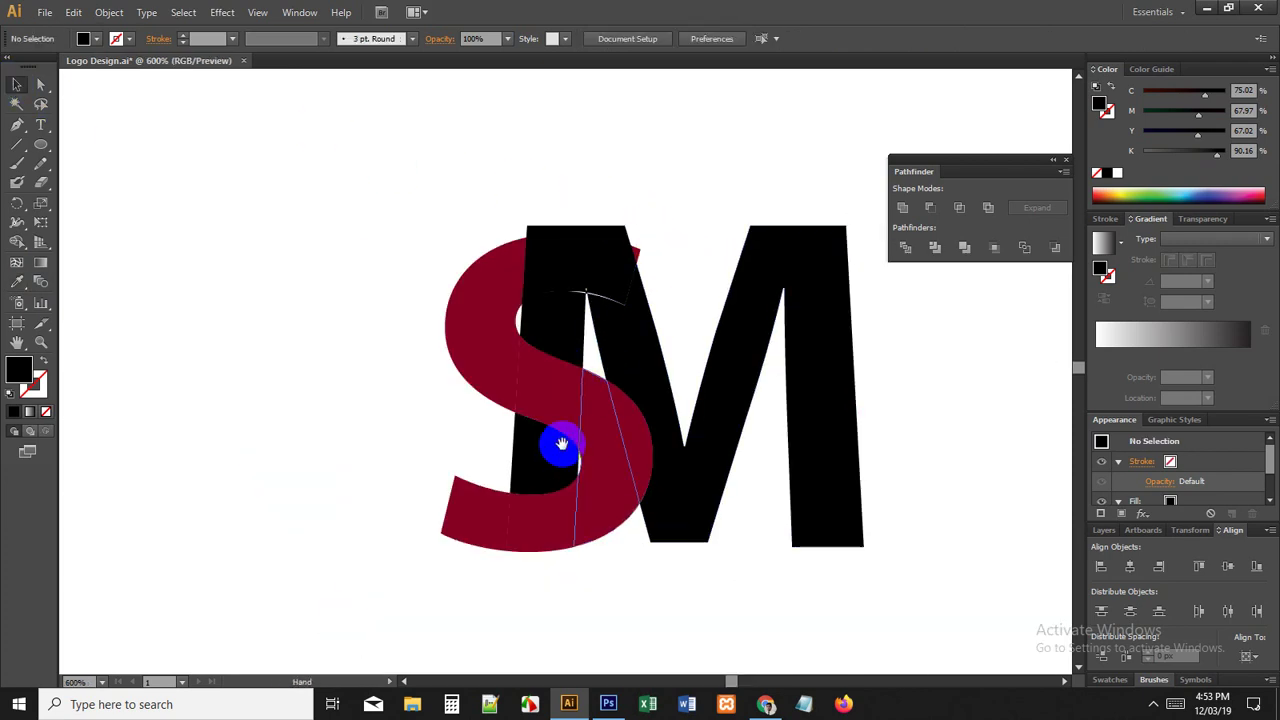
pyautogui.click(545, 516)
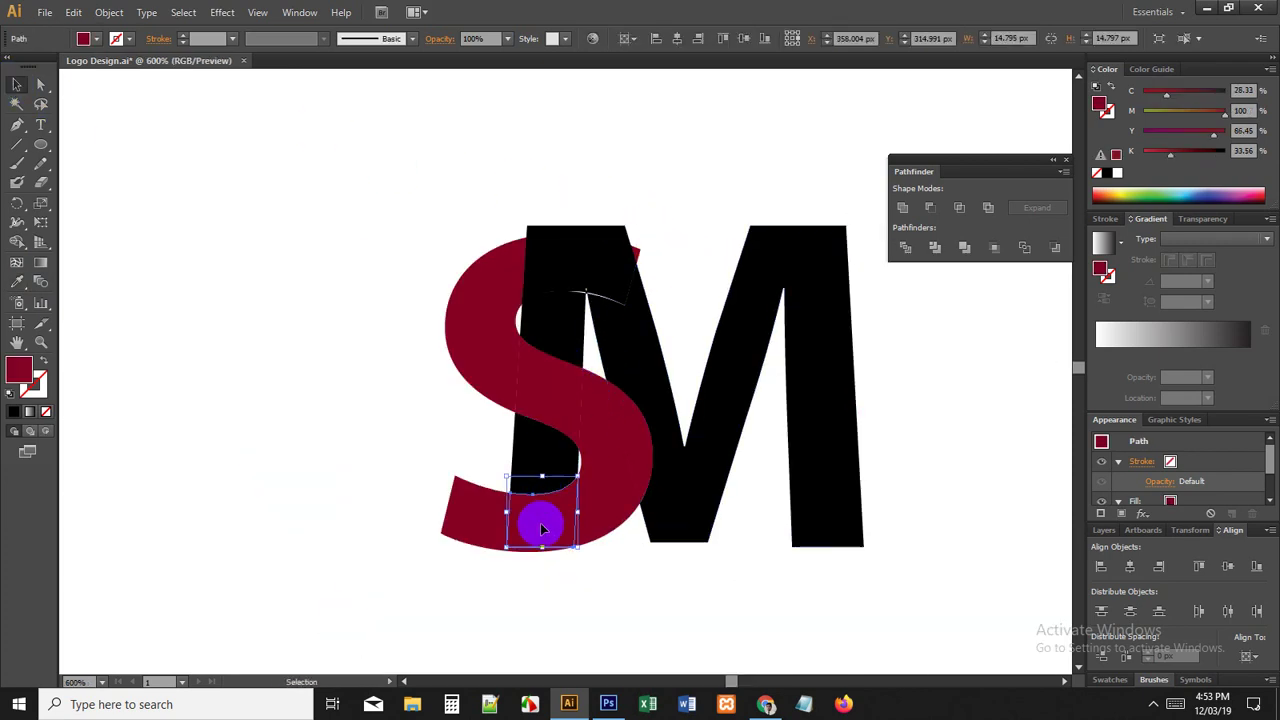
pyautogui.click(18, 286)
pyautogui.click(549, 300)
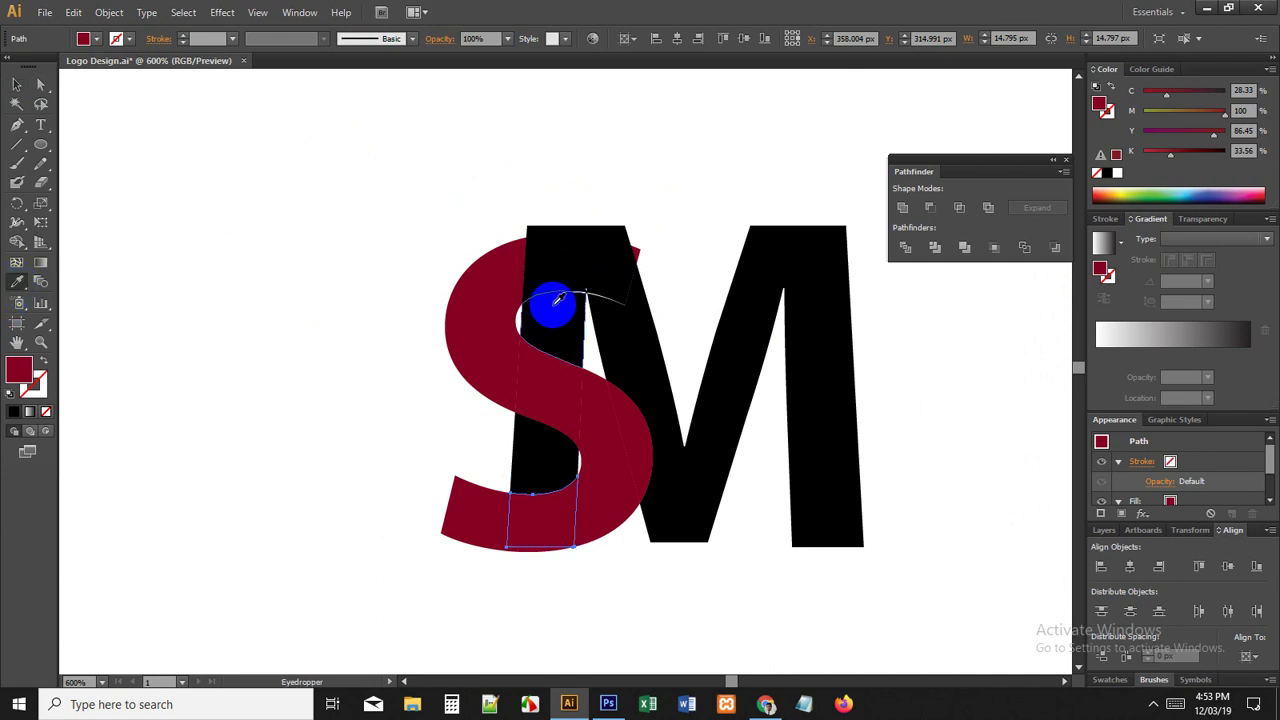
pyautogui.click(24, 91)
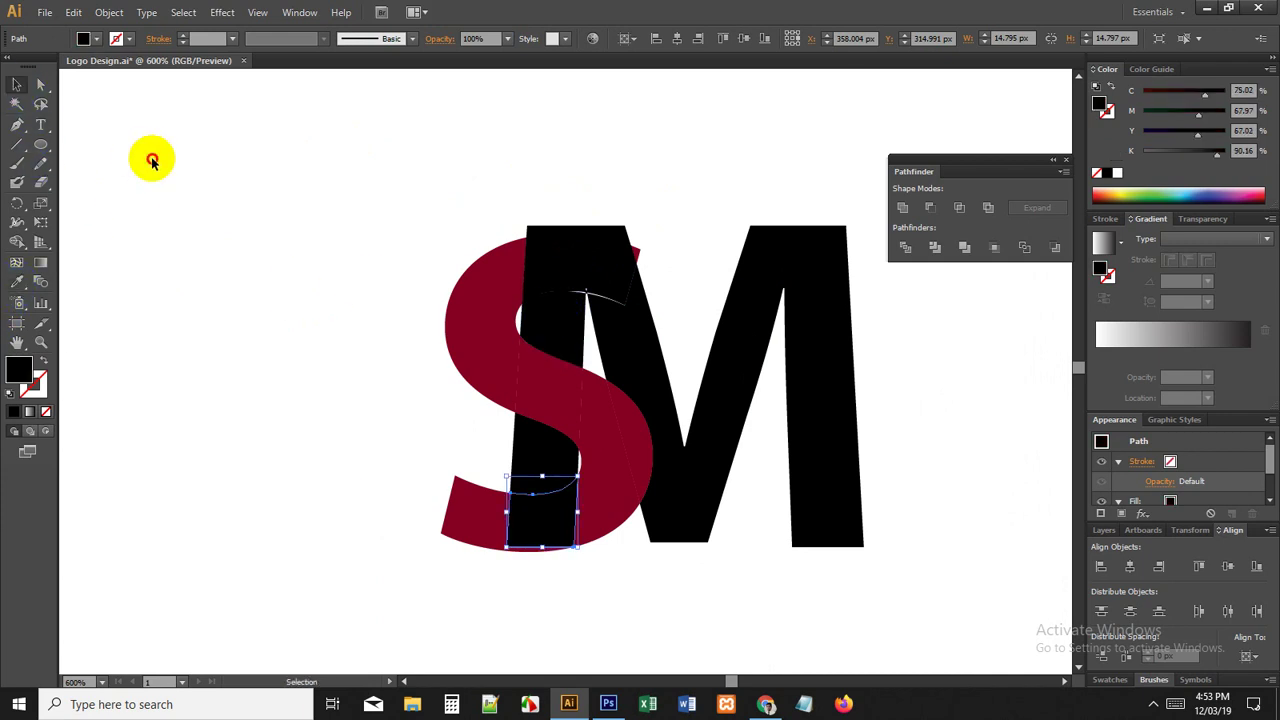
pyautogui.click(152, 158)
pyautogui.scroll(-1, 300, 294)
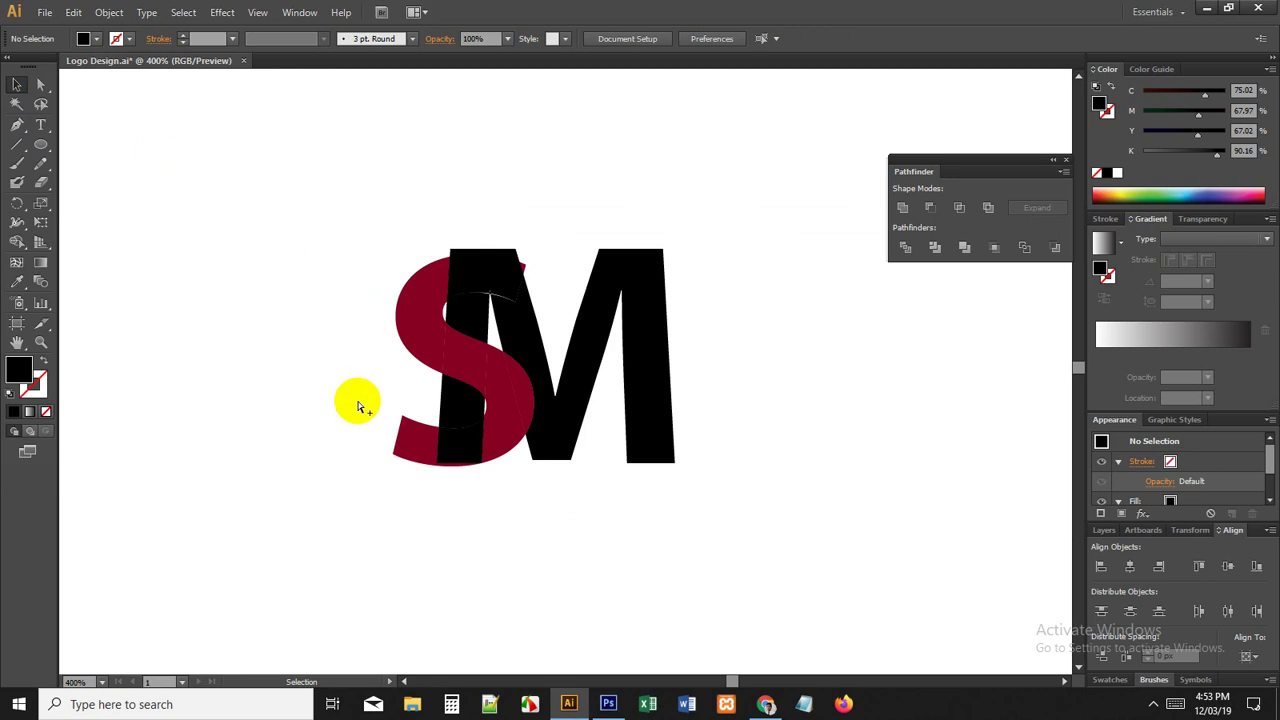
# Step: Move the finished SM lettermark aside and place the TL text in the open area below UR
pyautogui.scroll(-3, 360, 406)
pyautogui.moveTo(317, 289); pyautogui.dragTo(393, 359)
pyautogui.moveTo(390, 387); pyautogui.dragTo(272, 356)
pyautogui.moveTo(346, 187); pyautogui.dragTo(563, 477)
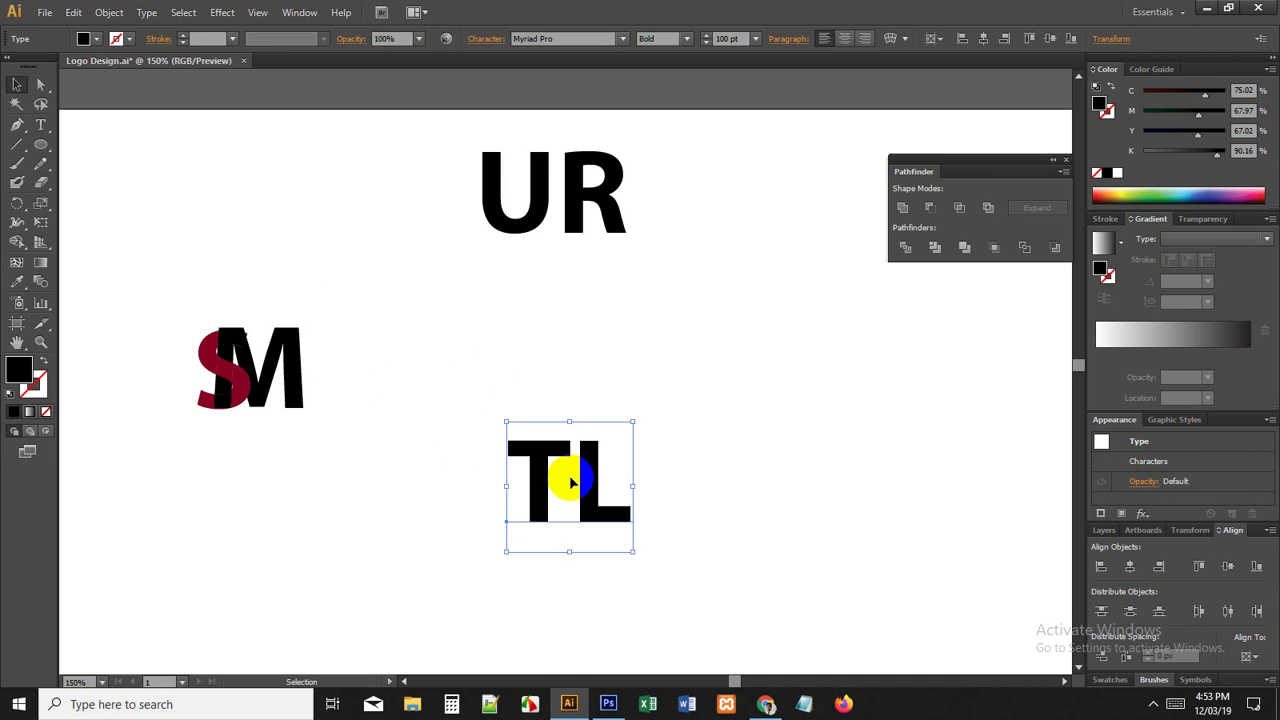
pyautogui.click(637, 590)
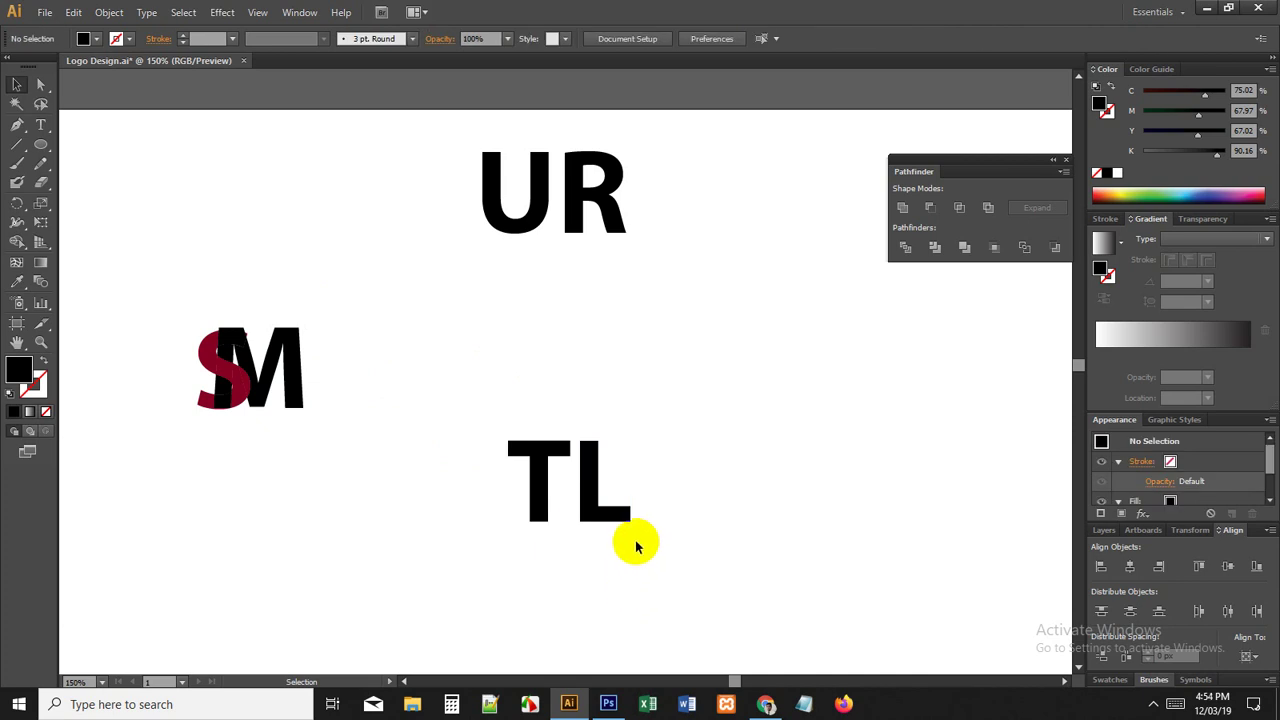
pyautogui.scroll(1, 636, 546)
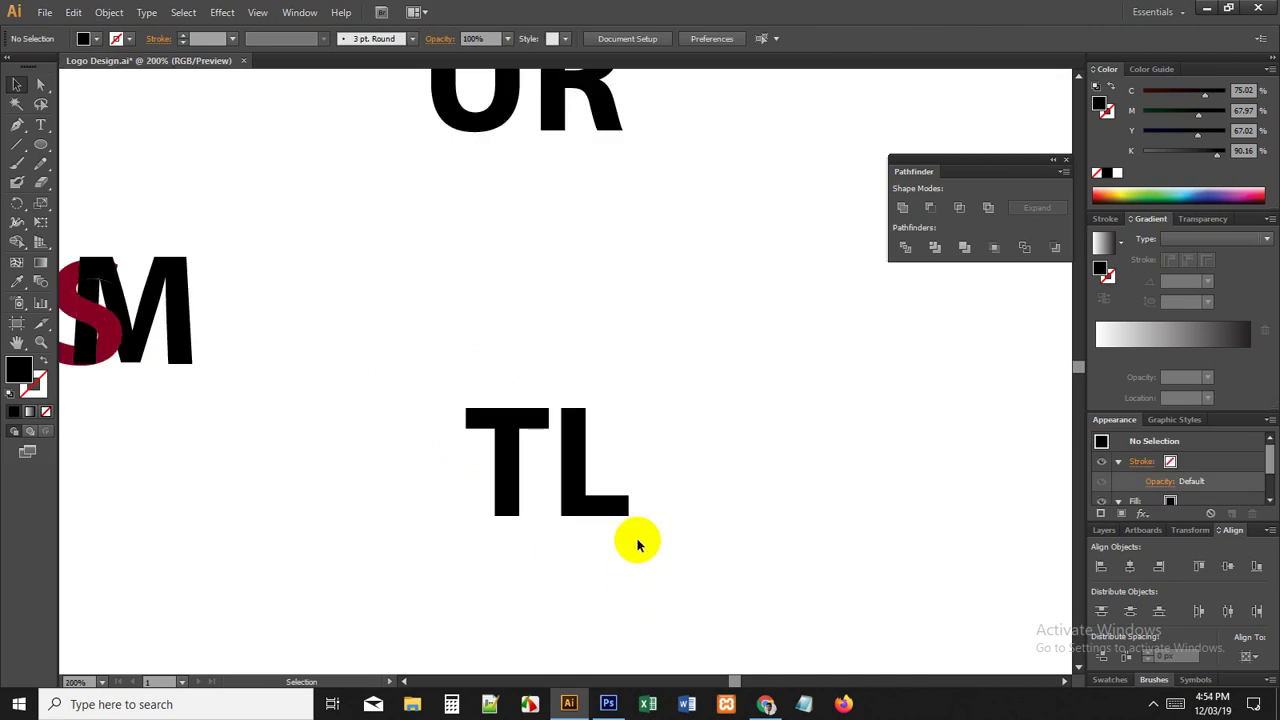
# Step: Convert the TL text to outlines and ungroup it into separate letters, then deselect
pyautogui.click(580, 488)
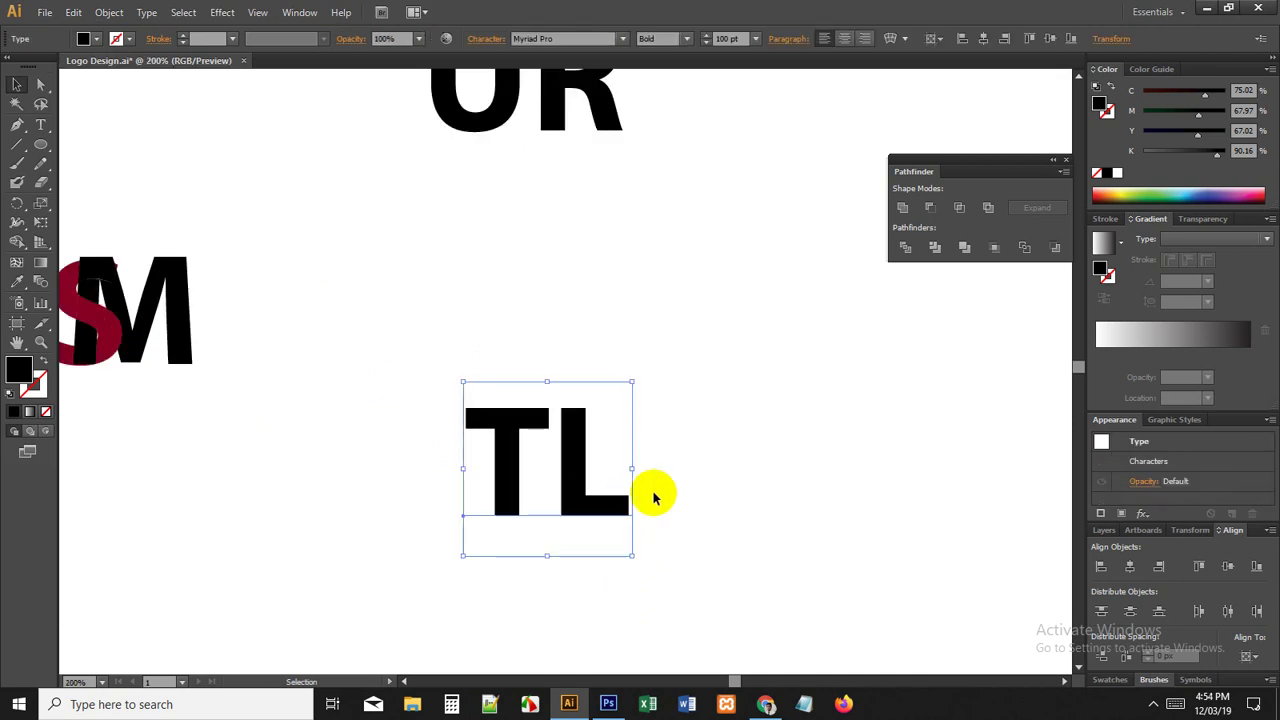
pyautogui.hotkey('ctrl', 'shift', 'o')
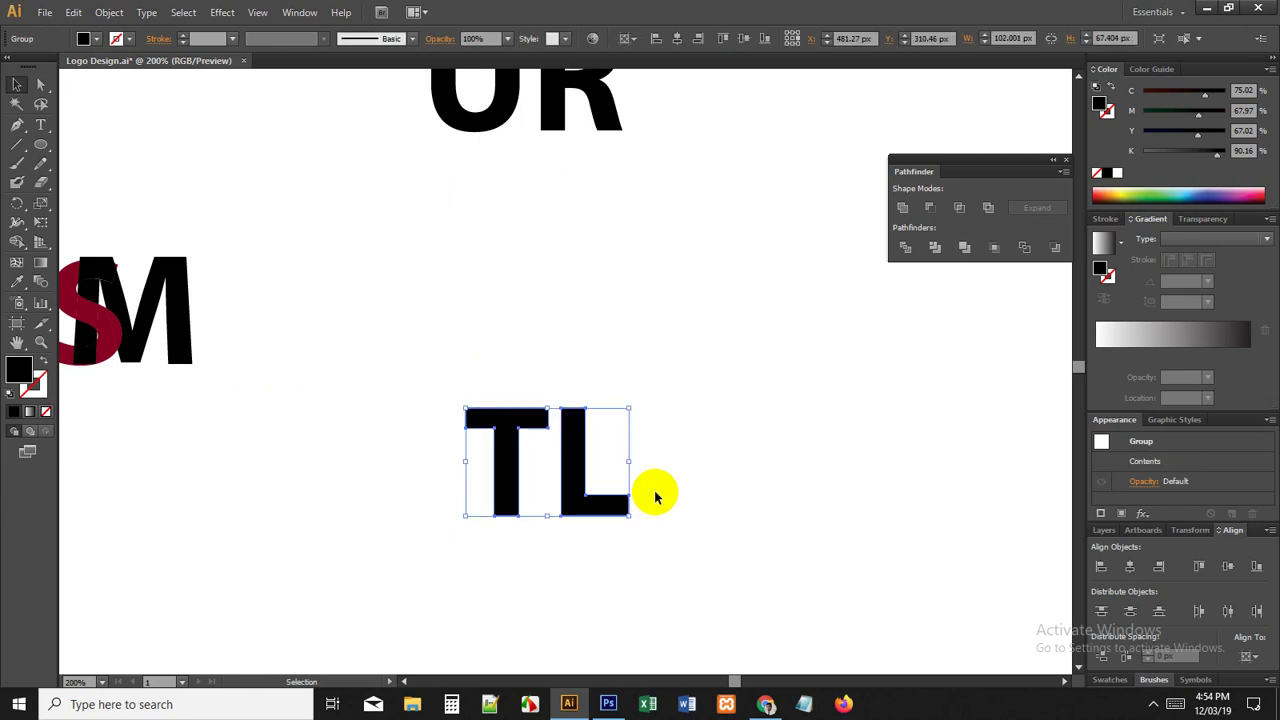
pyautogui.rightClick(555, 442)
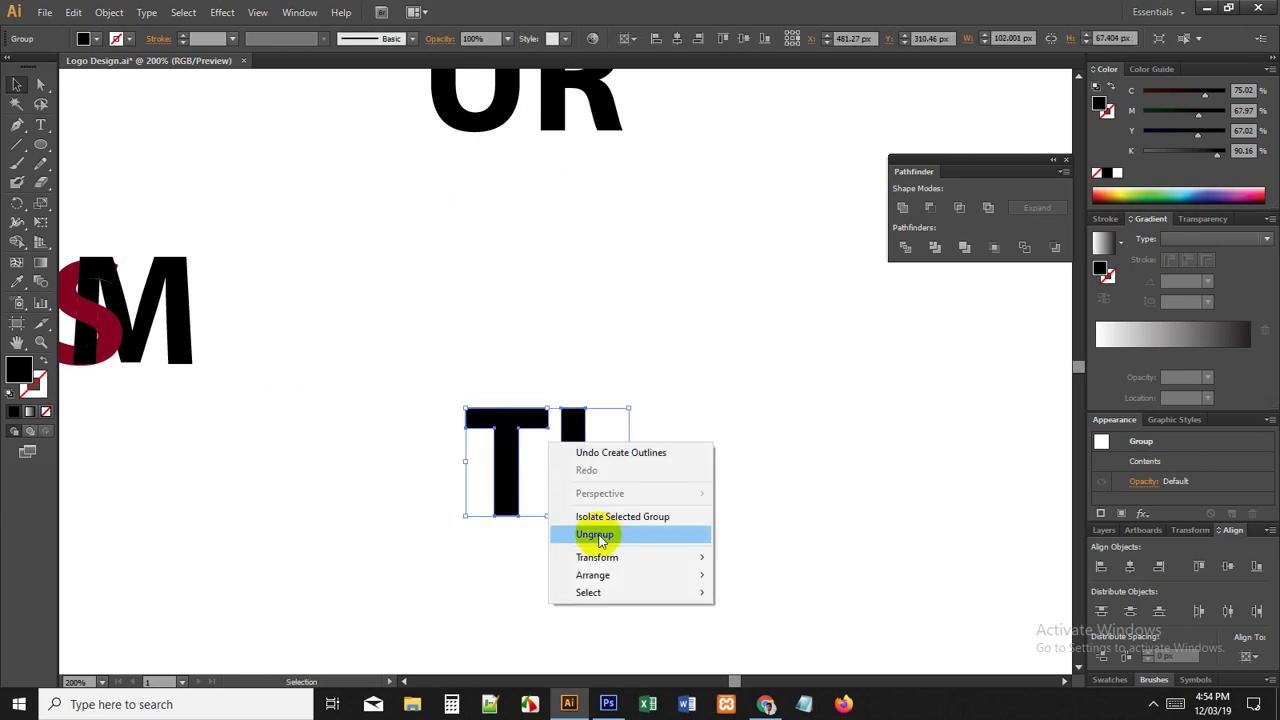
pyautogui.click(640, 532)
pyautogui.click(717, 516)
pyautogui.moveTo(623, 546); pyautogui.dragTo(662, 541)
pyautogui.click(645, 501)
pyautogui.scroll(2, 630, 508)
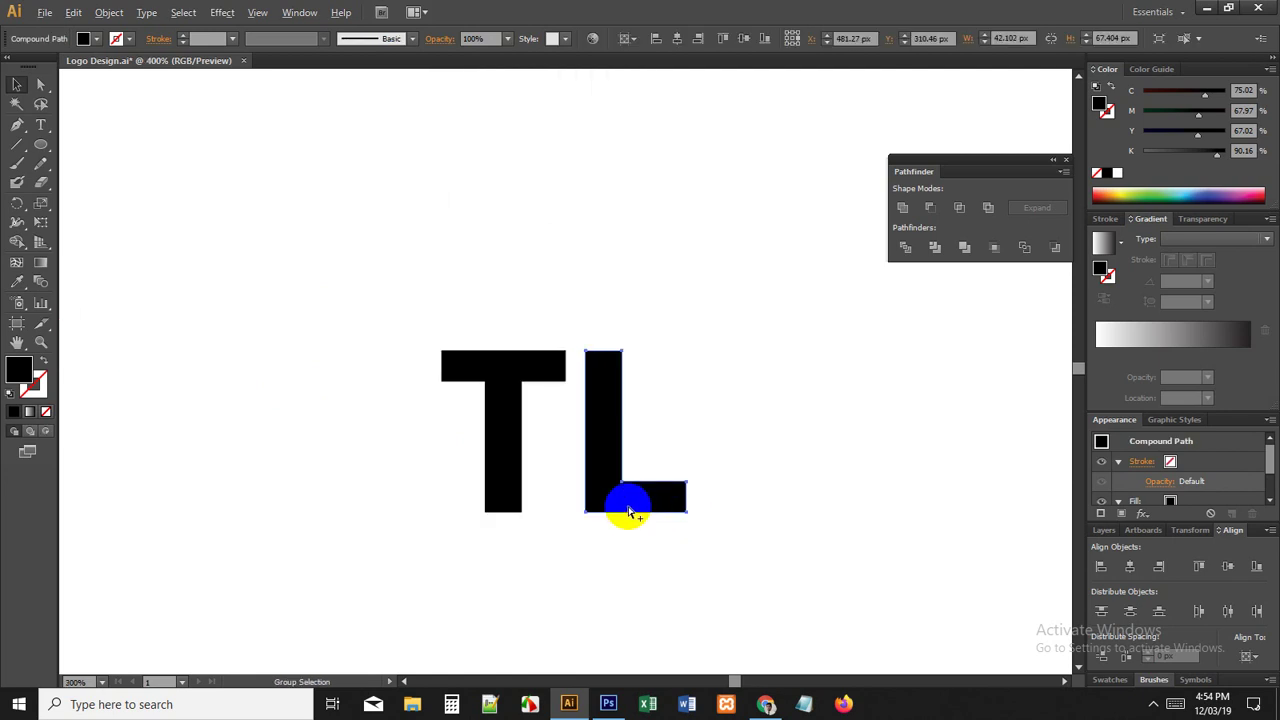
pyautogui.click(614, 557)
pyautogui.press('space')
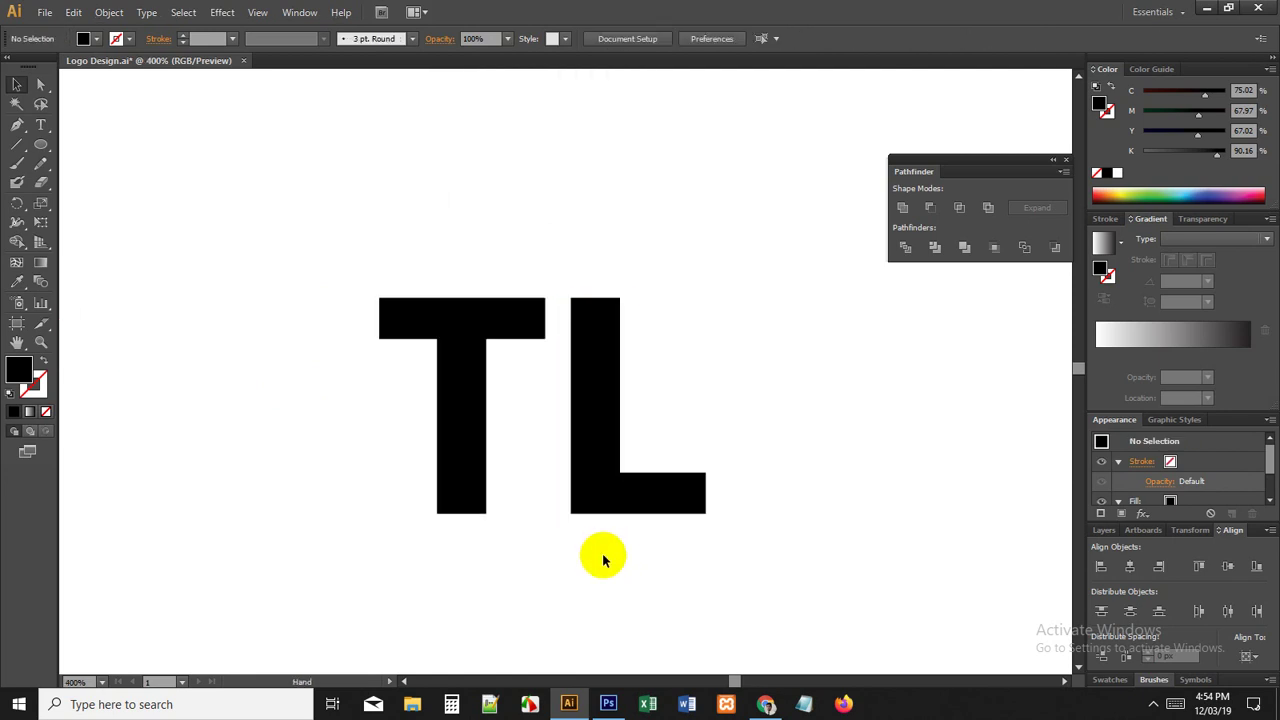
# Step: Move the L horizontally onto the T so that their vertical stems overlap with the bottoms aligned, and deselect
pyautogui.click(440, 313)
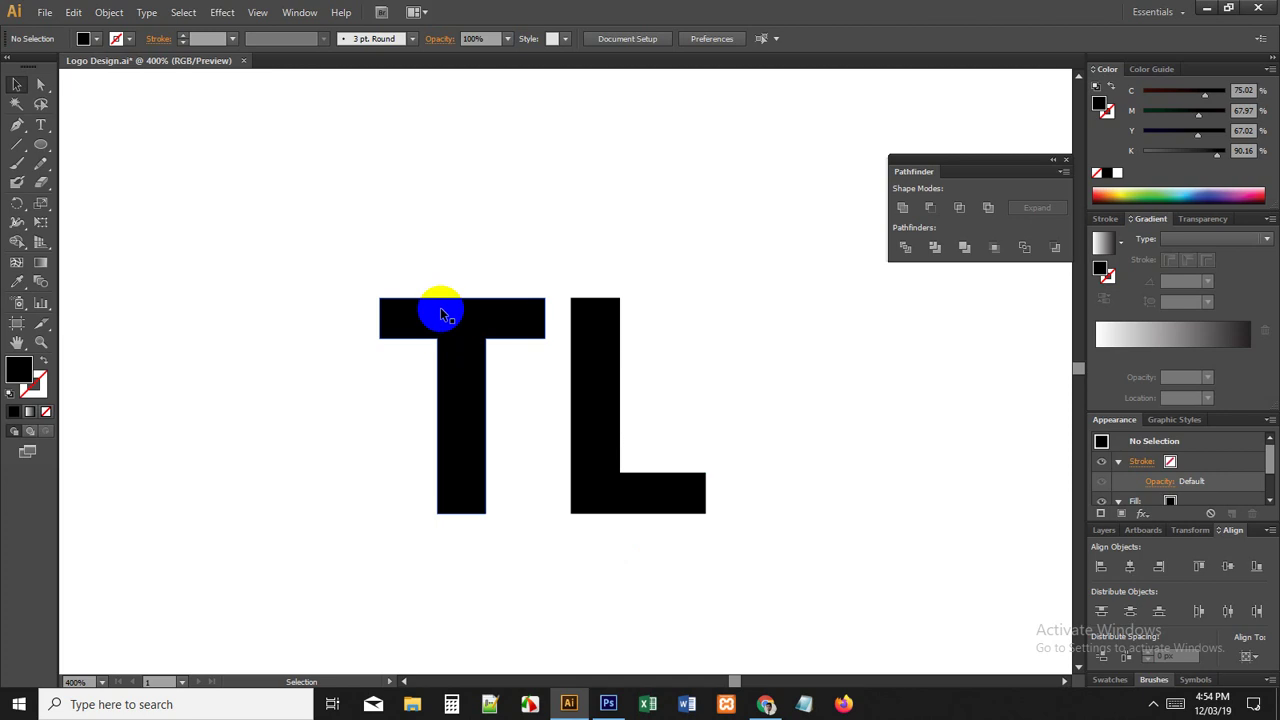
pyautogui.click(572, 360)
pyautogui.scroll(1, 560, 385)
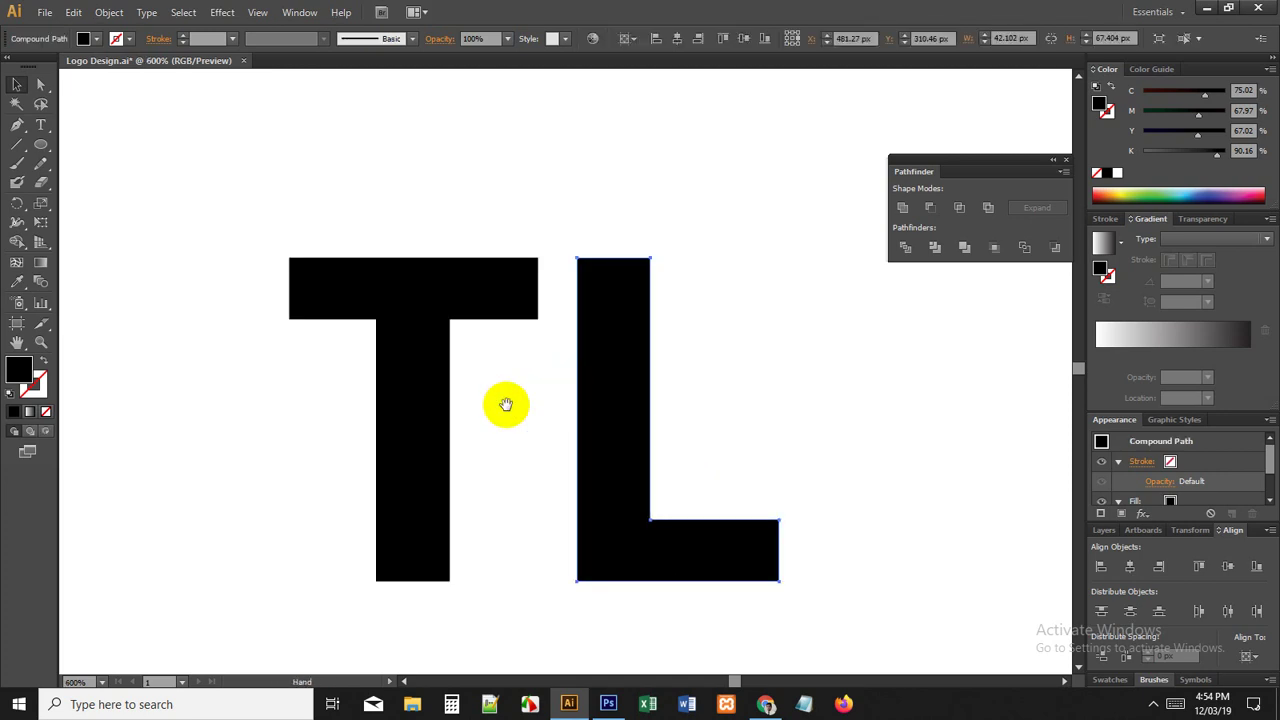
pyautogui.click(521, 413)
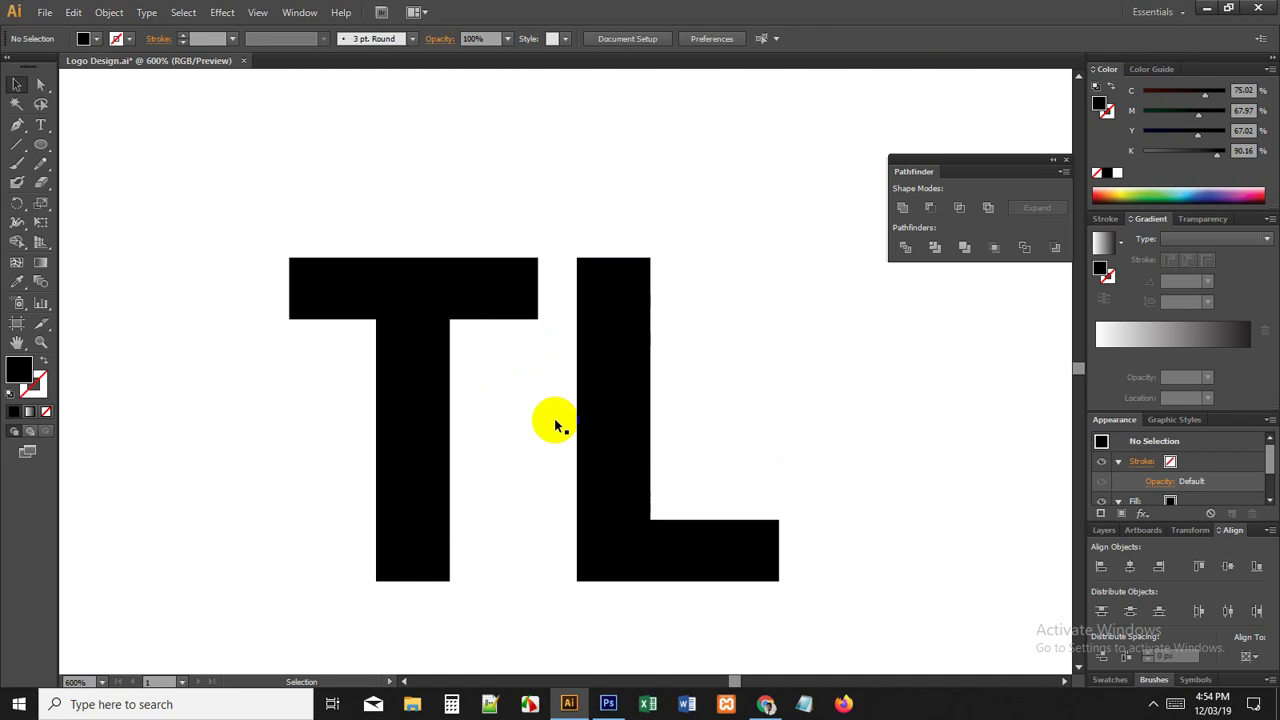
pyautogui.moveTo(628, 433); pyautogui.dragTo(468, 414)
pyautogui.click(717, 437)
pyautogui.click(575, 382)
pyautogui.scroll(1, 578, 383)
pyautogui.scroll(-1, 491, 390)
pyautogui.scroll(1, 482, 414)
pyautogui.click(586, 429)
pyautogui.moveTo(586, 429); pyautogui.dragTo(466, 443)
pyautogui.hotkey('ctrl', 'z')
pyautogui.click(700, 390)
# Step: Examine how the overlapped T and L line up at the shared stem, crossbar and foot
pyautogui.hscroll(-1, 568, 415)
pyautogui.scroll(1, 568, 415)
pyautogui.scroll(-2, 557, 414)
pyautogui.click(586, 400)
pyautogui.scroll(-1, 588, 403)
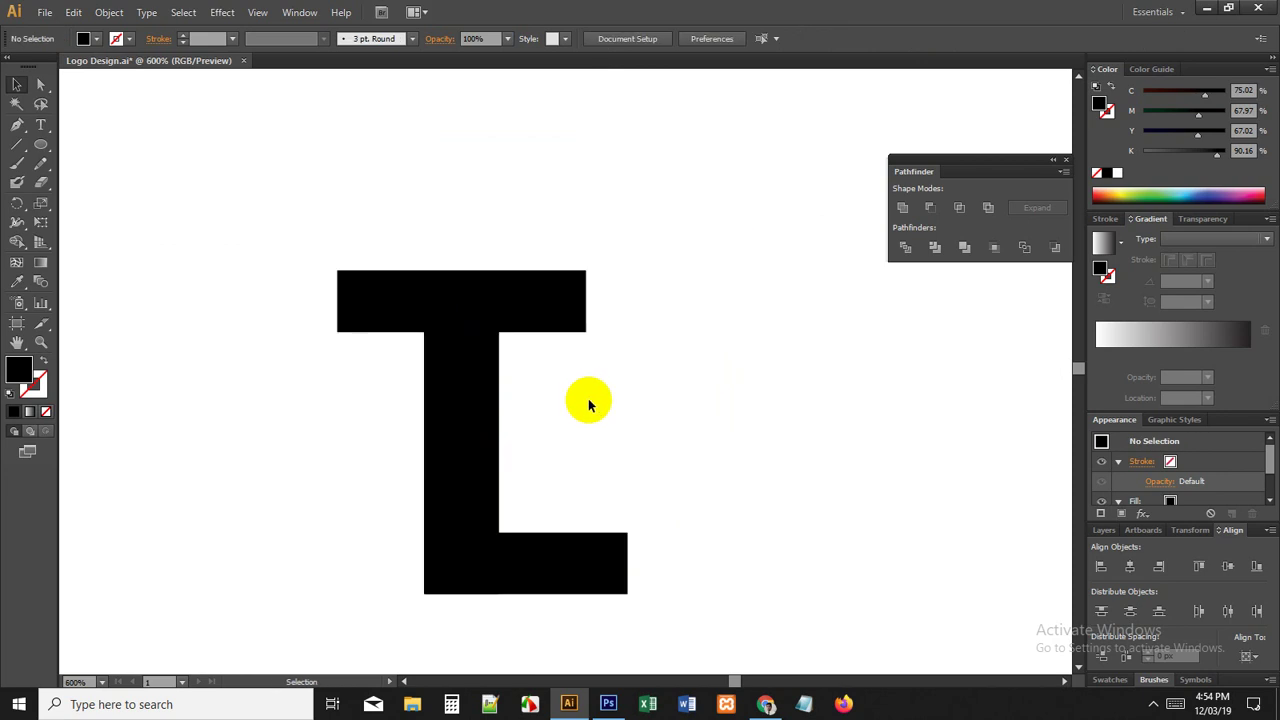
pyautogui.click(531, 323)
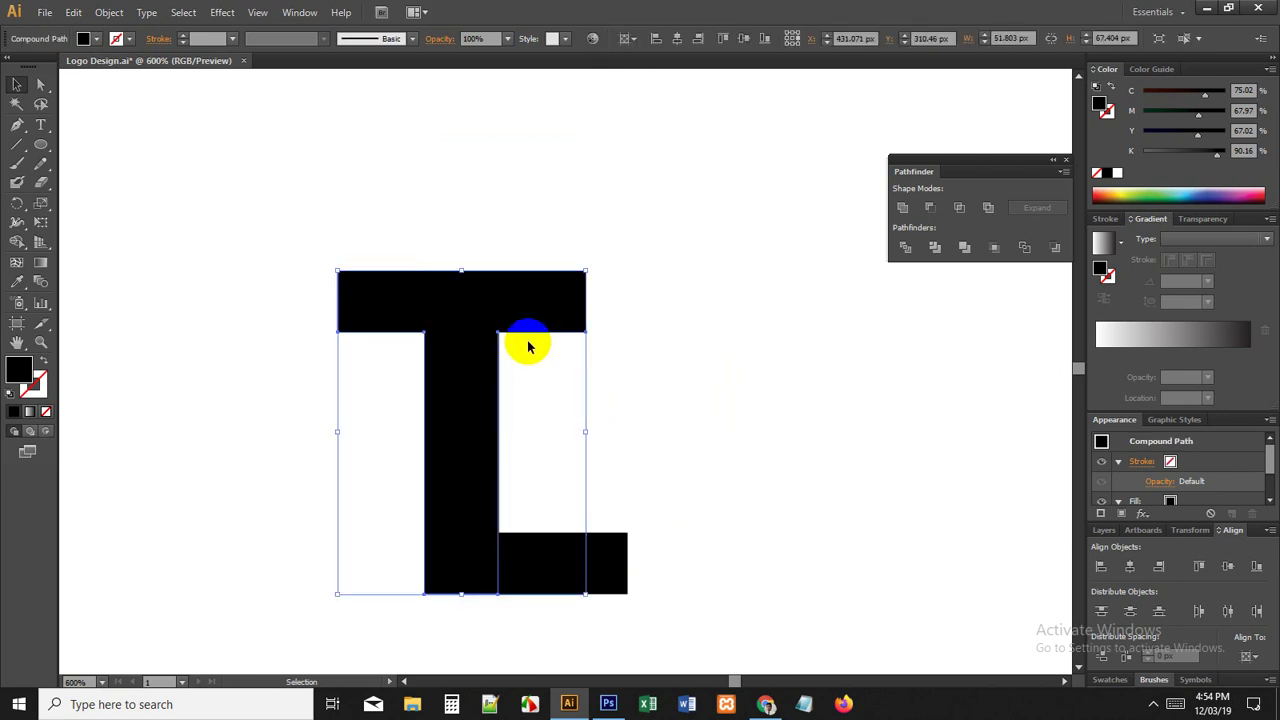
pyautogui.scroll(1, 531, 352)
pyautogui.click(532, 354)
pyautogui.scroll(-2, 534, 357)
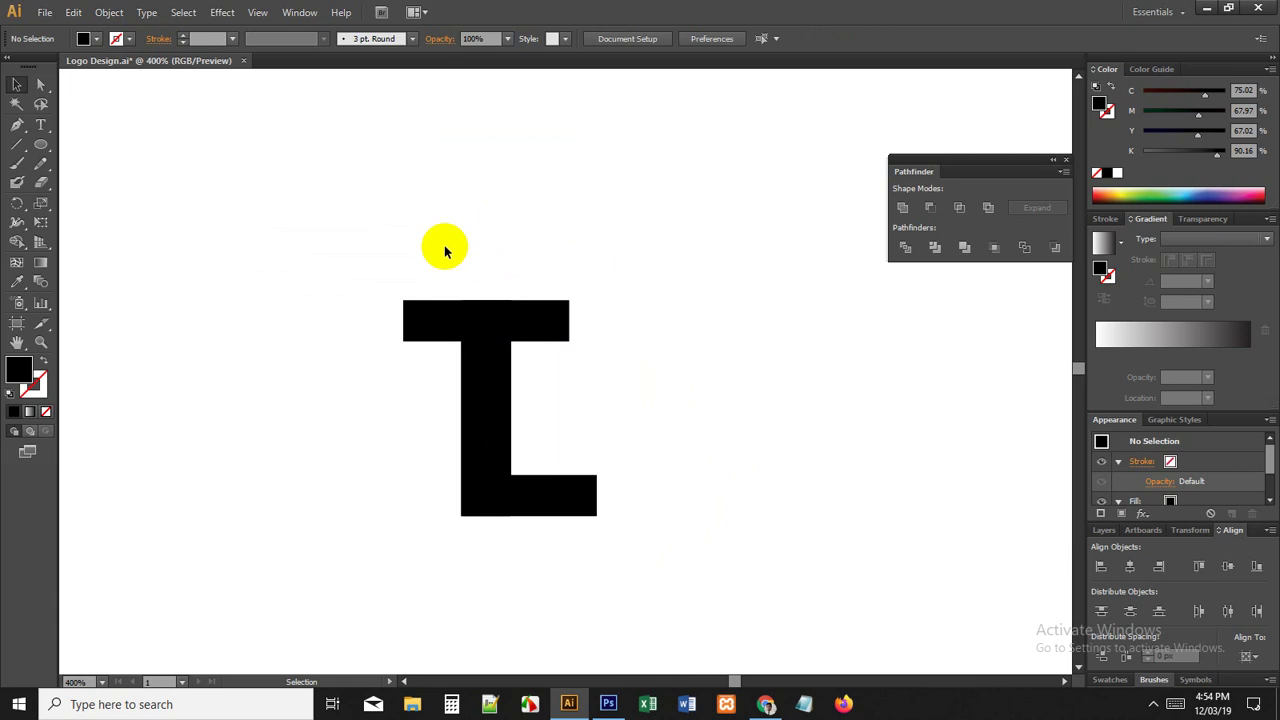
pyautogui.click(503, 489)
pyautogui.click(609, 486)
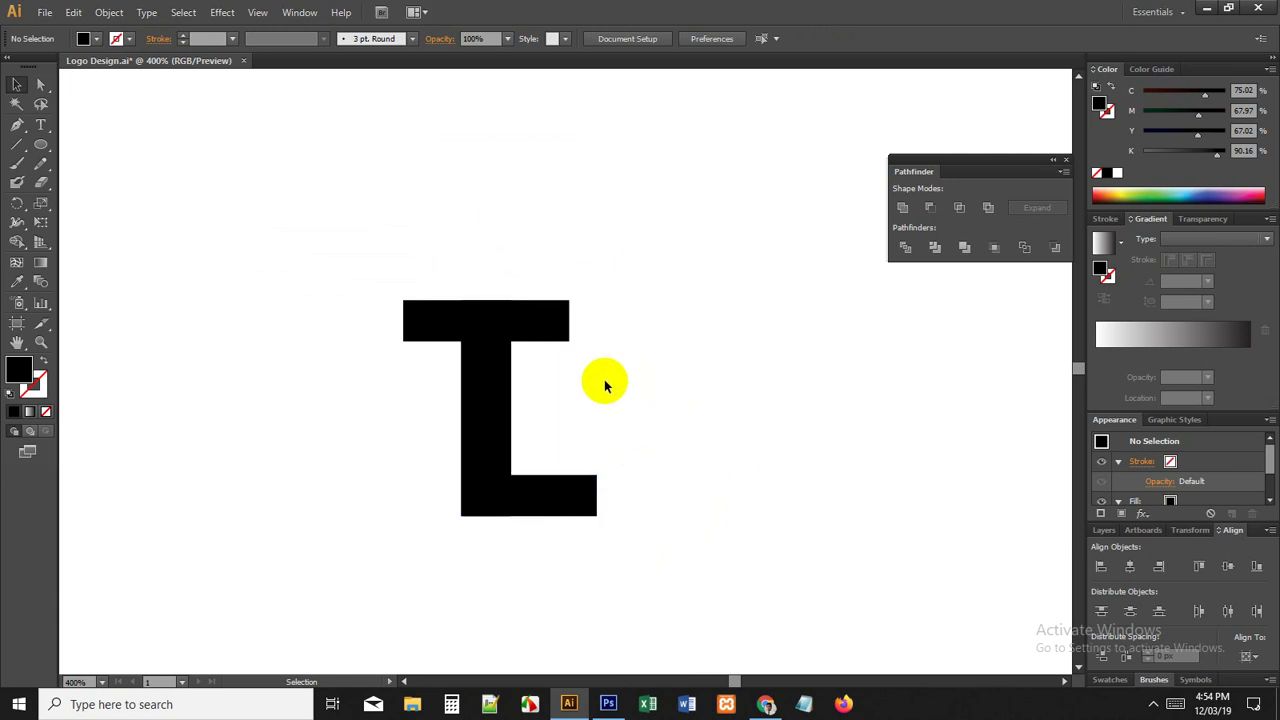
pyautogui.click(496, 352)
pyautogui.click(560, 485)
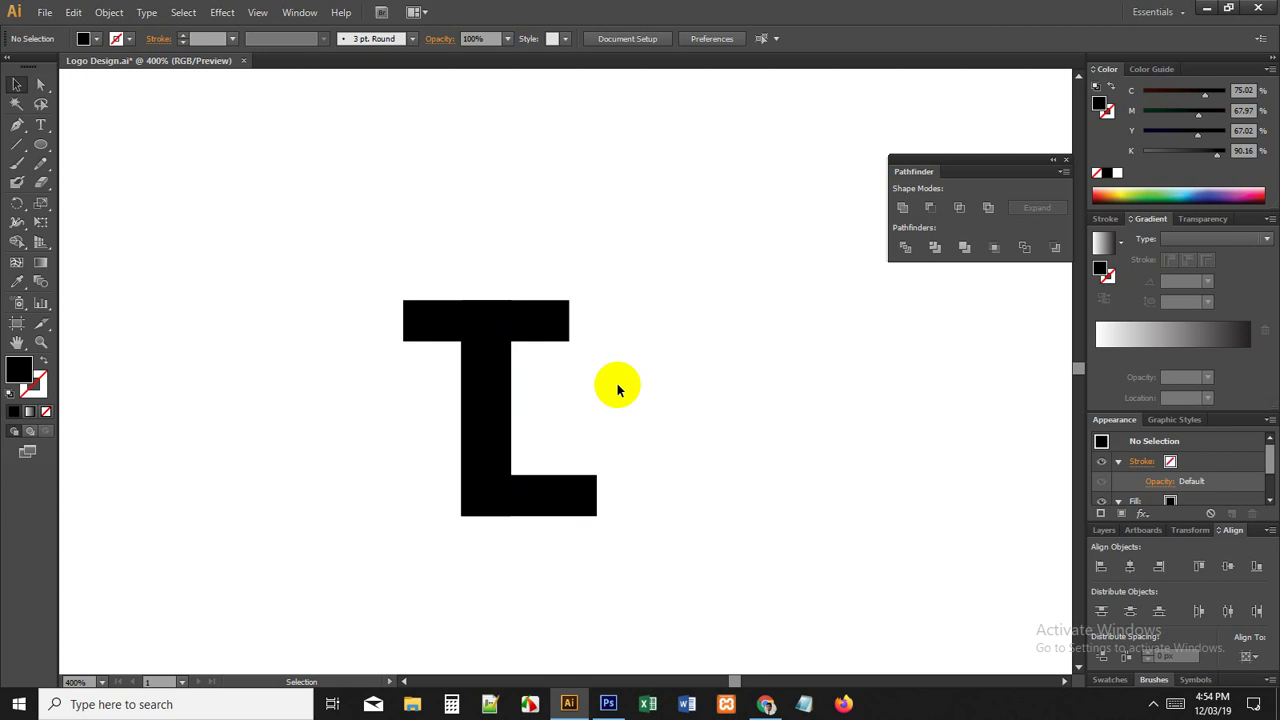
# Step: Draw a horizontal line about 17 px long across the T's stem near the underside of the crossbar
pyautogui.scroll(2, 444, 319)
pyautogui.click(551, 381)
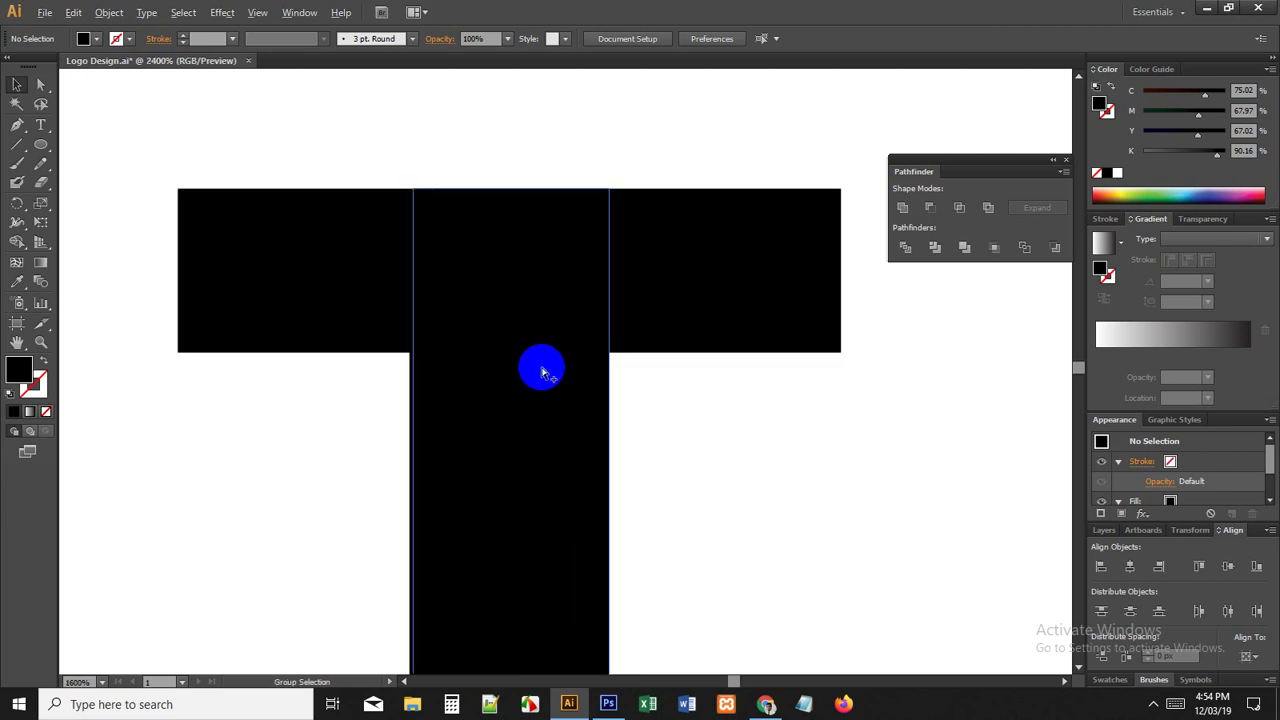
pyautogui.click(17, 144)
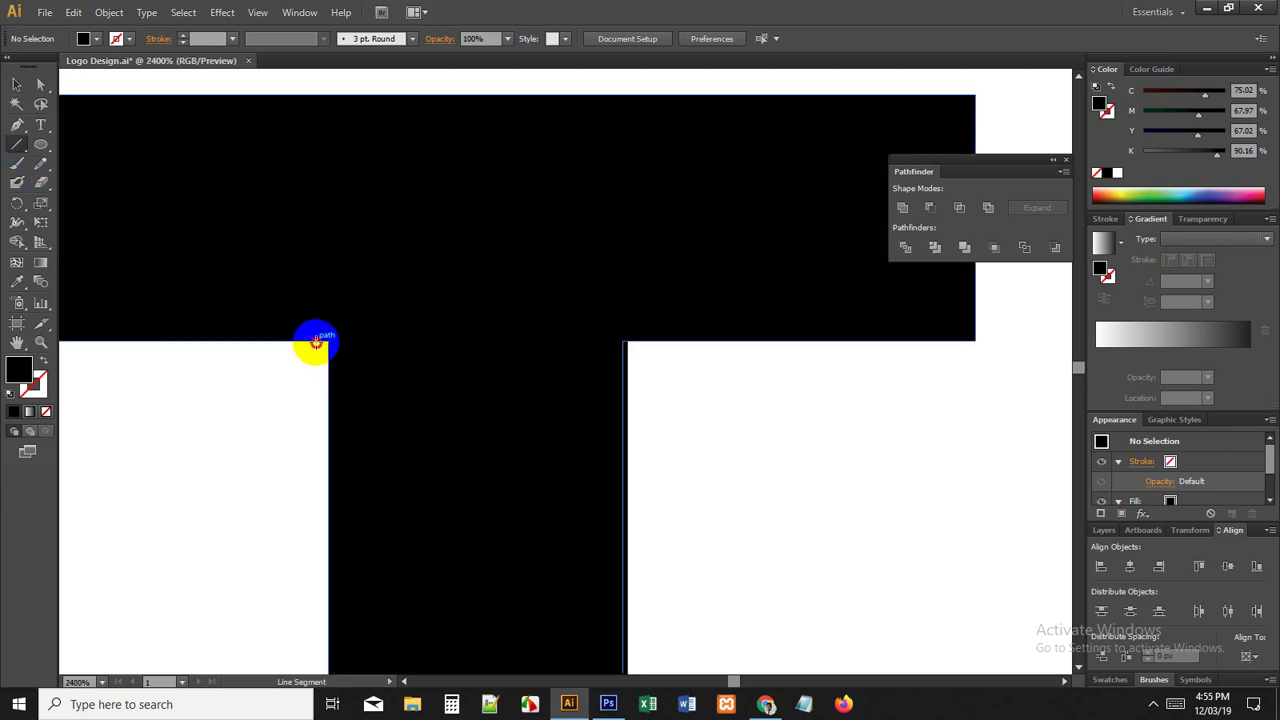
pyautogui.moveTo(311, 346); pyautogui.dragTo(648, 342)
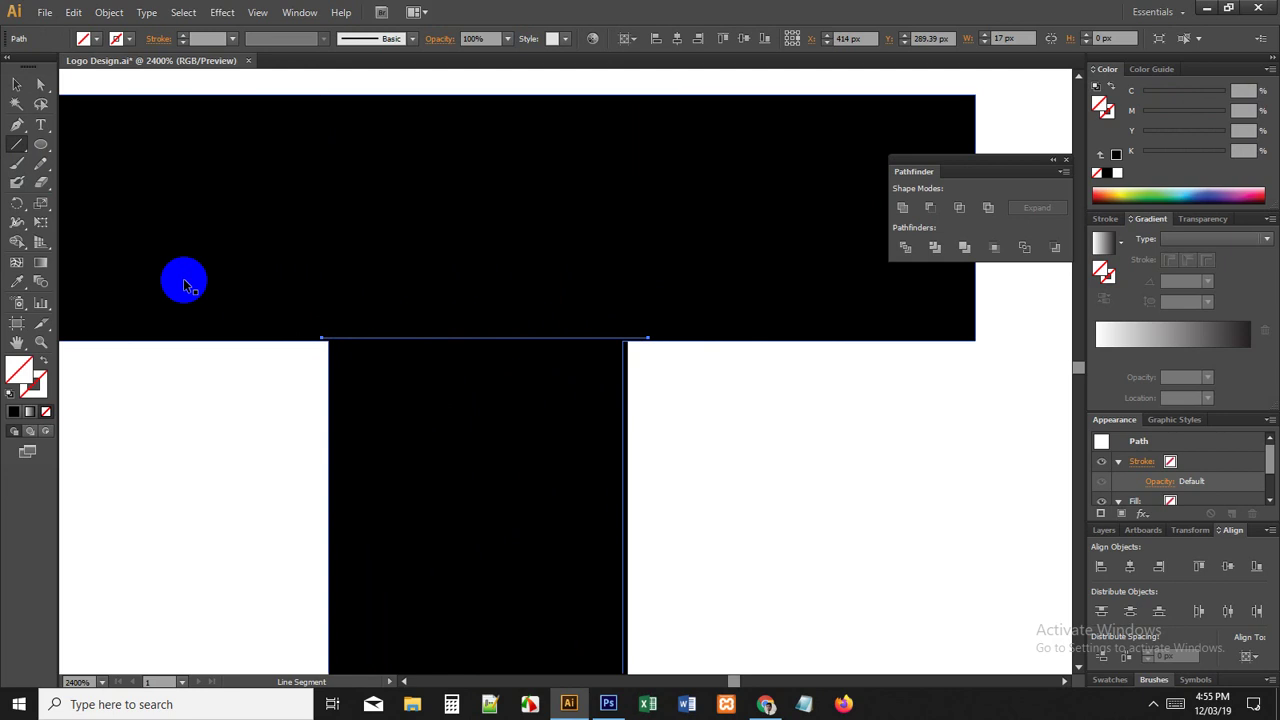
pyautogui.scroll(1, 123, 203)
pyautogui.click(15, 84)
# Step: Move the line down about 1 px so it crosses the stem just below the crossbar's underside
pyautogui.scroll(2, 461, 442)
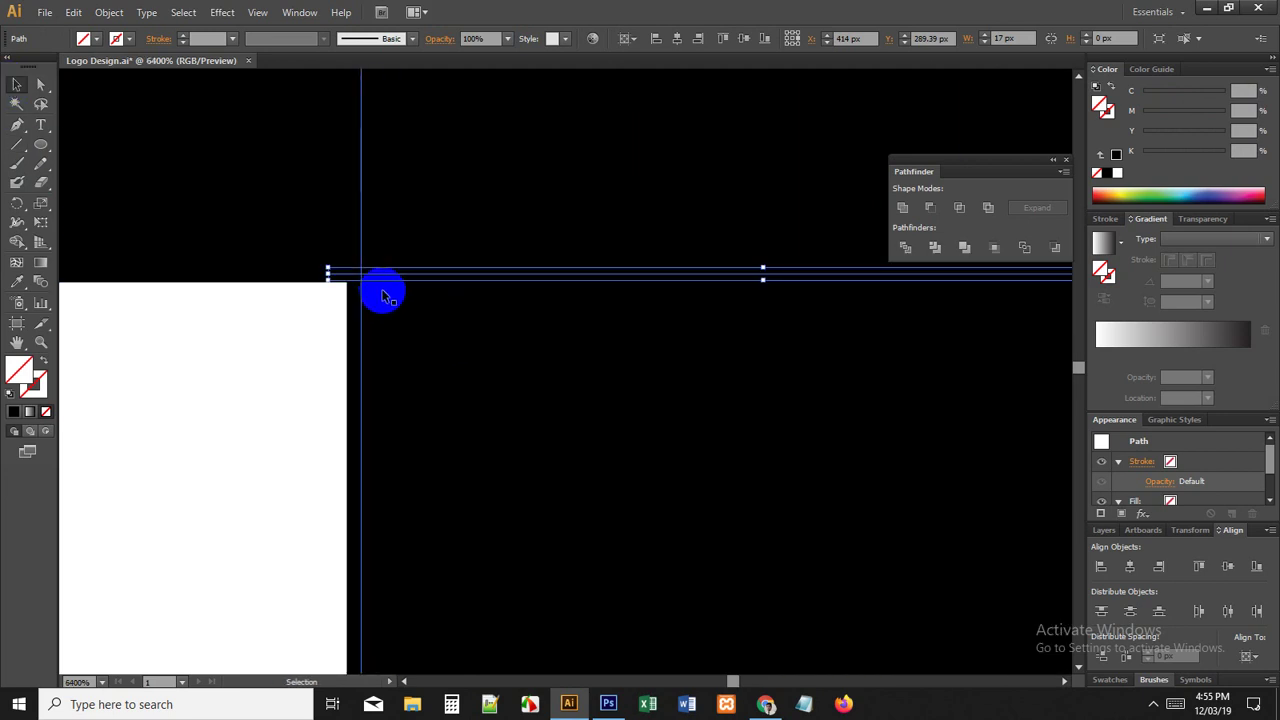
pyautogui.moveTo(388, 277); pyautogui.dragTo(330, 326)
pyautogui.hotkey('ctrl', 'z')
pyautogui.click(313, 353)
# Step: Give the line a 1 pt white stroke with no fill, using the white sampled from the artboard, and deselect
pyautogui.click(17, 282)
pyautogui.click(150, 322)
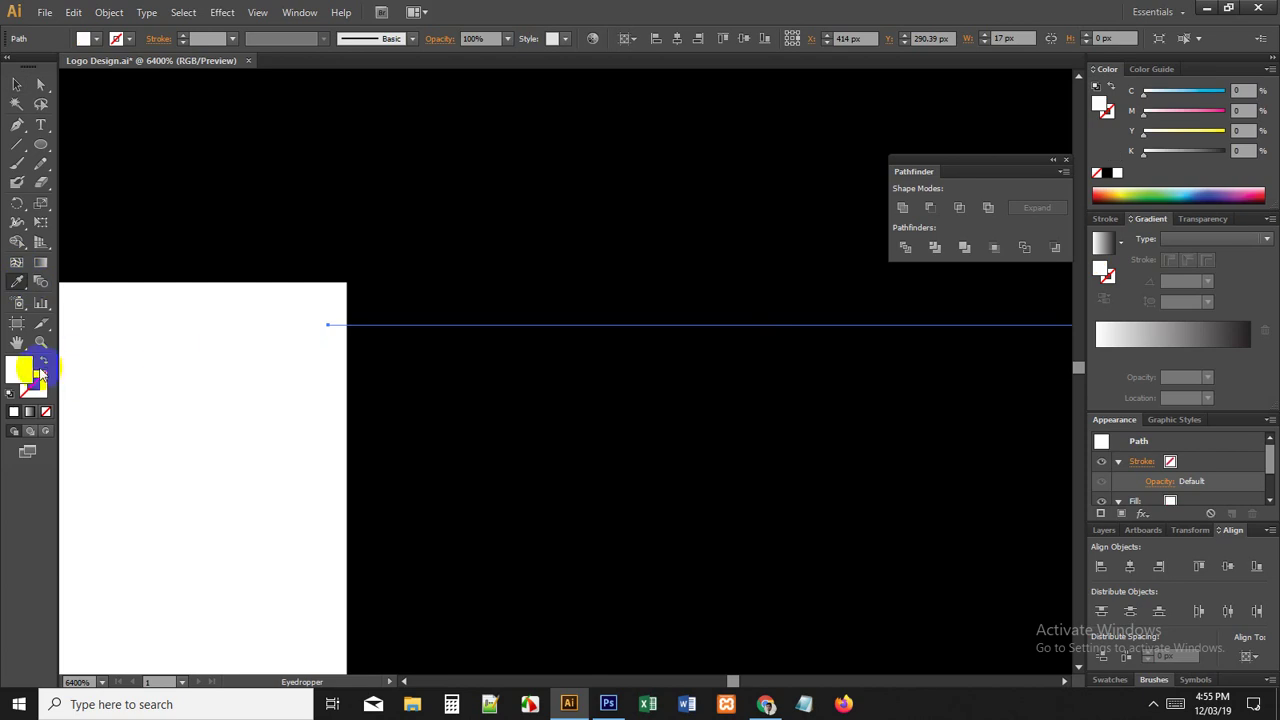
pyautogui.click(42, 366)
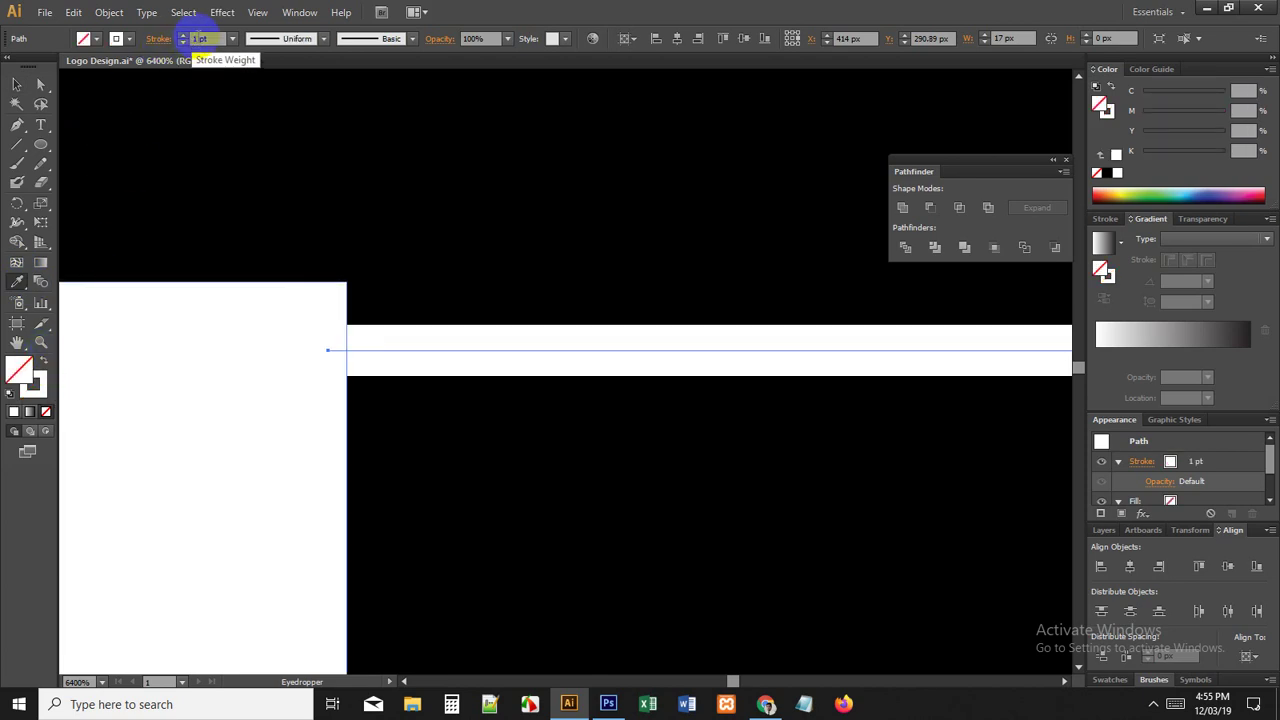
pyautogui.click(17, 85)
pyautogui.click(218, 390)
pyautogui.scroll(-6, 226, 392)
pyautogui.scroll(4, 230, 392)
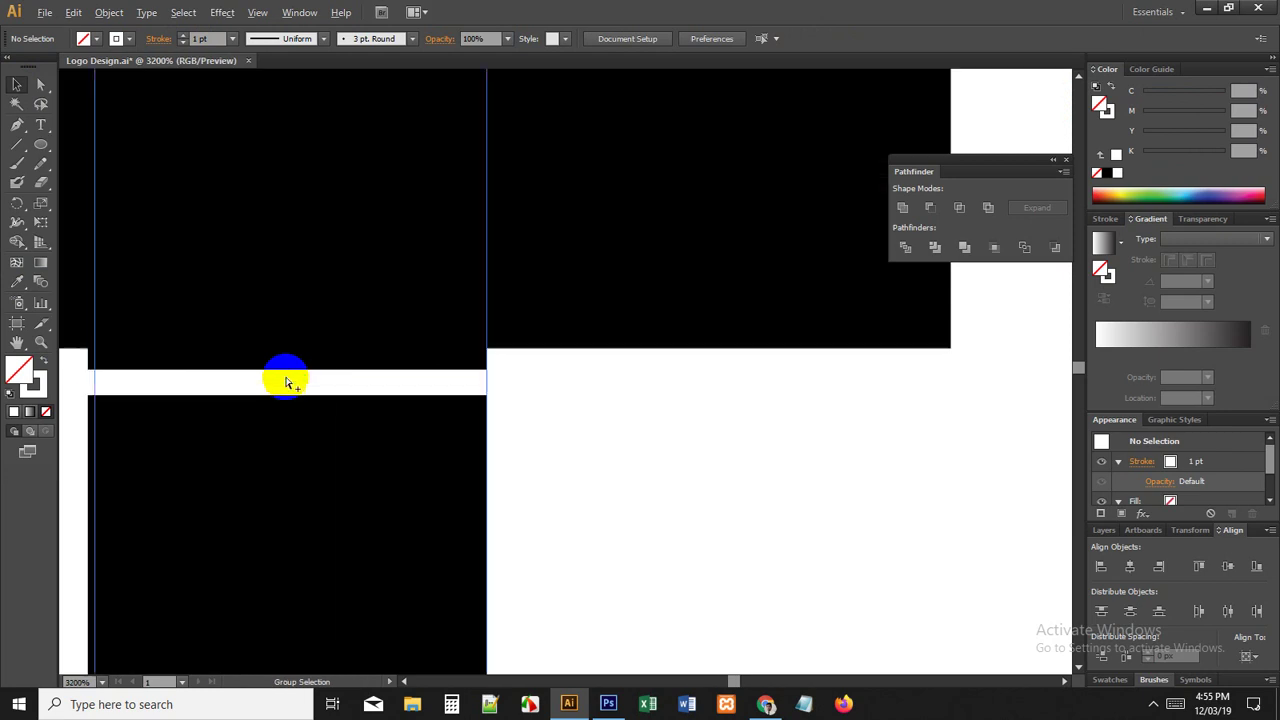
# Step: Thicken the white dividing line to 3 pt and move it up against the underside of the T's crossbar
pyautogui.click(286, 380)
pyautogui.click(202, 40)
pyautogui.scroll(2, 202, 40)
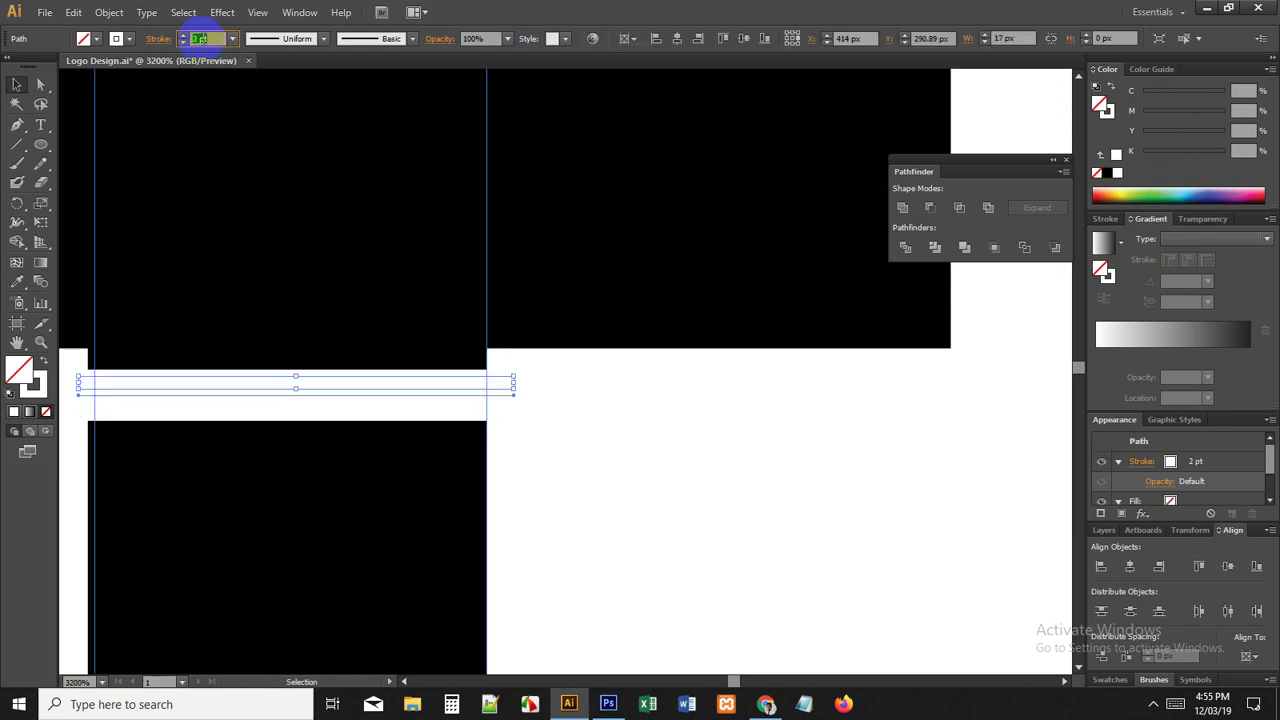
pyautogui.moveTo(392, 410); pyautogui.dragTo(397, 391)
pyautogui.click(596, 464)
pyautogui.scroll(-4, 596, 466)
pyautogui.scroll(-2, 596, 470)
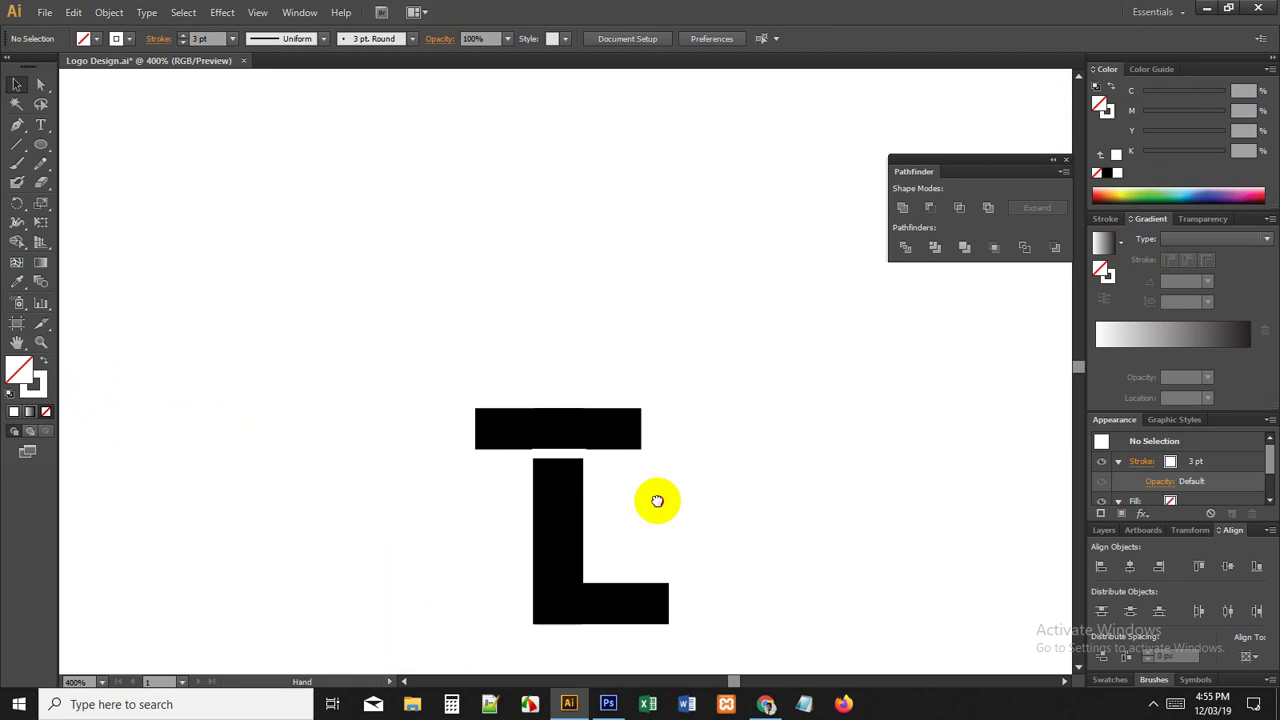
pyautogui.moveTo(657, 500); pyautogui.dragTo(641, 424)
pyautogui.scroll(1, 631, 497)
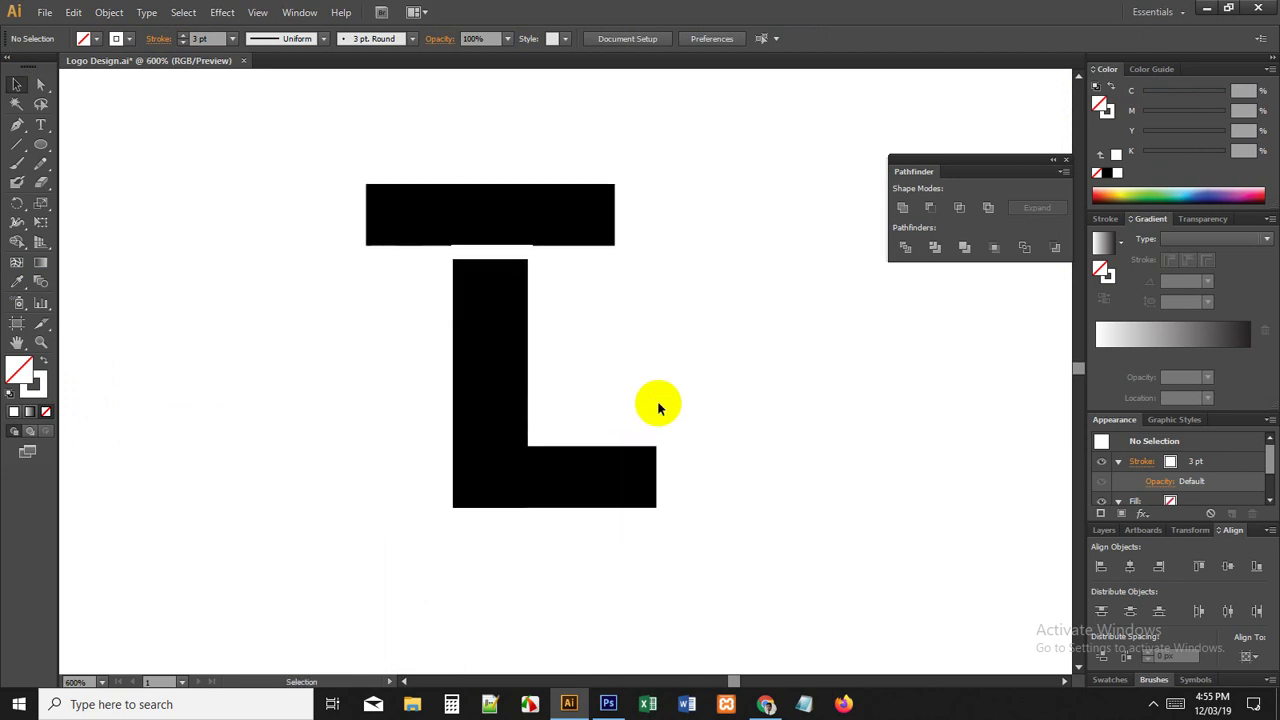
pyautogui.moveTo(688, 337); pyautogui.dragTo(666, 380)
pyautogui.scroll(-1, 664, 385)
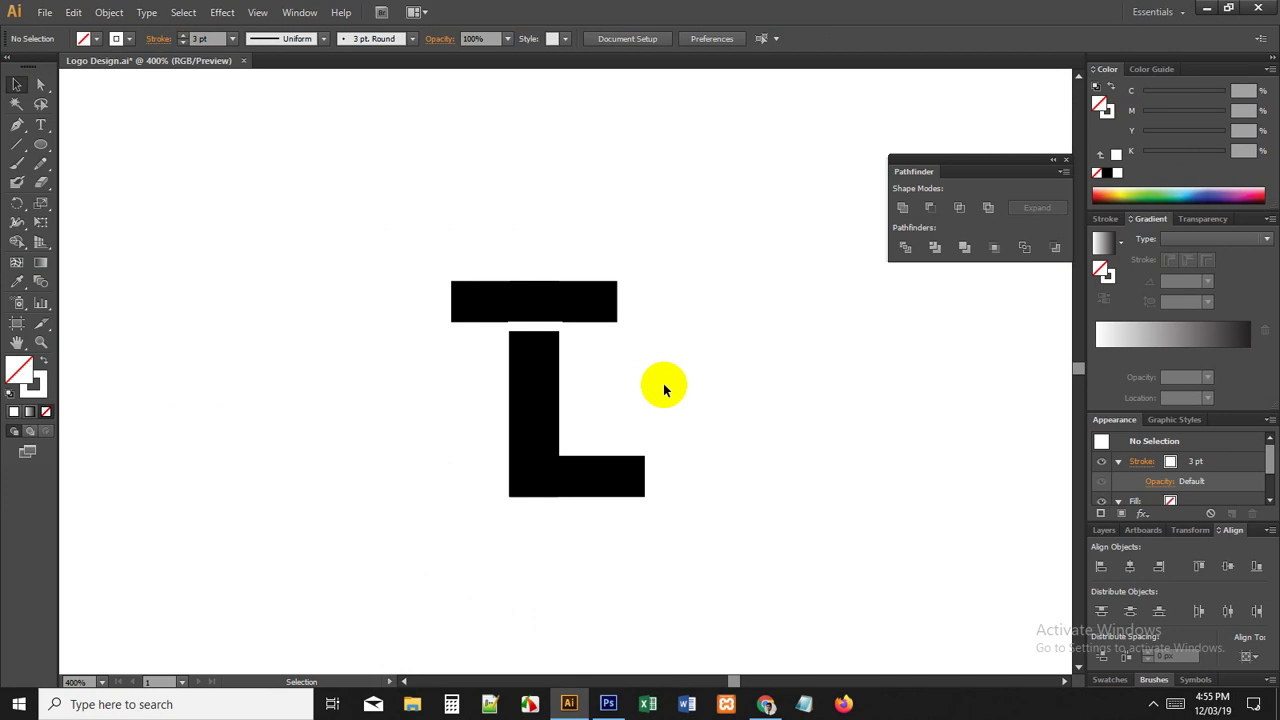
# Step: Move the L to the right so its stem overlaps the T's crossbar end, and delete the white dividing line
pyautogui.click(547, 379)
pyautogui.scroll(2, 547, 379)
pyautogui.moveTo(547, 379); pyautogui.dragTo(811, 367)
pyautogui.click(811, 367)
pyautogui.click(503, 281)
pyautogui.press('Delete')
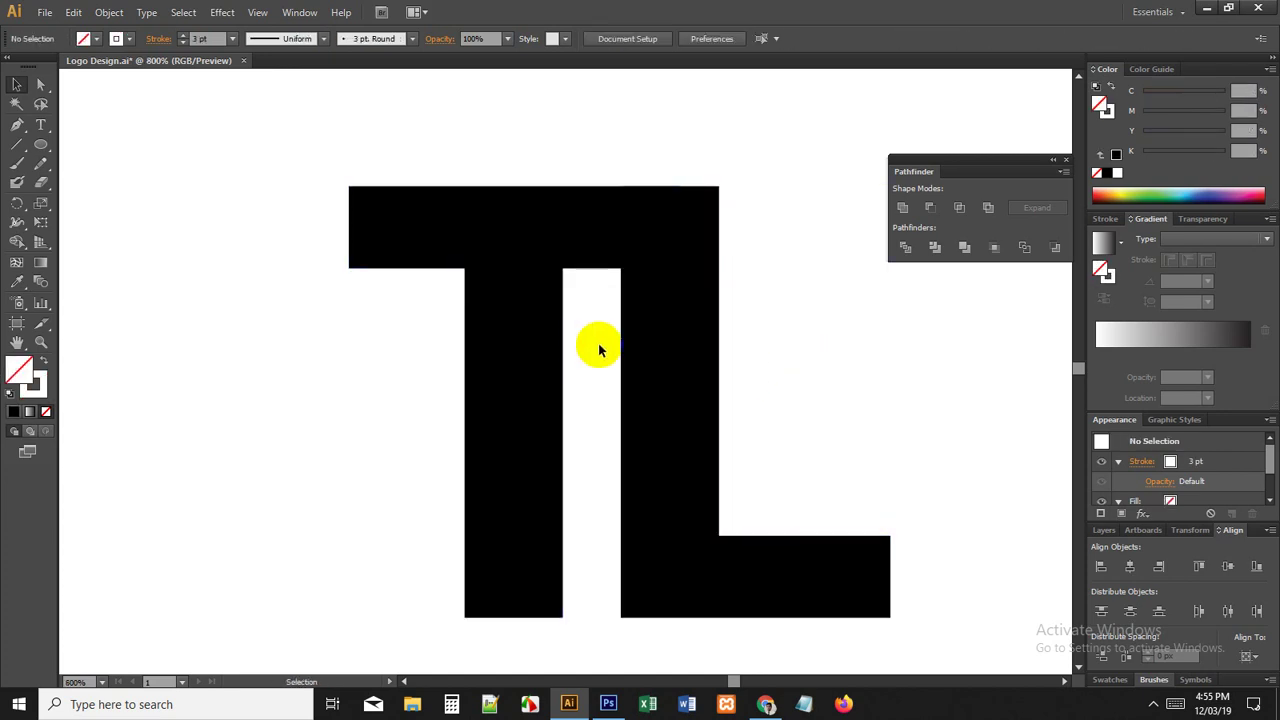
# Step: Reposition the L so its stem sits flush with the right end and top edge of the T's crossbar
pyautogui.moveTo(659, 365); pyautogui.dragTo(738, 349)
pyautogui.click(726, 331)
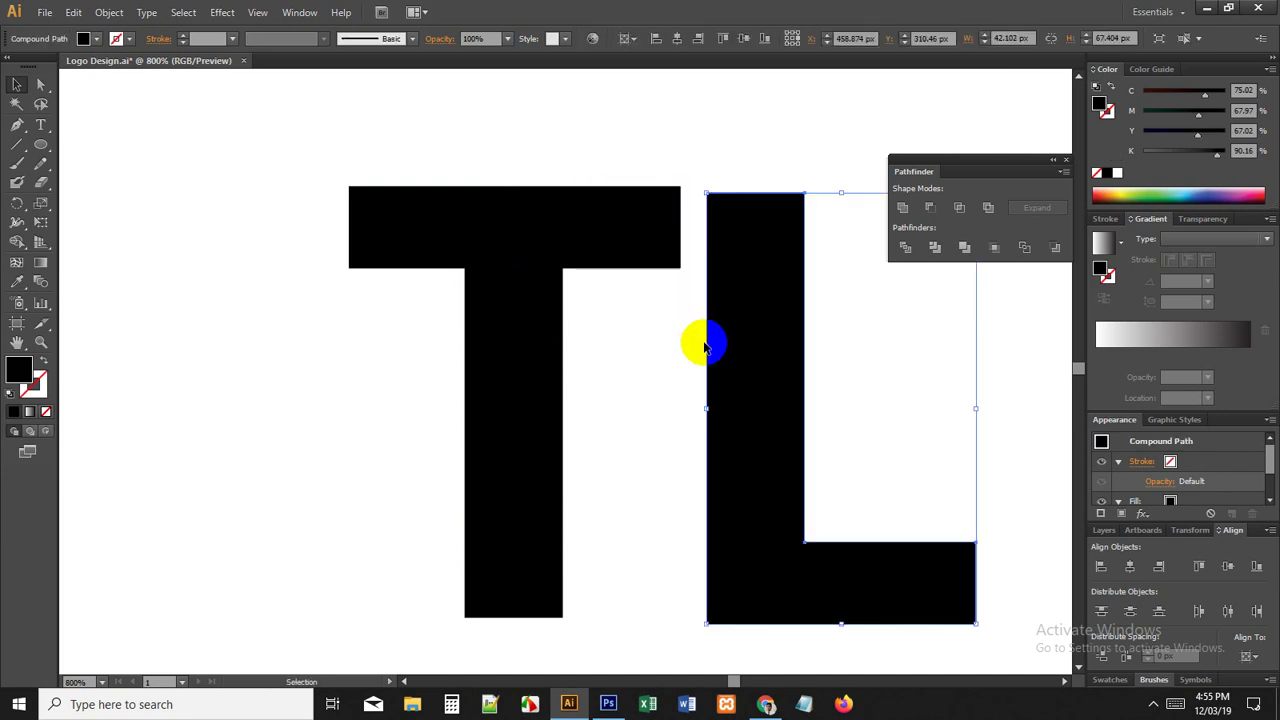
pyautogui.scroll(1, 576, 150)
pyautogui.moveTo(670, 174); pyautogui.dragTo(628, 174)
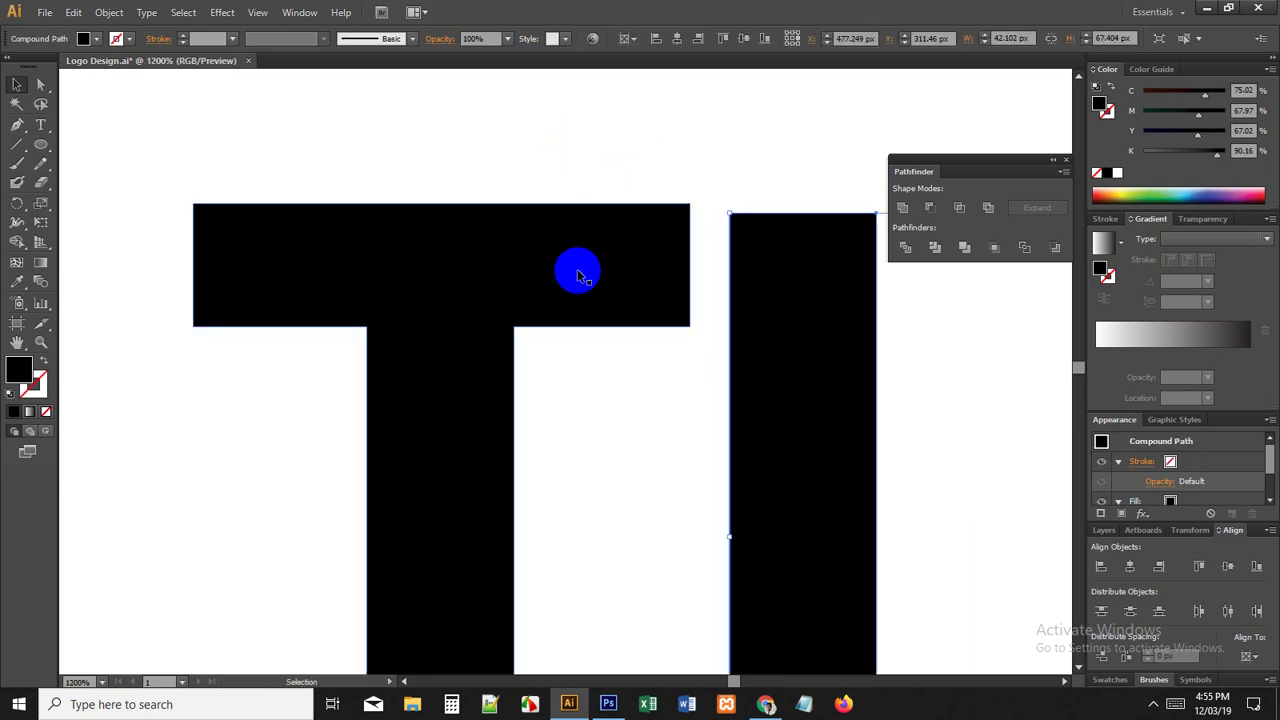
pyautogui.moveTo(747, 349); pyautogui.dragTo(689, 272)
pyautogui.click(587, 338)
pyautogui.click(587, 341)
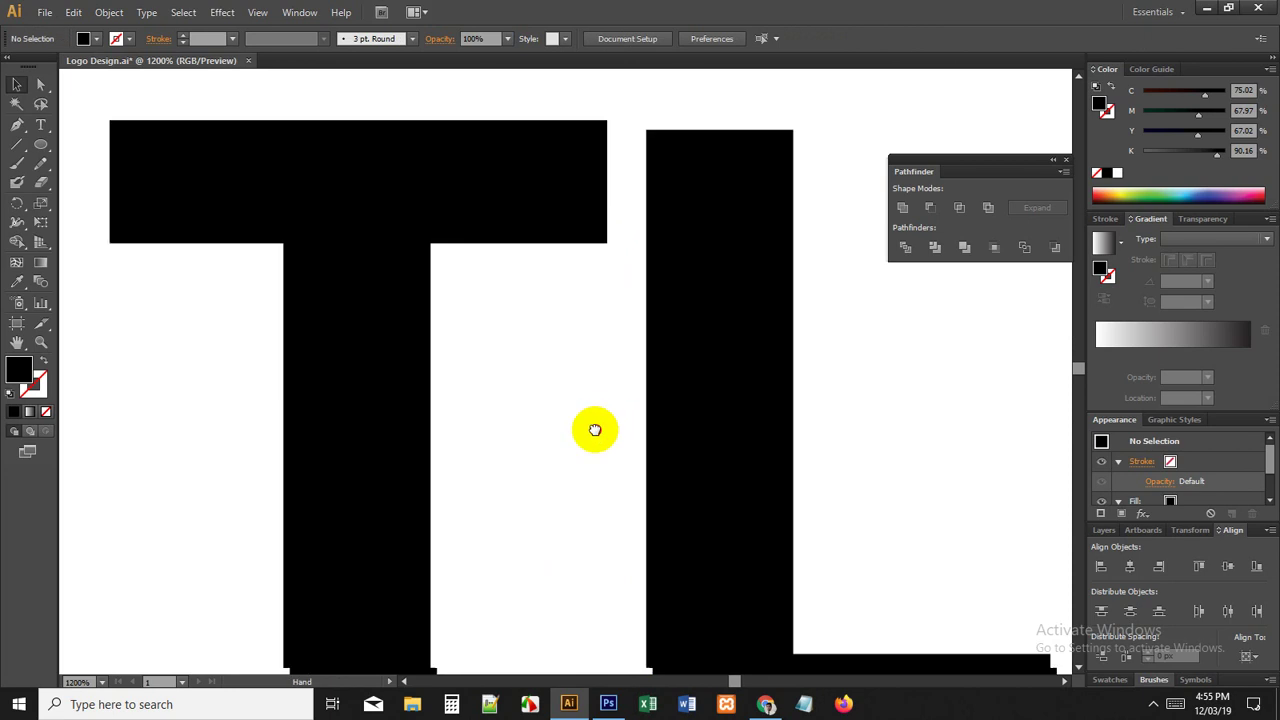
pyautogui.moveTo(722, 396); pyautogui.dragTo(540, 386)
pyautogui.scroll(2, 626, 346)
# Step: Draw a diagonal line about 17 px wide and 14 px high across the corner where the crossbar meets the L's stem
pyautogui.click(27, 143)
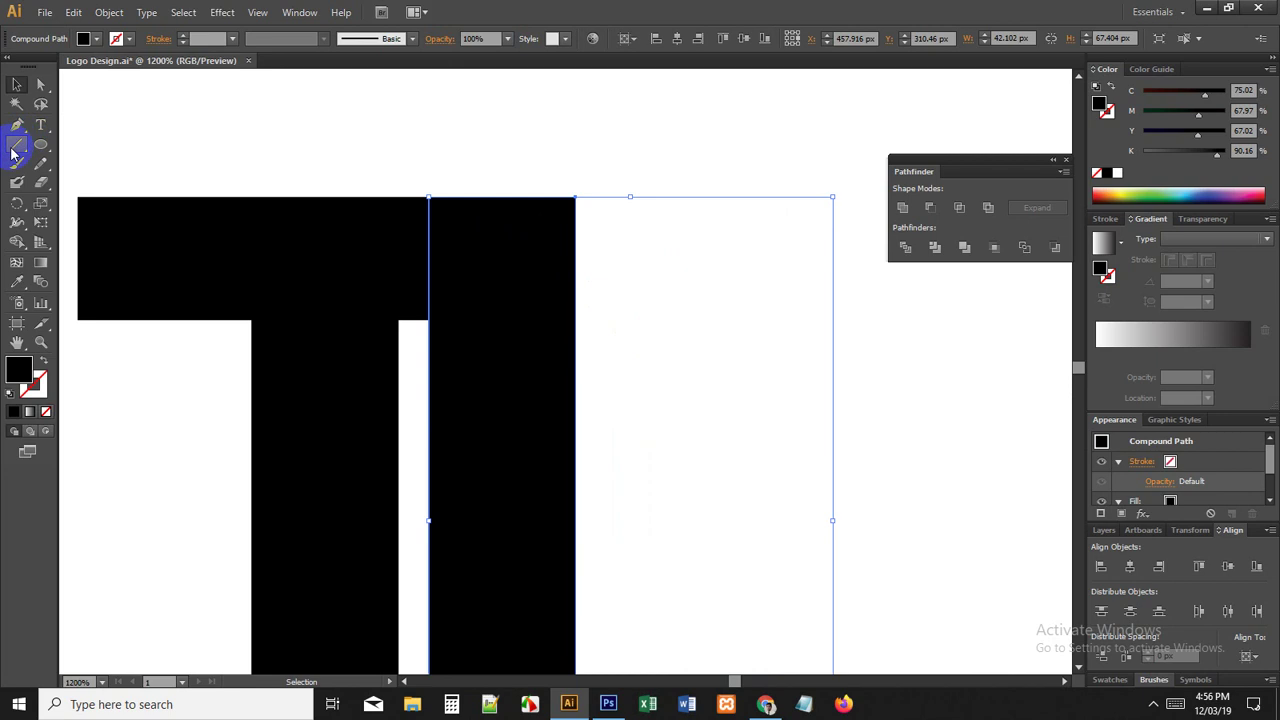
pyautogui.moveTo(426, 321); pyautogui.dragTo(585, 189)
pyautogui.moveTo(502, 258); pyautogui.dragTo(68, 253)
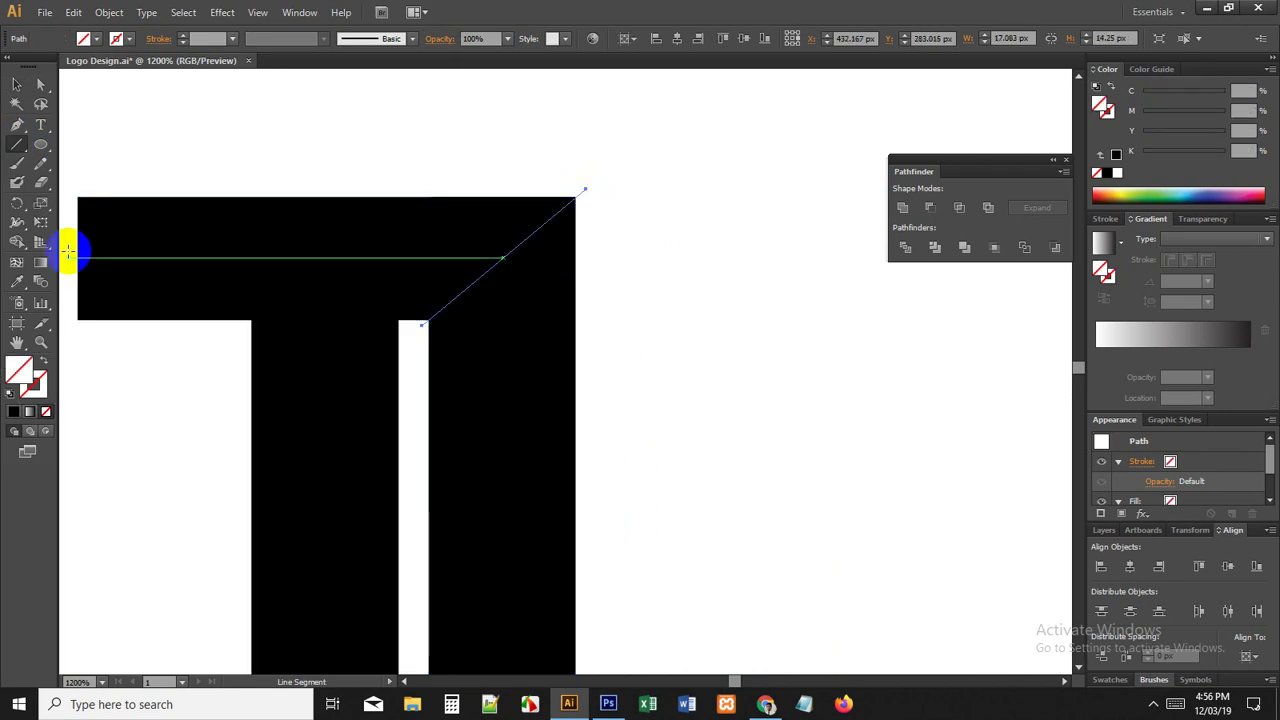
# Step: Give the diagonal line a white 3 pt stroke with no fill, and deselect it
pyautogui.click(43, 380)
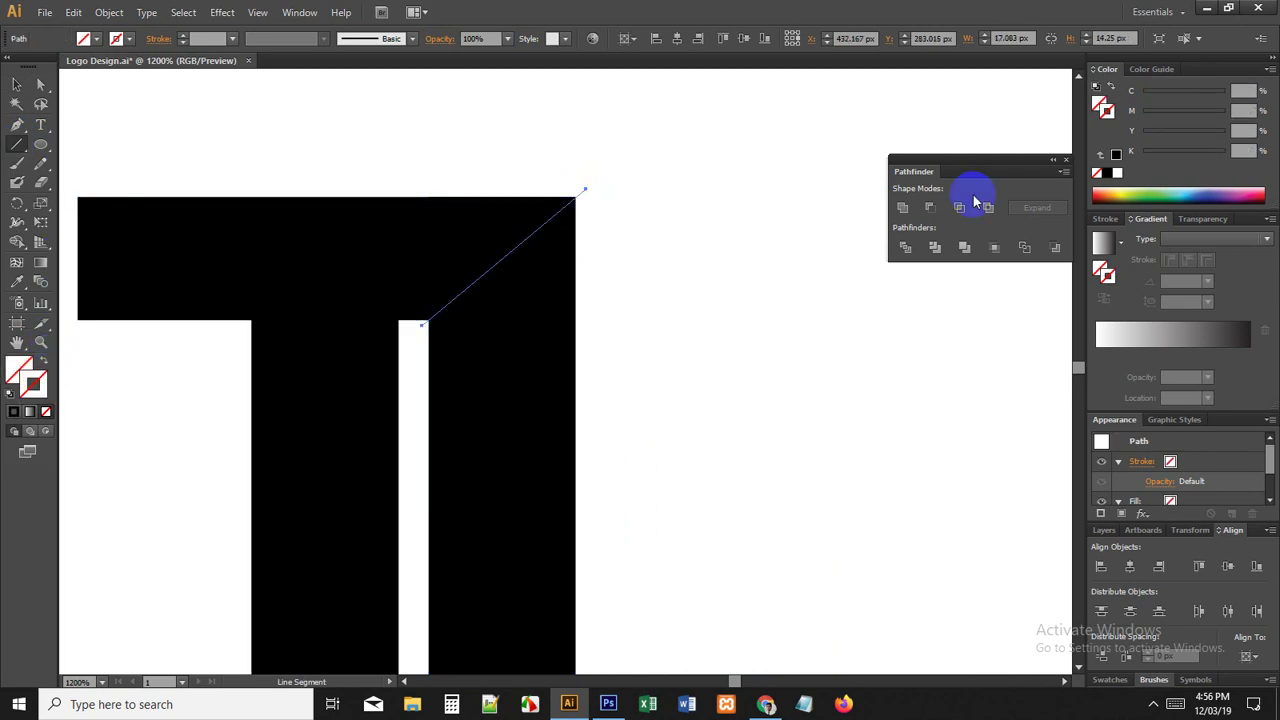
pyautogui.click(1118, 174)
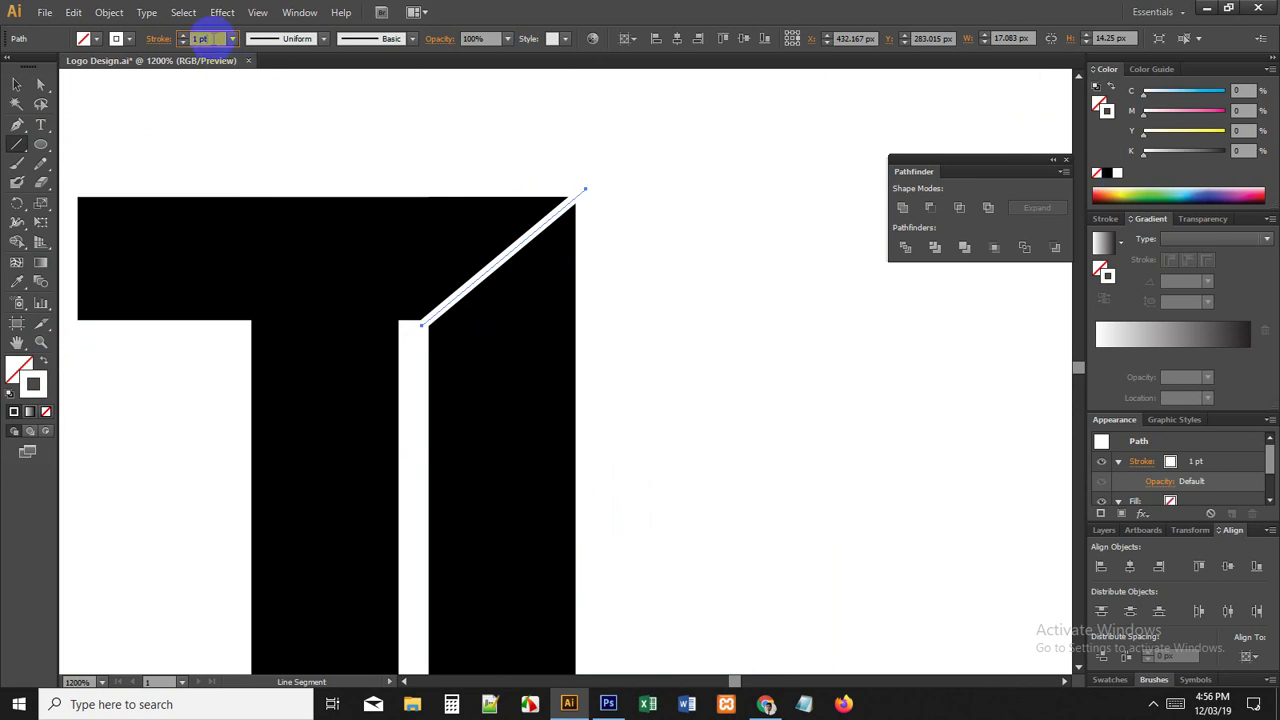
pyautogui.write('3')
pyautogui.press('Return')
pyautogui.click(17, 84)
pyautogui.click(322, 165)
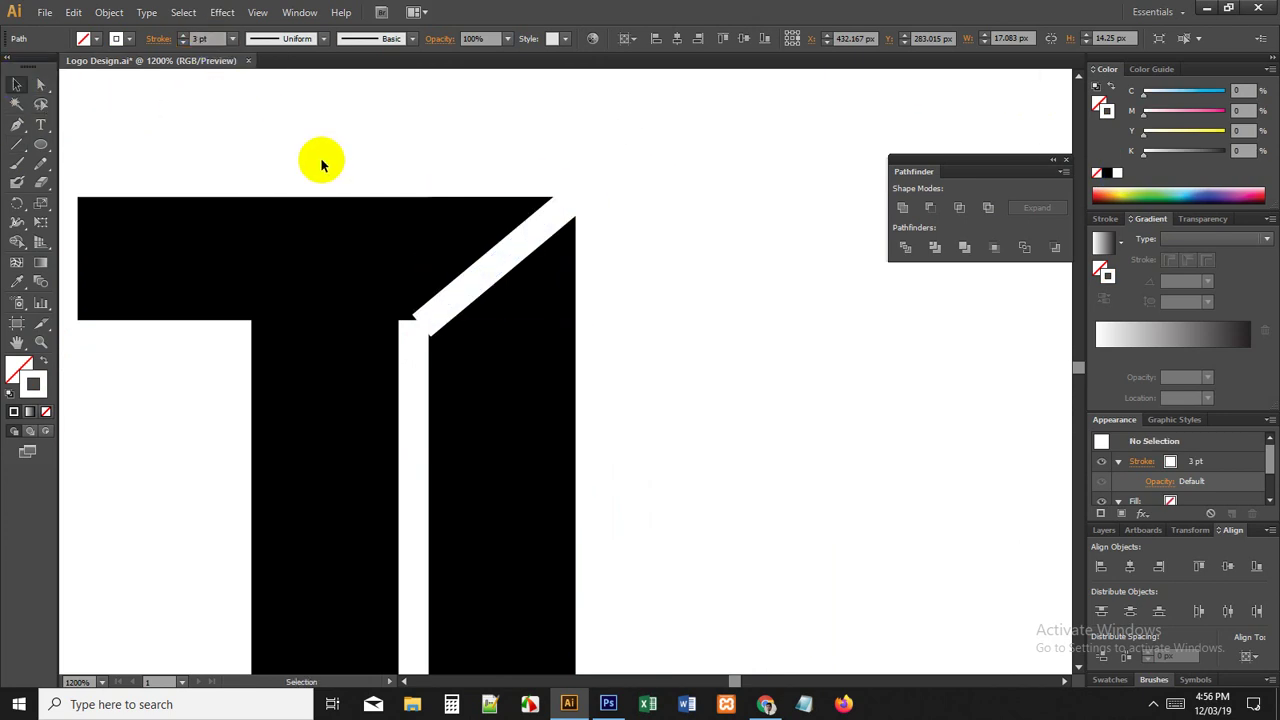
pyautogui.scroll(-3, 425, 220)
pyautogui.moveTo(531, 269); pyautogui.dragTo(548, 274)
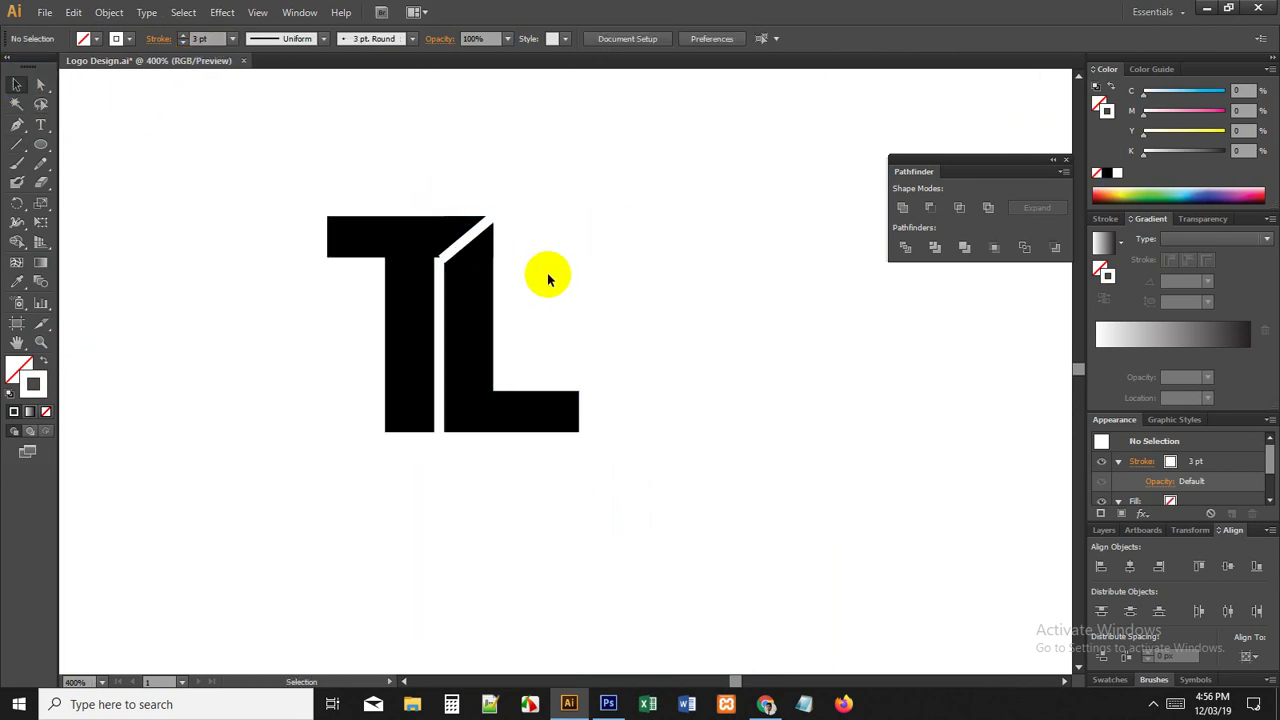
pyautogui.click(484, 256)
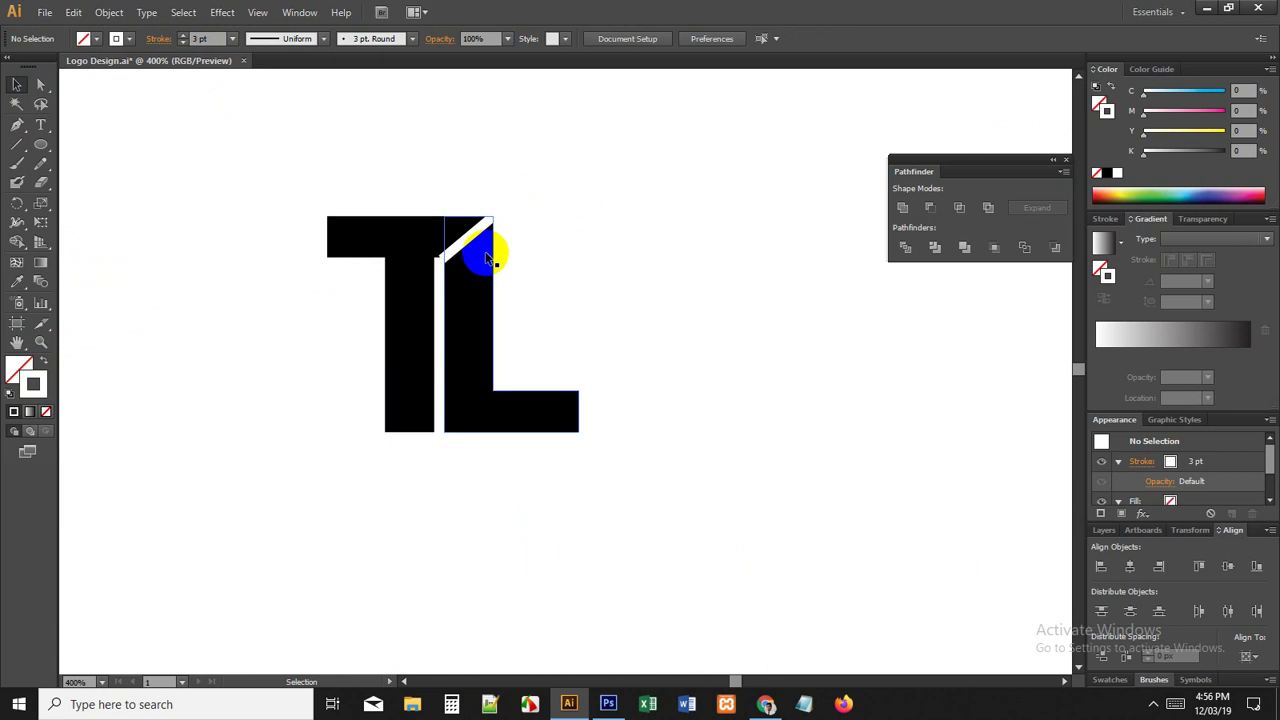
pyautogui.click(577, 269)
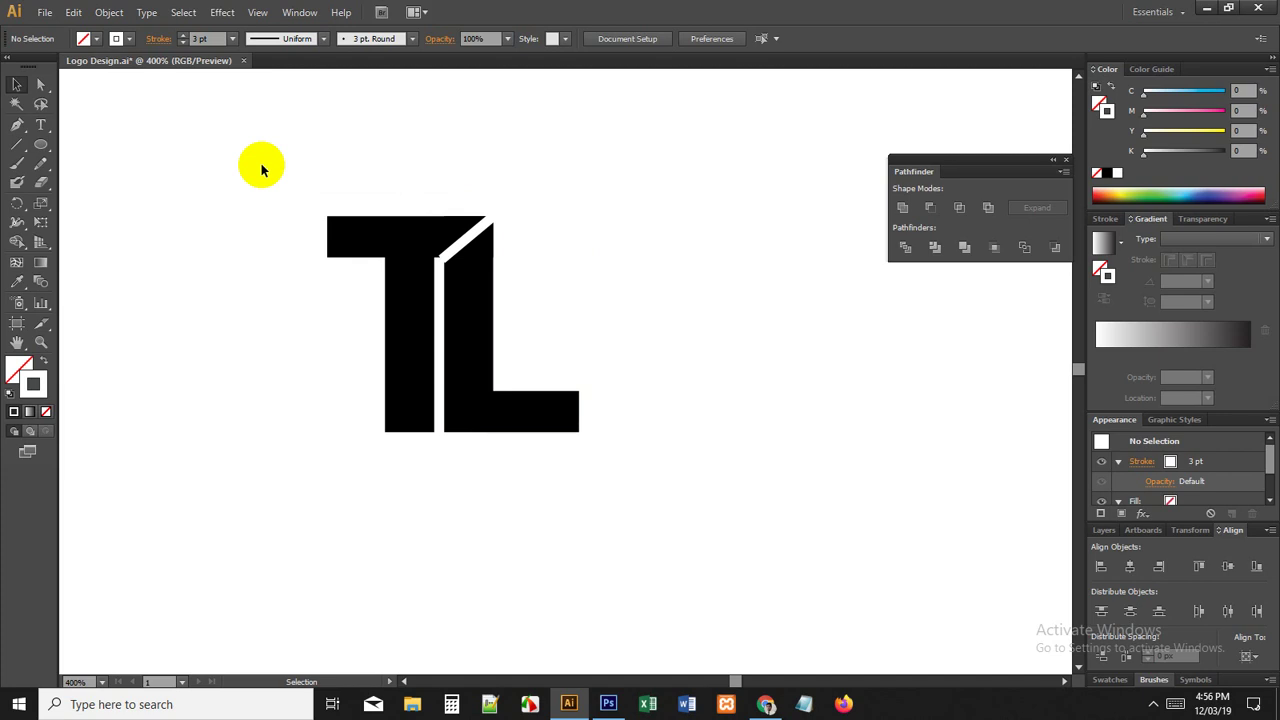
# Step: Move the whole TL mark to the empty area above the SM mark
pyautogui.scroll(-2, 203, 322)
pyautogui.moveTo(229, 290); pyautogui.dragTo(330, 371)
pyautogui.scroll(-2, 336, 382)
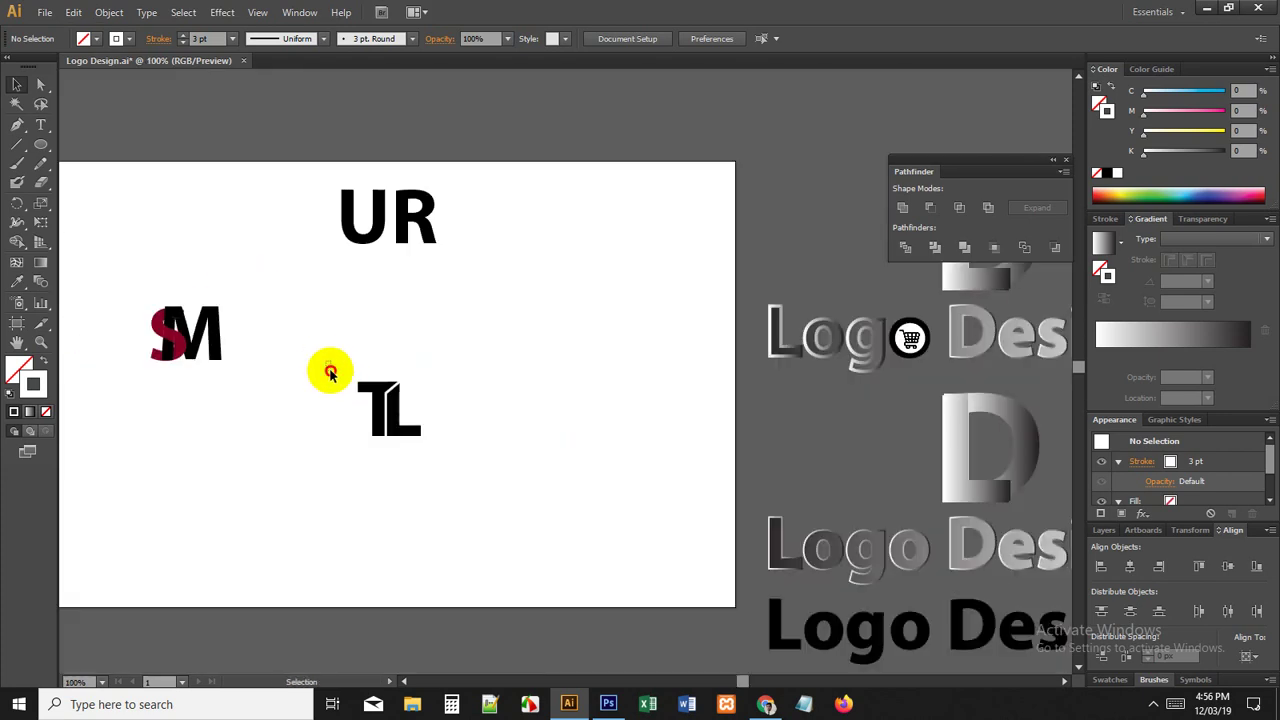
pyautogui.moveTo(380, 405); pyautogui.dragTo(211, 232)
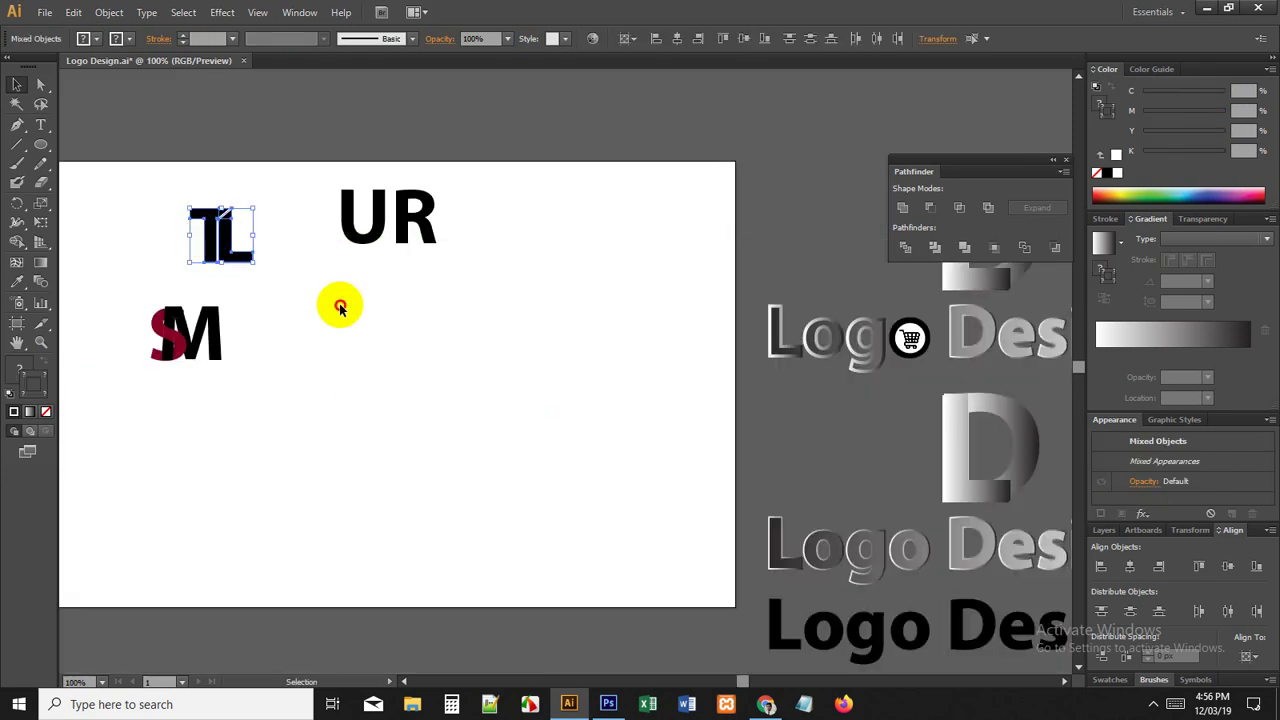
# Step: Move the UR text down into the empty lower part of the artboard
pyautogui.click(358, 238)
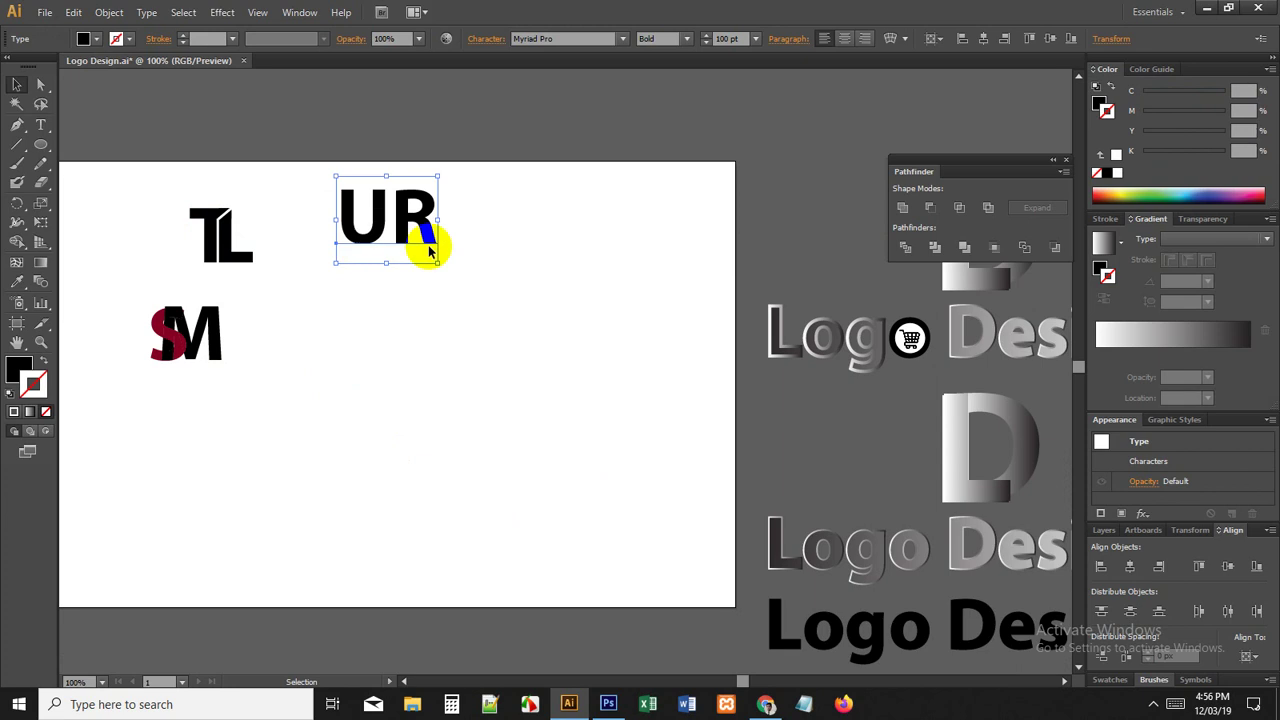
pyautogui.moveTo(448, 222); pyautogui.dragTo(446, 404)
pyautogui.click(529, 429)
pyautogui.scroll(1, 420, 447)
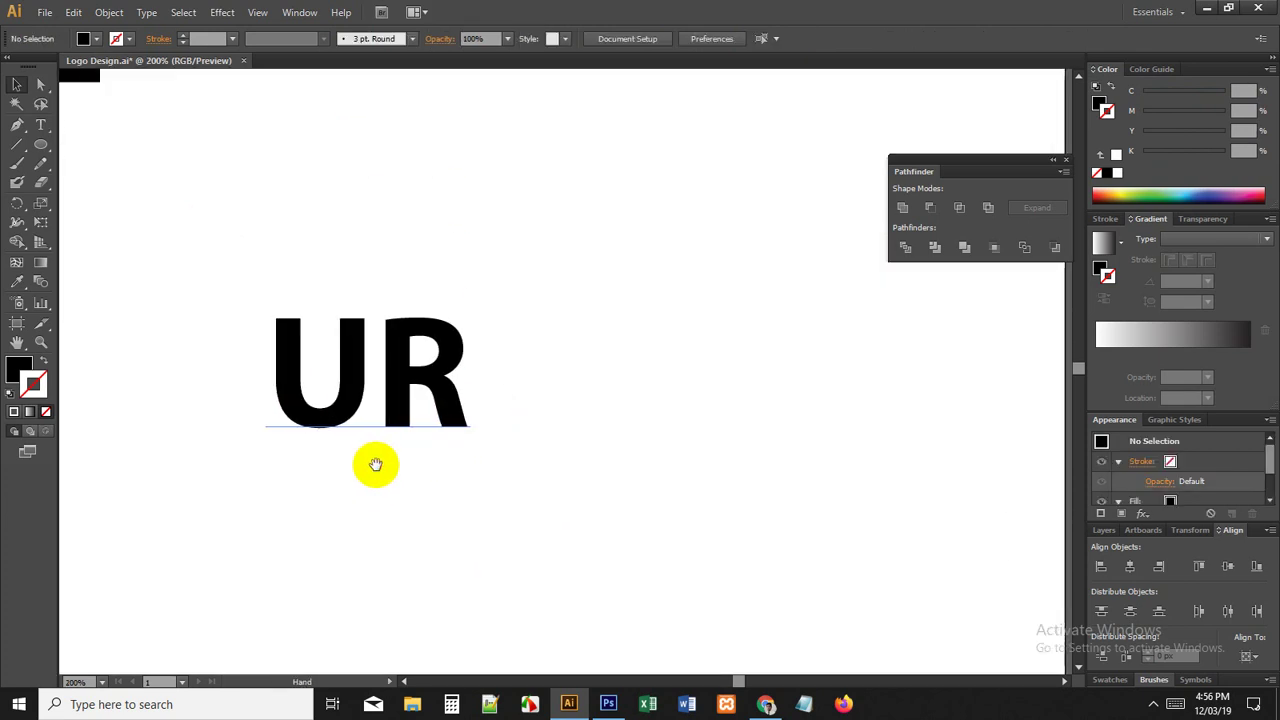
# Step: Convert the UR text to outlines and ungroup it into separate letters
pyautogui.click(392, 381)
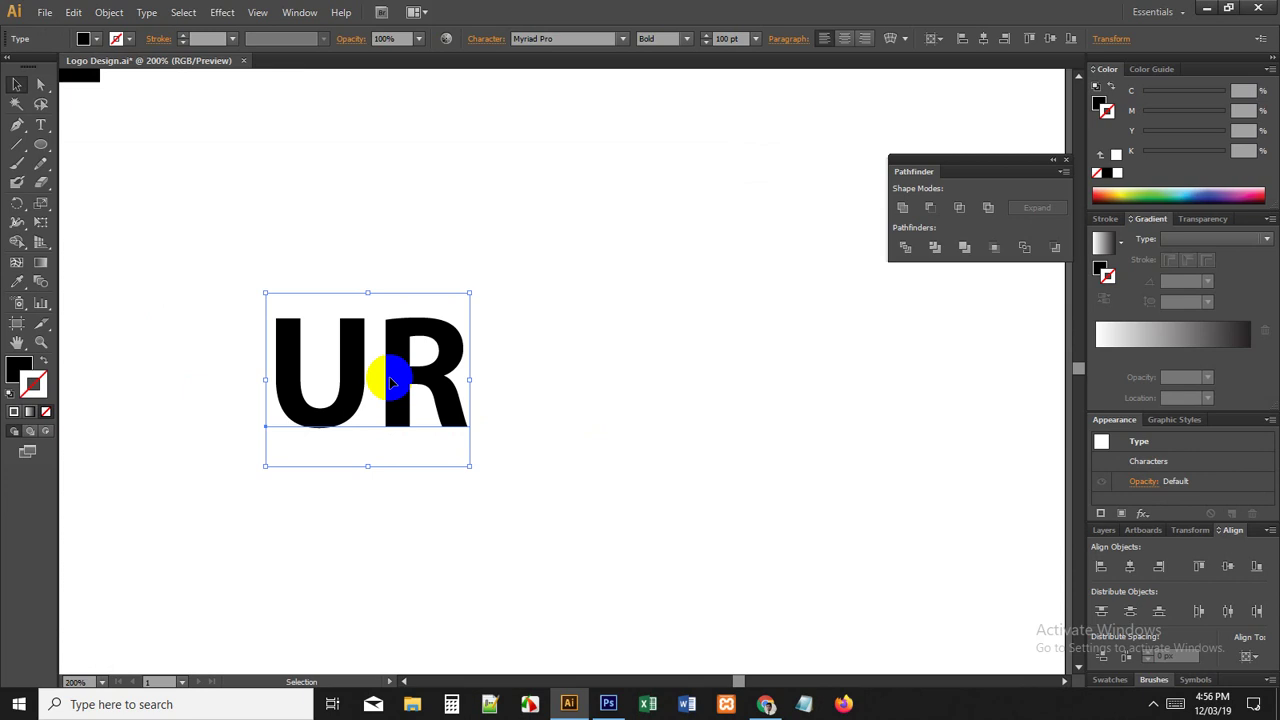
pyautogui.hotkey('shift', 'ctrl', 'o')
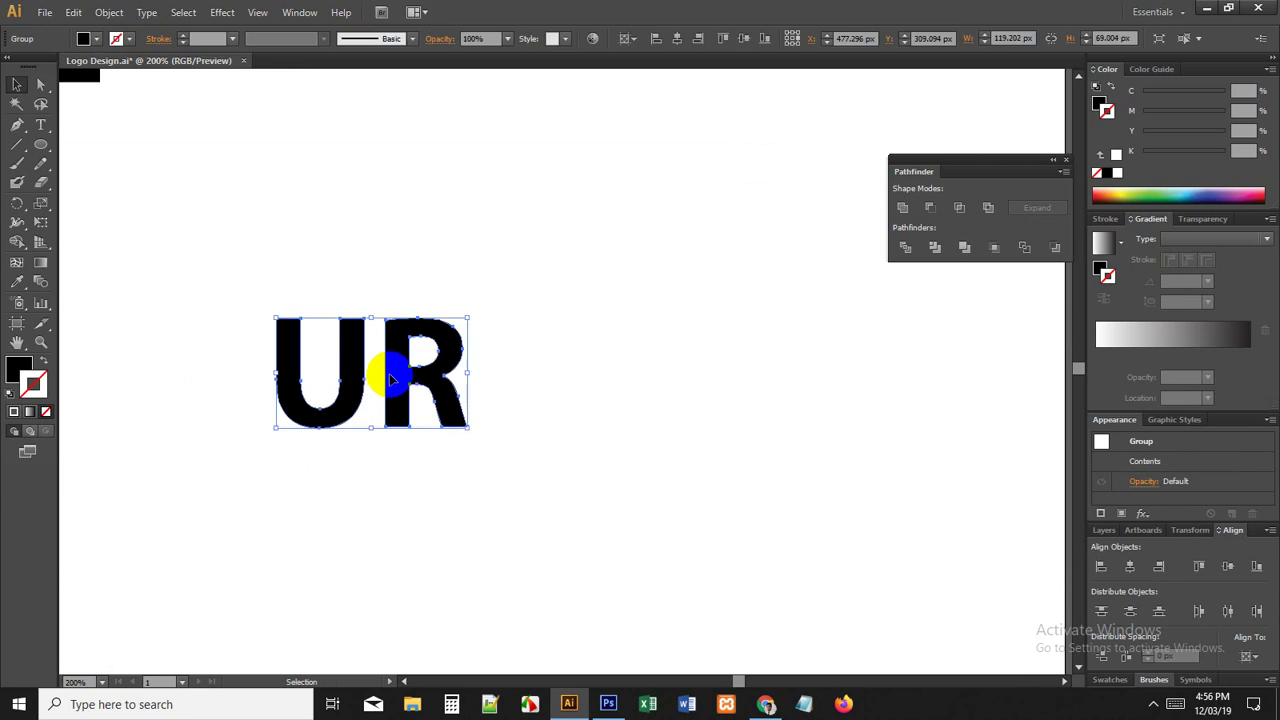
pyautogui.rightClick(285, 345)
pyautogui.click(355, 436)
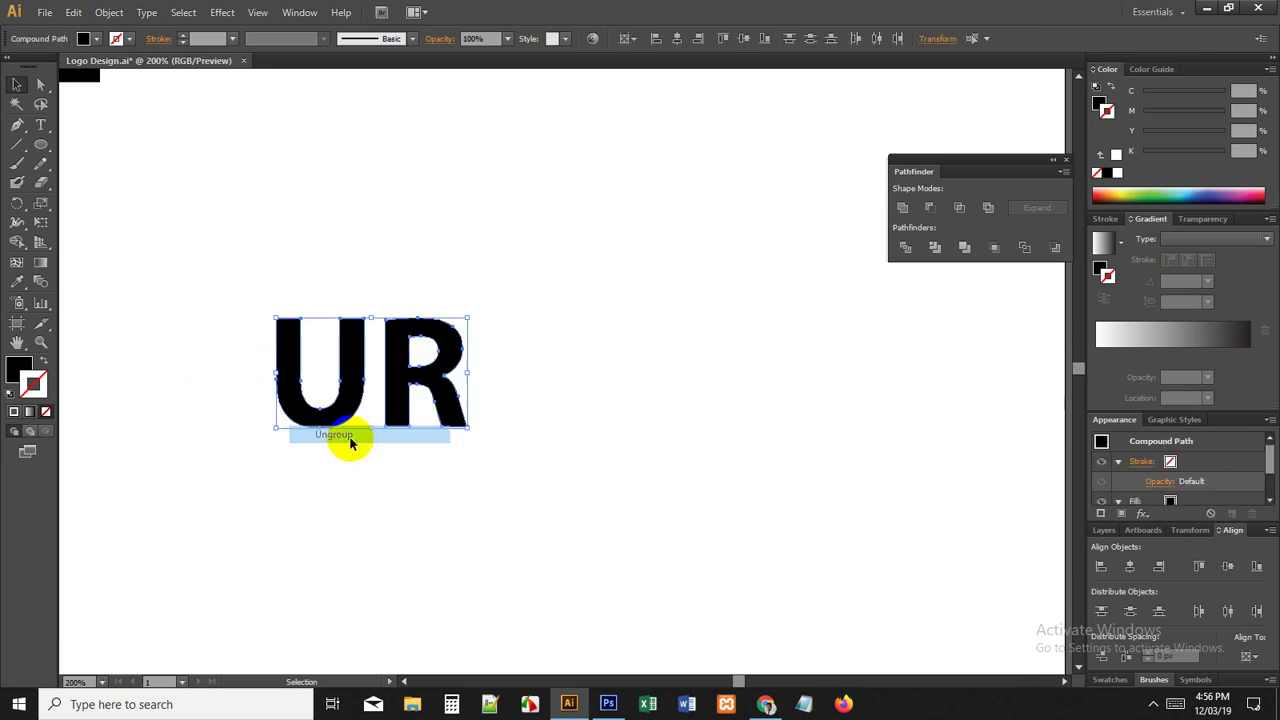
pyautogui.click(371, 535)
pyautogui.scroll(1, 358, 475)
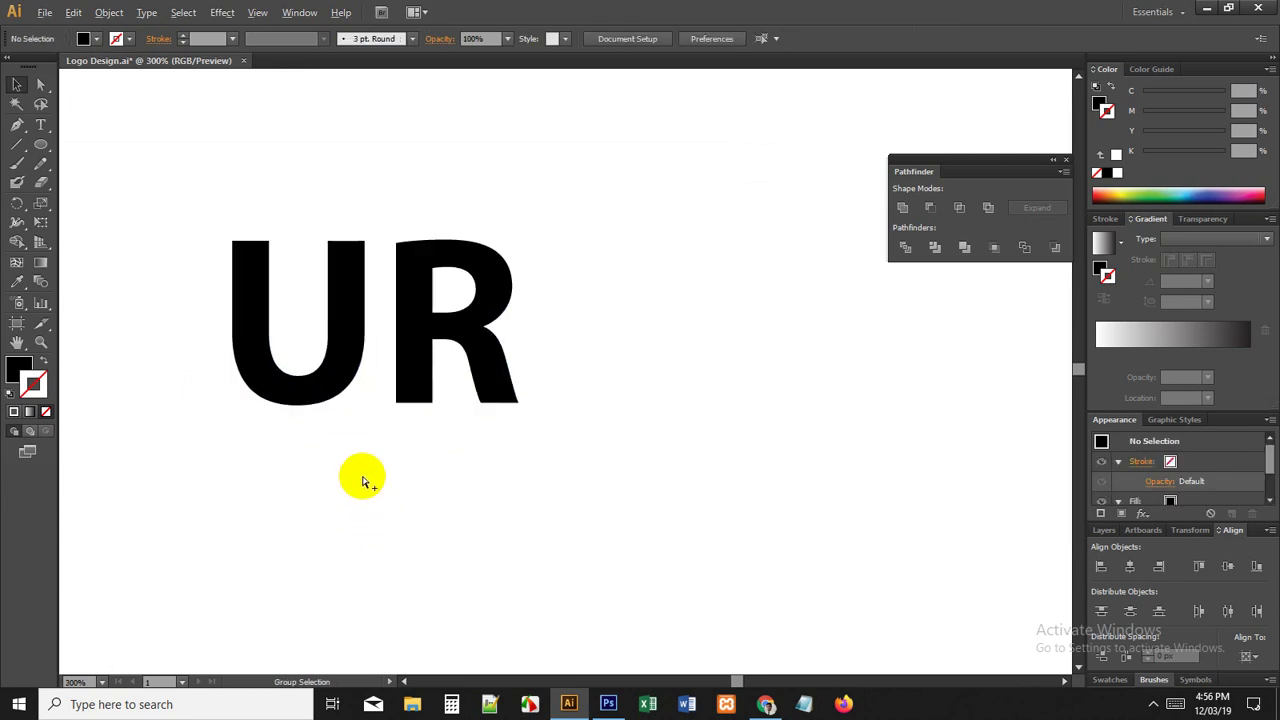
# Step: Move the U and R together to the right and slightly down, keeping their spacing, and deselect them
pyautogui.moveTo(362, 345); pyautogui.dragTo(457, 357)
pyautogui.hotkey('ctrl', 'z')
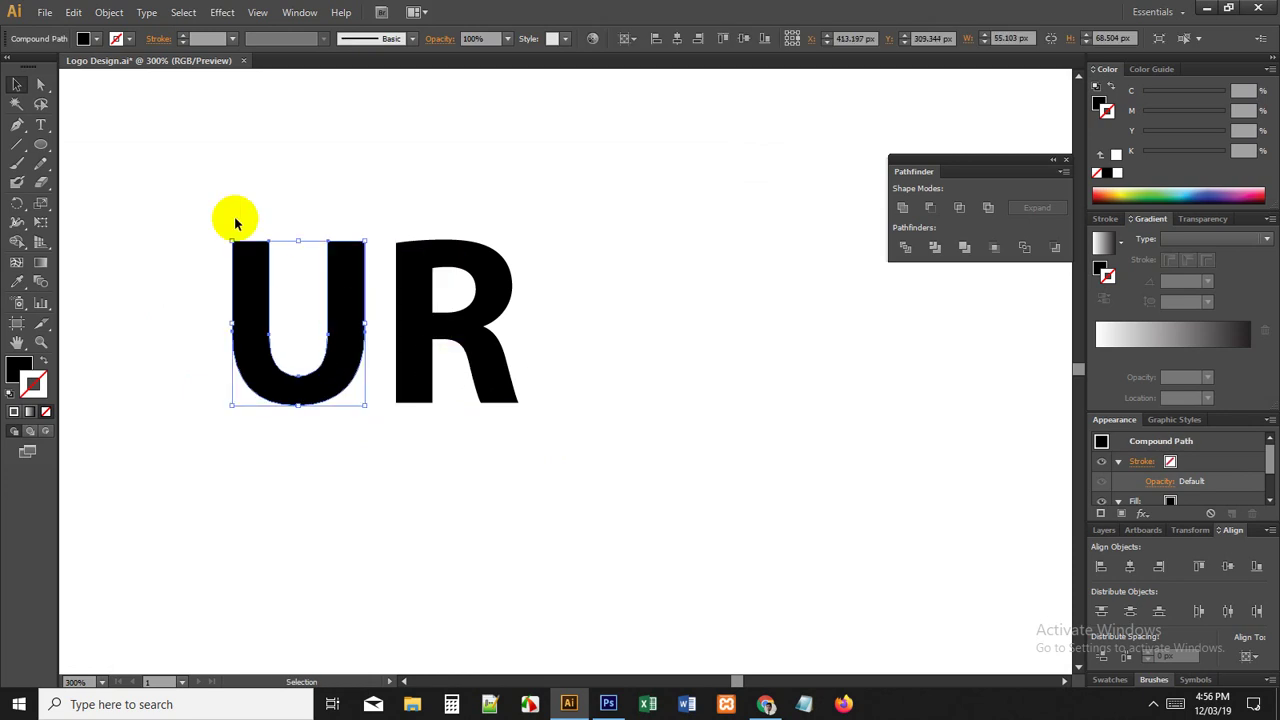
pyautogui.moveTo(220, 181); pyautogui.dragTo(516, 378)
pyautogui.moveTo(423, 320); pyautogui.dragTo(636, 344)
pyautogui.click(513, 237)
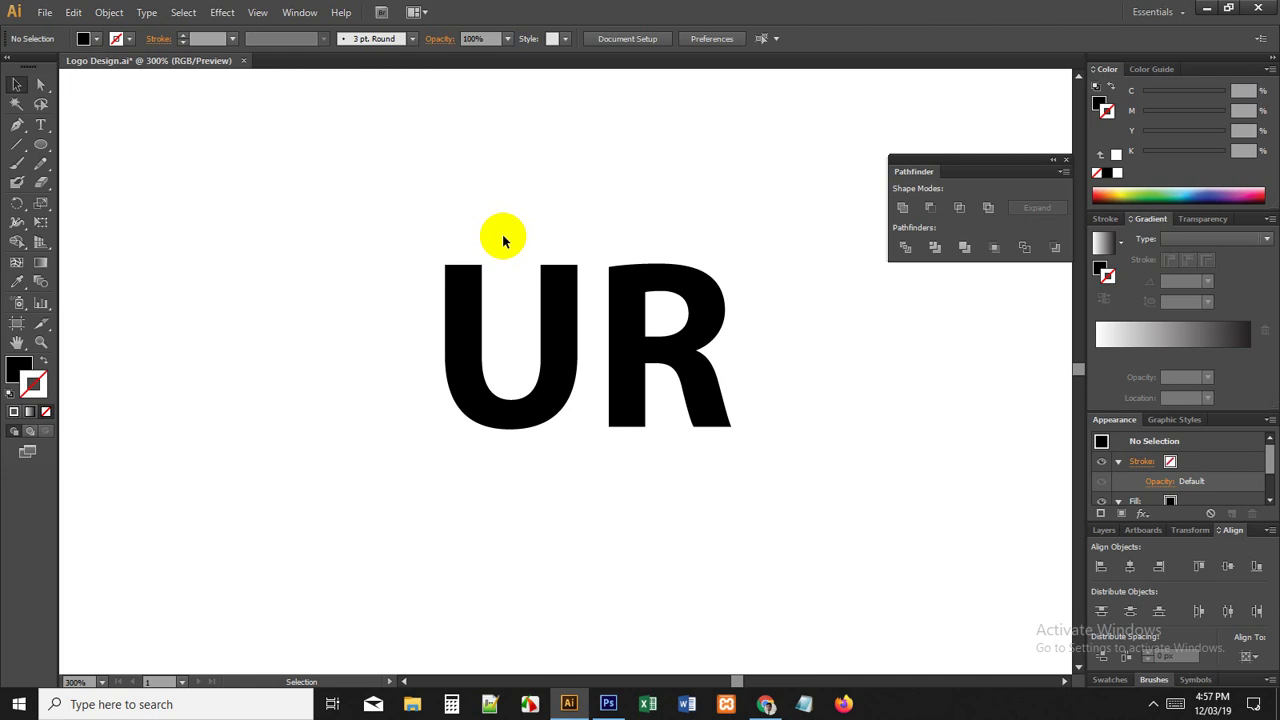
# Step: Try rotating the U 90° clockwise beside the R, and return it upright
pyautogui.click(540, 335)
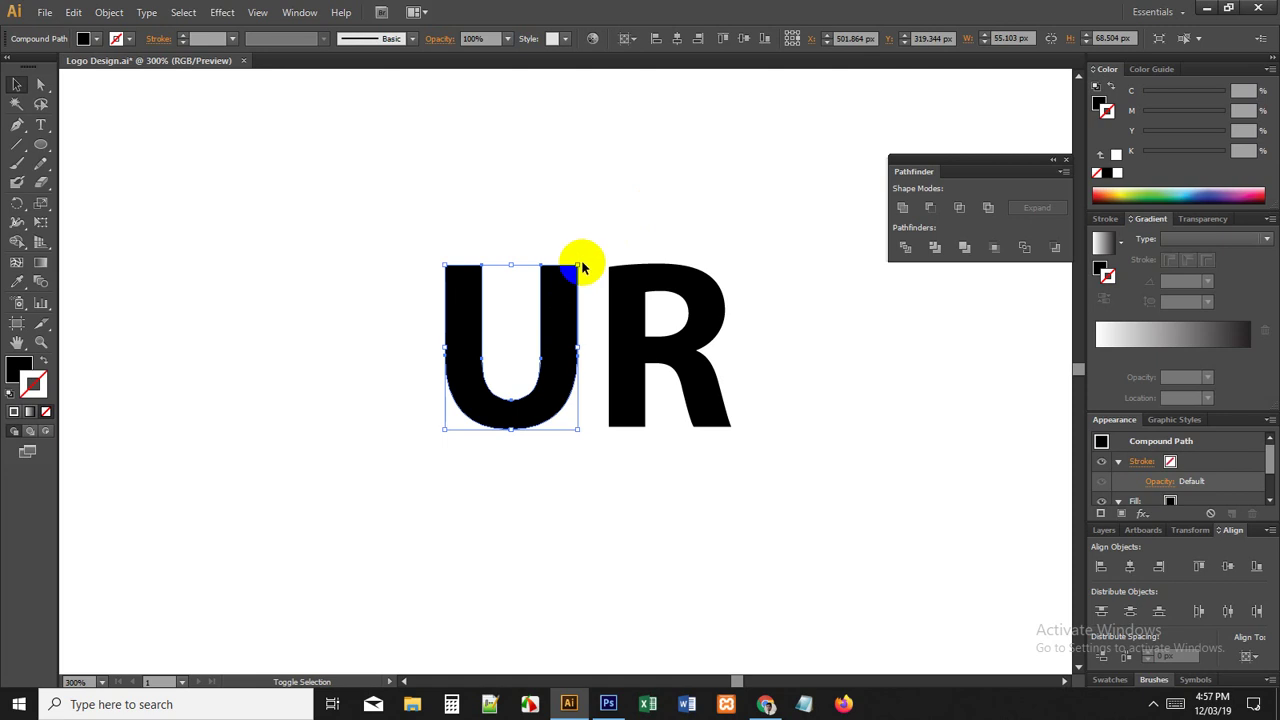
pyautogui.moveTo(582, 266); pyautogui.dragTo(557, 391)
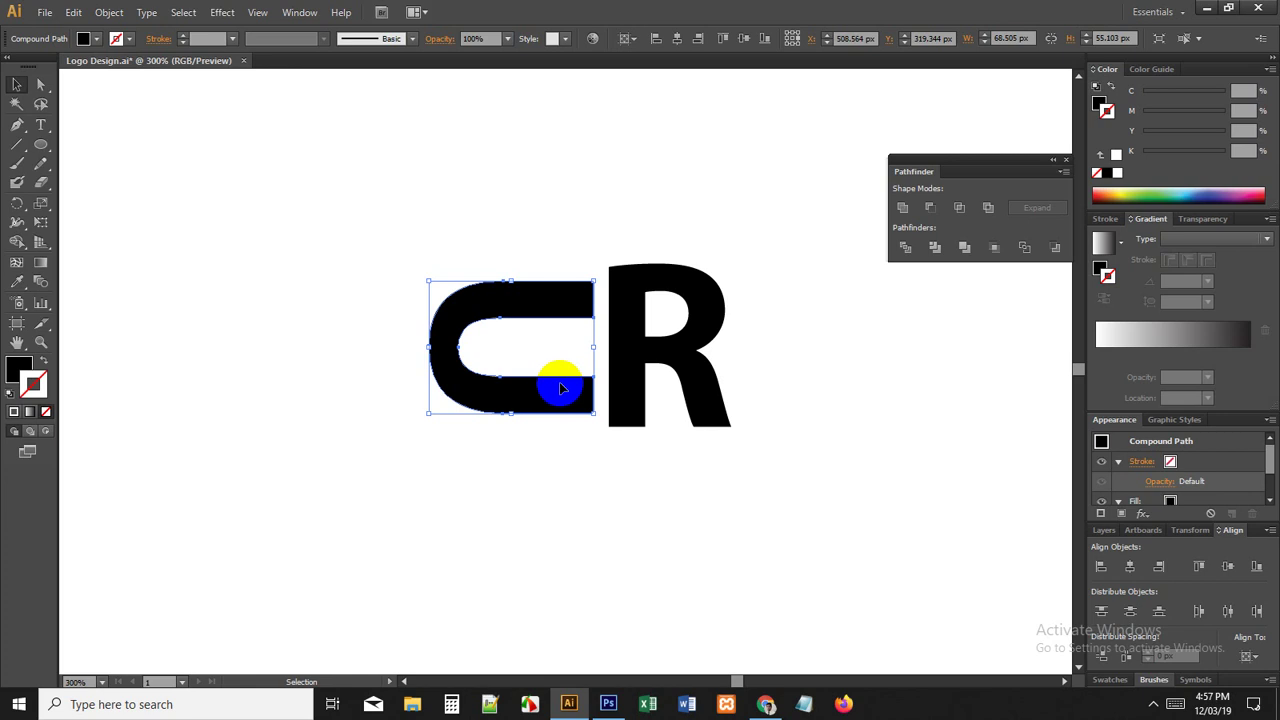
pyautogui.moveTo(560, 388); pyautogui.dragTo(457, 277)
pyautogui.click(371, 220)
pyautogui.moveTo(398, 245); pyautogui.dragTo(599, 444)
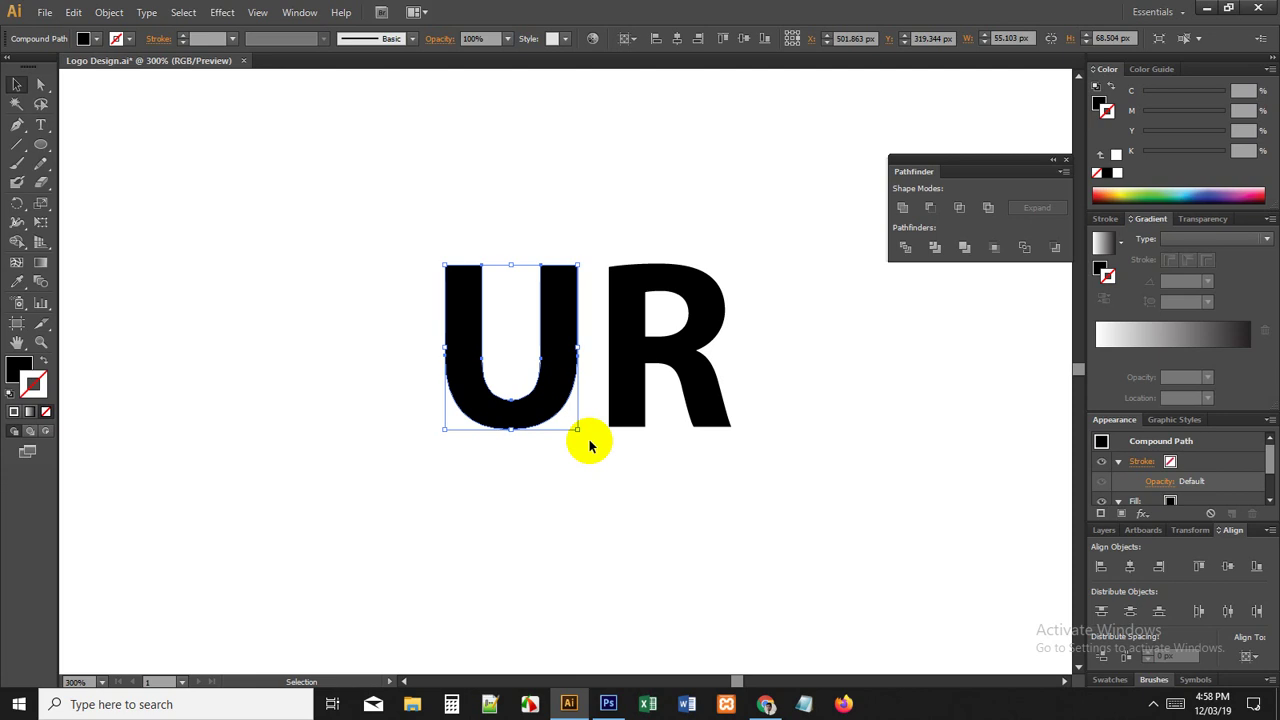
pyautogui.click(720, 551)
# Step: Move the R left so its stem overlaps the U's right stem, leaving the R's counter open
pyautogui.moveTo(557, 504); pyautogui.dragTo(595, 514)
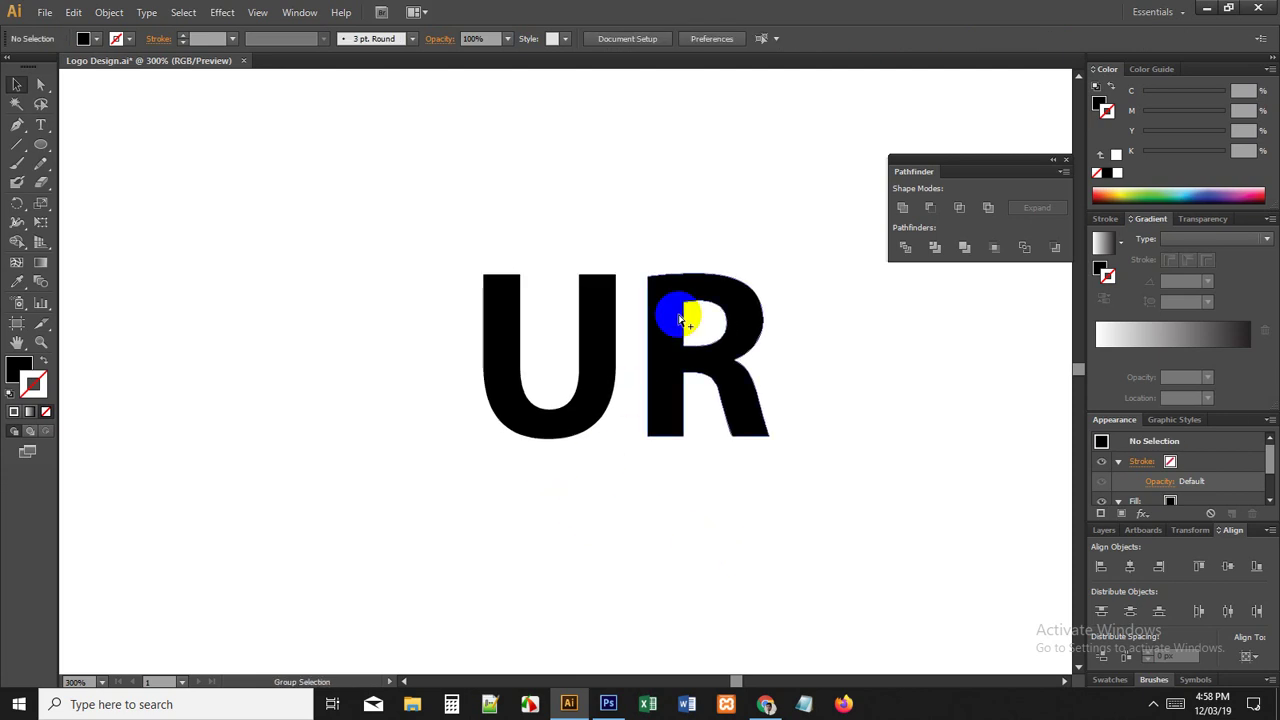
pyautogui.scroll(2, 679, 317)
pyautogui.moveTo(624, 467); pyautogui.dragTo(602, 467)
pyautogui.click(643, 494)
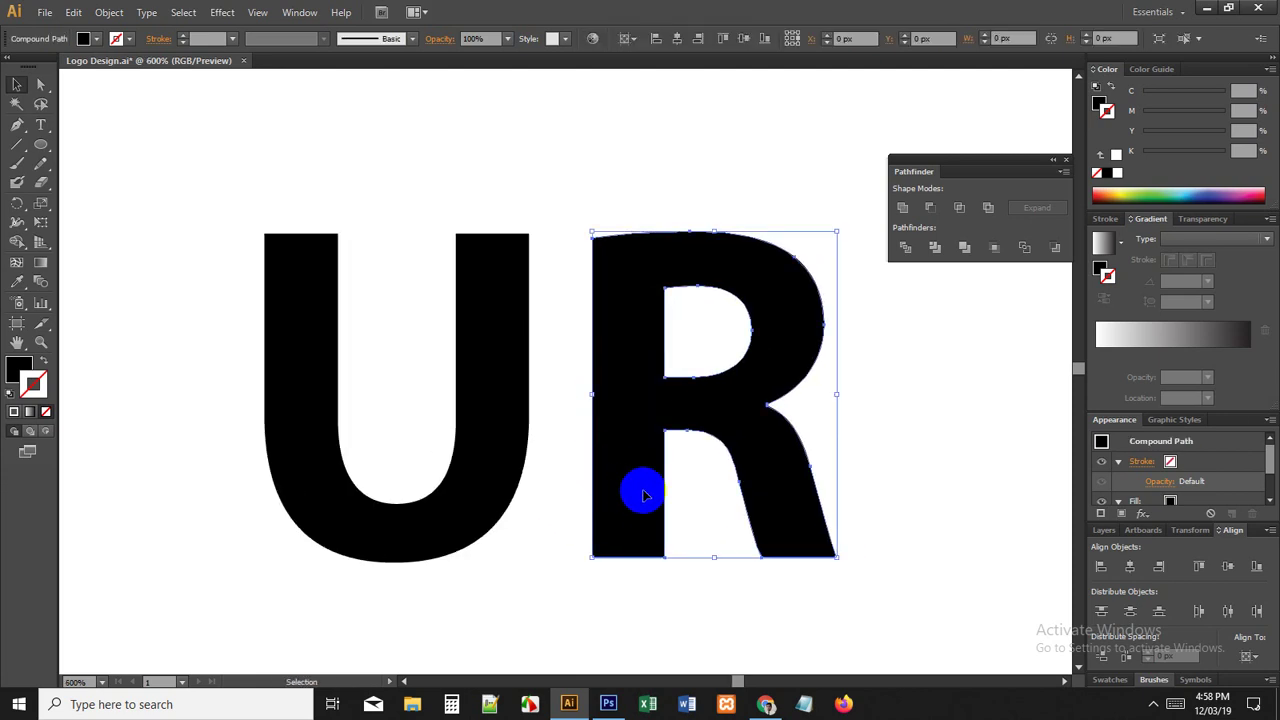
pyautogui.click(655, 490)
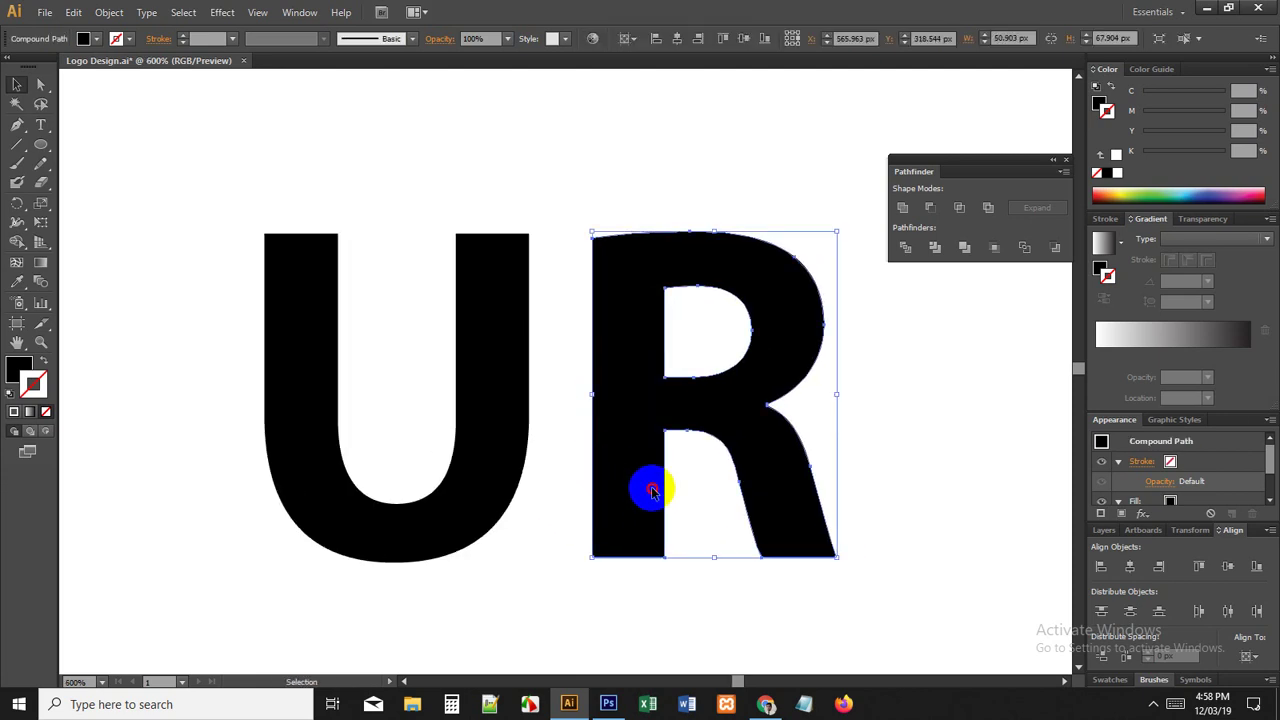
pyautogui.moveTo(653, 488); pyautogui.dragTo(487, 478)
pyautogui.scroll(1, 543, 405)
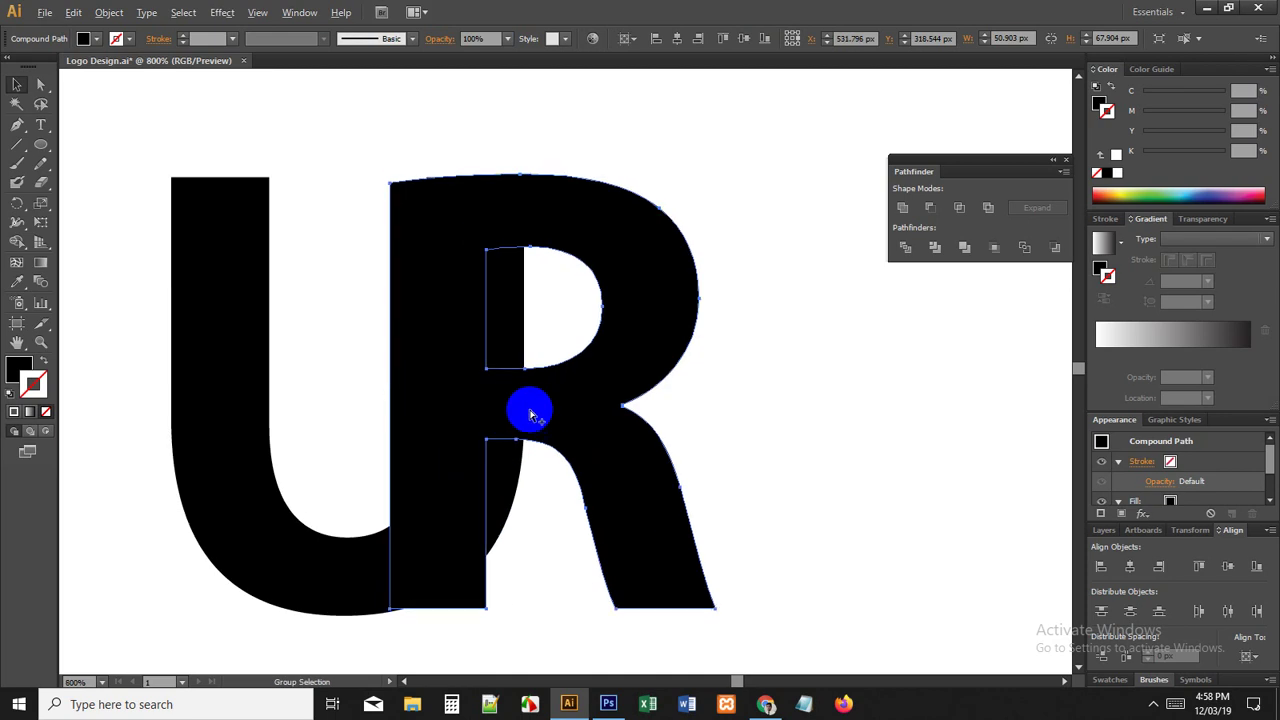
pyautogui.moveTo(545, 410); pyautogui.dragTo(574, 413)
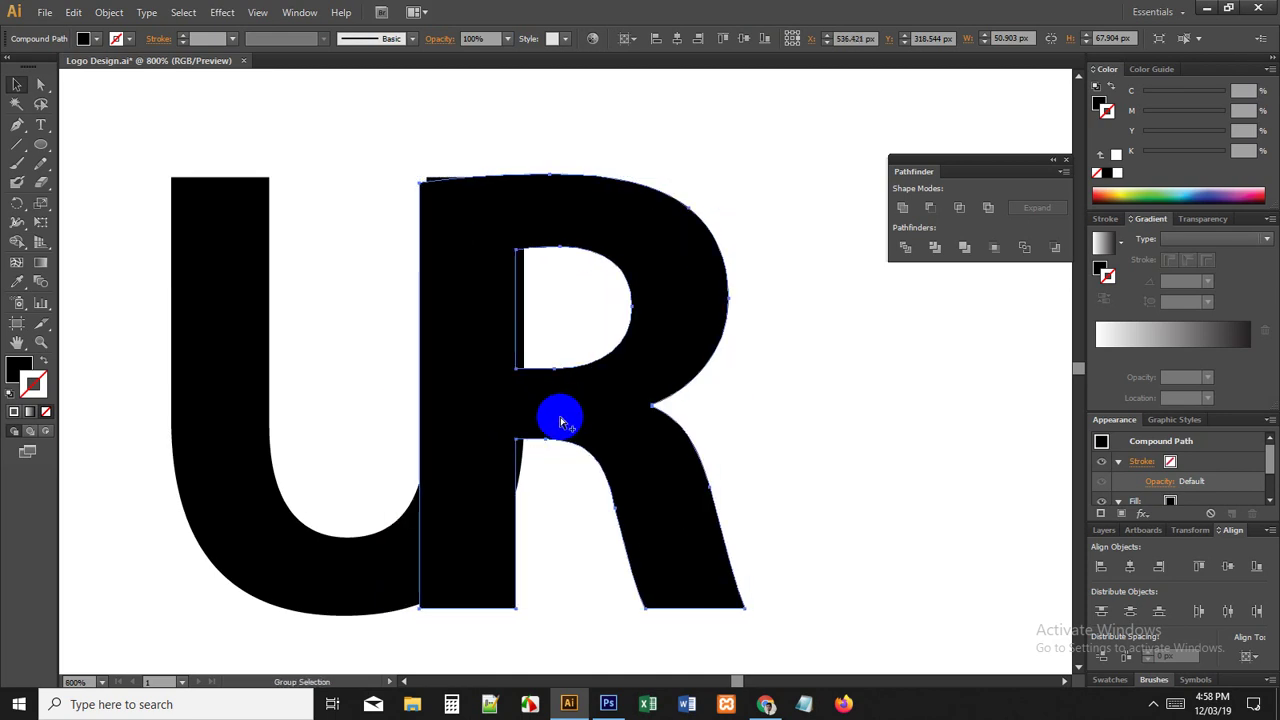
pyautogui.moveTo(577, 505); pyautogui.dragTo(606, 495)
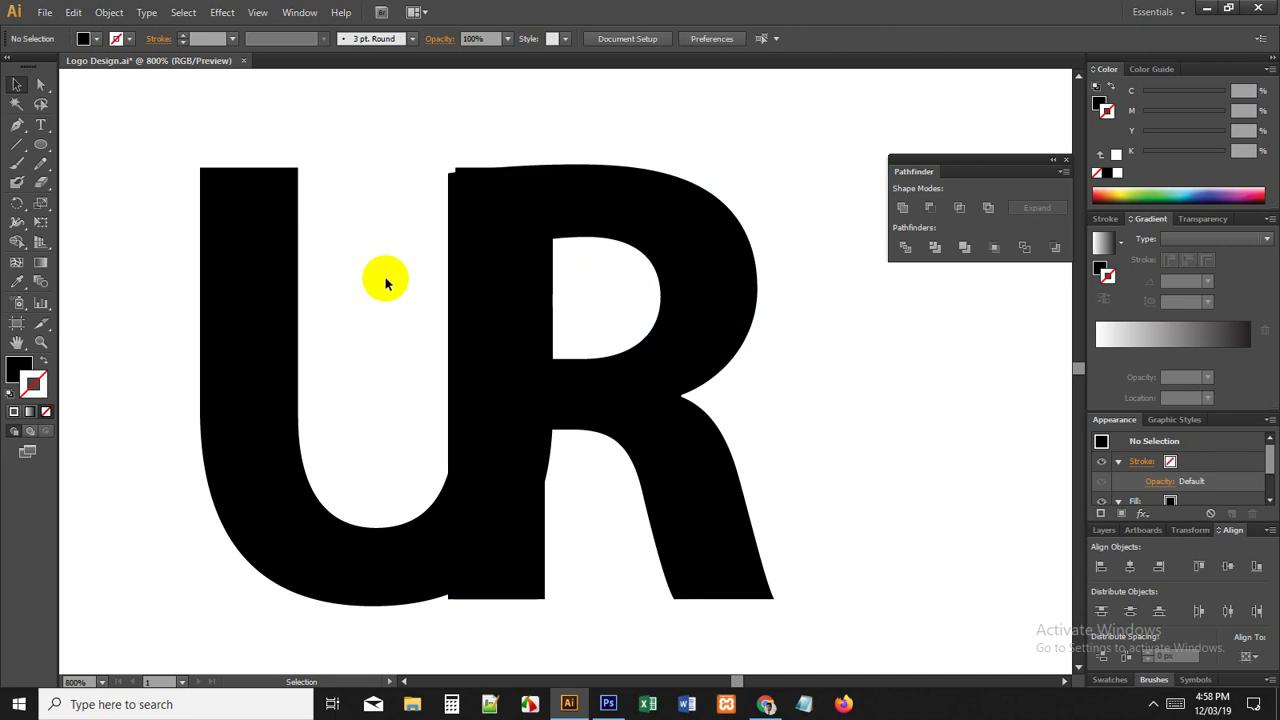
# Step: Try uniting the overlapping U and R into one shape, and undo the merge
pyautogui.scroll(3, 470, 182)
pyautogui.scroll(-5, 403, 340)
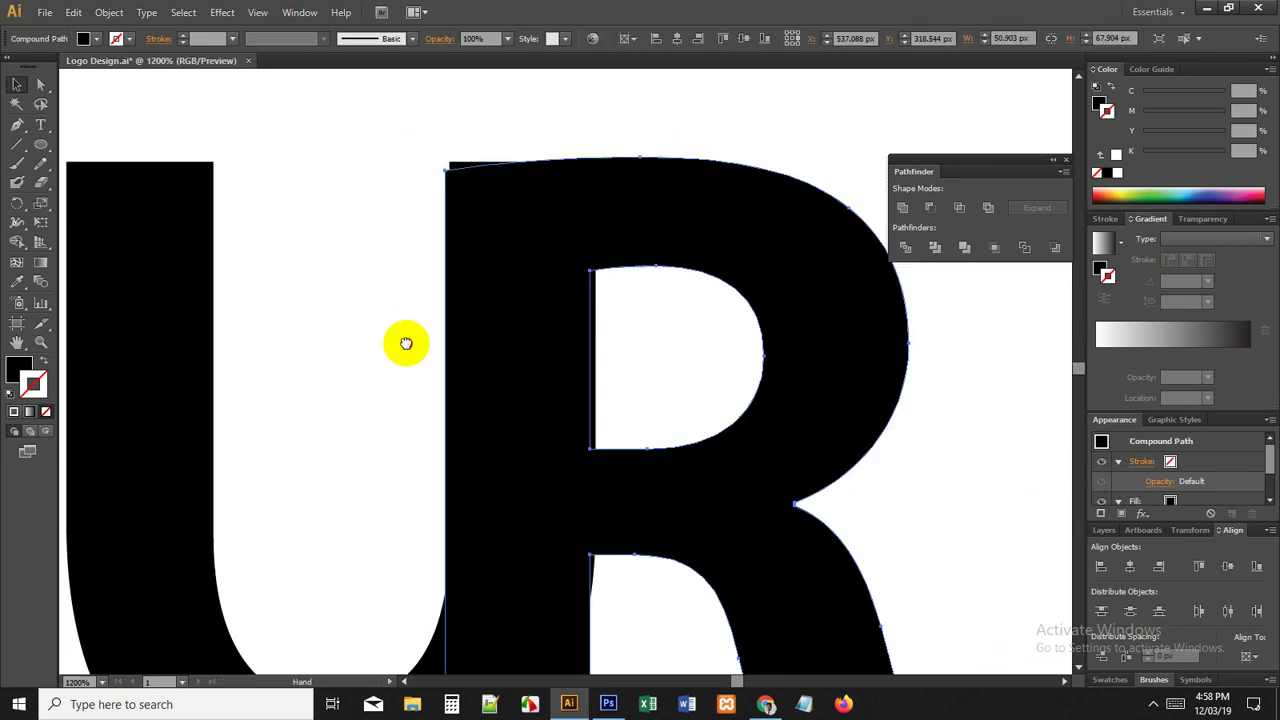
pyautogui.click(455, 286)
pyautogui.scroll(1, 500, 406)
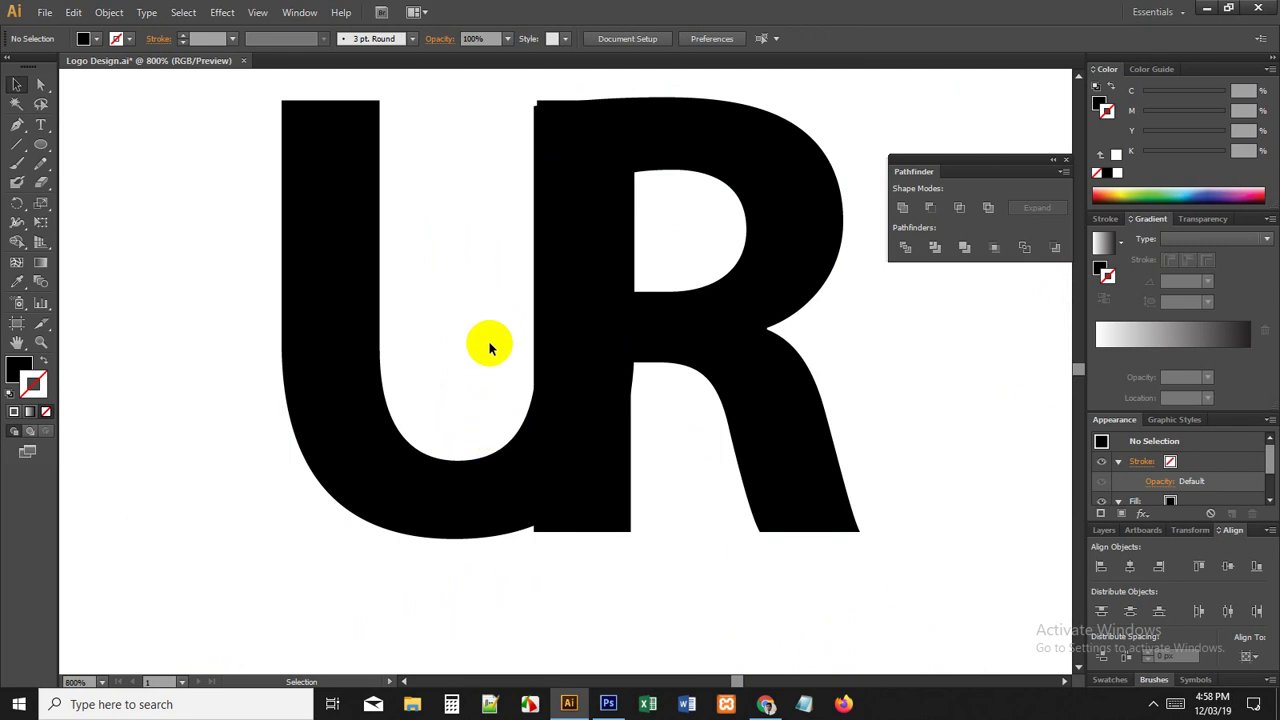
pyautogui.moveTo(474, 294); pyautogui.dragTo(612, 440)
pyautogui.click(902, 207)
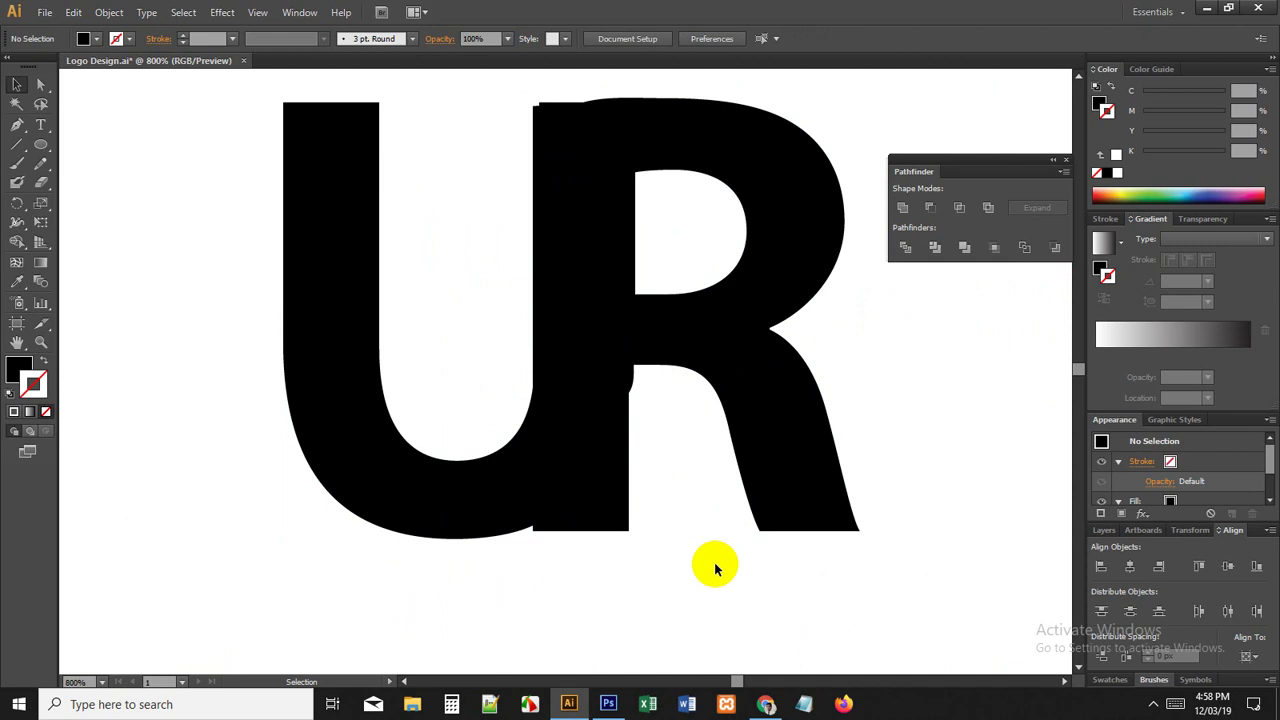
pyautogui.hotkey('ctrl', 'z')
pyautogui.moveTo(674, 572); pyautogui.dragTo(708, 577)
pyautogui.click(708, 577)
pyautogui.scroll(1, 647, 558)
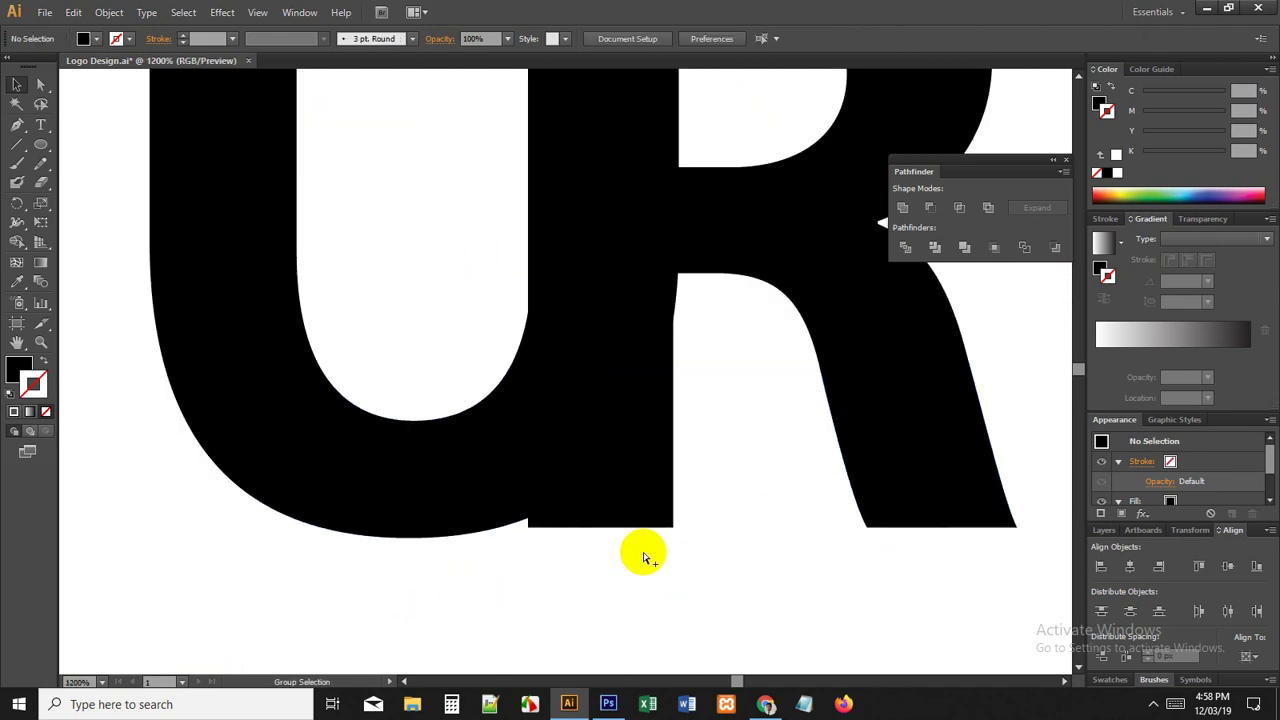
pyautogui.moveTo(631, 574); pyautogui.dragTo(651, 574)
pyautogui.moveTo(474, 289); pyautogui.dragTo(700, 457)
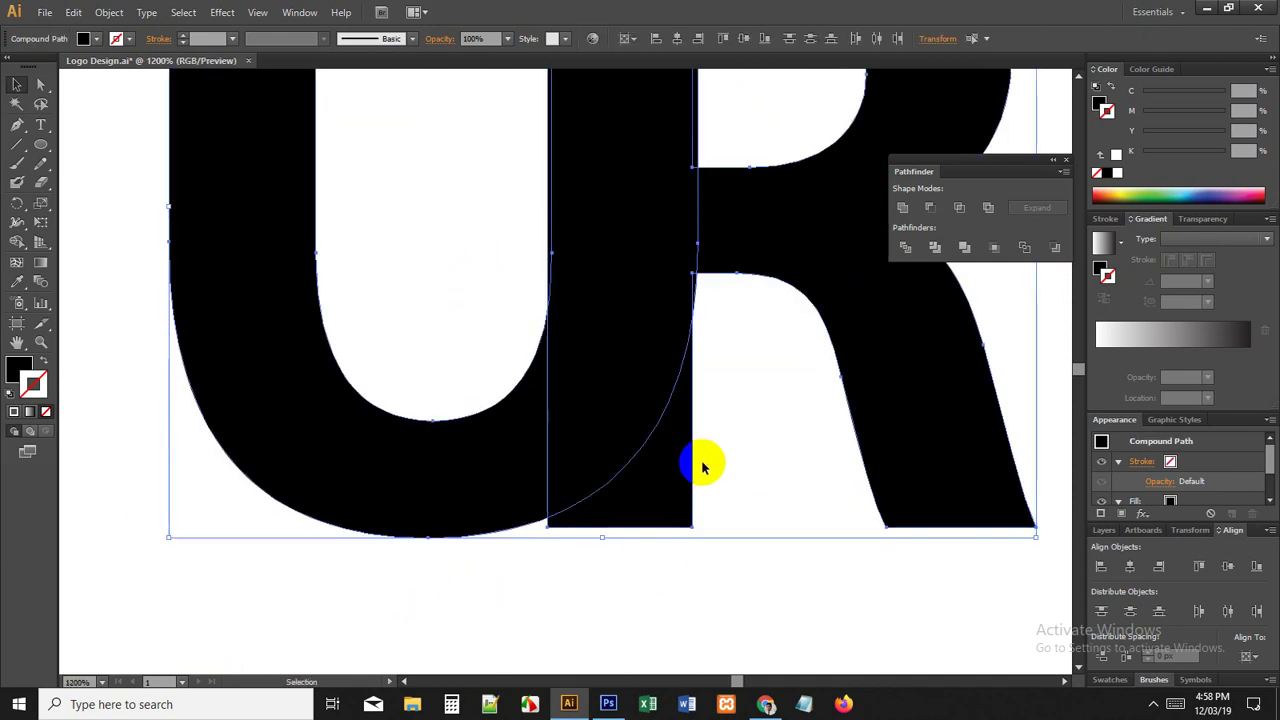
pyautogui.press('a')
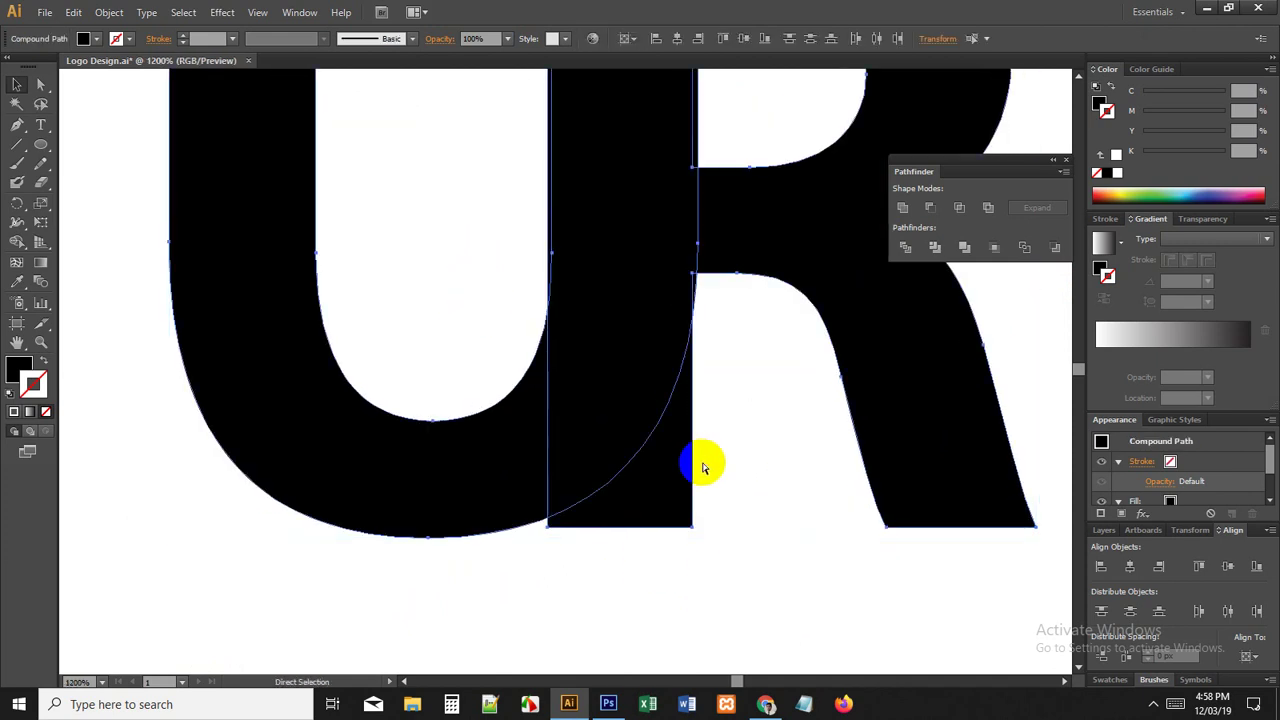
pyautogui.click(703, 467)
pyautogui.press('v')
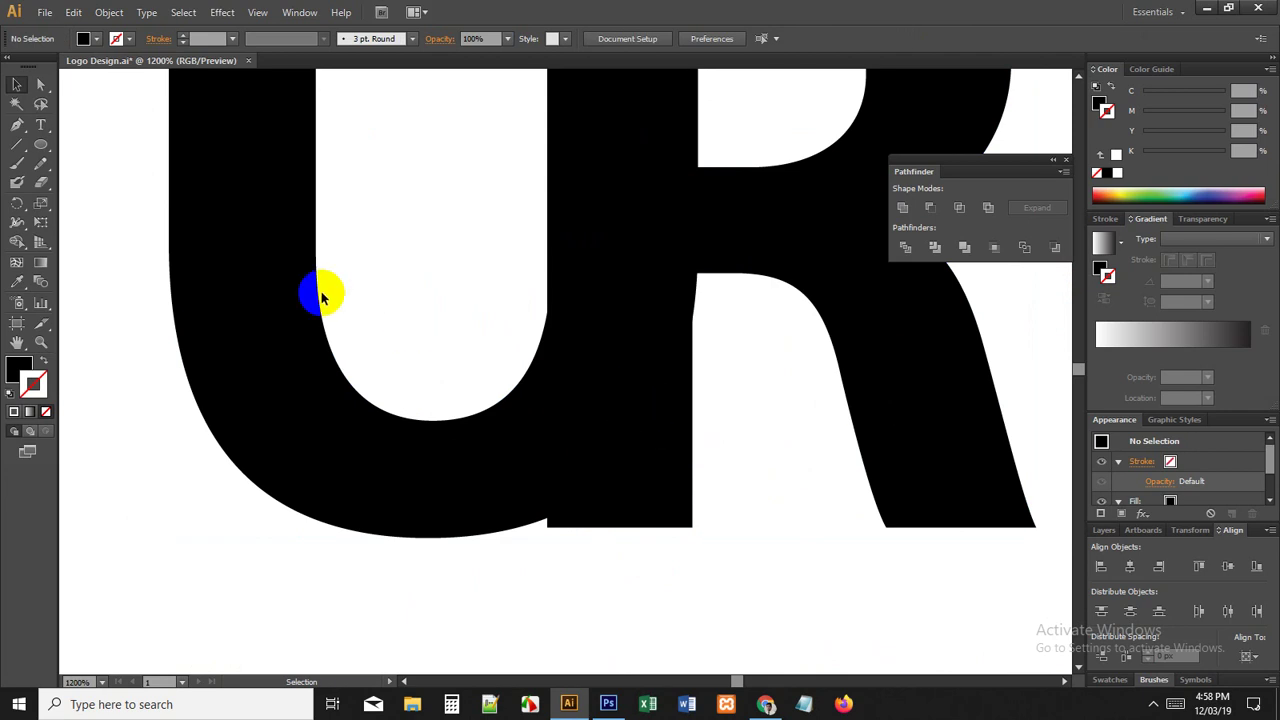
# Step: Draw a curved Pen path from the inner corner of the R's leg to the bottom of the U's inner curve, stroked without fill
pyautogui.click(17, 124)
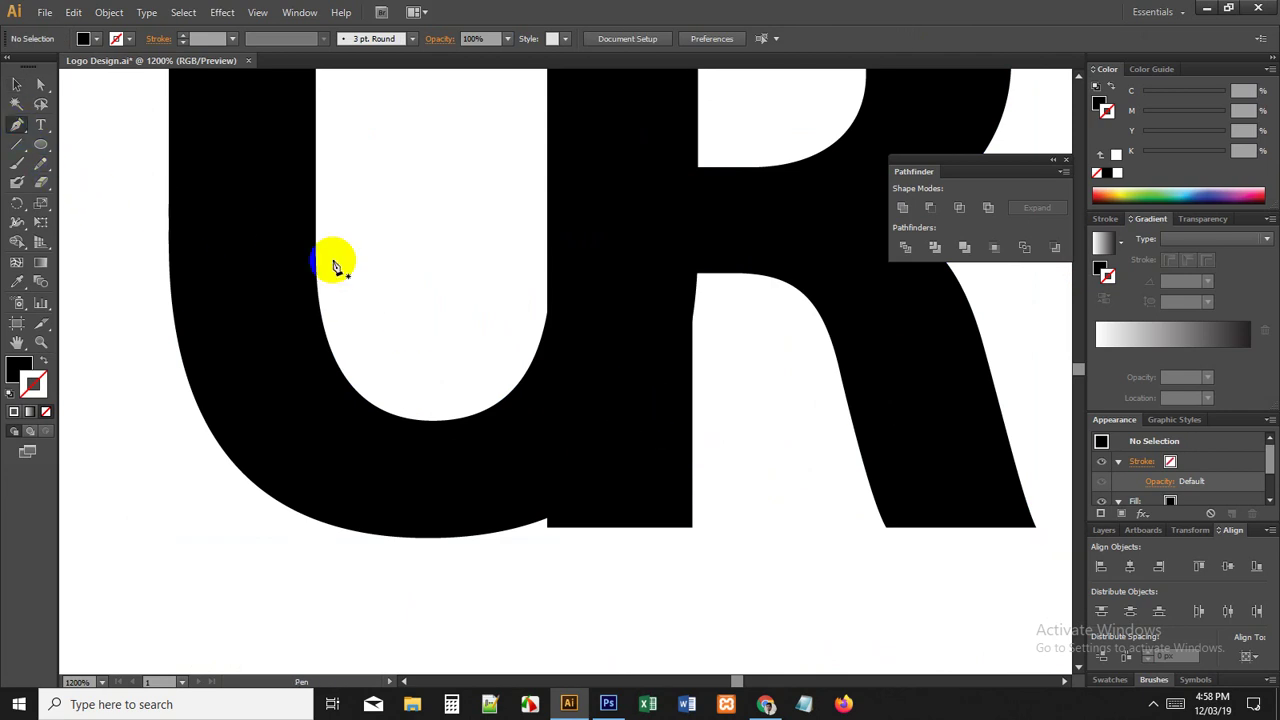
pyautogui.moveTo(553, 325); pyautogui.dragTo(604, 338)
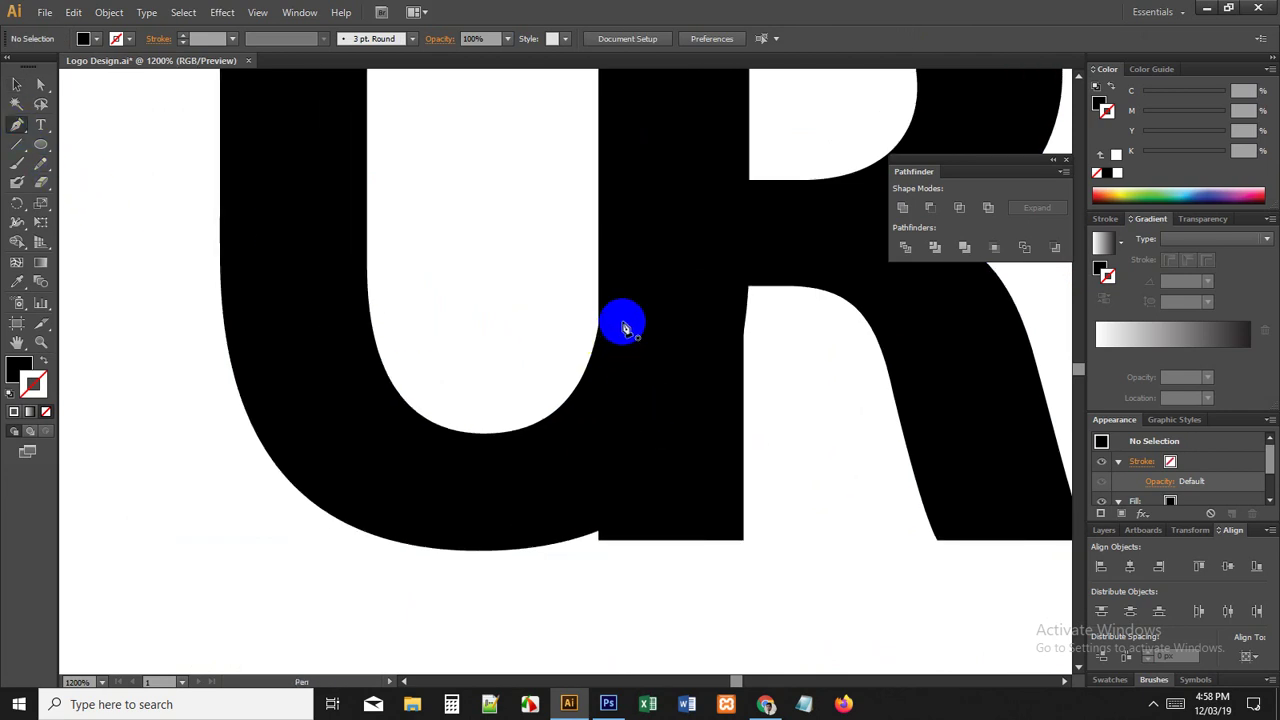
pyautogui.click(750, 289)
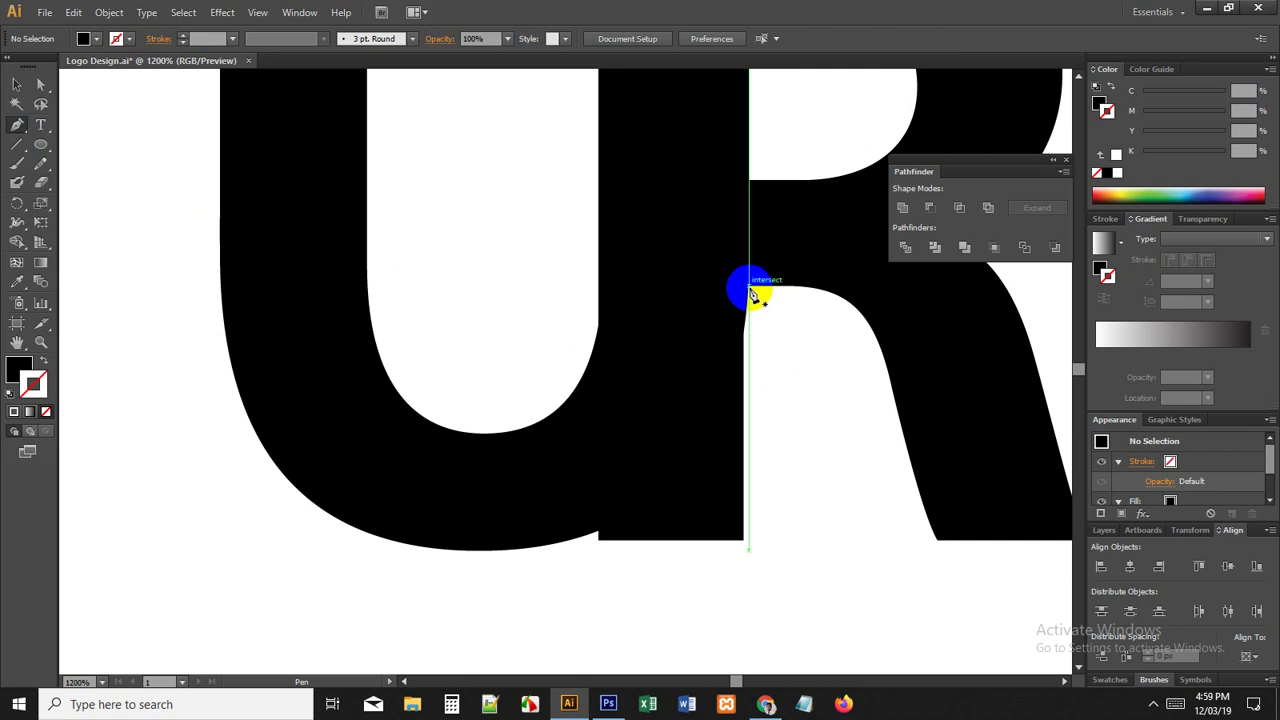
pyautogui.click(750, 287)
pyautogui.moveTo(598, 355); pyautogui.dragTo(604, 355)
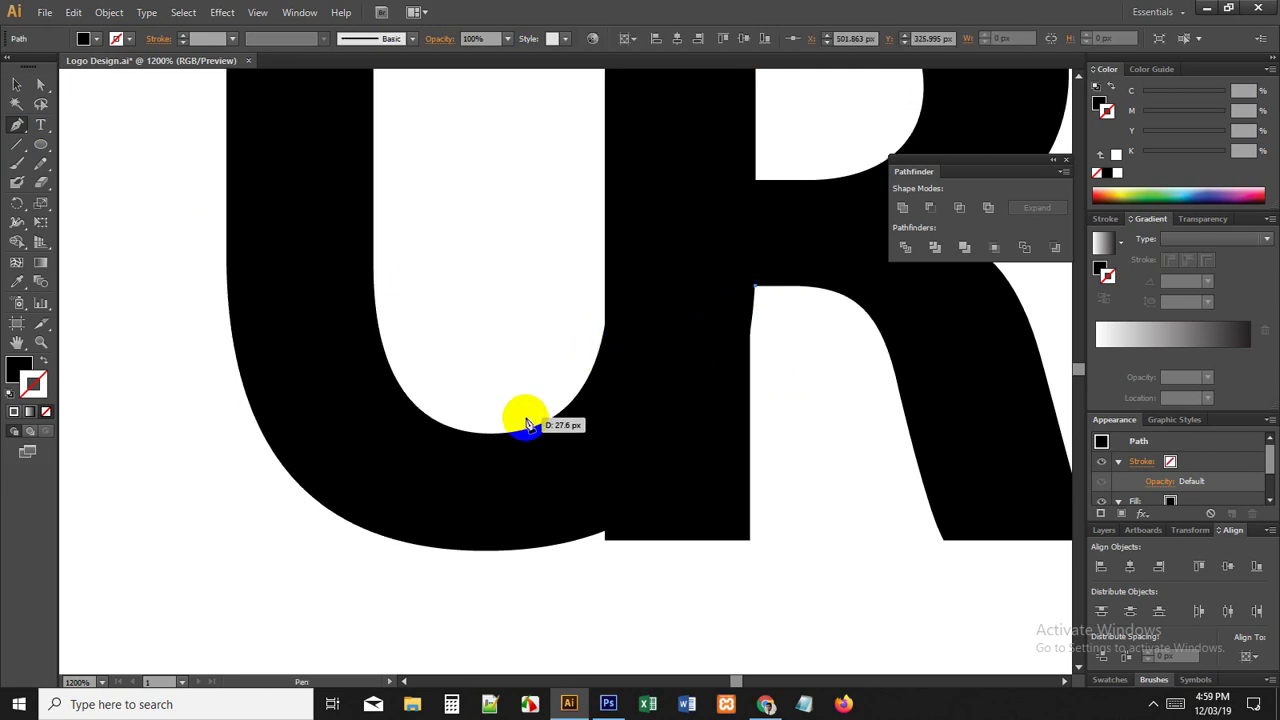
pyautogui.moveTo(527, 423); pyautogui.dragTo(313, 466)
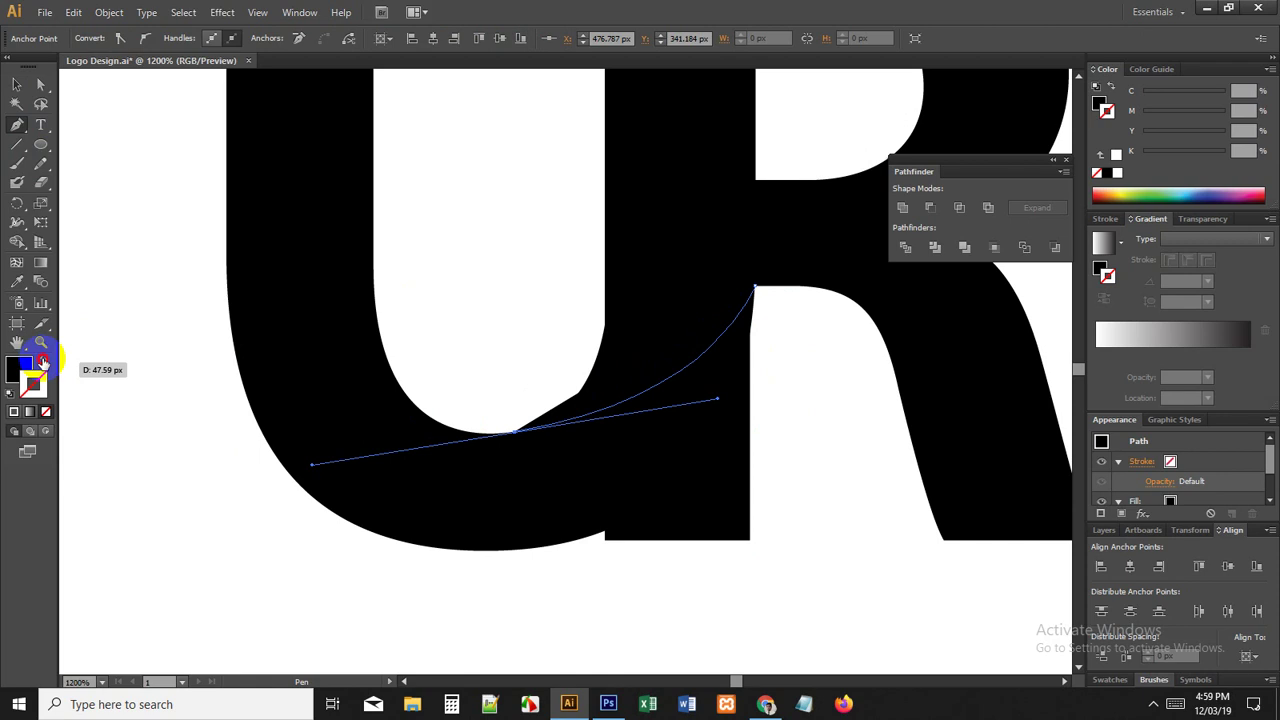
pyautogui.click(42, 356)
# Step: In outline view, adjust the new path's end anchor to sit on the U's inner curve, and return to preview
pyautogui.click(42, 88)
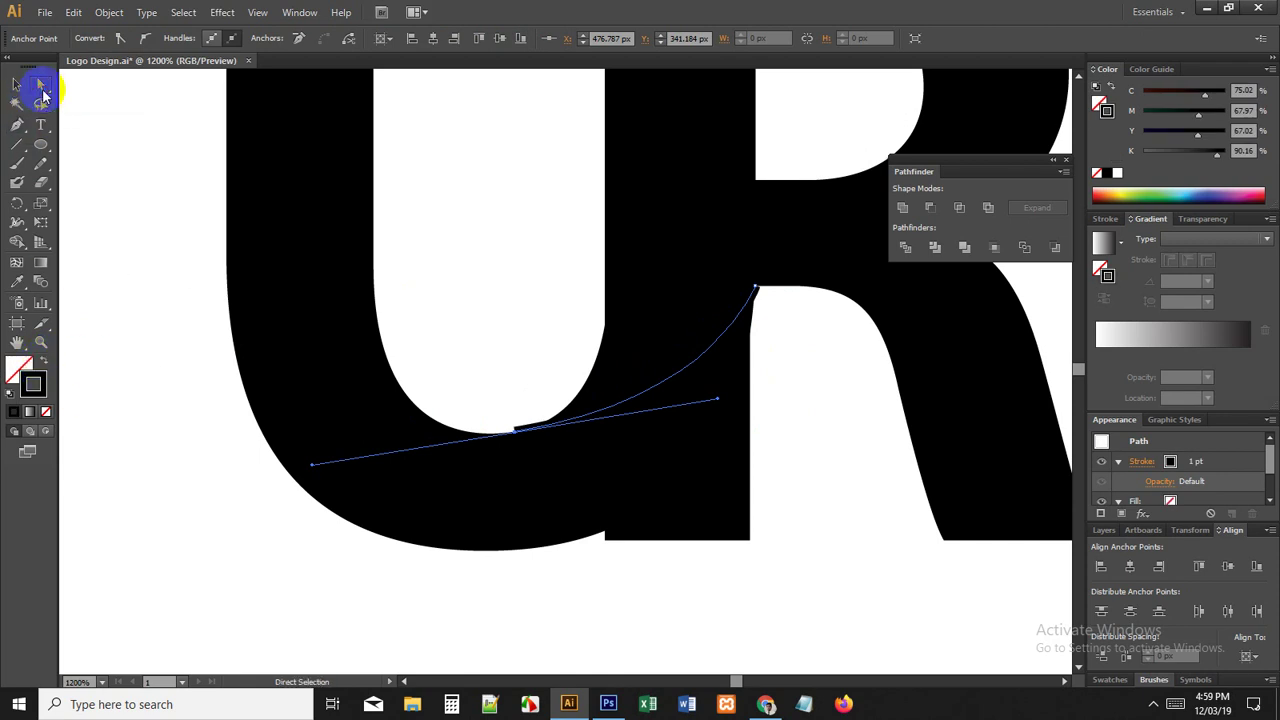
pyautogui.scroll(5, 516, 436)
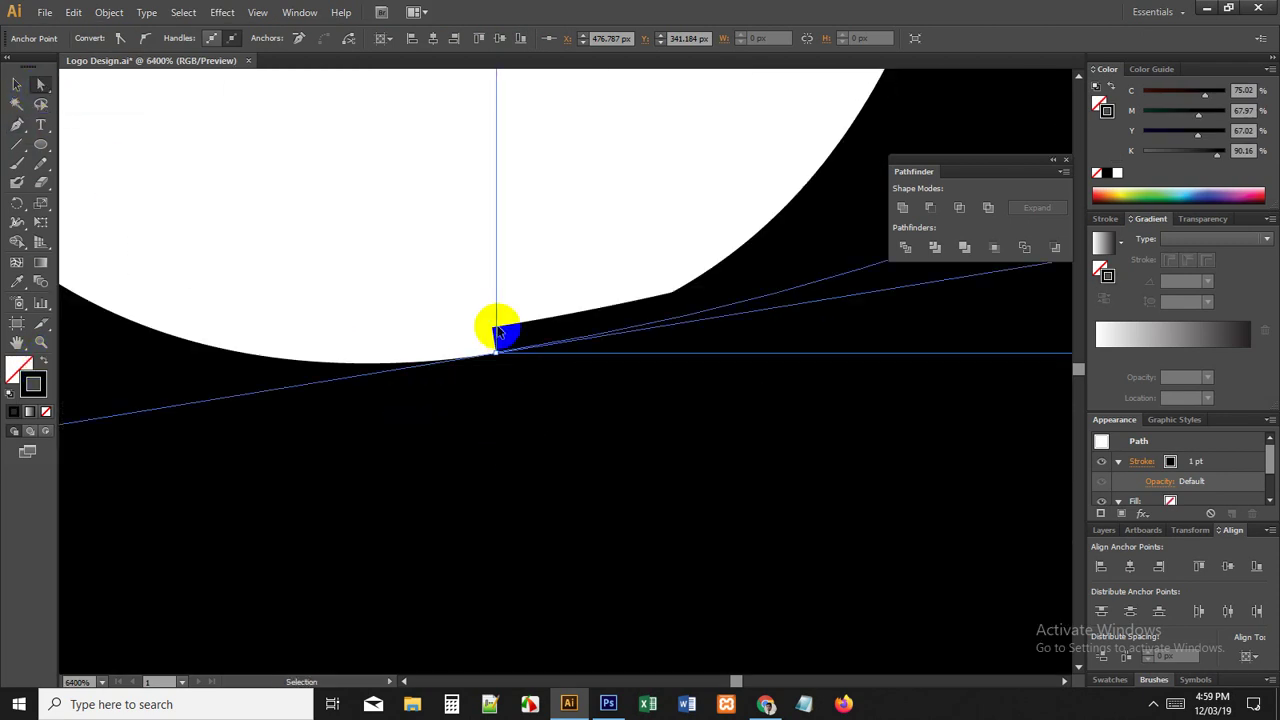
pyautogui.hotkey('ctrl', 'y')
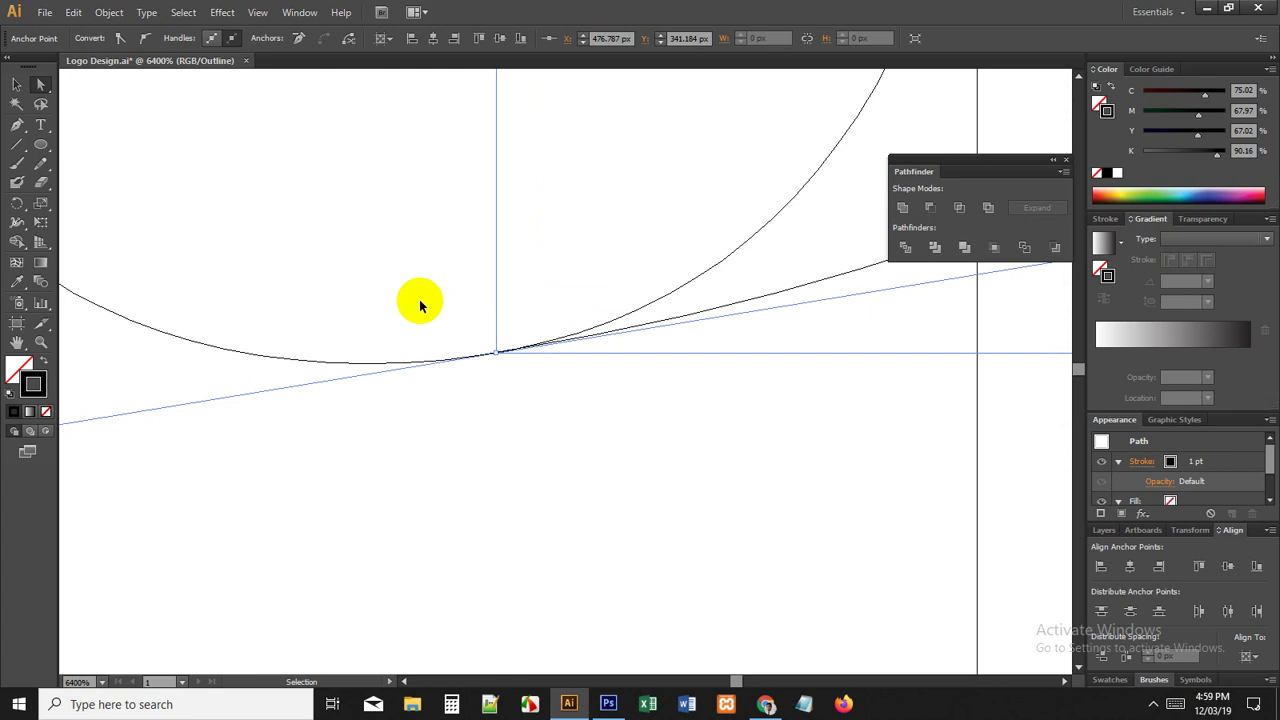
pyautogui.click(443, 304)
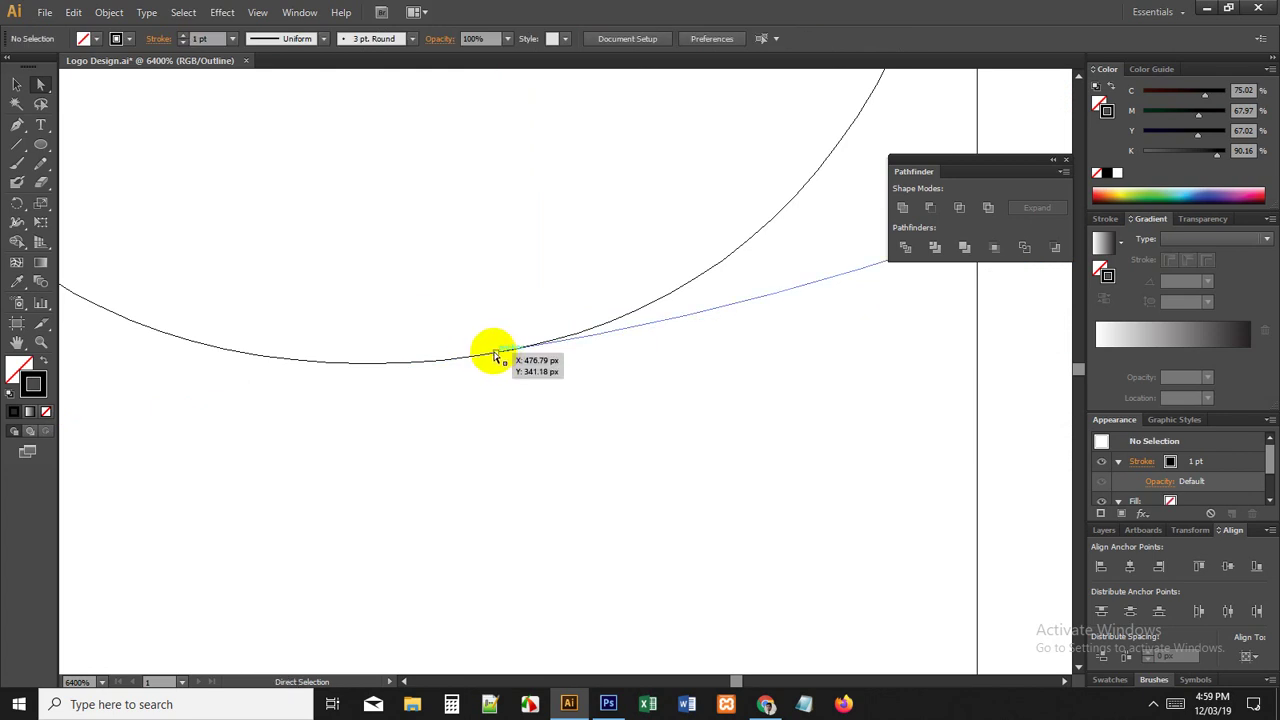
pyautogui.click(494, 354)
pyautogui.scroll(-4, 491, 349)
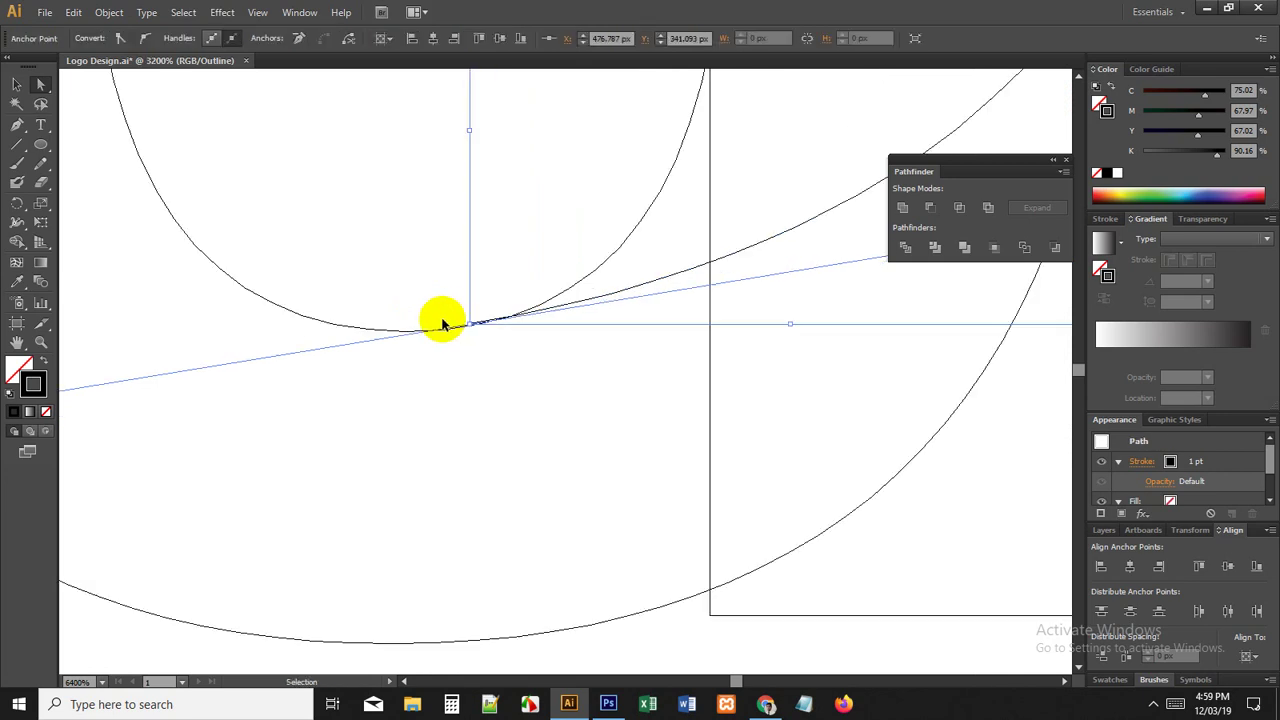
pyautogui.click(672, 95)
pyautogui.moveTo(669, 117); pyautogui.dragTo(669, 125)
pyautogui.click(707, 178)
pyautogui.scroll(-5, 707, 178)
pyautogui.scroll(-1, 714, 199)
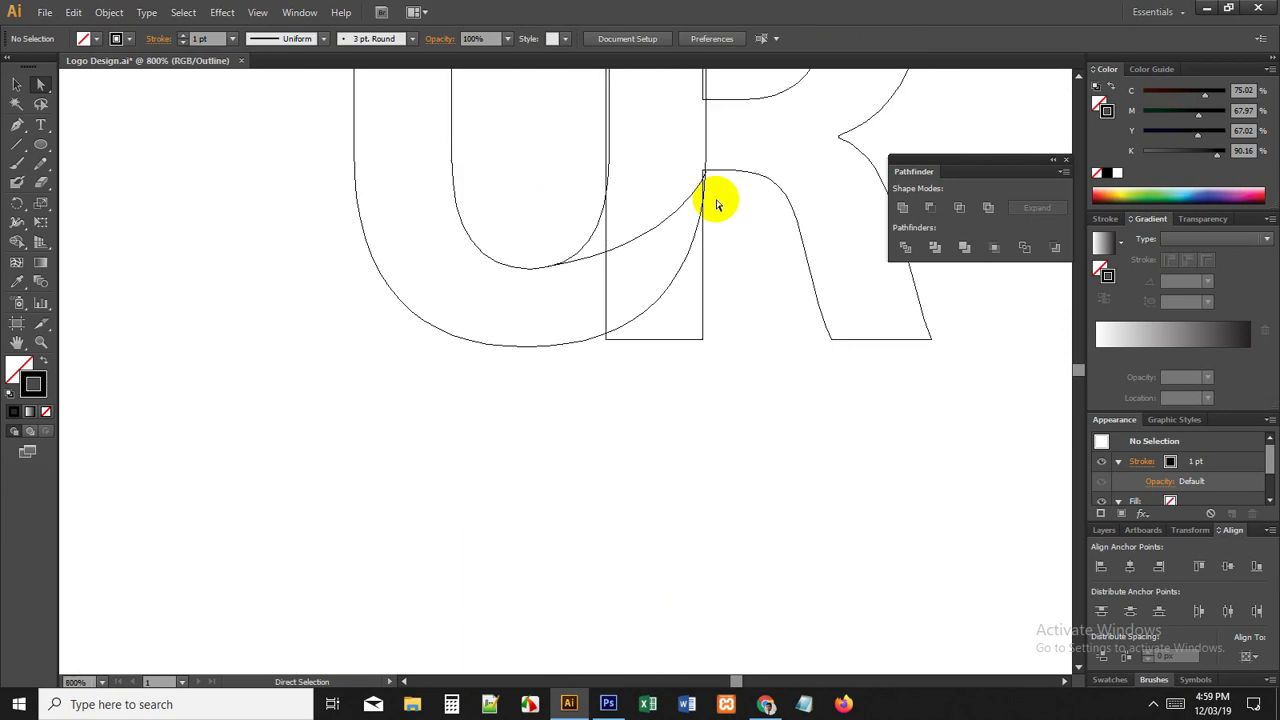
pyautogui.hotkey('ctrl', 'y')
# Step: Divide the U, R and curved path into separate pieces, and ungroup the result
pyautogui.click(632, 236)
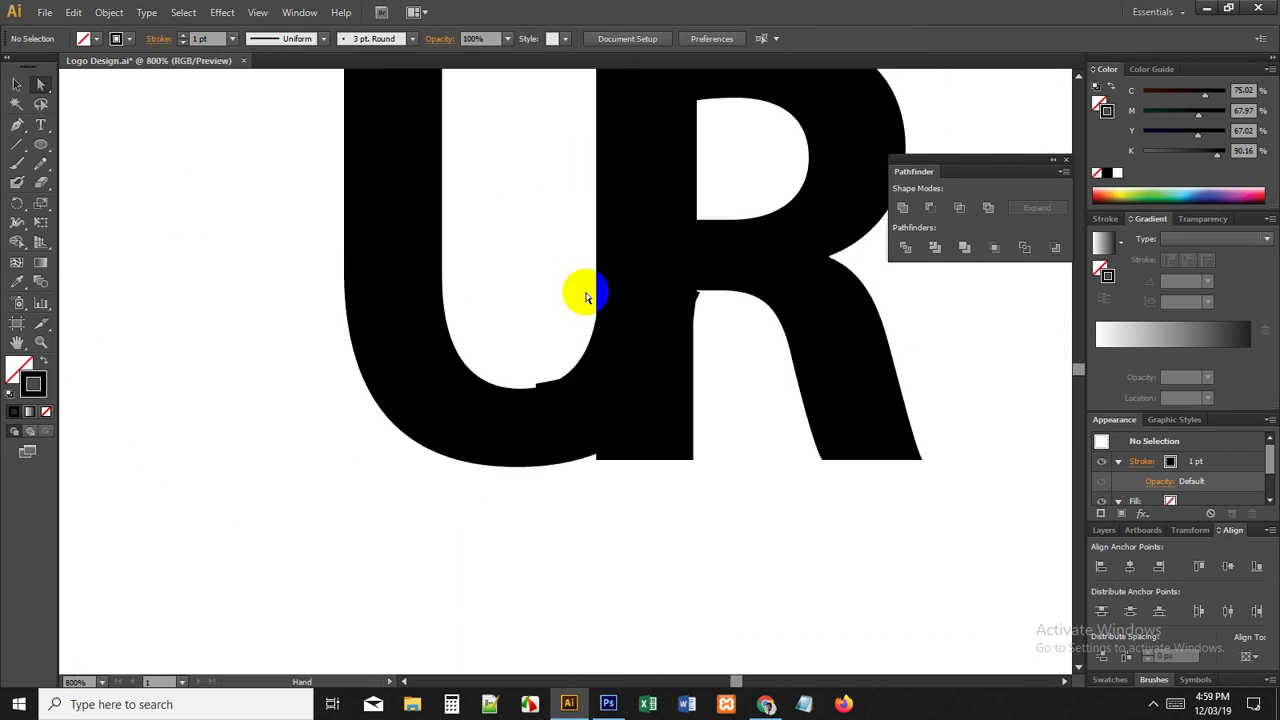
pyautogui.scroll(-2, 560, 270)
pyautogui.click(634, 354)
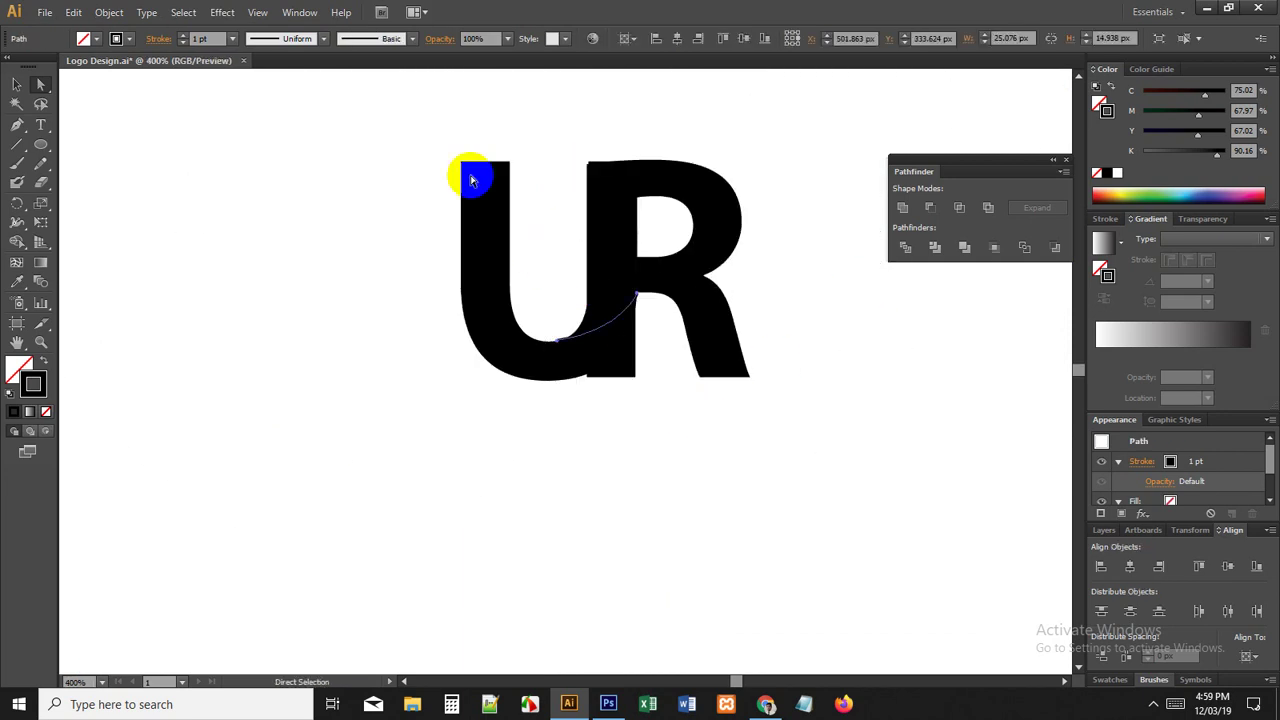
pyautogui.click(17, 84)
pyautogui.click(202, 196)
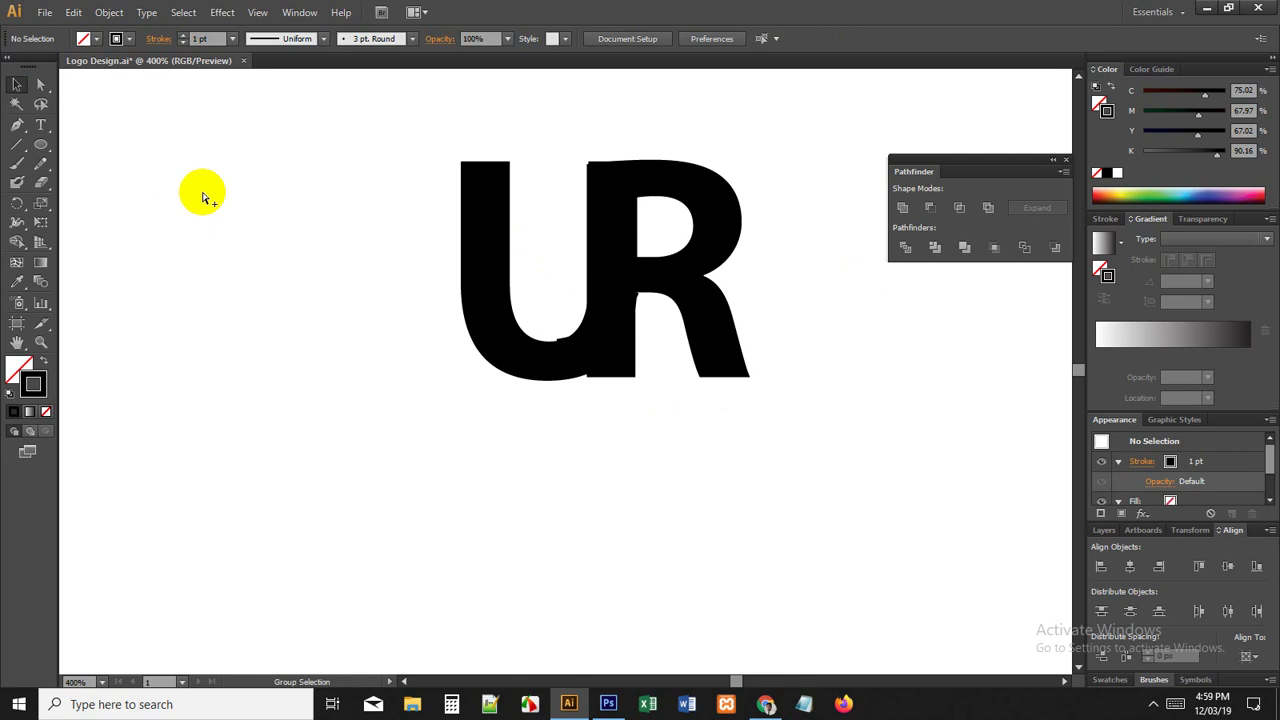
pyautogui.hotkey('ctrl', 'a')
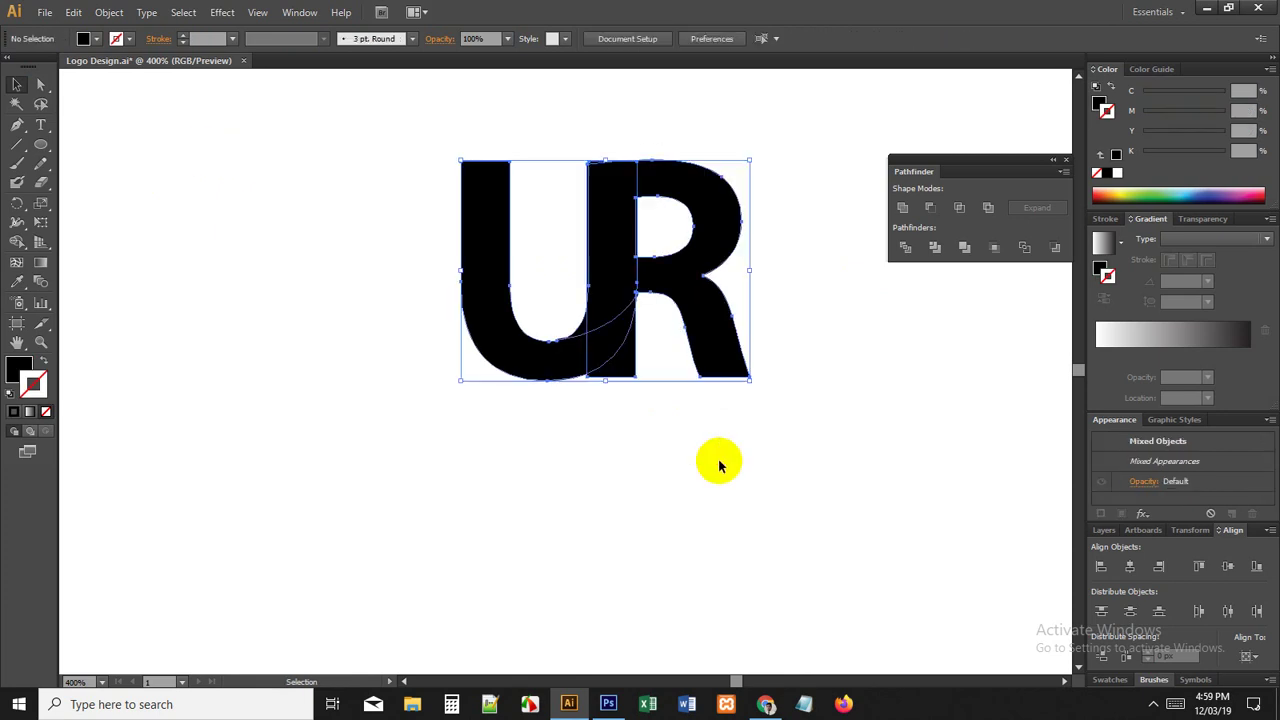
pyautogui.click(903, 245)
pyautogui.rightClick(609, 297)
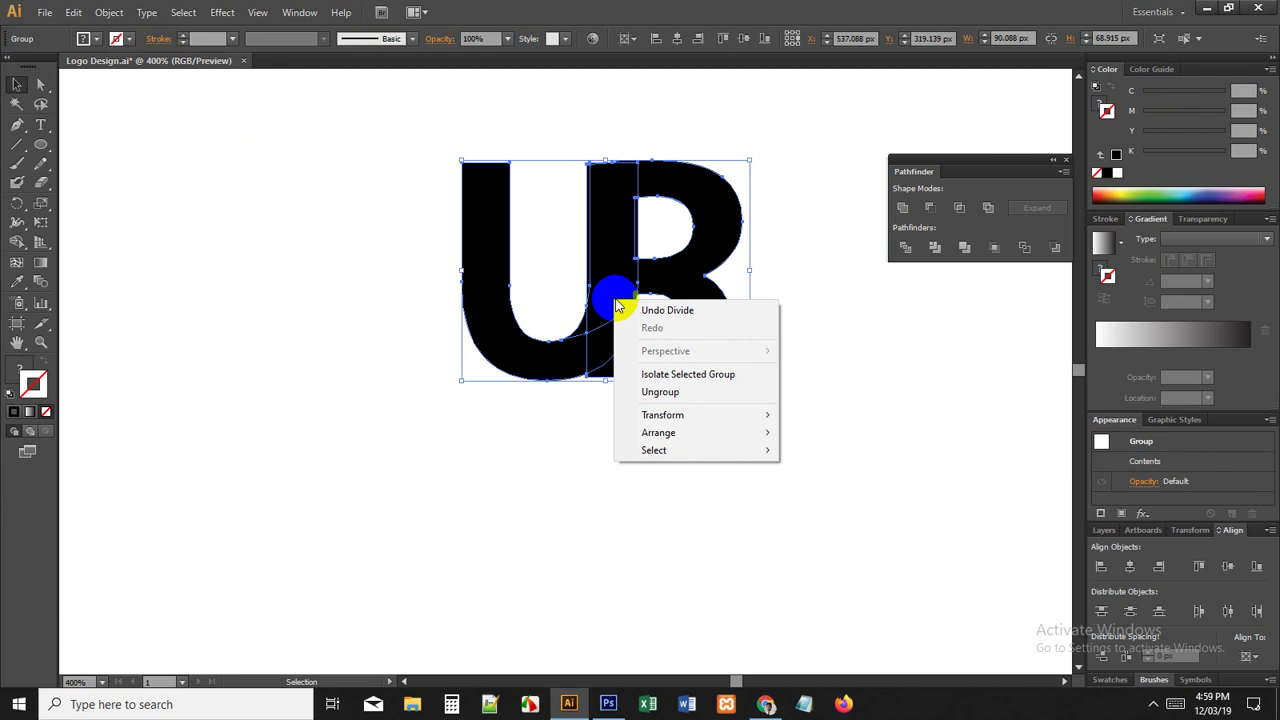
pyautogui.click(659, 393)
# Step: Delete the R stem's lower corner piece and the U's body pieces below the curved cut
pyautogui.click(640, 394)
pyautogui.moveTo(632, 378); pyautogui.dragTo(666, 487)
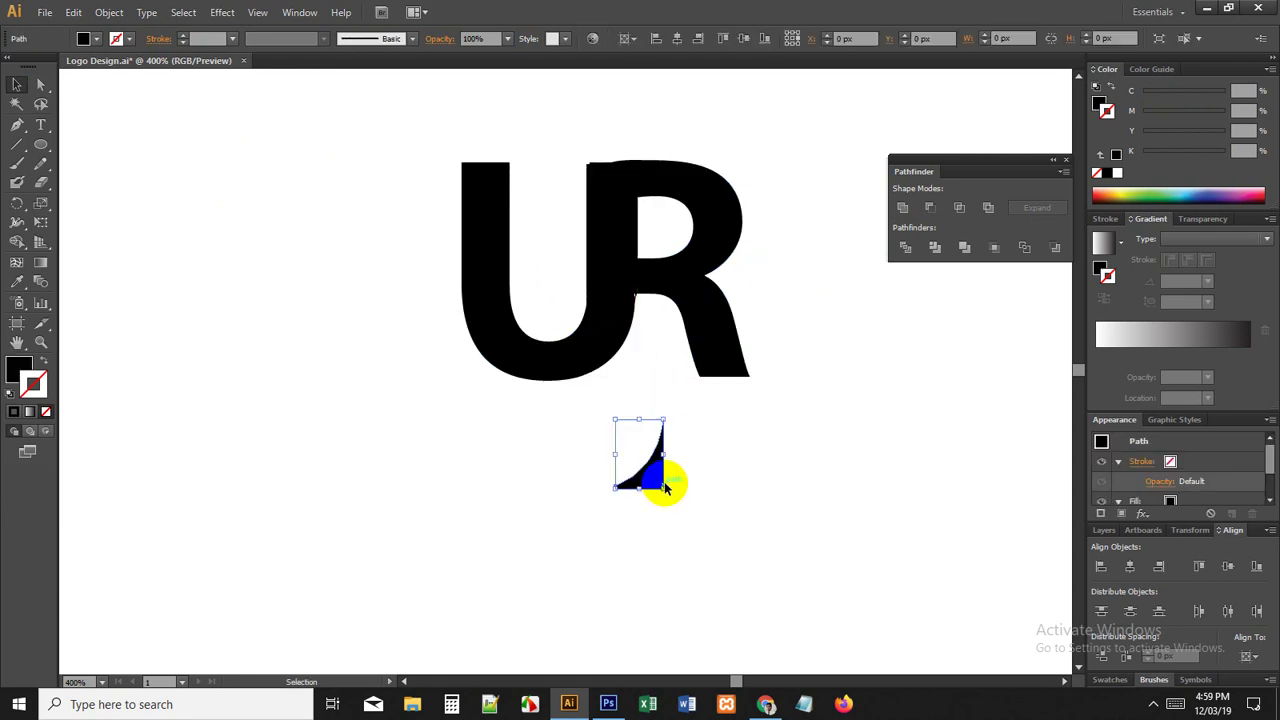
pyautogui.press('Delete')
pyautogui.scroll(1, 578, 363)
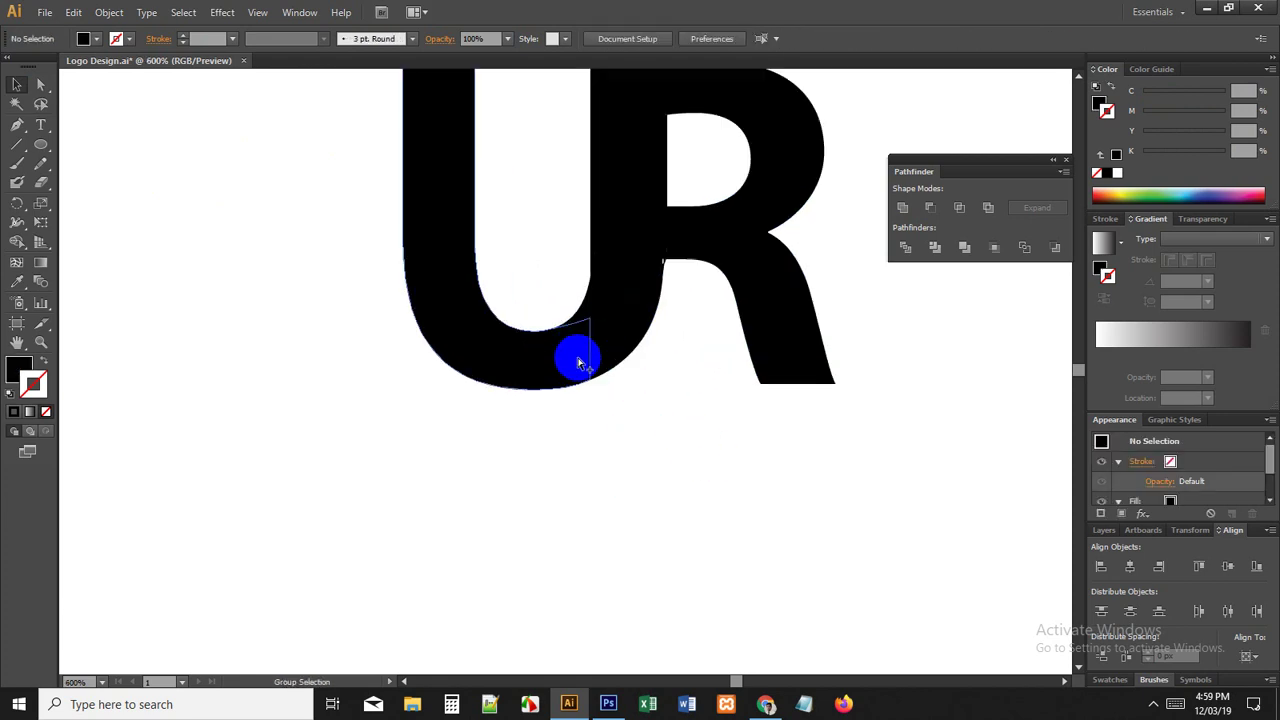
pyautogui.scroll(2, 680, 414)
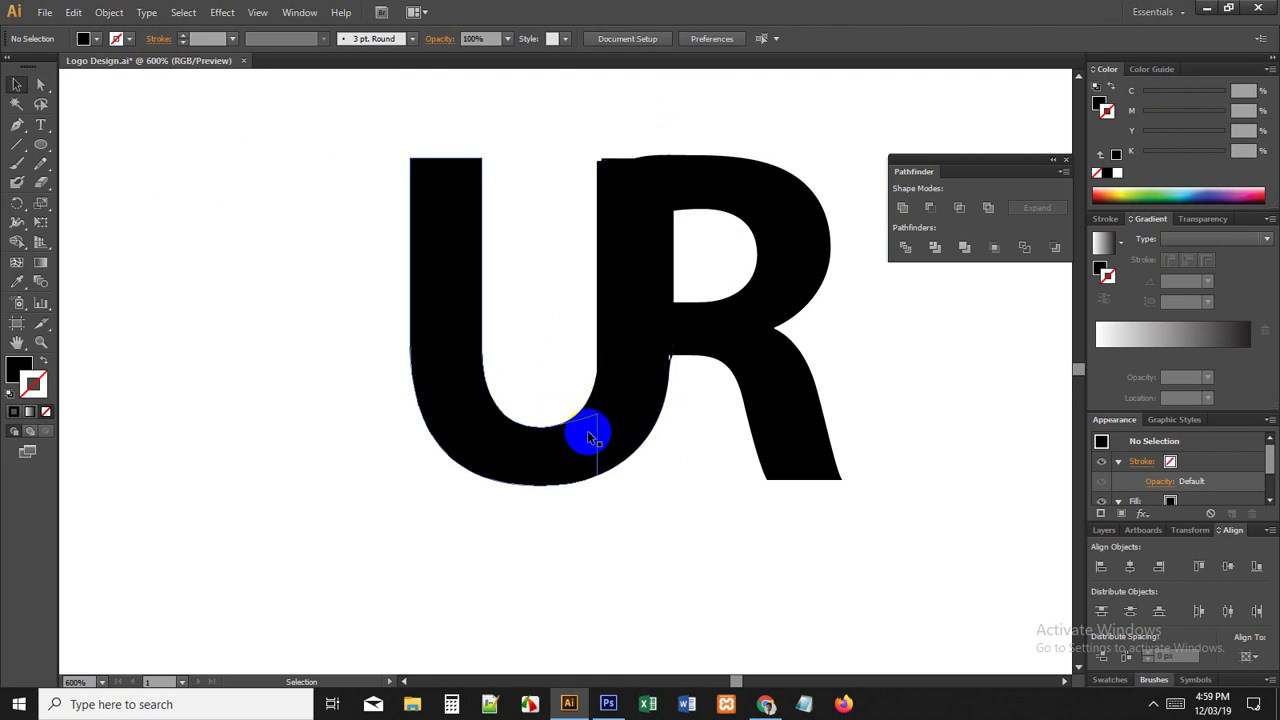
pyautogui.click(592, 436)
pyautogui.keyDown('shift'); pyautogui.click(626, 434); pyautogui.keyUp('shift')
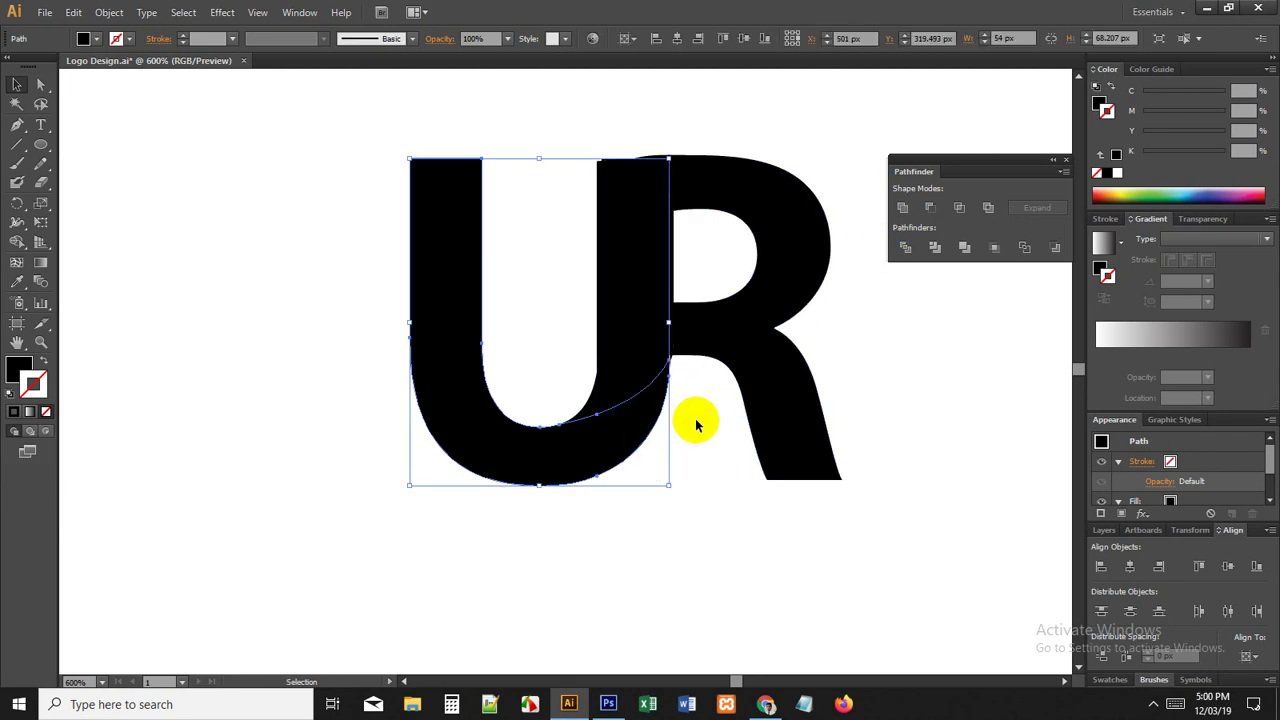
pyautogui.press('Delete')
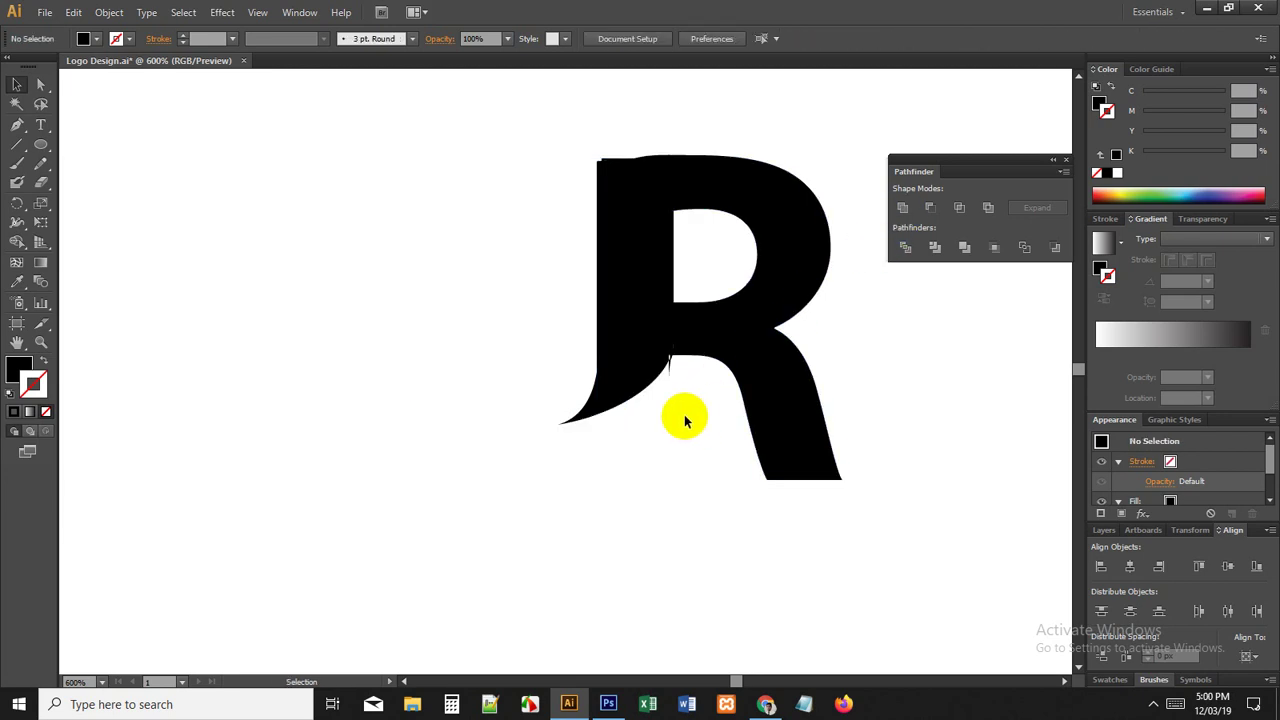
# Step: Delete the thin leftover slivers where the curved cut meets the inner corner of the R's leg
pyautogui.click(675, 372)
pyautogui.scroll(4, 675, 372)
pyautogui.click(654, 382)
pyautogui.press('Delete')
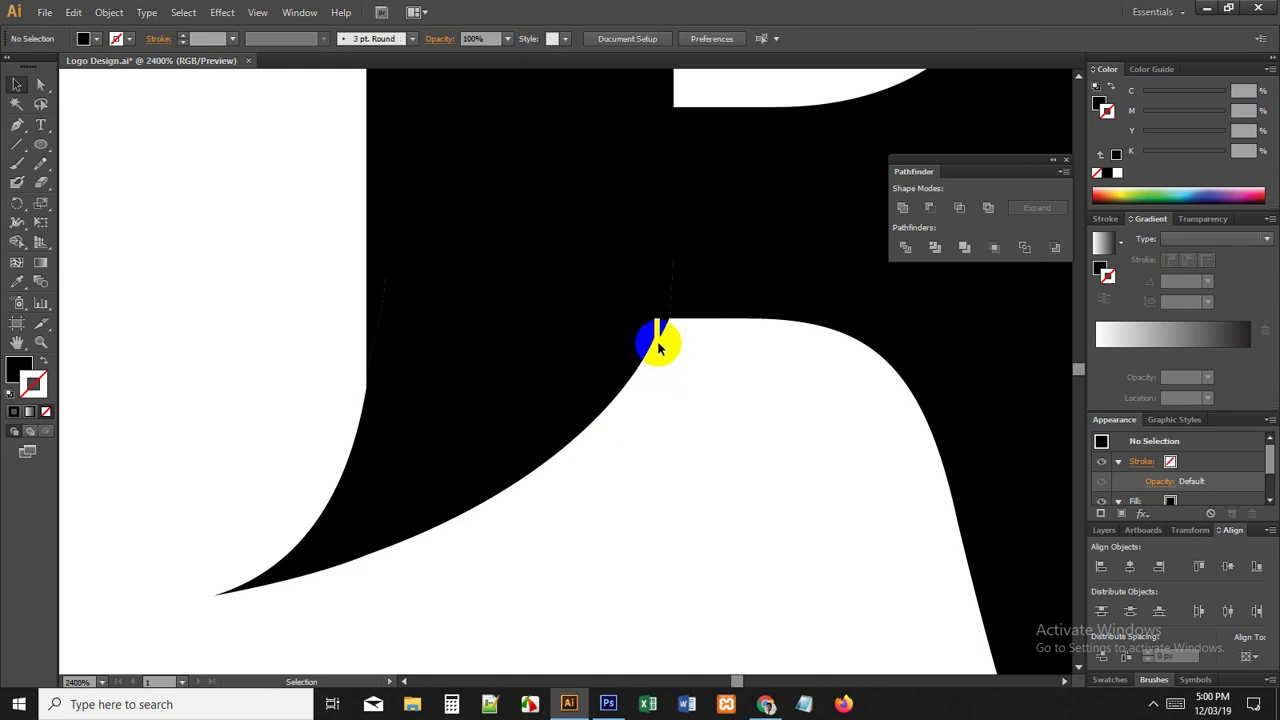
pyautogui.click(661, 336)
pyautogui.click(661, 363)
pyautogui.scroll(-5, 661, 363)
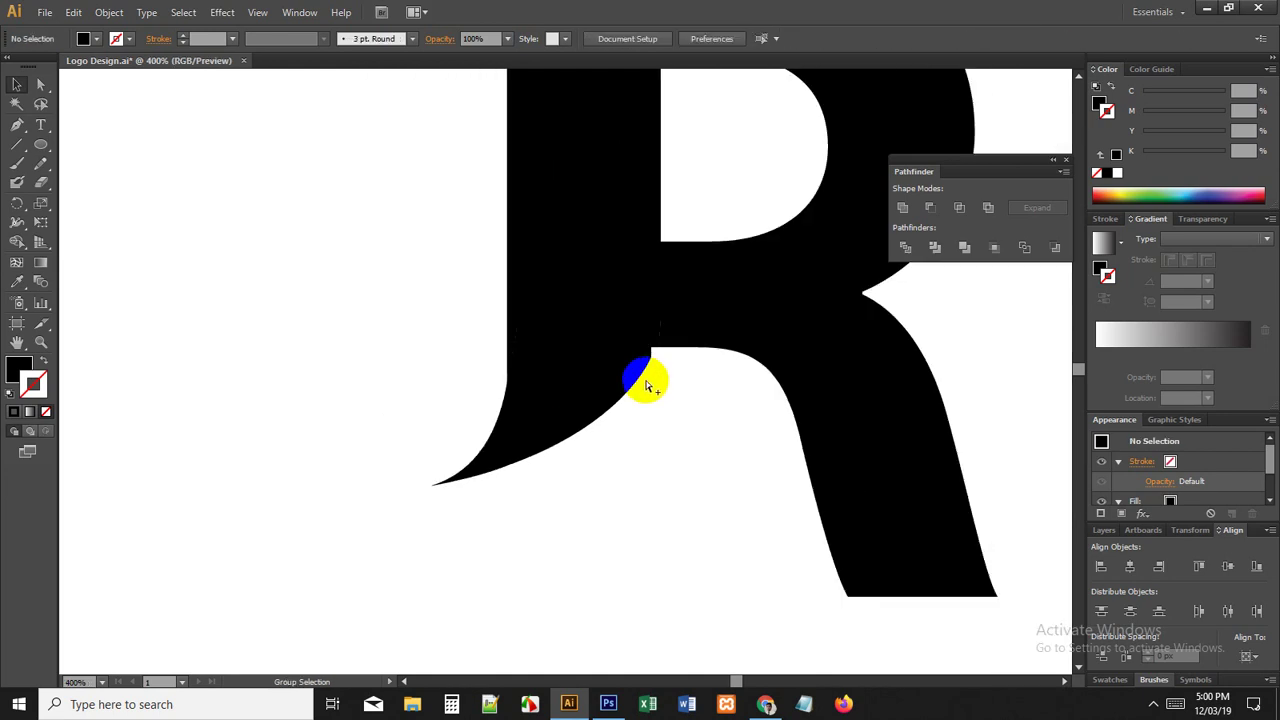
# Step: Try uniting all remaining R pieces into one shape, and undo the merge
pyautogui.moveTo(485, 198); pyautogui.dragTo(826, 514)
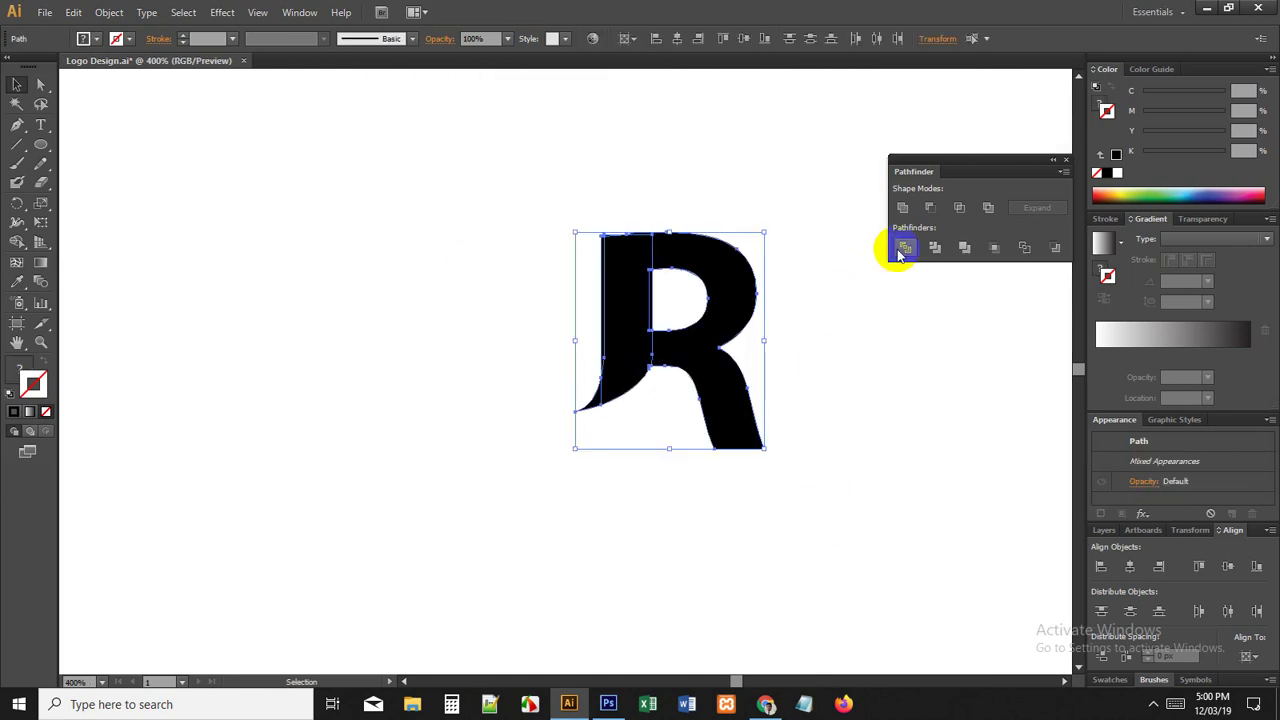
pyautogui.click(901, 209)
pyautogui.click(865, 318)
pyautogui.hotkey('ctrl', 'z')
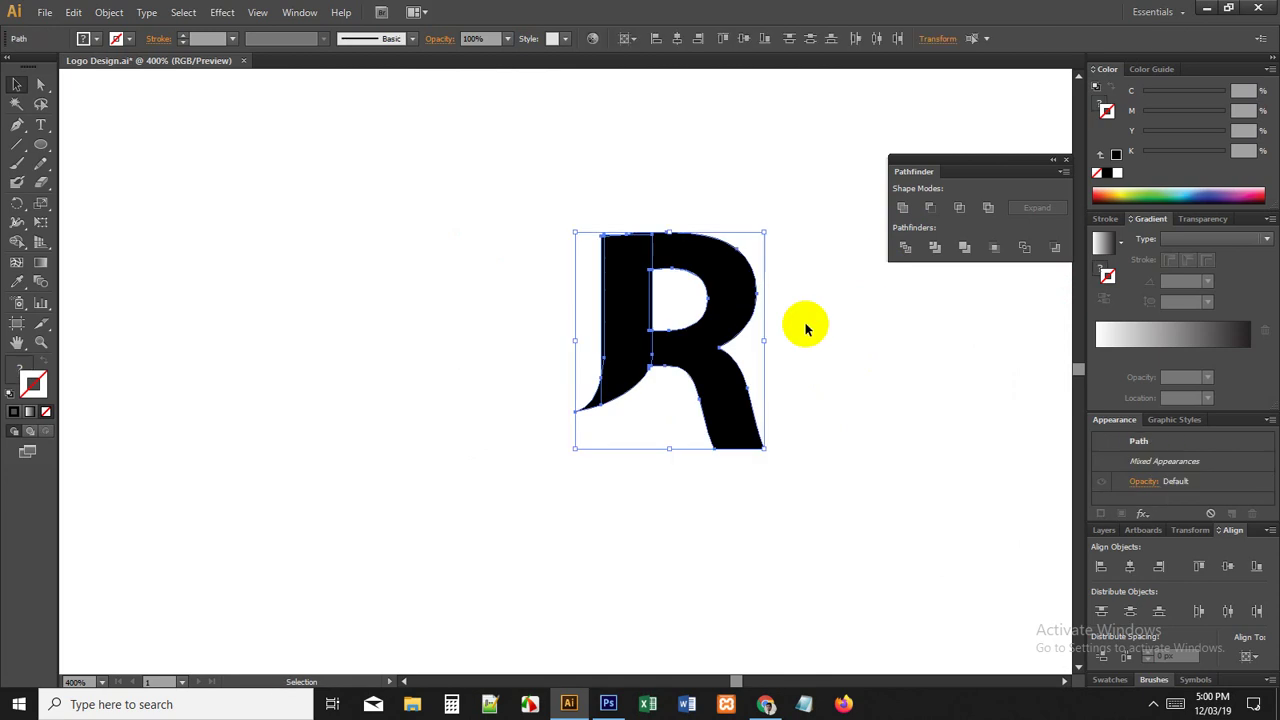
# Step: Remove the unfilled piece inside the R's counter and unite the remaining pieces into one shape
pyautogui.click(824, 326)
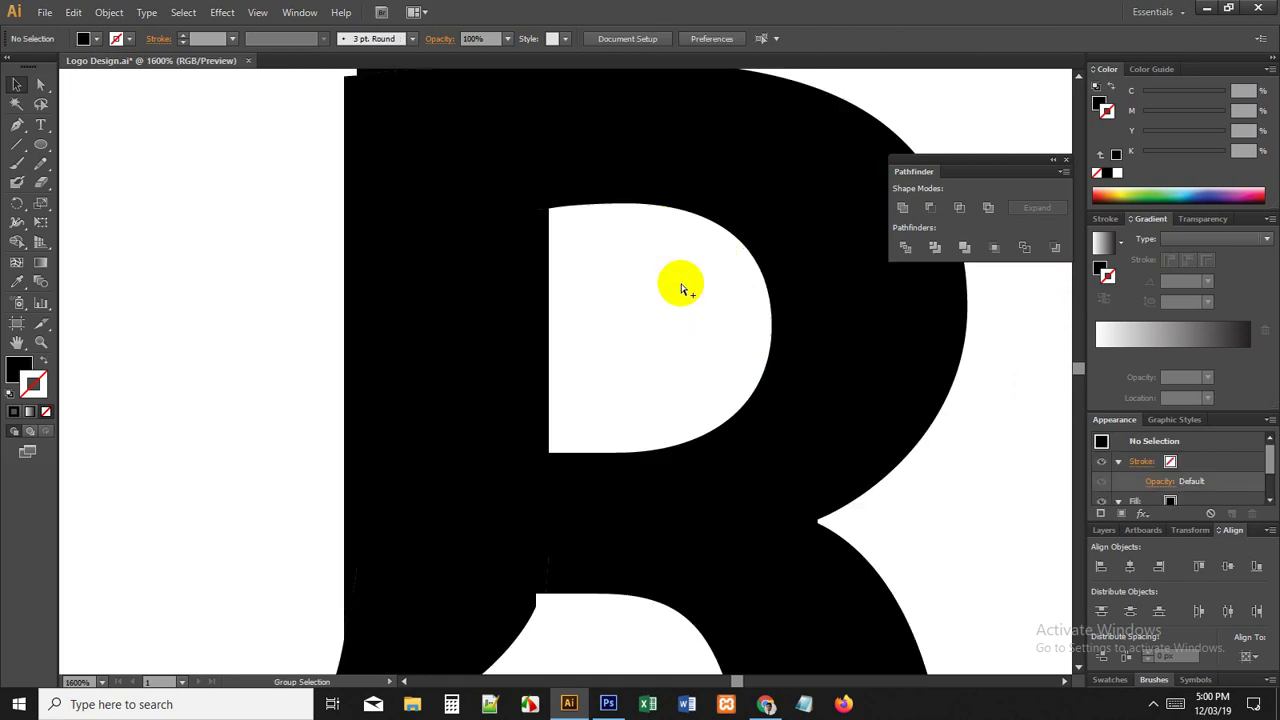
pyautogui.scroll(4, 683, 280)
pyautogui.moveTo(711, 225); pyautogui.dragTo(700, 251)
pyautogui.click(671, 279)
pyautogui.scroll(-1, 583, 378)
pyautogui.scroll(-4, 585, 383)
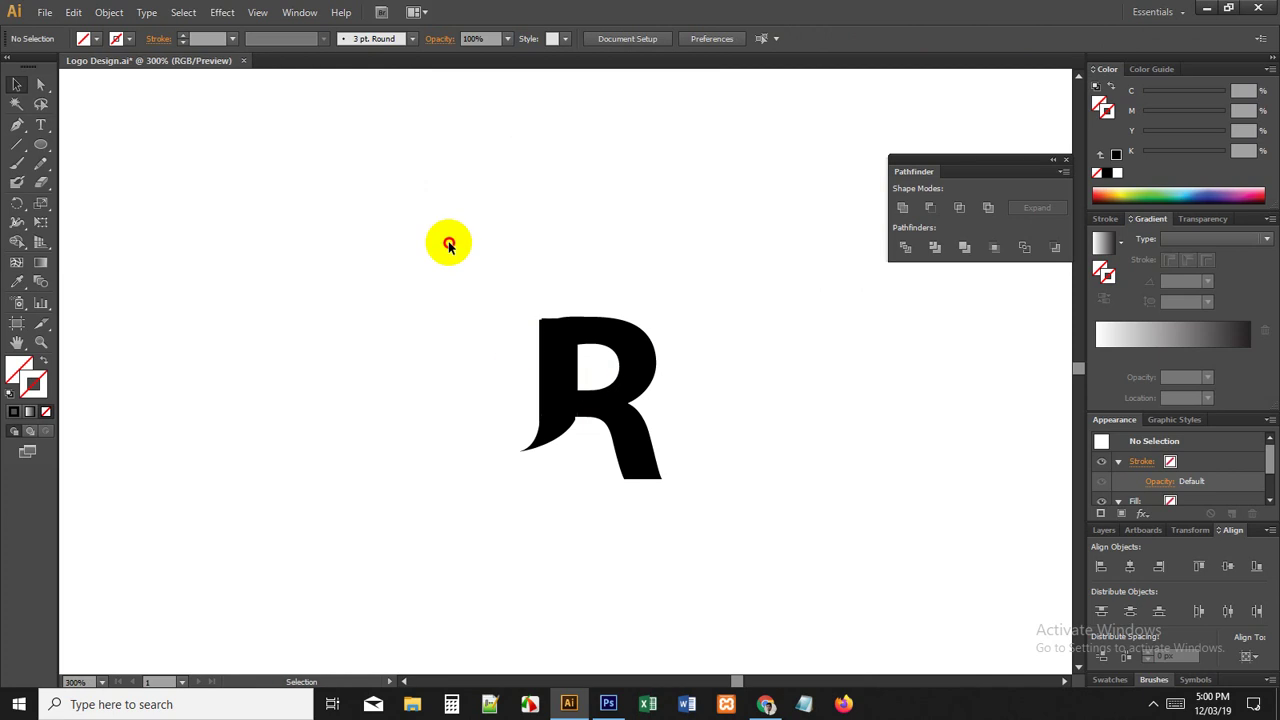
pyautogui.moveTo(452, 243); pyautogui.dragTo(760, 527)
pyautogui.click(900, 210)
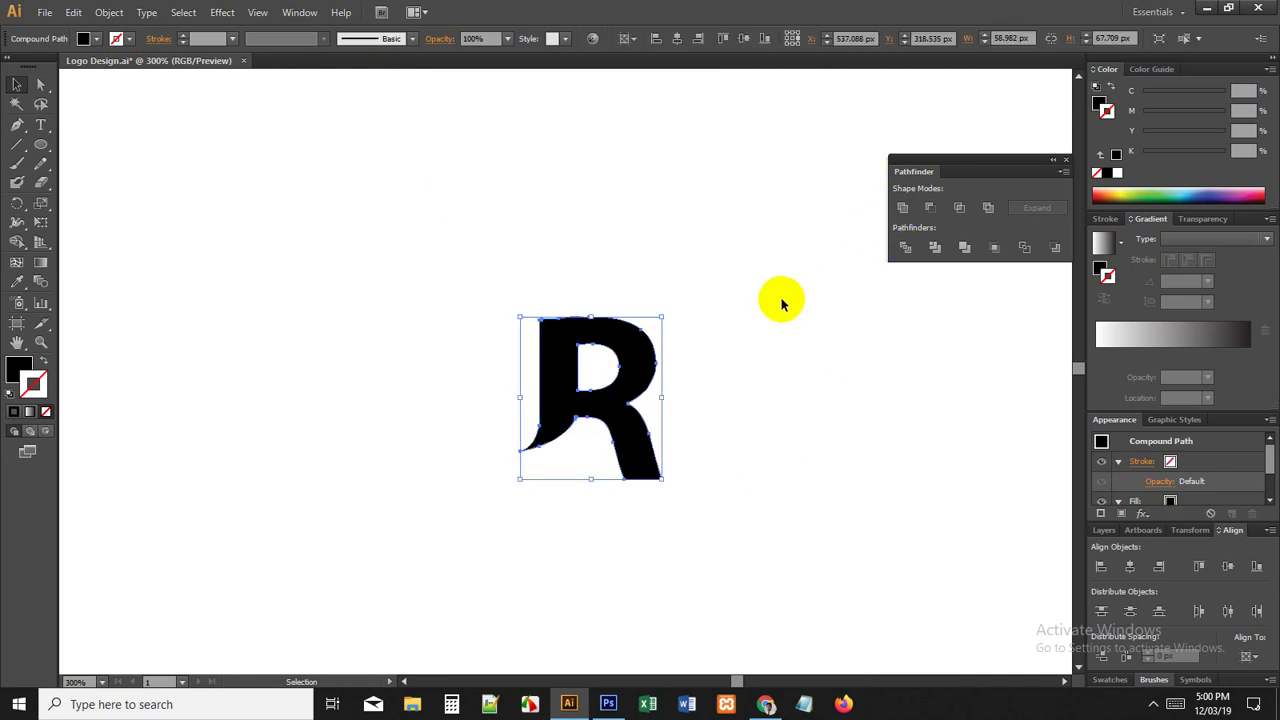
# Step: Undo the latest edits to bring back the U's body below the curved cut
pyautogui.click(782, 300)
pyautogui.hotkey('ctrl', 'z')
pyautogui.hotkey('ctrl', 'z')
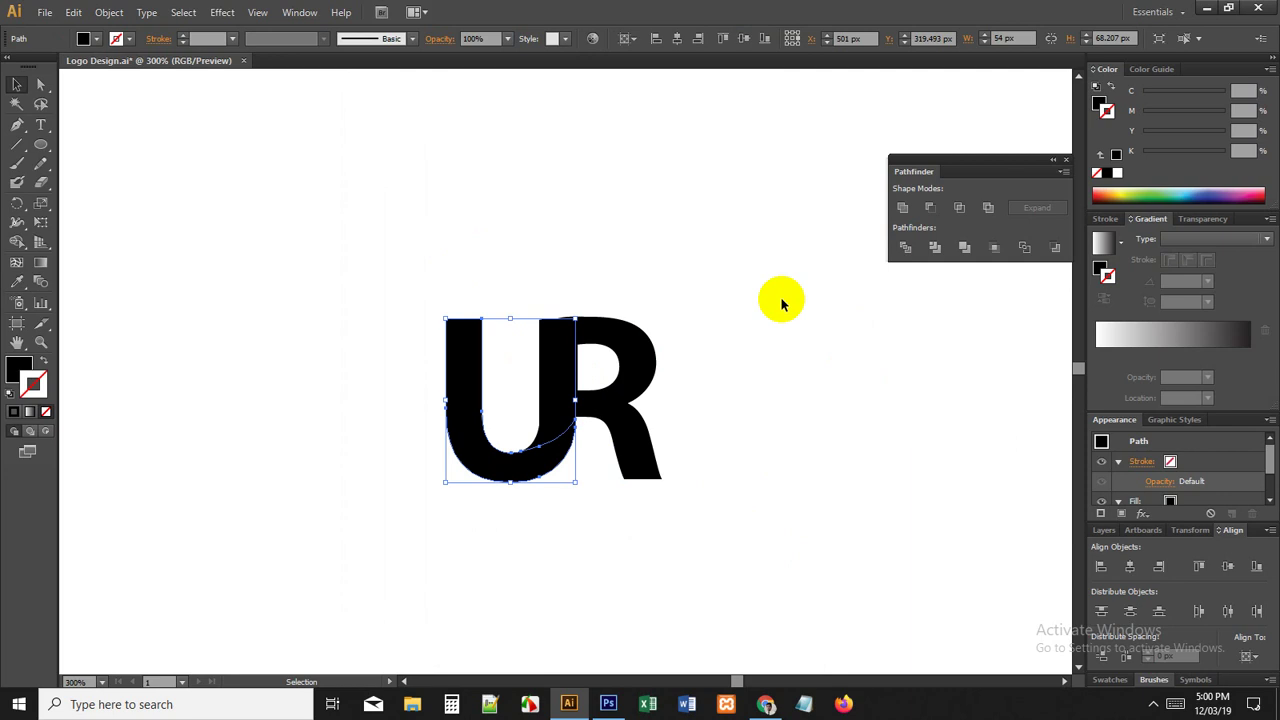
pyautogui.click(782, 300)
# Step: Shift the U's body slightly down from the R, opening a thin white gap along the curved cut
pyautogui.scroll(2, 471, 491)
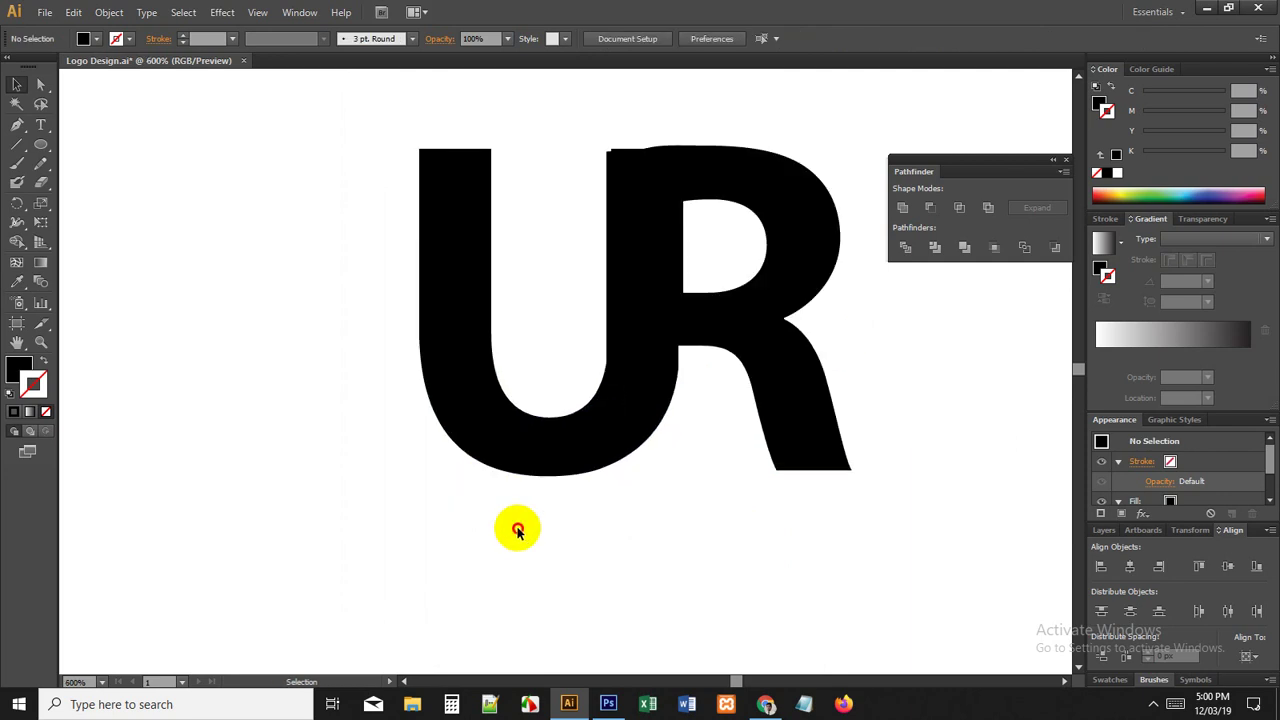
pyautogui.click(557, 478)
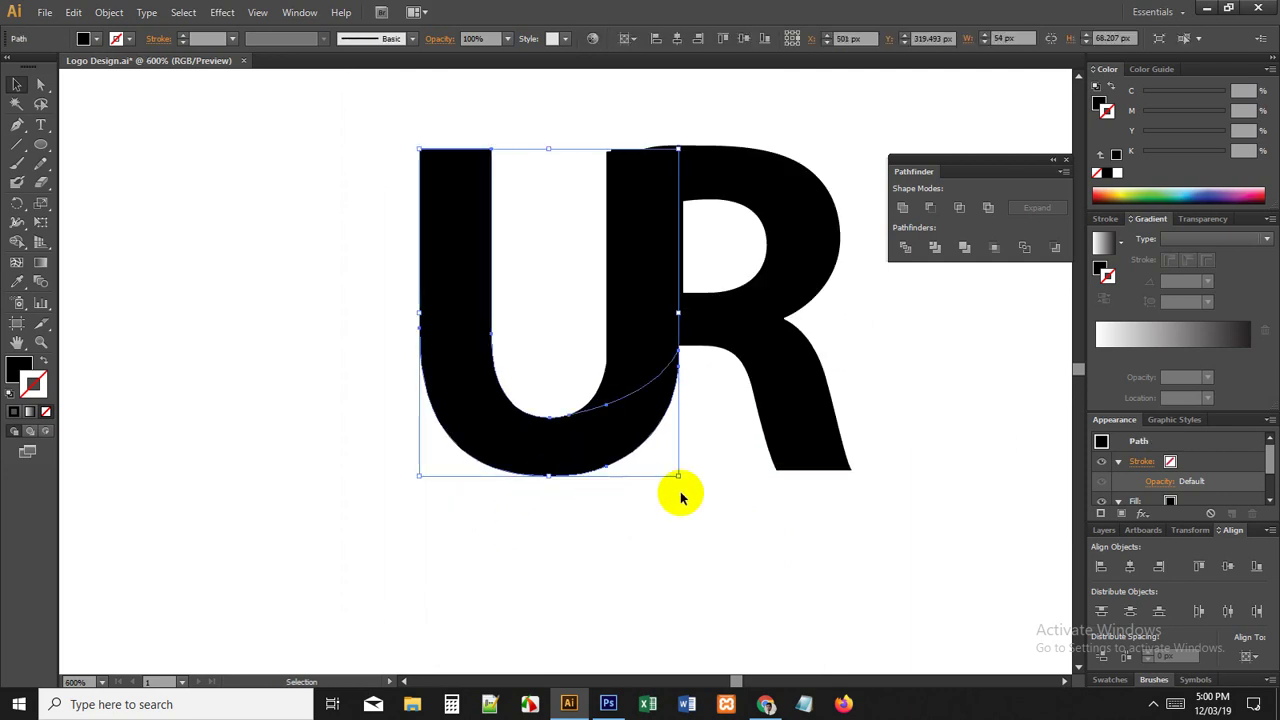
pyautogui.scroll(1, 653, 431)
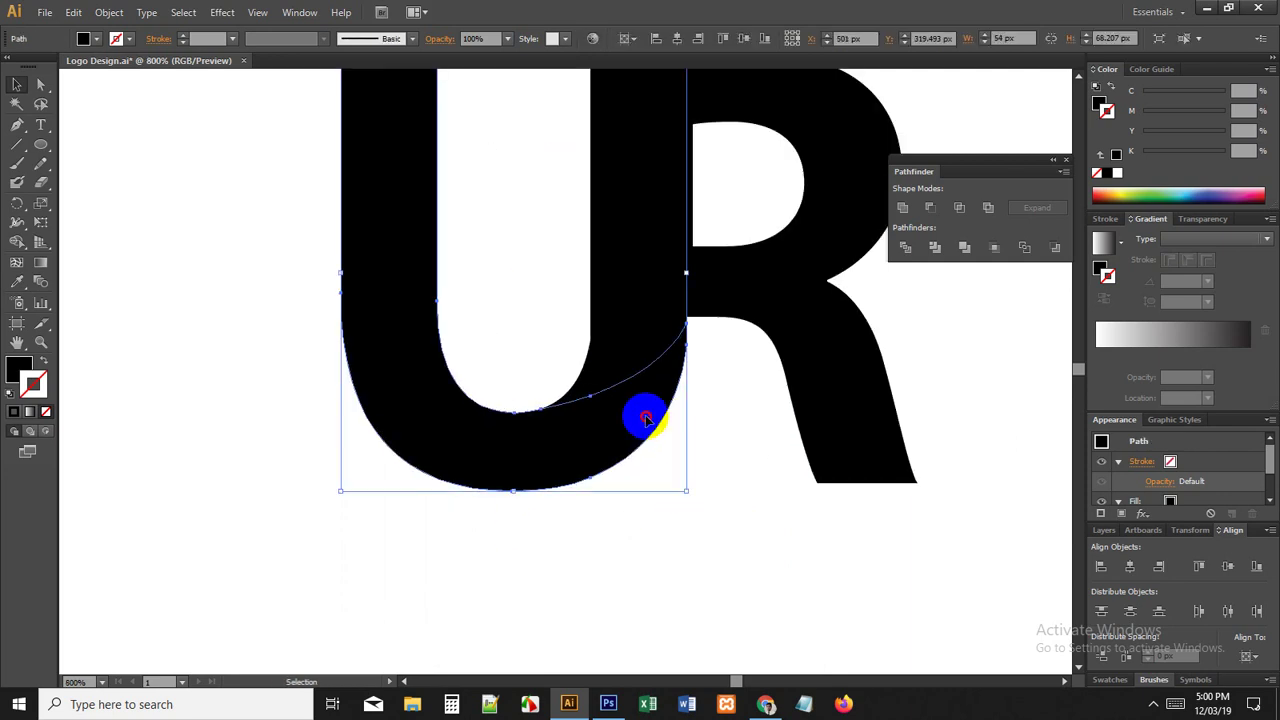
pyautogui.moveTo(646, 417); pyautogui.dragTo(646, 425)
pyautogui.click(748, 500)
pyautogui.scroll(-3, 741, 493)
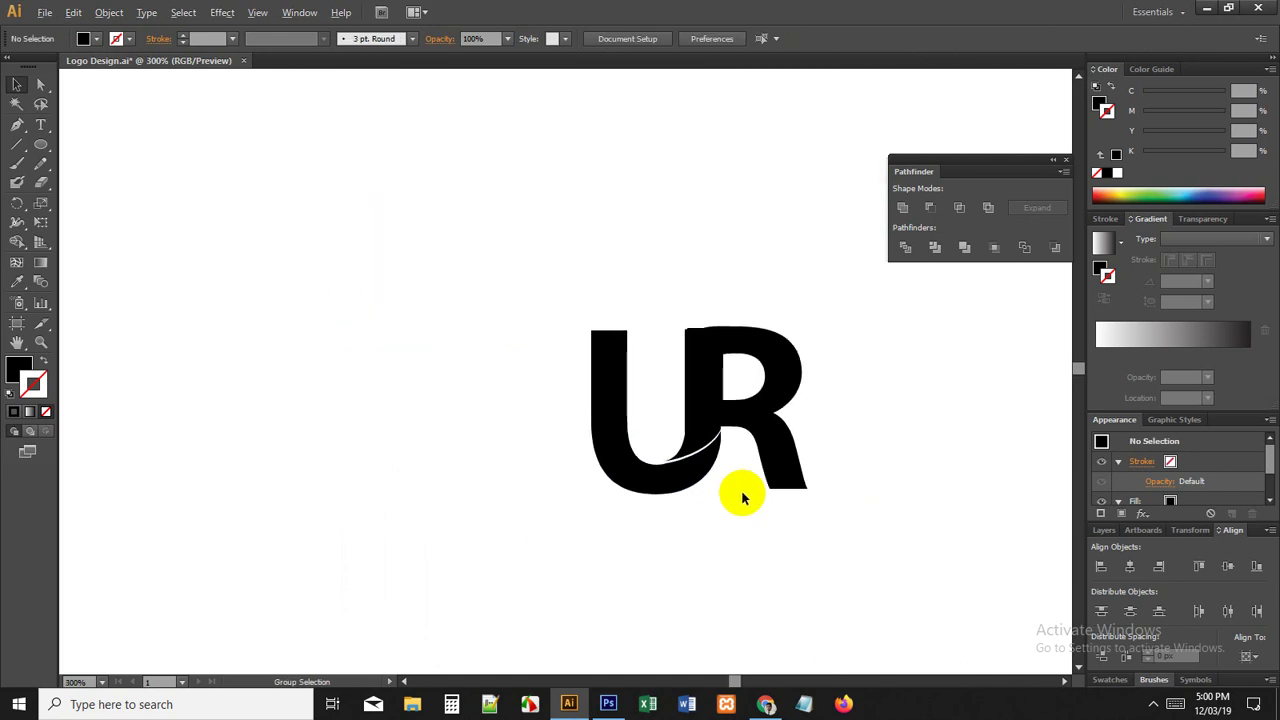
pyautogui.moveTo(741, 496); pyautogui.dragTo(674, 515)
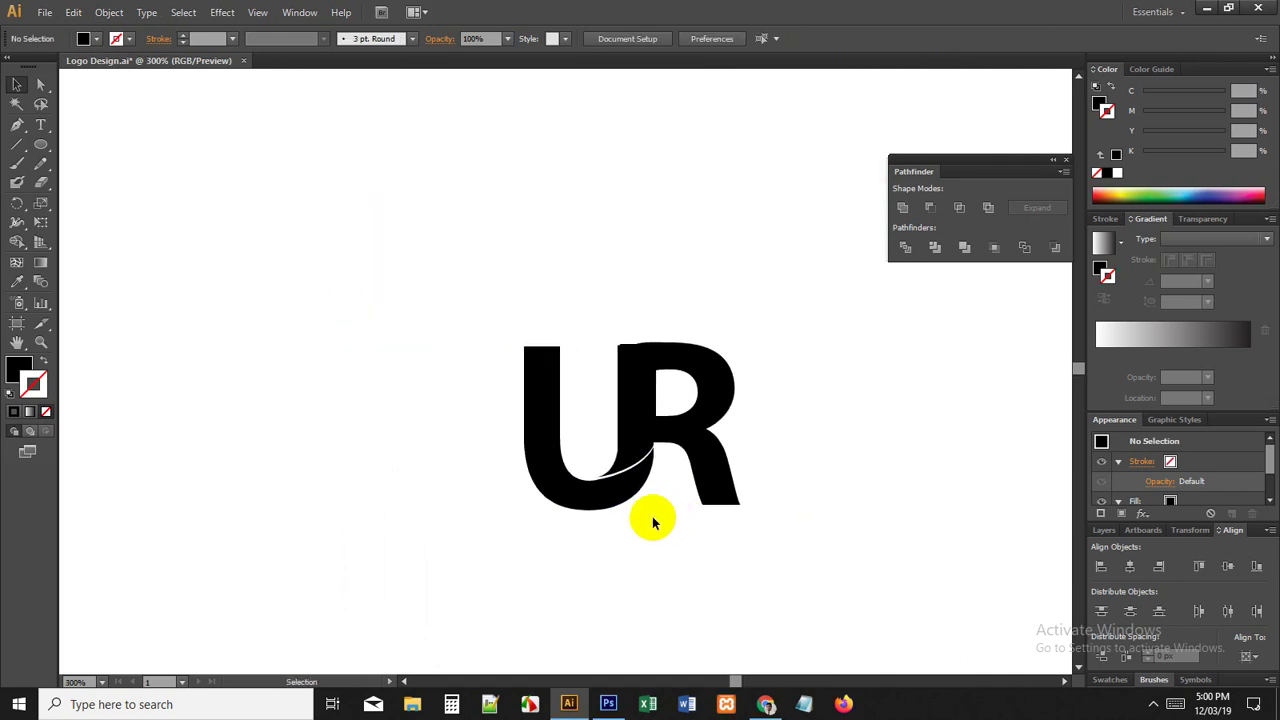
# Step: Examine the curved gap between the U and R and the upper corner of their shared stem
pyautogui.click(662, 434)
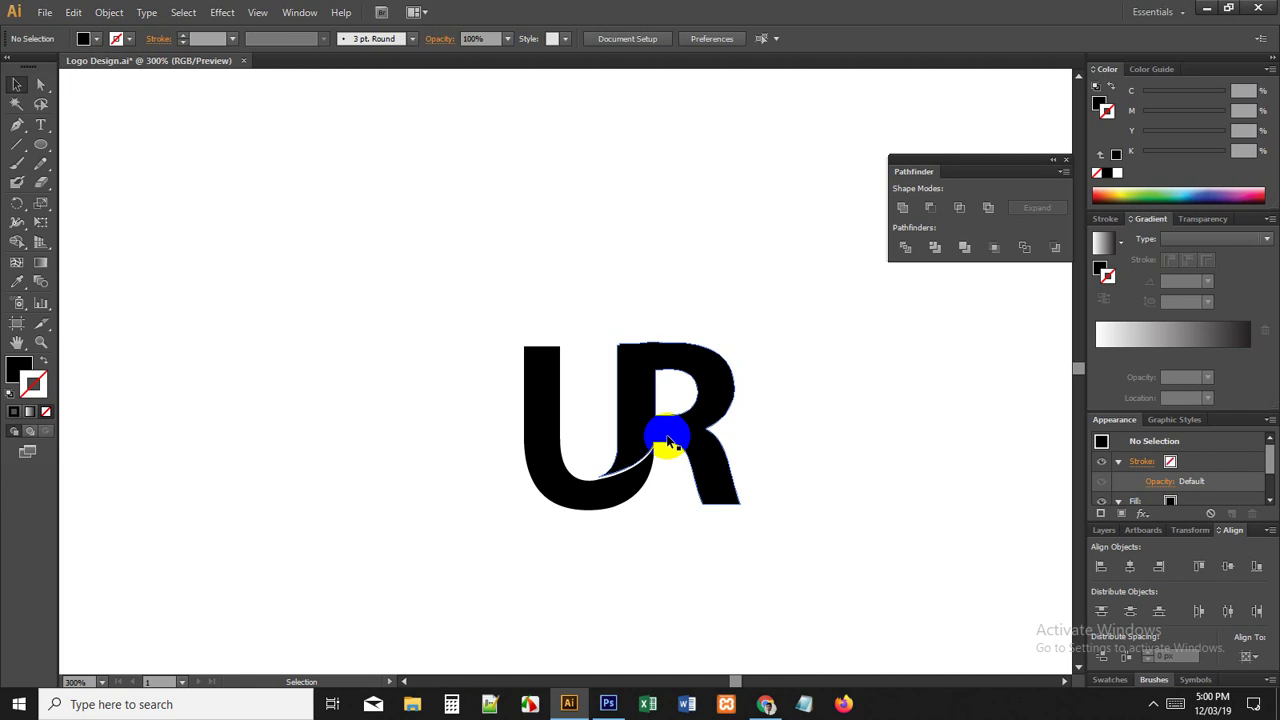
pyautogui.click(578, 430)
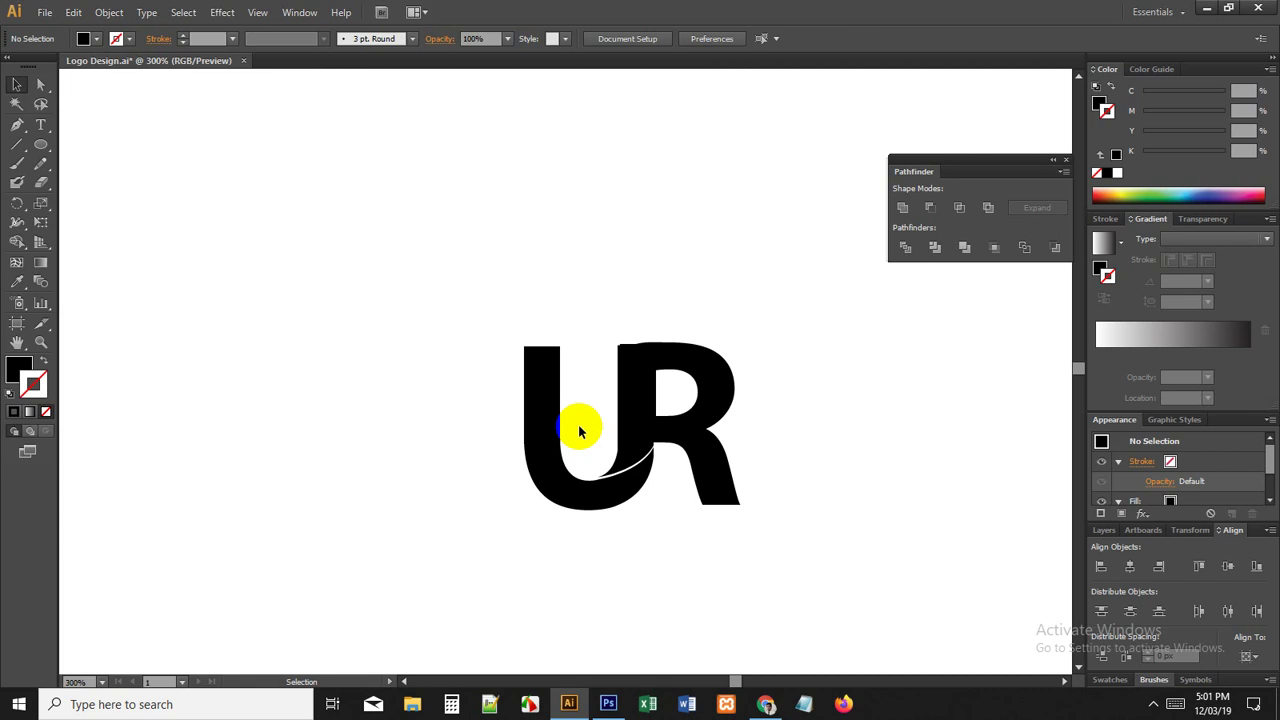
pyautogui.scroll(3, 640, 495)
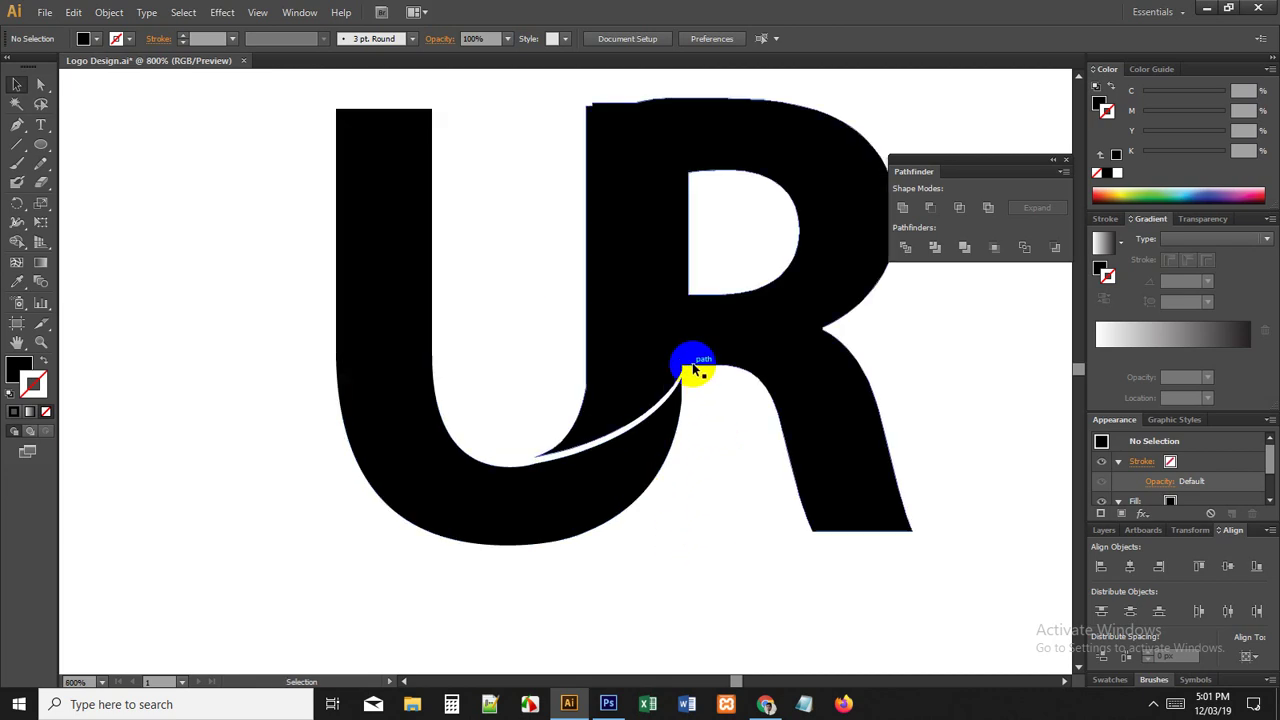
pyautogui.moveTo(691, 357)
pyautogui.mouseDown()
pyautogui.moveTo(643, 408)
pyautogui.moveTo(548, 456)
pyautogui.mouseUp()
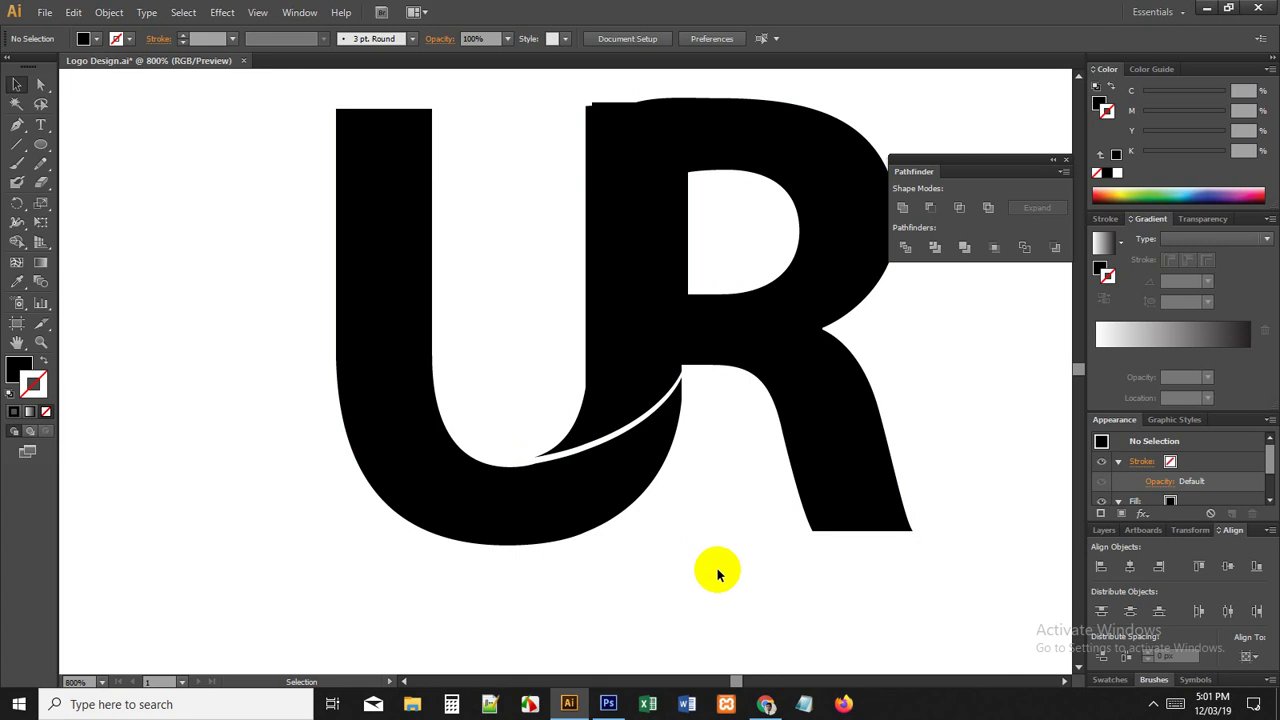
pyautogui.moveTo(668, 415)
pyautogui.mouseDown()
pyautogui.moveTo(663, 391)
pyautogui.moveTo(716, 312)
pyautogui.mouseUp()
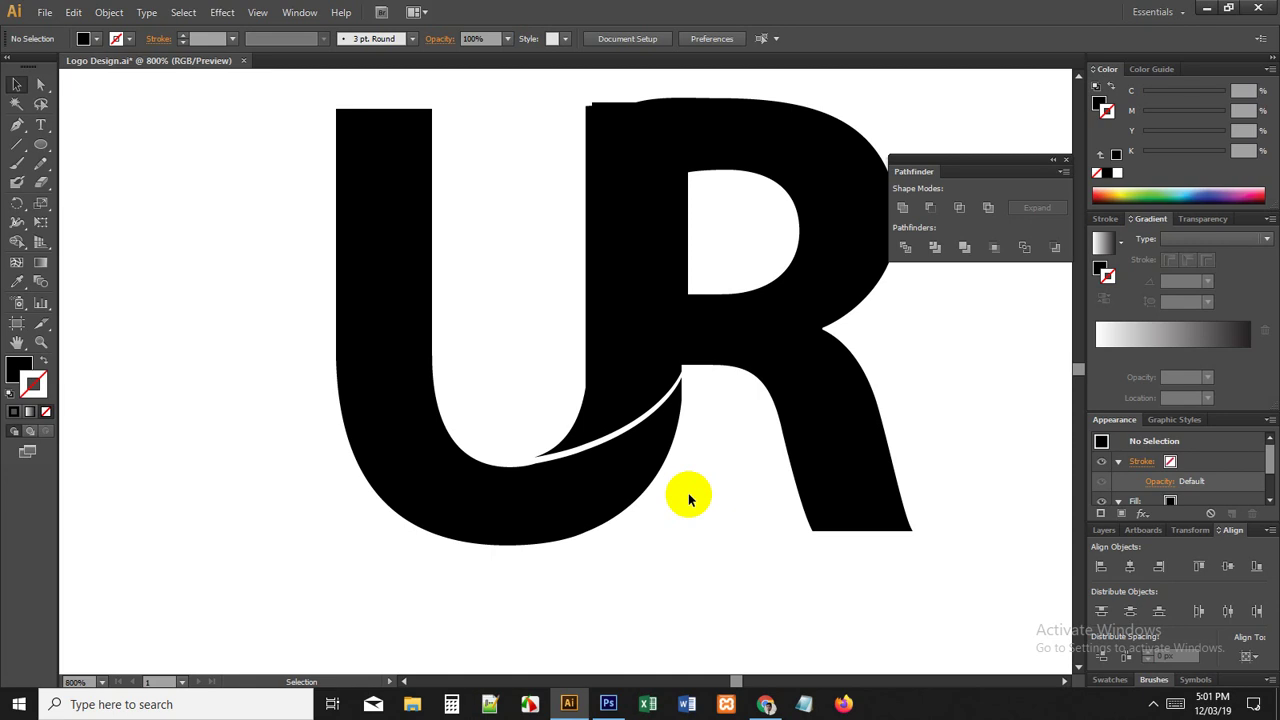
pyautogui.scroll(-3, 684, 487)
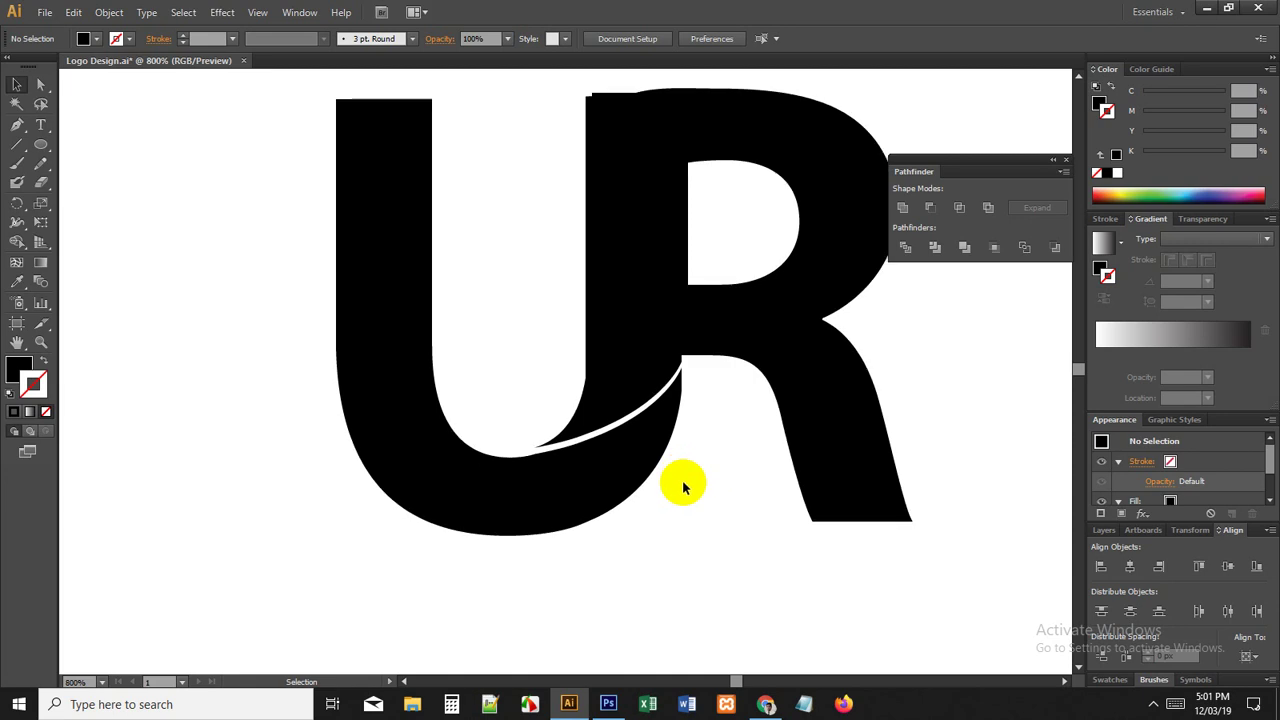
pyautogui.scroll(4, 684, 487)
pyautogui.moveTo(562, 97); pyautogui.dragTo(601, 114)
pyautogui.click(564, 138)
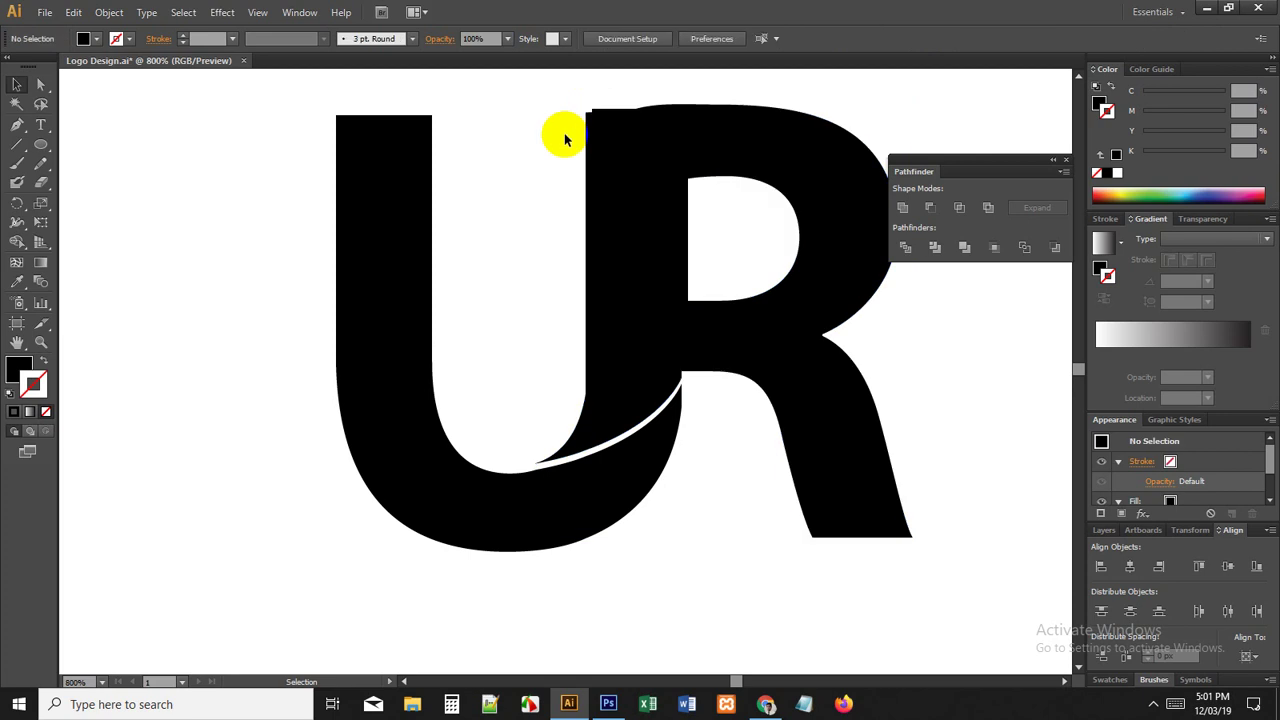
pyautogui.keyDown('ctrl'); pyautogui.keyDown('alt'); pyautogui.click(716, 283); pyautogui.keyUp('alt'); pyautogui.keyUp('ctrl')
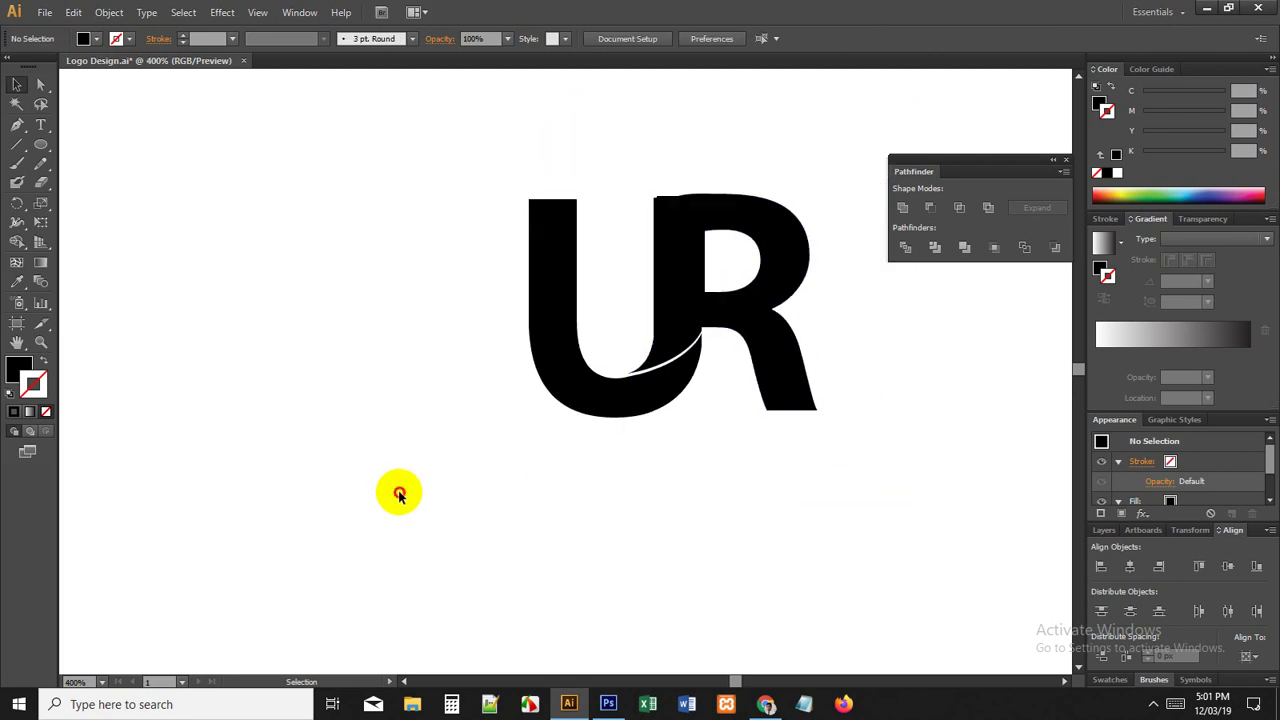
pyautogui.moveTo(398, 493); pyautogui.dragTo(927, 576)
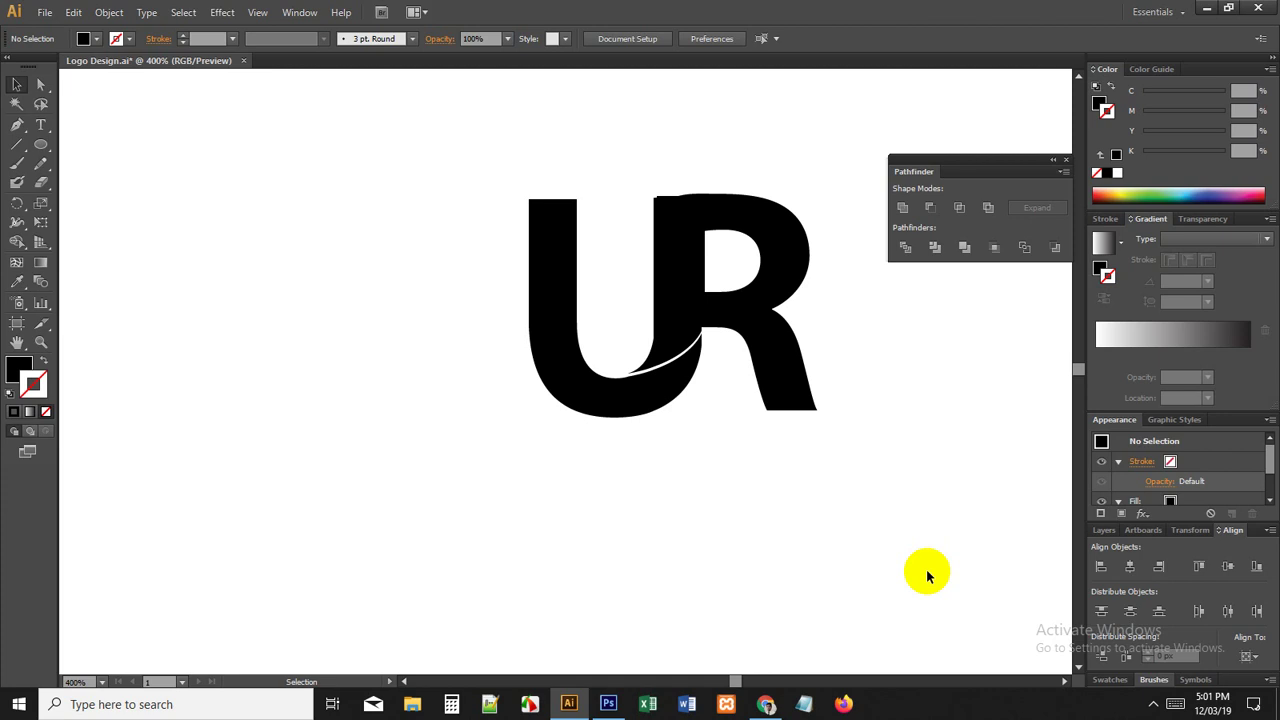
pyautogui.moveTo(920, 421); pyautogui.dragTo(898, 480)
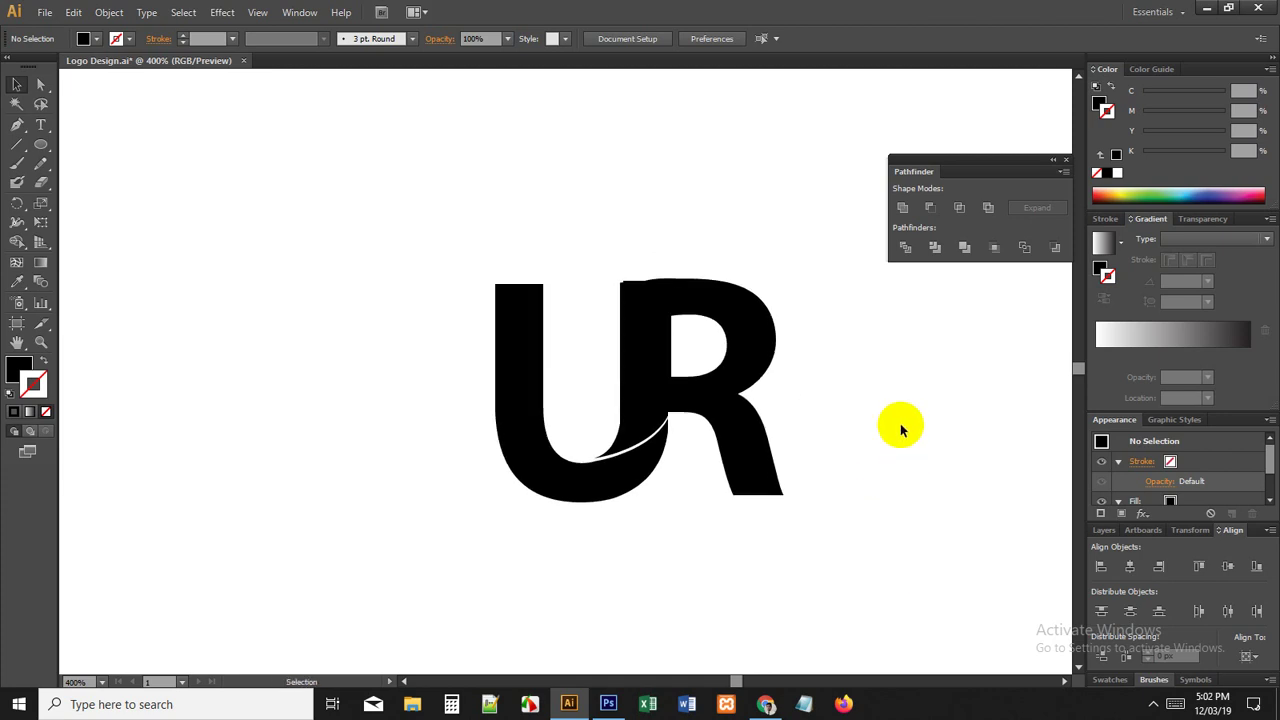
pyautogui.scroll(1, 705, 320)
pyautogui.moveTo(706, 397); pyautogui.dragTo(706, 371)
pyautogui.scroll(-2, 706, 372)
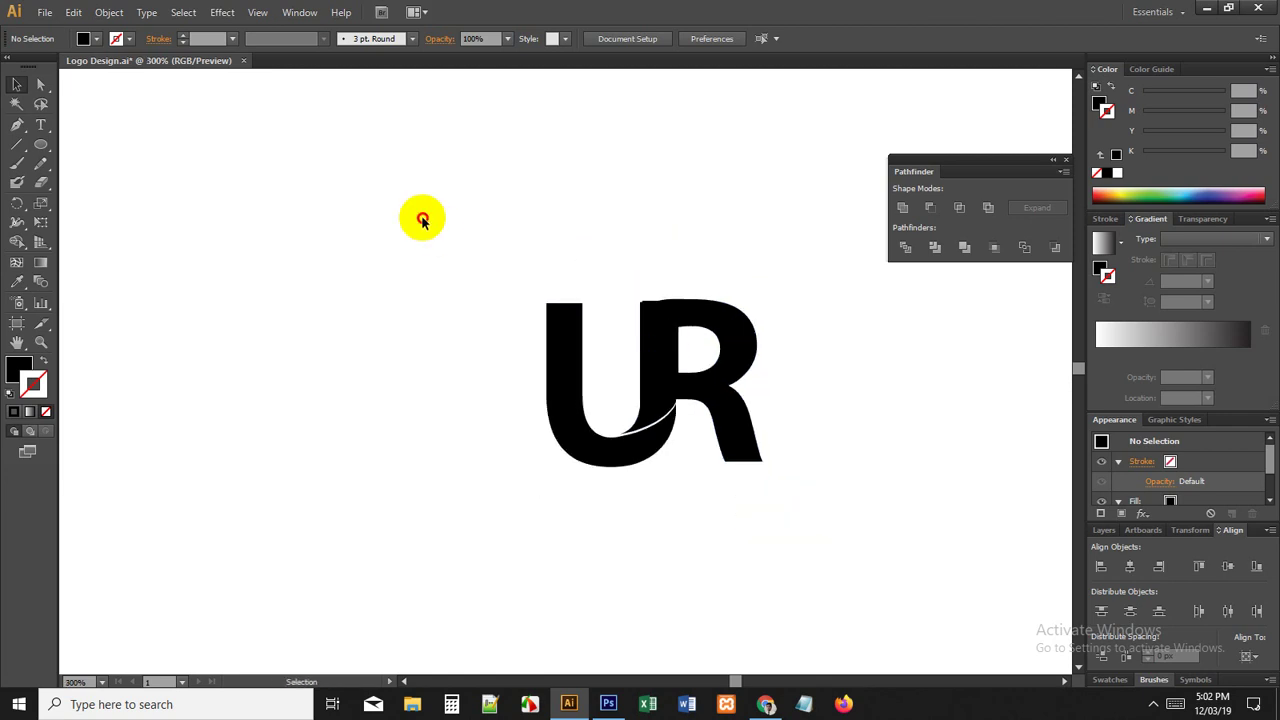
# Step: Select the whole UR mark, move it lower on the canvas and place a duplicate to its left
pyautogui.moveTo(466, 285); pyautogui.dragTo(811, 570)
pyautogui.moveTo(752, 429); pyautogui.dragTo(766, 507)
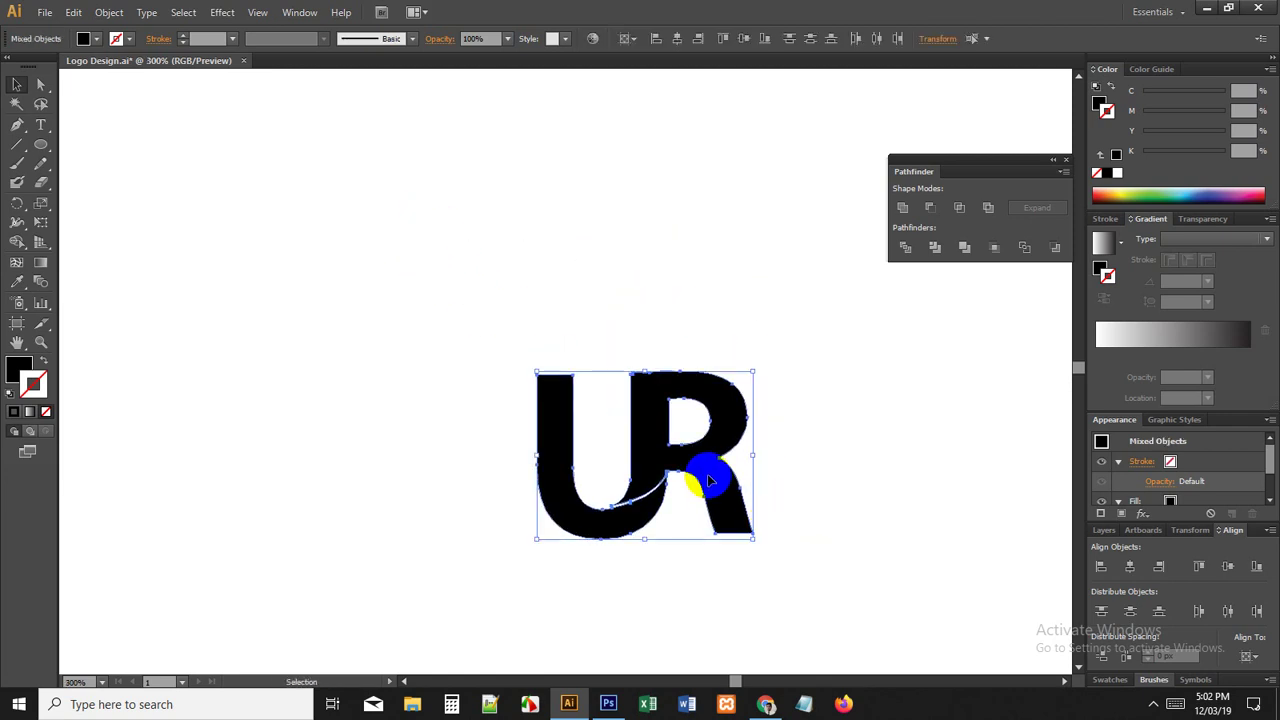
pyautogui.moveTo(710, 473); pyautogui.dragTo(443, 416)
# Step: Draw a curved Pen path on the duplicate from the top of the R's counter to the bowl's outer edge
pyautogui.scroll(3, 425, 348)
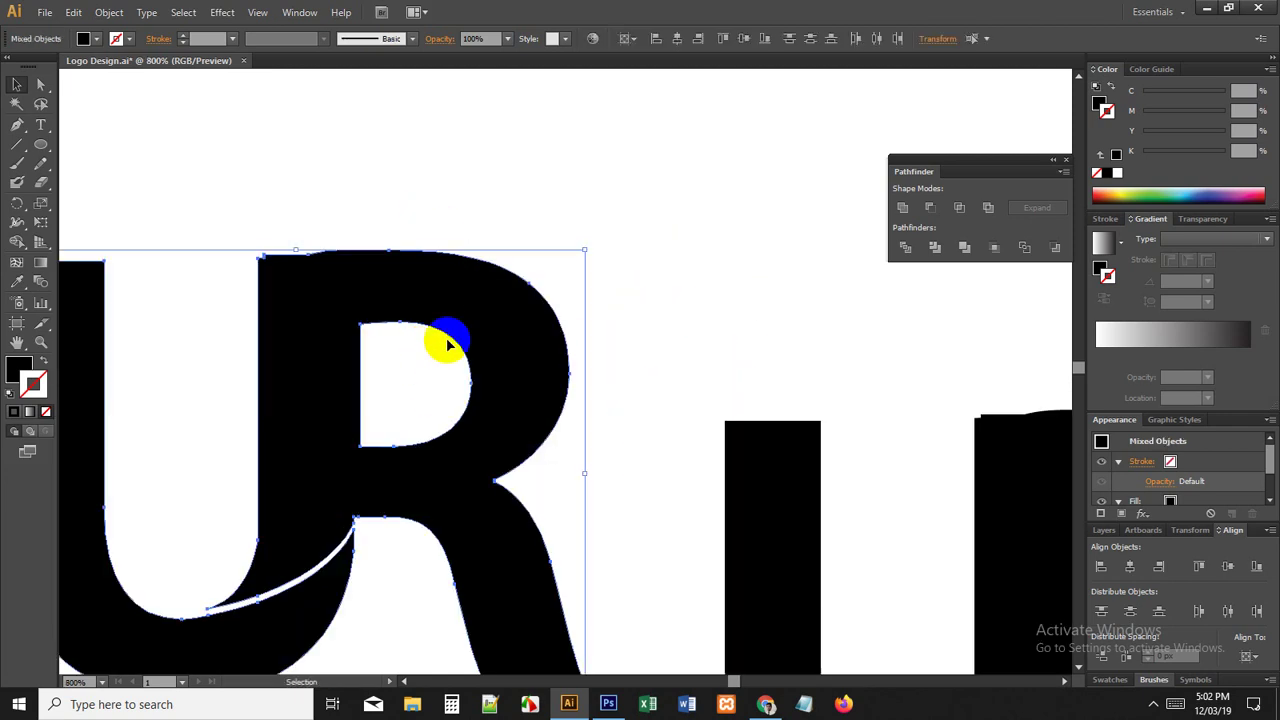
pyautogui.click(19, 127)
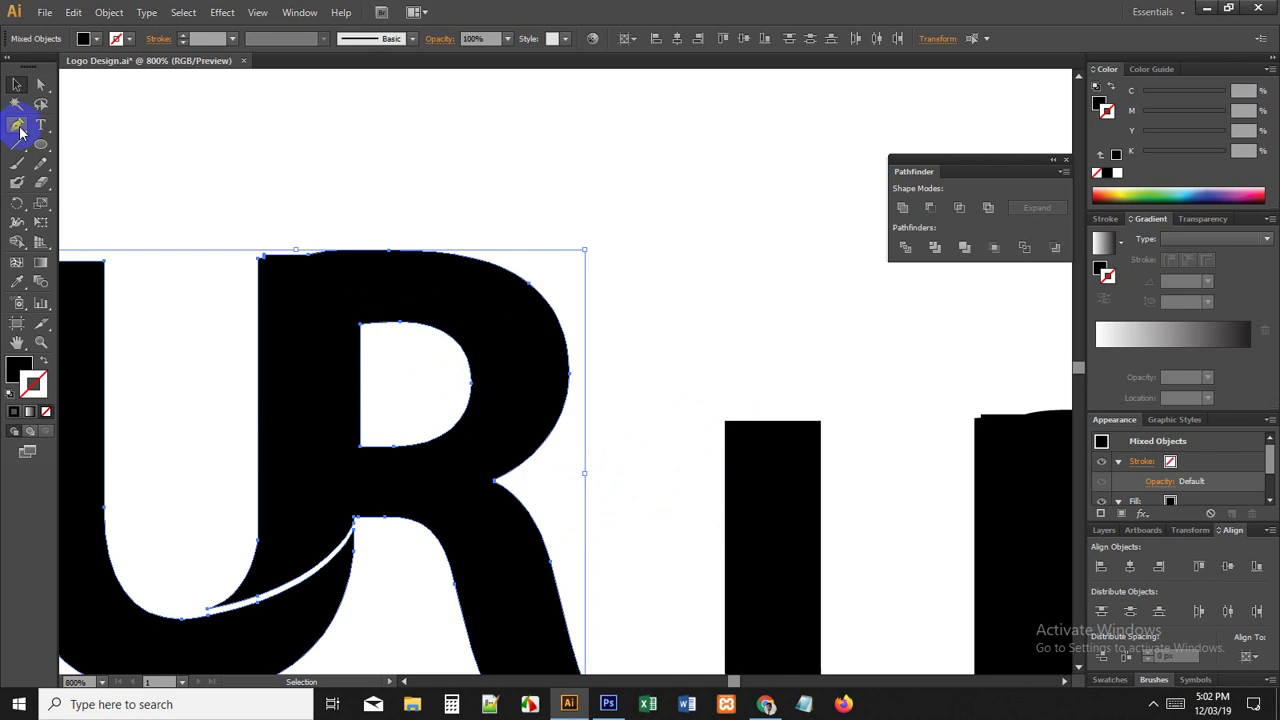
pyautogui.scroll(3, 471, 271)
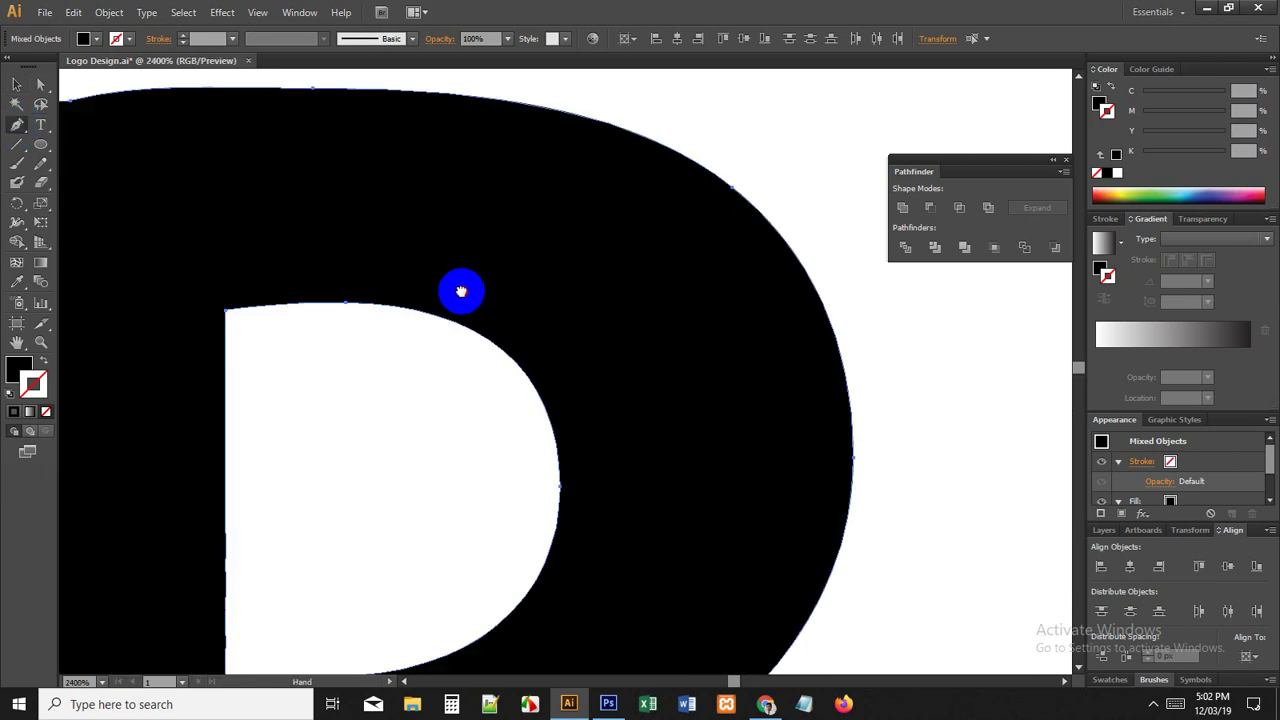
pyautogui.click(337, 306)
pyautogui.click(350, 305)
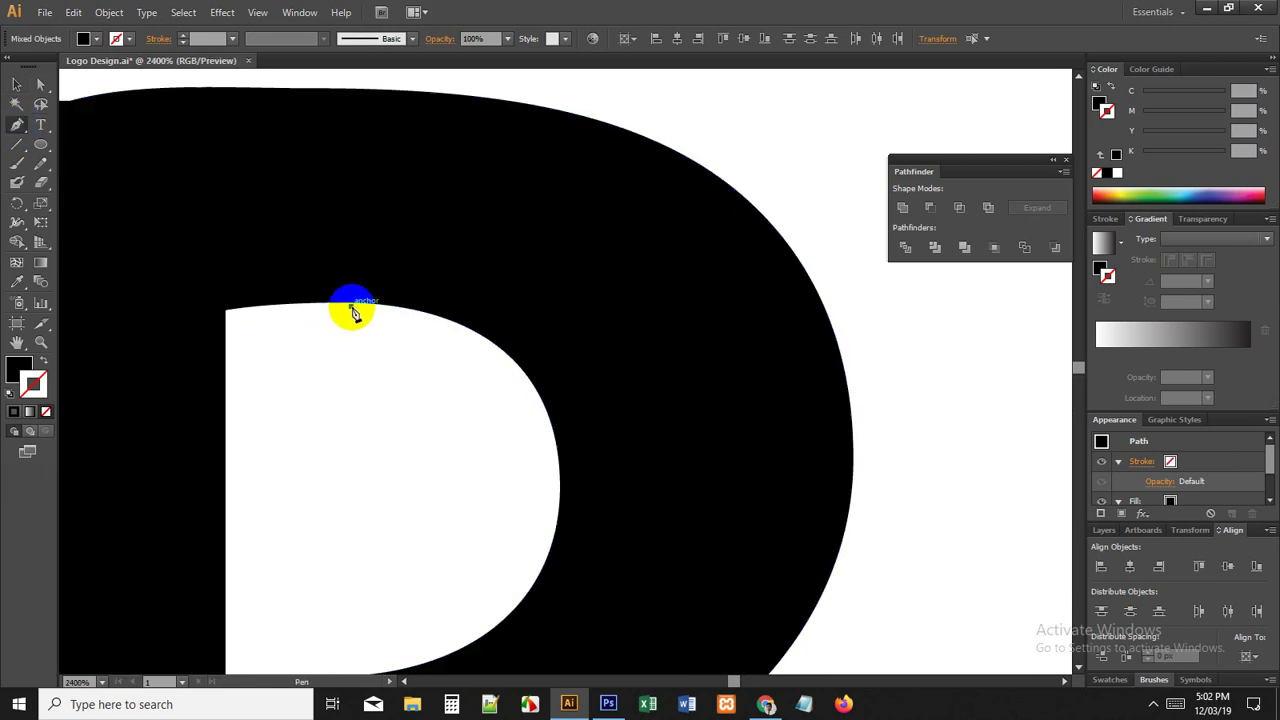
pyautogui.moveTo(912, 508); pyautogui.dragTo(949, 650)
pyautogui.click(16, 84)
pyautogui.click(623, 349)
pyautogui.hotkey('ctrl', '+')
pyautogui.hotkey('ctrl', '+')
pyautogui.hotkey('ctrl', '+')
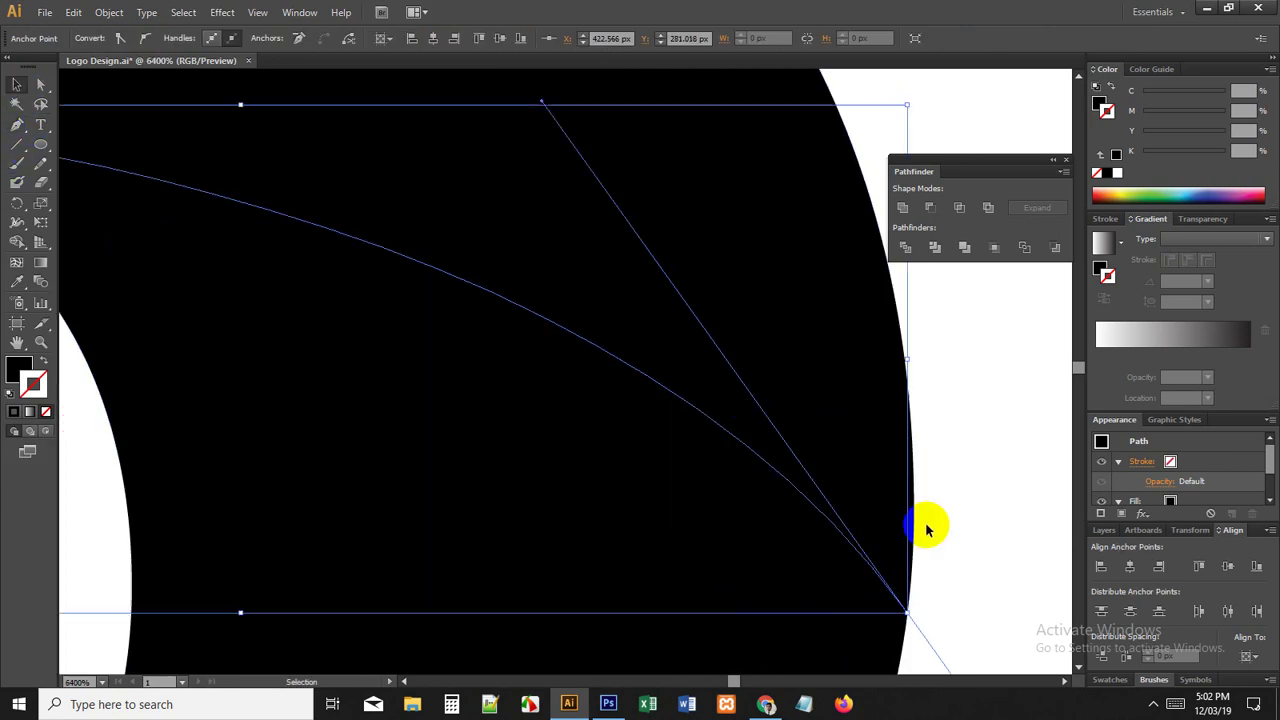
# Step: Adjust the new curve's end anchors so they meet the bowl's outer edge and the top of the R's counter
pyautogui.press('a')
pyautogui.moveTo(910, 612); pyautogui.dragTo(915, 625)
pyautogui.scroll(-3, 913, 624)
pyautogui.moveTo(391, 400); pyautogui.dragTo(461, 403)
pyautogui.scroll(3, 550, 452)
pyautogui.scroll(-8, 449, 436)
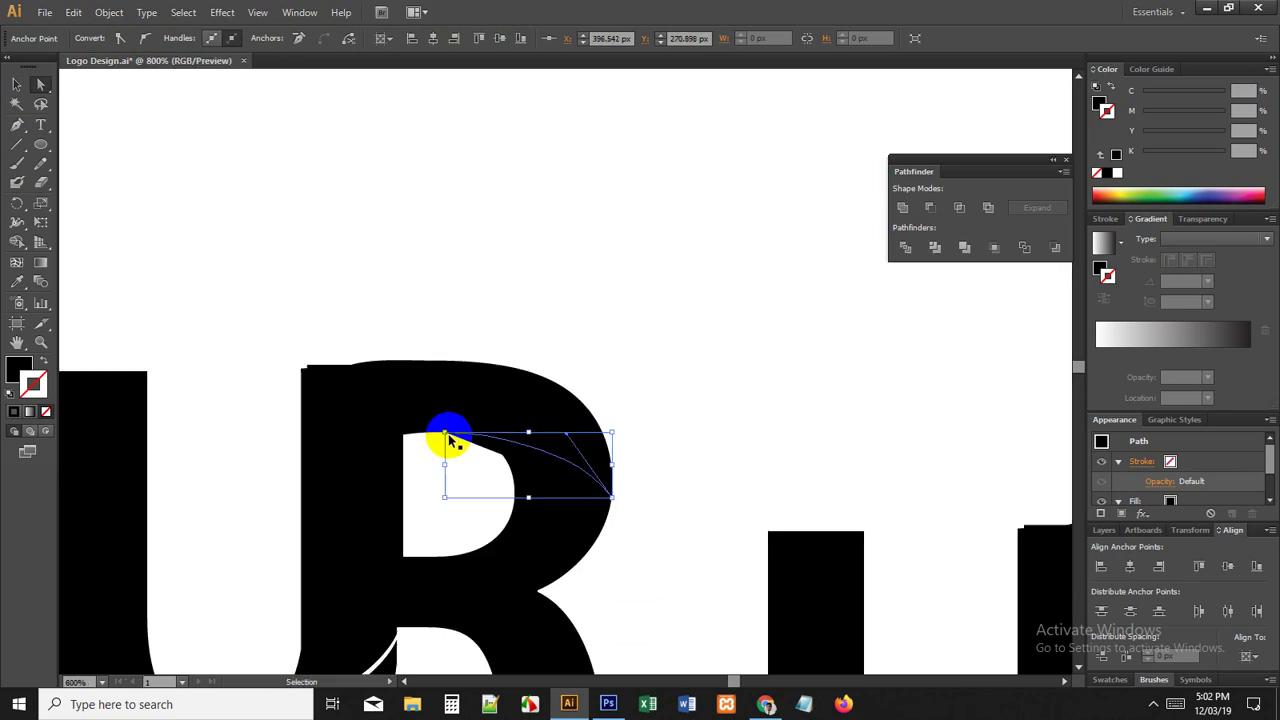
# Step: Swap the curve's fill and stroke so it has a black outline and no fill
pyautogui.click(587, 374)
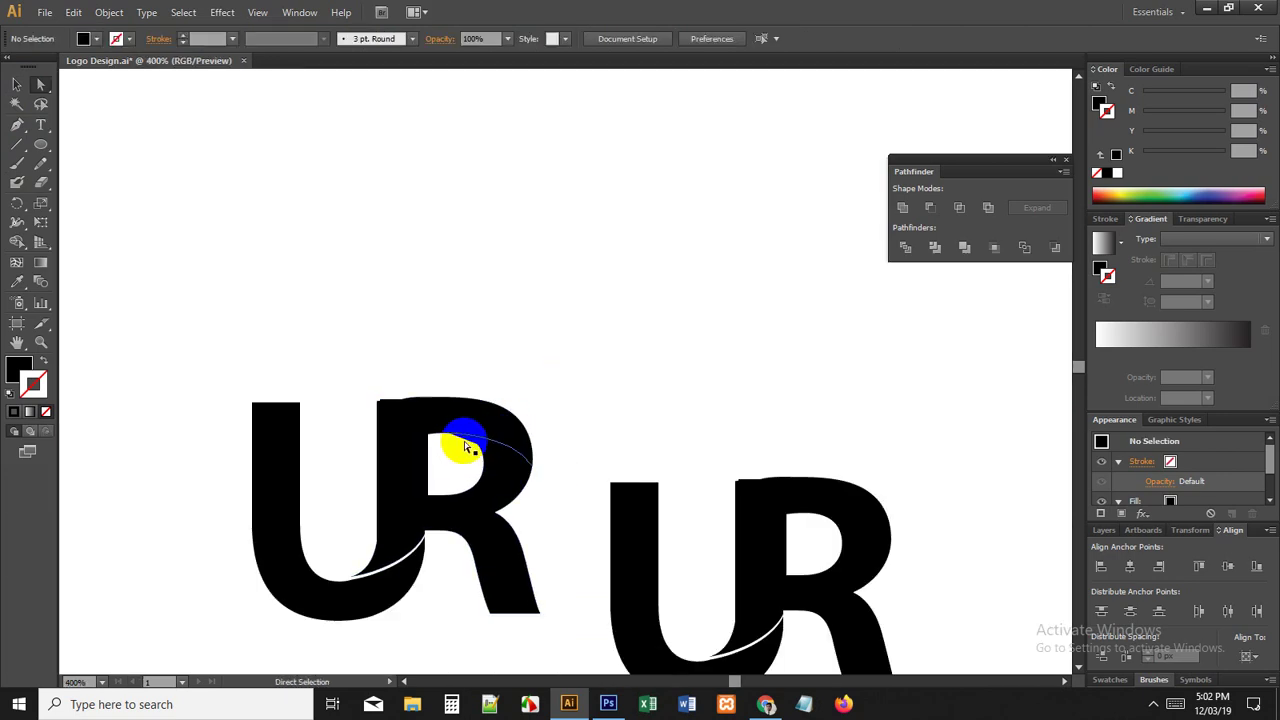
pyautogui.click(473, 447)
pyautogui.click(33, 380)
# Step: Divide the duplicate's R along the curve with the Pathfinder and ungroup the resulting pieces
pyautogui.moveTo(389, 363); pyautogui.dragTo(503, 437)
pyautogui.click(16, 82)
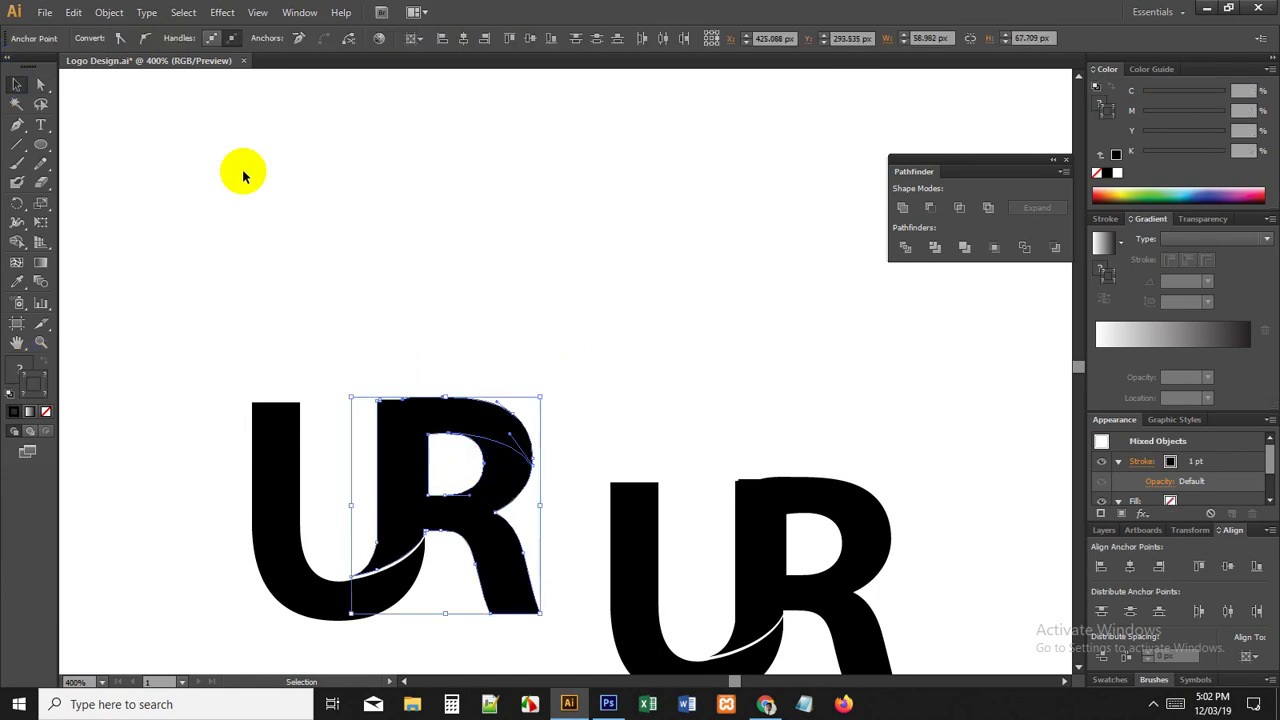
pyautogui.click(457, 311)
pyautogui.click(514, 440)
pyautogui.moveTo(462, 376); pyautogui.dragTo(531, 464)
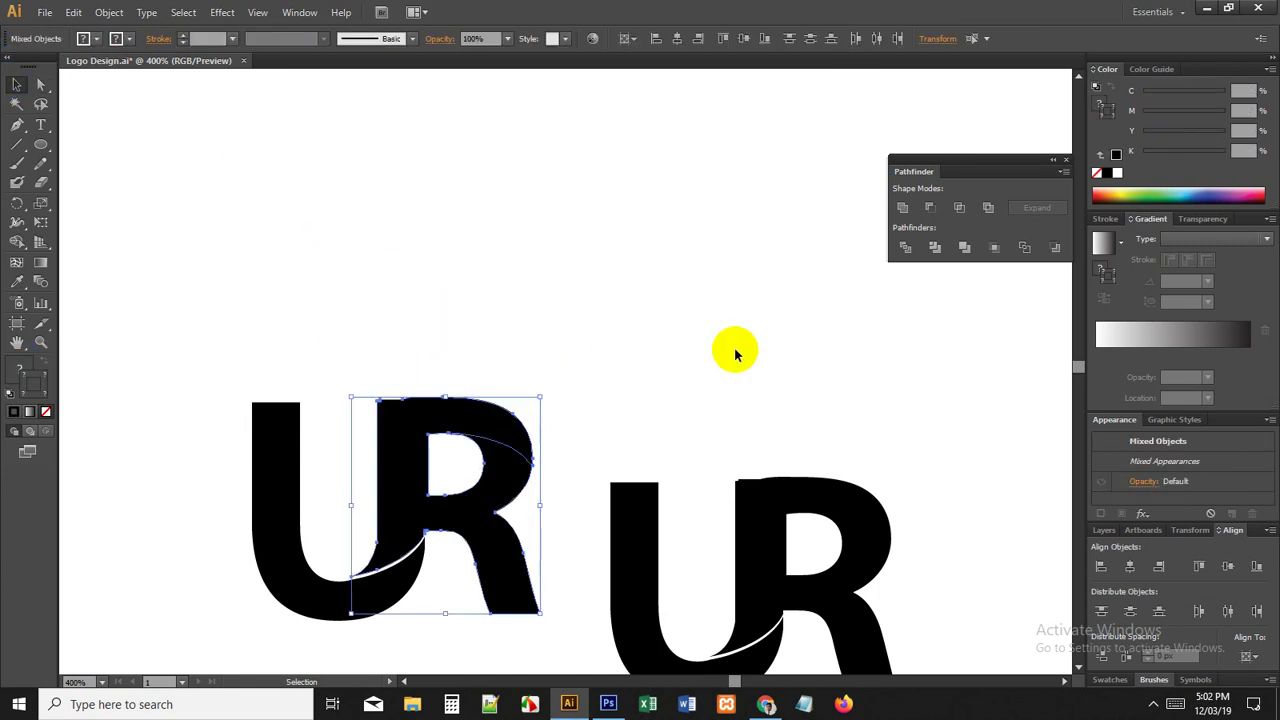
pyautogui.click(907, 248)
pyautogui.rightClick(533, 406)
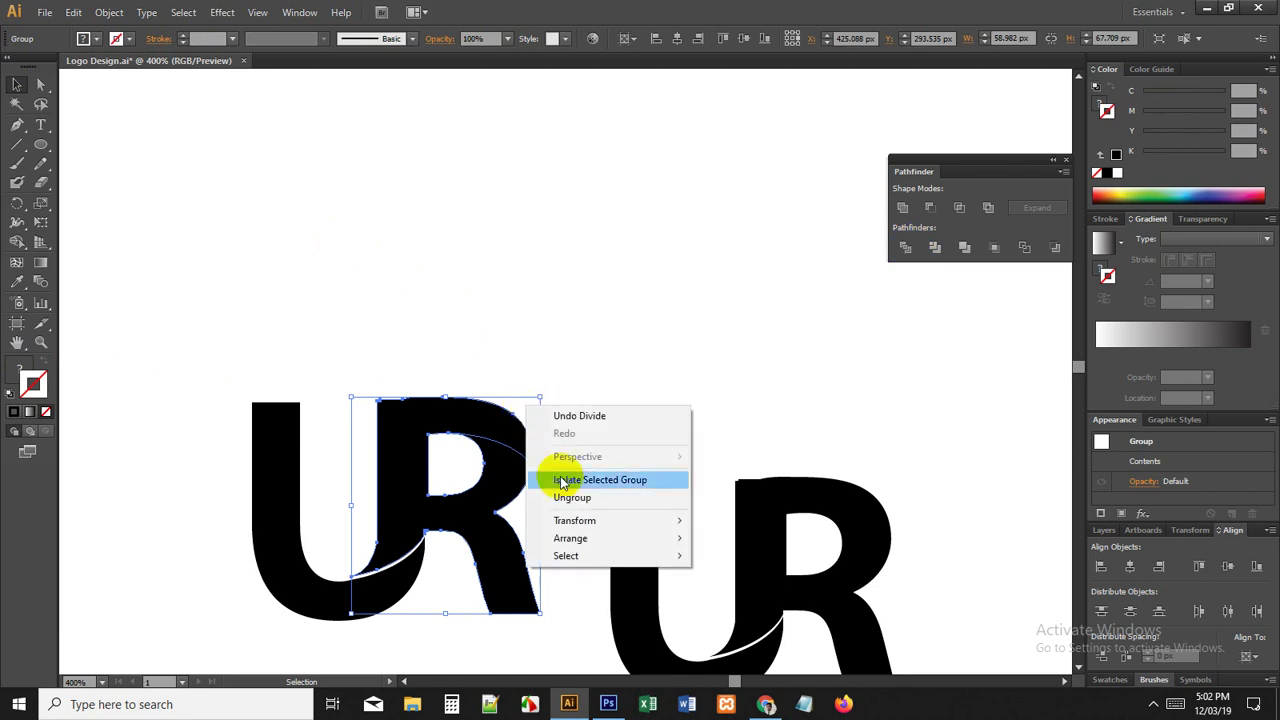
pyautogui.click(595, 491)
# Step: Examine the divided R's compound path around the new cut, the counter and the leg
pyautogui.click(571, 457)
pyautogui.click(497, 470)
pyautogui.scroll(2, 497, 470)
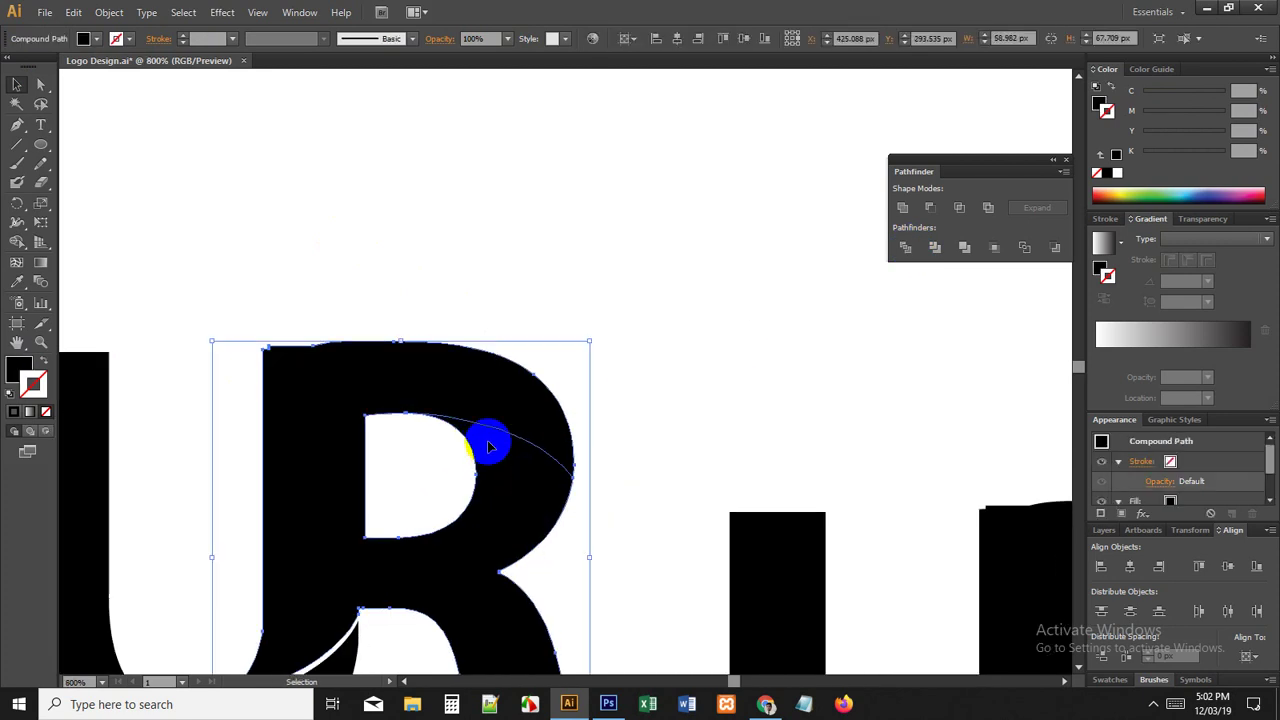
pyautogui.rightClick(490, 425)
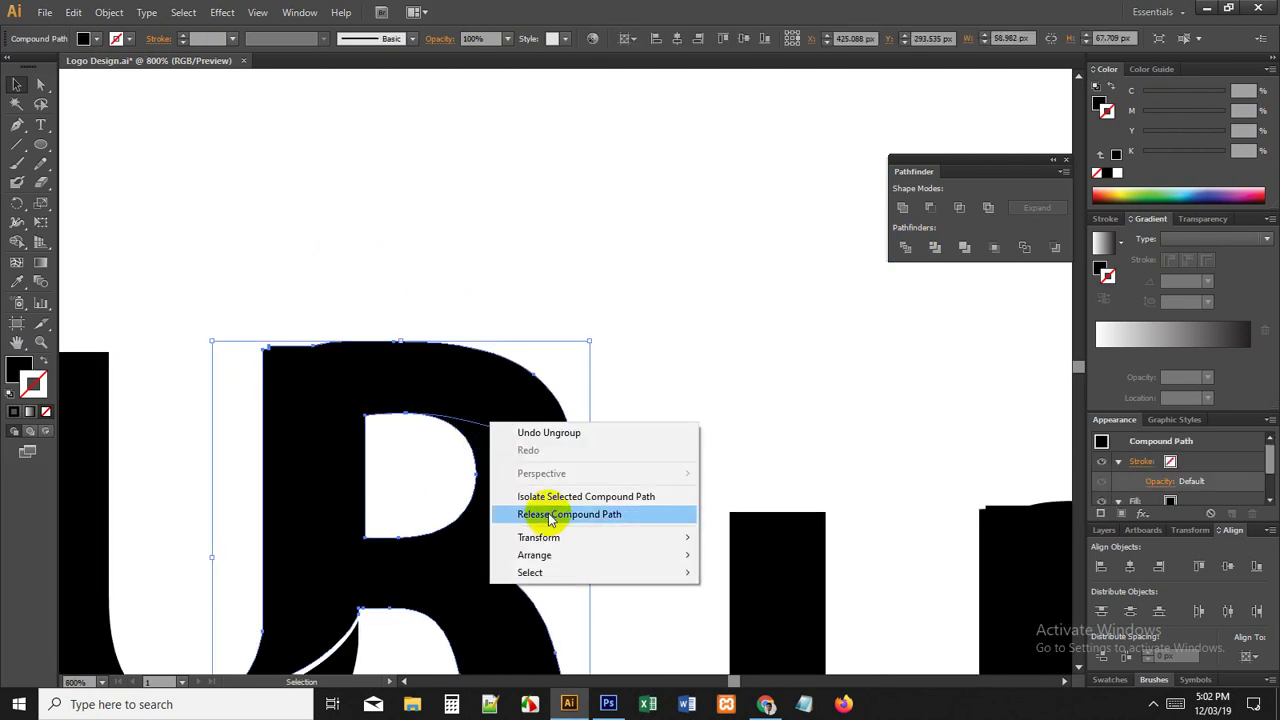
pyautogui.click(529, 432)
pyautogui.click(529, 420)
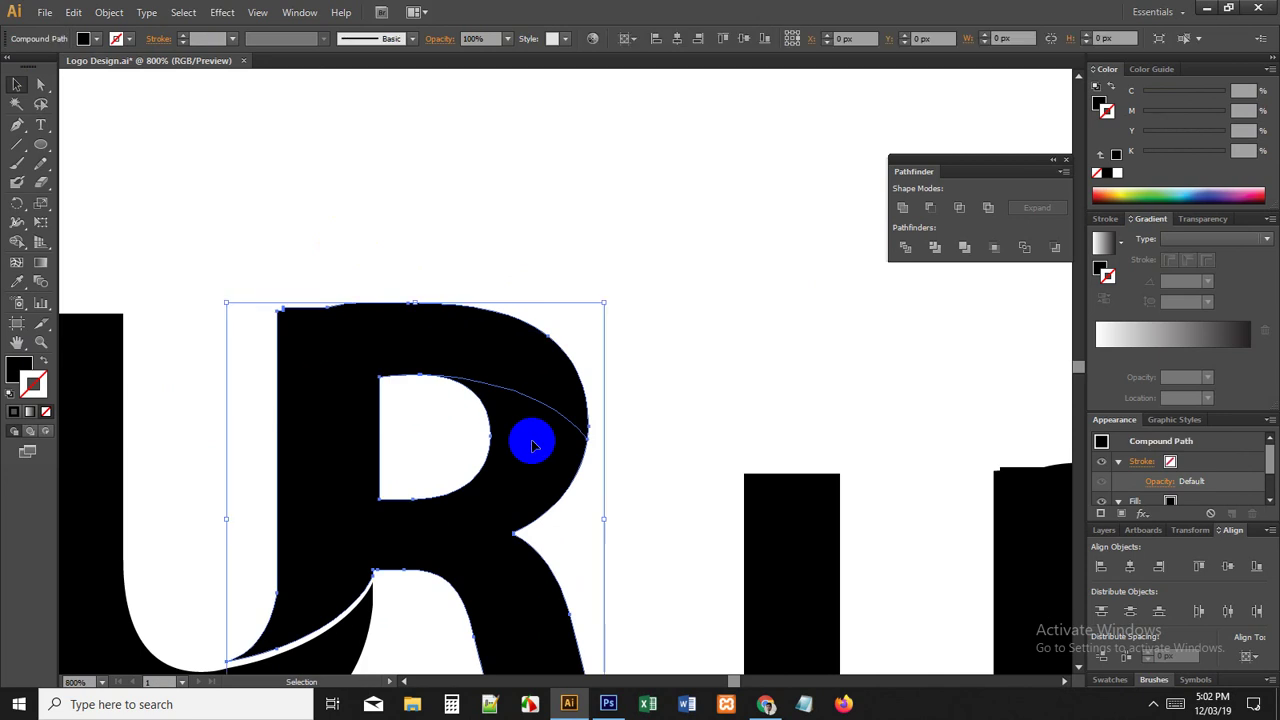
pyautogui.click(646, 360)
pyautogui.scroll(-1, 646, 360)
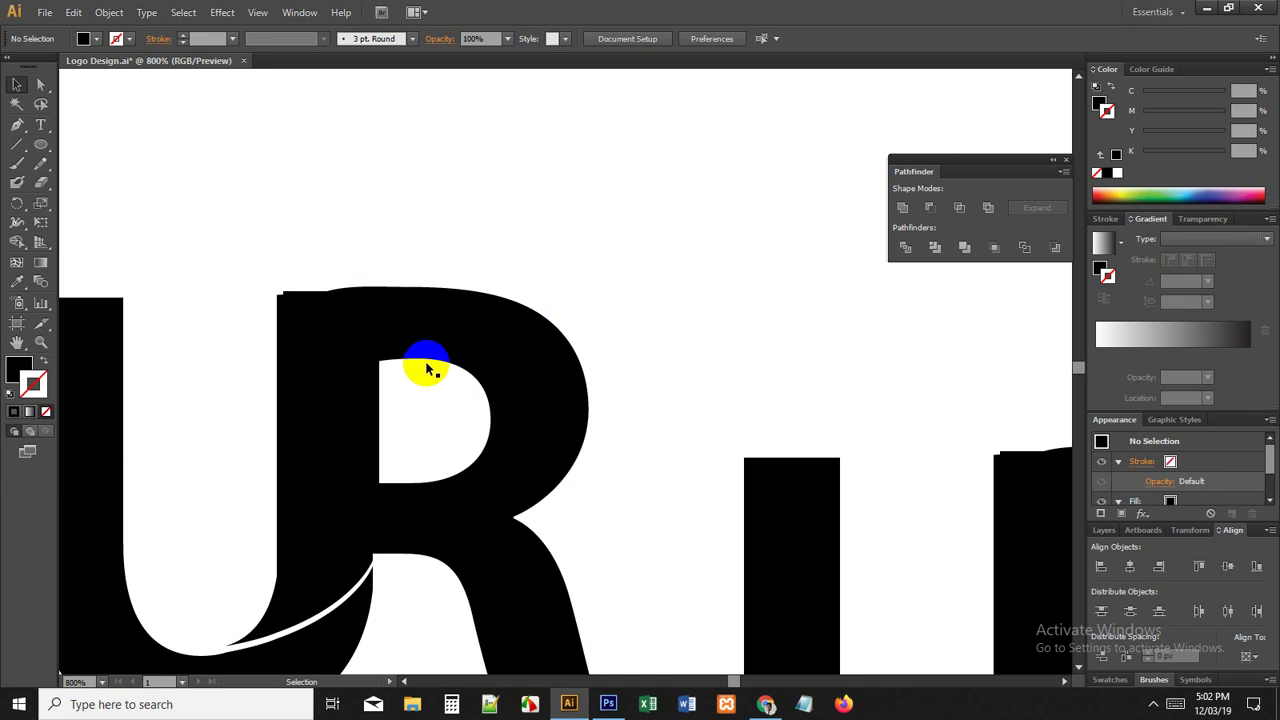
pyautogui.scroll(-1, 480, 420)
pyautogui.click(437, 553)
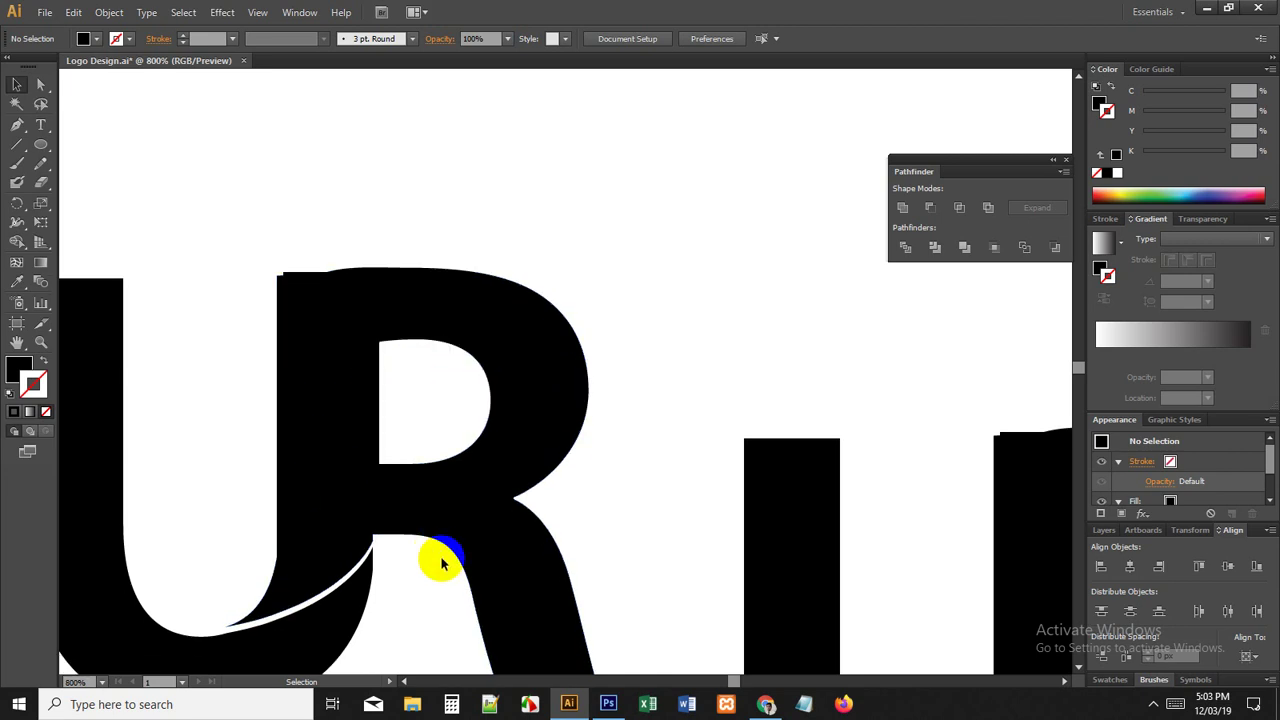
pyautogui.scroll(-1, 442, 560)
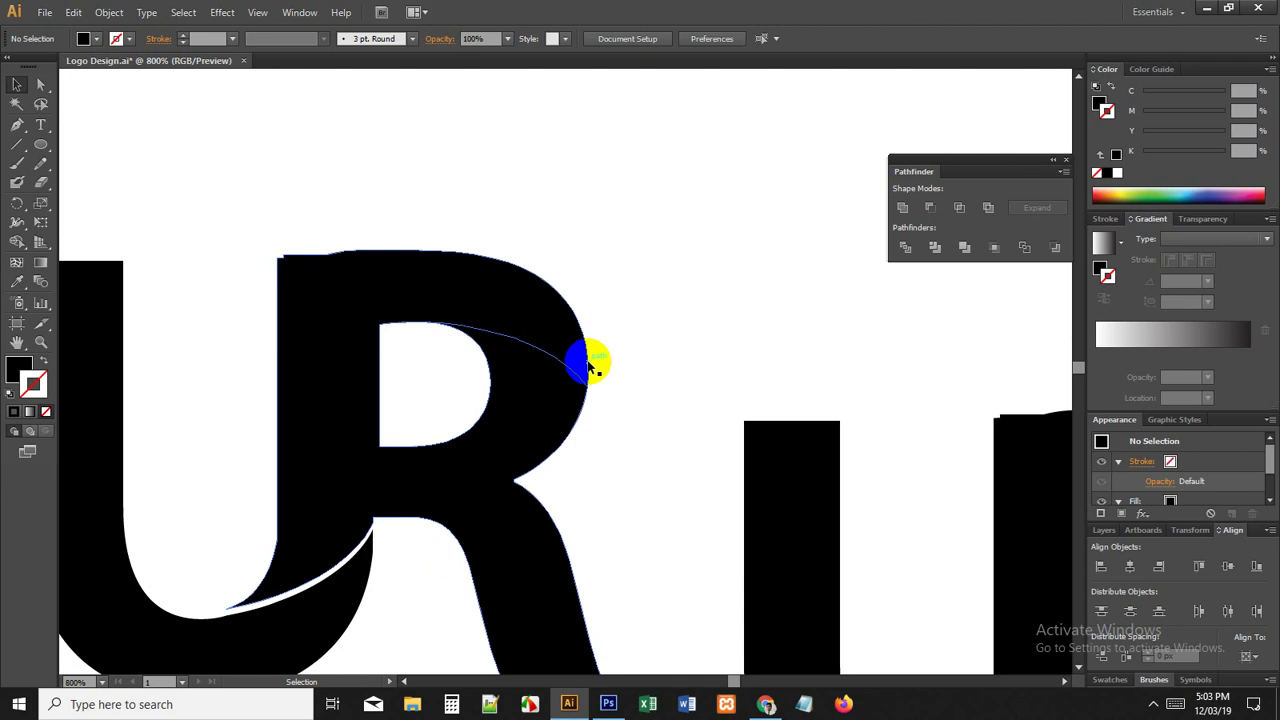
pyautogui.click(391, 443)
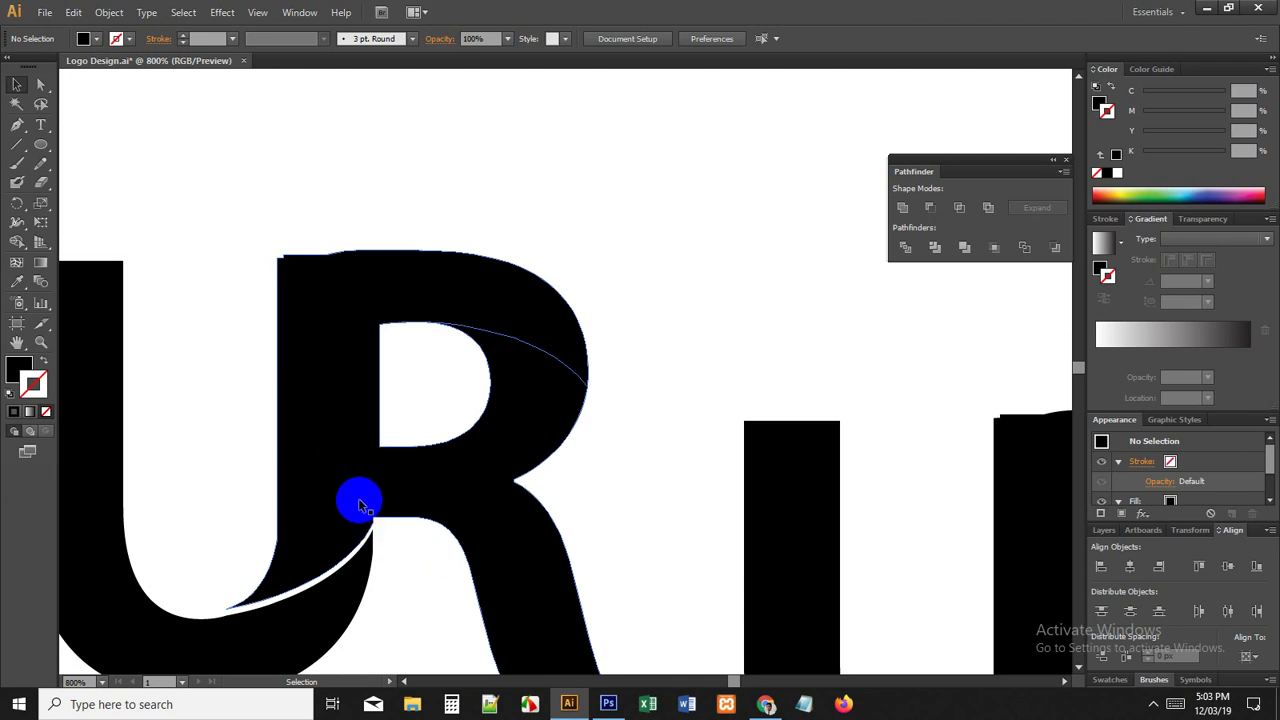
# Step: Draw a vertical line about 14 px long from the R's counter corner down past the joint above the leg
pyautogui.scroll(5, 364, 523)
pyautogui.moveTo(460, 304); pyautogui.dragTo(462, 506)
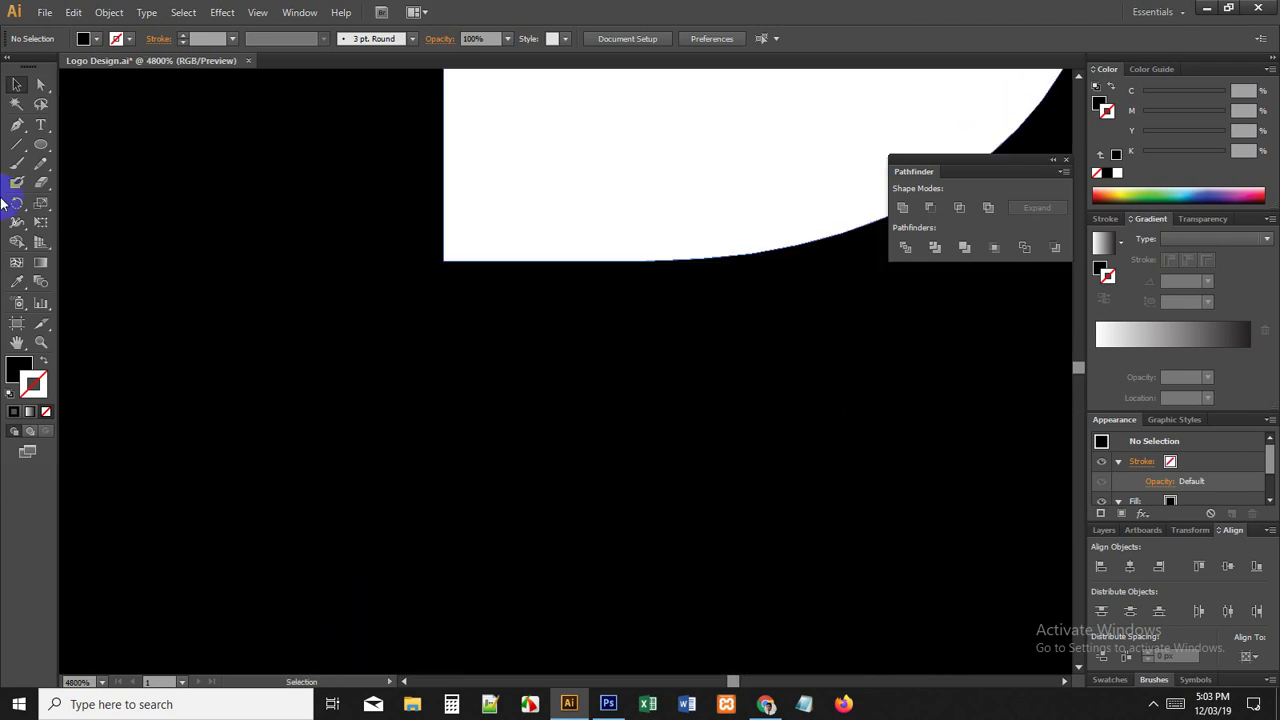
pyautogui.click(17, 146)
pyautogui.scroll(-4, 575, 285)
pyautogui.moveTo(510, 266); pyautogui.dragTo(525, 394)
pyautogui.click(17, 85)
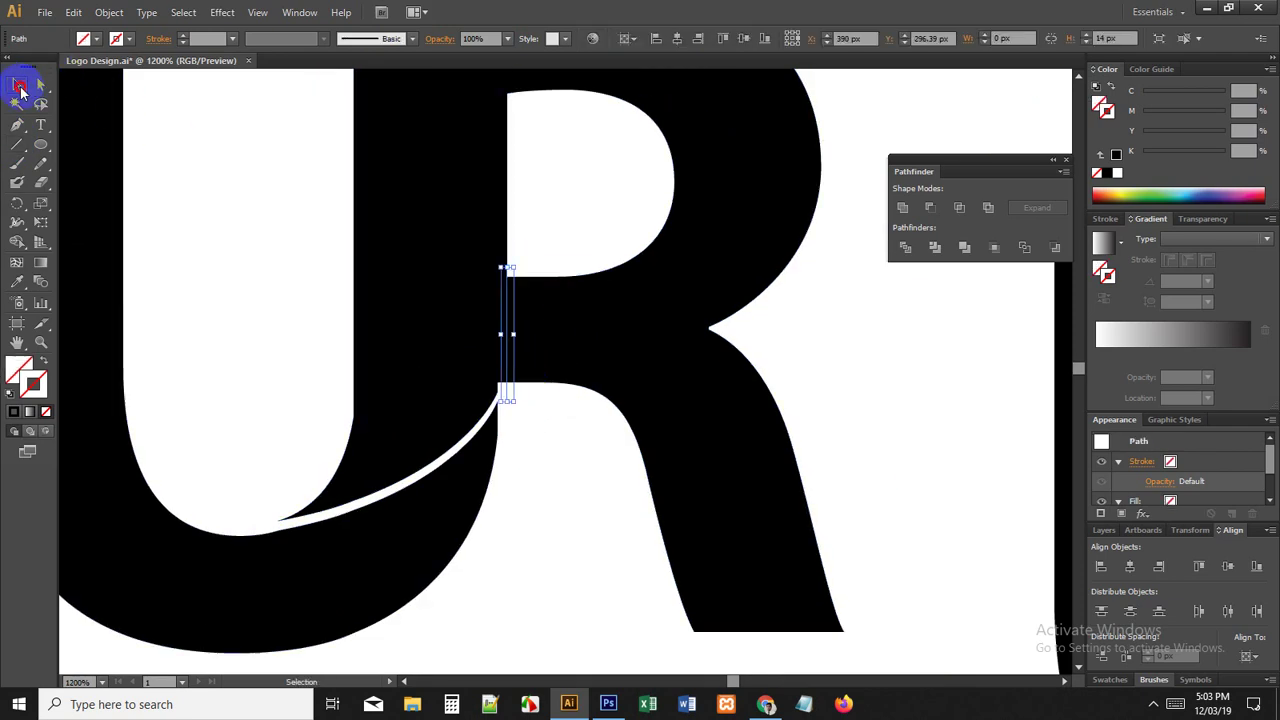
# Step: Divide the R along the vertical line with the Pathfinder and ungroup the resulting pieces
pyautogui.moveTo(298, 262); pyautogui.dragTo(573, 345)
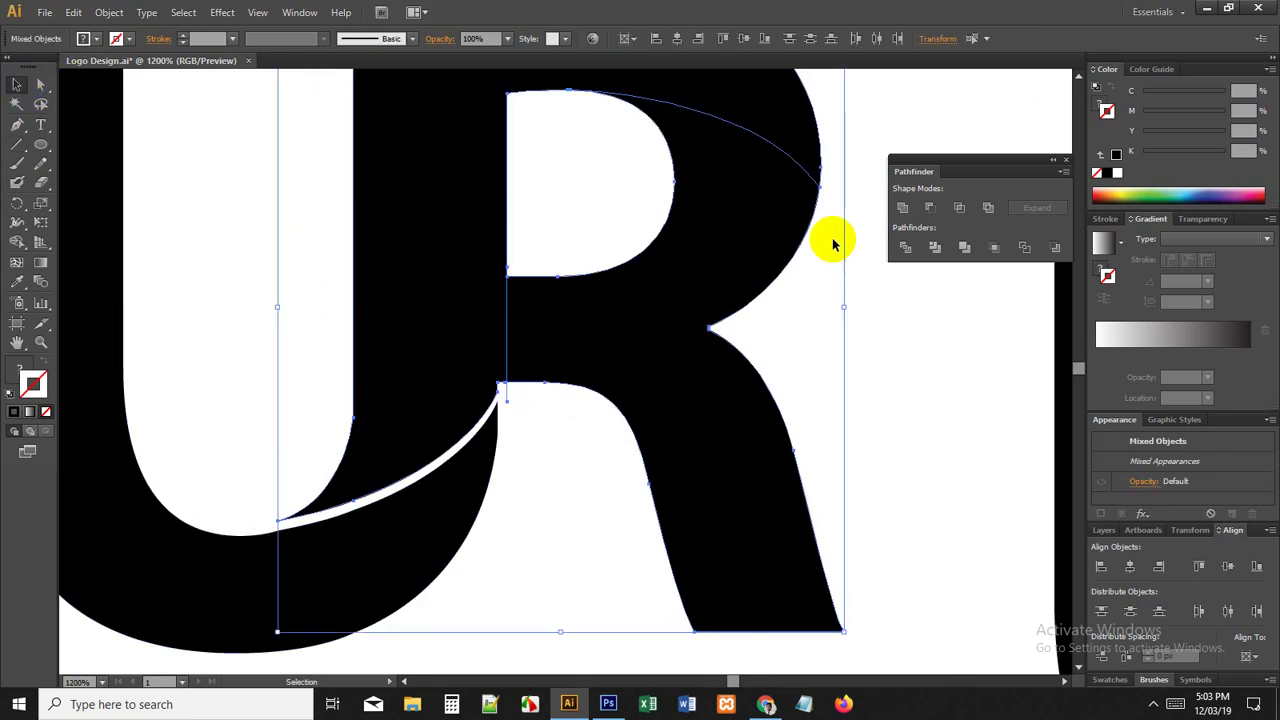
pyautogui.click(917, 252)
pyautogui.moveTo(849, 134); pyautogui.dragTo(771, 205)
pyautogui.rightClick(665, 292)
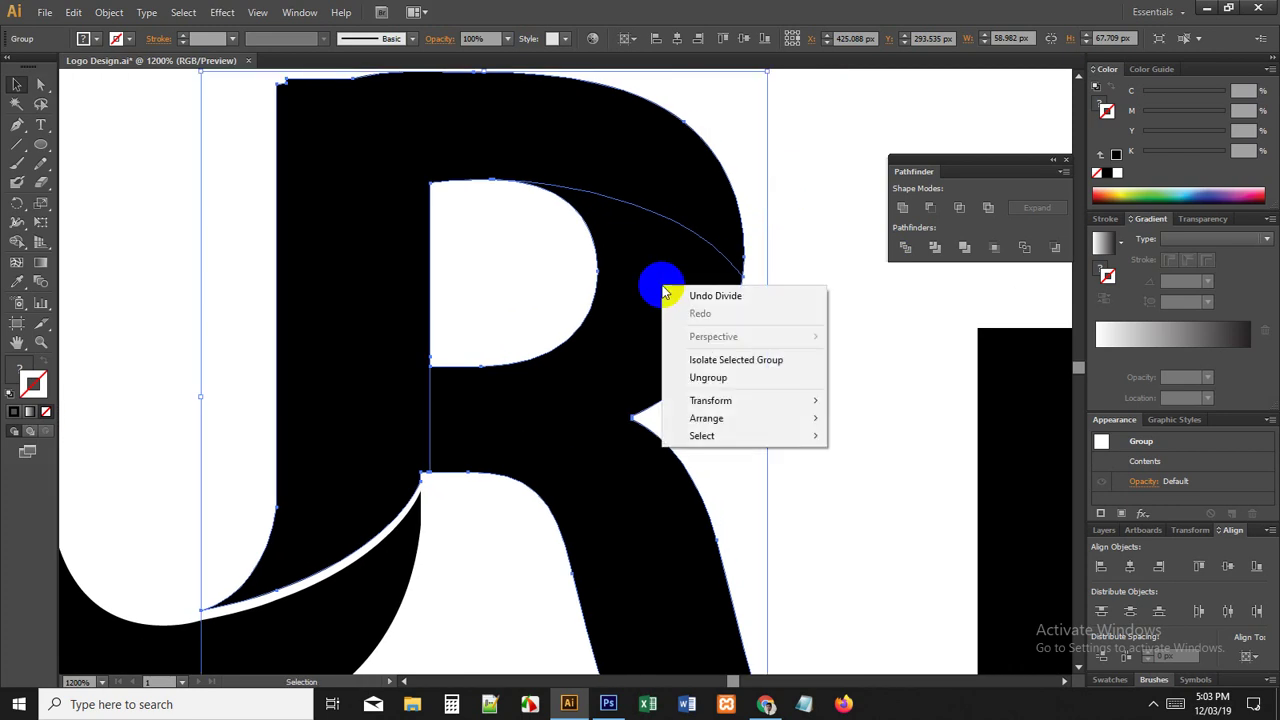
pyautogui.click(708, 377)
pyautogui.click(731, 417)
# Step: Undo the ungrouping, the division and the vertical line on the R
pyautogui.rightClick(600, 283)
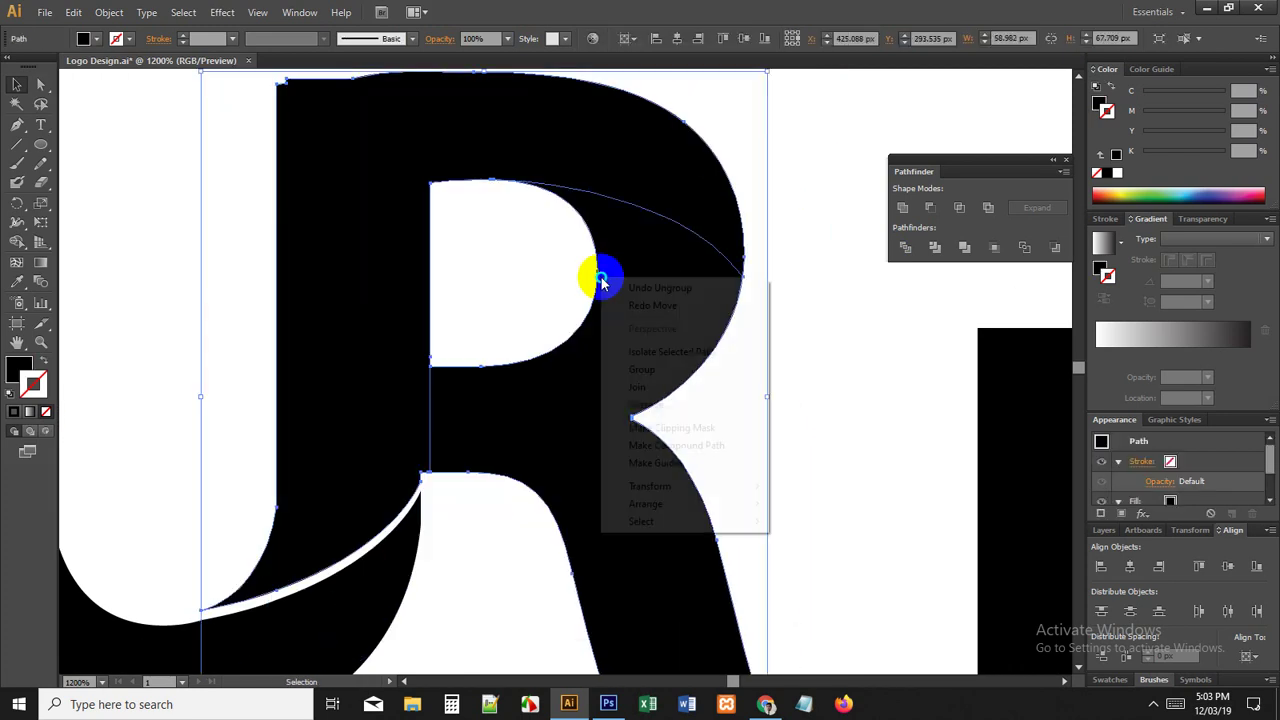
pyautogui.click(666, 369)
pyautogui.click(829, 346)
pyautogui.click(470, 370)
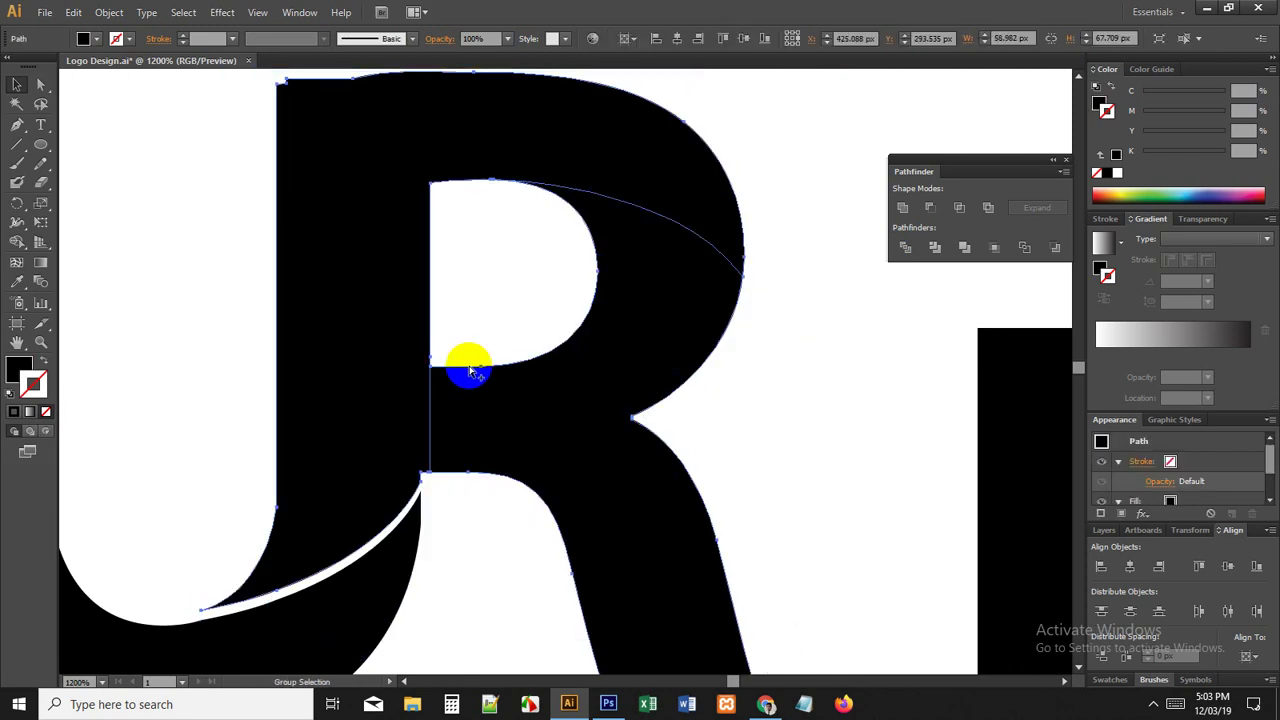
pyautogui.scroll(4, 460, 366)
pyautogui.hotkey('ctrl', 'z')
pyautogui.hotkey('ctrl', 'z')
pyautogui.hotkey('ctrl', 'z')
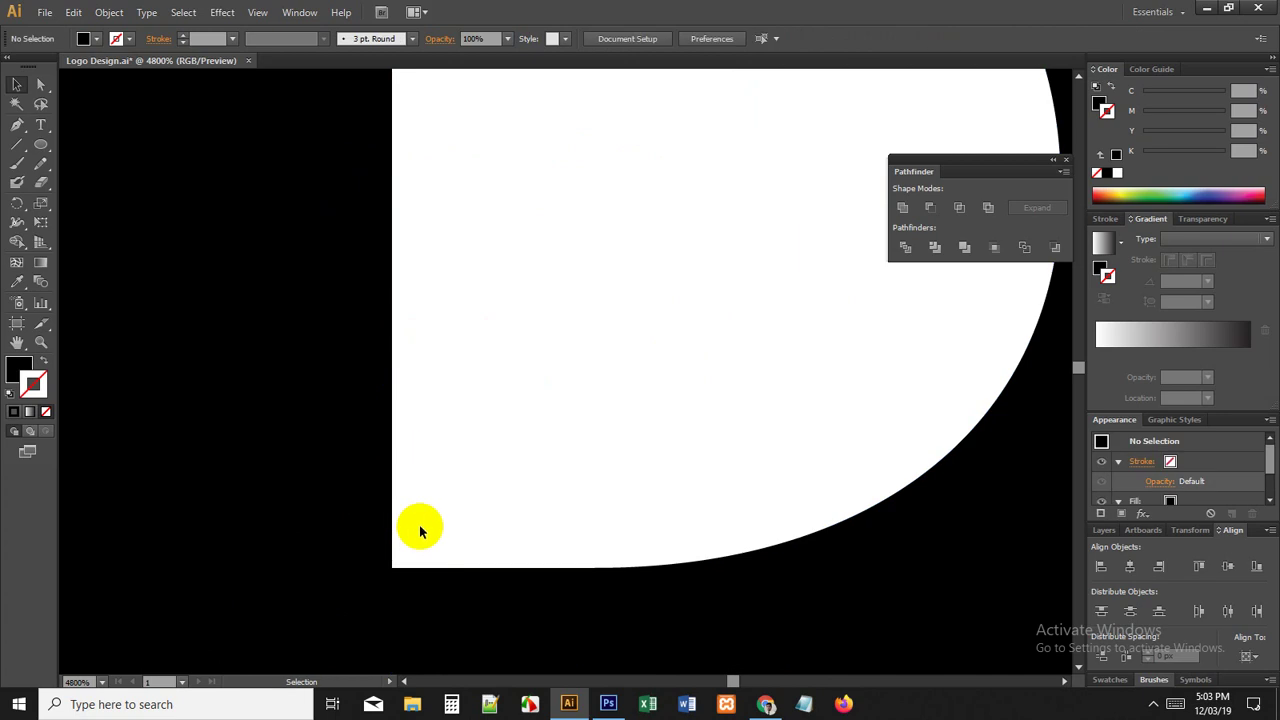
# Step: Draw a vertical line about 12 px long downward from the counter's lower-left corner and display the artwork as outlines
pyautogui.scroll(-3, 289, 334)
pyautogui.click(17, 144)
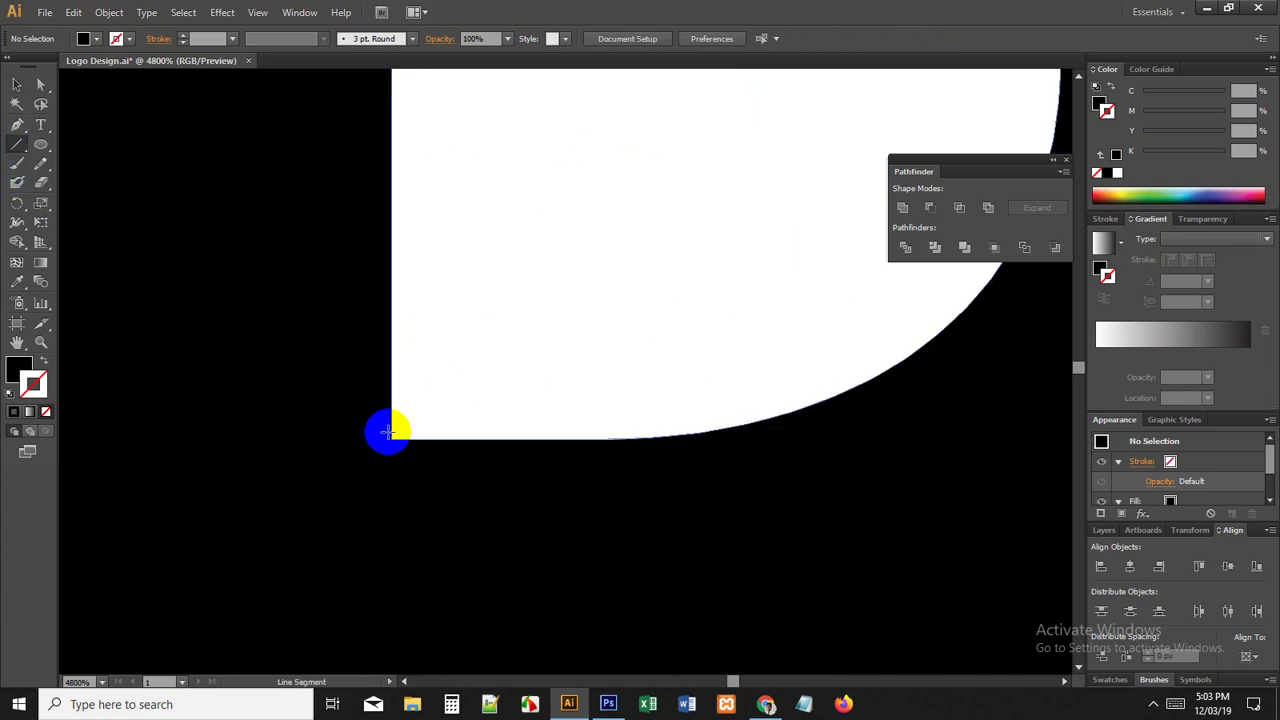
pyautogui.moveTo(388, 432)
pyautogui.mouseDown()
pyautogui.moveTo(414, 534)
pyautogui.moveTo(394, 663)
pyautogui.moveTo(370, 356)
pyautogui.moveTo(383, 206)
pyautogui.moveTo(394, 430)
pyautogui.mouseUp()
pyautogui.hotkey('ctrl', 'y')
pyautogui.click(28, 84)
pyautogui.click(510, 270)
pyautogui.moveTo(486, 225); pyautogui.dragTo(537, 316)
pyautogui.hotkey('ctrl', '+')
pyautogui.hotkey('ctrl', 'y')
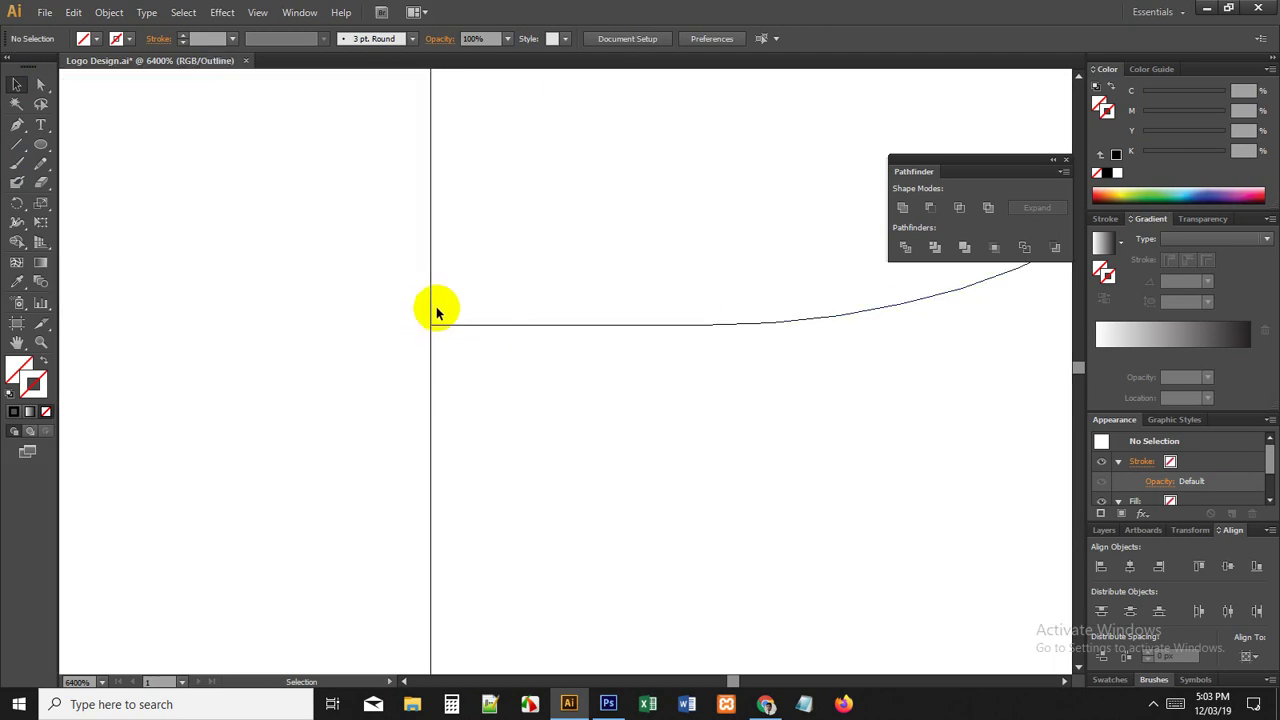
# Step: Try to shift the new vertical line slightly away from the counter's lower-left corner
pyautogui.click(431, 364)
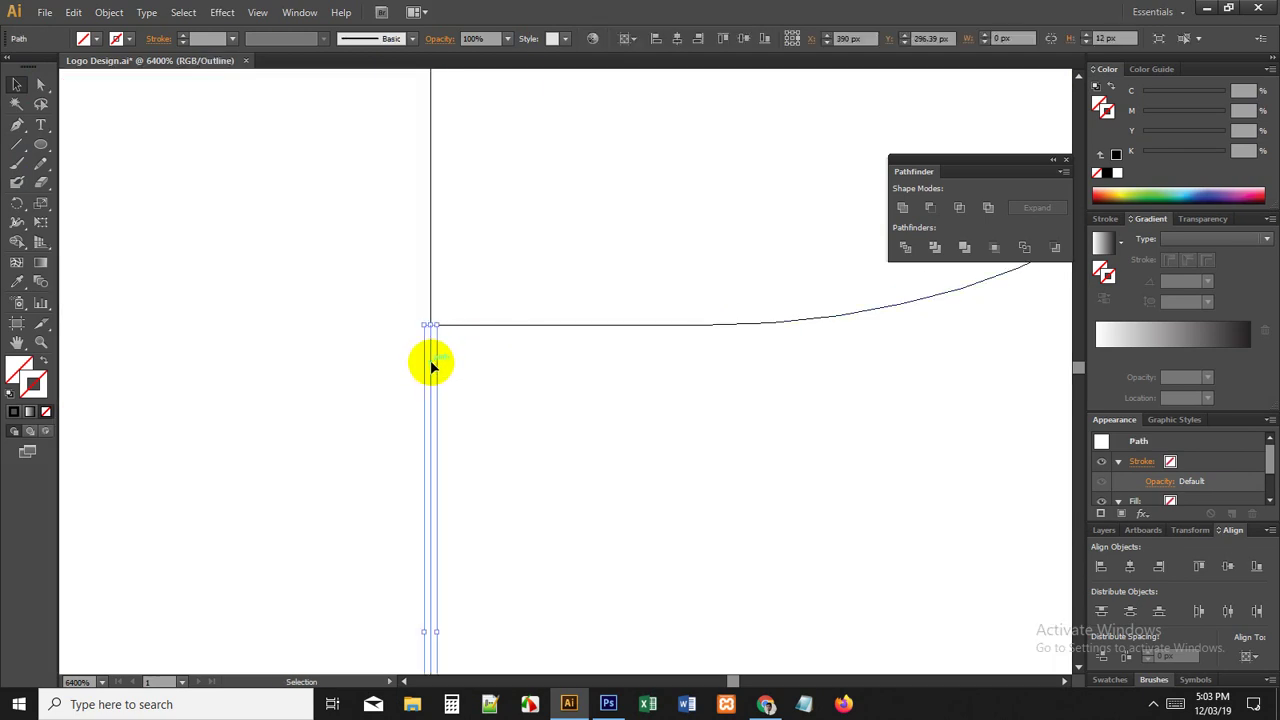
pyautogui.moveTo(430, 325); pyautogui.dragTo(431, 316)
pyautogui.hotkey('ctrl', 'z')
pyautogui.hotkey('ctrl', 'z')
pyautogui.hotkey('ctrl', 'shift', 'z')
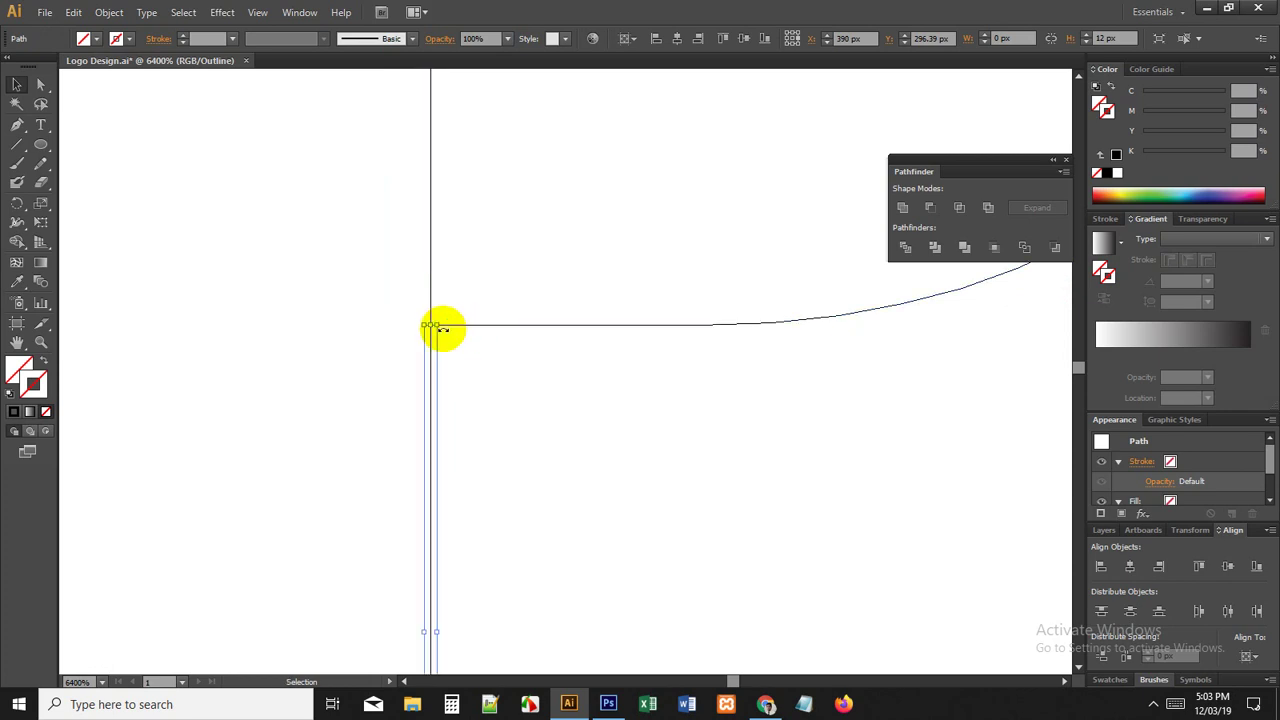
pyautogui.moveTo(431, 348); pyautogui.dragTo(443, 349)
pyautogui.hotkey('ctrl', 'z')
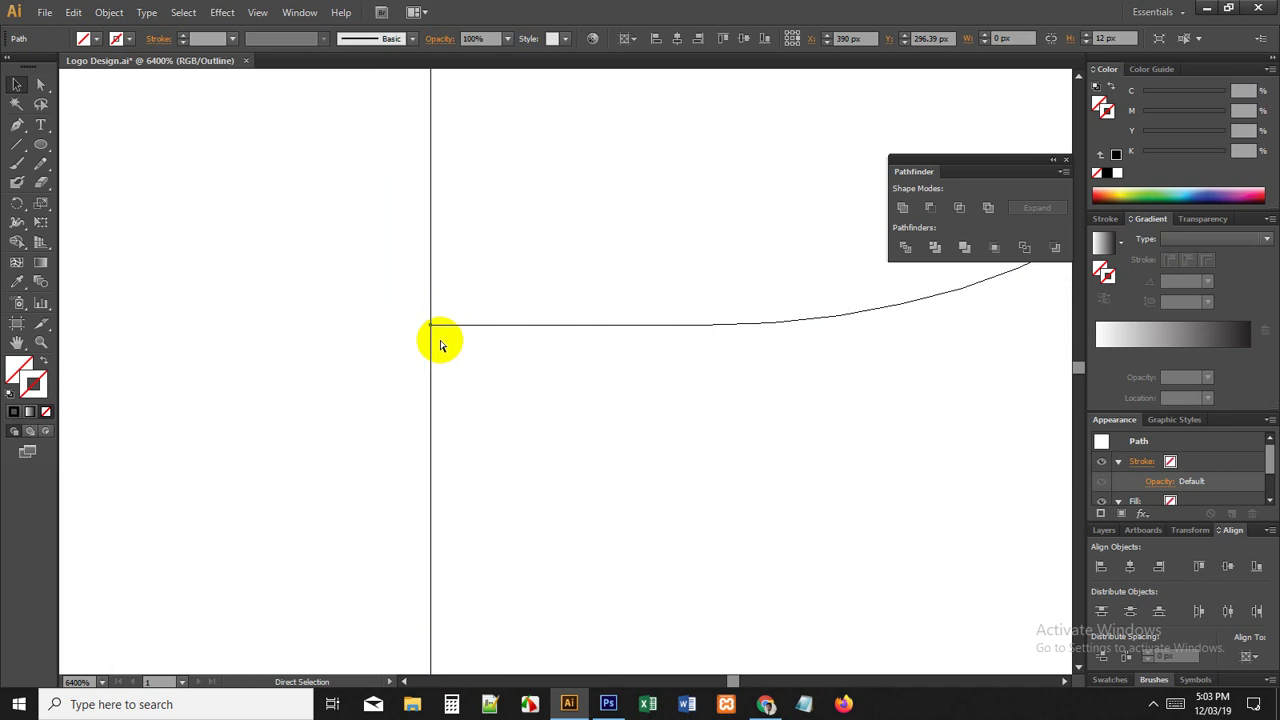
# Step: Set the keyboard increment to .005 and shift the vertical line right to X 391 px
pyautogui.hotkey('ctrl', 'k')
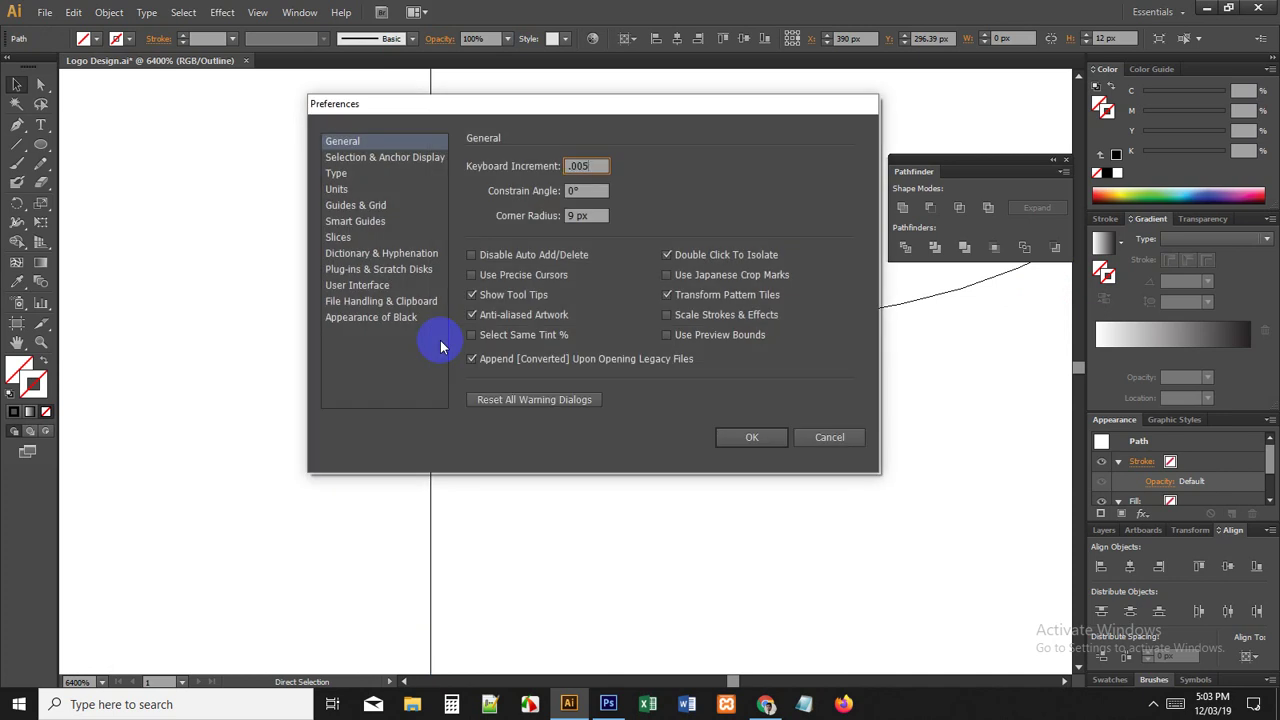
pyautogui.press('Return')
pyautogui.press('Right')
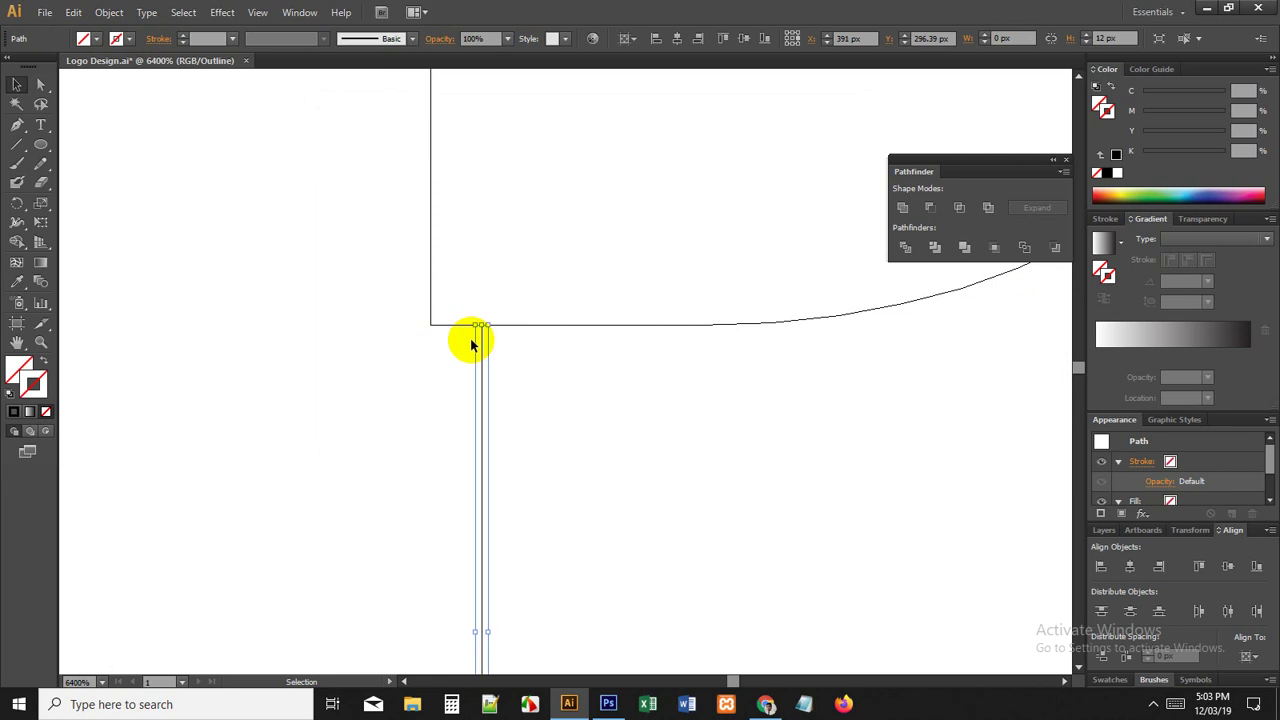
# Step: Revisit the keyboard increment preference and test it by nudging the vertical line right and back left
pyautogui.hotkey('ctrl', 'k')
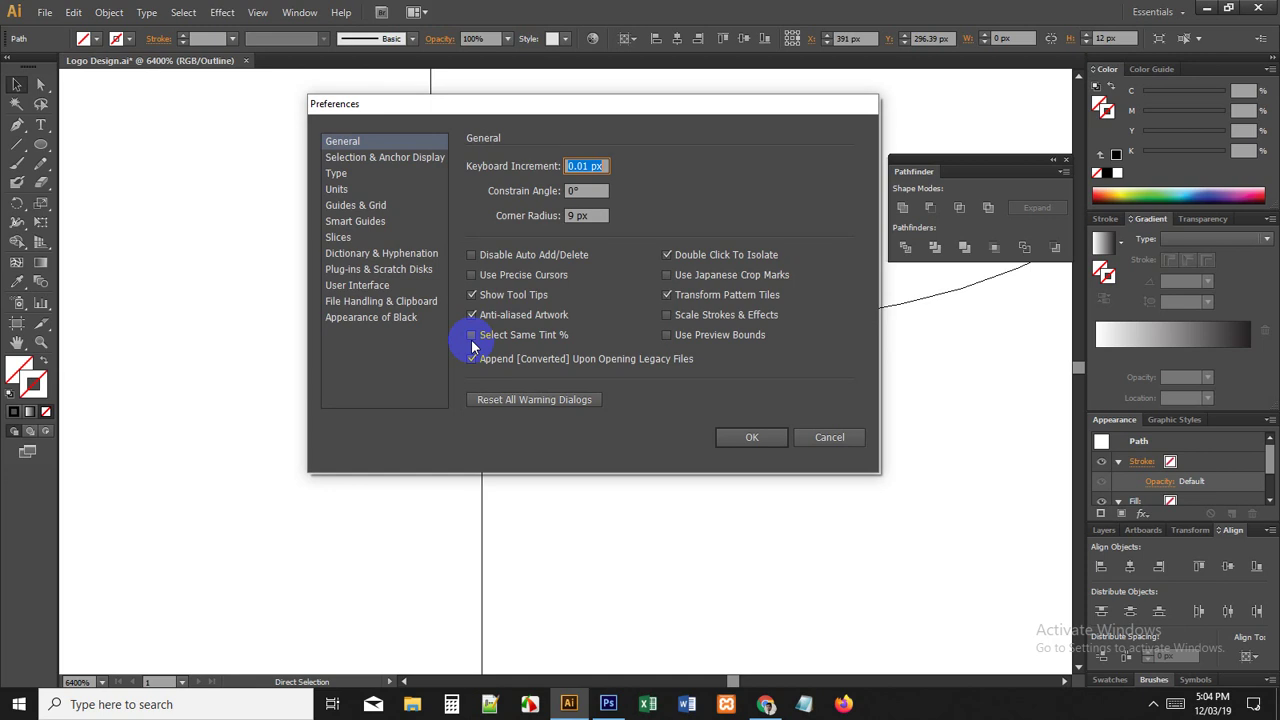
pyautogui.press('Return')
pyautogui.press('Right')
pyautogui.press('Right')
pyautogui.press('Left')
pyautogui.press('Left')
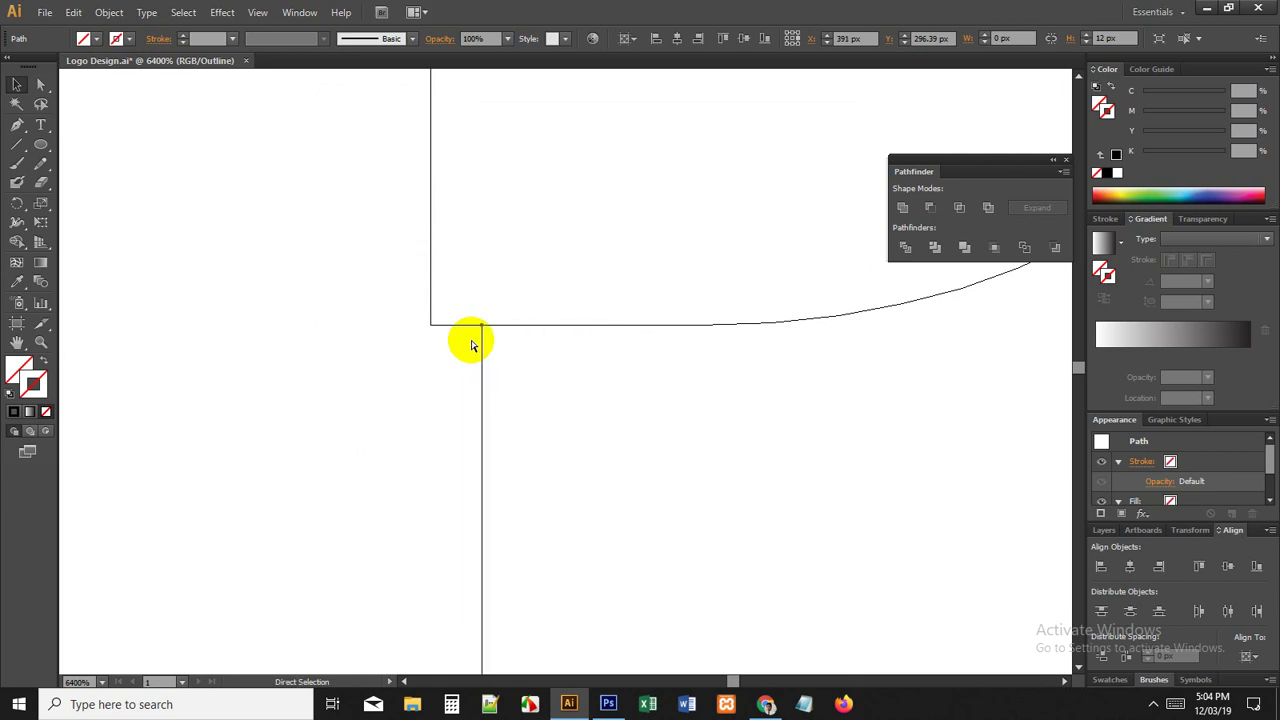
# Step: Set the keyboard increment to .00005, then shift the vertical line left to X 390 px and back to 391 px
pyautogui.hotkey('ctrl', 'k')
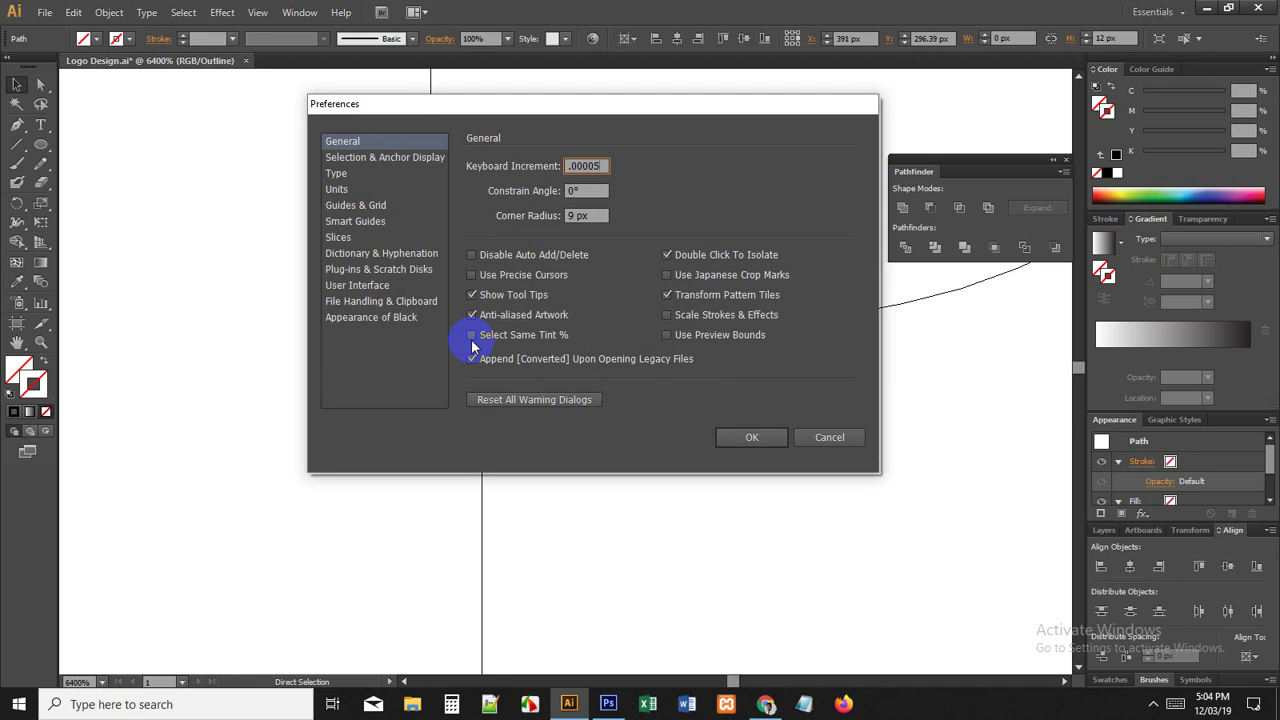
pyautogui.press('Return')
pyautogui.press('Left')
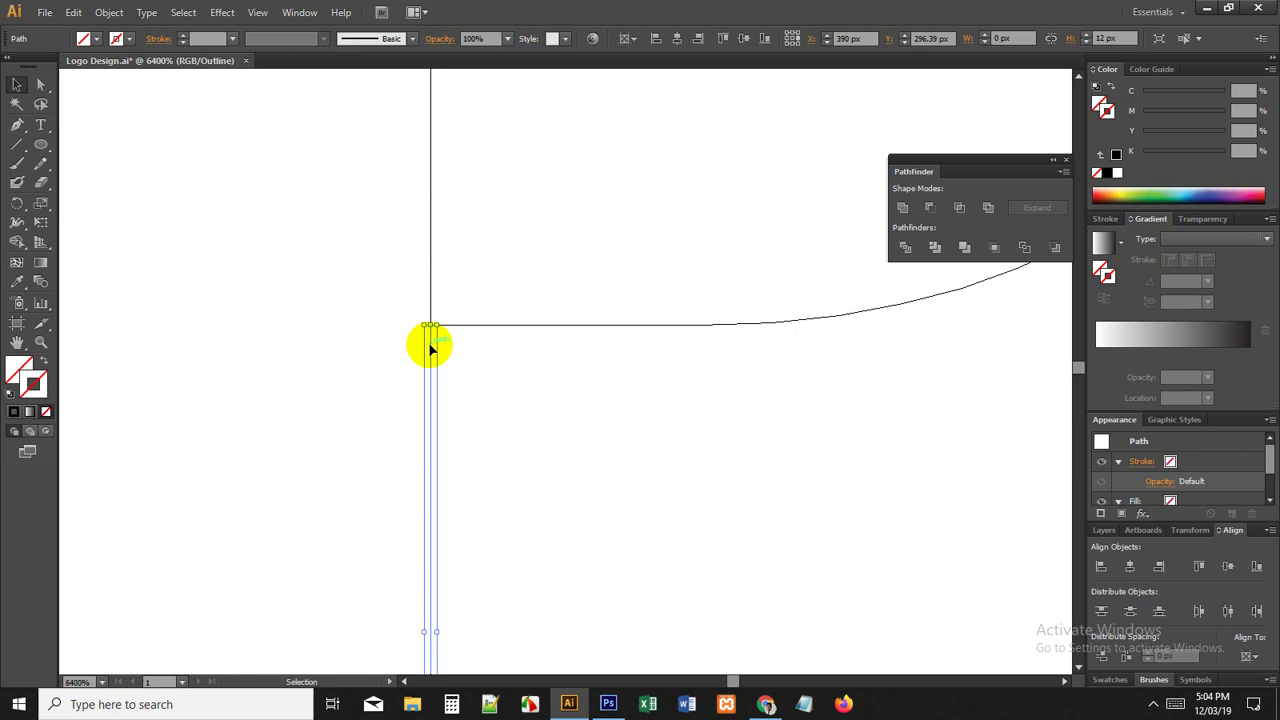
pyautogui.press('Right')
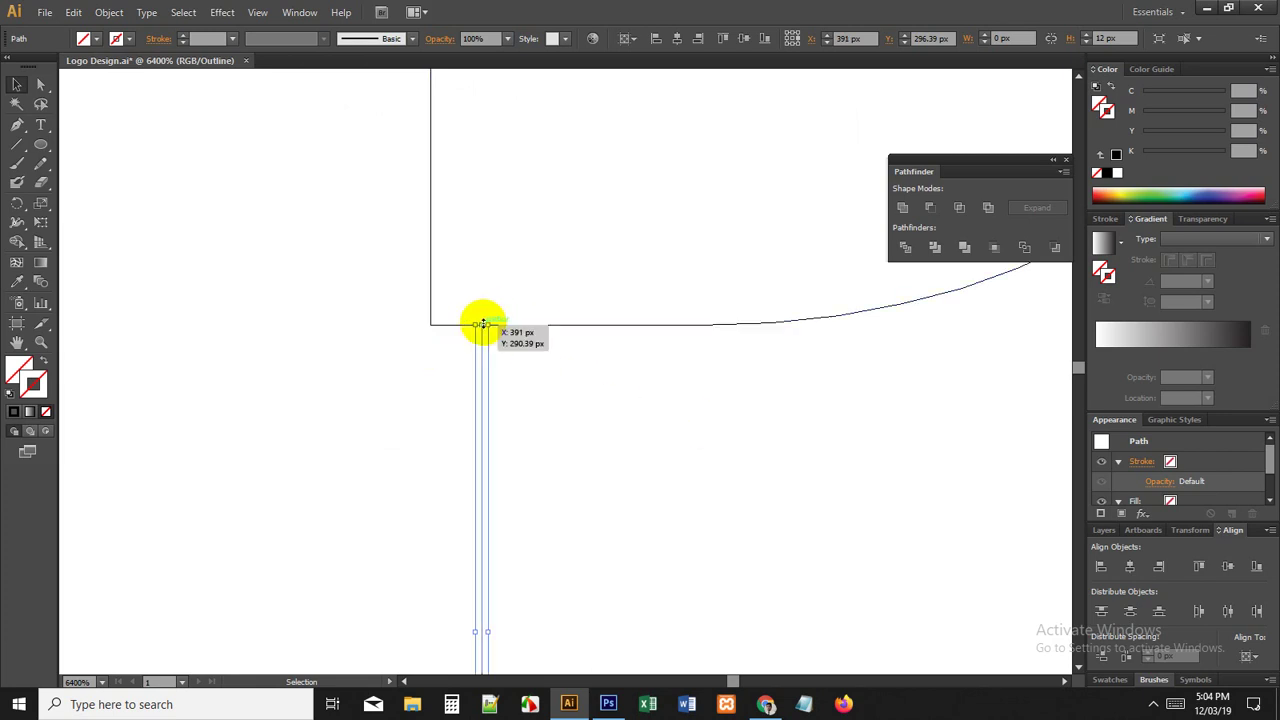
# Step: Extend the vertical line upward into the R's counter to a length of 15 px
pyautogui.scroll(-2, 598, 290)
pyautogui.scroll(2, 583, 290)
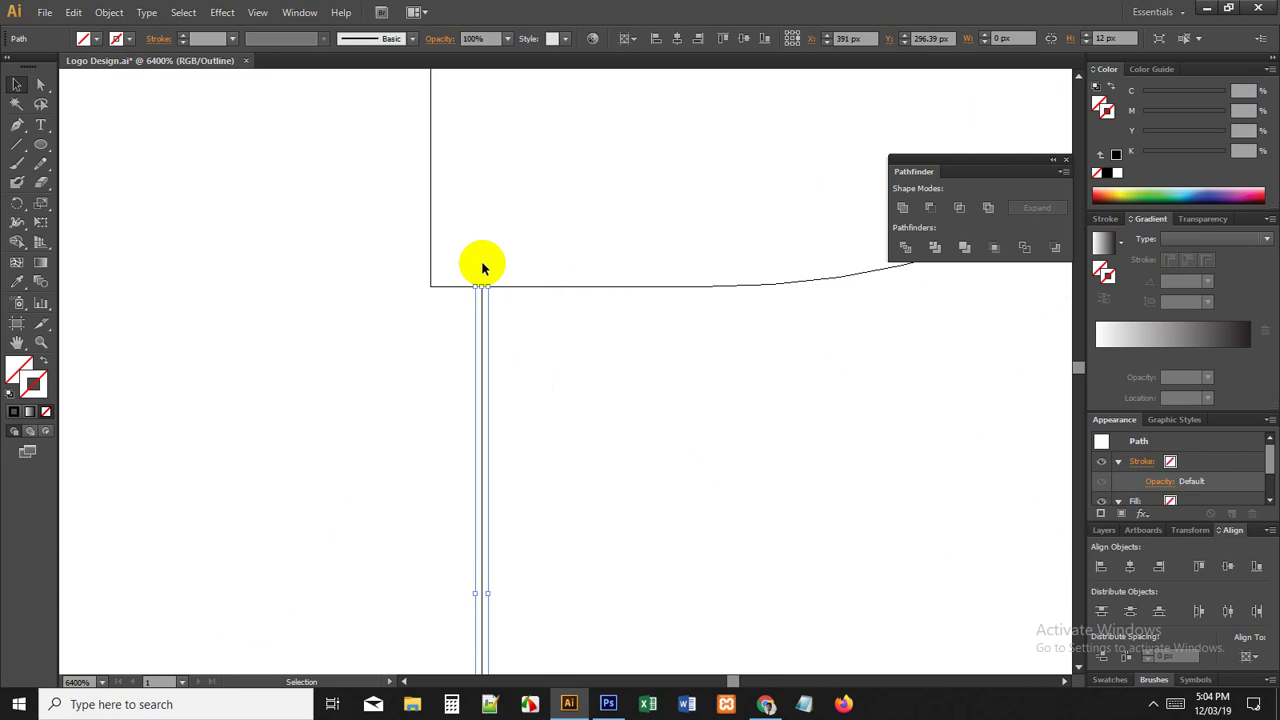
pyautogui.moveTo(480, 286); pyautogui.dragTo(465, 129)
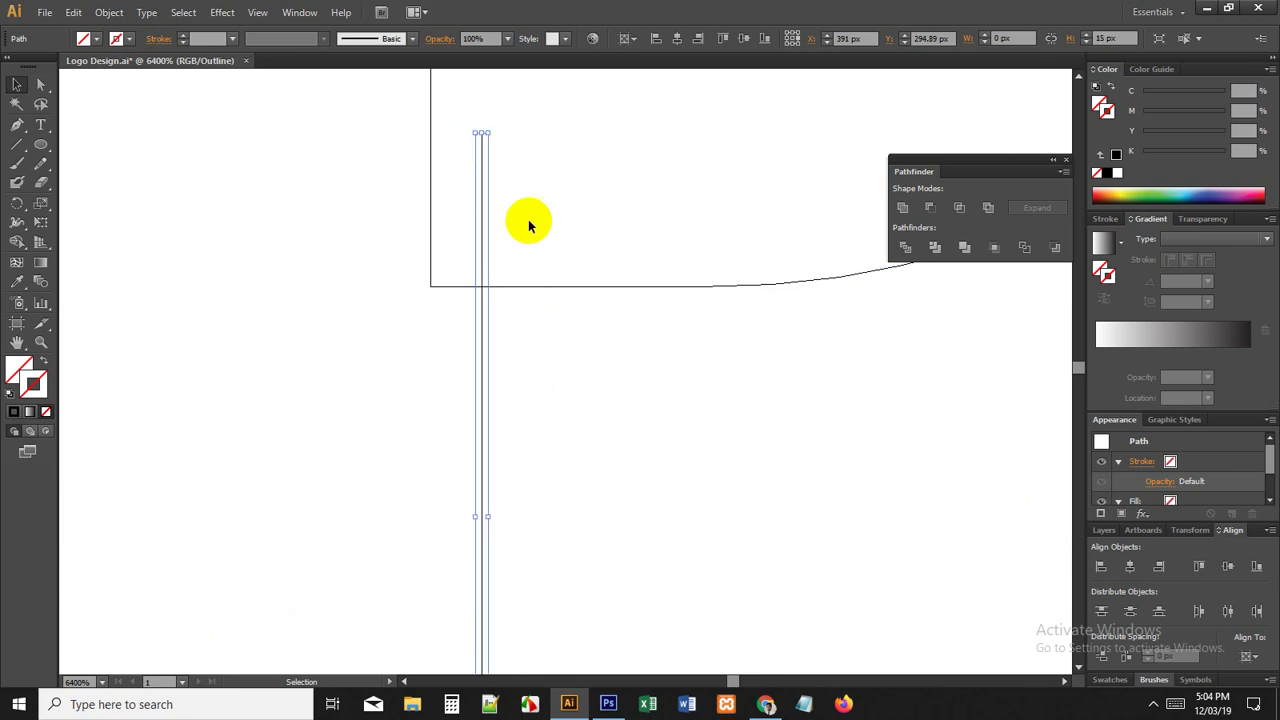
# Step: Return the artwork to preview display and select the R's compound path at the top of the counter
pyautogui.scroll(-3, 532, 220)
pyautogui.scroll(1, 557, 172)
pyautogui.scroll(1, 557, 172)
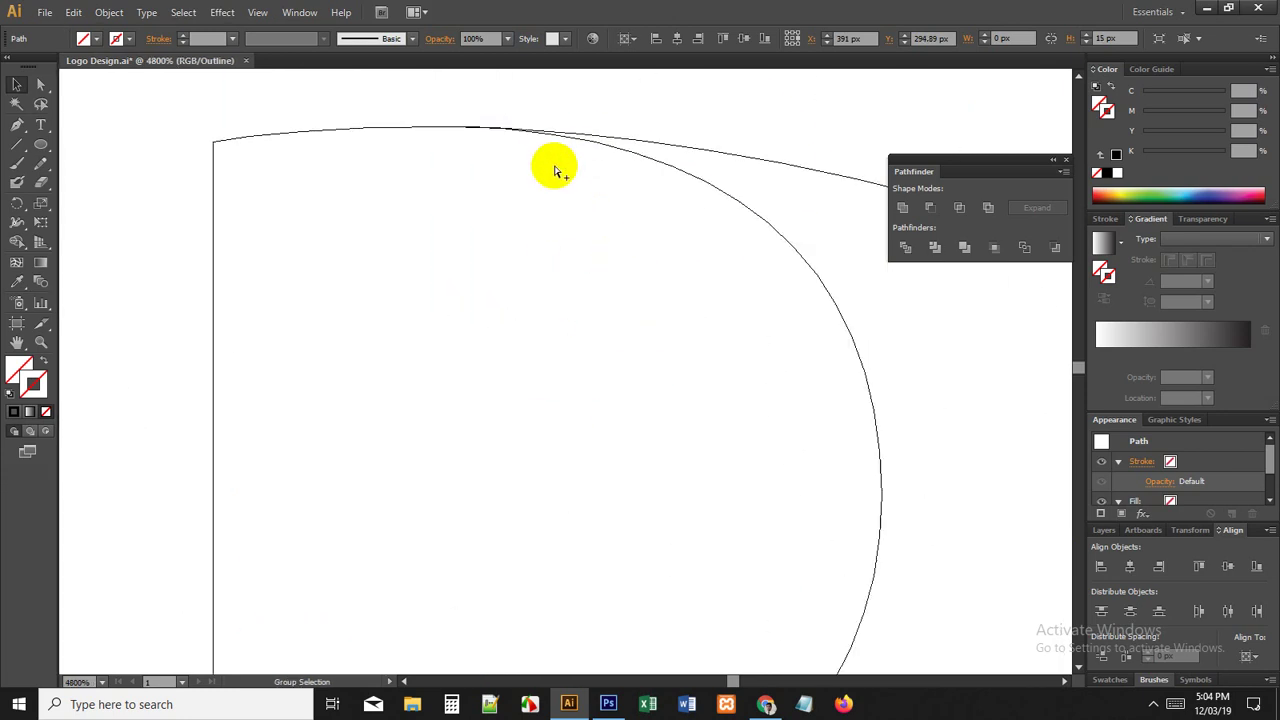
pyautogui.hotkey('ctrl', 'y')
pyautogui.click(500, 171)
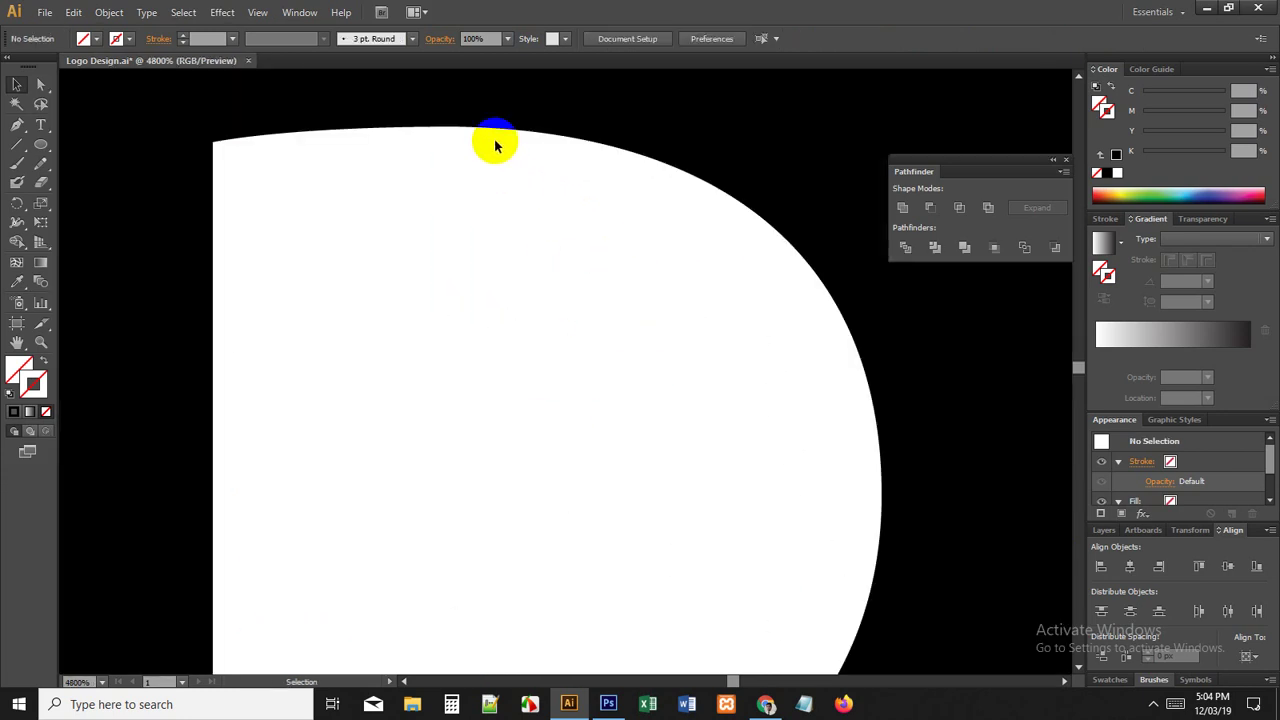
pyautogui.click(513, 129)
pyautogui.scroll(-3, 491, 170)
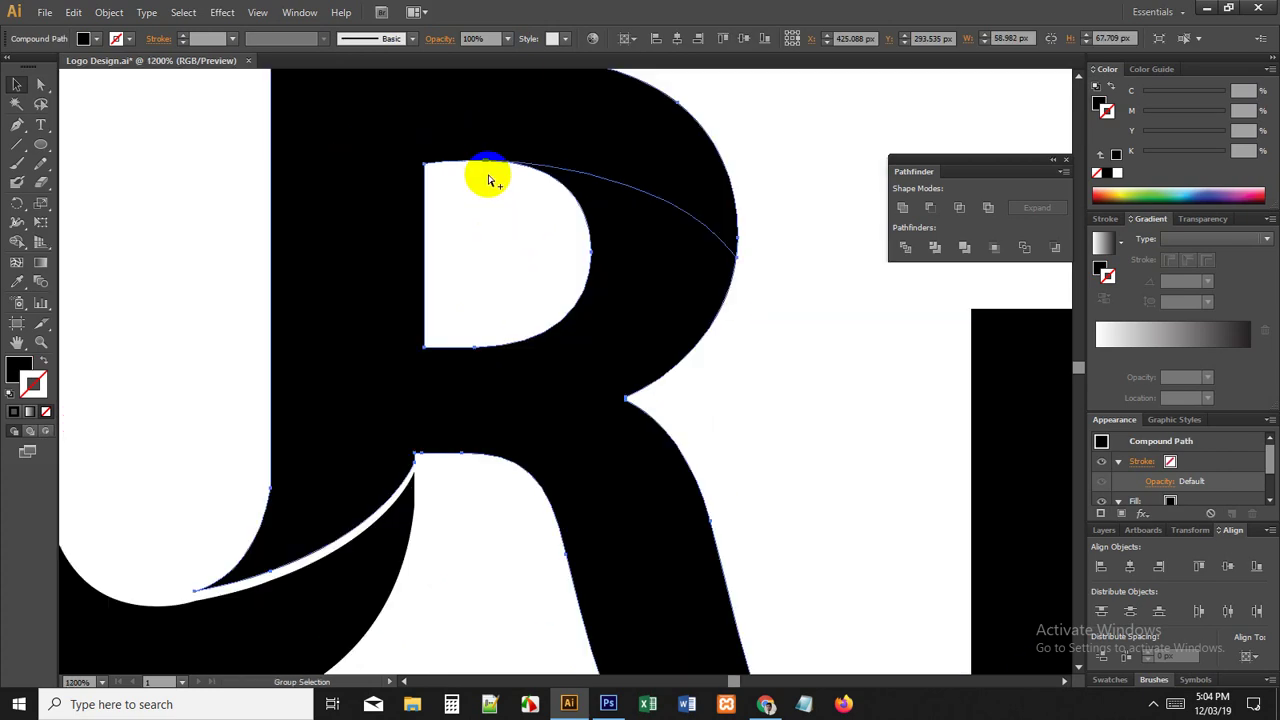
# Step: Try to move the anchor at the top of the R's counter slightly downward, away from the curve's end
pyautogui.scroll(3, 484, 185)
pyautogui.scroll(3, 480, 176)
pyautogui.moveTo(522, 105); pyautogui.dragTo(536, 105)
pyautogui.hotkey('ctrl', 'z')
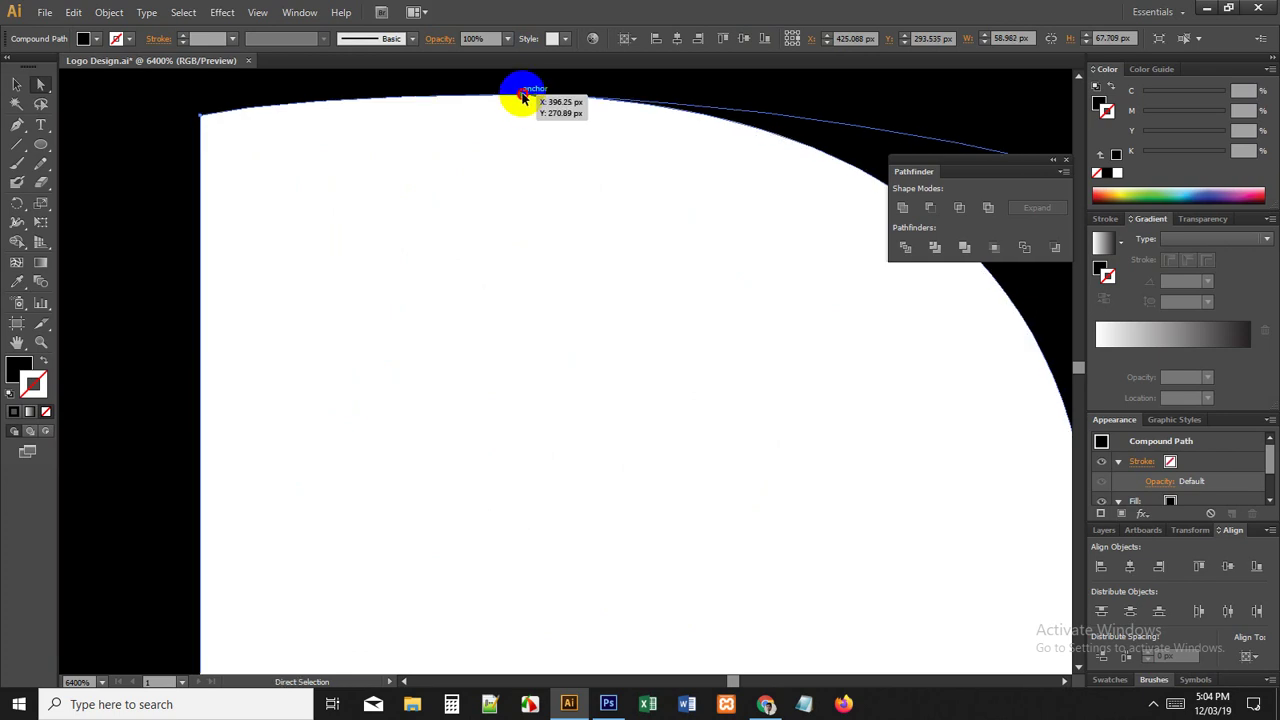
pyautogui.click(521, 97)
pyautogui.moveTo(521, 97); pyautogui.dragTo(525, 105)
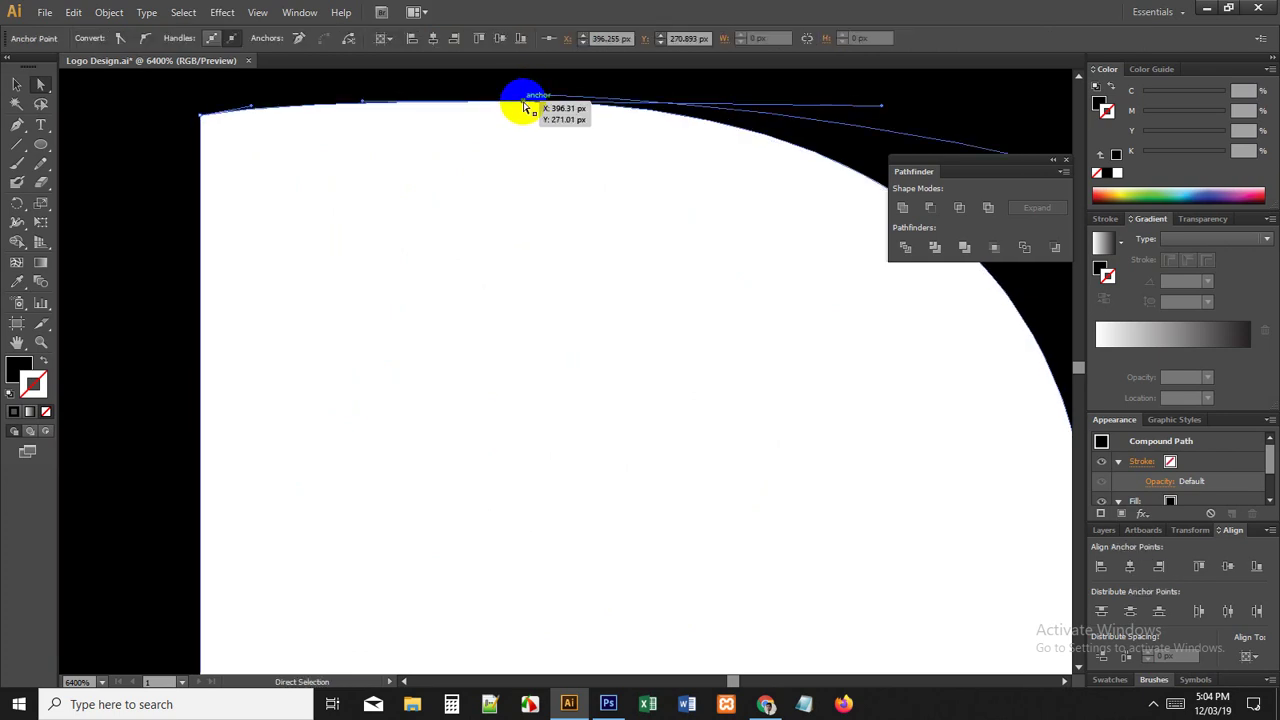
pyautogui.moveTo(694, 140); pyautogui.dragTo(591, 114)
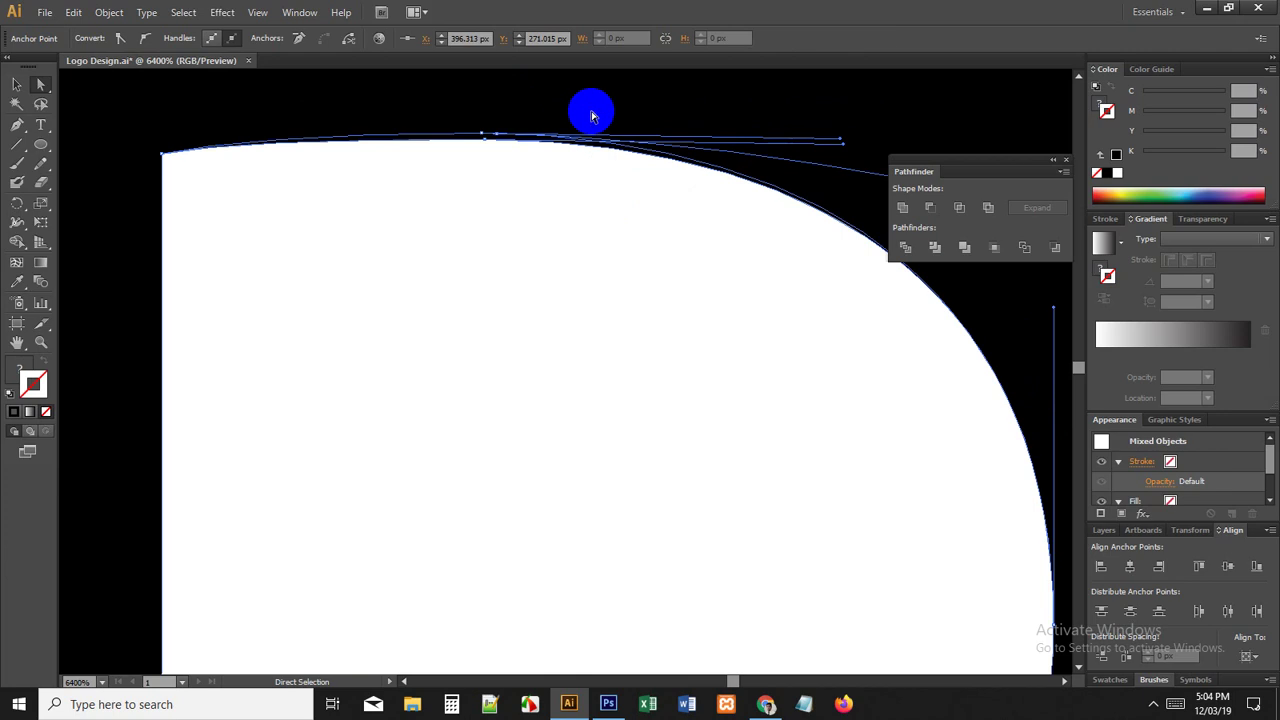
pyautogui.hotkey('ctrl', 'z')
pyautogui.click(503, 154)
pyautogui.click(503, 137)
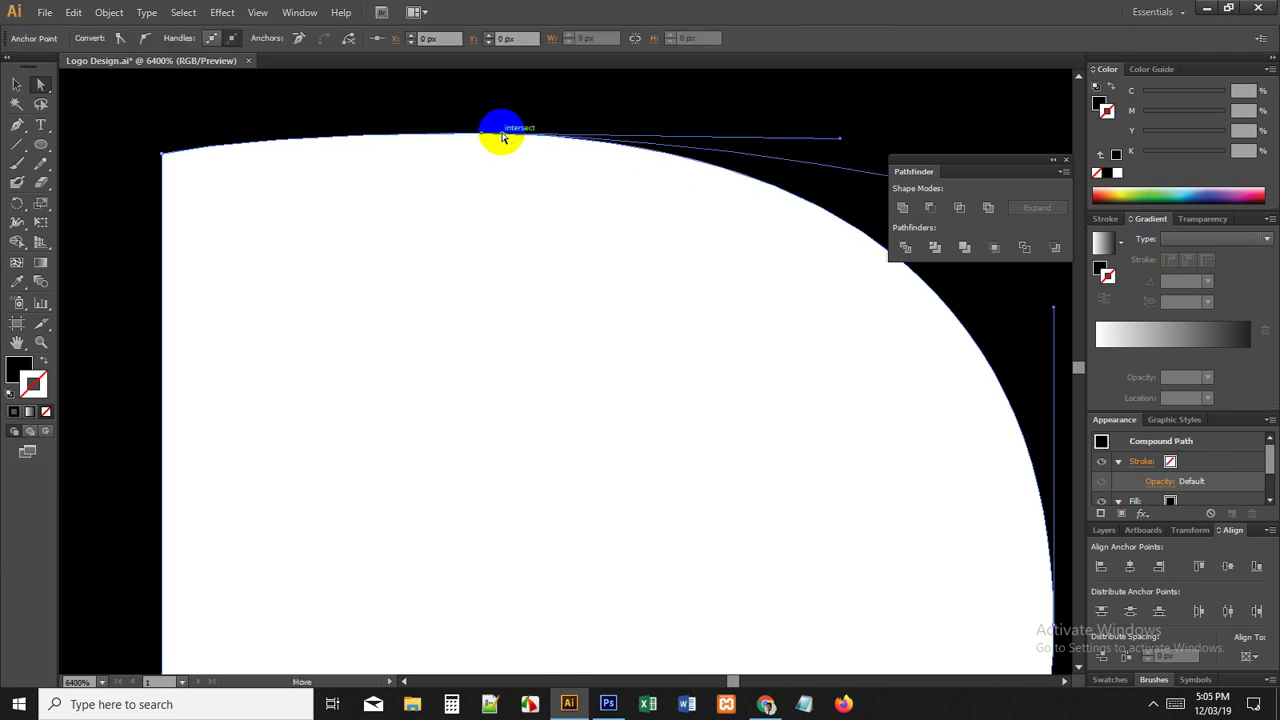
pyautogui.click(484, 137)
pyautogui.moveTo(482, 135); pyautogui.dragTo(484, 139)
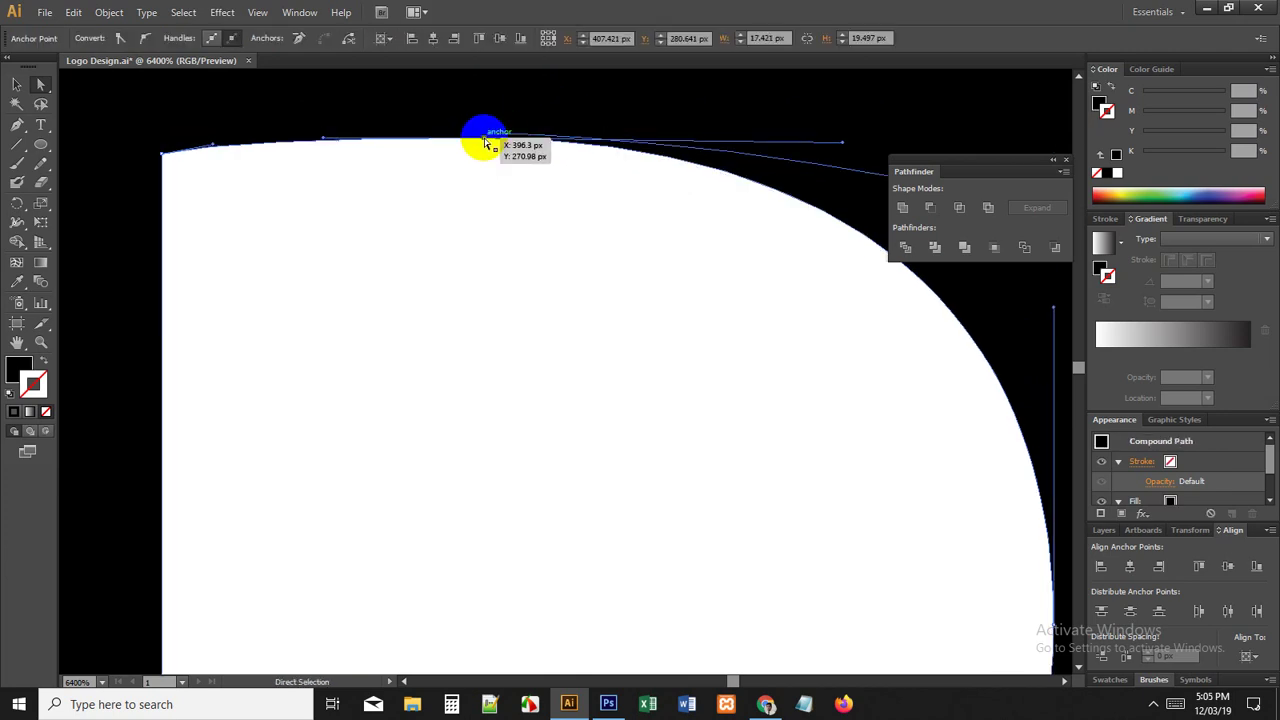
# Step: Move the dividing curve's inner end slightly into the counter and adjust its outer end at the bowl's edge
pyautogui.hotkey('ctrl', '-')
pyautogui.moveTo(595, 160)
pyautogui.mouseDown()
pyautogui.moveTo(646, 131)
pyautogui.moveTo(494, 134)
pyautogui.mouseUp()
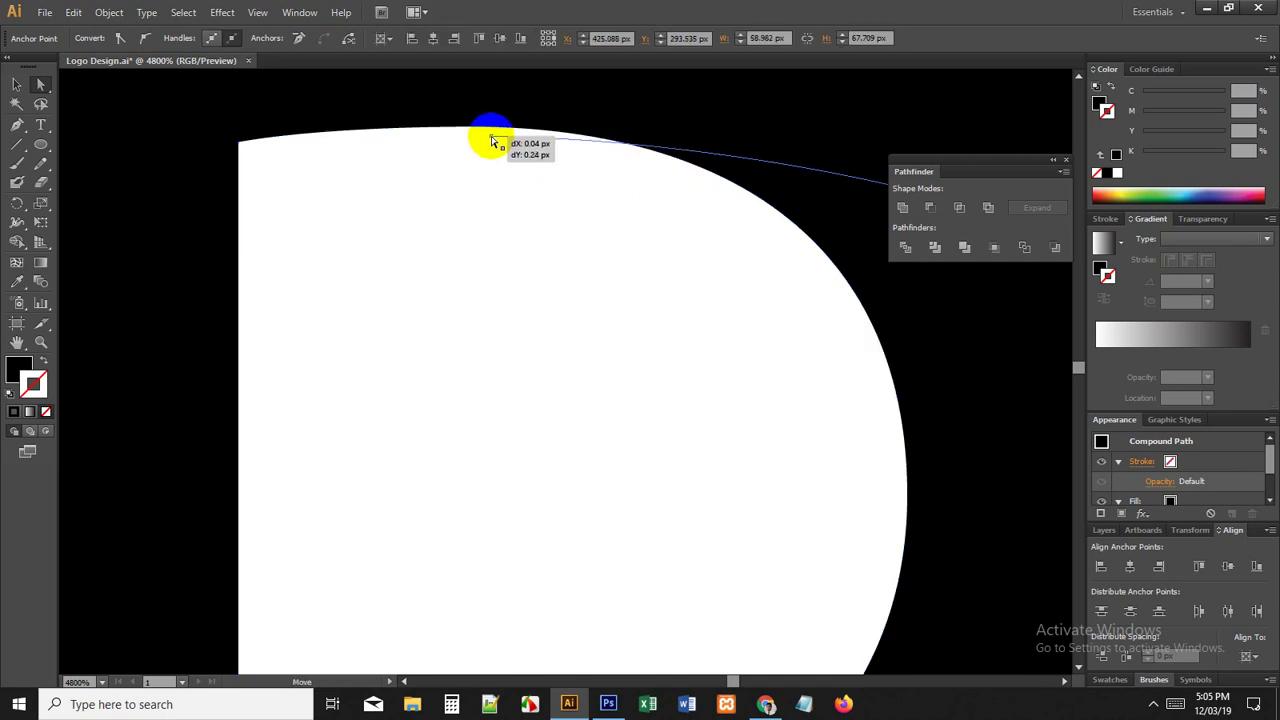
pyautogui.scroll(-5, 509, 194)
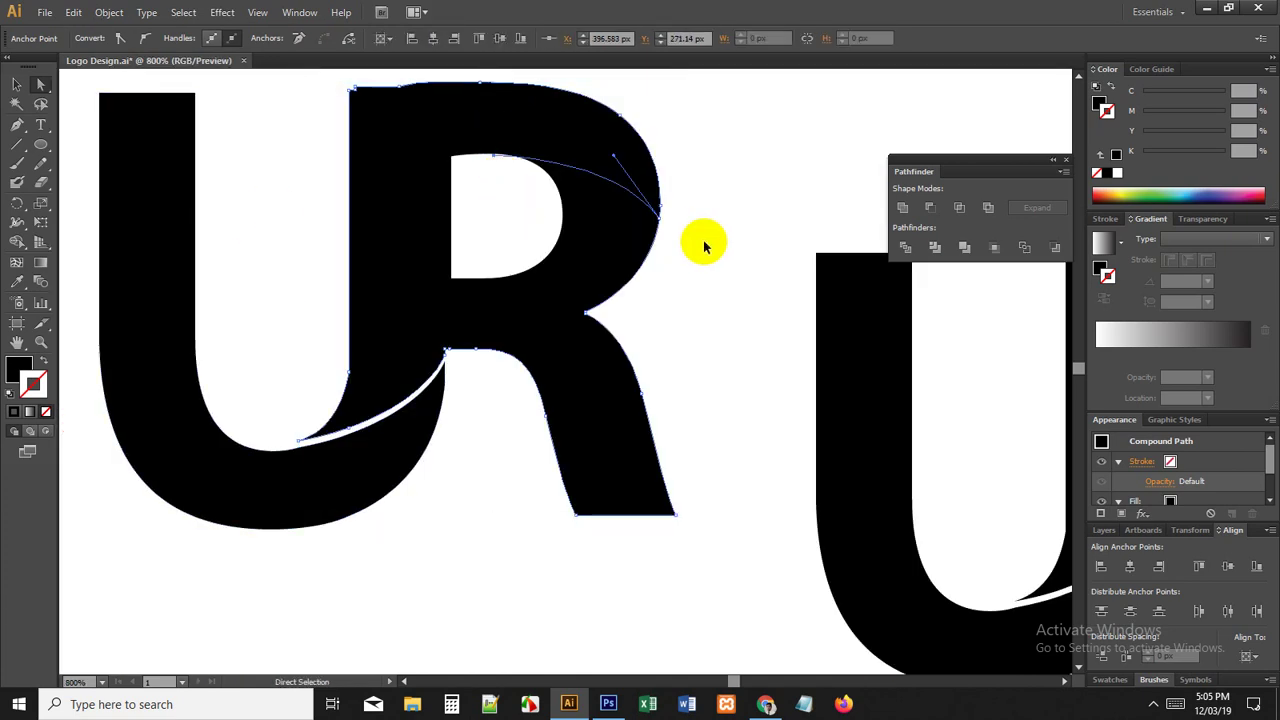
pyautogui.scroll(6, 703, 243)
pyautogui.moveTo(649, 214)
pyautogui.mouseDown()
pyautogui.moveTo(640, 198)
pyautogui.moveTo(652, 213)
pyautogui.mouseUp()
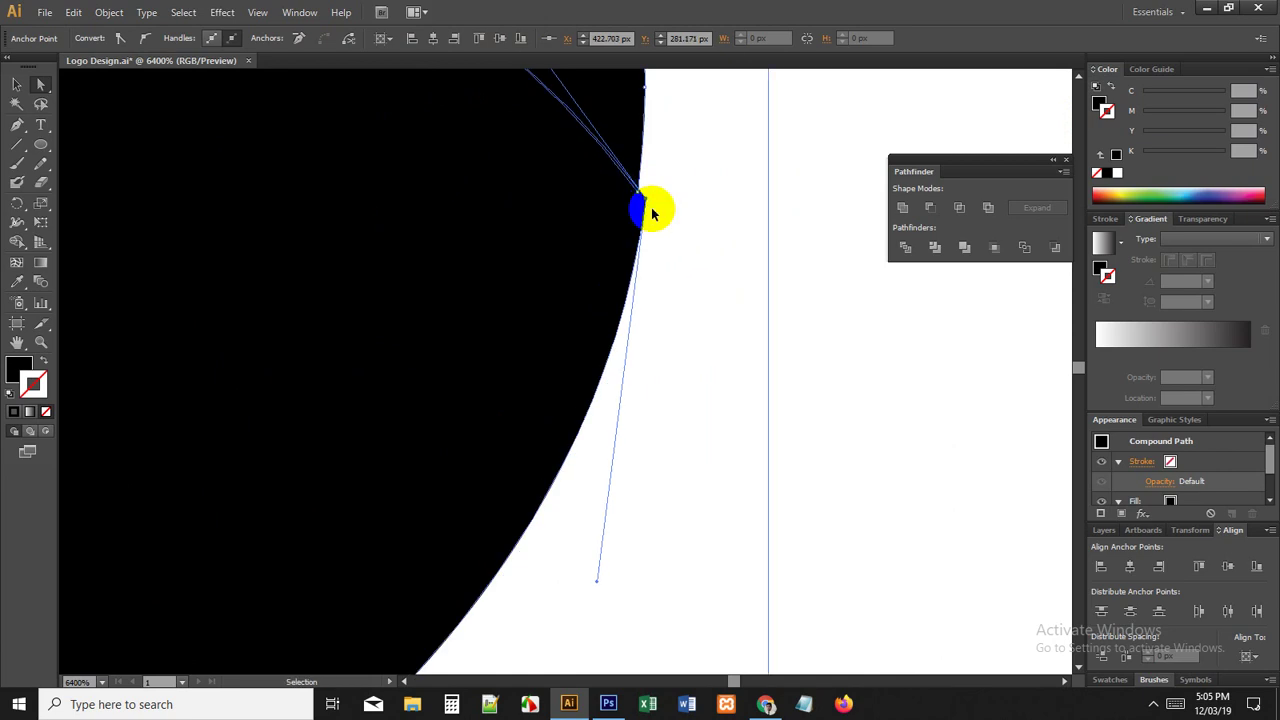
pyautogui.click(16, 84)
# Step: Divide the R's compound path along the vertical line with Pathfinder Divide and ungroup the resulting pieces
pyautogui.scroll(-4, 540, 271)
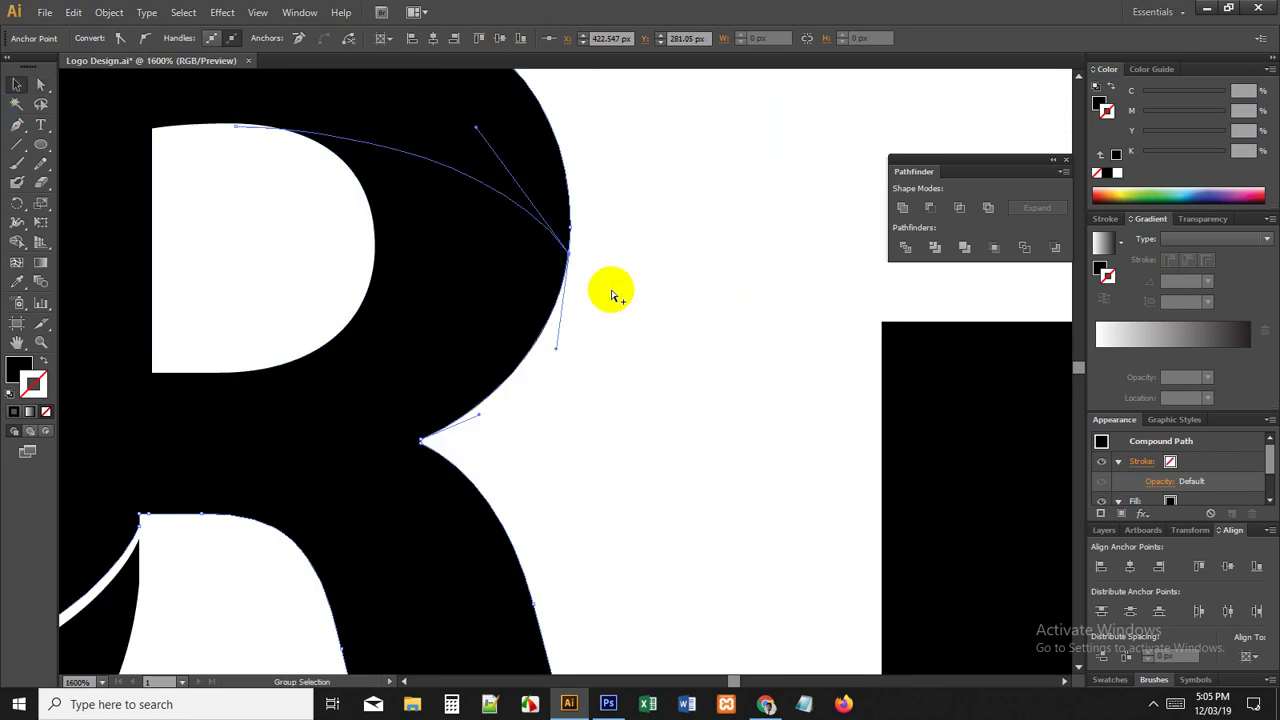
pyautogui.scroll(-1, 612, 295)
pyautogui.click(10, 86)
pyautogui.click(303, 360)
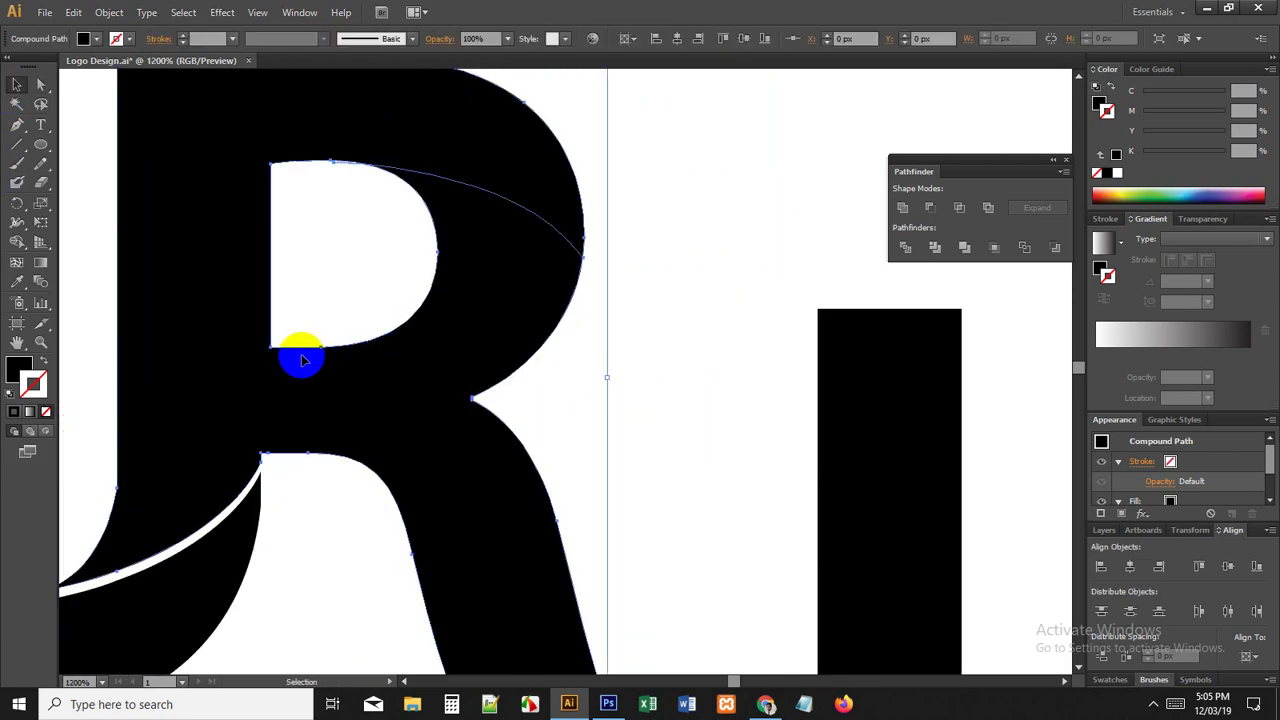
pyautogui.moveTo(314, 314); pyautogui.dragTo(260, 381)
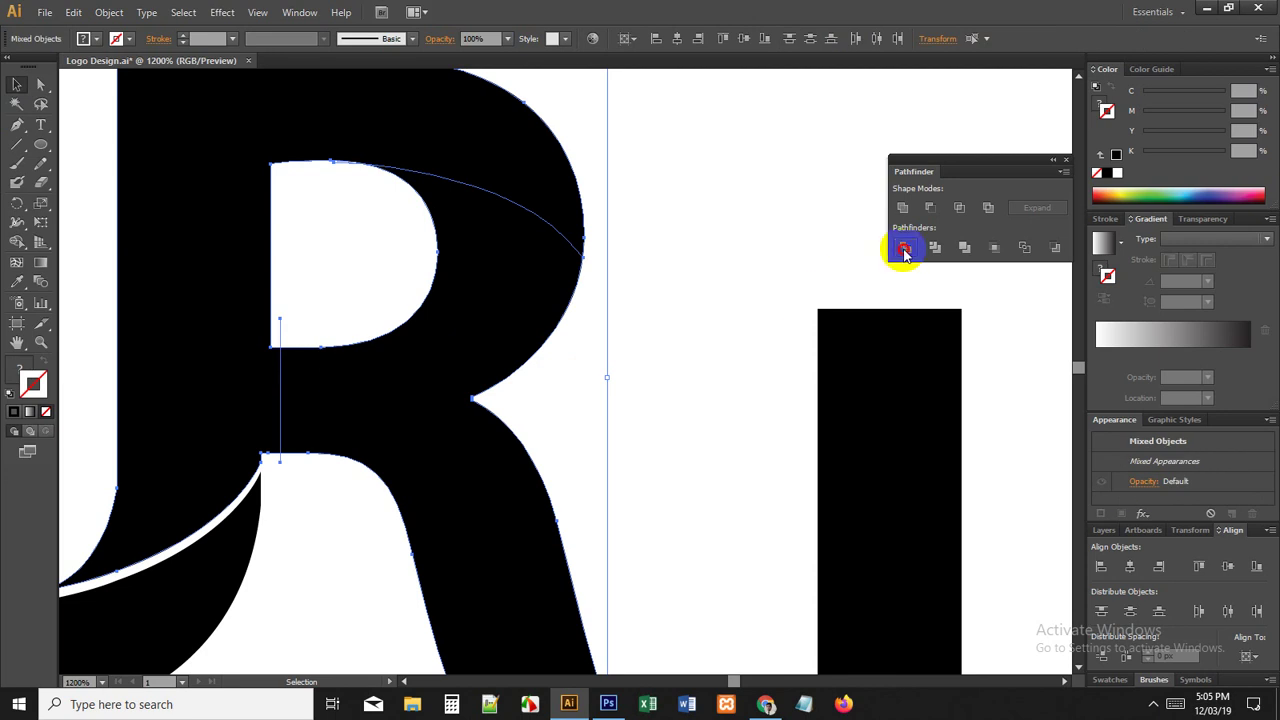
pyautogui.click(903, 251)
pyautogui.rightClick(323, 380)
pyautogui.click(345, 429)
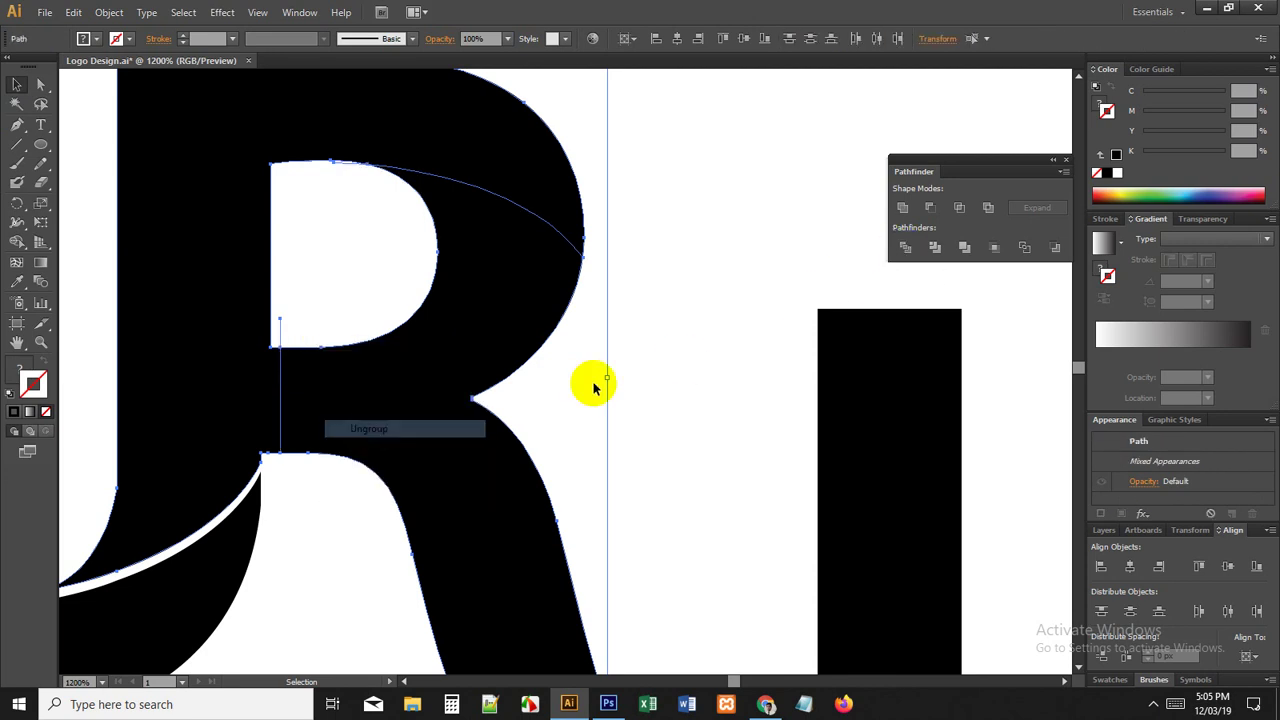
# Step: Select the R's lower and upper pieces in turn to check how the letter is split
pyautogui.click(644, 326)
pyautogui.moveTo(636, 265); pyautogui.dragTo(662, 306)
pyautogui.click(493, 337)
pyautogui.scroll(-1, 501, 330)
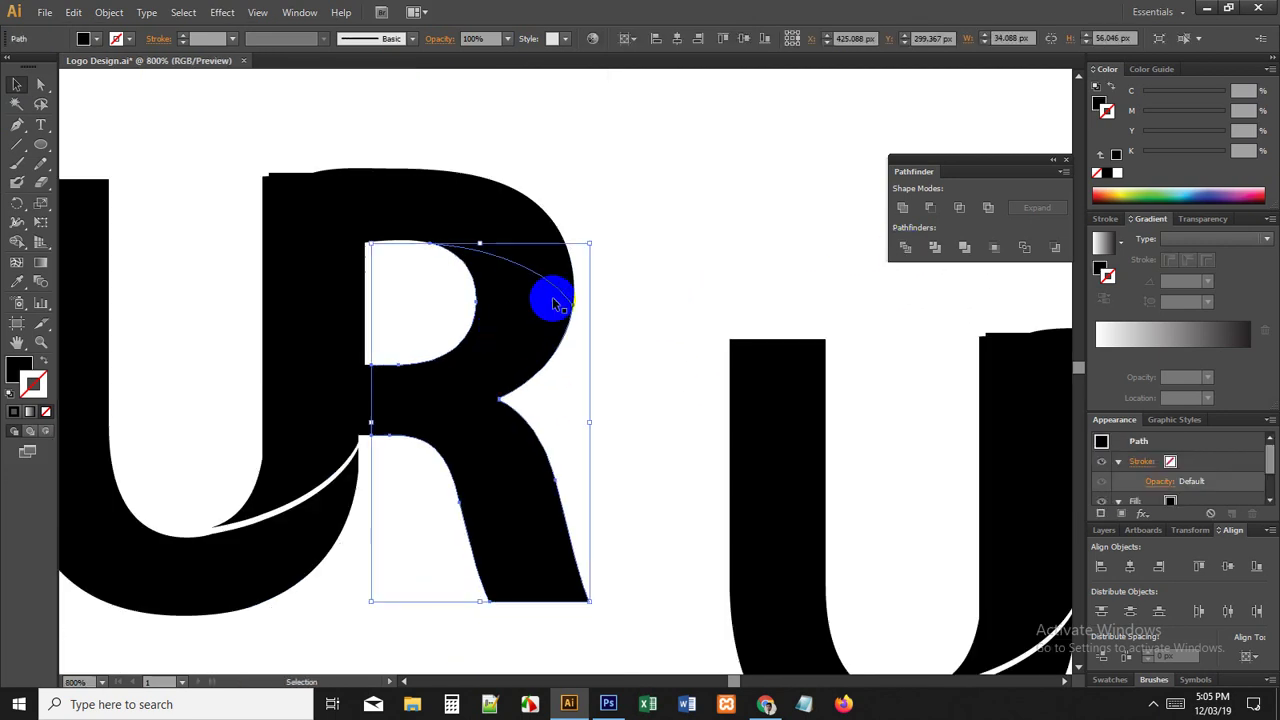
pyautogui.click(531, 245)
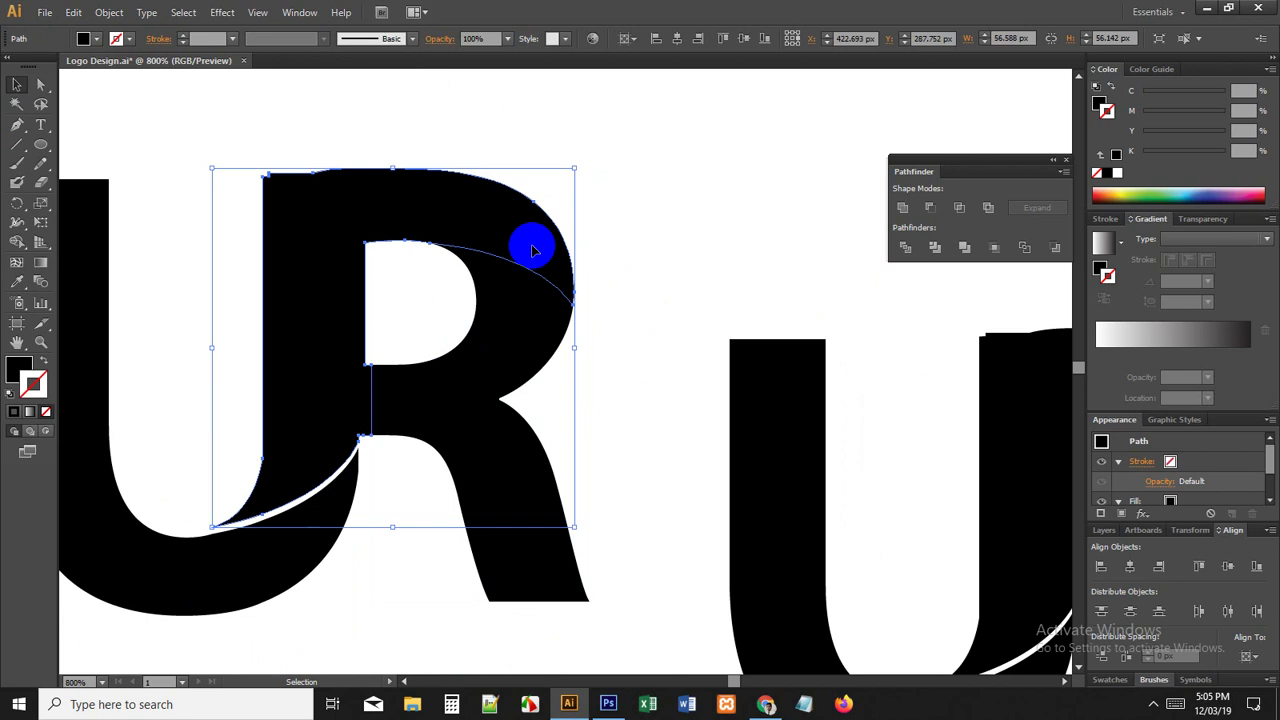
pyautogui.click(645, 288)
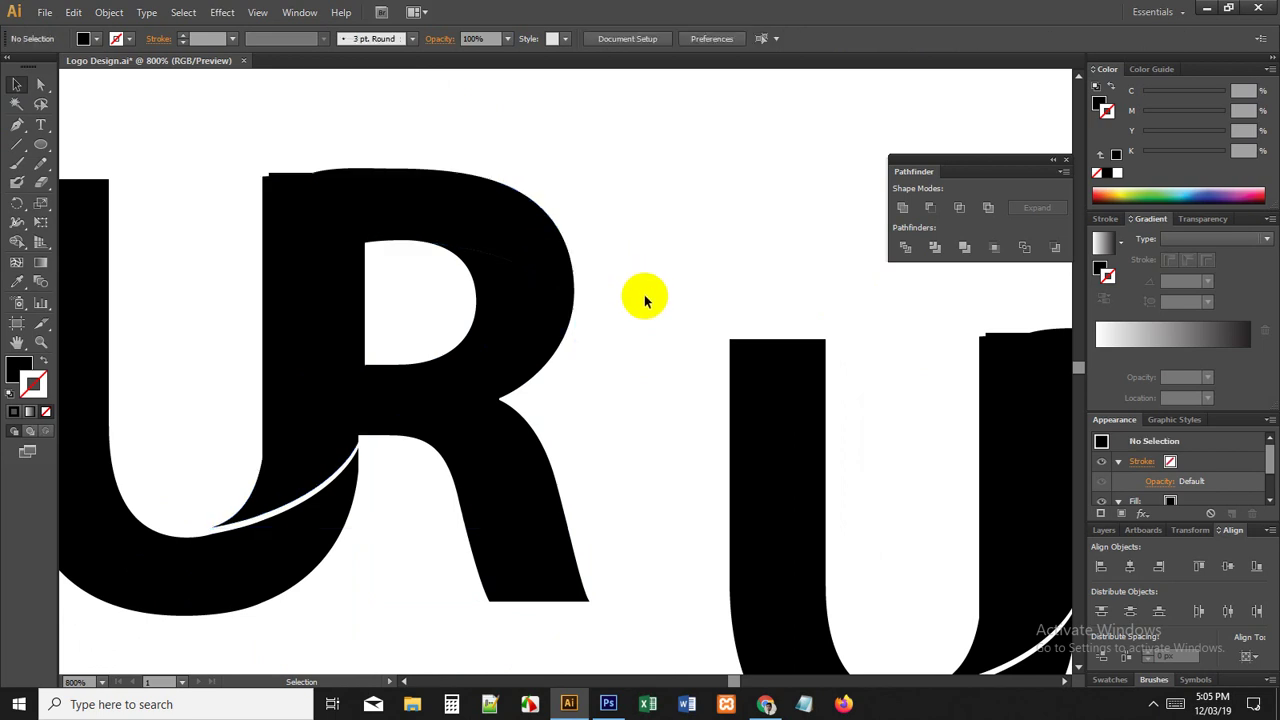
pyautogui.click(491, 349)
pyautogui.hscroll(-1, 660, 272)
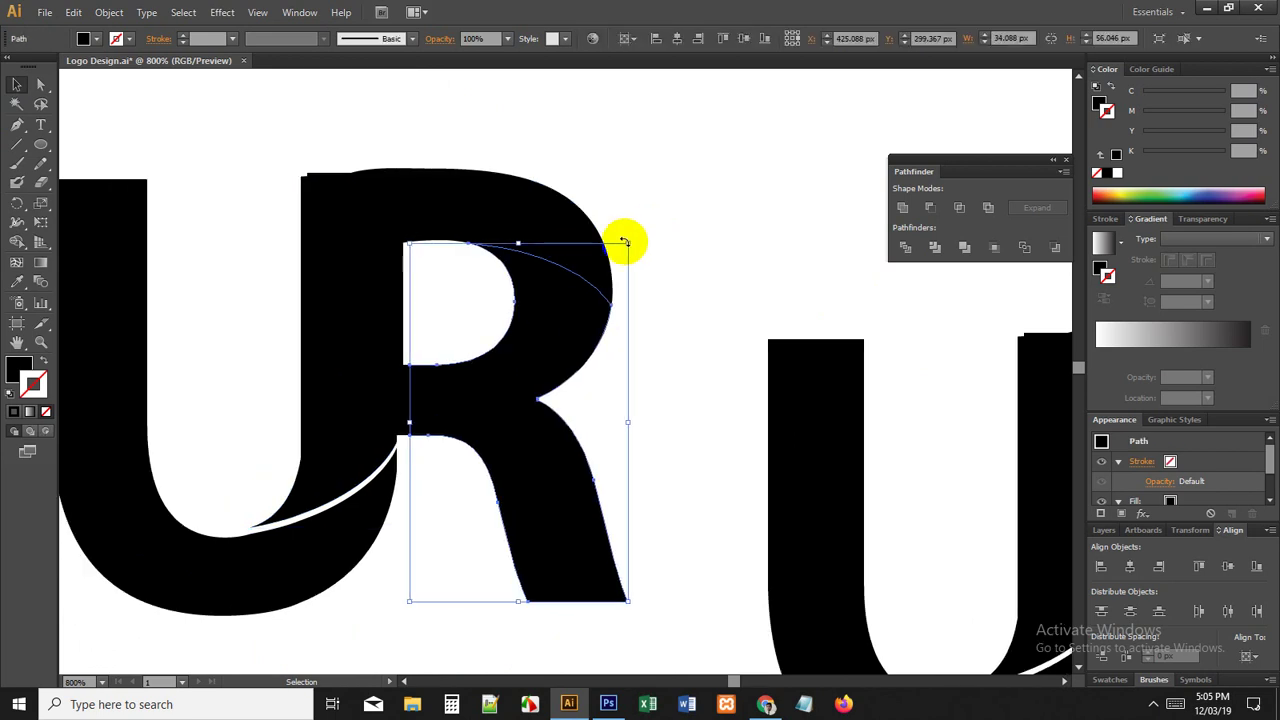
pyautogui.click(638, 229)
pyautogui.click(572, 232)
pyautogui.press('space')
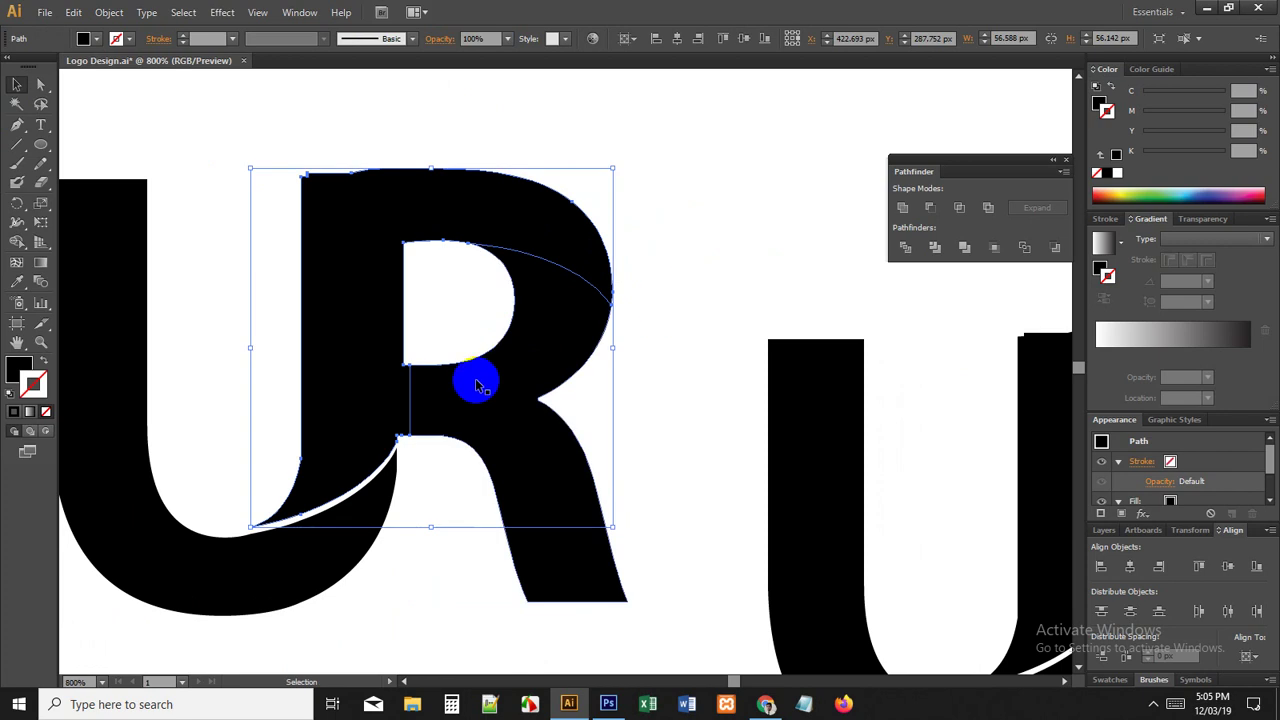
pyautogui.click(477, 384)
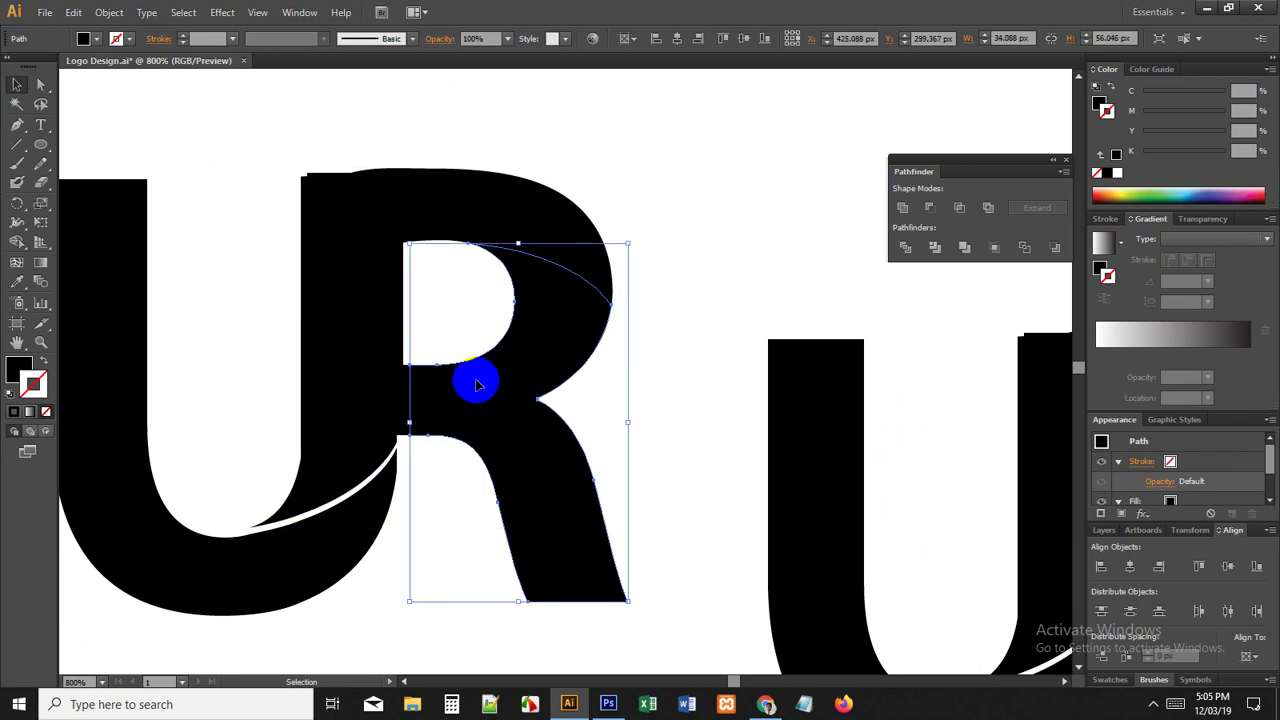
# Step: Try to move the R's lower piece slightly downward to open a gap along the dividing curve
pyautogui.click(629, 267)
pyautogui.click(534, 331)
pyautogui.scroll(1, 534, 331)
pyautogui.moveTo(535, 335); pyautogui.dragTo(537, 345)
pyautogui.click(726, 290)
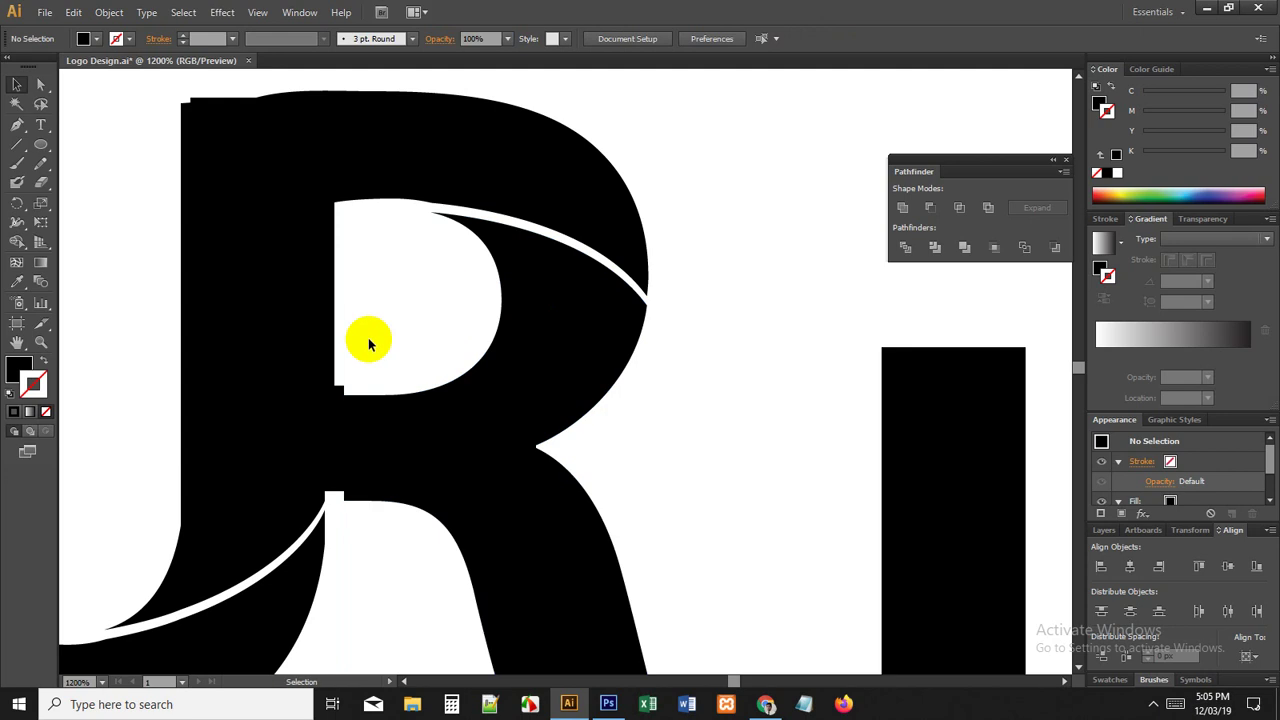
# Step: Try to raise the anchor at the lower piece's inner corner, and undo the piece's downward move as well
pyautogui.scroll(2, 395, 343)
pyautogui.press('a')
pyautogui.moveTo(387, 511); pyautogui.dragTo(386, 490)
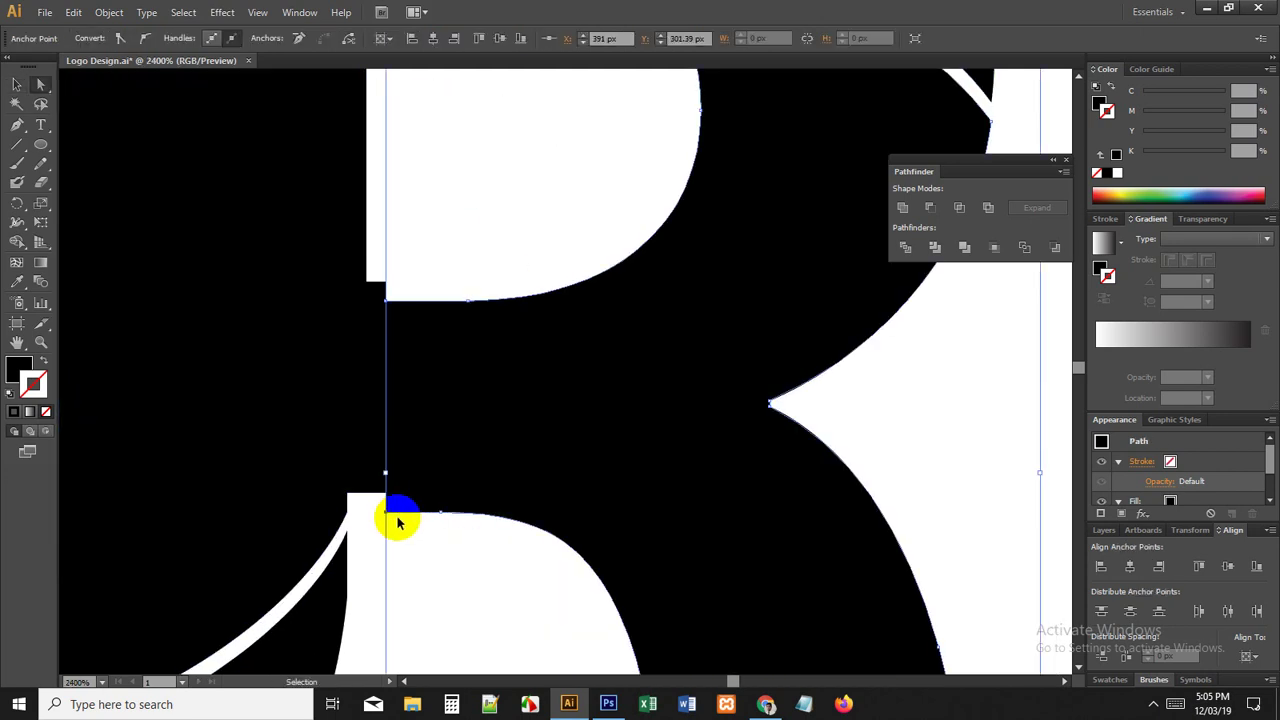
pyautogui.hotkey('ctrl', 'z')
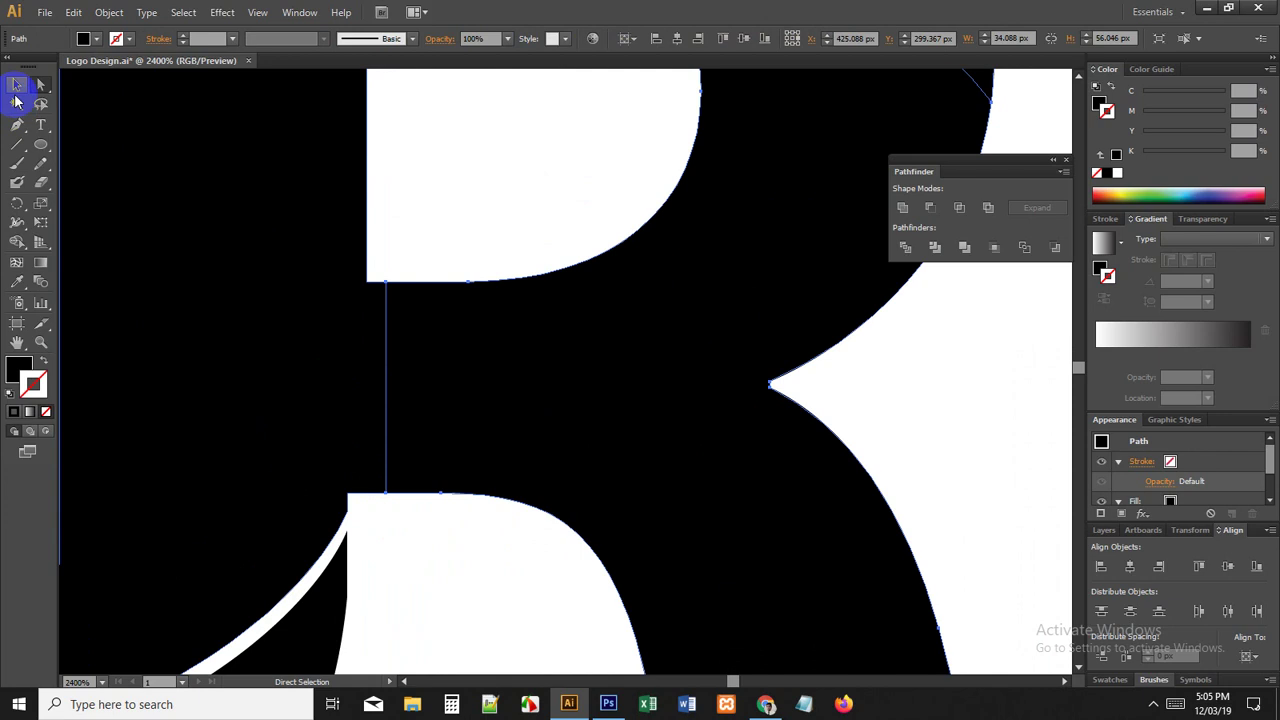
# Step: Move the vertical edge shared by the two R pieces into line with the straight side of the counter
pyautogui.click(16, 87)
pyautogui.scroll(-1, 370, 408)
pyautogui.scroll(2, 364, 352)
pyautogui.press('a')
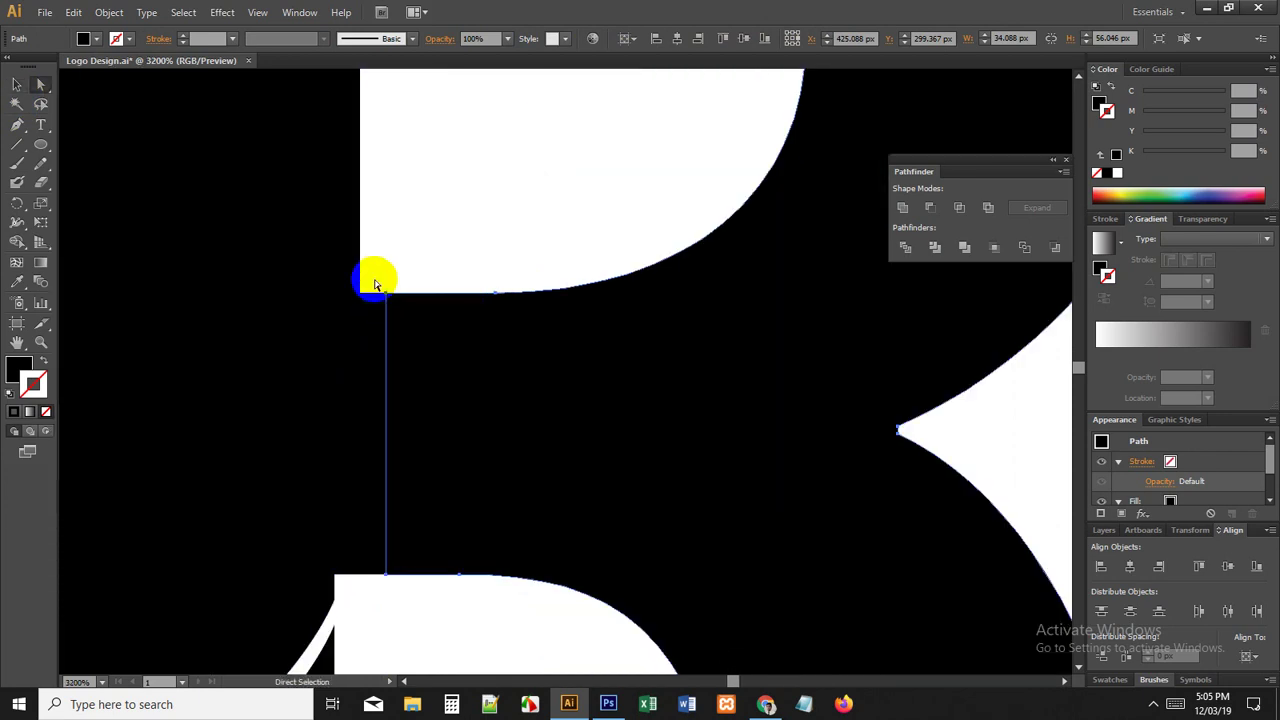
pyautogui.click(376, 276)
pyautogui.moveTo(376, 277); pyautogui.dragTo(410, 592)
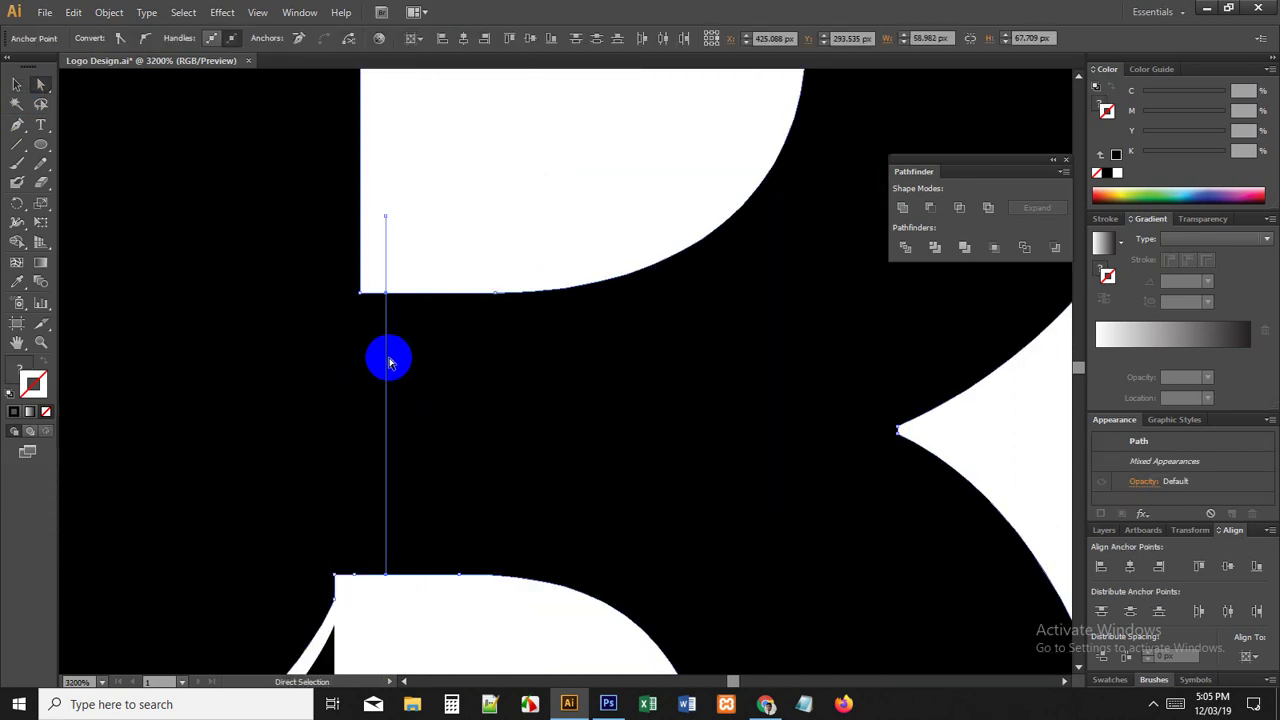
pyautogui.moveTo(389, 303); pyautogui.dragTo(361, 296)
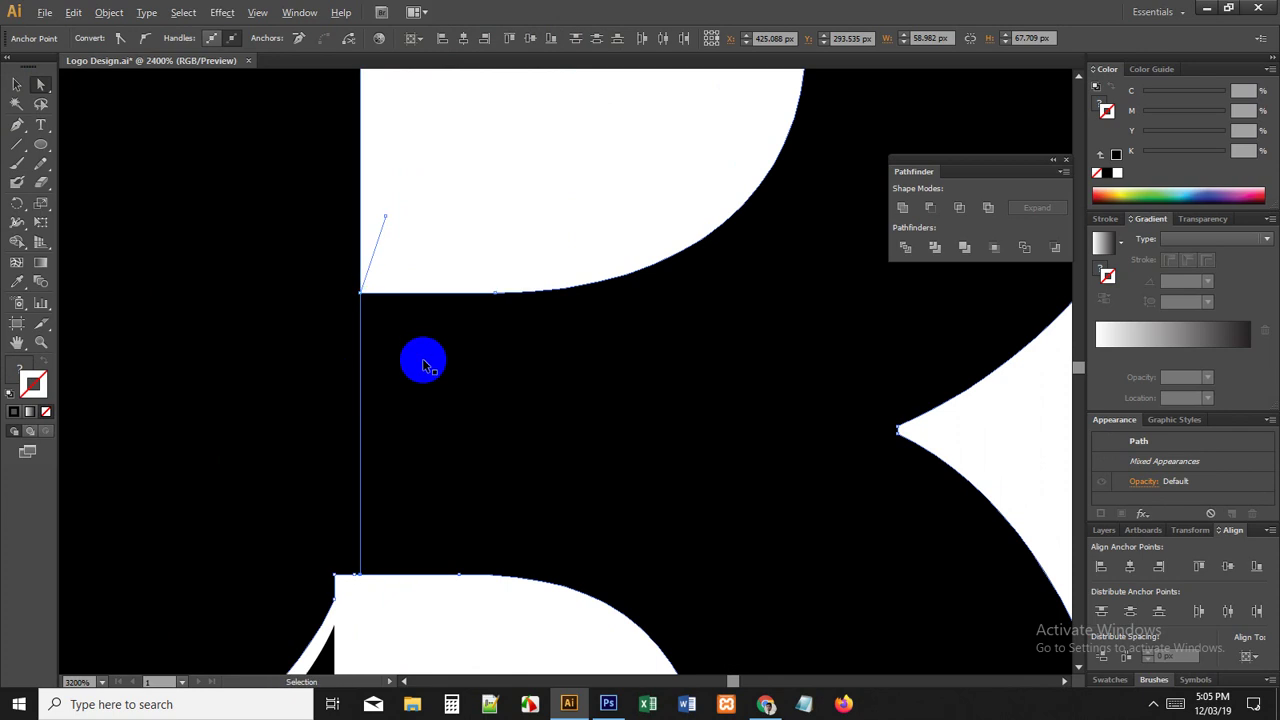
pyautogui.scroll(-3, 423, 360)
pyautogui.click(16, 84)
pyautogui.click(484, 258)
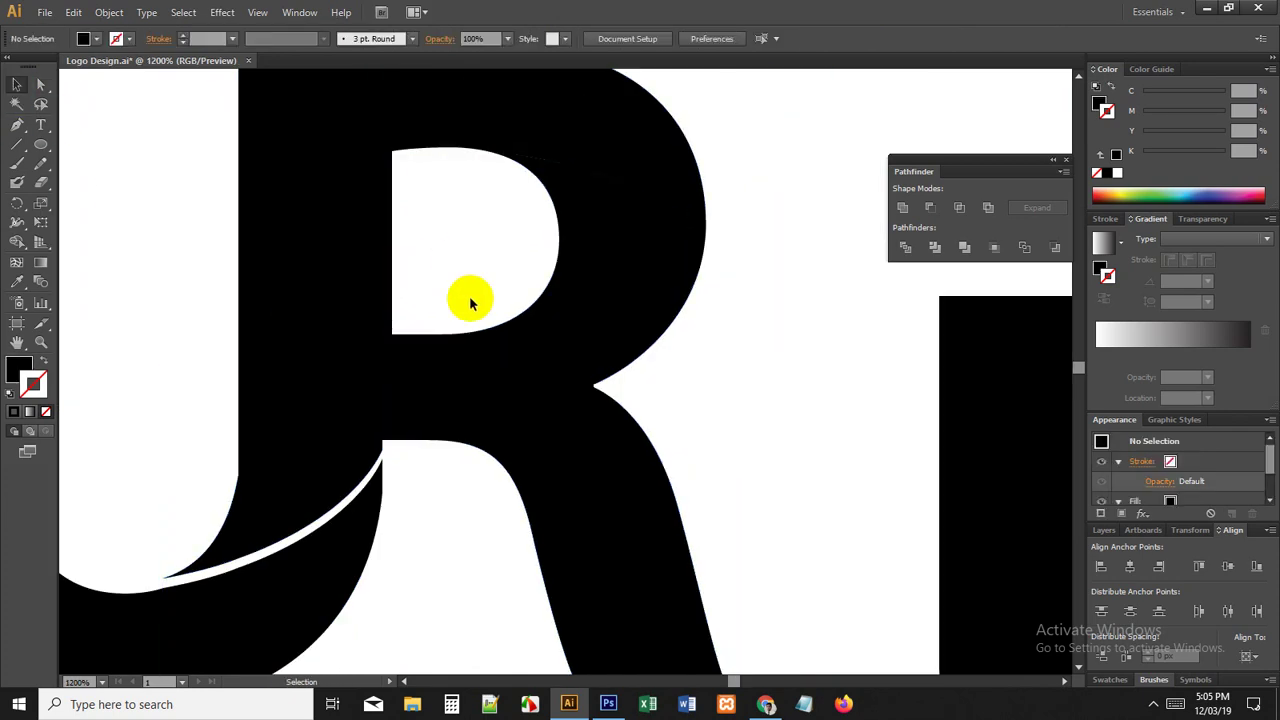
# Step: Apply a white 1 pt stroke to the R's upper piece to separate it along the dividing curve
pyautogui.click(426, 383)
pyautogui.moveTo(520, 306); pyautogui.dragTo(501, 357)
pyautogui.scroll(1, 457, 283)
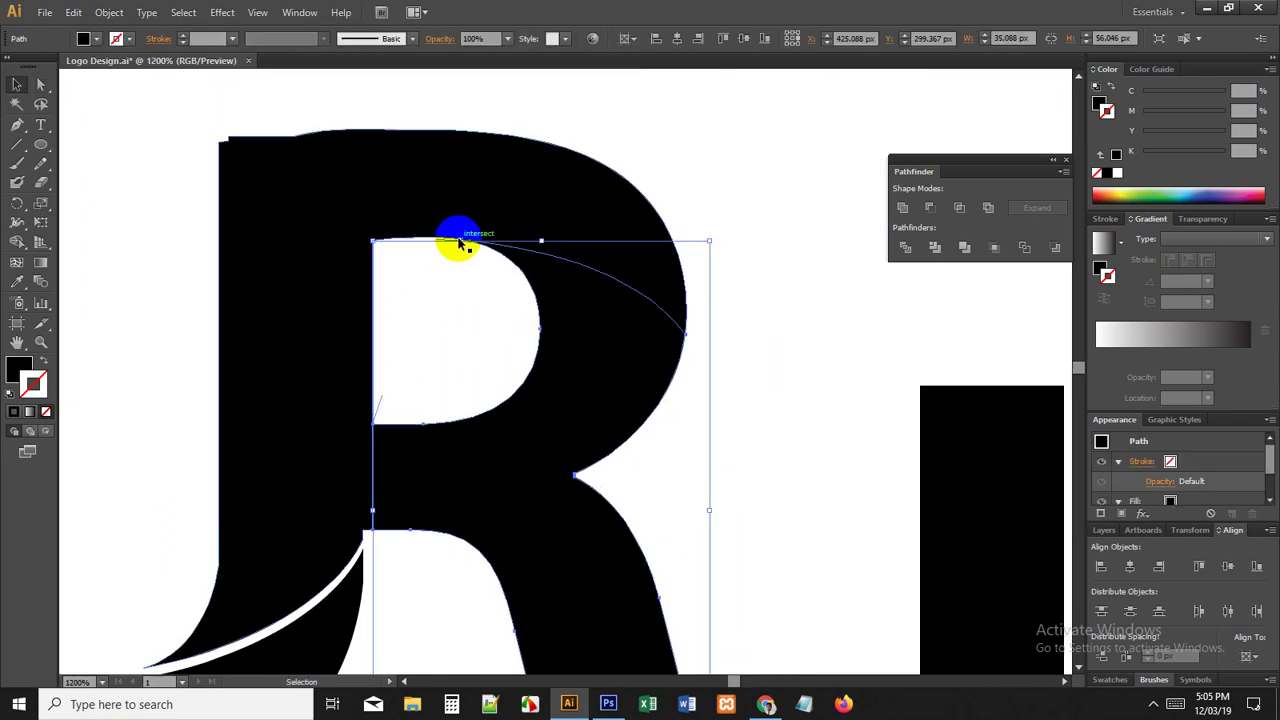
pyautogui.click(457, 198)
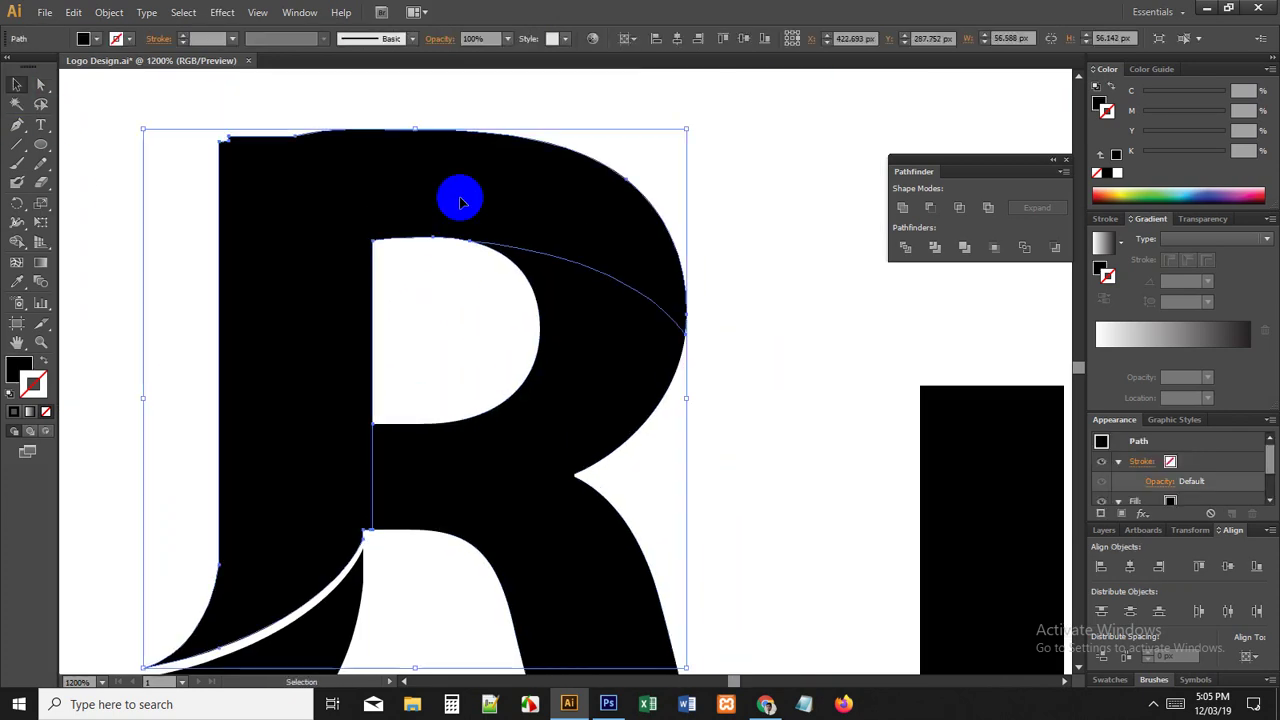
pyautogui.click(480, 268)
pyautogui.click(568, 203)
pyautogui.press('a')
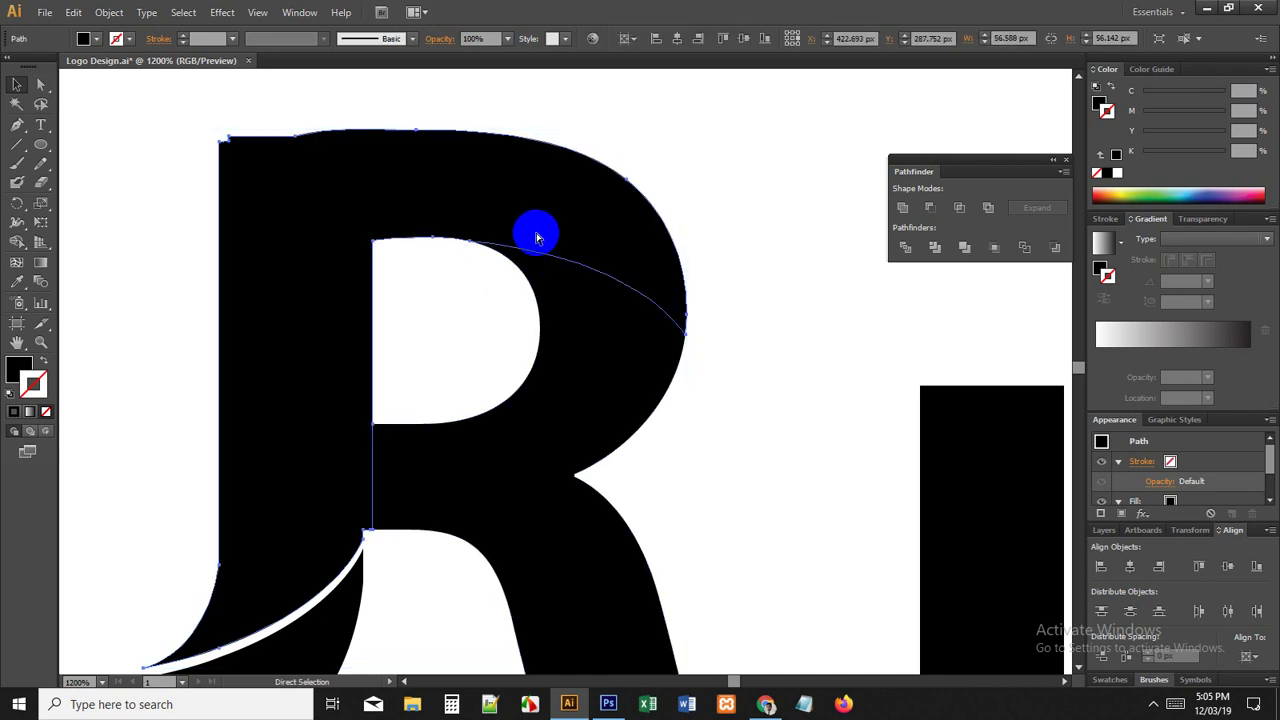
pyautogui.press('v')
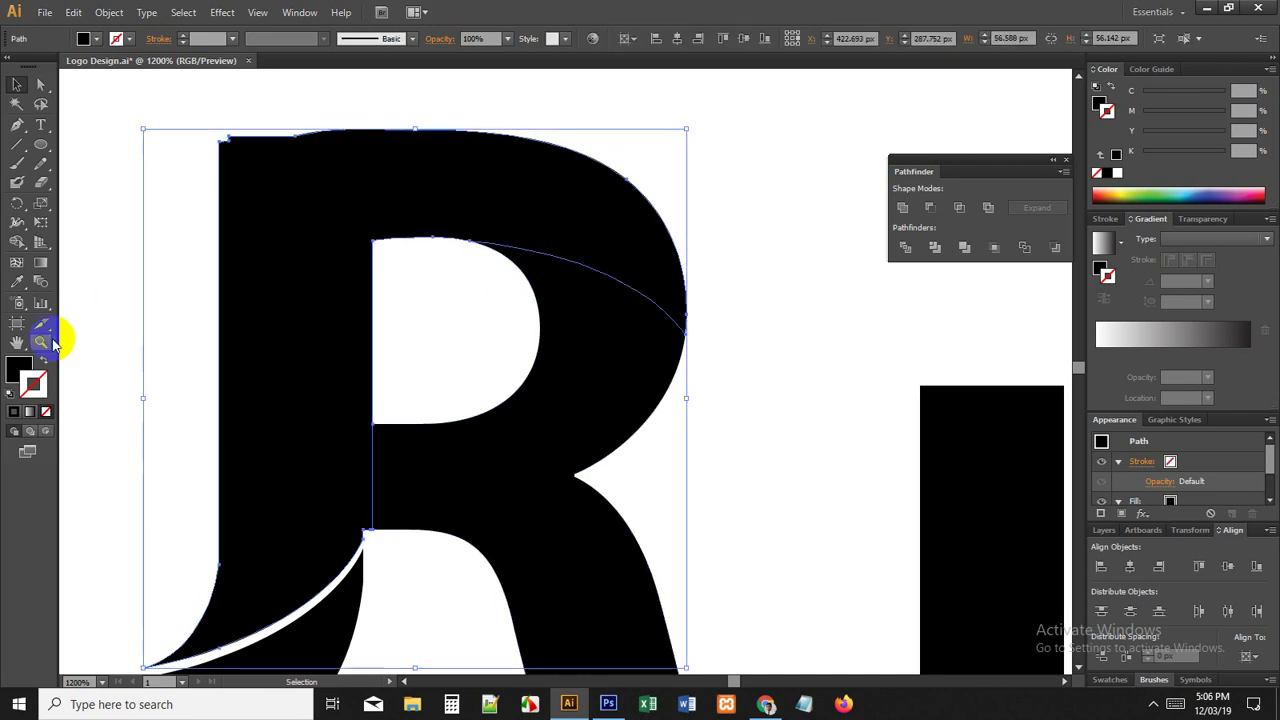
pyautogui.click(1117, 170)
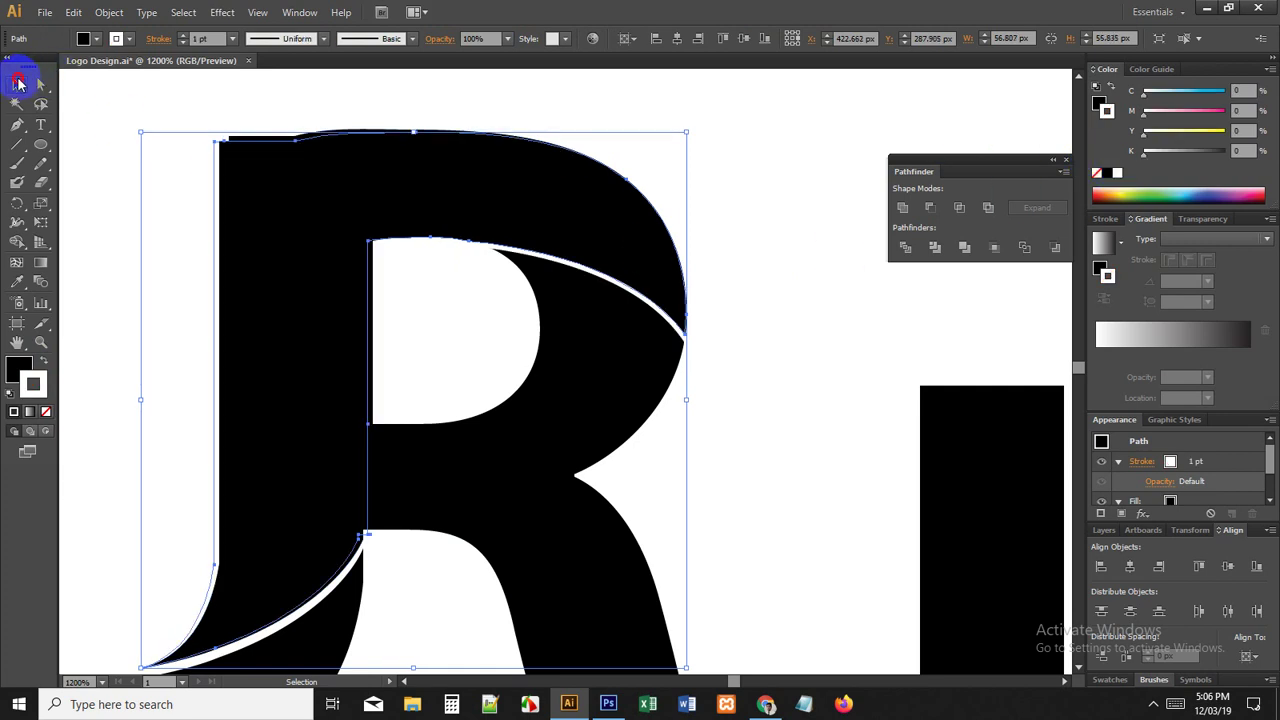
pyautogui.click(174, 210)
# Step: Examine the finished UR mark next to its copy and the other lettermarks
pyautogui.scroll(-2, 190, 216)
pyautogui.moveTo(443, 114); pyautogui.dragTo(609, 195)
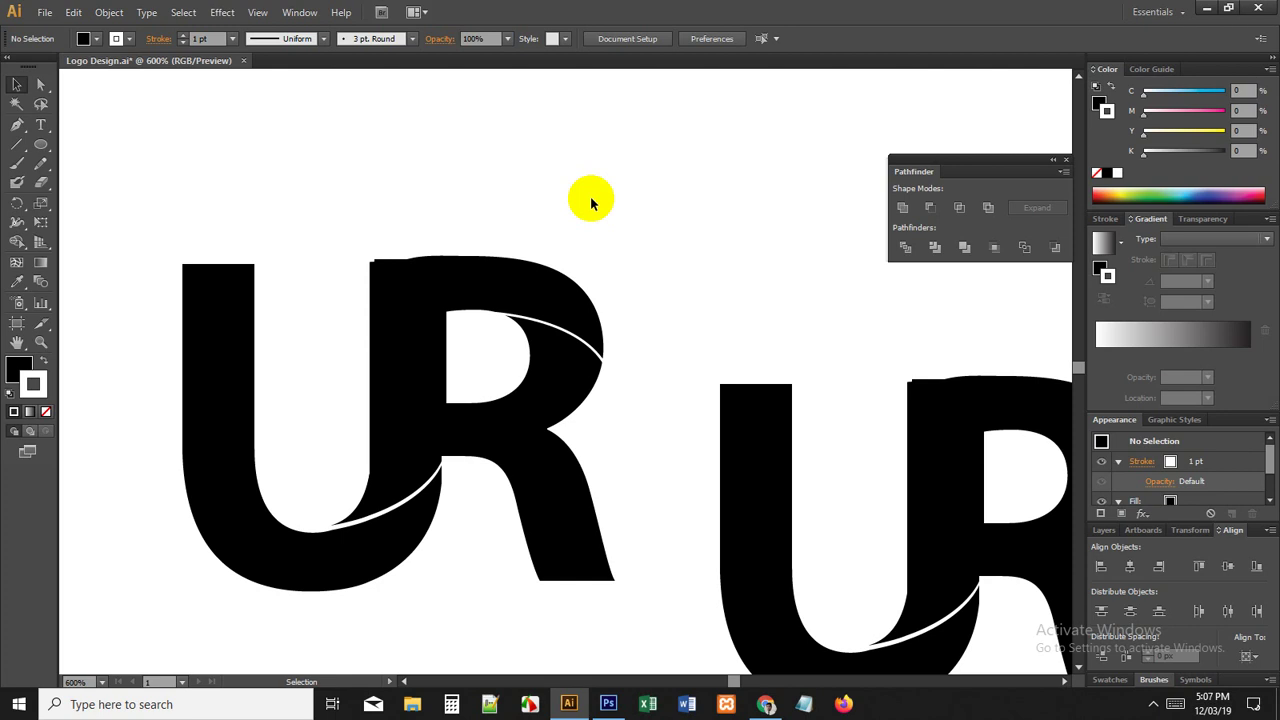
pyautogui.scroll(-1, 529, 277)
pyautogui.moveTo(623, 219); pyautogui.dragTo(580, 269)
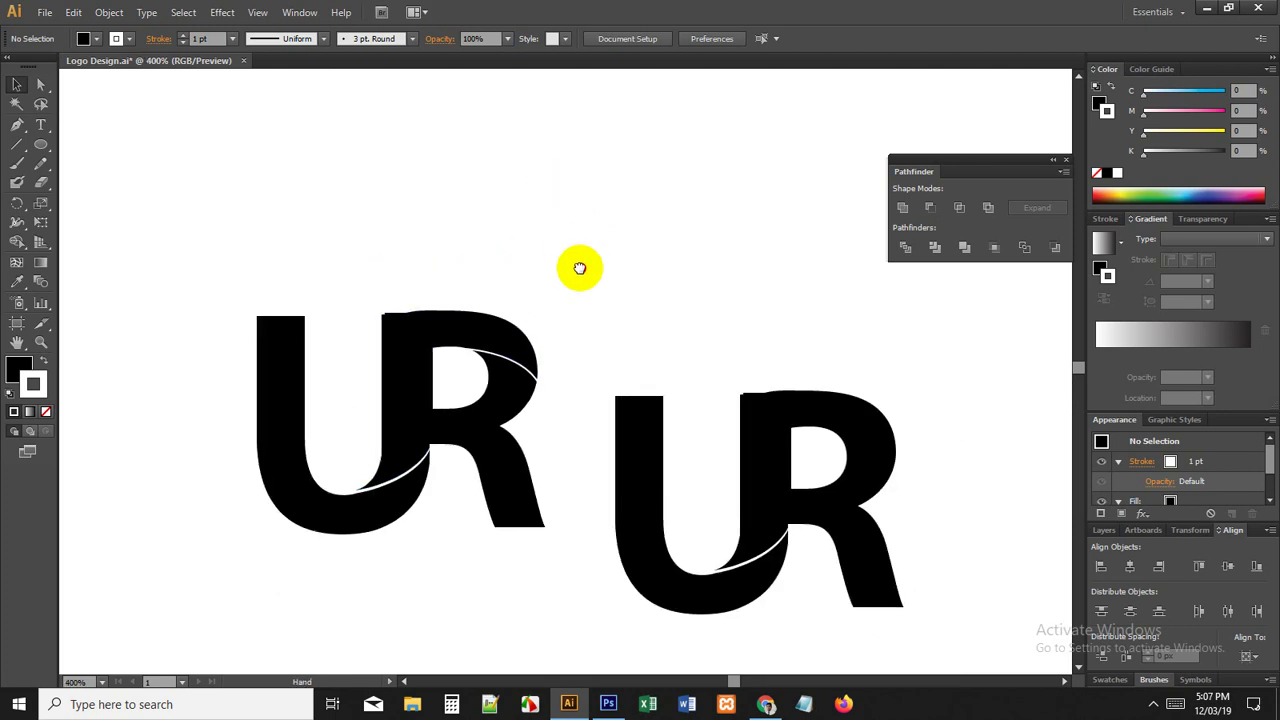
pyautogui.keyDown('alt'); pyautogui.scroll(-2, 386, 385); pyautogui.keyUp('alt')
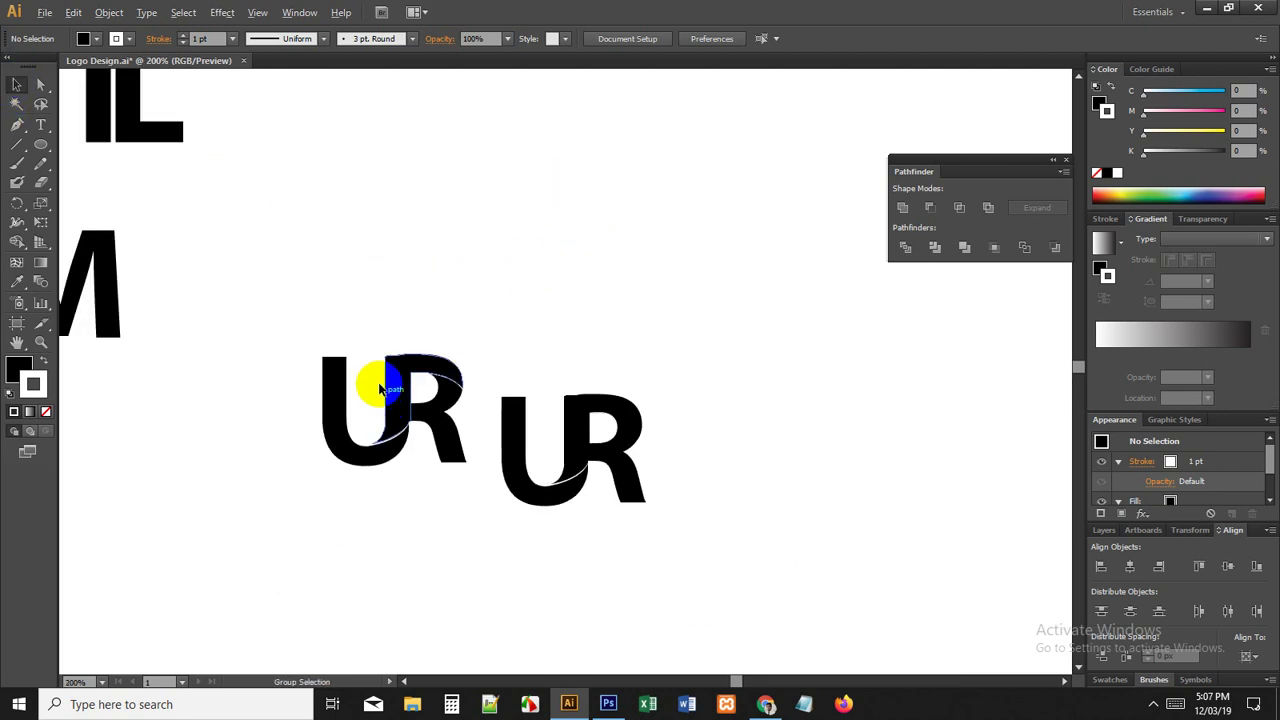
pyautogui.moveTo(253, 313); pyautogui.dragTo(470, 468)
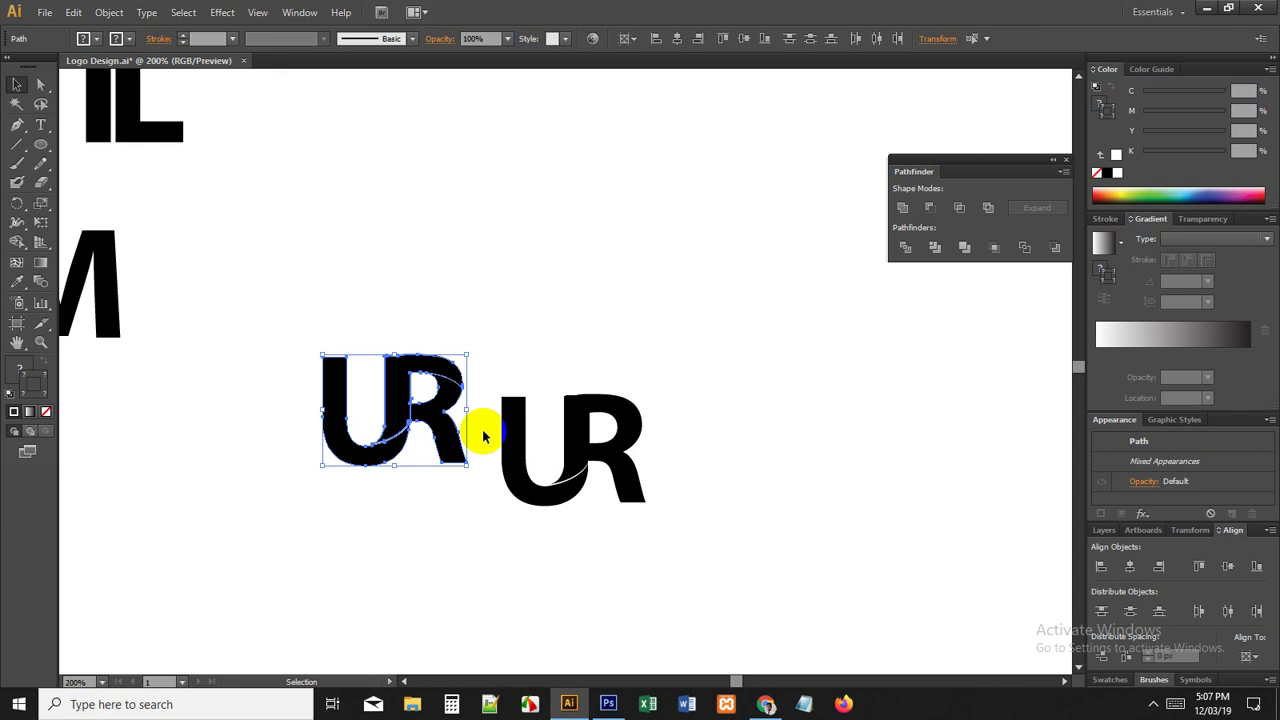
pyautogui.click(446, 137)
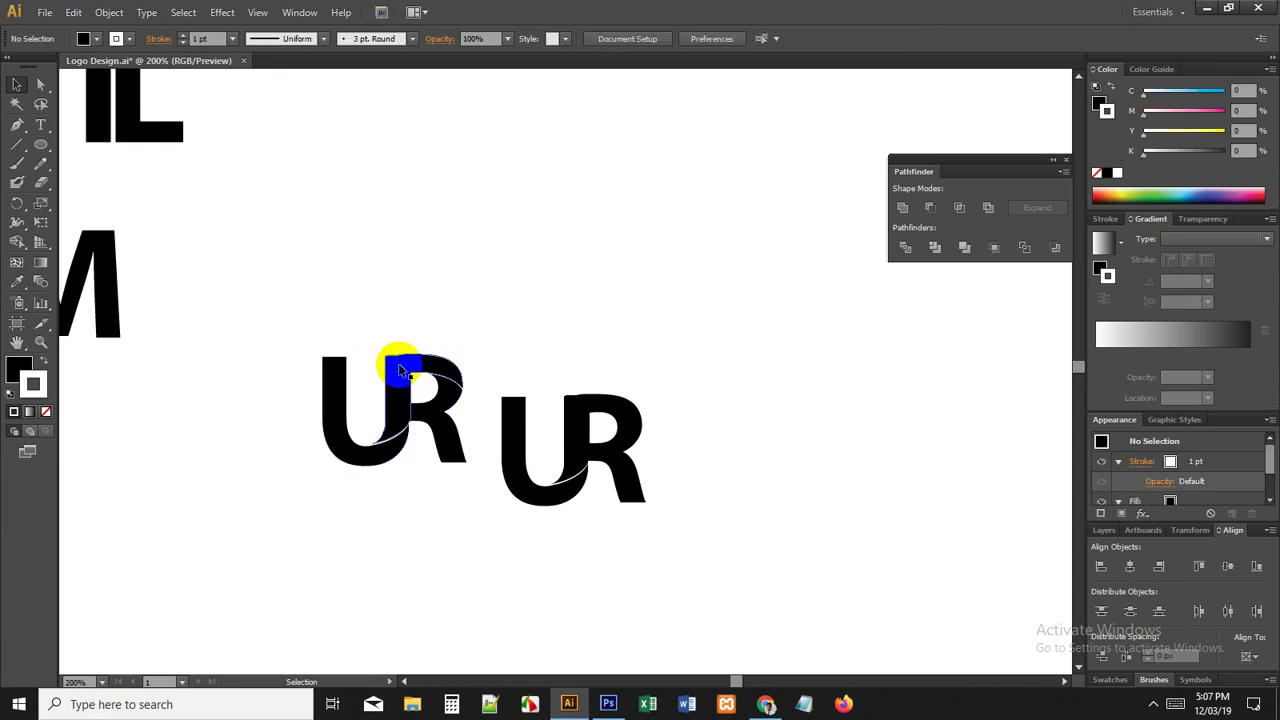
pyautogui.moveTo(344, 322); pyautogui.dragTo(416, 335)
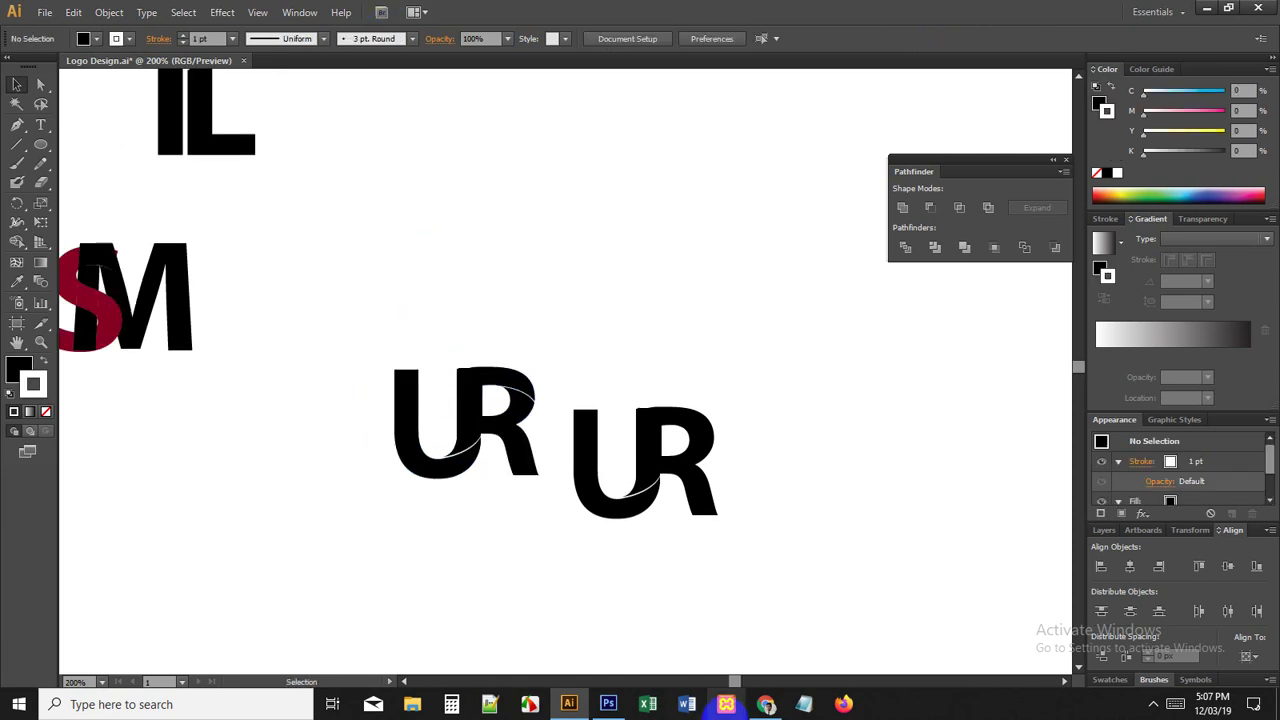
# Step: Switch to Chrome and search Google Images in a new tab for "UR Logo Icon", browsing the results for references
pyautogui.click(767, 705)
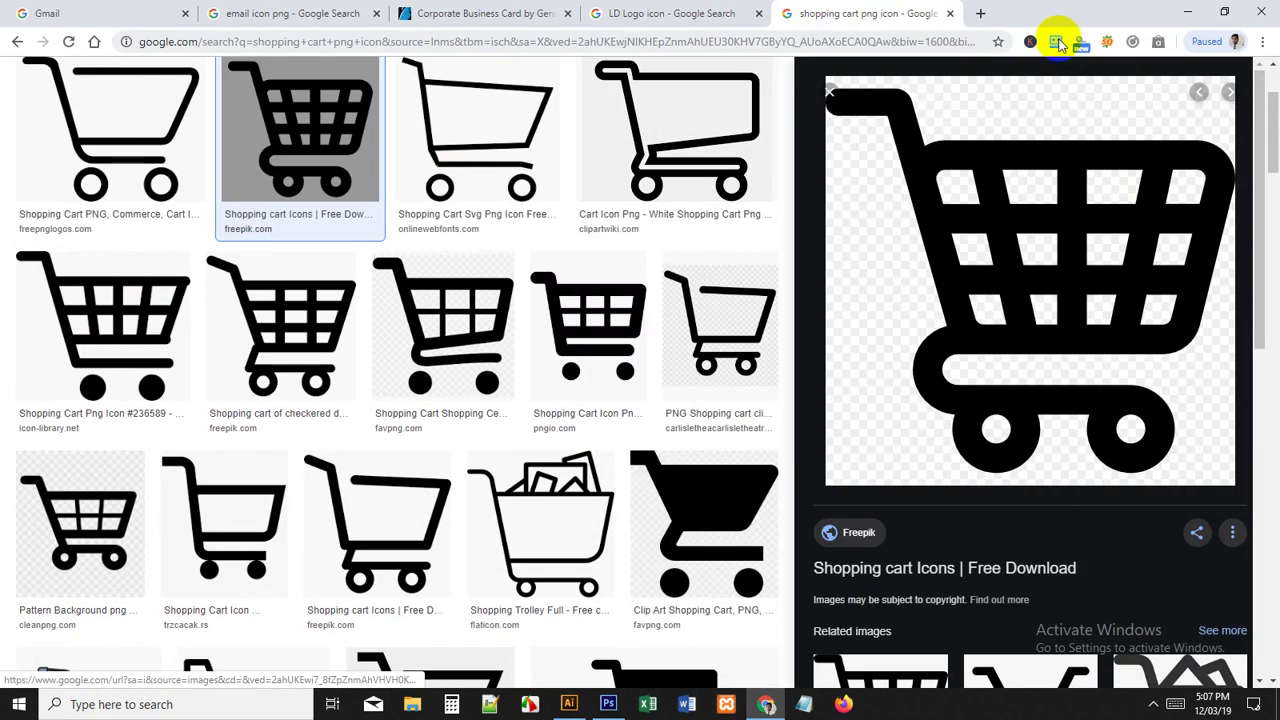
pyautogui.click(983, 13)
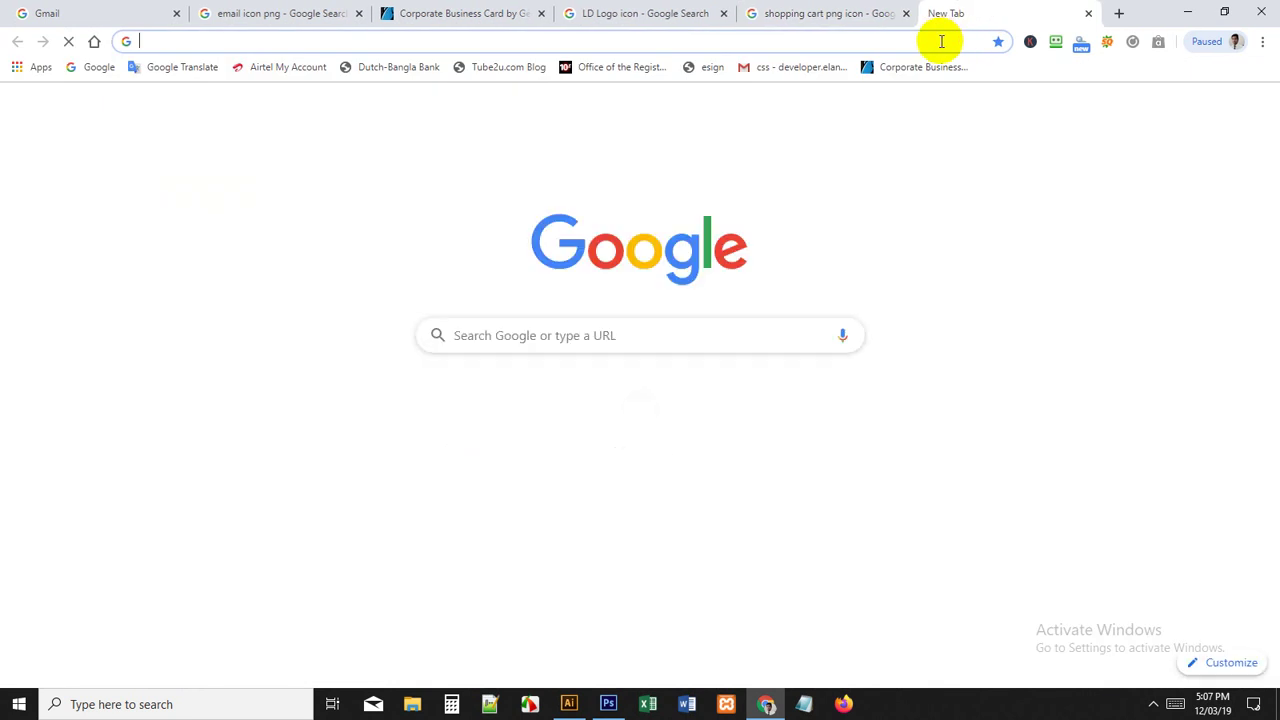
pyautogui.write('UR Logo')
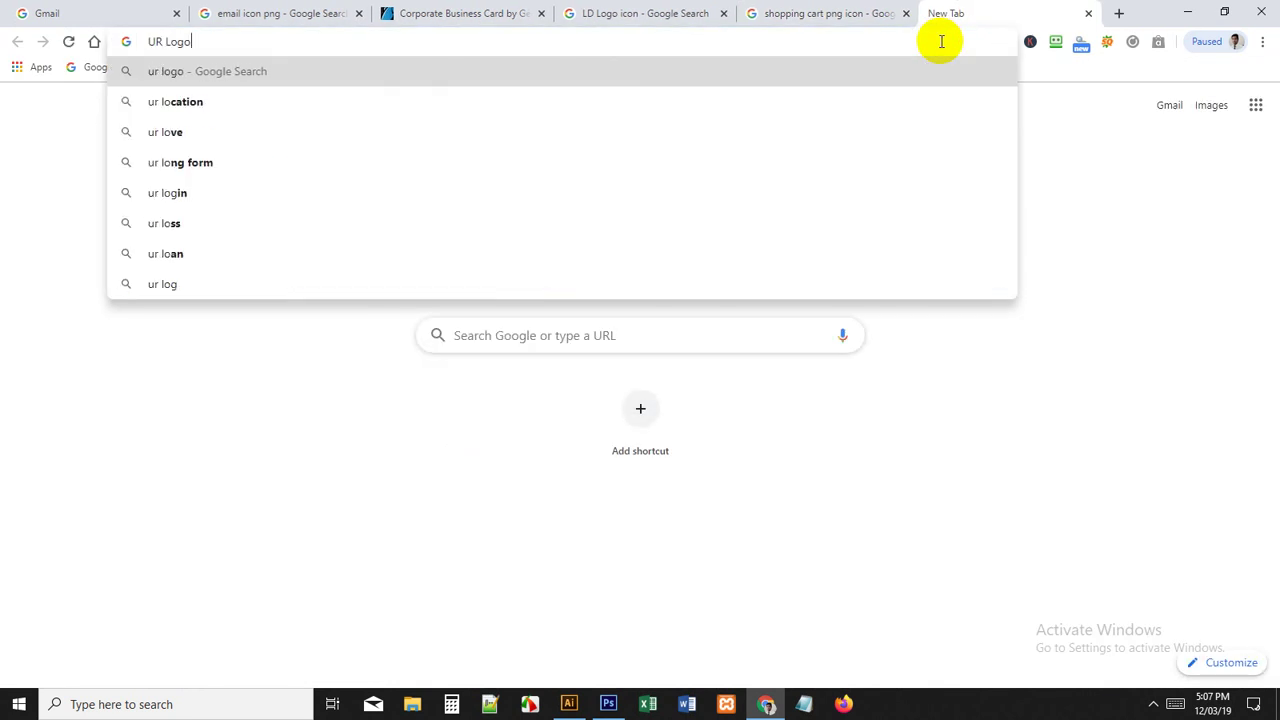
pyautogui.write(' Icon')
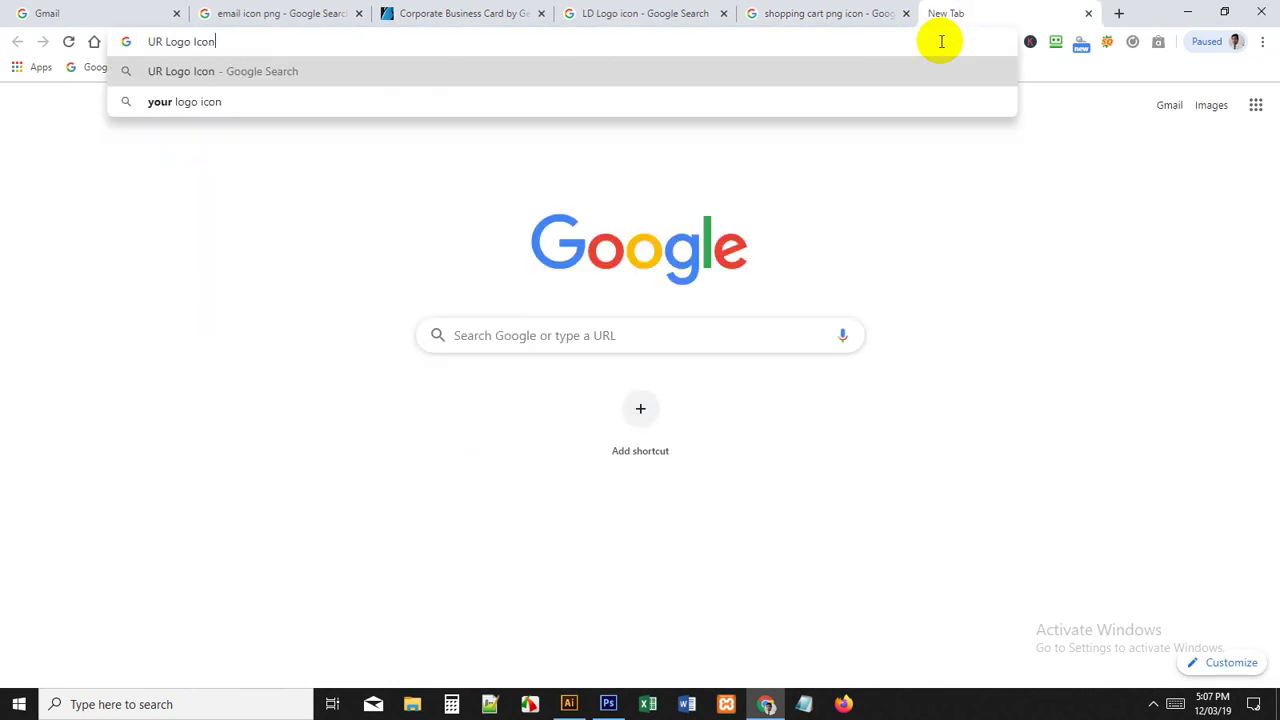
pyautogui.press('Return')
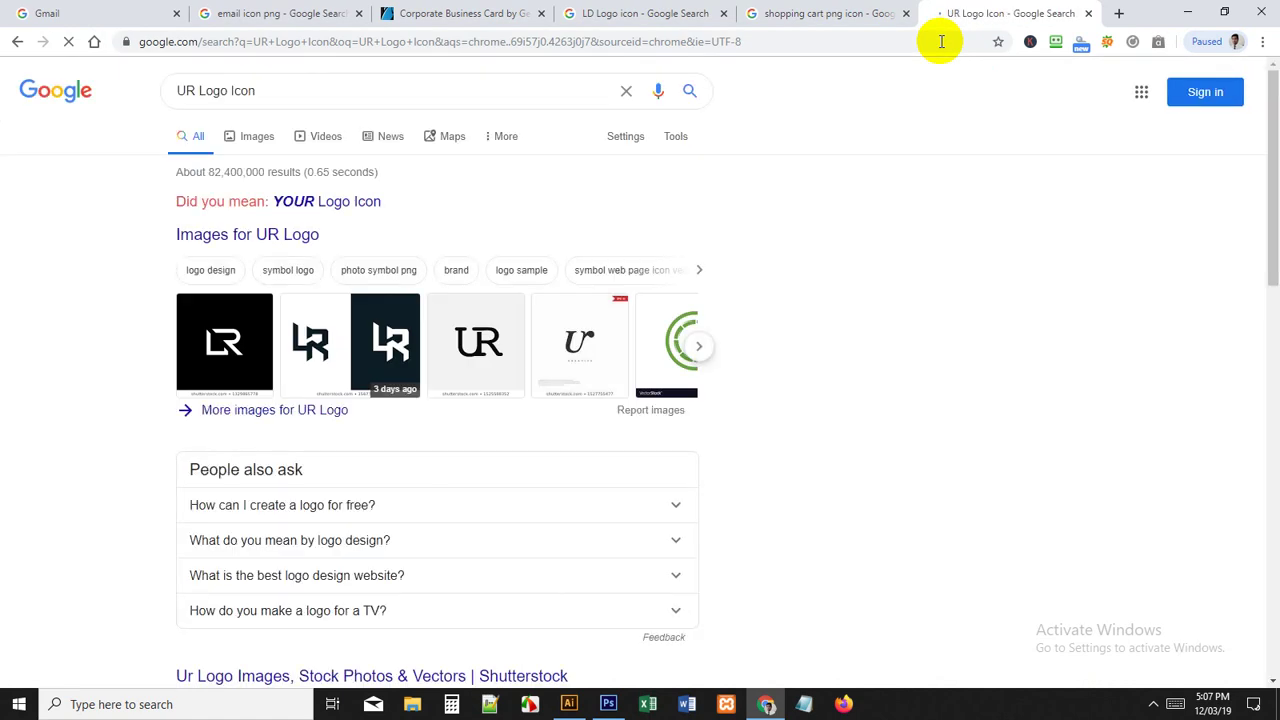
pyautogui.click(259, 141)
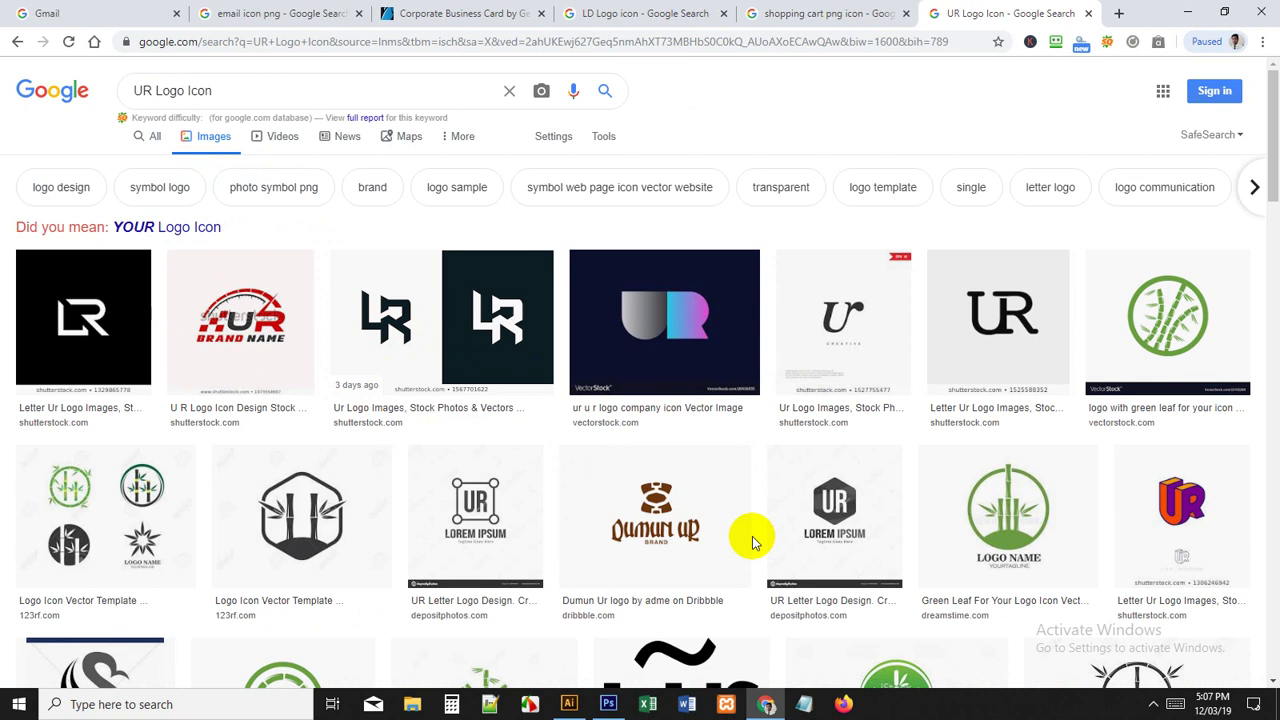
pyautogui.scroll(-5, 750, 538)
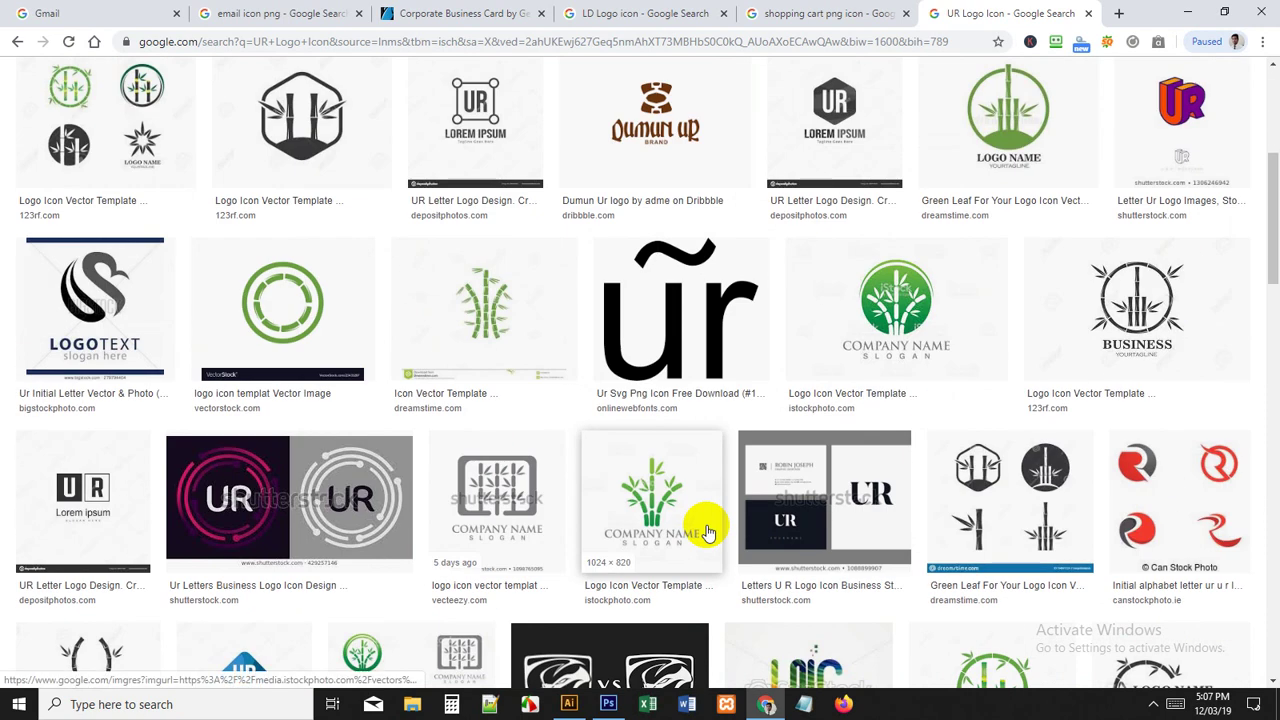
# Step: Preview the joined serif UR logo and the angular UR logo pair in the image results, and return to the LD logo reference
pyautogui.scroll(3, 705, 530)
pyautogui.scroll(2, 710, 533)
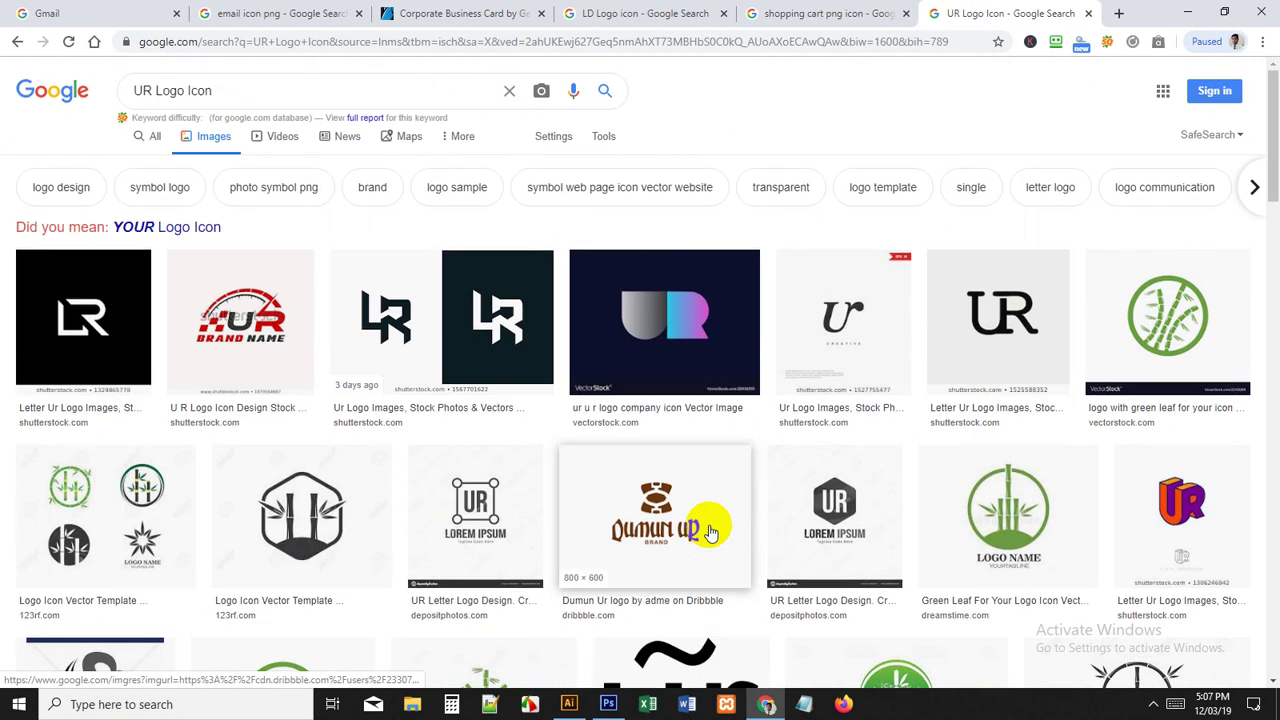
pyautogui.click(1030, 323)
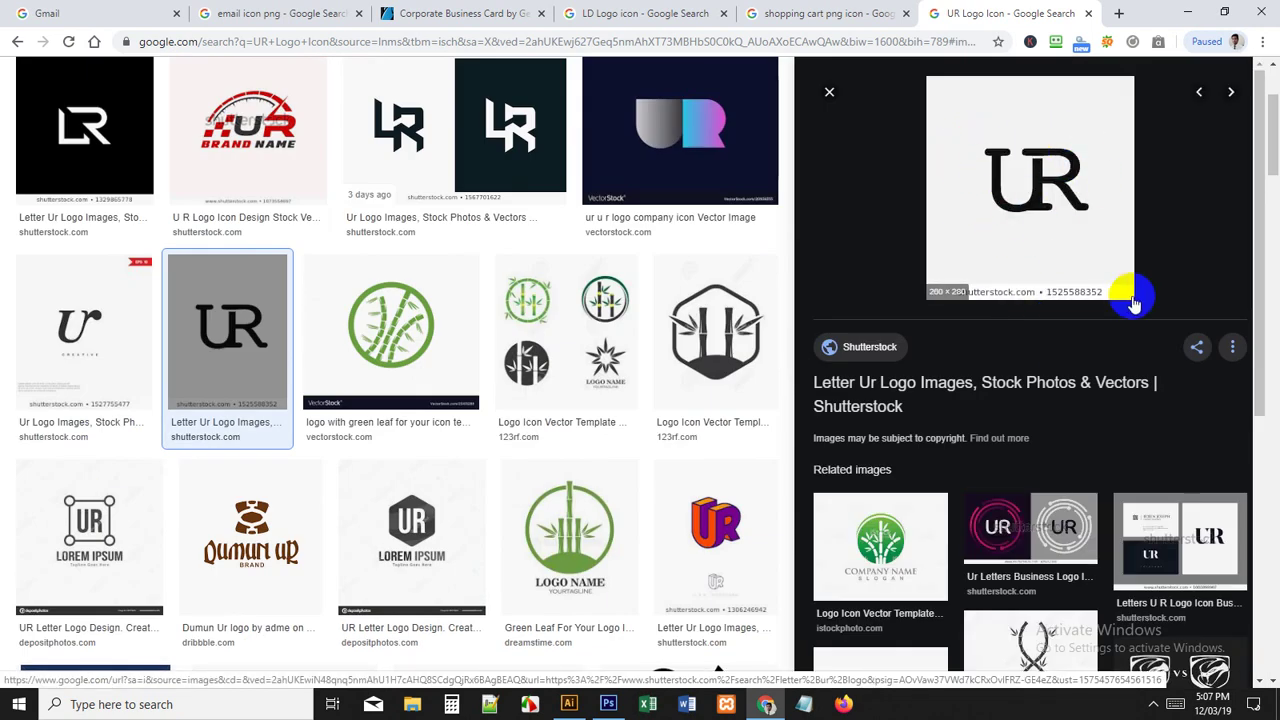
pyautogui.scroll(2, 500, 260)
pyautogui.click(397, 251)
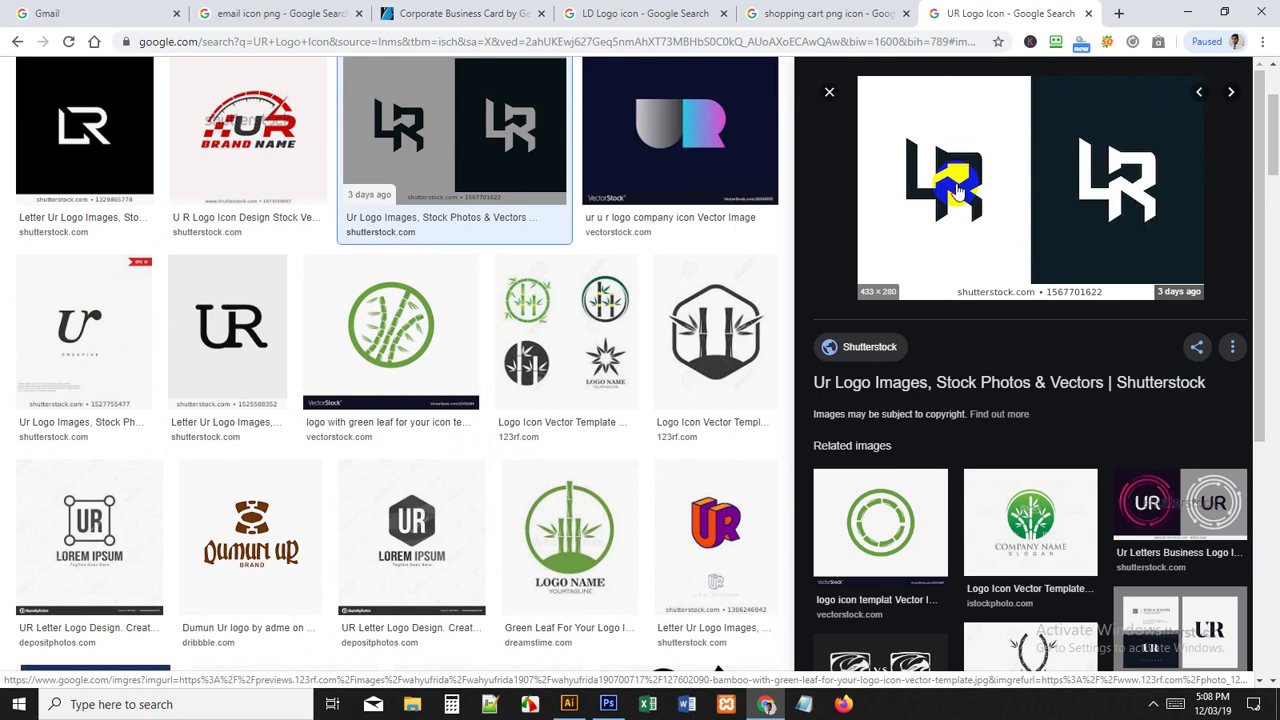
pyautogui.click(829, 92)
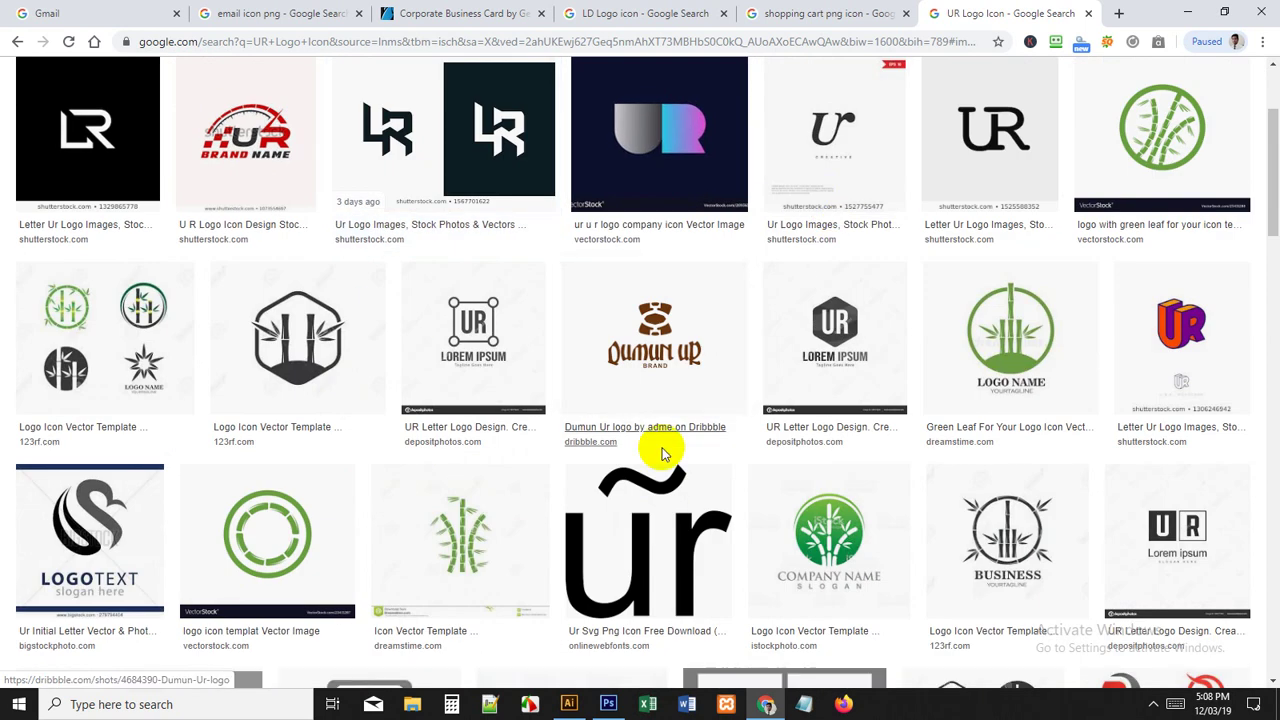
pyautogui.scroll(3, 600, 420)
pyautogui.click(648, 14)
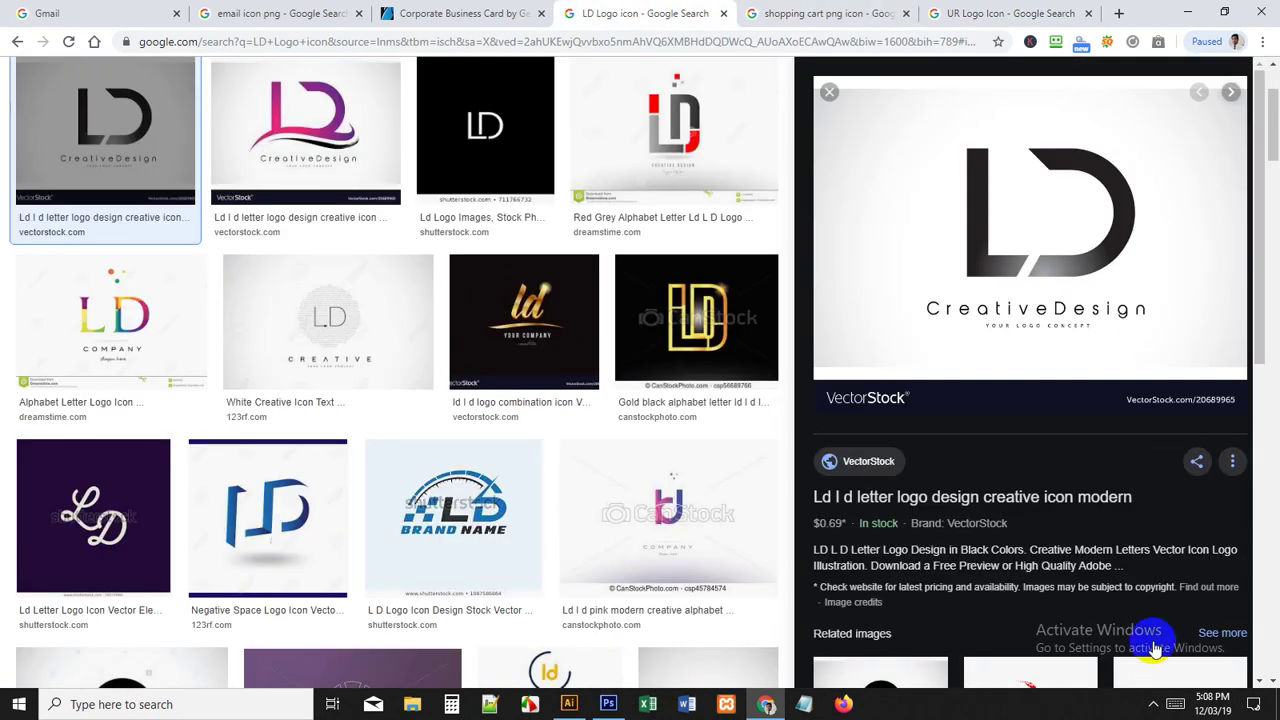
pyautogui.click(1152, 702)
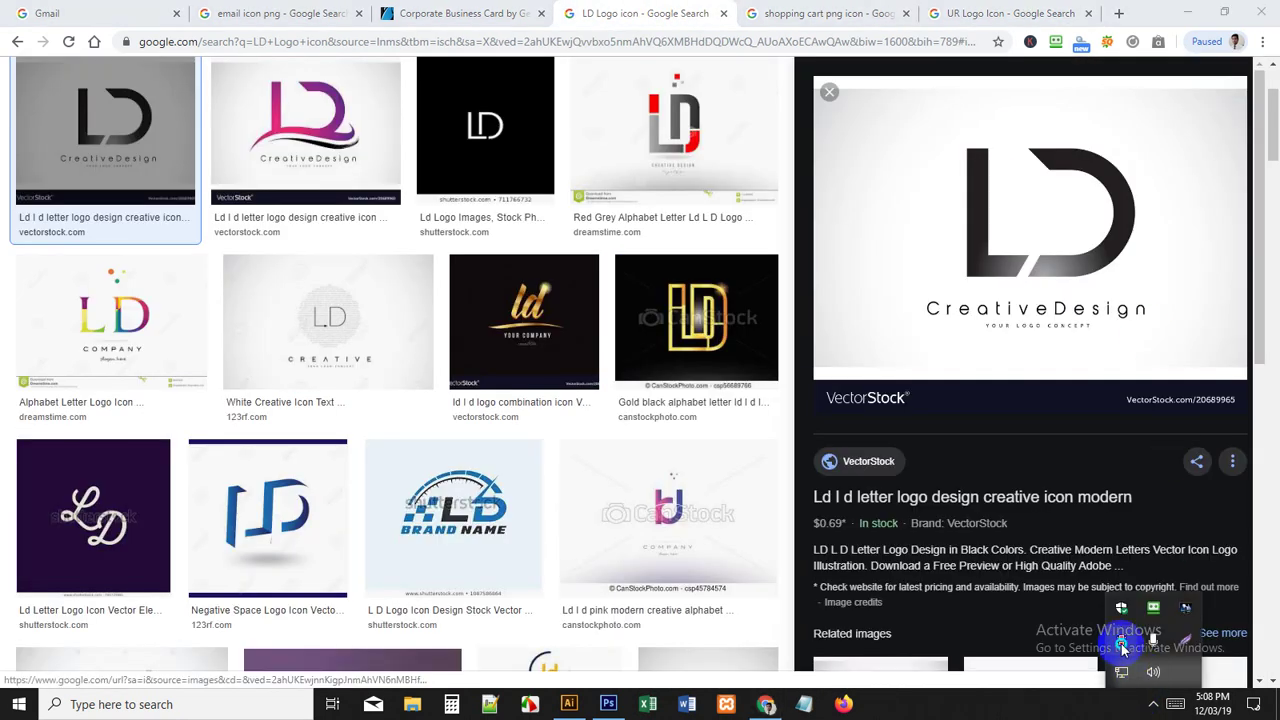